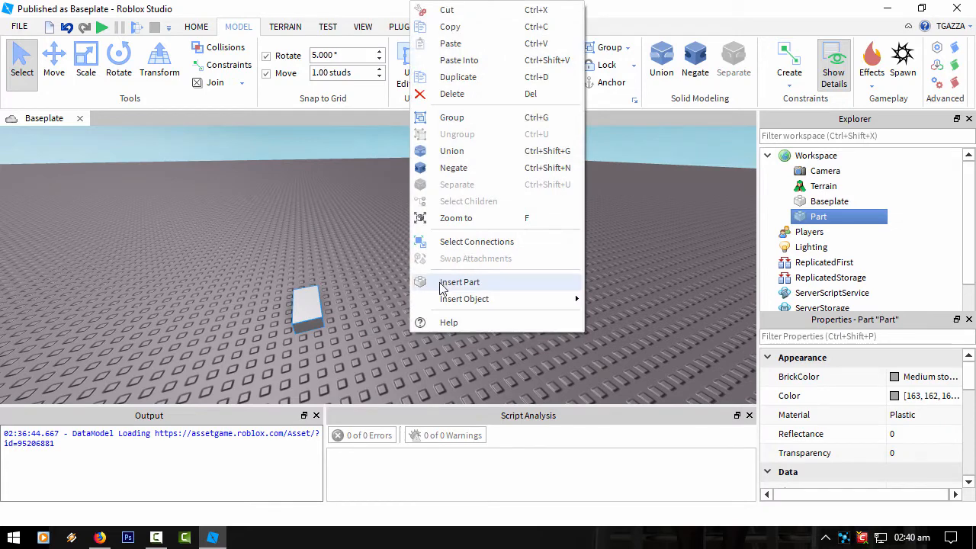
- Insert a second part and connect its inner side to the facing side of the first part with a Prismatic constraint
left_click(421, 283)
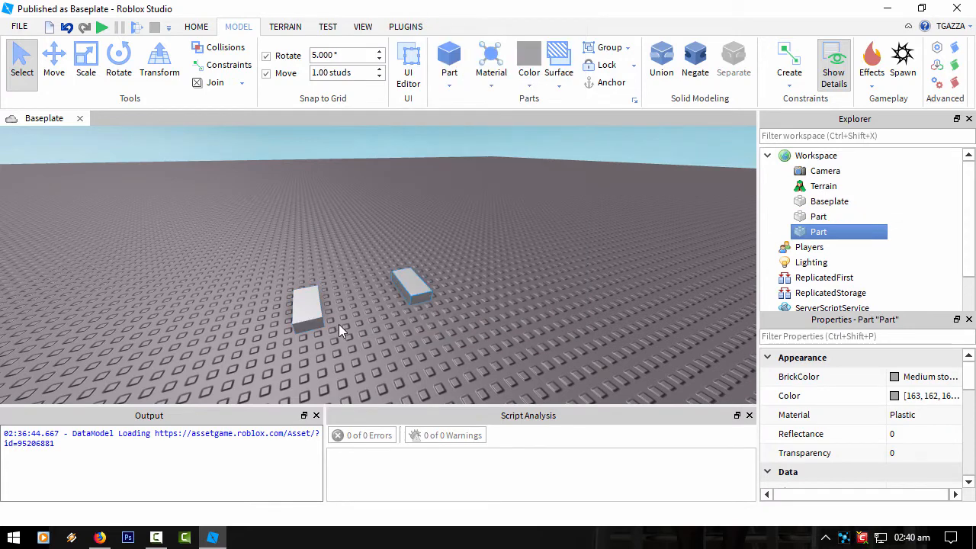
left_click(790, 85)
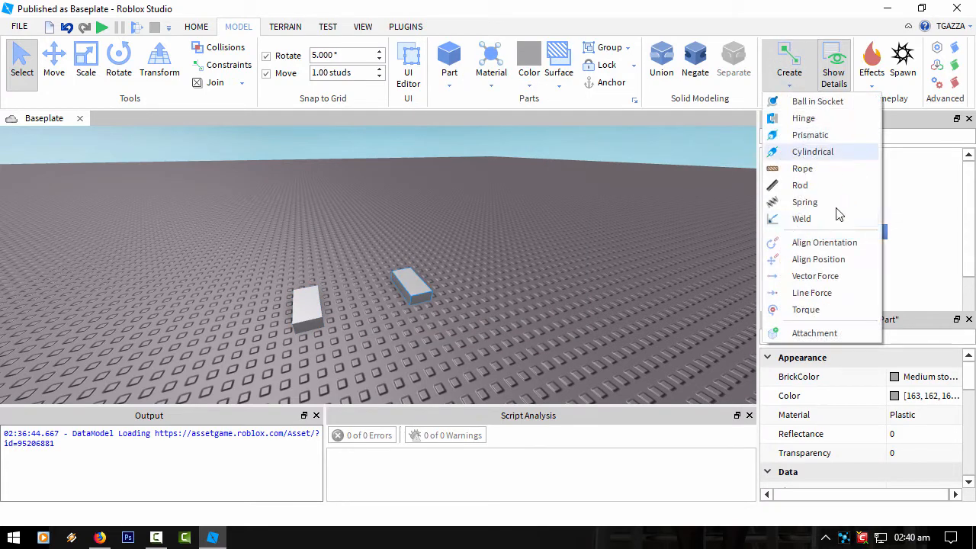
left_click(797, 152)
scroll(534, 267, "up", 10)
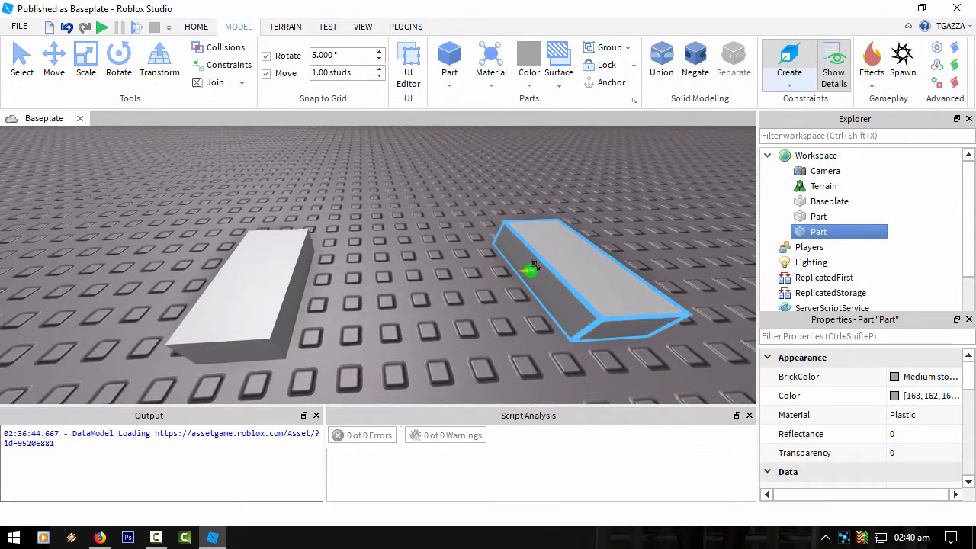
left_click(534, 269)
scroll(534, 269, "down", 3)
left_click(316, 278)
scroll(406, 323, "down", 3)
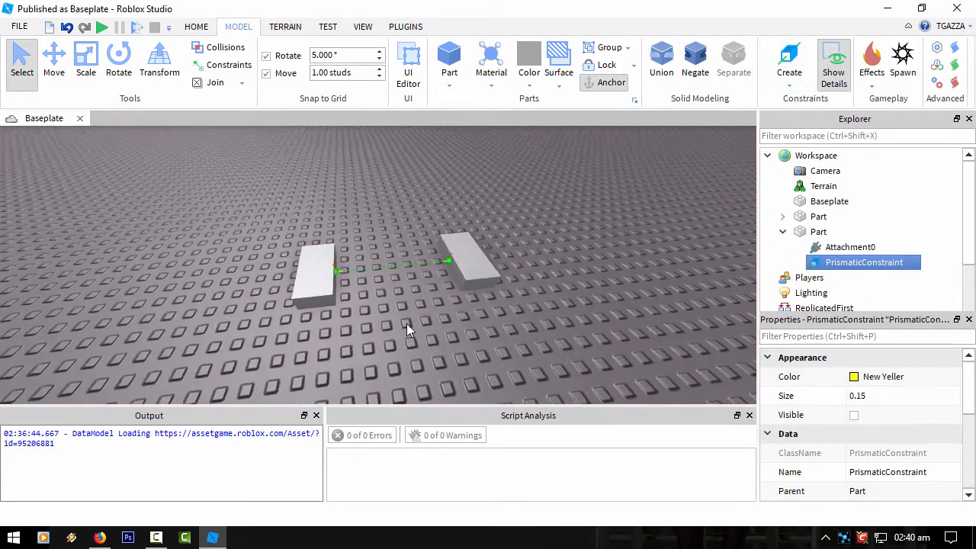
- Set the PrismaticConstraint's ActuatorType to Motor and look through the motor properties
scroll(407, 323, "up", 5)
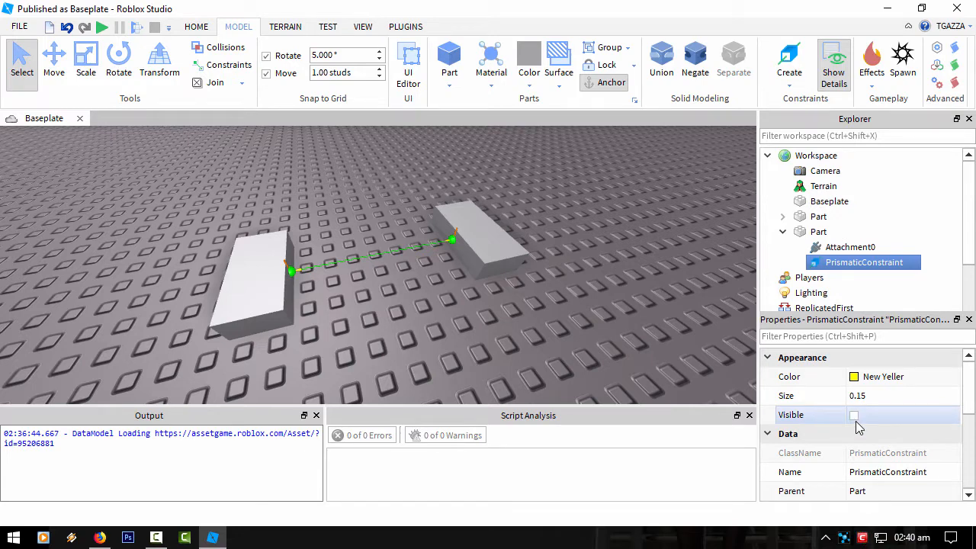
scroll(855, 427, "down", 3)
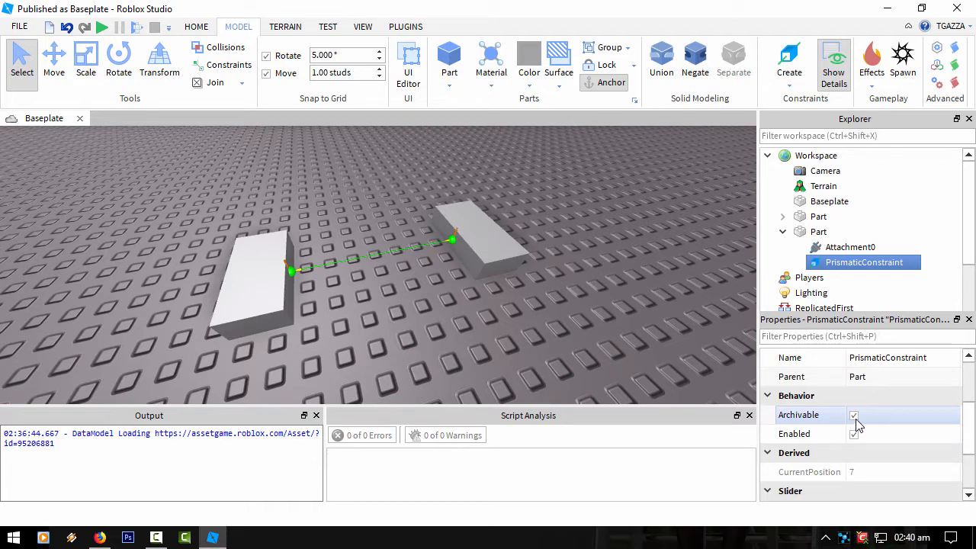
scroll(856, 425, "down", 1)
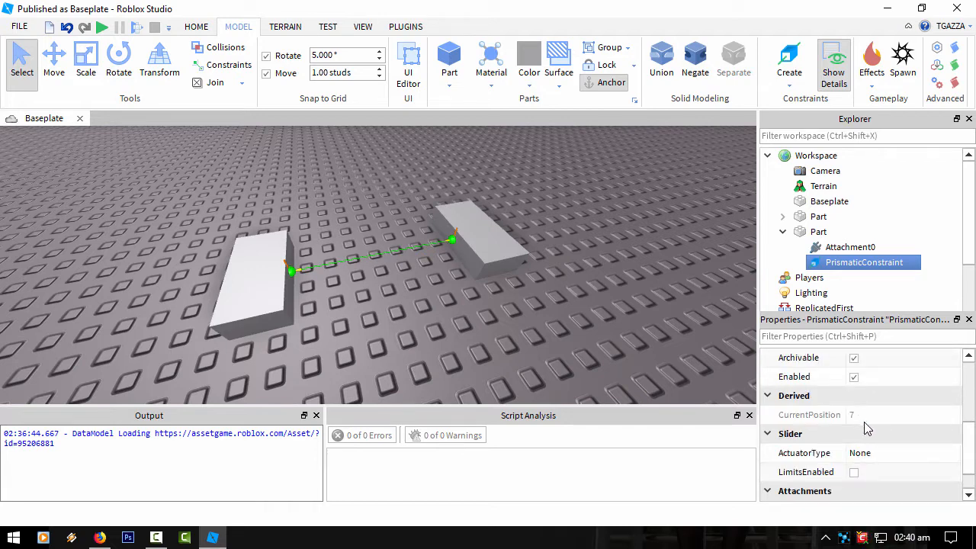
left_click(888, 456)
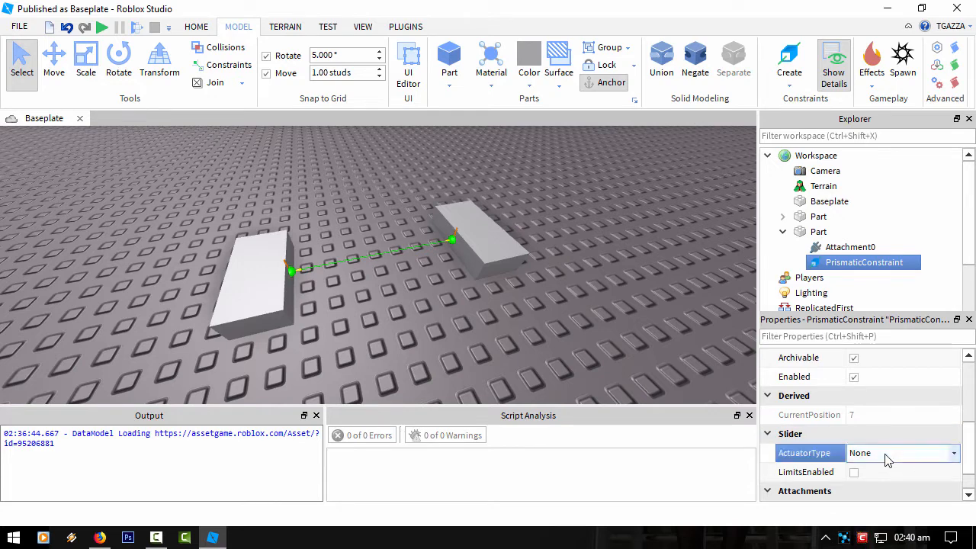
left_click(888, 456)
left_click(879, 472)
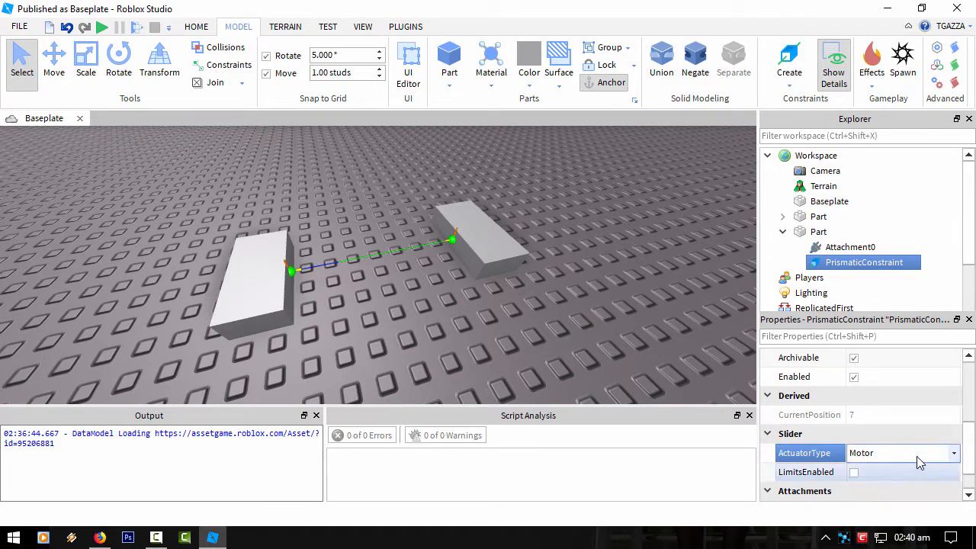
scroll(885, 443, "down", 3)
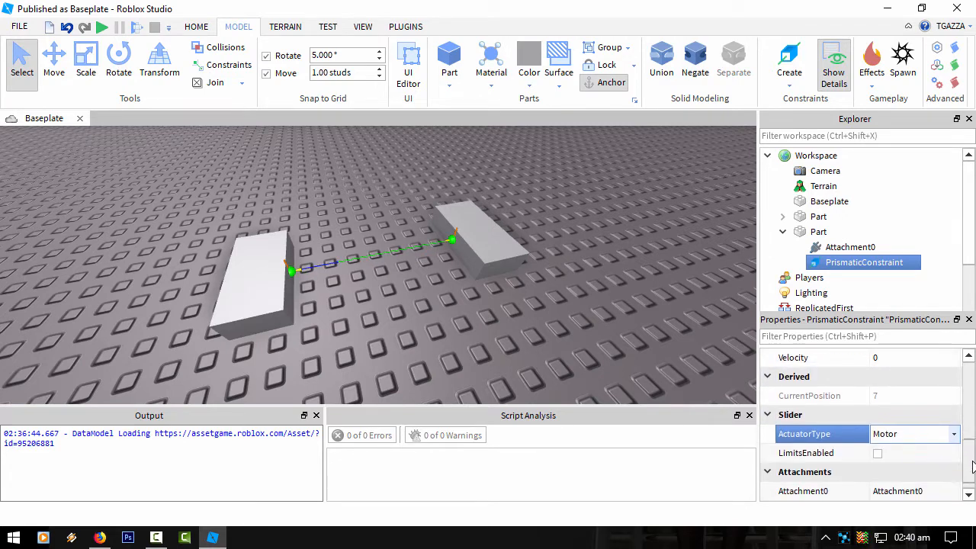
- Set the PrismaticConstraint's ActuatorType to Servo and turn on LimitsEnabled
left_click(894, 421)
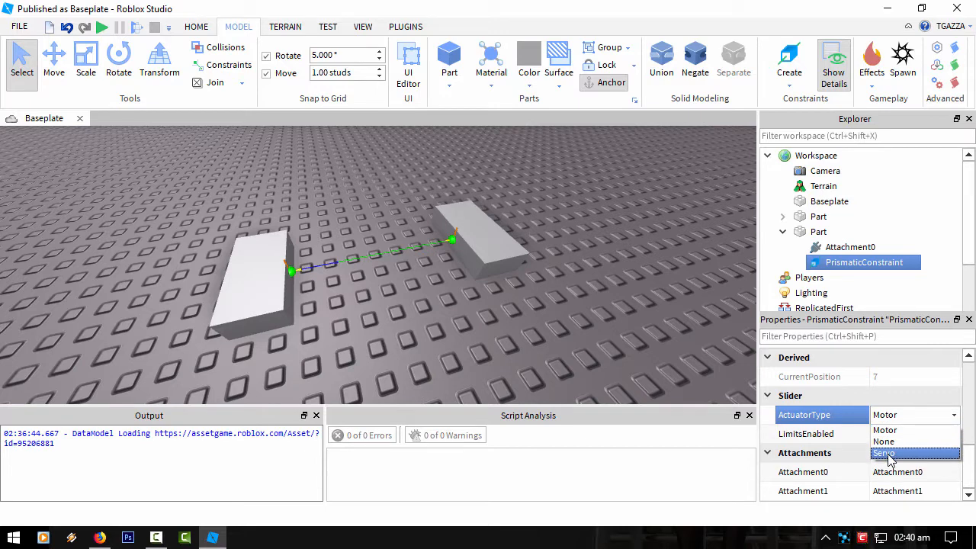
left_click(891, 454)
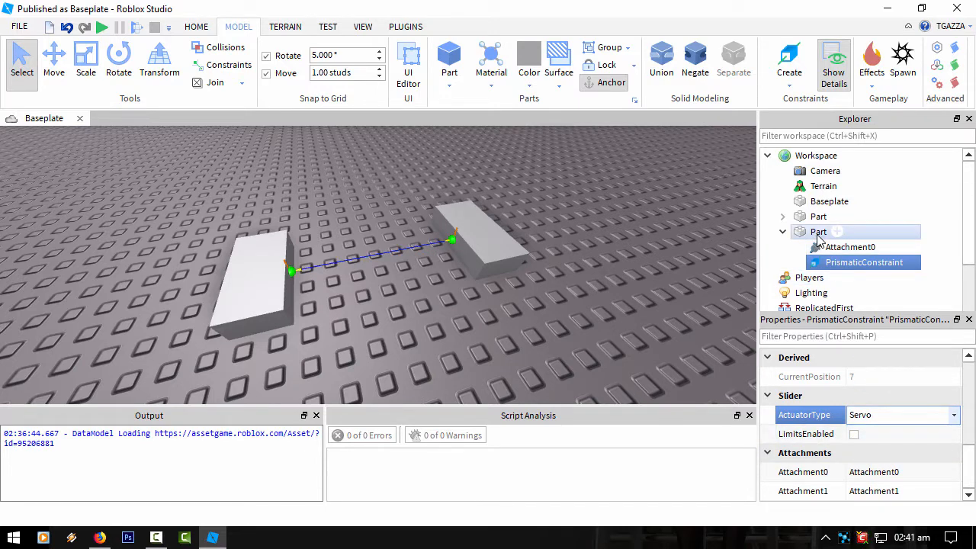
left_click(854, 434)
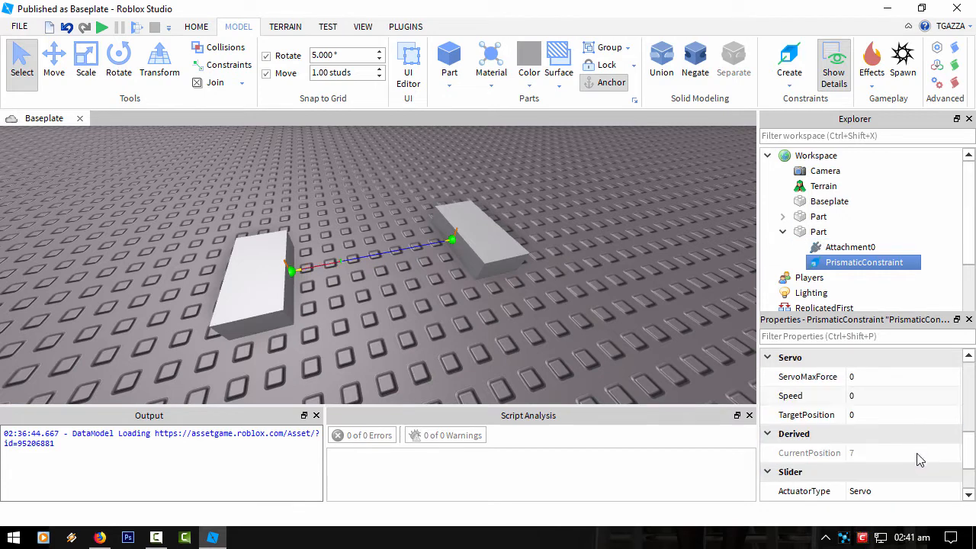
- Set the PrismaticConstraint's ServoMaxForce to 1000000 and its Speed to 10
scroll(915, 443, "up", 1)
scroll(866, 381, "up", 1)
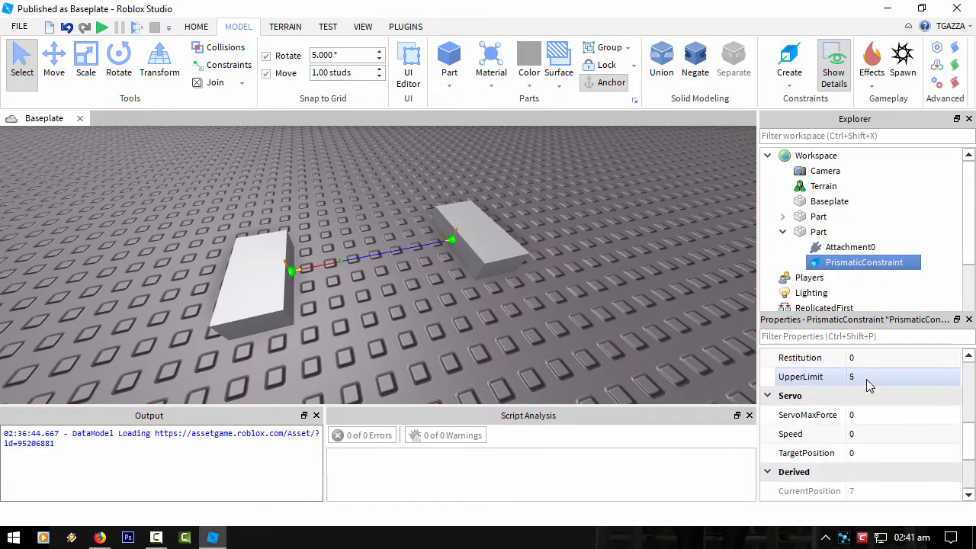
left_click(867, 415)
type("1000000")
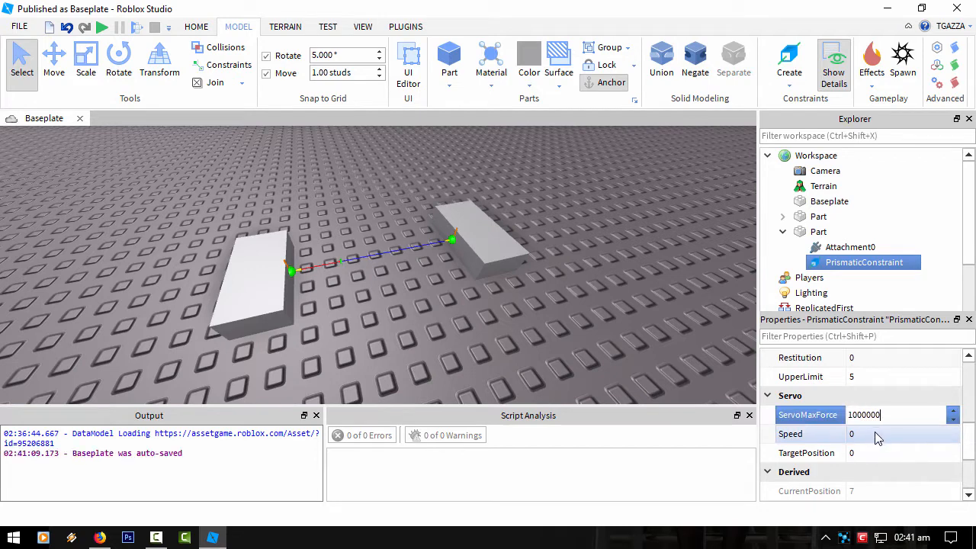
left_click(875, 433)
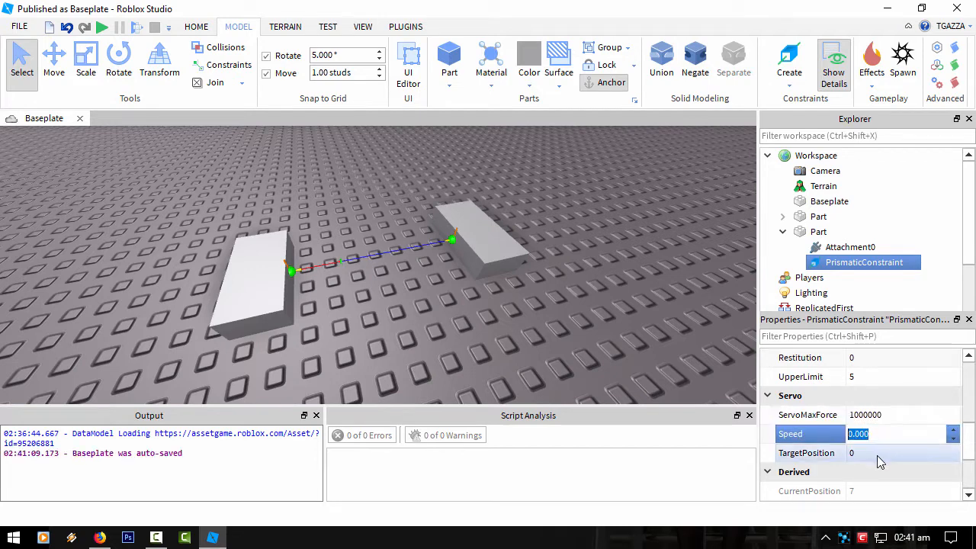
type("10")
key("Return")
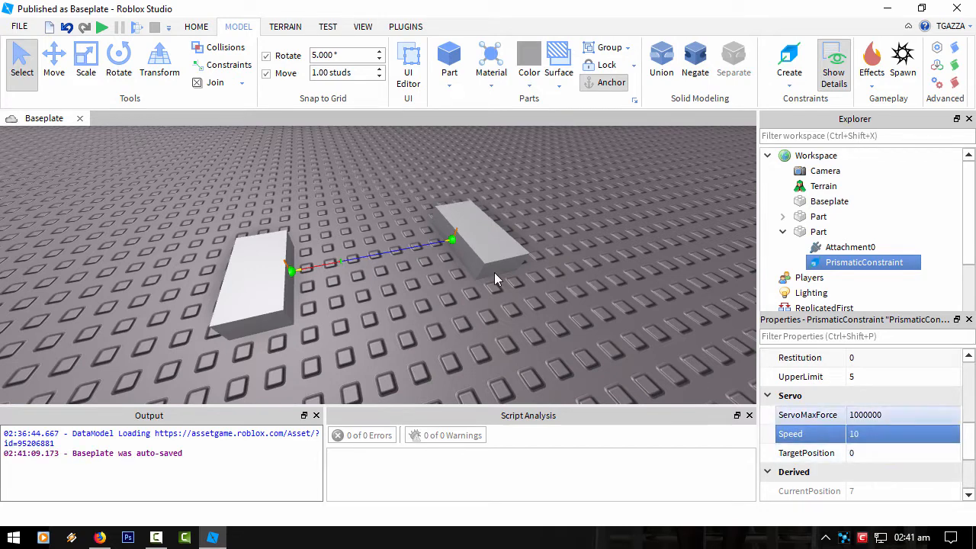
- Start the play test and turn on Visible for the PrismaticConstraint inside the second part
left_click(101, 27)
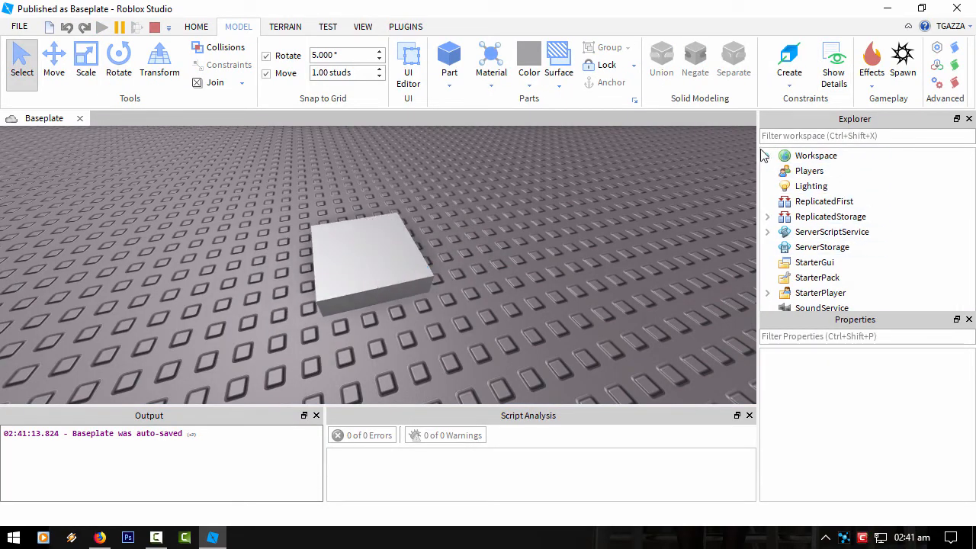
left_click(767, 156)
left_click(767, 156)
left_click(767, 155)
left_click(782, 217)
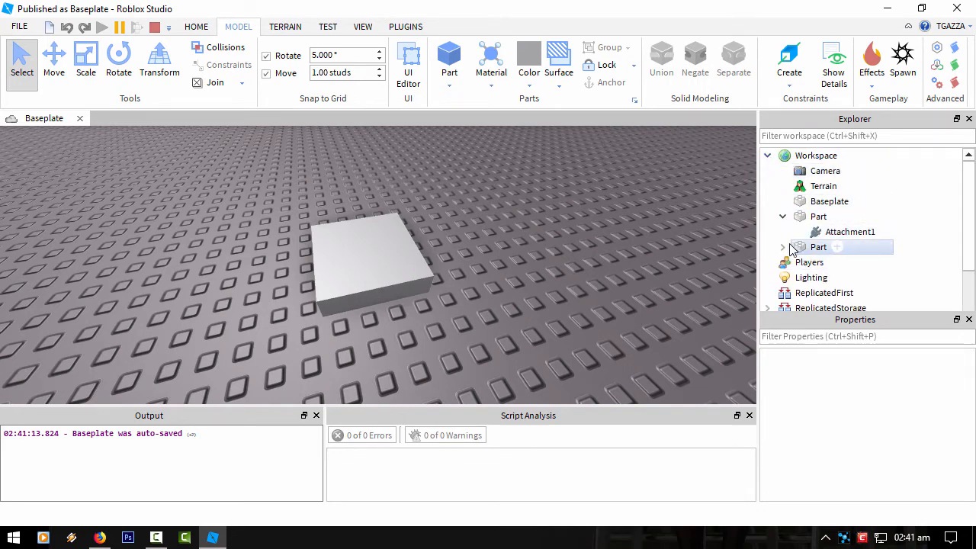
left_click(782, 248)
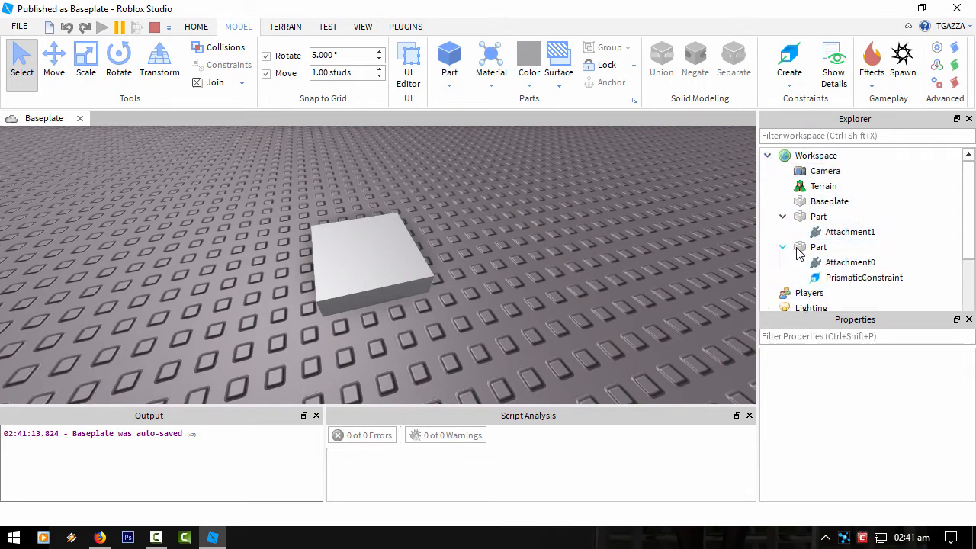
left_click(862, 279)
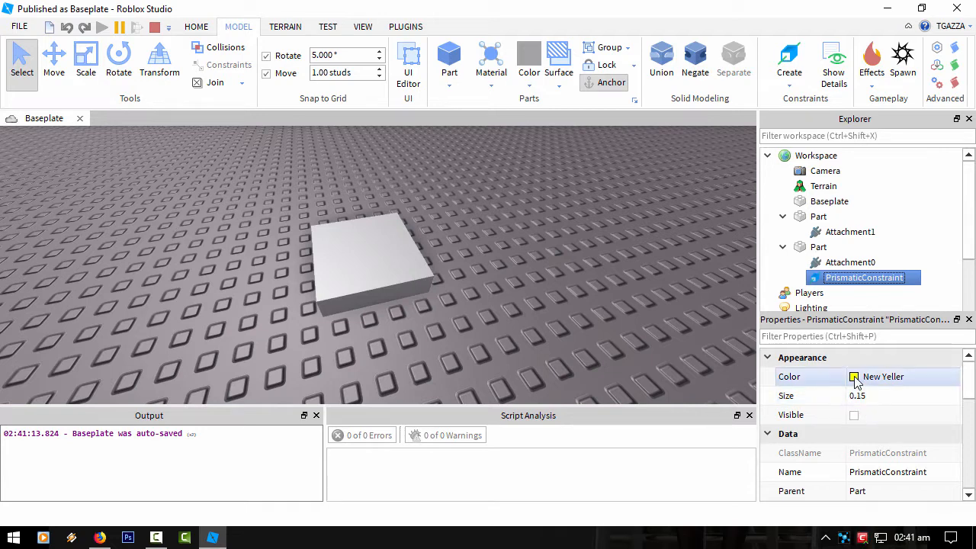
left_click(855, 416)
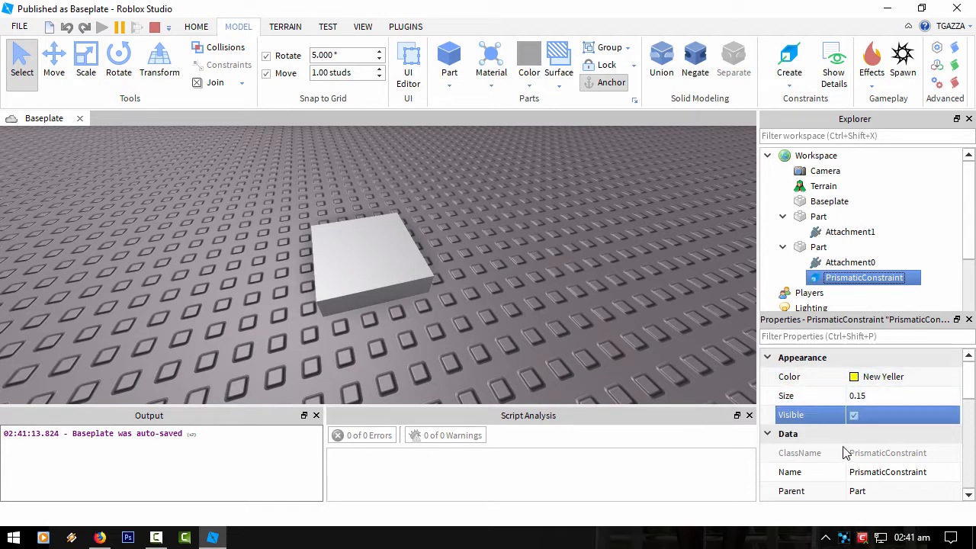
- Test the servo by setting the PrismaticConstraint's TargetPosition first to 1 and finally to 5
scroll(839, 404, "down", 5)
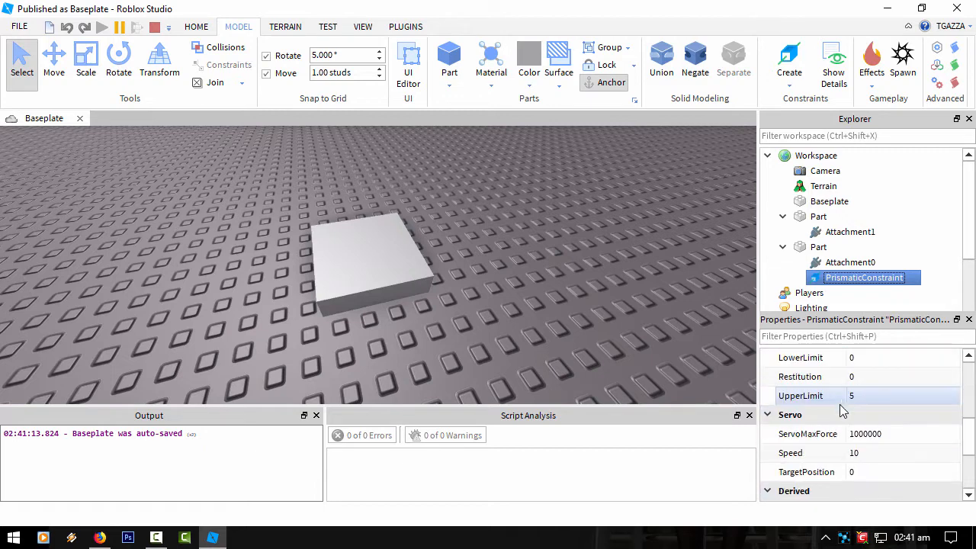
scroll(870, 443, "down", 3)
left_click(865, 420)
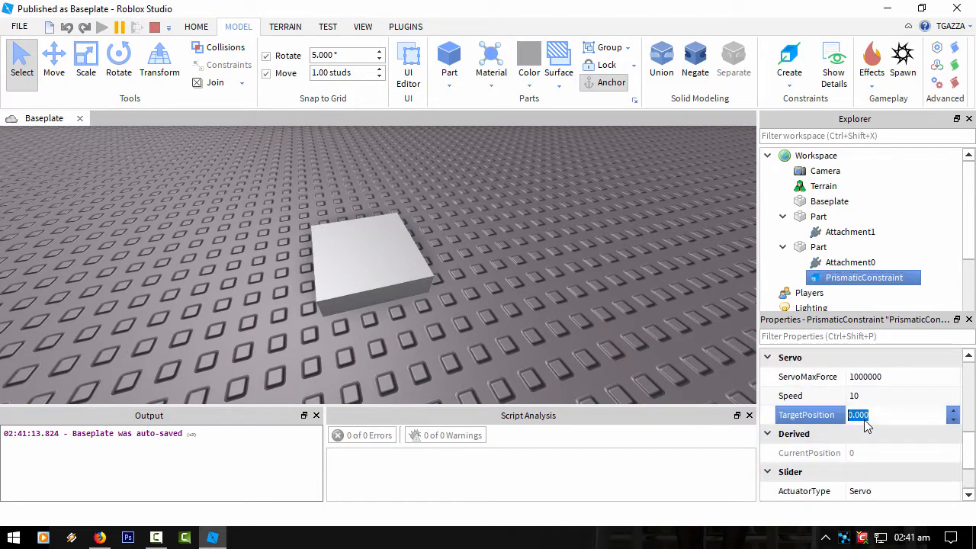
type("1")
key("Return")
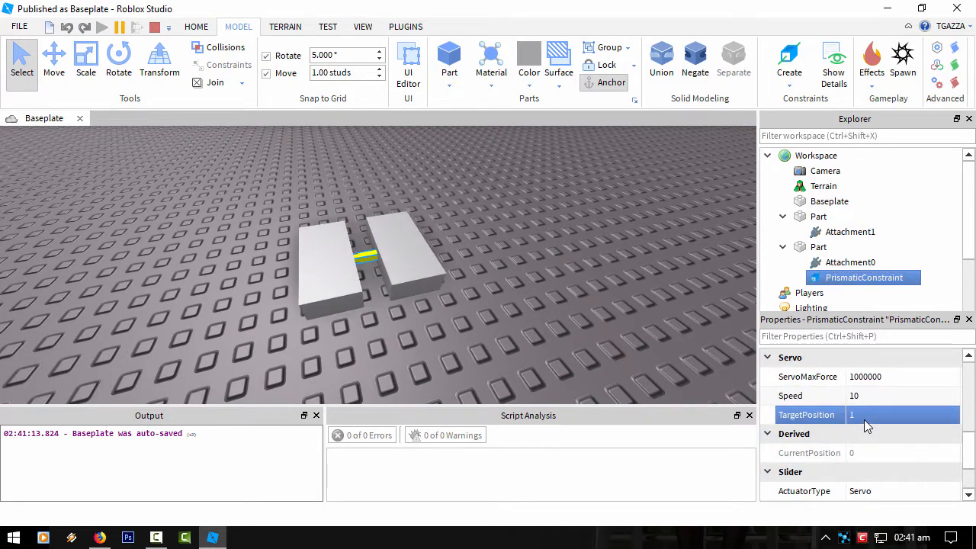
left_click(864, 419)
type("15")
key("Return")
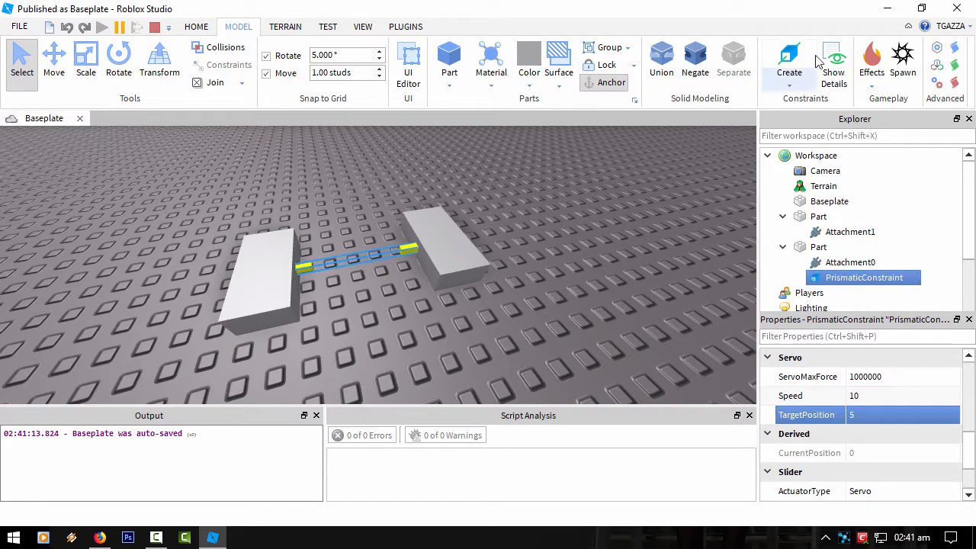
left_click(788, 85)
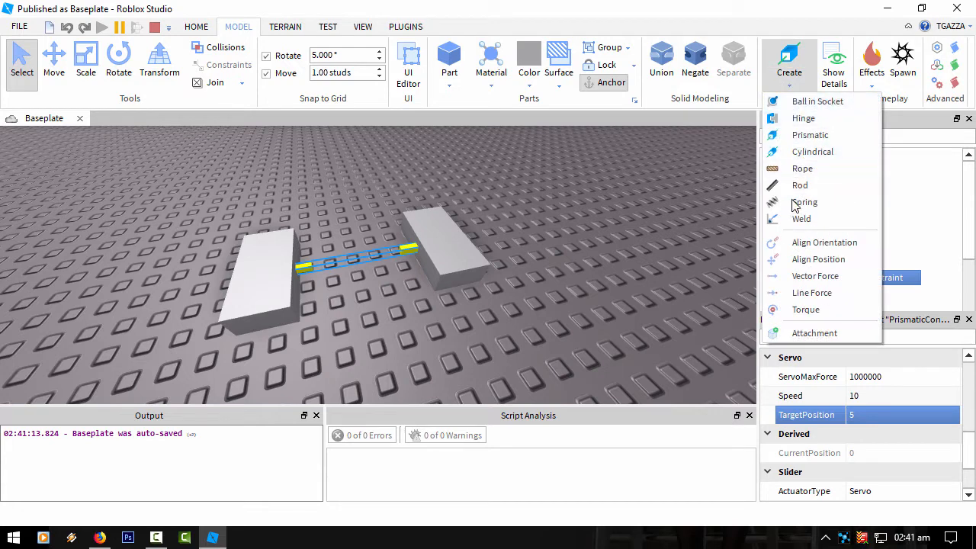
left_click(437, 246)
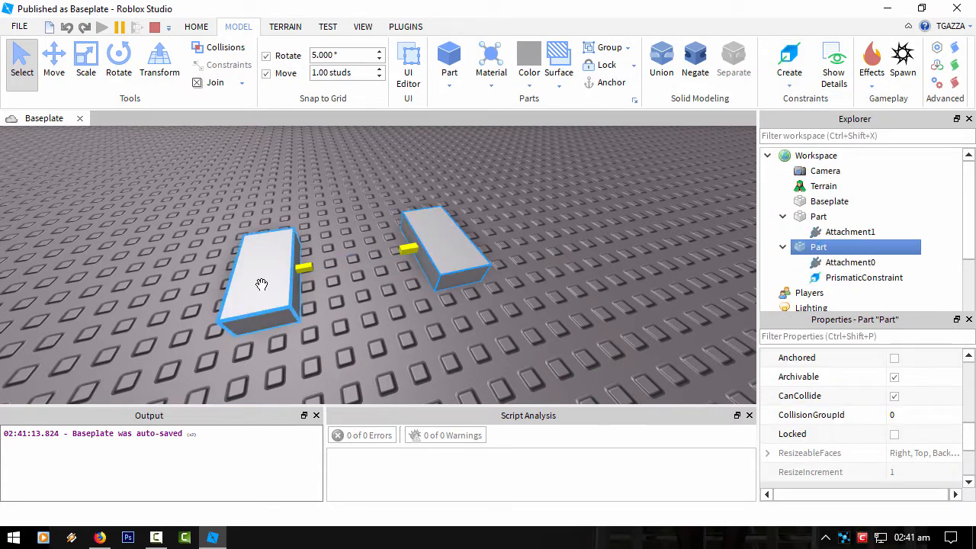
left_click(831, 216)
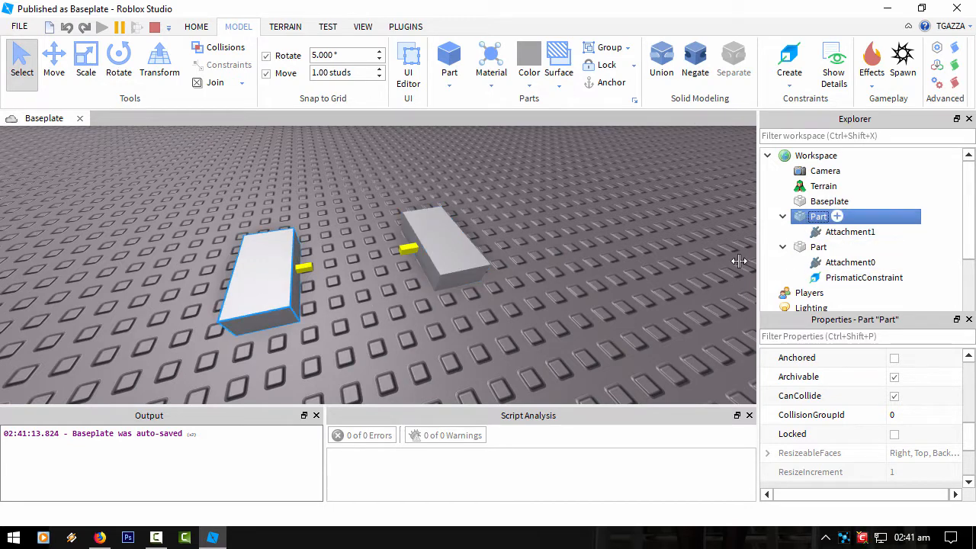
left_click(53, 63)
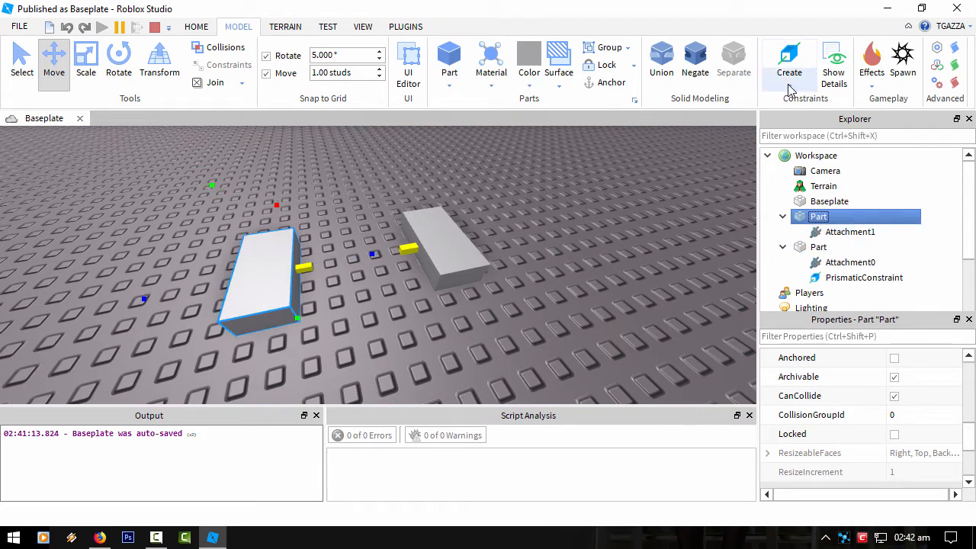
left_click(566, 313)
- Insert two new parts on the empty baseplate area away from the prismatic pair
scroll(564, 315, "down", 5)
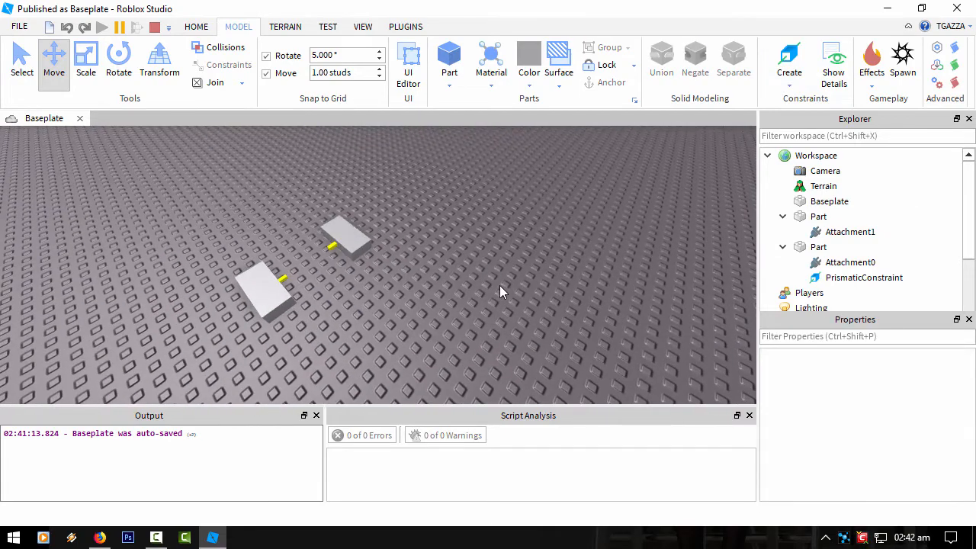
right_click(504, 292)
left_click(537, 299)
right_click(586, 279)
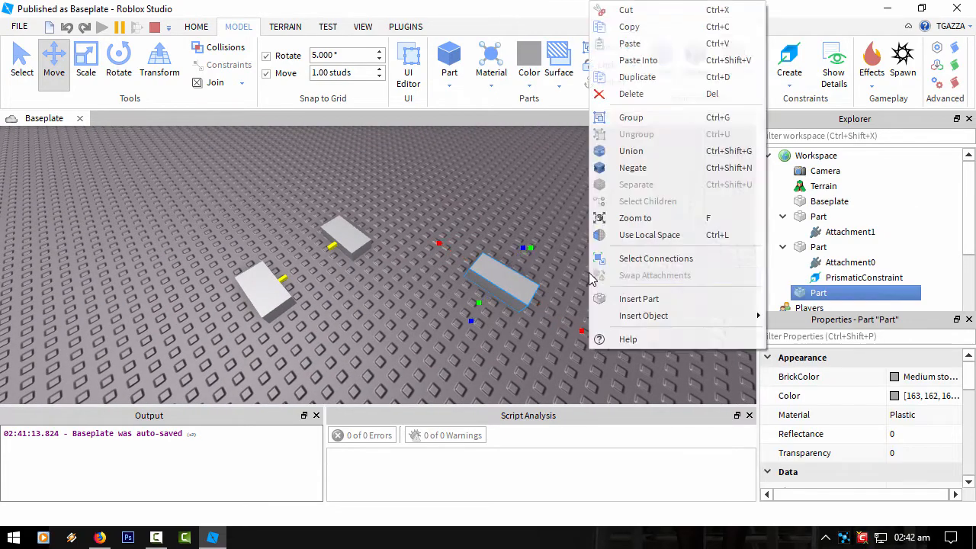
left_click(639, 299)
- Move the newest part next to the other new part, leaving a gap between them, and deselect it
right_click_drag(603, 305, 540, 322)
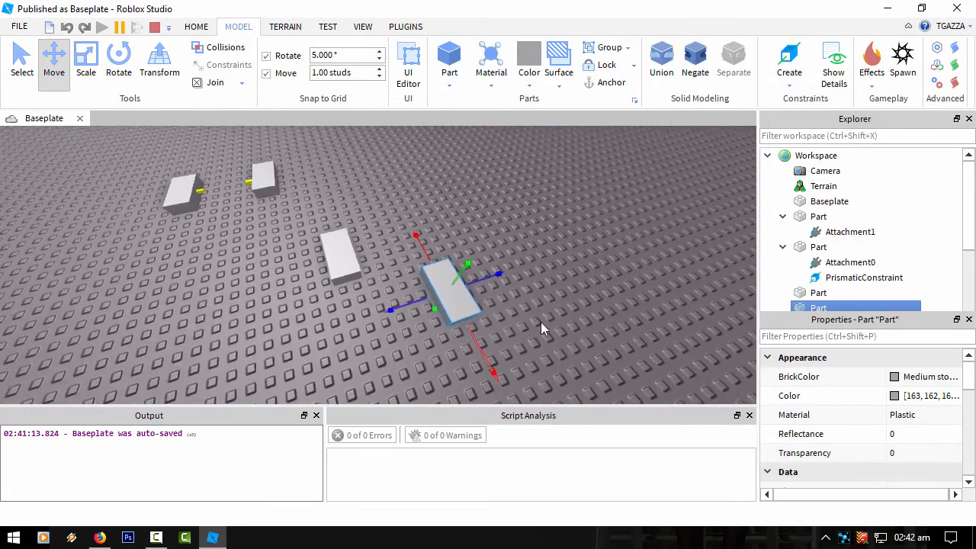
left_click(541, 322)
left_click_drag(466, 299, 427, 238)
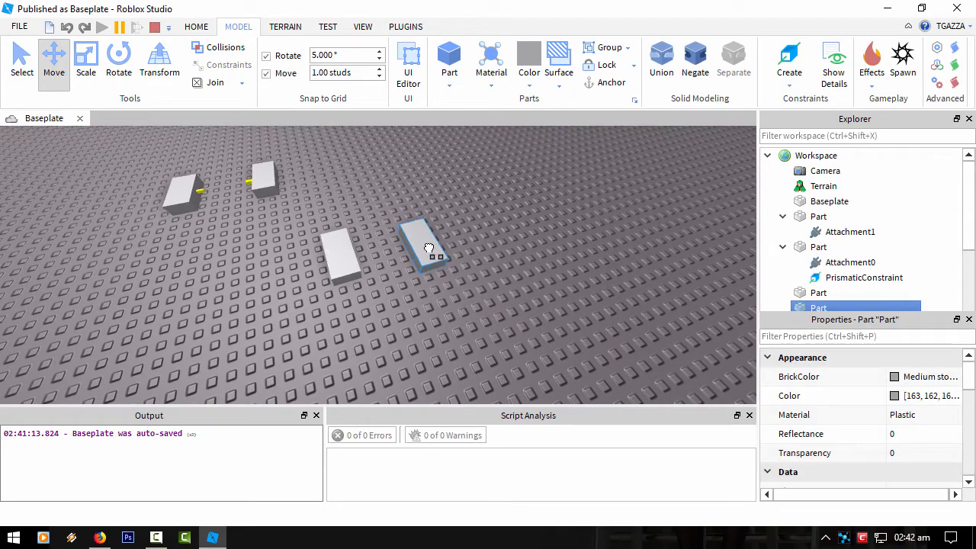
left_click(394, 316)
scroll(394, 315, "up", 10)
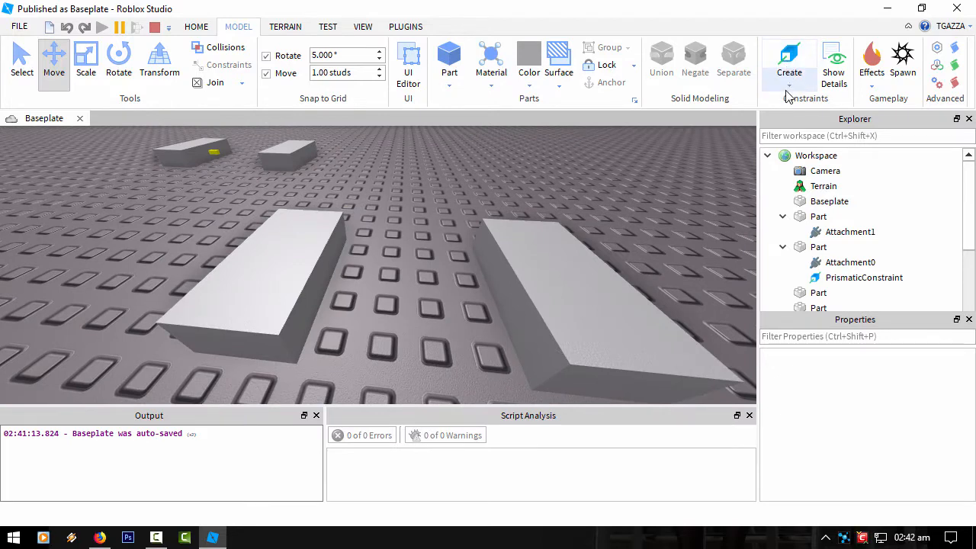
- Create a Ball in Socket constraint linking the facing inner sides of the two new parts
left_click(788, 68)
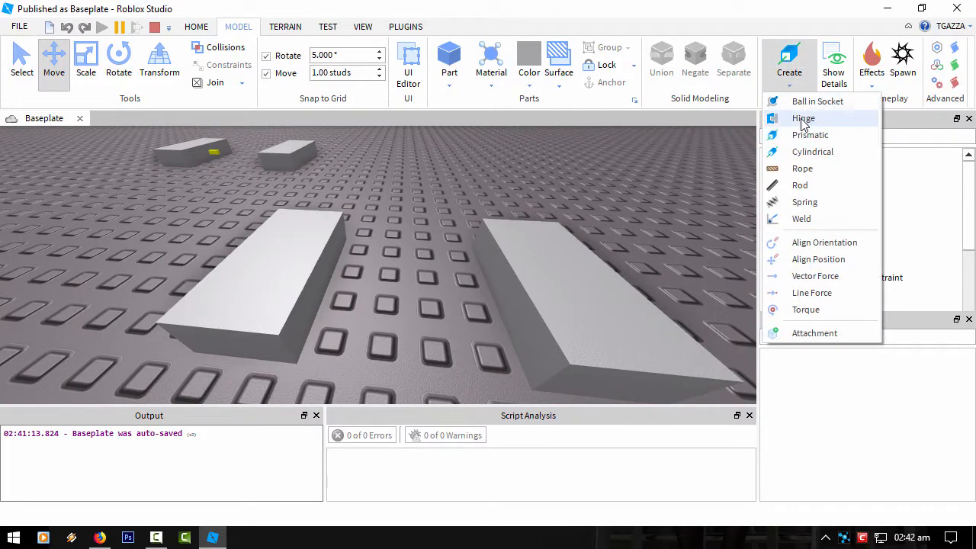
left_click(802, 107)
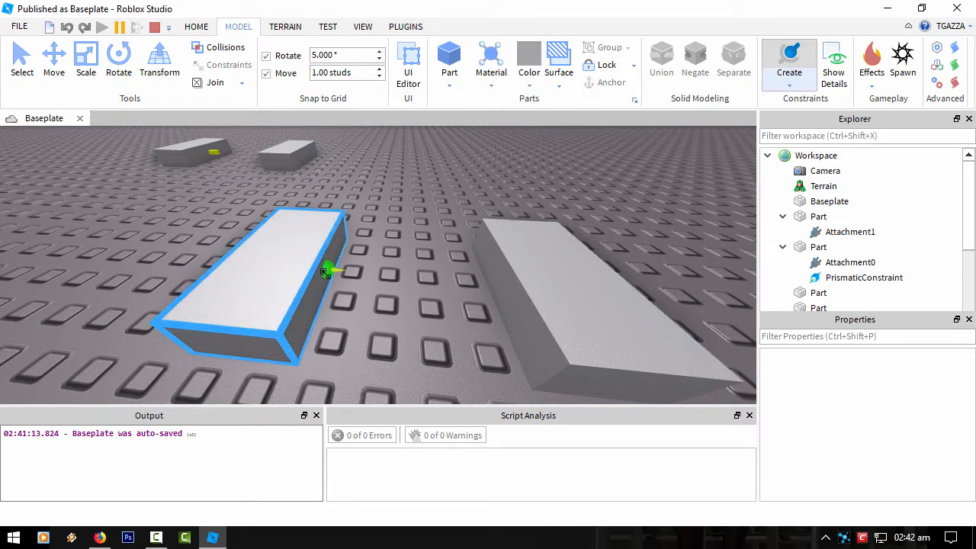
left_click(325, 272)
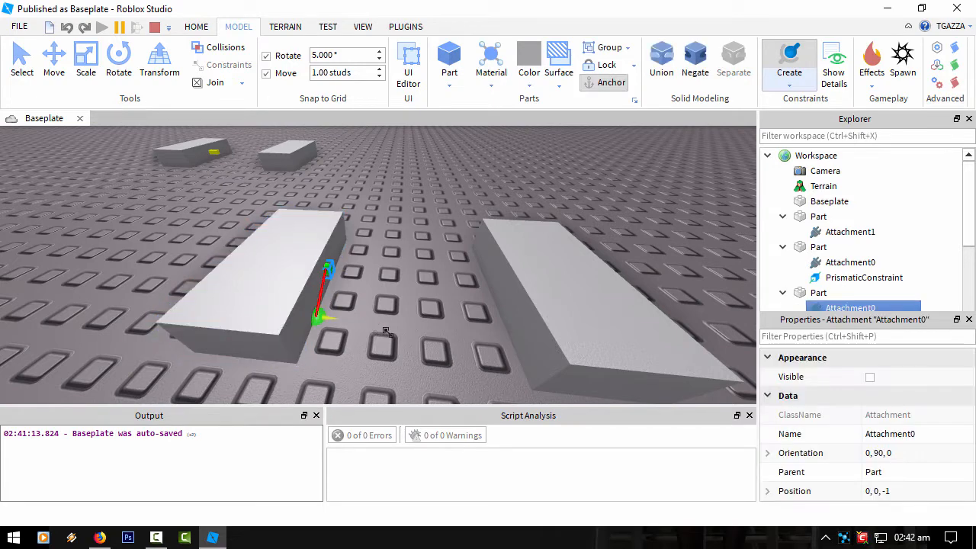
left_click(497, 283)
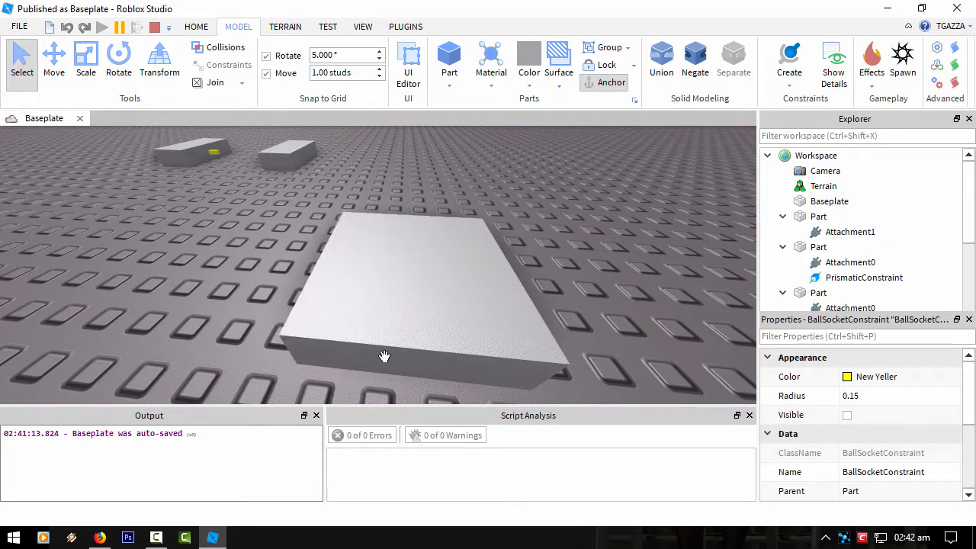
- Find the BallSocketConstraint inside the third part and examine its appearance, behavior, limits and attachment properties
left_click(813, 247)
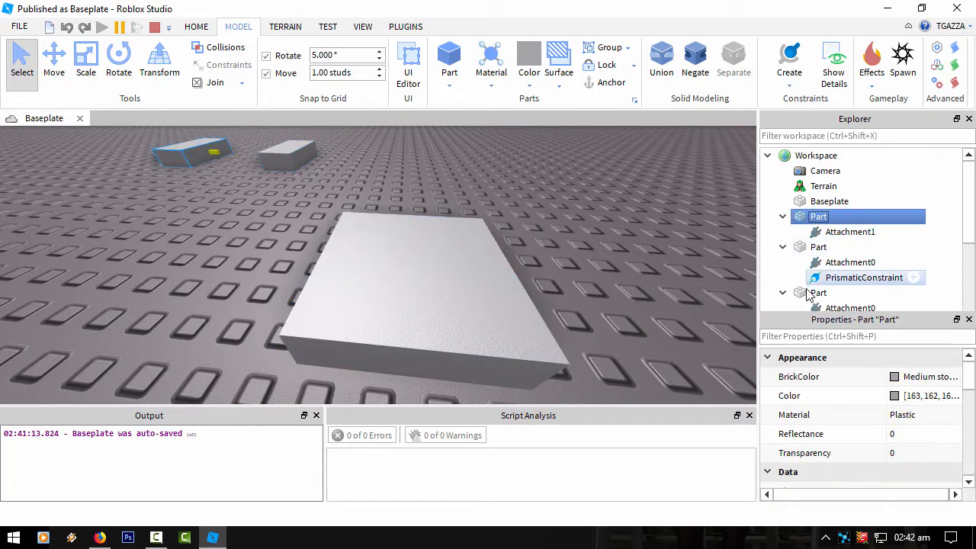
left_click(811, 293)
scroll(816, 286, "down", 1)
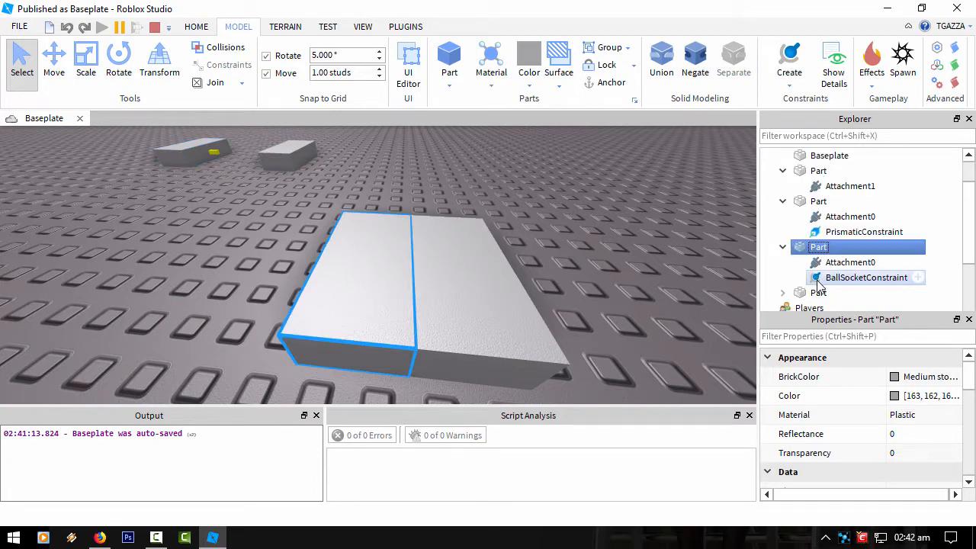
left_click(817, 280)
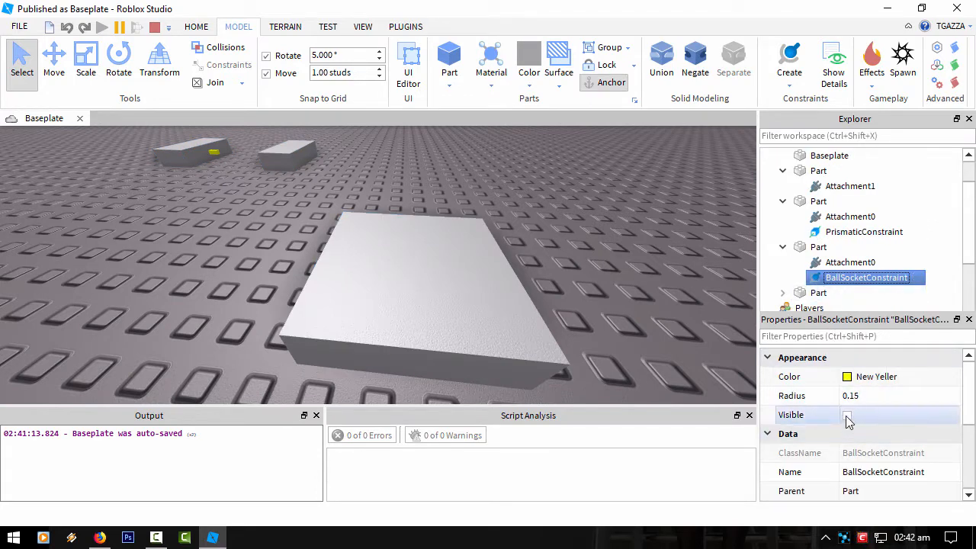
scroll(851, 416, "down", 2)
scroll(869, 415, "down", 1)
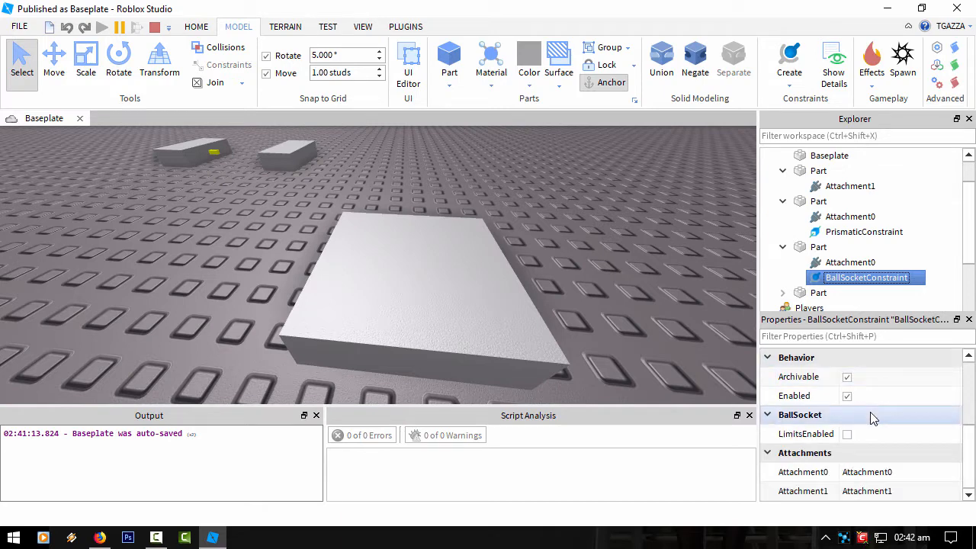
scroll(874, 419, "up", 3)
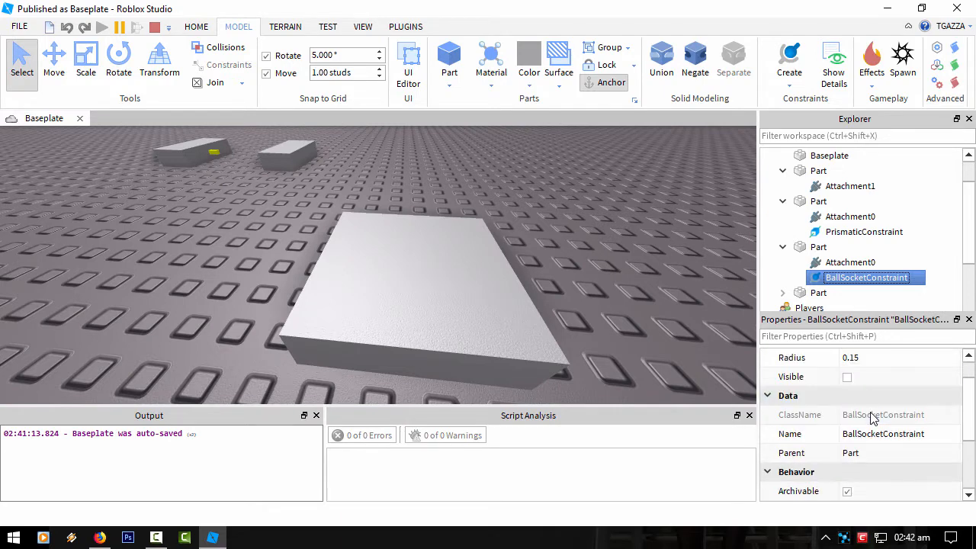
scroll(862, 431, "down", 3)
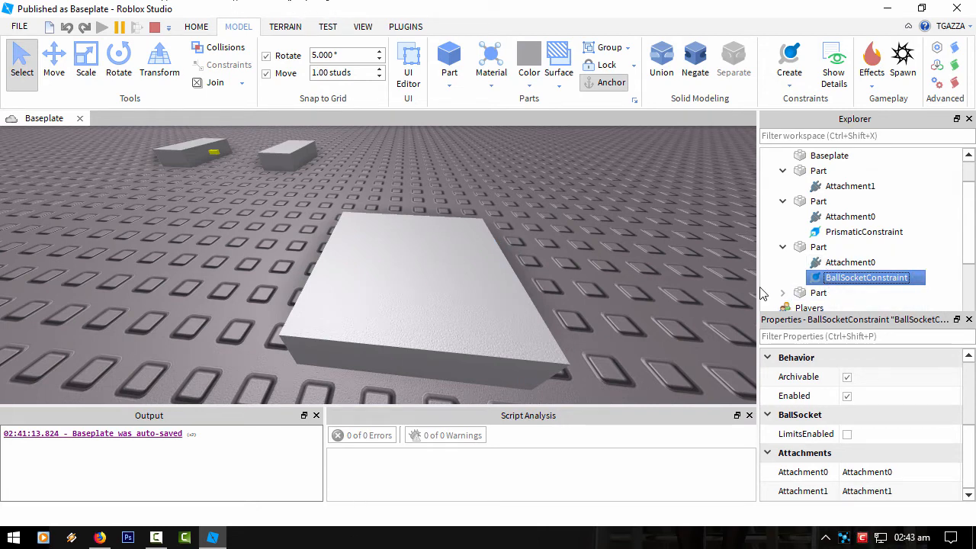
- Examine the Axis components of the Attachment0 beside the BallSocketConstraint and look at the joint up close
left_click(839, 262)
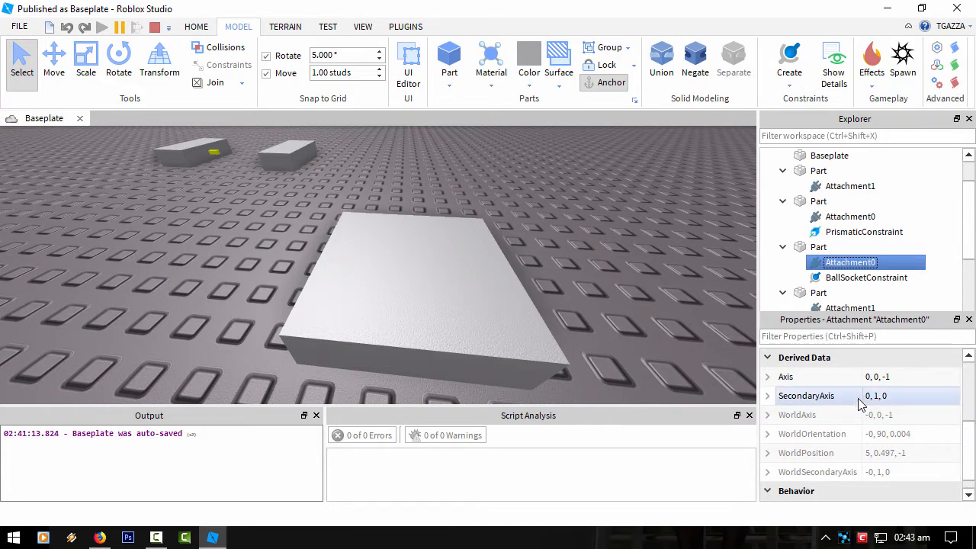
left_click(768, 377)
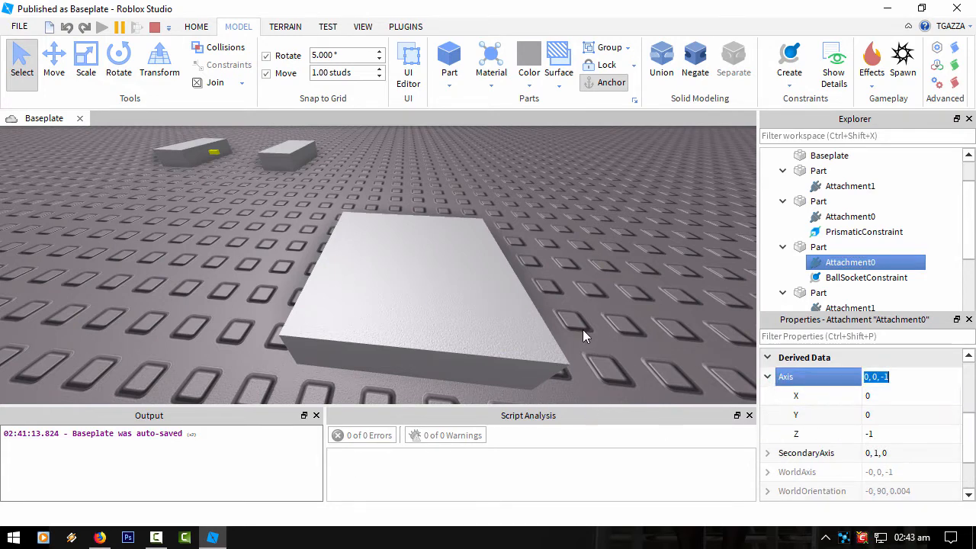
key("s")
key("w")
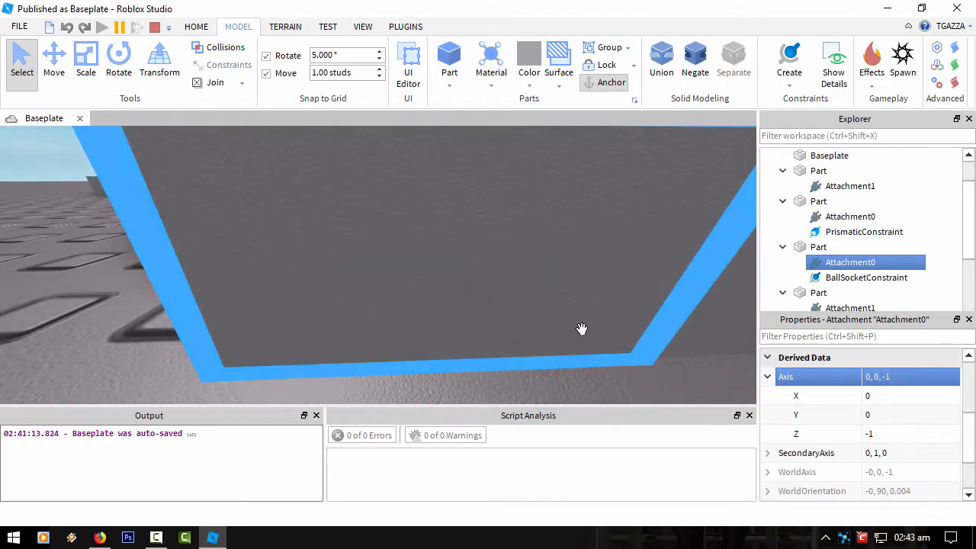
key("s")
key("w")
key("ctrl+d")
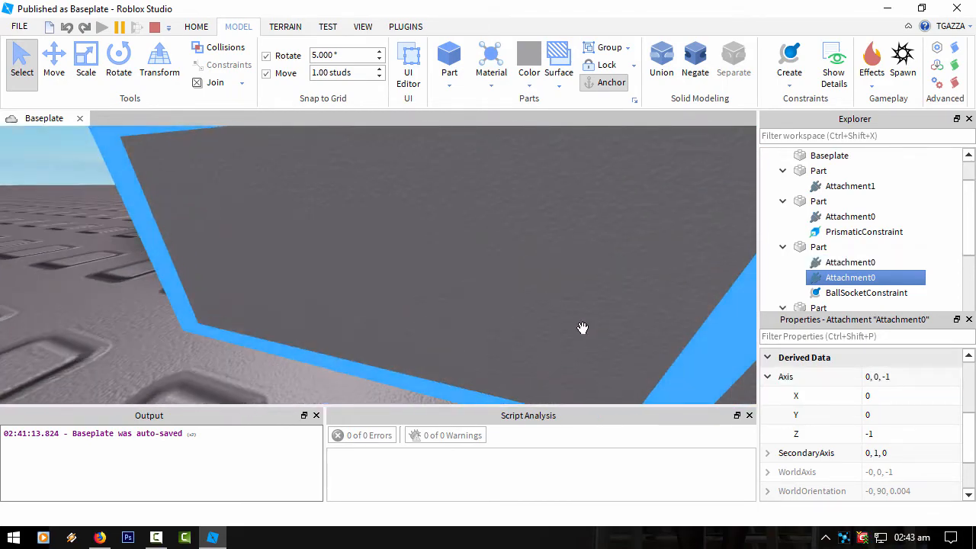
key("s")
key("w")
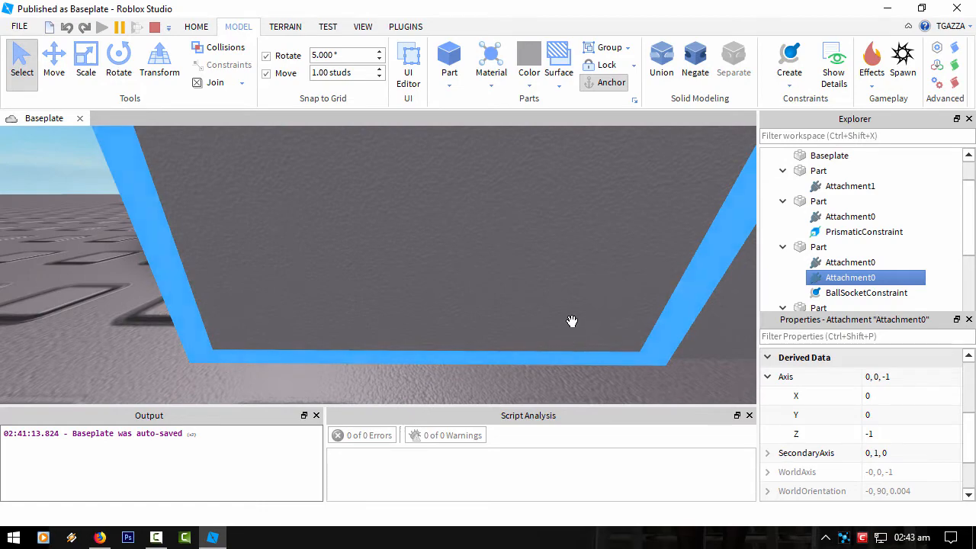
right_click(817, 277)
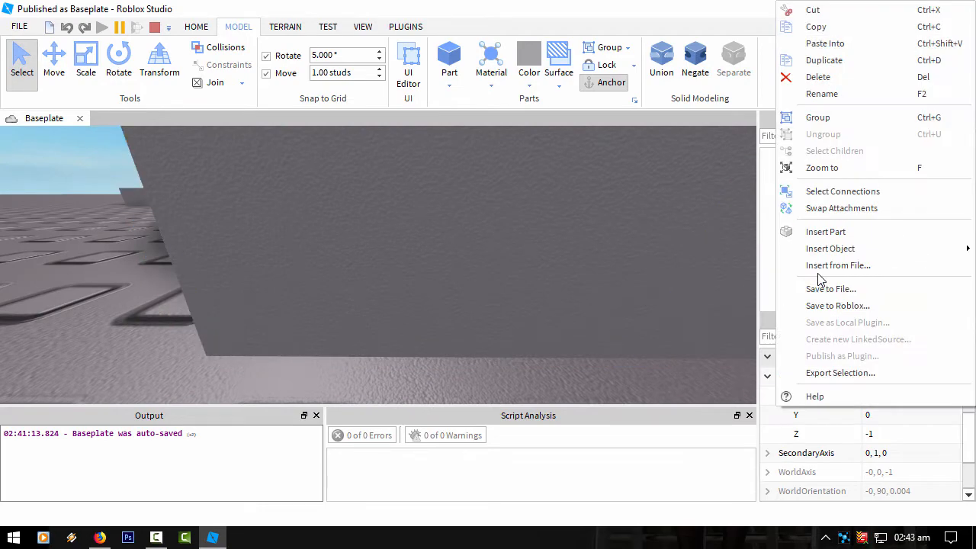
left_click(818, 77)
- Show the move handles on the ball-socket Attachment0 and examine where it sits between the two parts
right_click_drag(529, 258, 527, 264)
left_click(843, 186)
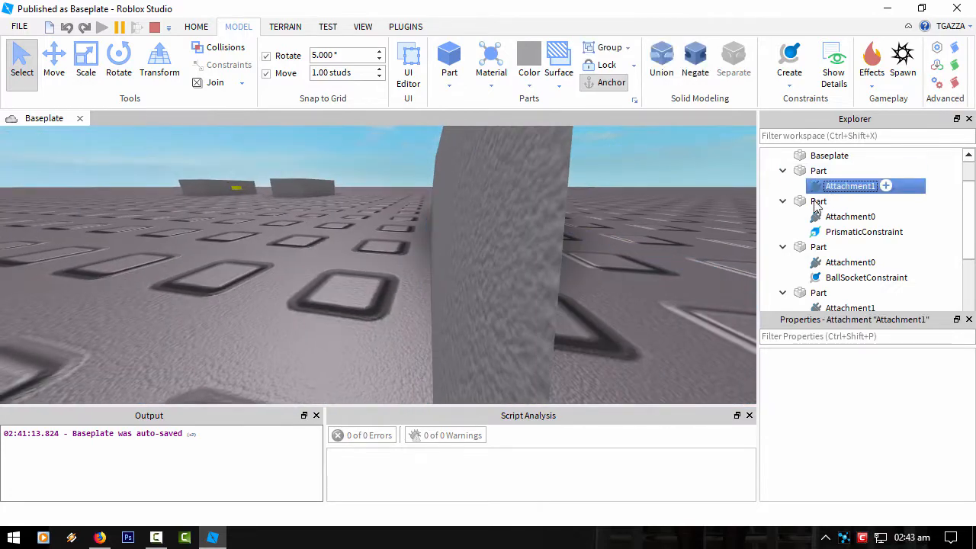
scroll(443, 265, "down", 10)
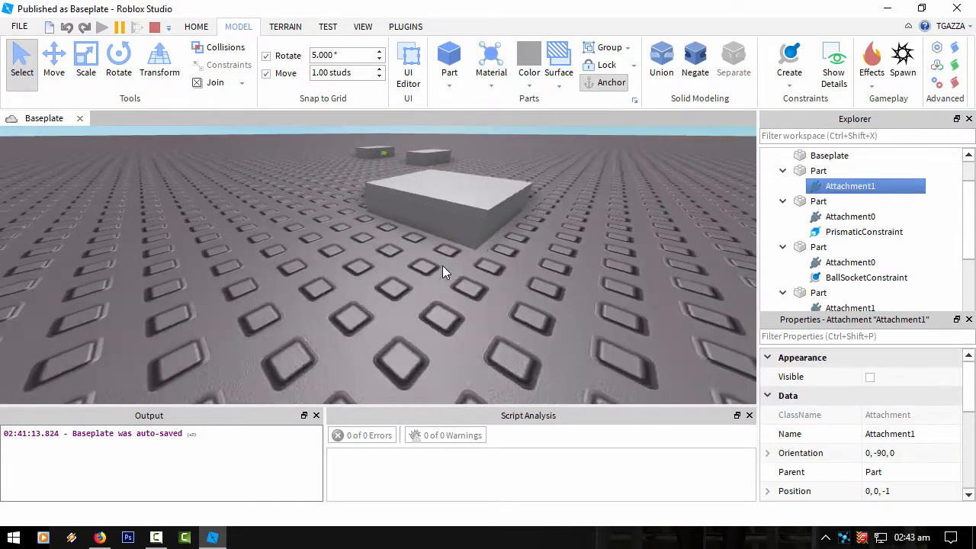
left_click(53, 61)
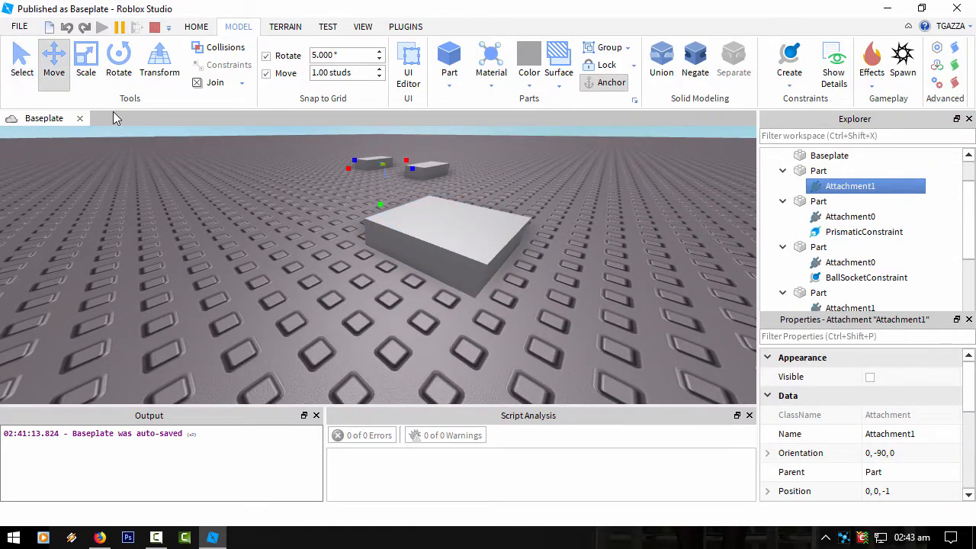
left_click(850, 263)
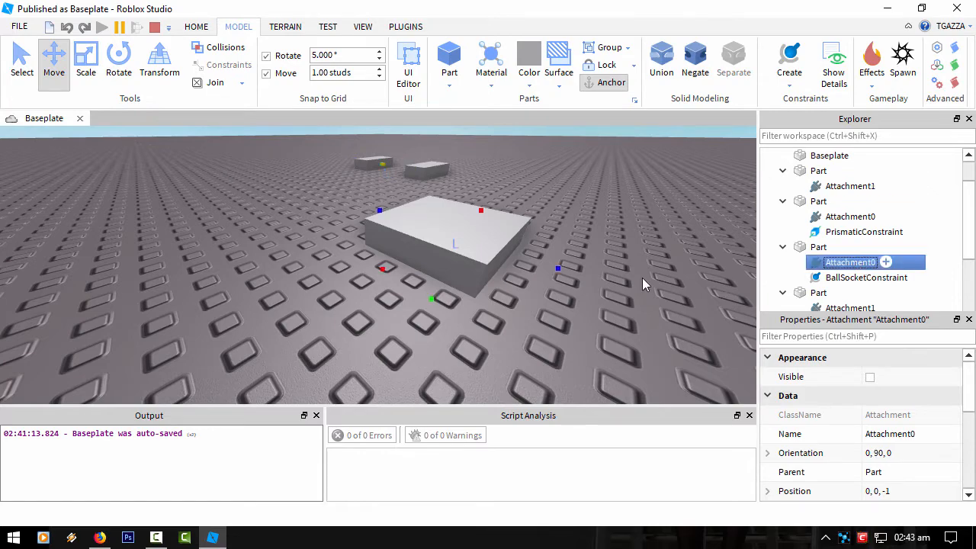
right_click_drag(645, 279, 645, 279)
scroll(427, 303, "up", 10)
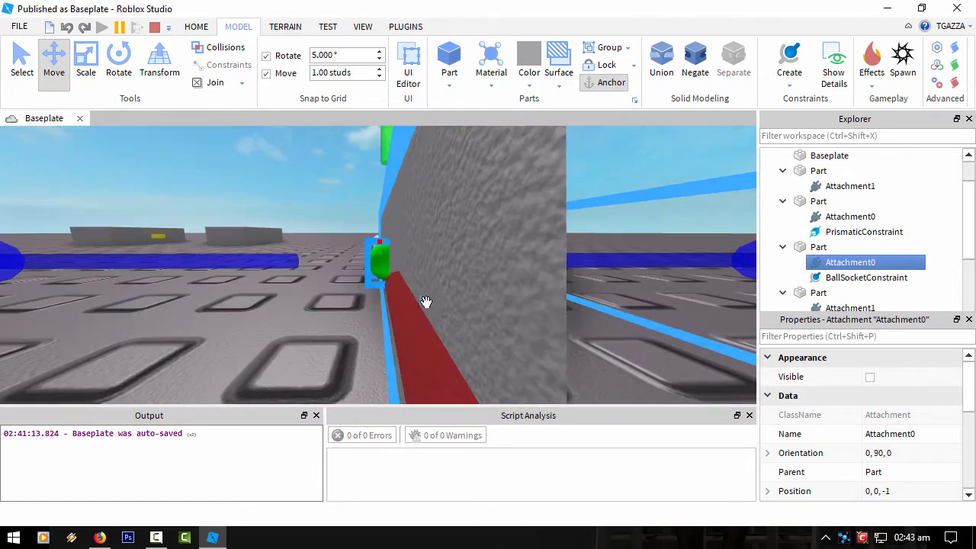
right_click_drag(426, 308, 427, 302)
scroll(426, 302, "up", 1)
scroll(889, 461, "down", 1)
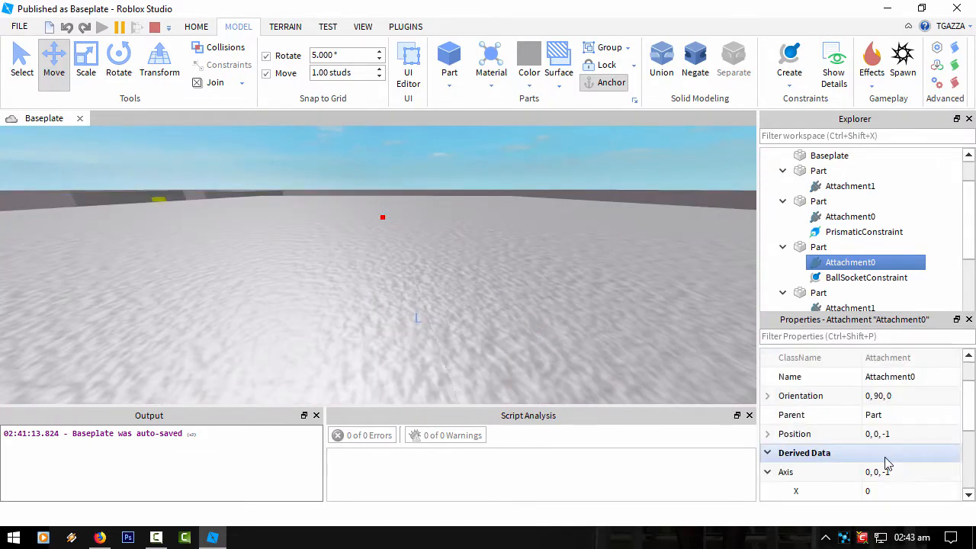
- Set the Position of the ball-socket Attachment0 to 0, 0, -3 and check the gap between the joined parts
left_click(894, 473)
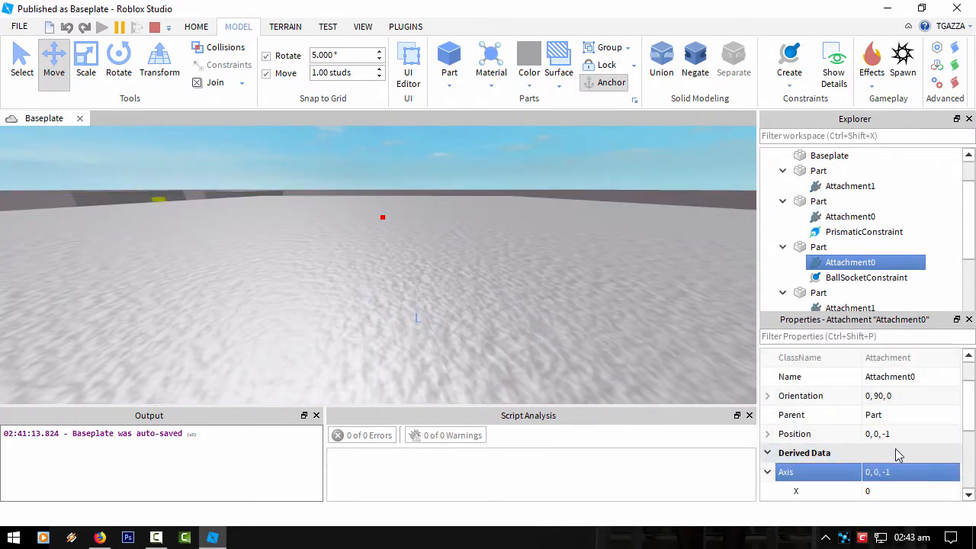
left_click(894, 433)
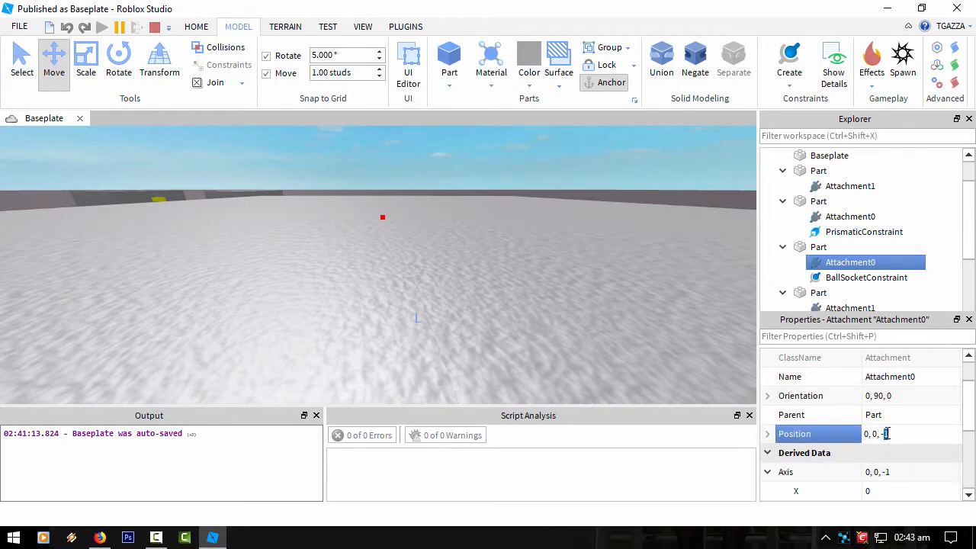
type("3")
key("Return")
key("f")
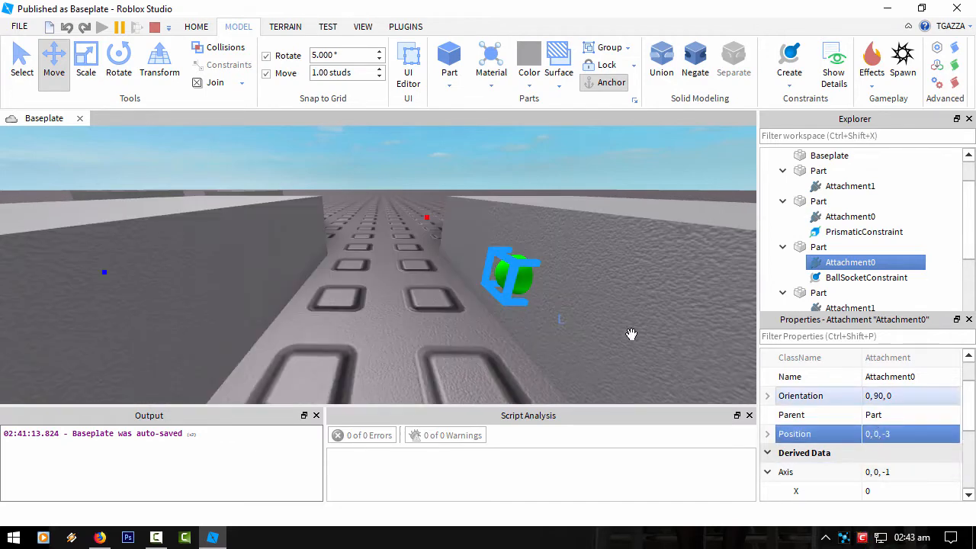
scroll(495, 298, "down", 10)
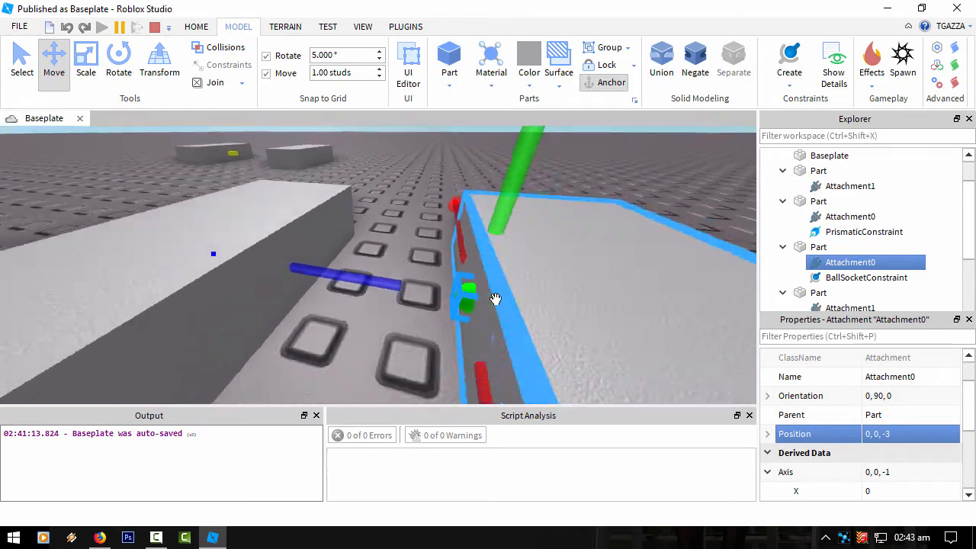
right_click_drag(460, 320, 327, 305)
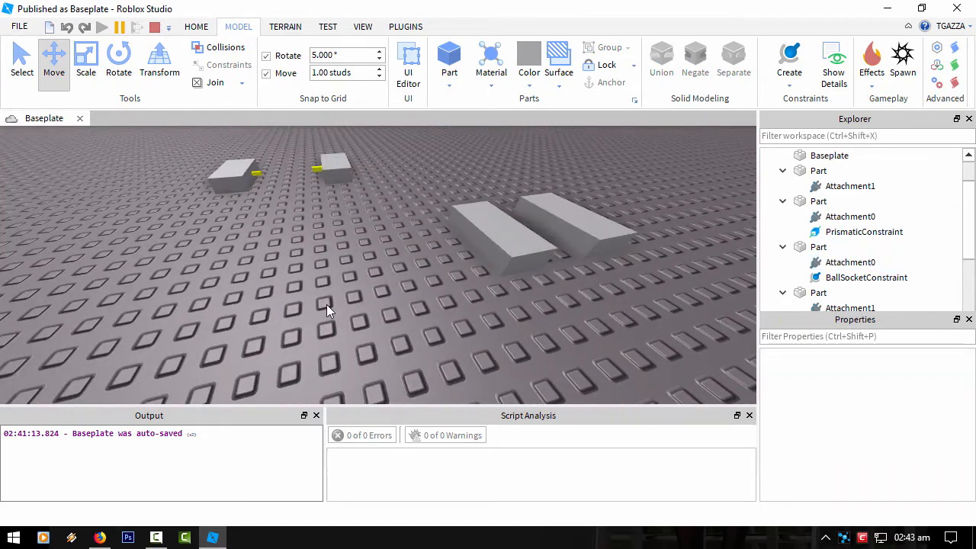
- Insert a new part on the empty baseplate beside the ball-socket pair and scale it up in height
right_click(326, 305)
left_click(376, 301)
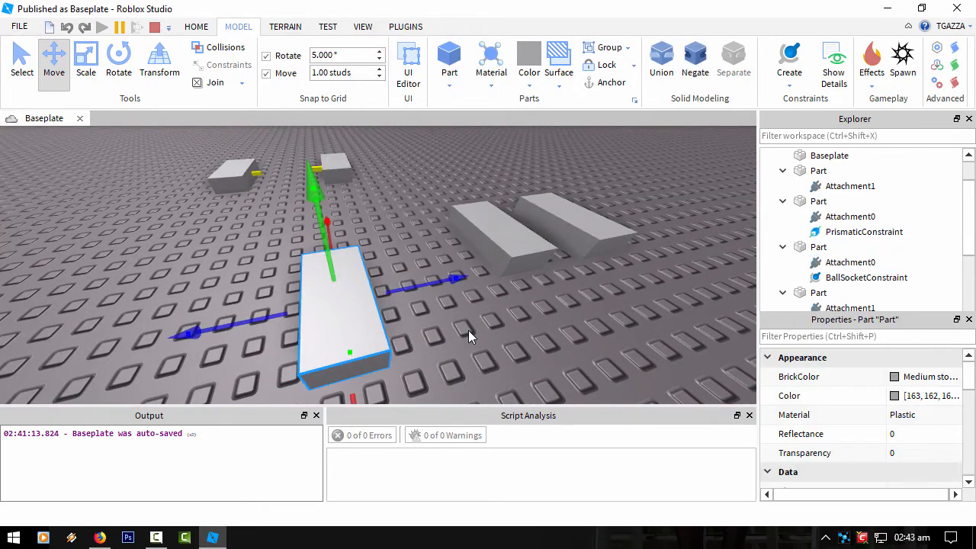
right_click_drag(469, 333, 462, 333)
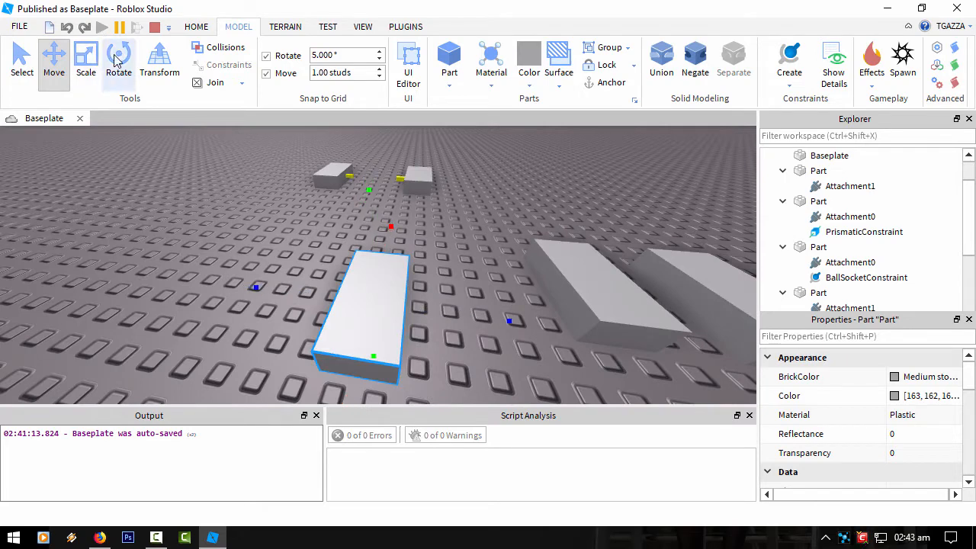
left_click(86, 61)
left_click_drag(368, 230, 365, 99)
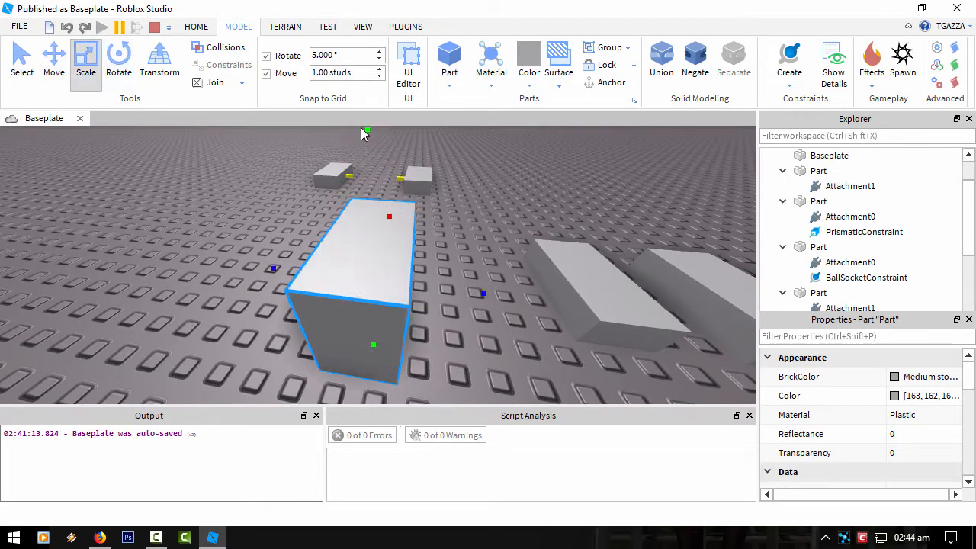
- Apply the Inlets surface to the top face of the tall new part
left_click(563, 86)
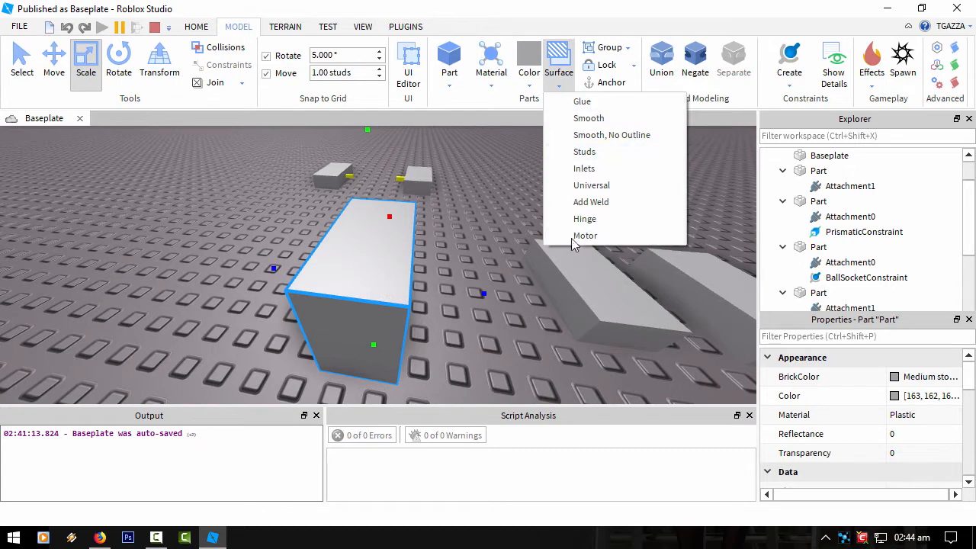
left_click(585, 169)
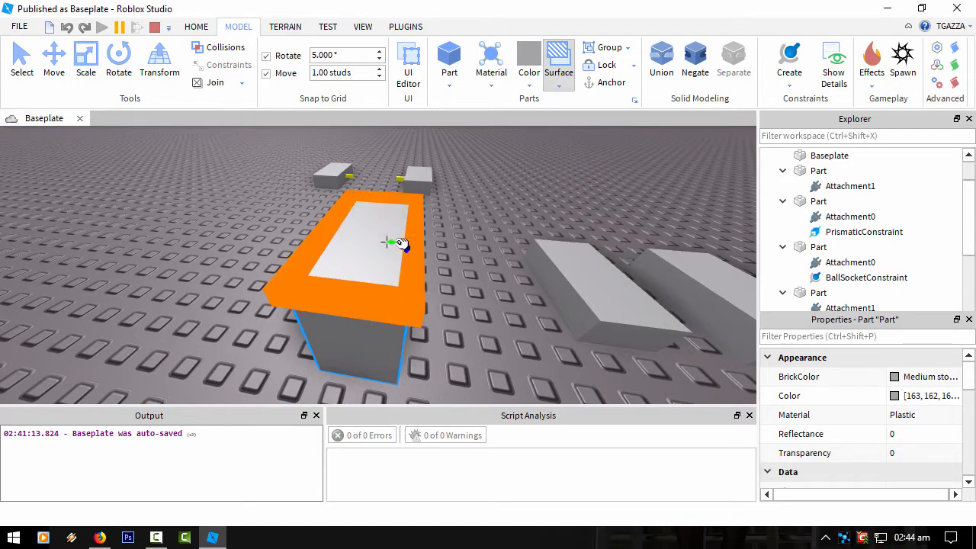
left_click(403, 244)
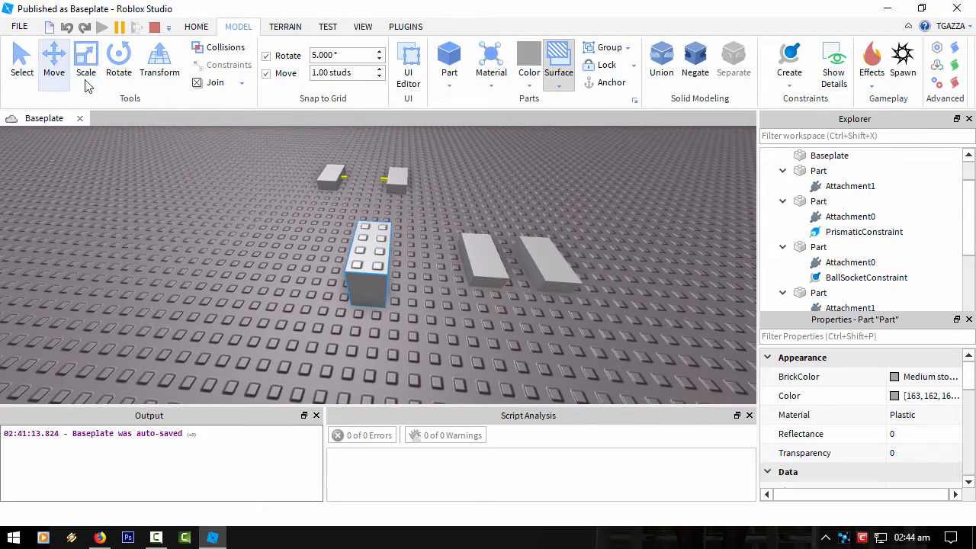
- Apply the Inlets surface to the underside of the tall new part
left_click(53, 61)
right_click_drag(408, 273, 407, 270)
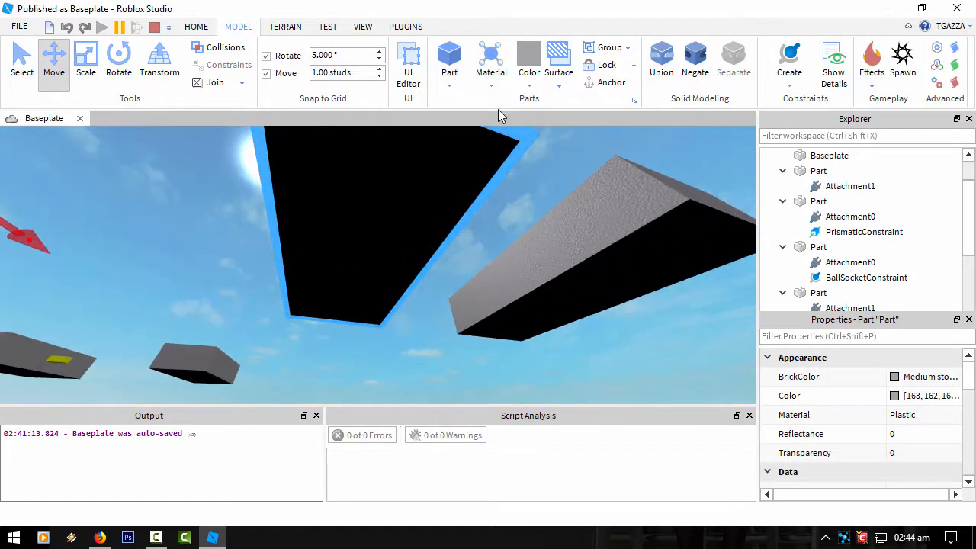
left_click(559, 72)
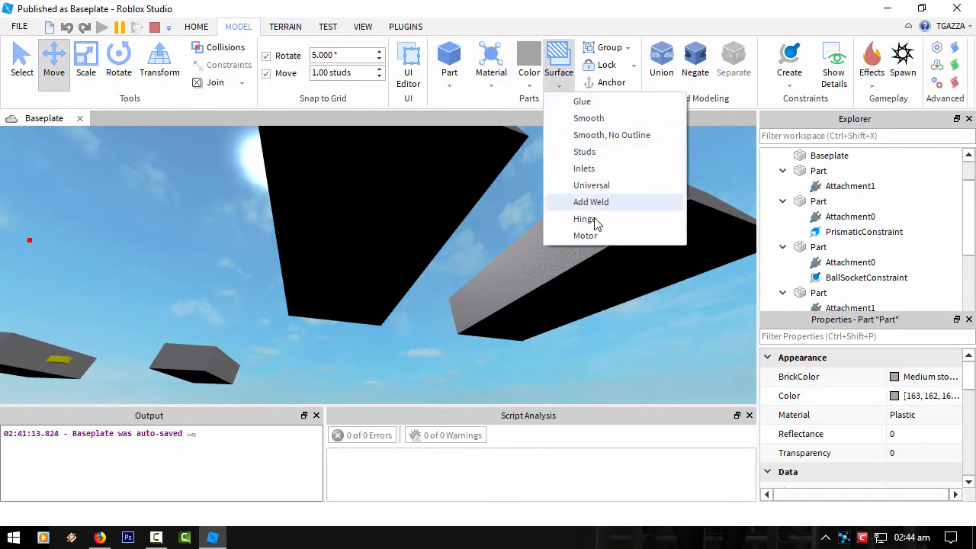
left_click(589, 169)
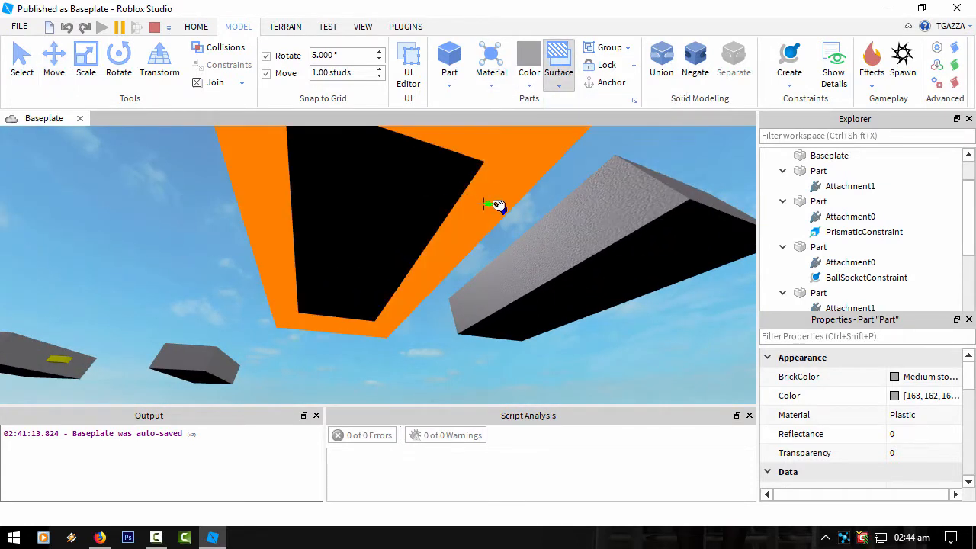
right_click_drag(496, 203, 495, 205)
scroll(497, 204, "down", 5)
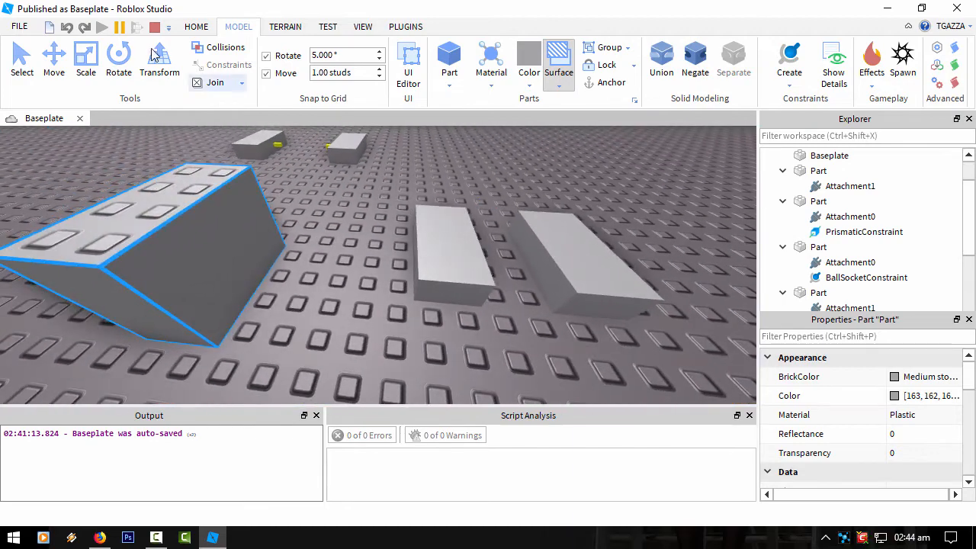
- Move a part of the ball-socket pair against the tall part with Inlets surfaces to test how the parts join
left_click(53, 61)
scroll(244, 168, "down", 5)
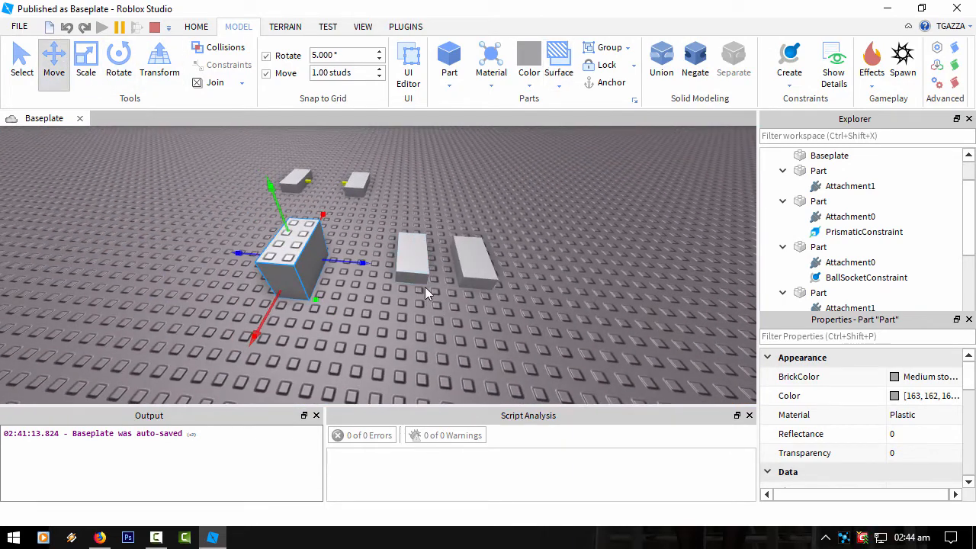
left_click_drag(418, 271, 279, 235)
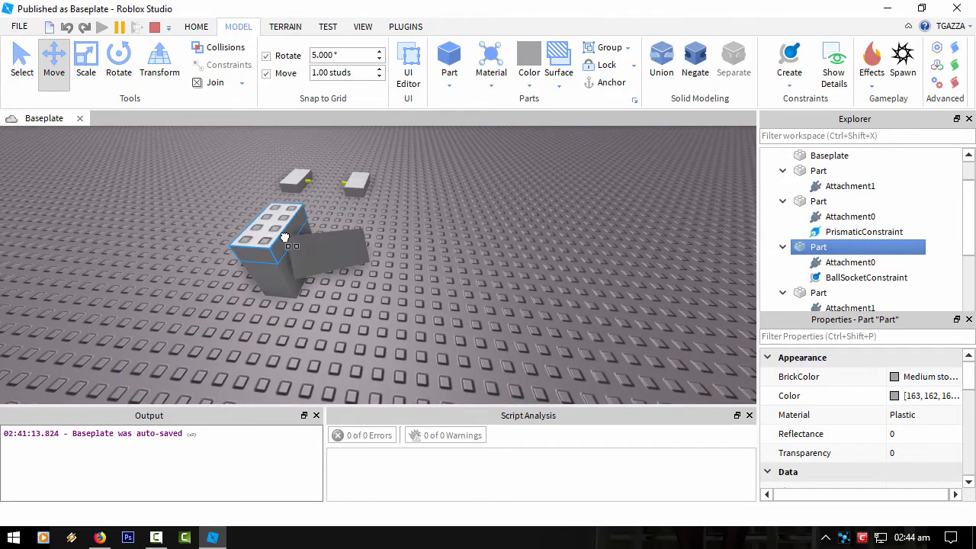
left_click_drag(285, 238, 211, 232)
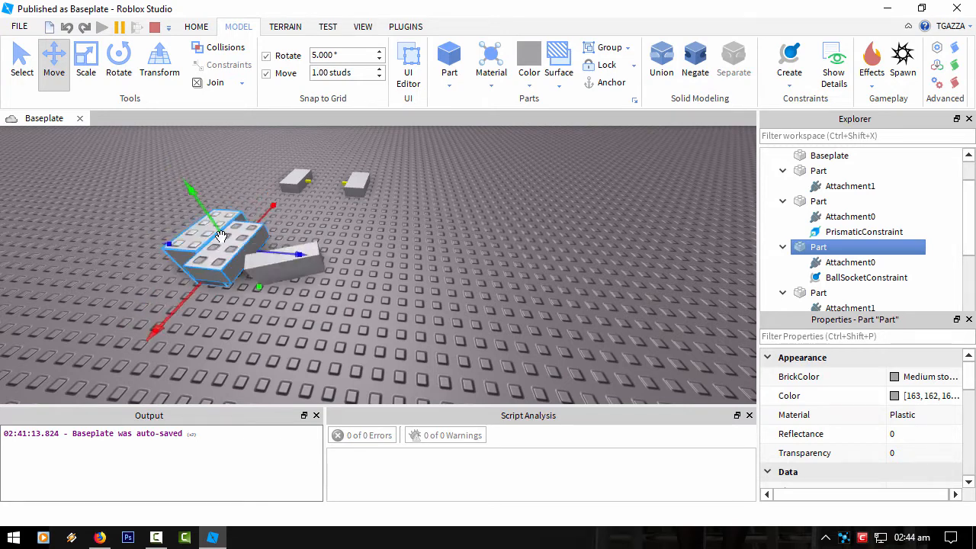
- Stop the running simulation and return to editing the baseplate
left_click(156, 28)
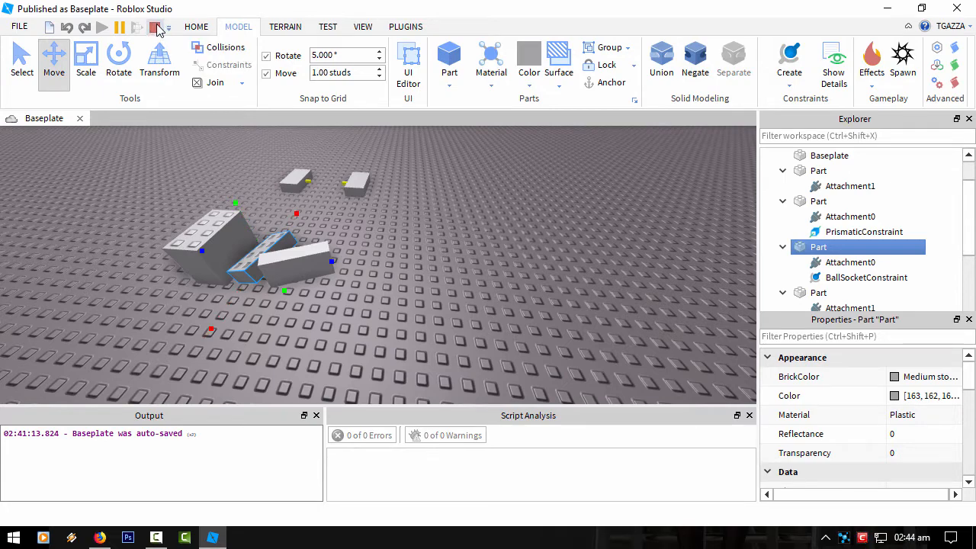
left_click(421, 315)
scroll(421, 315, "up", 5)
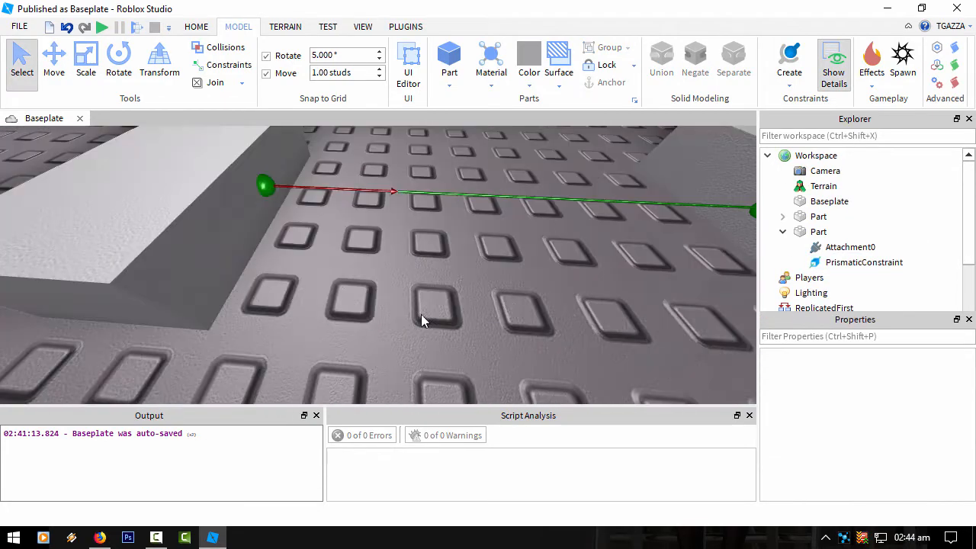
scroll(422, 315, "down", 10)
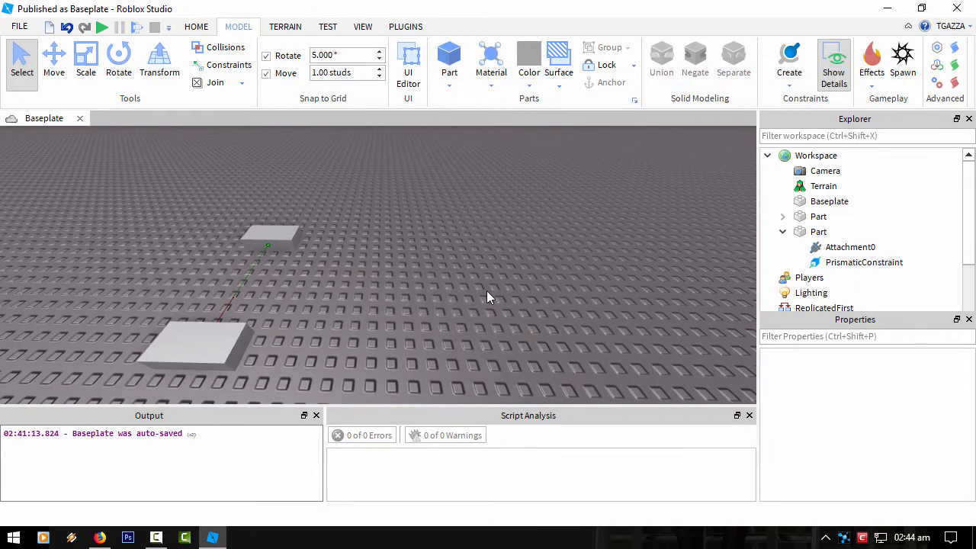
- Insert two new parts near each other on the empty baseplate beside the prismatic pair
right_click(482, 289)
left_click(523, 284)
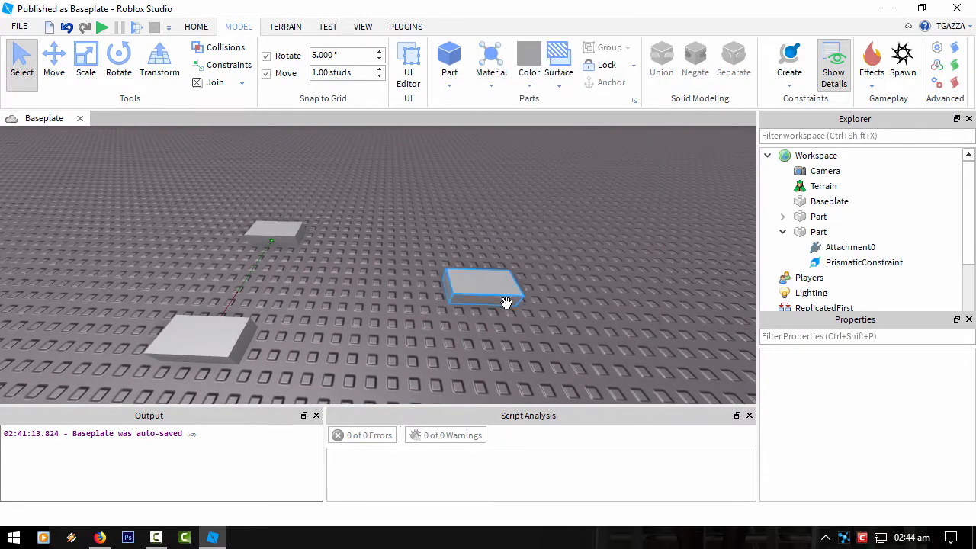
right_click_drag(477, 335, 470, 307)
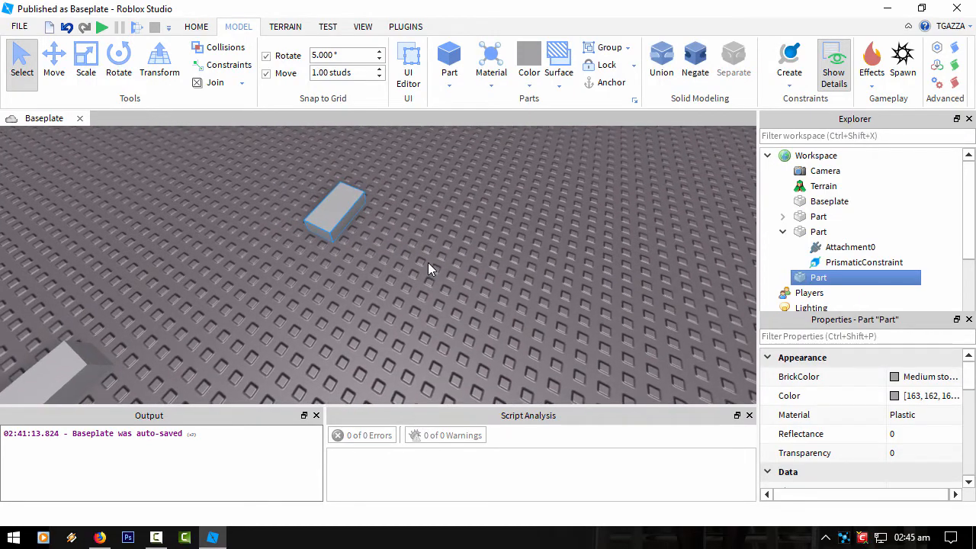
right_click(458, 266)
left_click(502, 283)
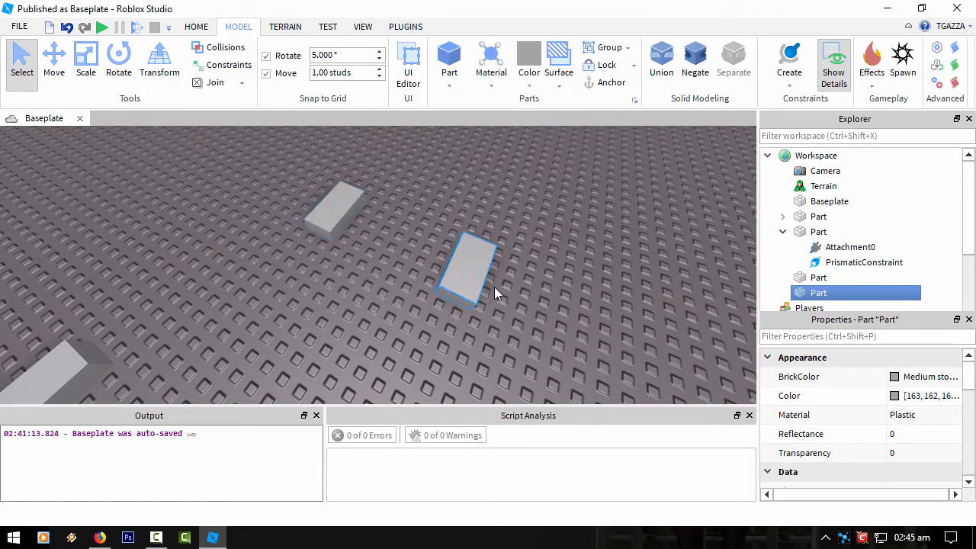
left_click_drag(818, 293, 720, 277)
- Link the facing sides of the two new parts with a Hinge constraint
right_click_drag(265, 249, 268, 248)
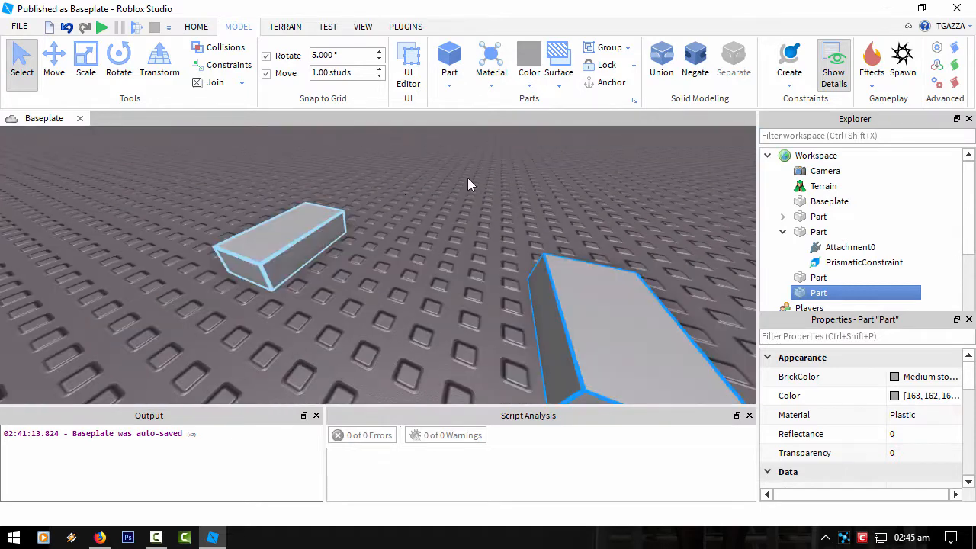
left_click(789, 73)
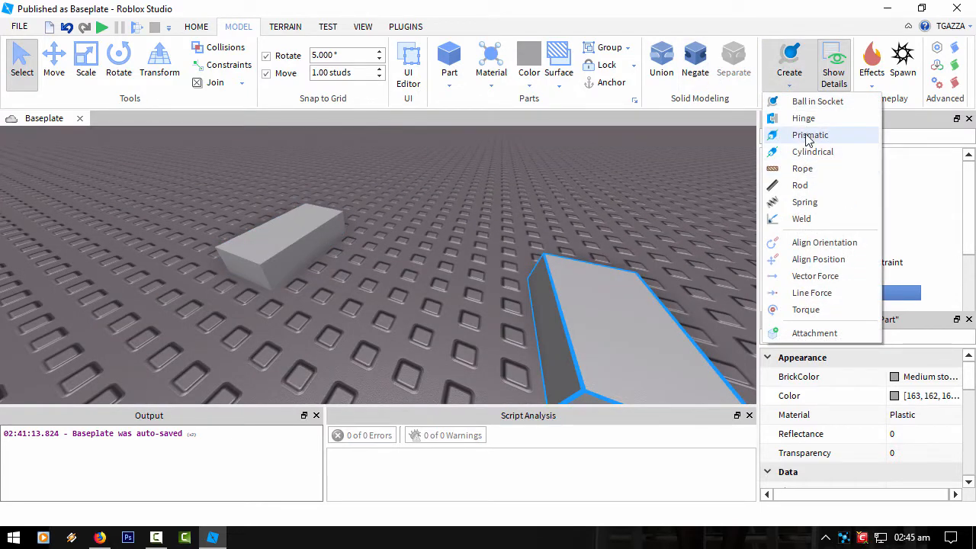
left_click(807, 134)
left_click(316, 244)
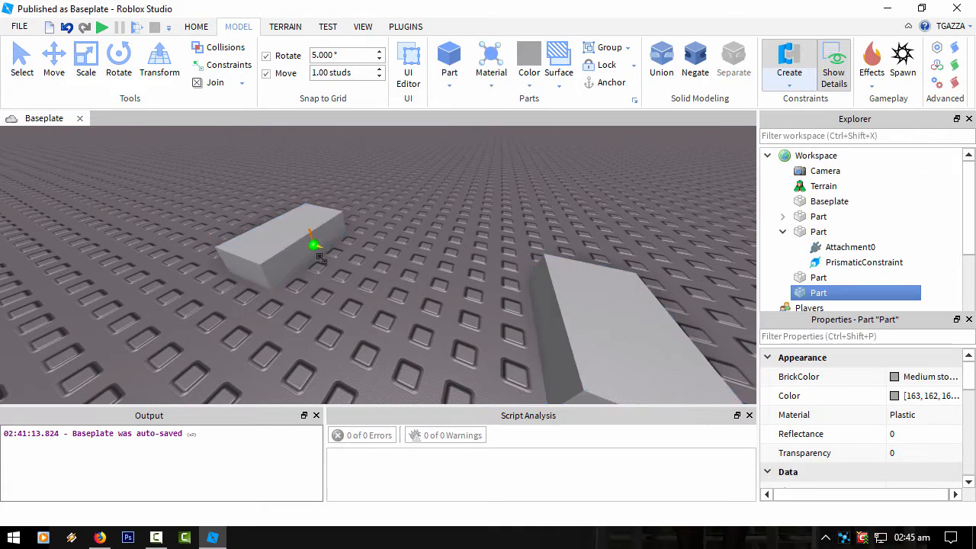
right_click_drag(315, 244, 331, 191)
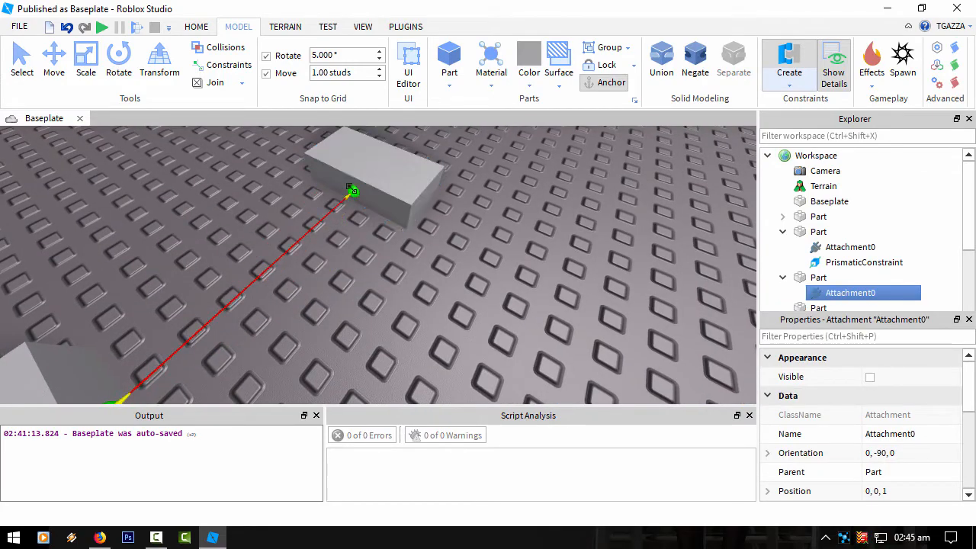
left_click(338, 192)
right_click_drag(359, 305, 372, 314)
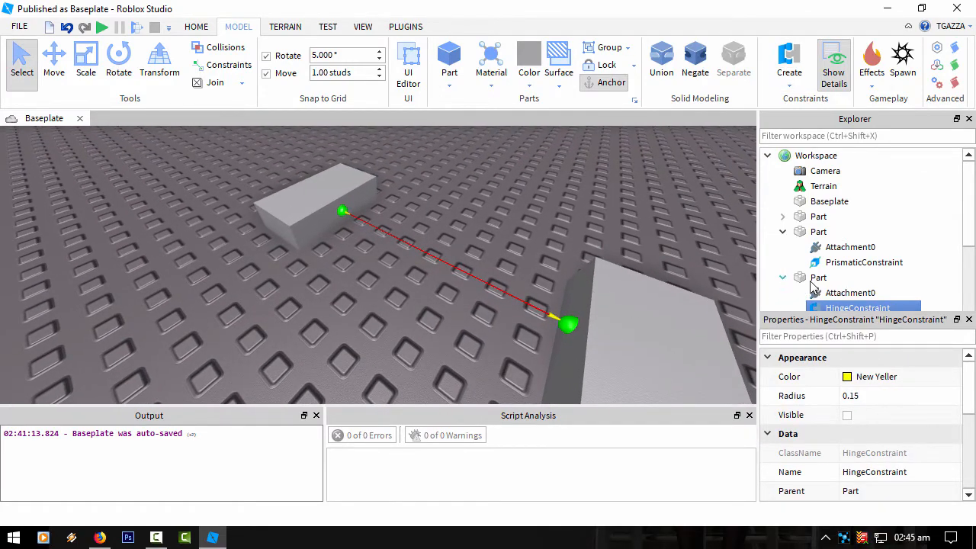
- Delete the HingeConstraint between the two new parts, keeping both attachments
scroll(860, 276, "down", 1)
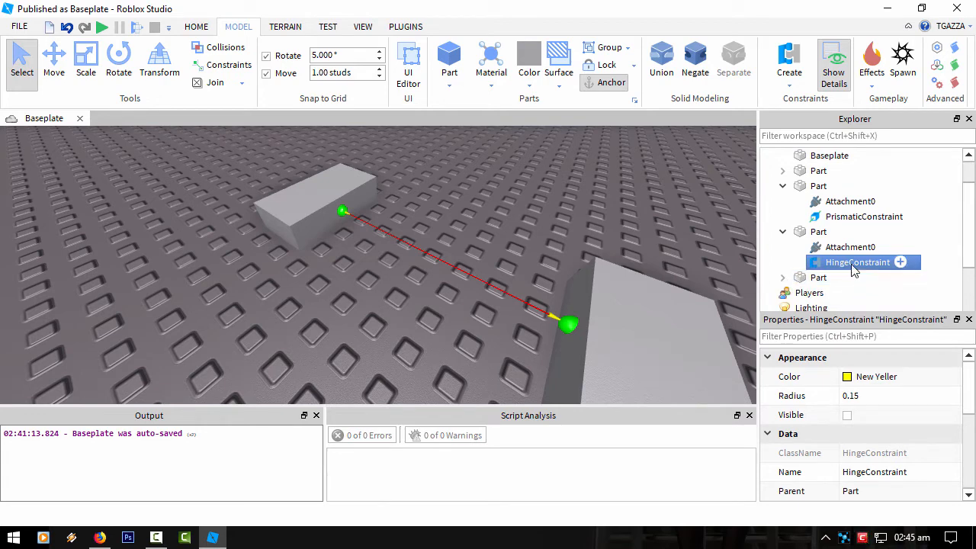
left_click(850, 247)
left_click(853, 262)
key("Delete")
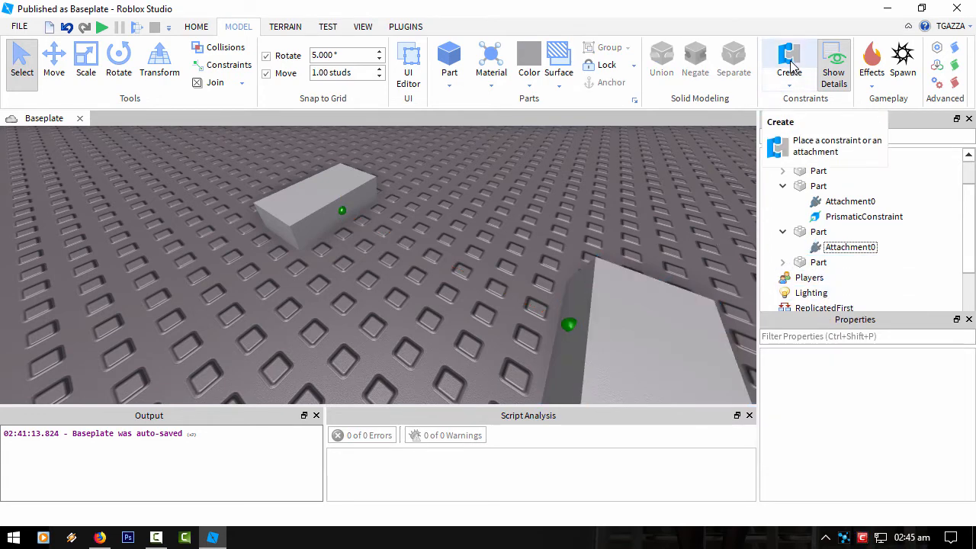
- Examine Attachment0 and Attachment1 on the two unlinked parts, comparing where each one sits
left_click(791, 61)
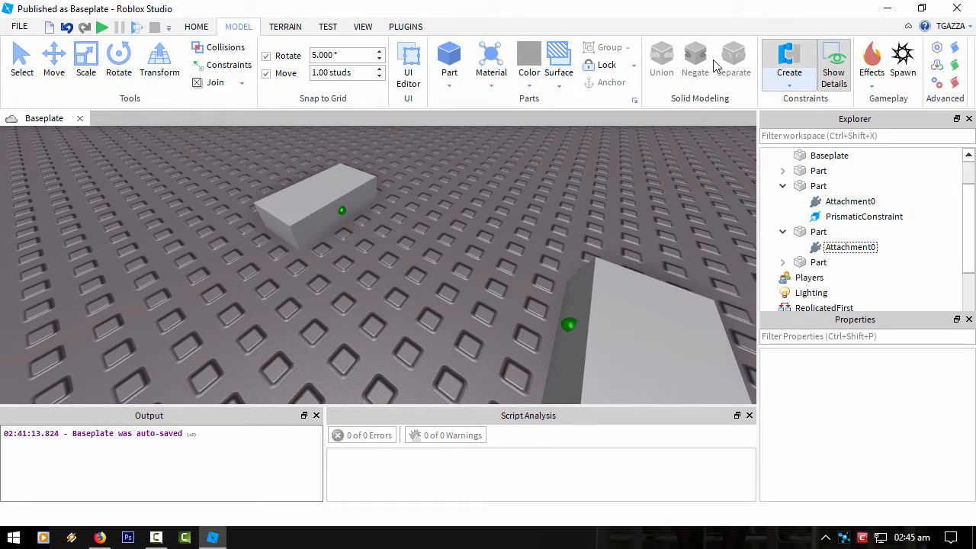
left_click(22, 61)
left_click(320, 197)
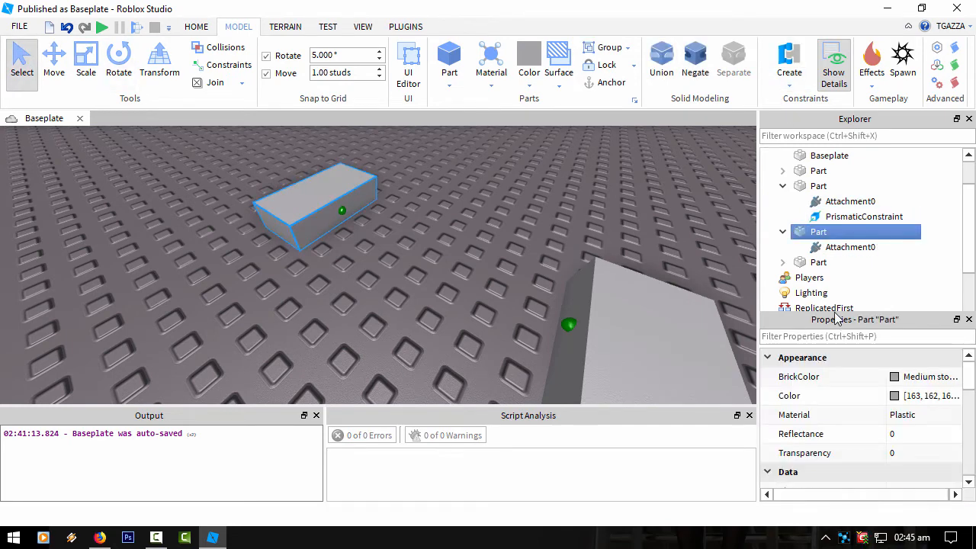
left_click(832, 250)
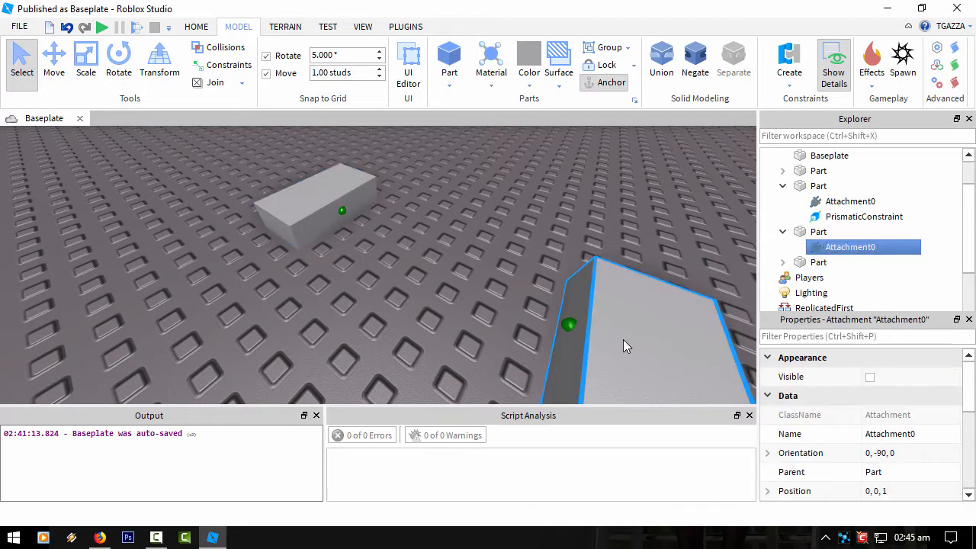
left_click(626, 342)
left_click(783, 263)
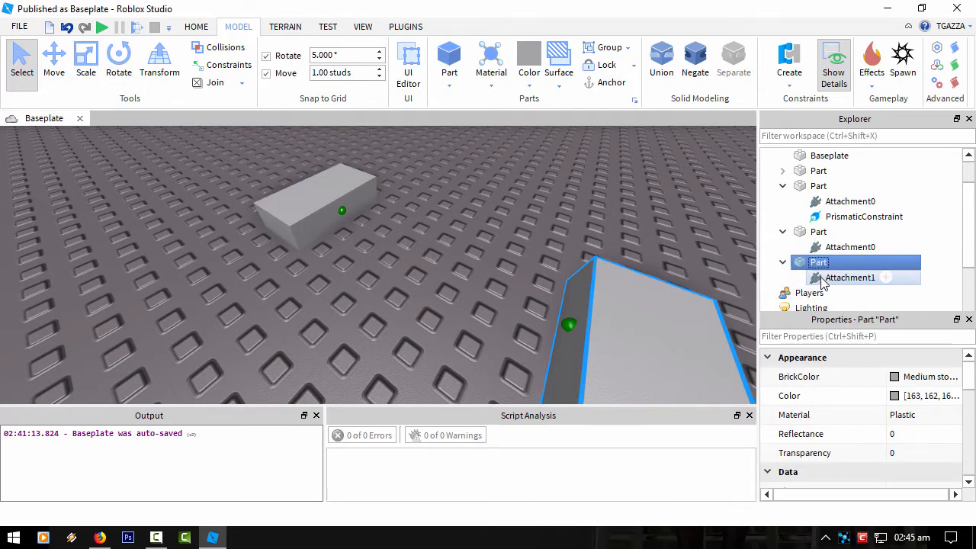
left_click(847, 278)
left_click(846, 247)
left_click(846, 277)
left_click(847, 247)
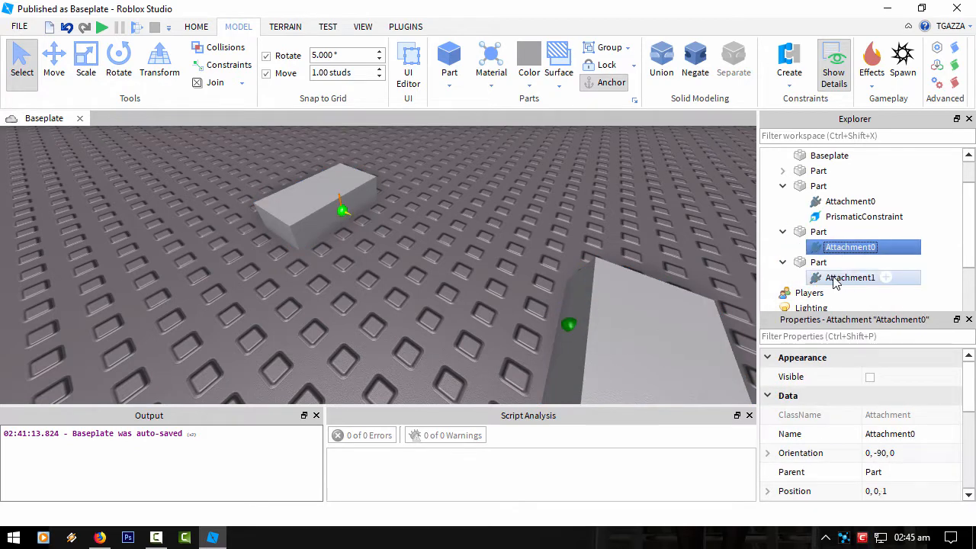
left_click(847, 278)
left_click(846, 247)
left_click(847, 278)
left_click(847, 247)
left_click(843, 278)
left_click(847, 247)
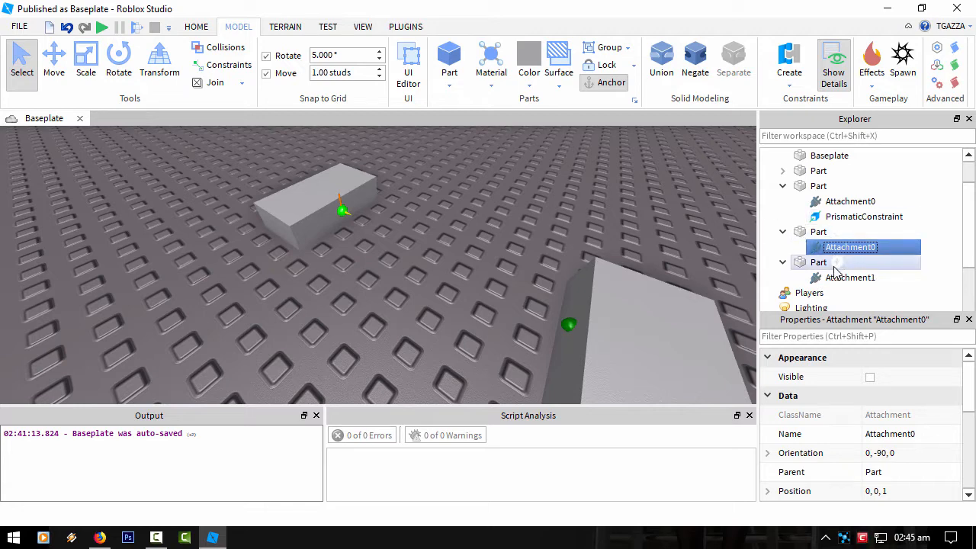
- Create a Hinge constraint from the existing Attachment0 to the existing Attachment1 on the two new parts
left_click(790, 58)
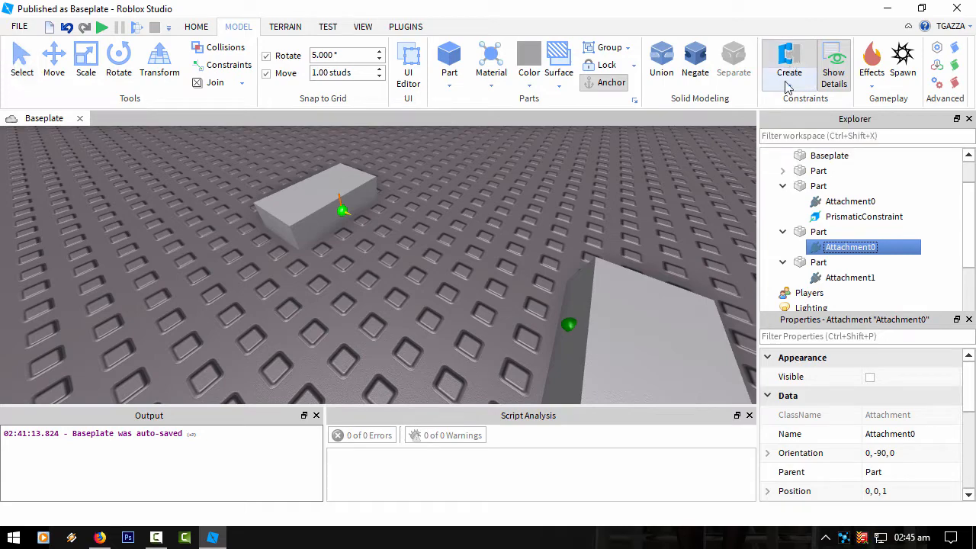
left_click(342, 212)
right_click_drag(338, 244, 421, 288)
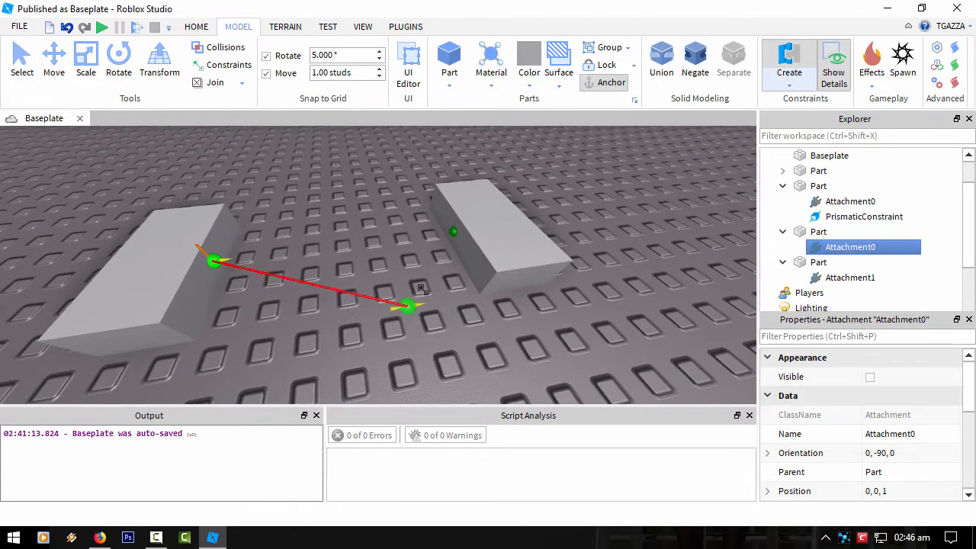
left_click(453, 231)
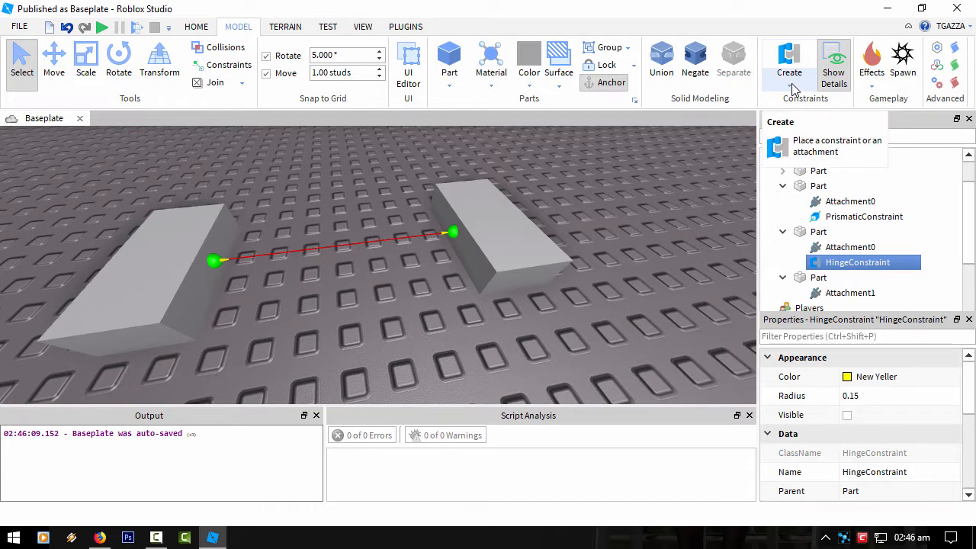
- Review the available constraint types and examine the new HingeConstraint's properties, including its ActuatorType
left_click(794, 89)
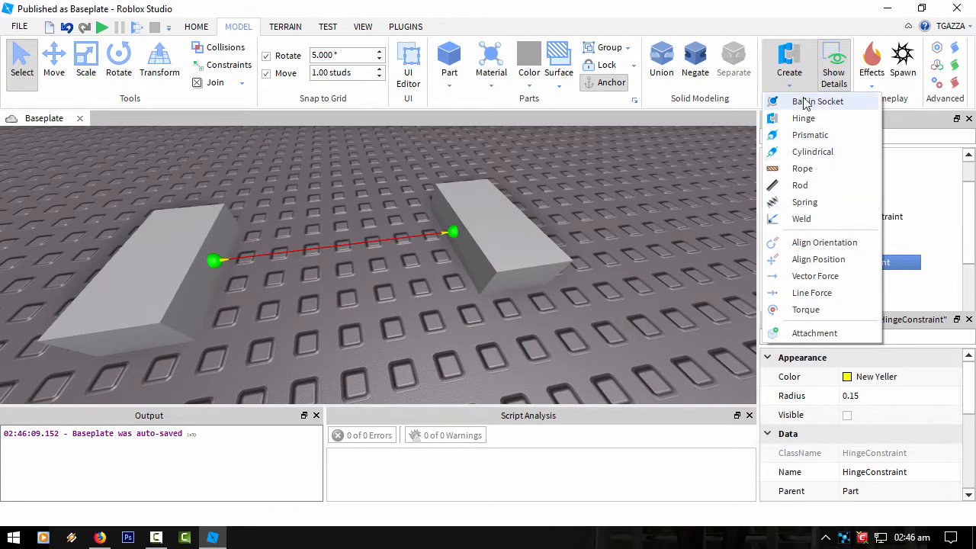
left_click(800, 169)
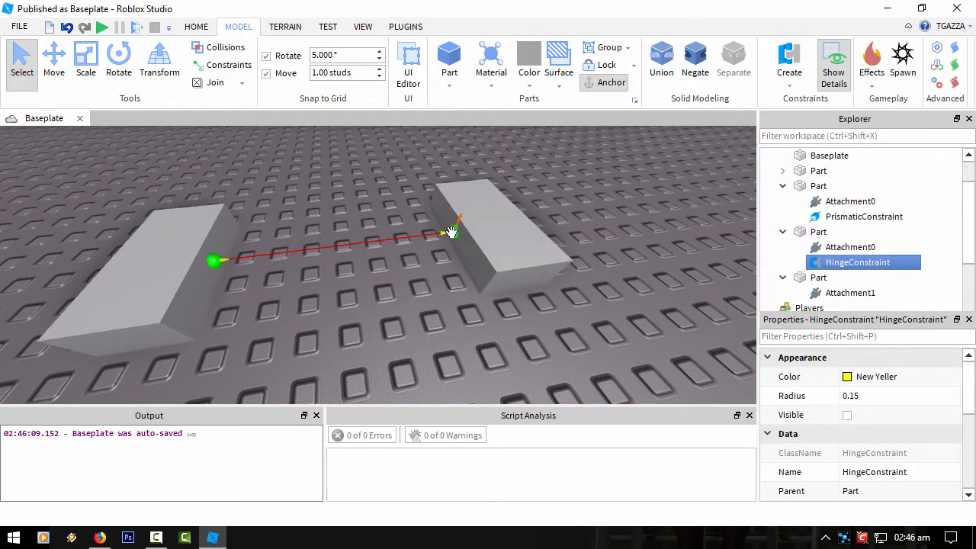
left_click(837, 262)
left_click(834, 251)
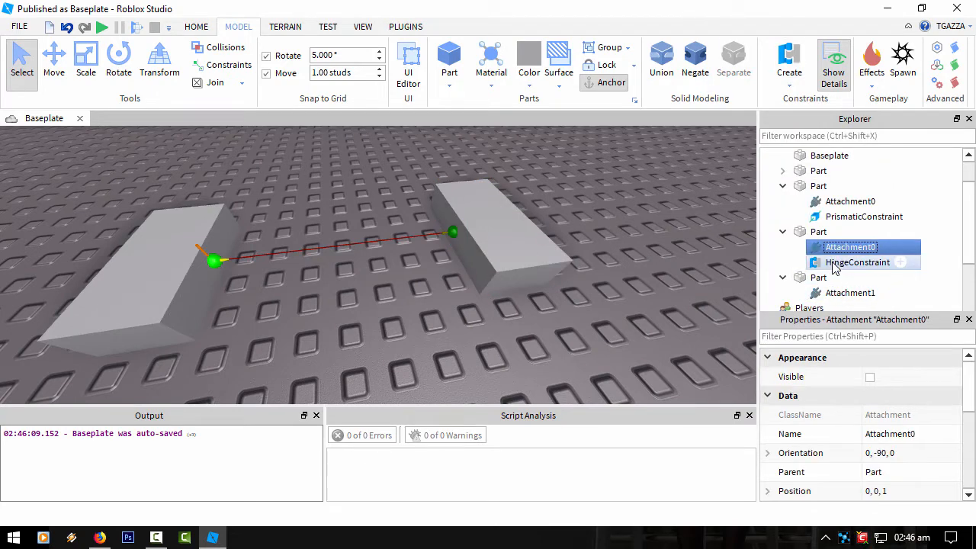
left_click(837, 263)
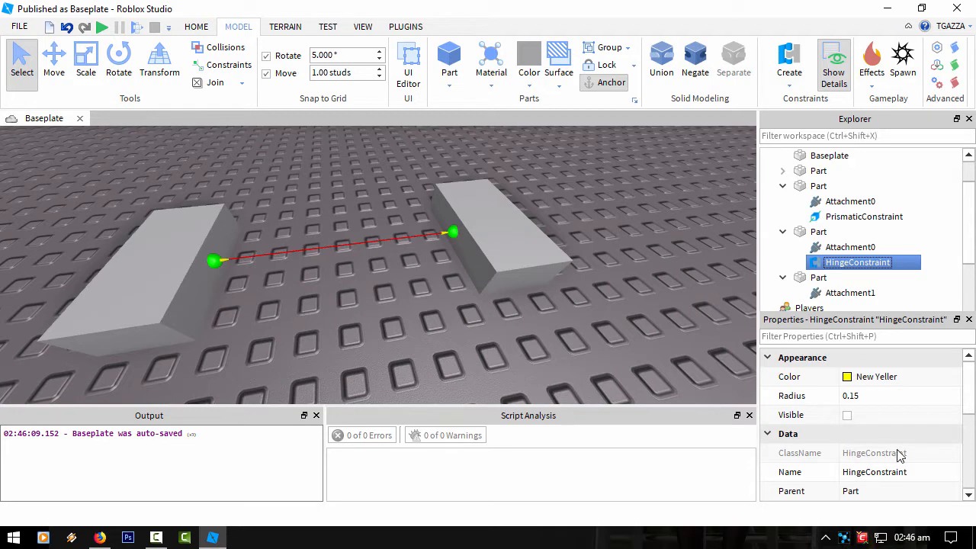
scroll(900, 450, "down", 2)
scroll(896, 449, "down", 1)
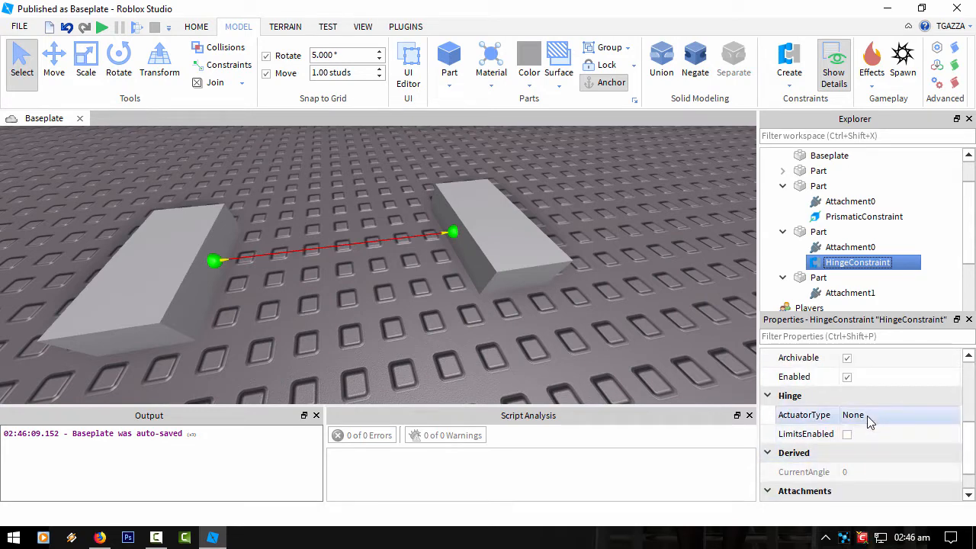
scroll(867, 416, "up", 3)
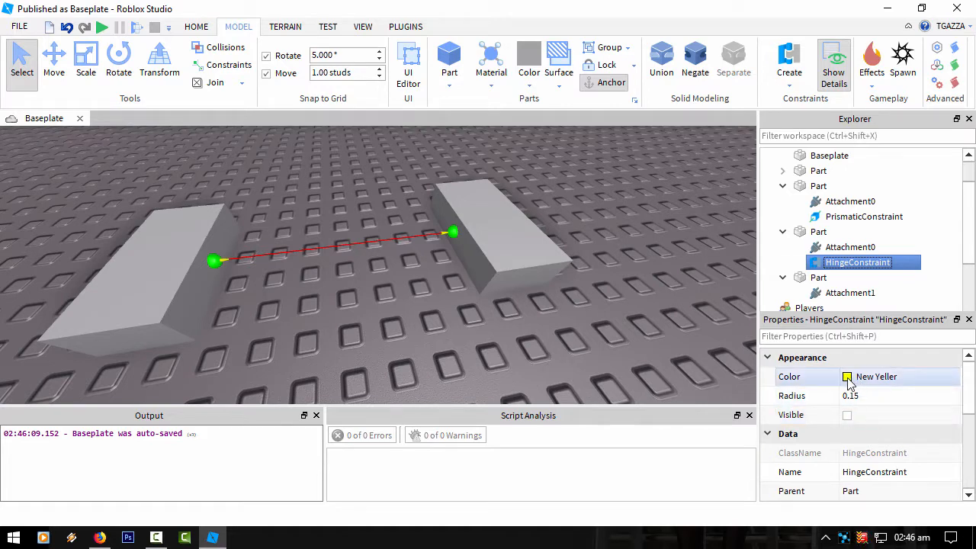
- Make the HingeConstraint between the two parts visible and inspect it close up at one attachment
left_click(848, 415)
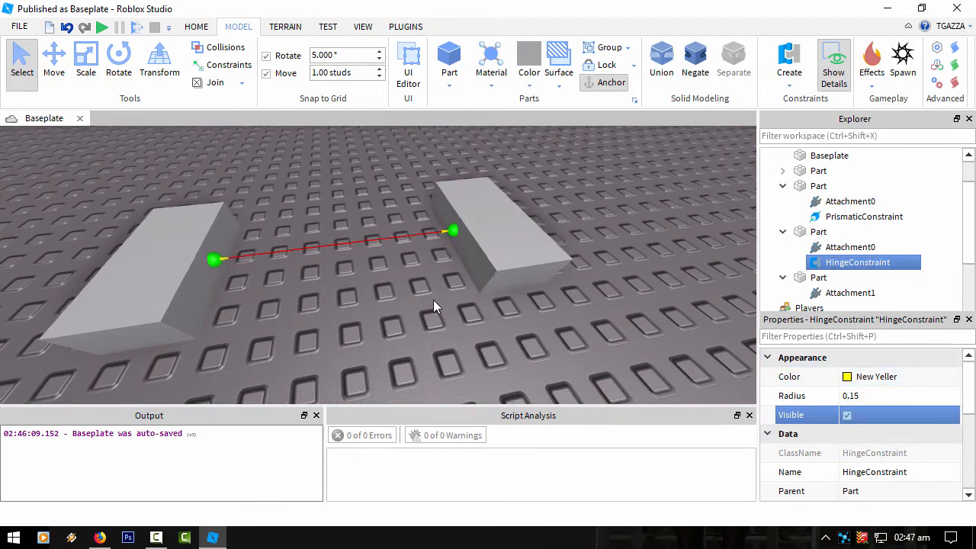
right_click_drag(433, 306, 435, 306)
key("f")
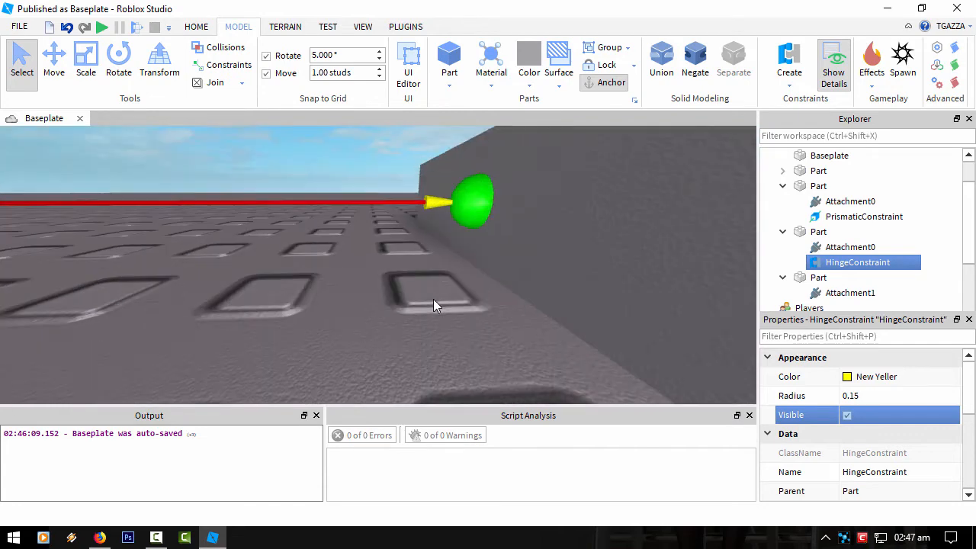
- Change the HingeConstraint's color to Persimmon and turn its visibility off
left_click(858, 377)
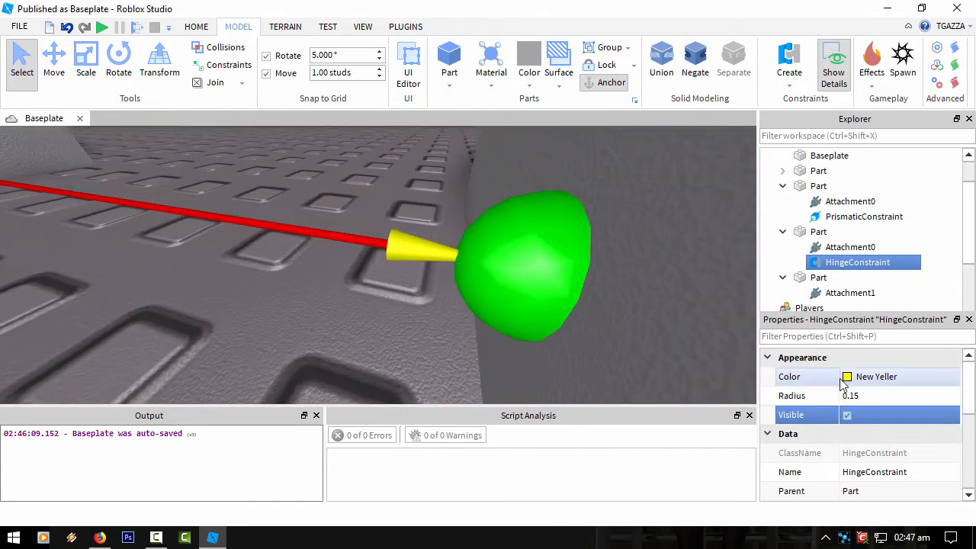
left_click(847, 377)
left_click(897, 235)
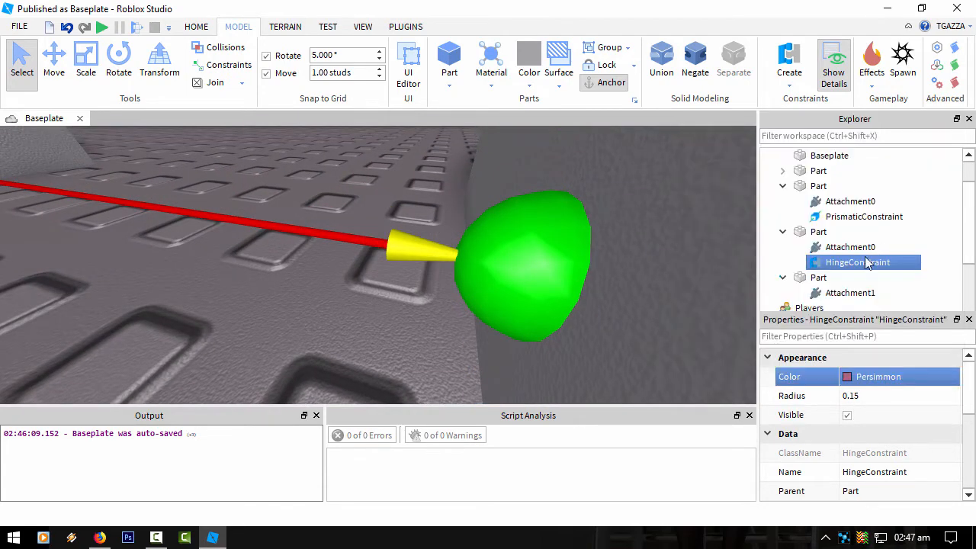
mouse_move(468, 324)
right_mouse_down()
mouse_move(489, 320)
mouse_move(468, 324)
right_mouse_up()
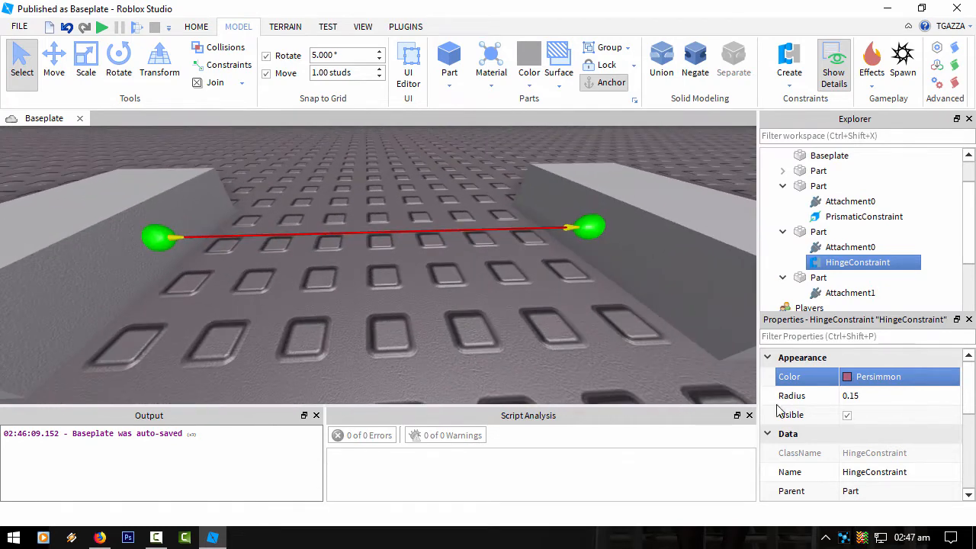
left_click(847, 416)
left_click(846, 417)
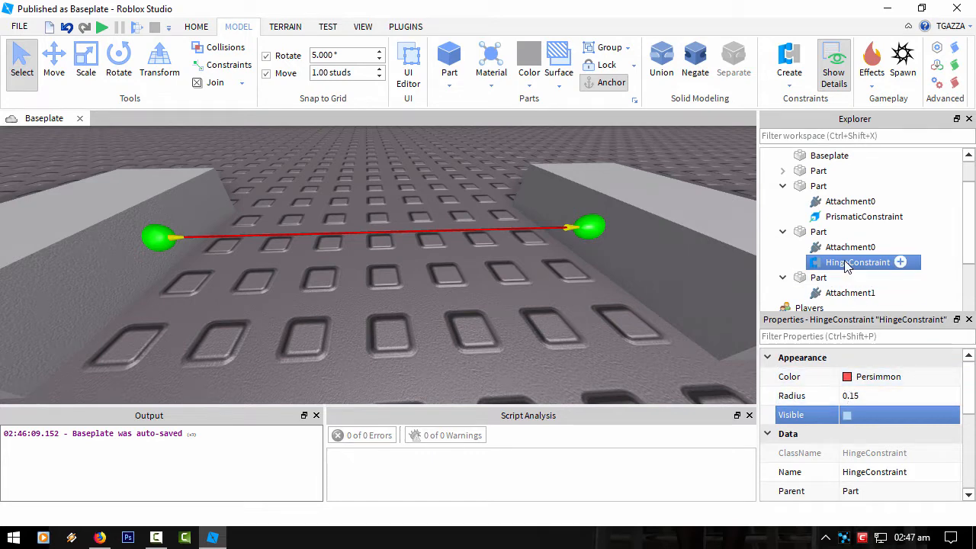
left_click(790, 59)
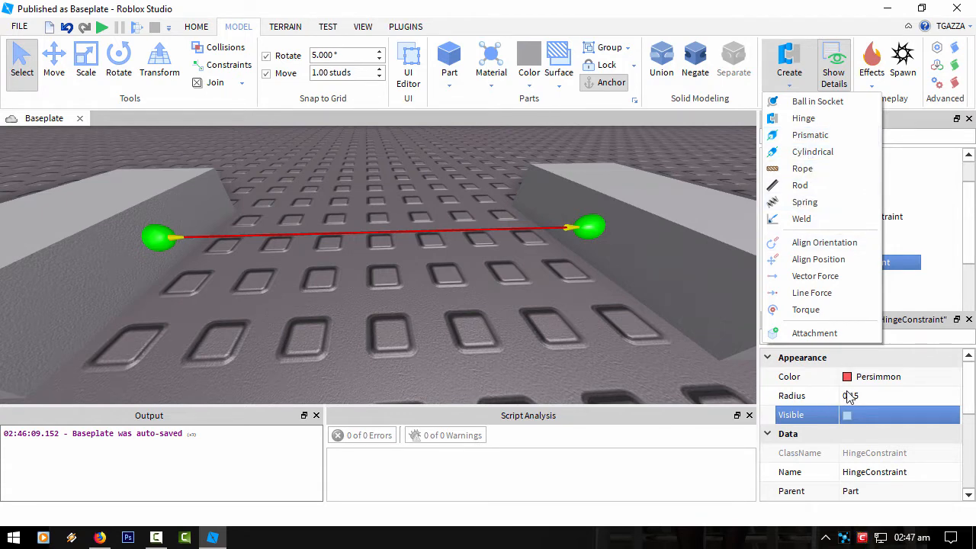
left_click(686, 29)
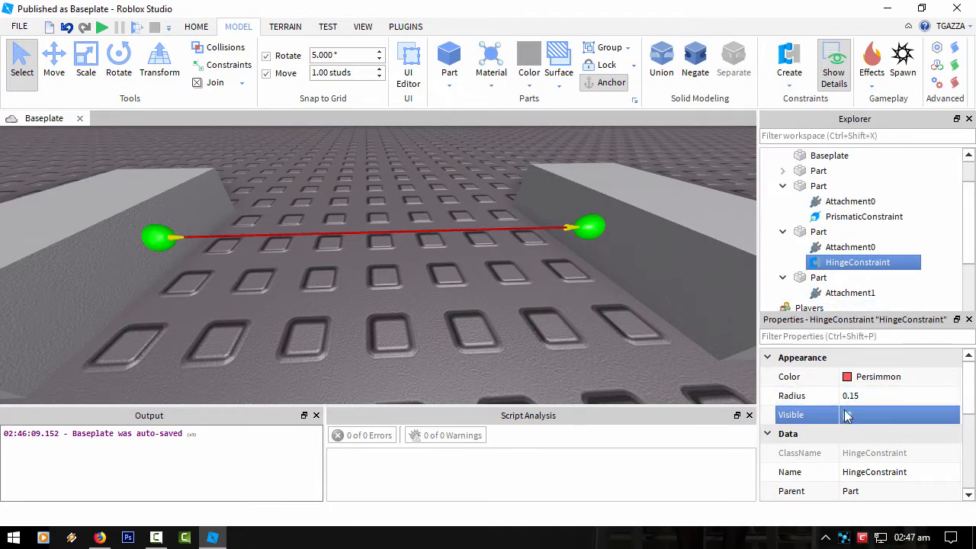
left_click(791, 72)
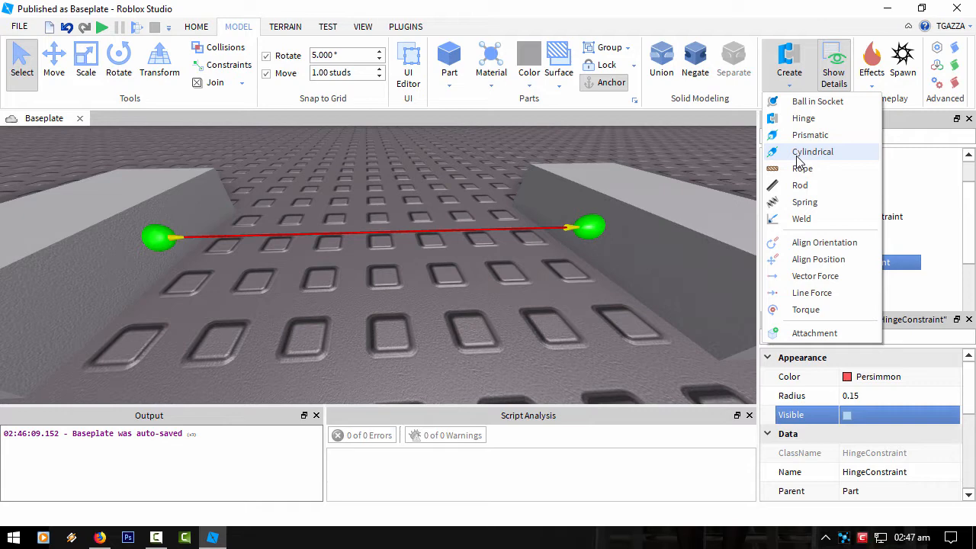
left_click(746, 18)
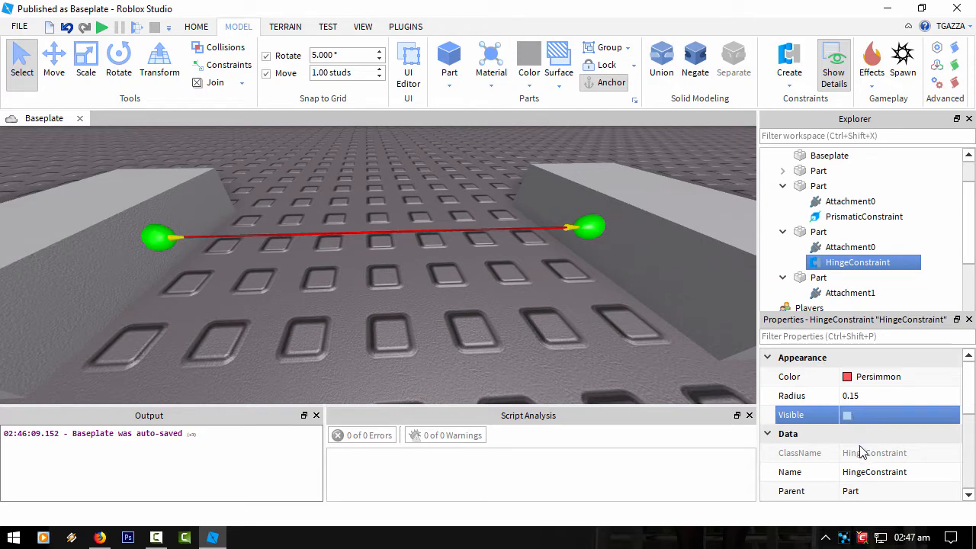
- Enable limits on the HingeConstraint and inspect the angle range drawn around its attachment
scroll(861, 451, "down", 2)
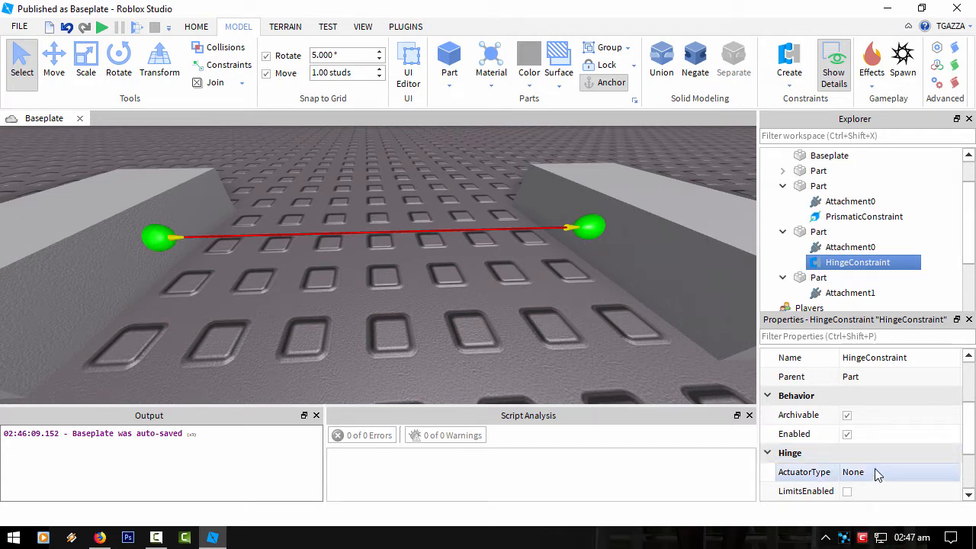
scroll(875, 469, "down", 1)
left_click(881, 415)
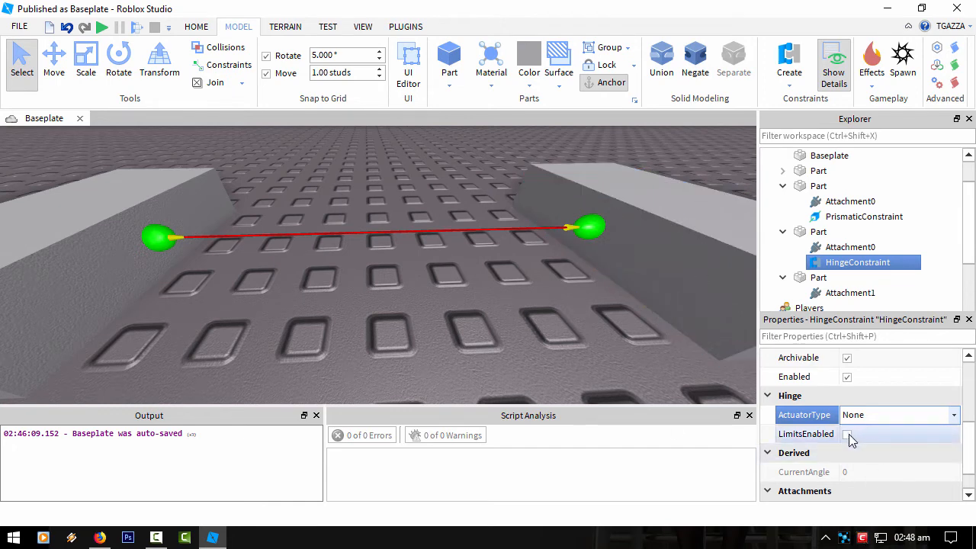
left_click(848, 435)
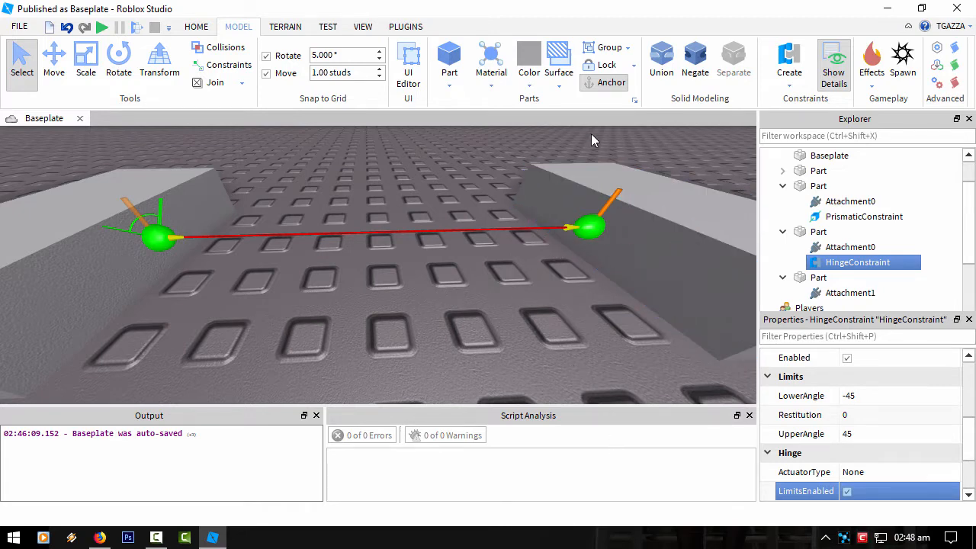
right_click_drag(514, 363, 443, 337)
scroll(443, 336, "up", 10)
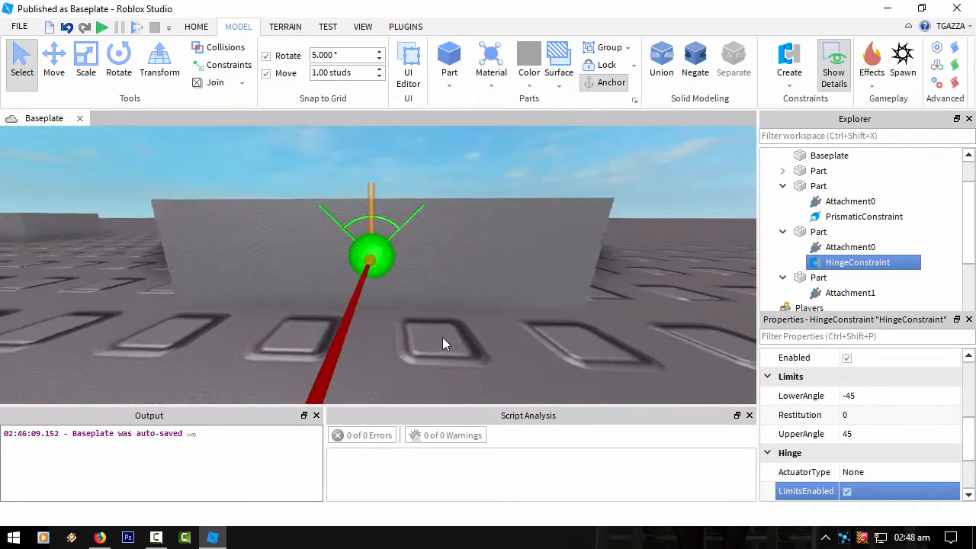
scroll(443, 337, "up", 5)
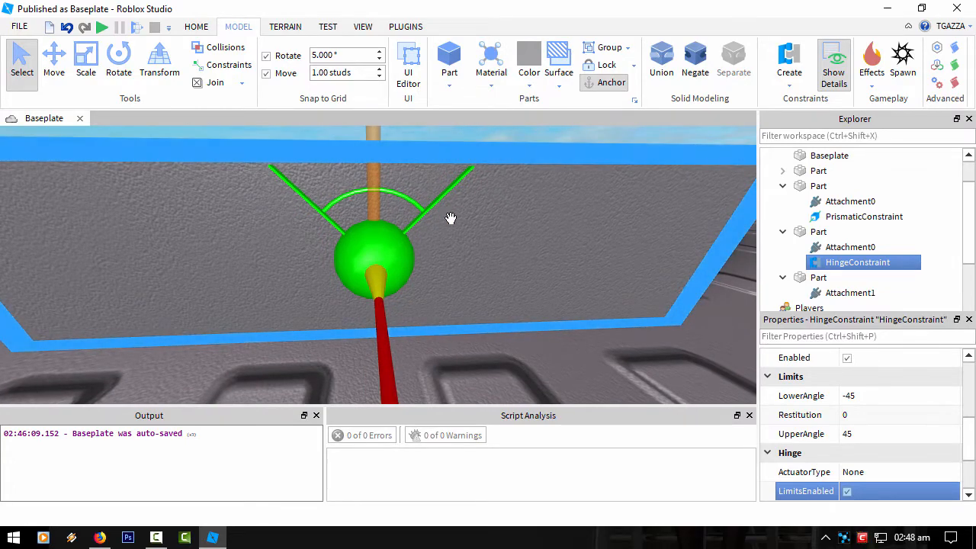
right_click_drag(327, 244, 325, 244)
scroll(326, 242, "down", 5)
- Run the simulation and lift the part holding the HingeConstraint with the Move tool to test the joint
left_click(236, 233)
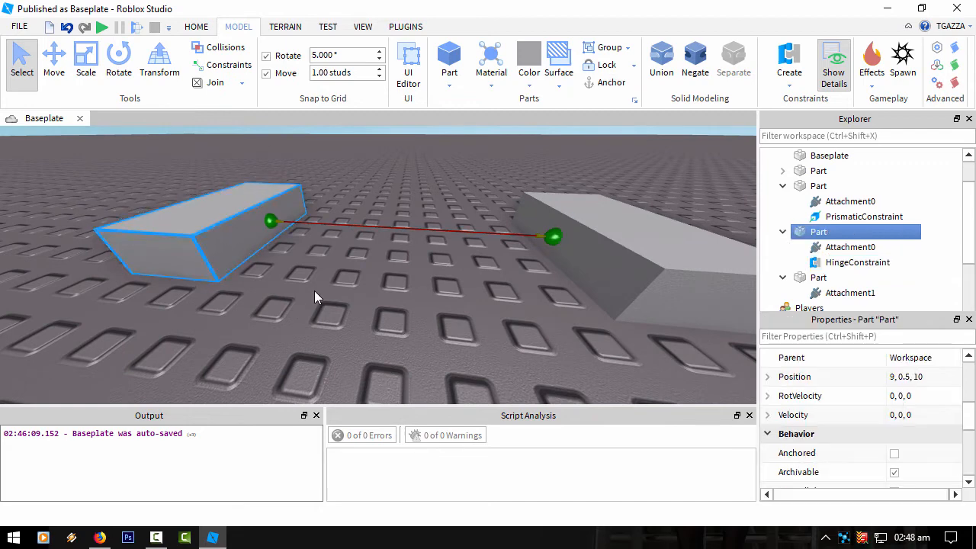
scroll(312, 294, "down", 5)
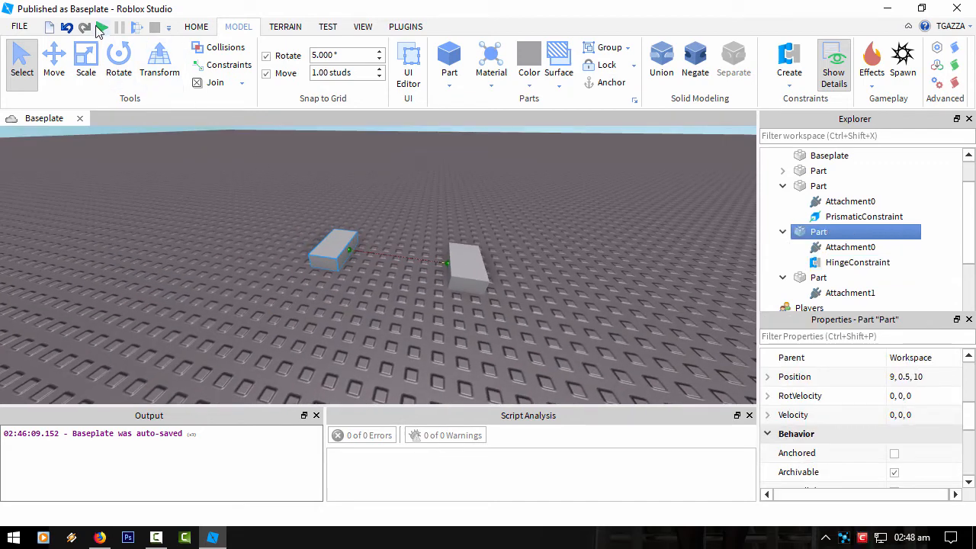
left_click(101, 28)
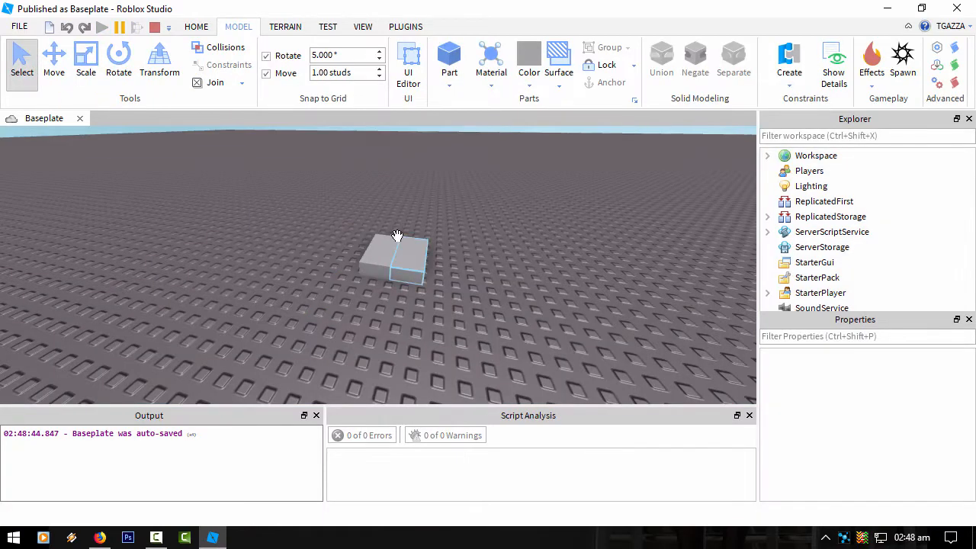
left_click(378, 243)
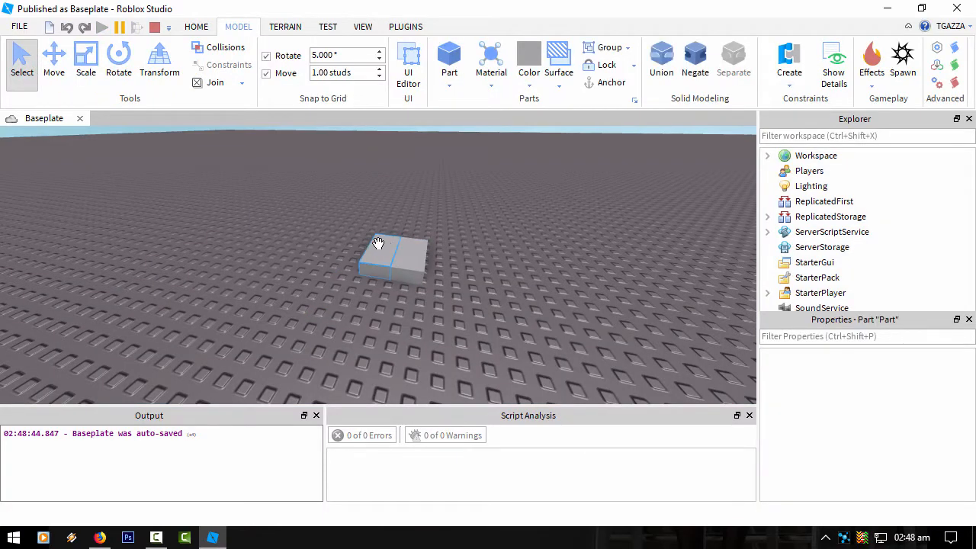
left_click(53, 62)
left_click_drag(383, 206, 409, 185)
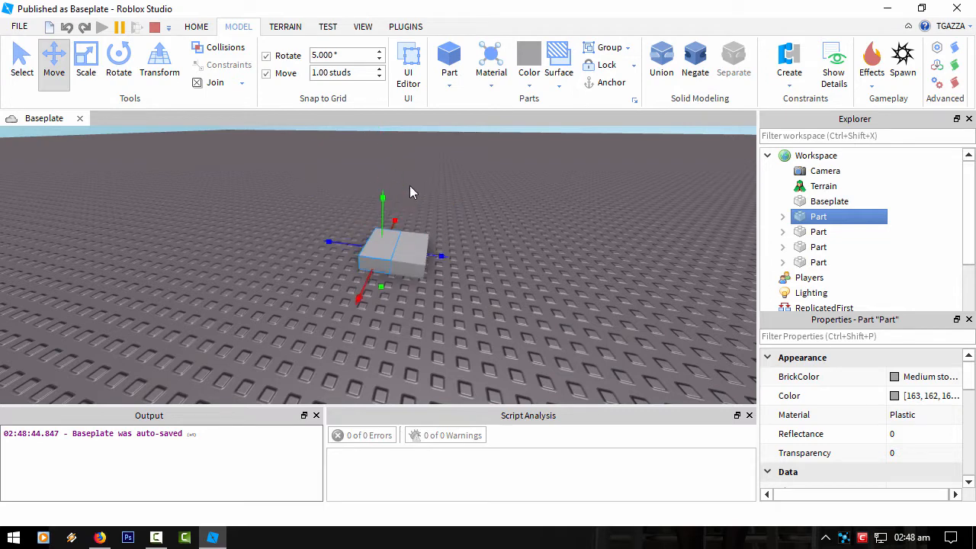
- Set Attachment0's position to 2, 0, 1 on the hinged part while the simulation runs
left_click(783, 217)
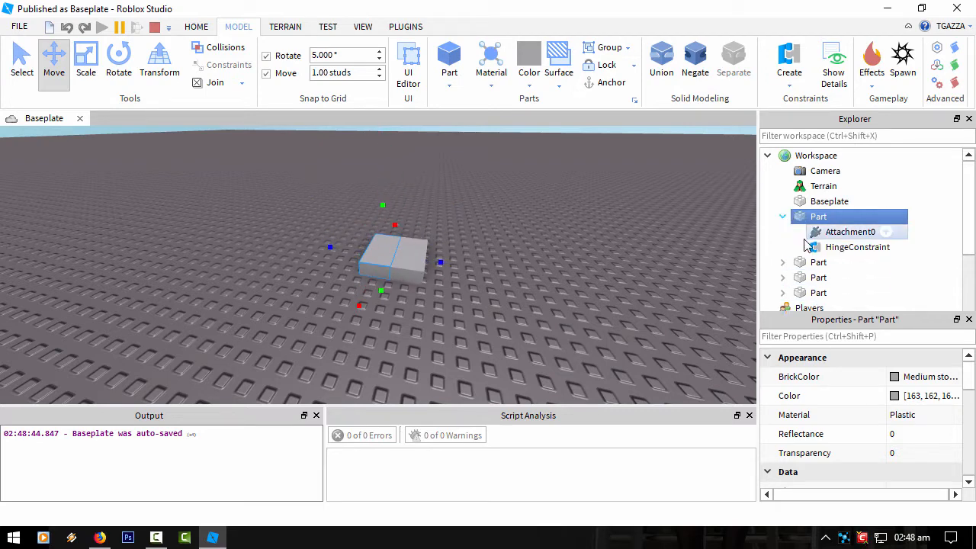
left_click(849, 232)
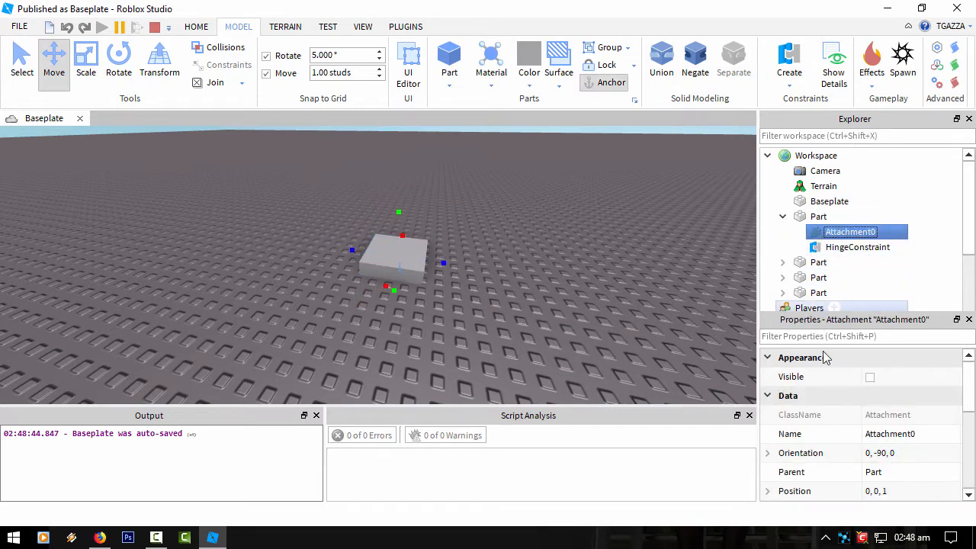
left_click(896, 492)
left_click(866, 490)
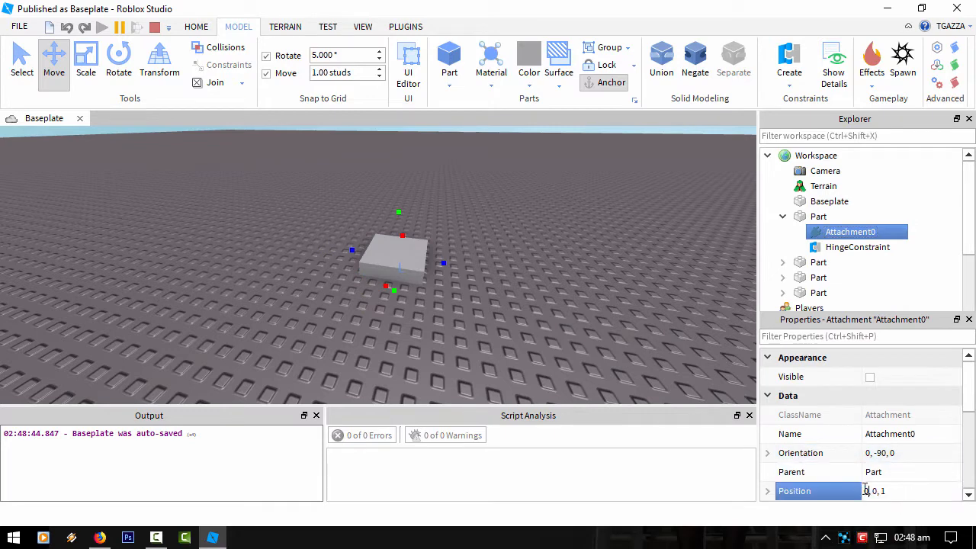
key("Return")
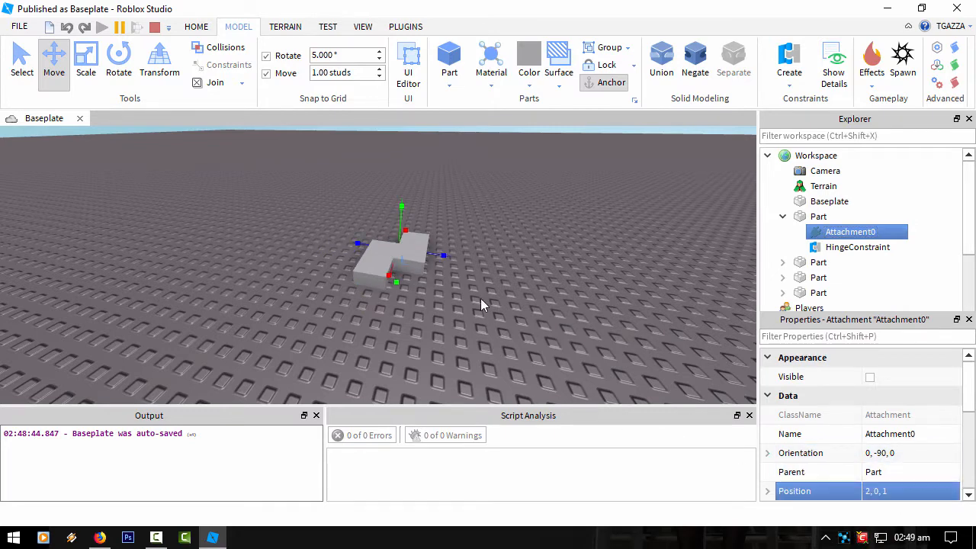
- Lift the part holding the HingeConstraint again to test the hinge with its offset attachment
left_click(818, 217)
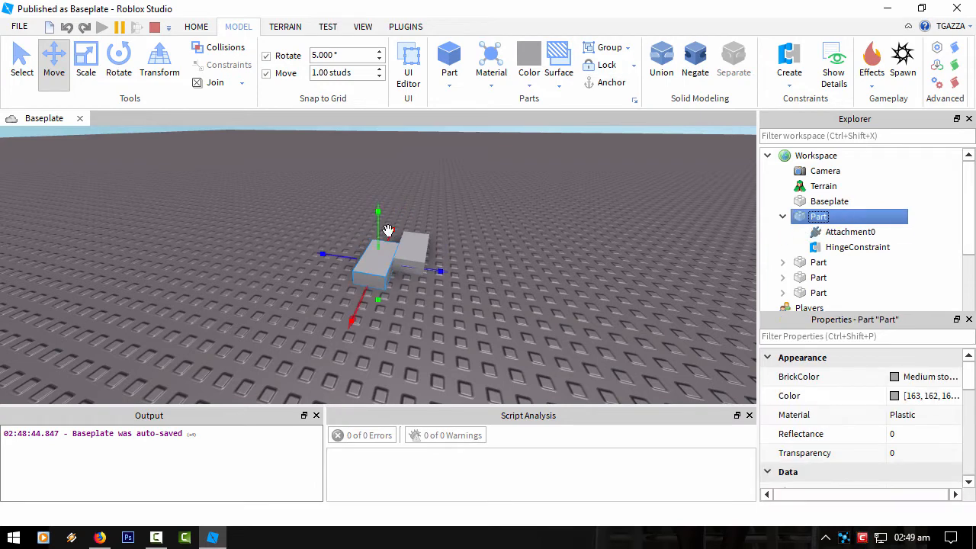
left_click_drag(388, 230, 379, 148)
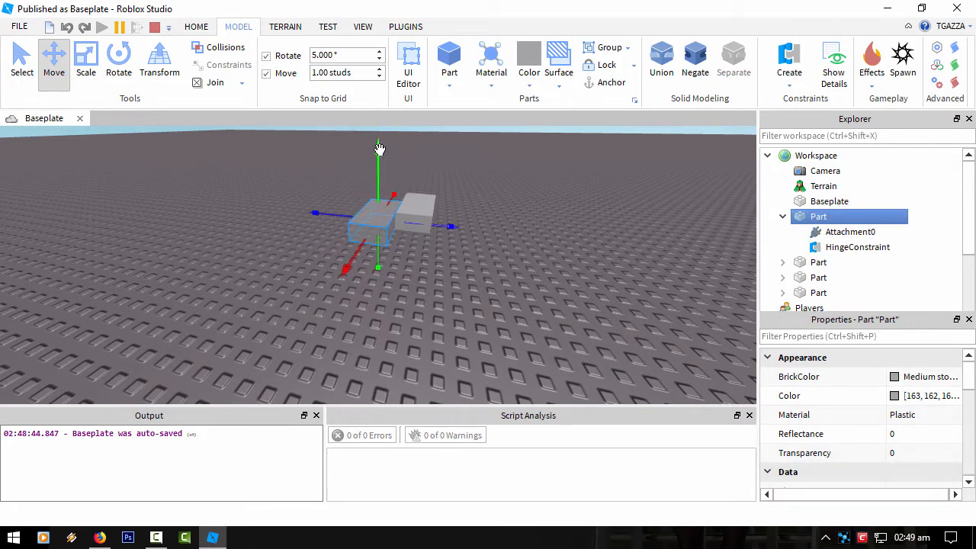
left_click_drag(379, 211, 381, 156)
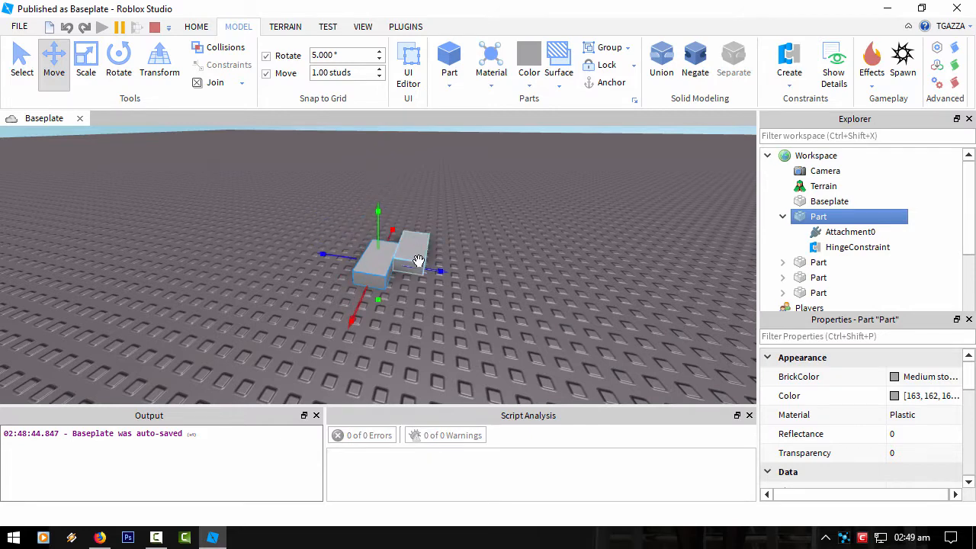
- Lift the other hinged part and examine from the side how the linked part swings within its limits
left_click(510, 278)
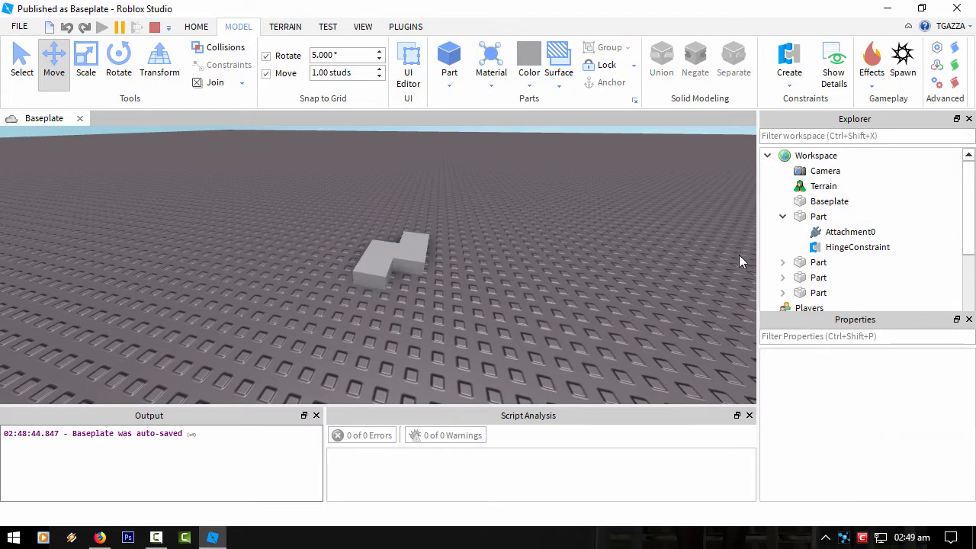
left_click(808, 263)
left_click(813, 277)
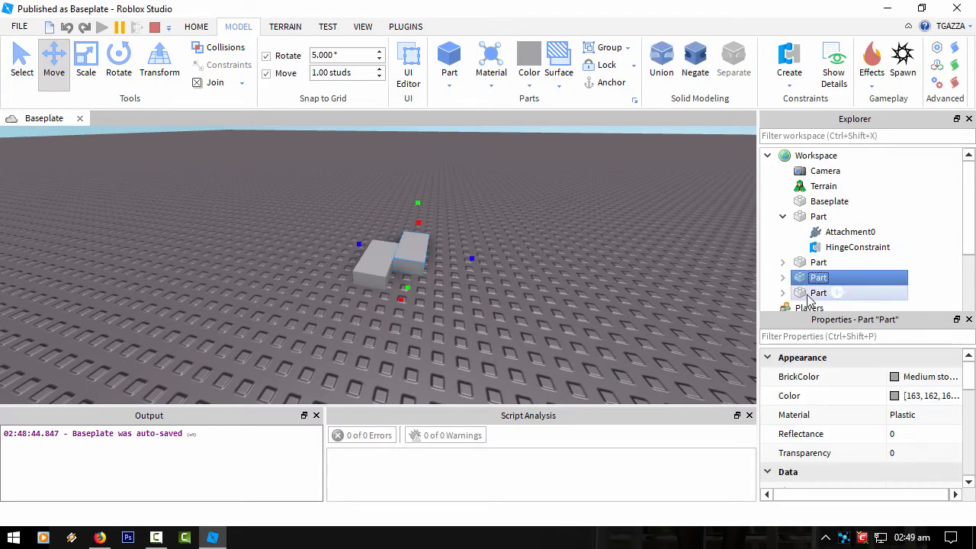
left_click_drag(420, 204, 422, 141)
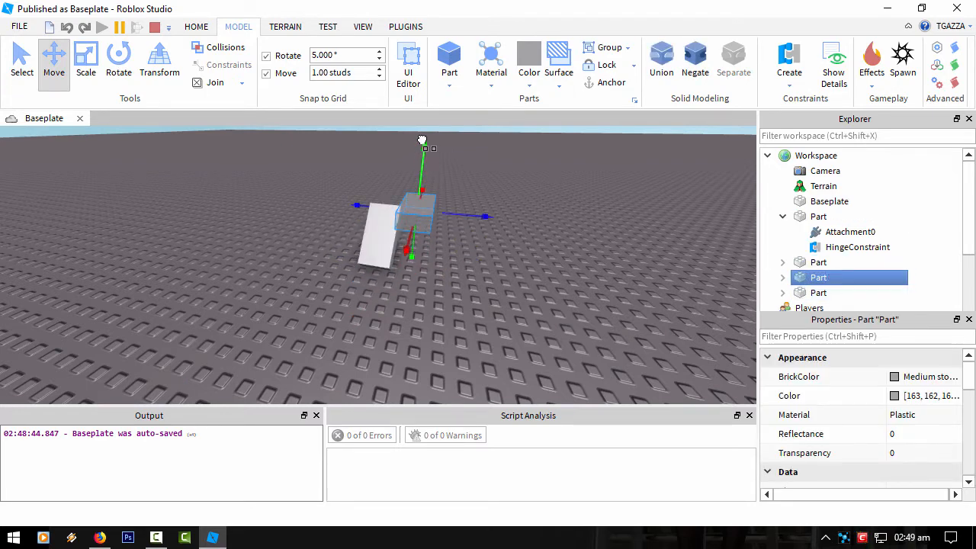
right_click_drag(424, 147, 462, 172)
scroll(462, 172, "up", 3)
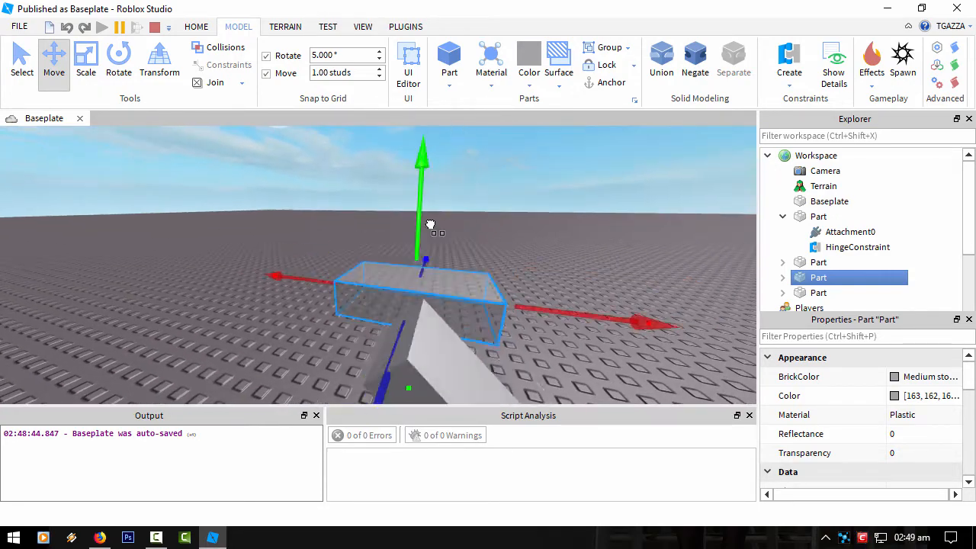
scroll(427, 228, "down", 3)
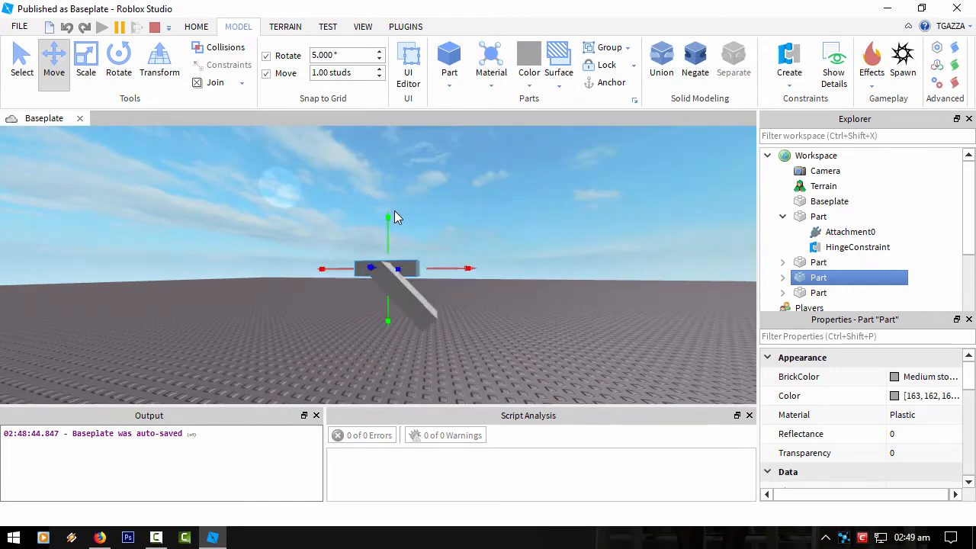
right_click_drag(394, 214, 396, 244)
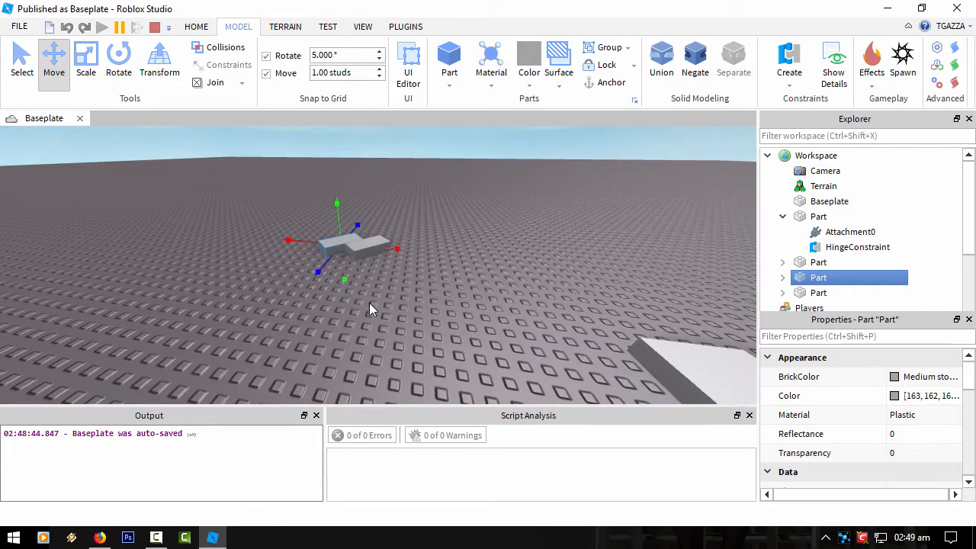
- Stop the simulation and select the HingeConstraint between the two parts
left_click(154, 27)
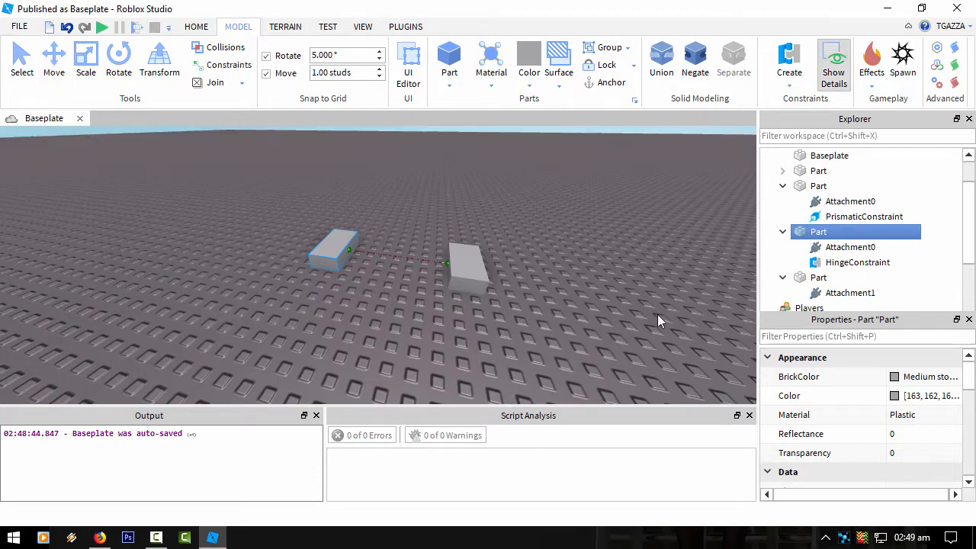
left_click(839, 264)
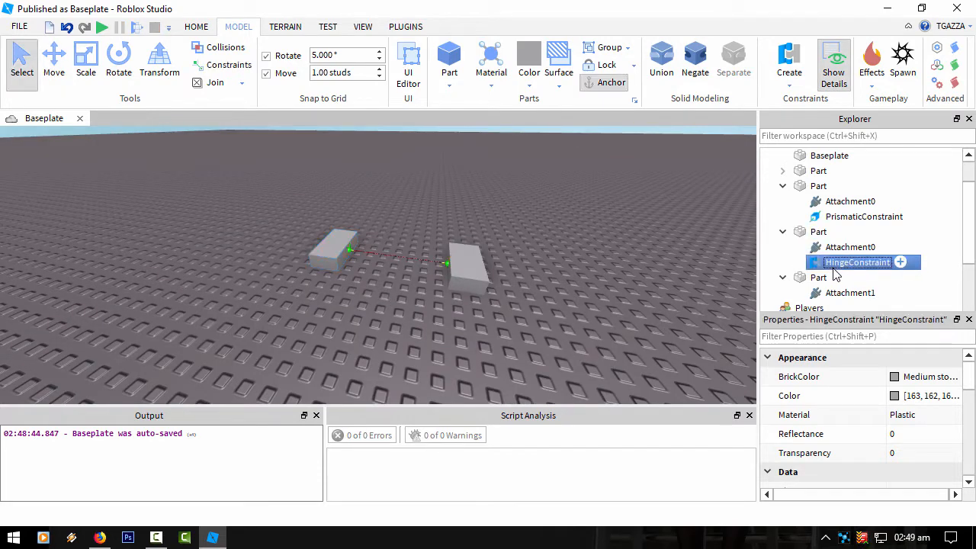
- Apply a Motor surface to the top face of the part that holds Attachment1
left_click(835, 86)
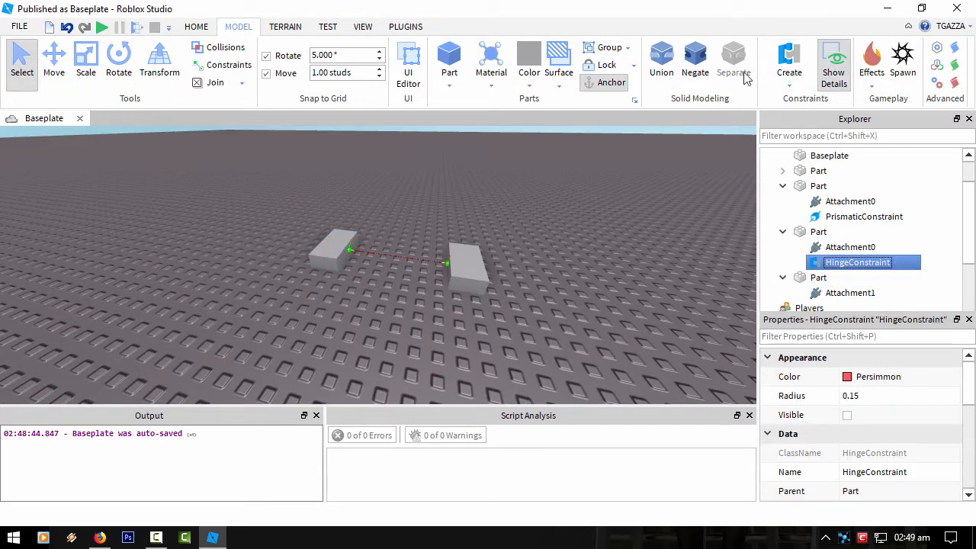
left_click(562, 87)
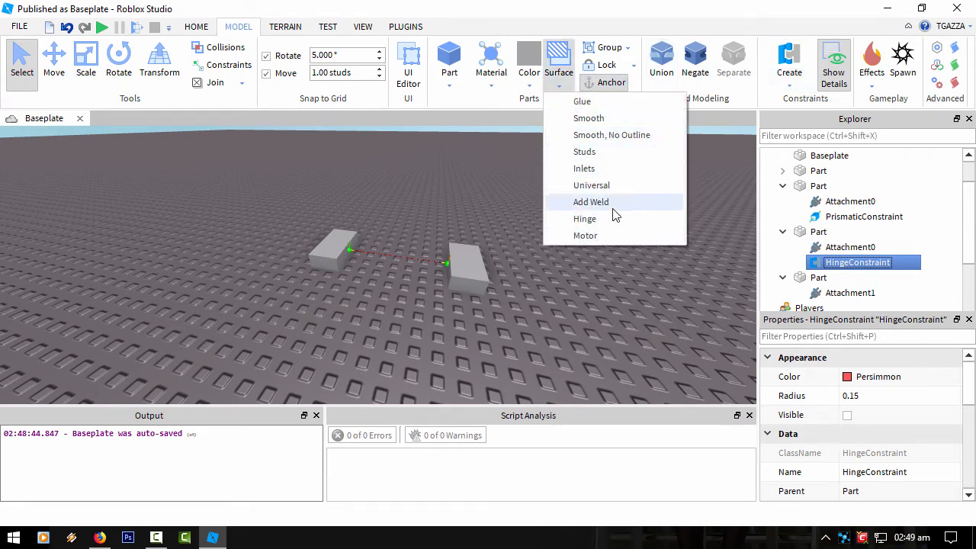
left_click(591, 236)
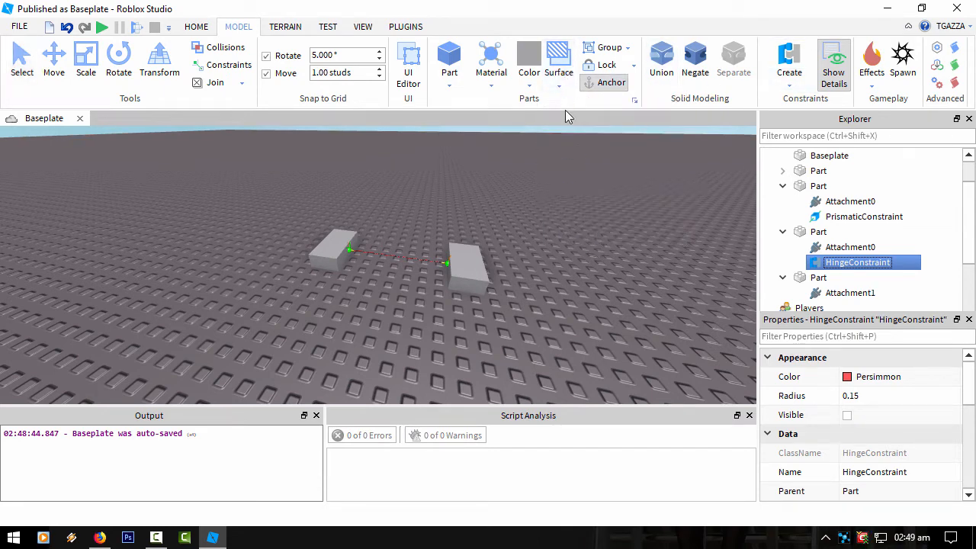
left_click(469, 259)
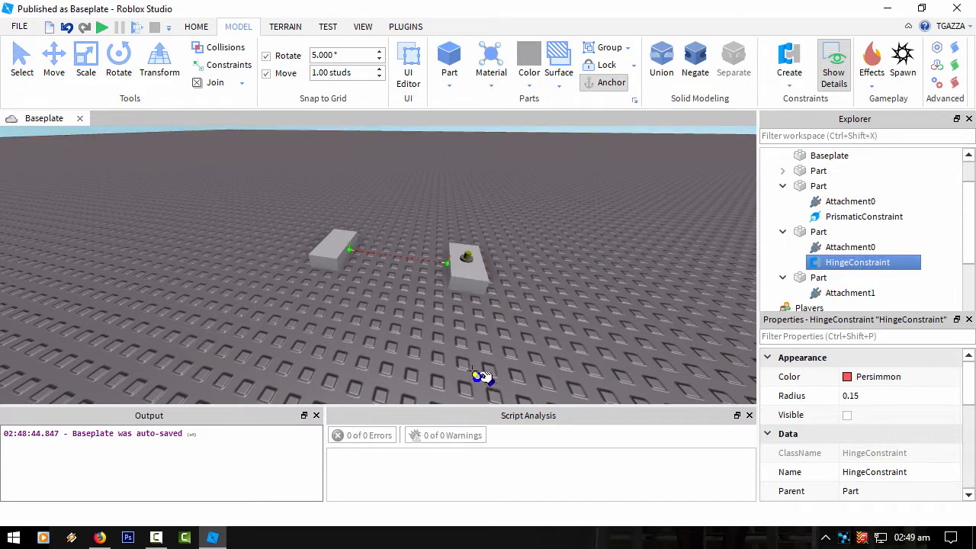
- Change the motorised top face of that part back to a Smooth surface
left_click(561, 67)
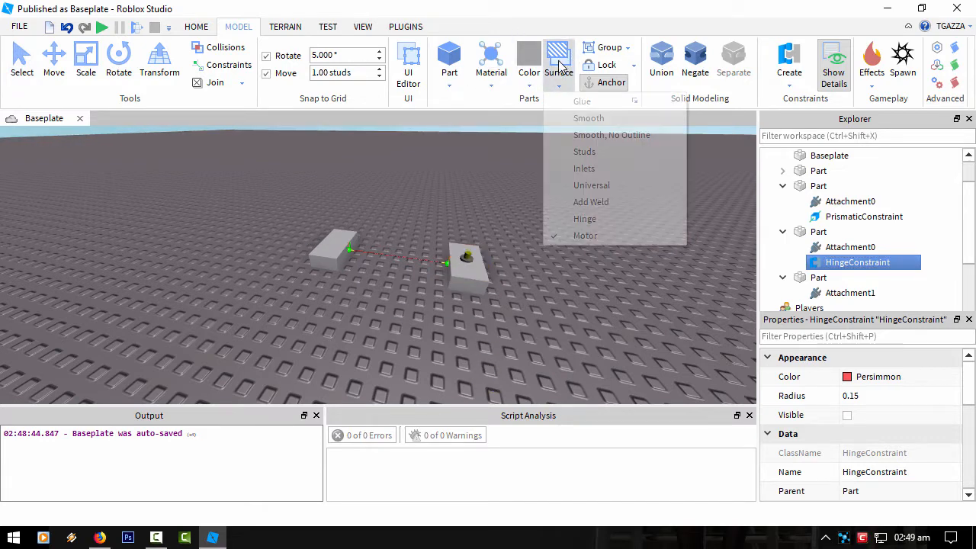
left_click(577, 118)
left_click(477, 263)
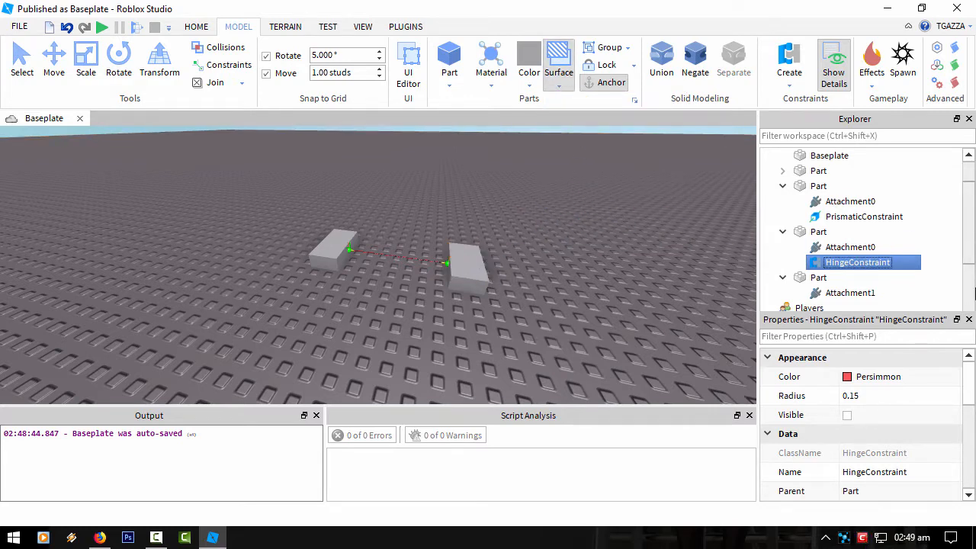
- Select the part holding Attachment1 and examine its Surface Inputs properties, including the BottomParamA and BottomParamB entries
scroll(897, 276, "down", 3)
left_click(21, 61)
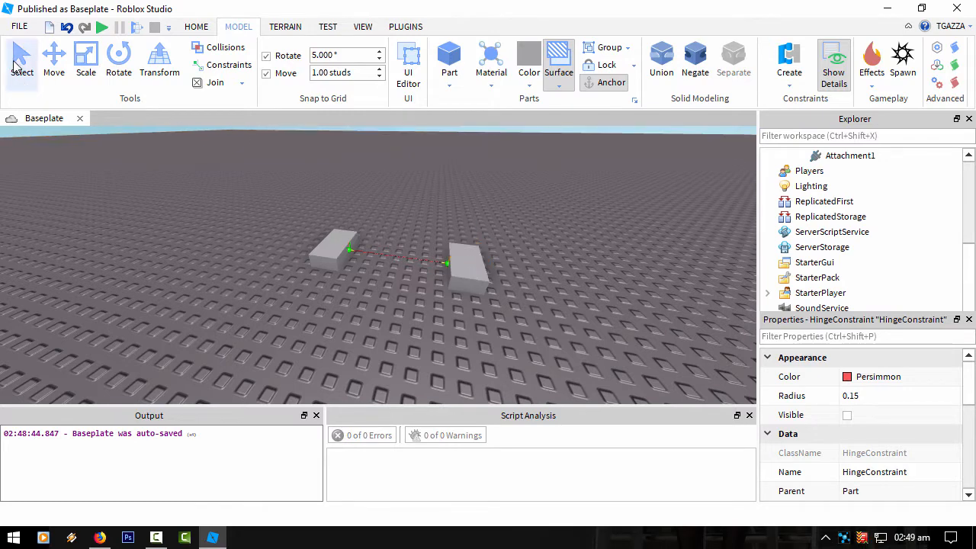
left_click(467, 265)
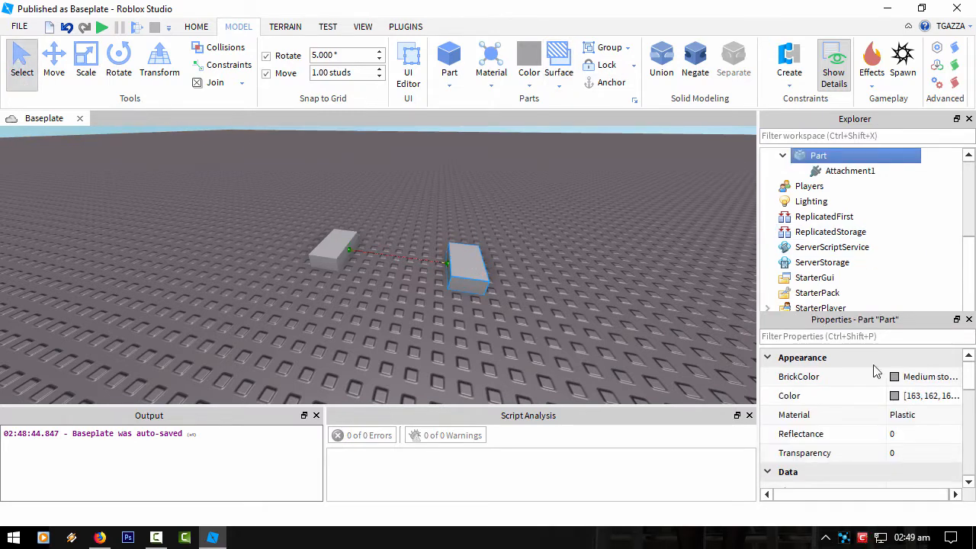
left_click_drag(970, 373, 972, 475)
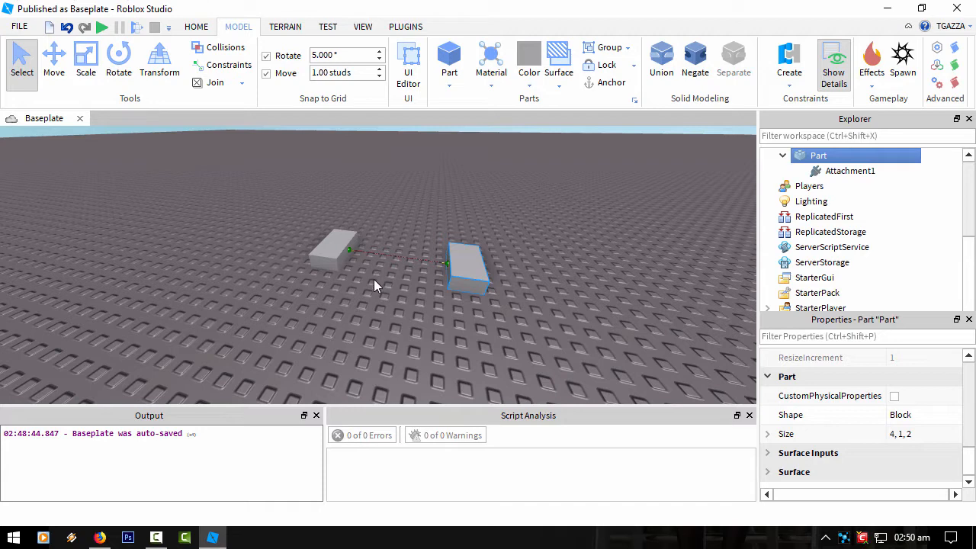
left_click(769, 472)
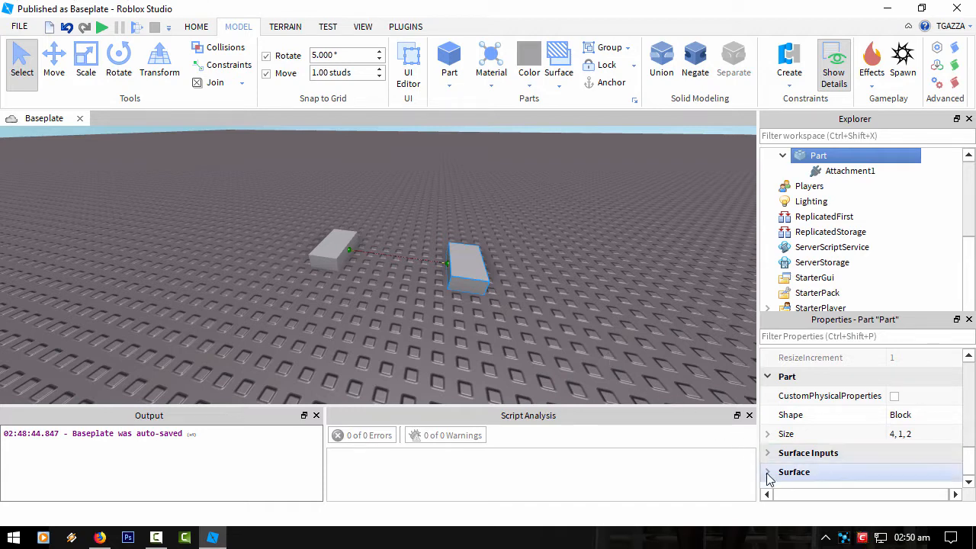
scroll(778, 435, "down", 1)
left_click(771, 397)
scroll(825, 419, "down", 1)
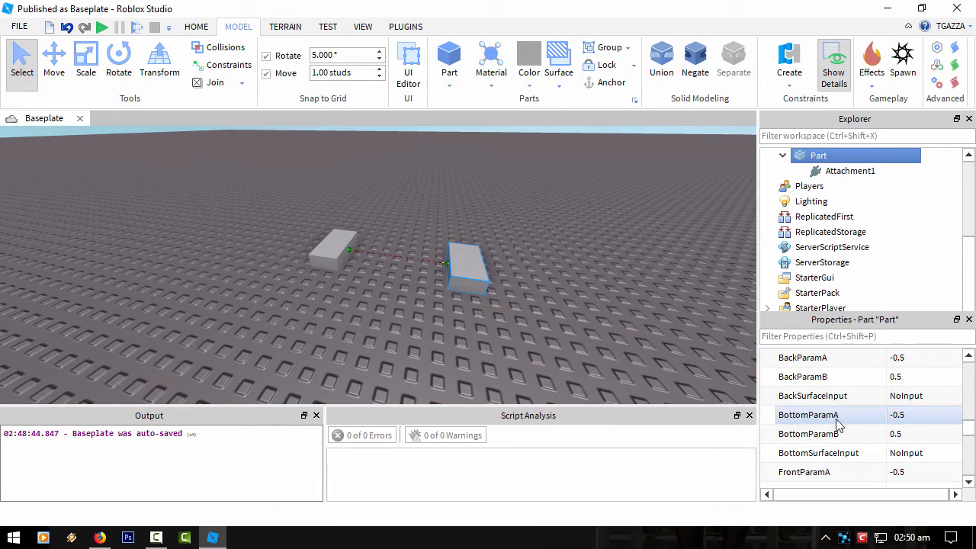
left_click(897, 431)
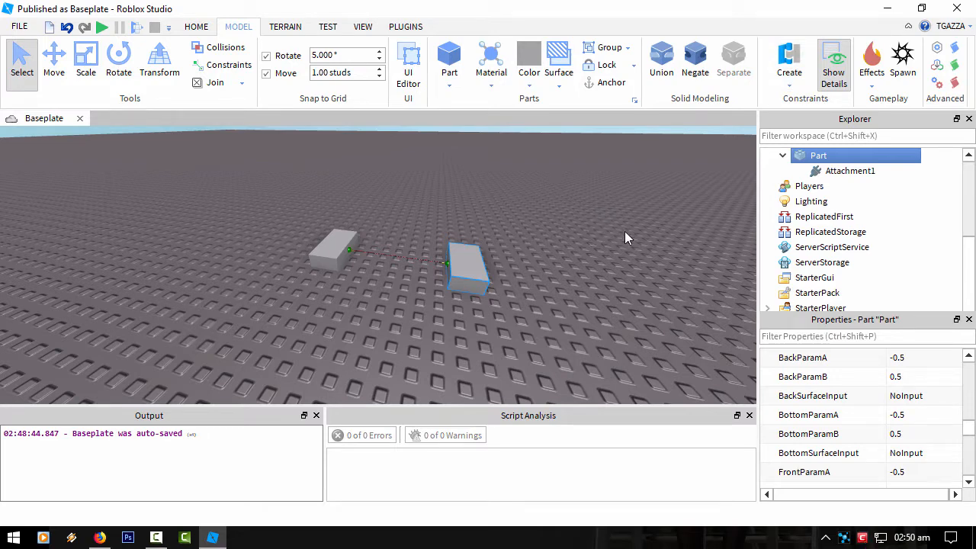
- Set the ActuatorType of the HingeConstraint between the two parts to Motor
left_click(849, 172)
scroll(839, 188, "up", 1)
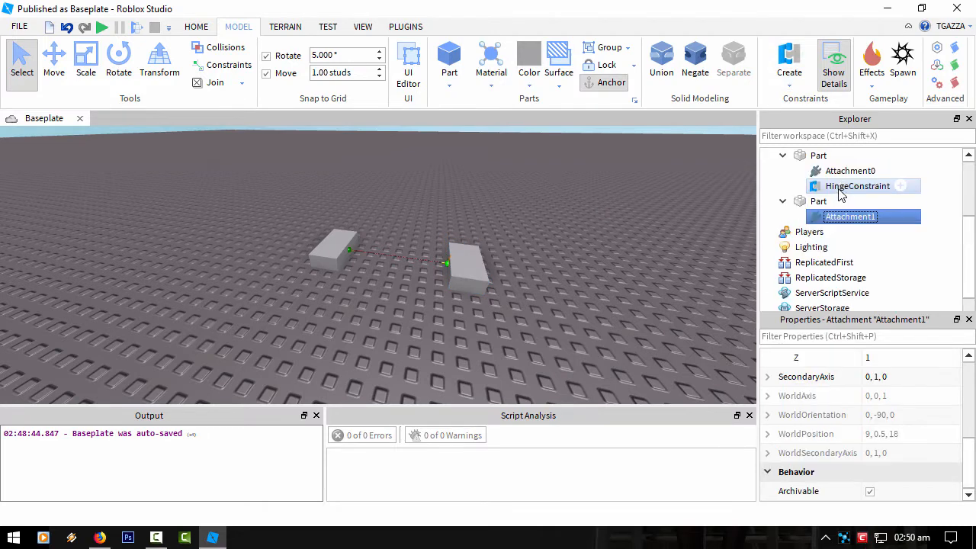
left_click(855, 186)
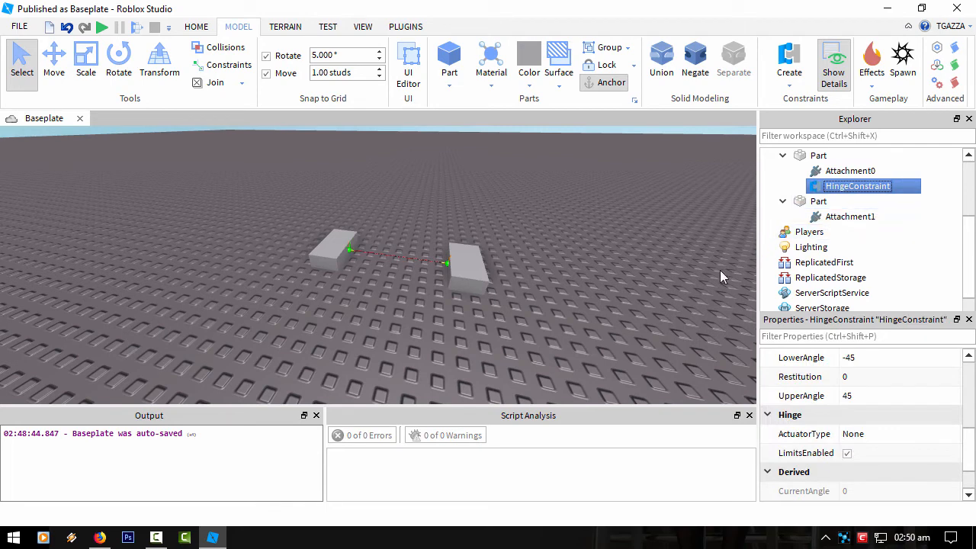
left_click(883, 433)
left_click(888, 437)
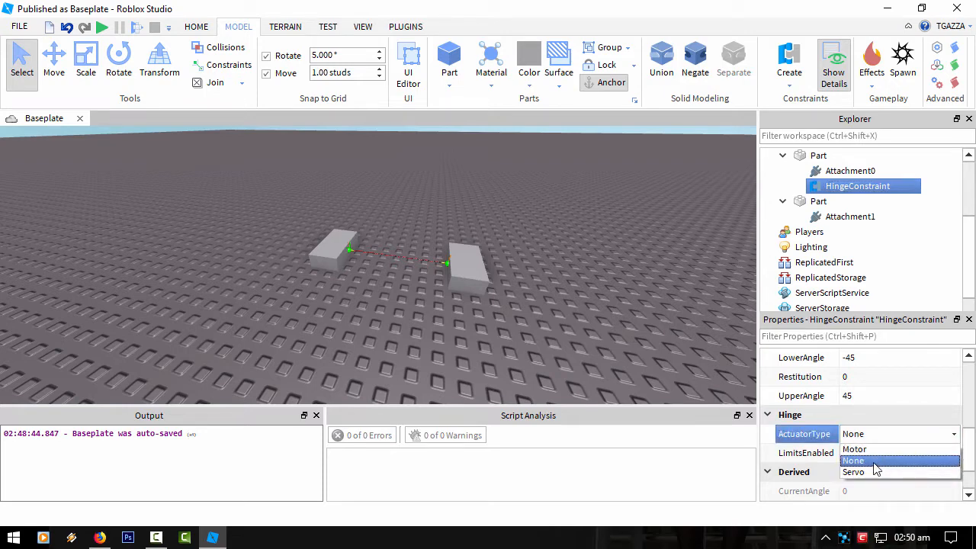
left_click(873, 451)
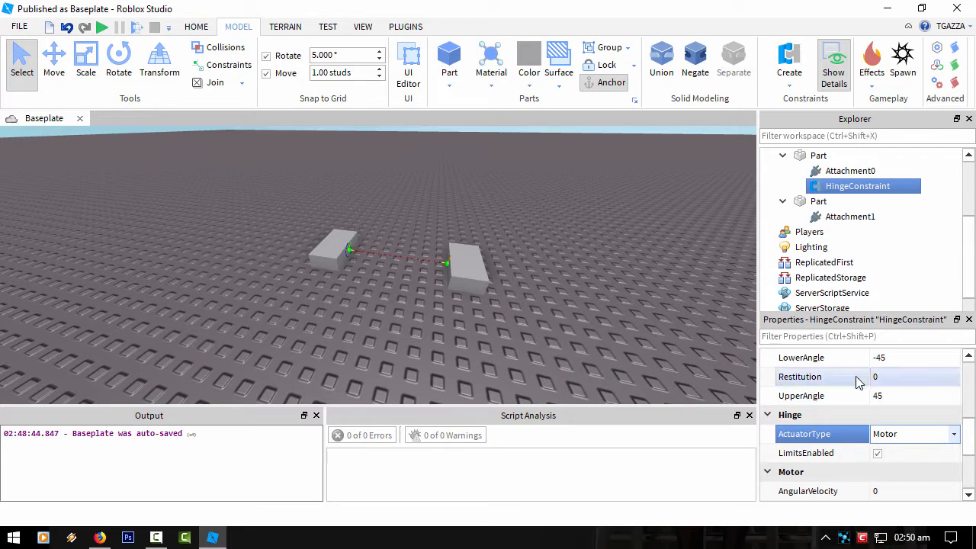
- Review the HingeConstraint's limit properties and disable LimitsEnabled
scroll(878, 393, "up", 1)
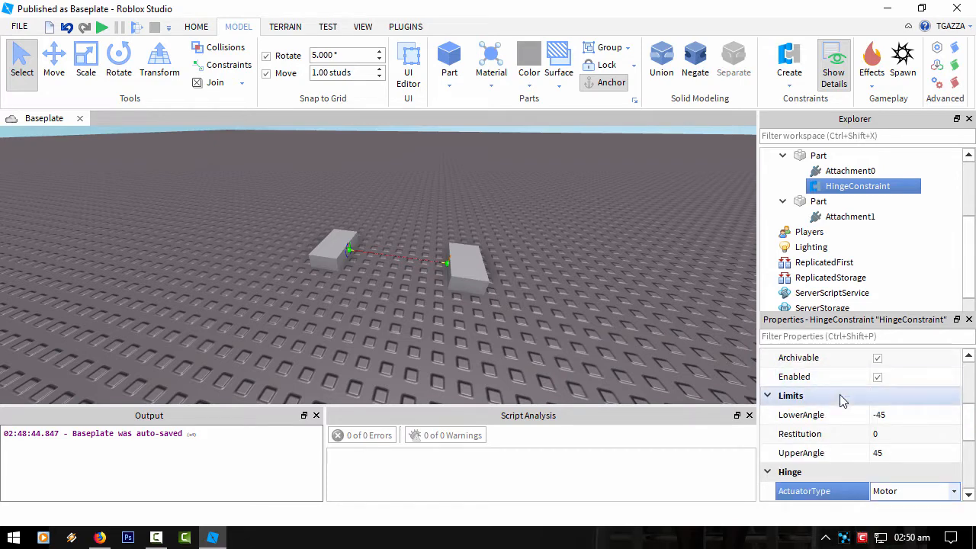
scroll(843, 401, "up", 1)
scroll(850, 419, "down", 2)
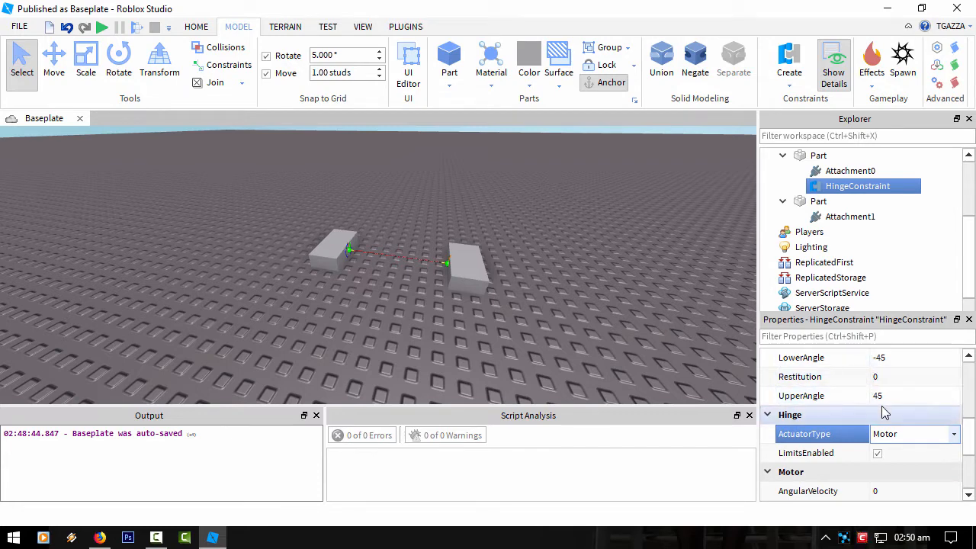
left_click(878, 454)
- Set the AngularVelocity of the HingeConstraint's motor to 10
scroll(885, 466, "down", 2)
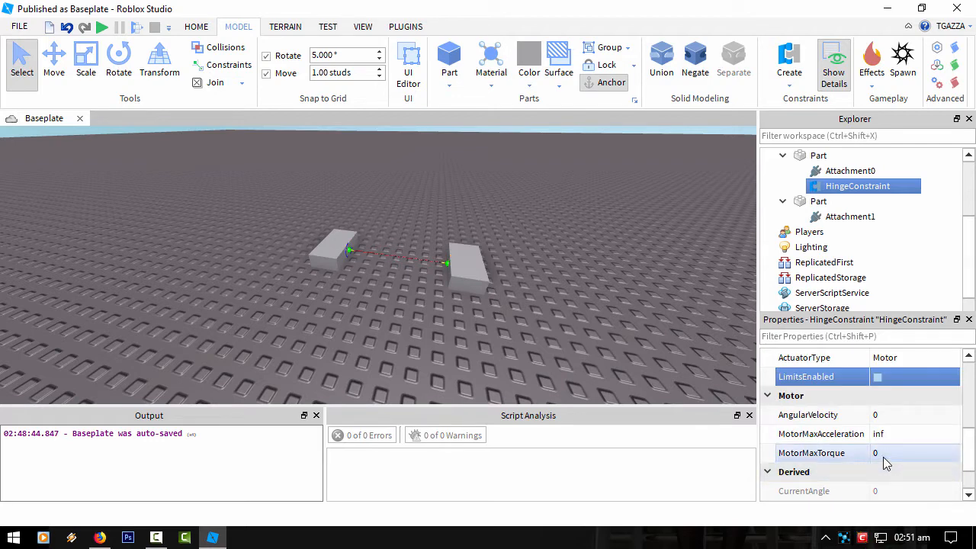
left_click(891, 418)
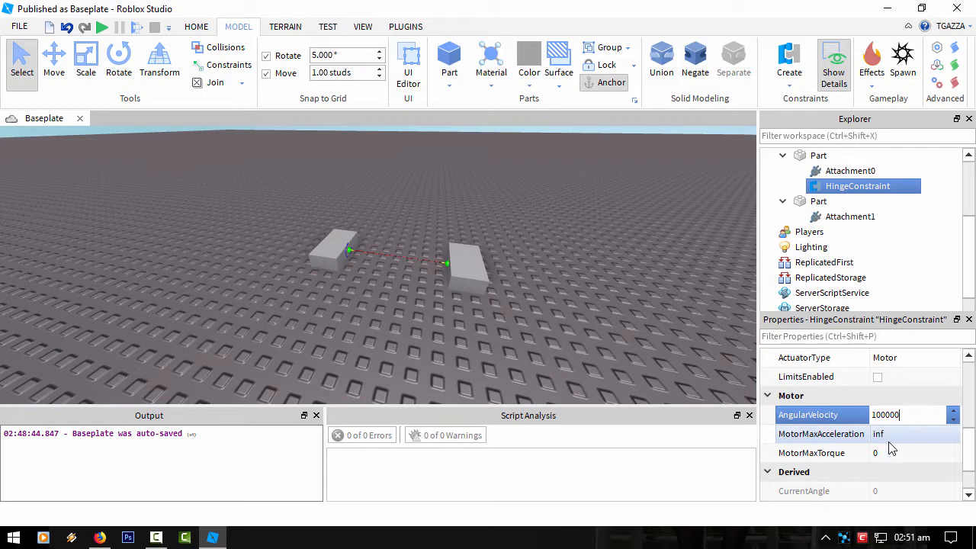
key("ctrl+a")
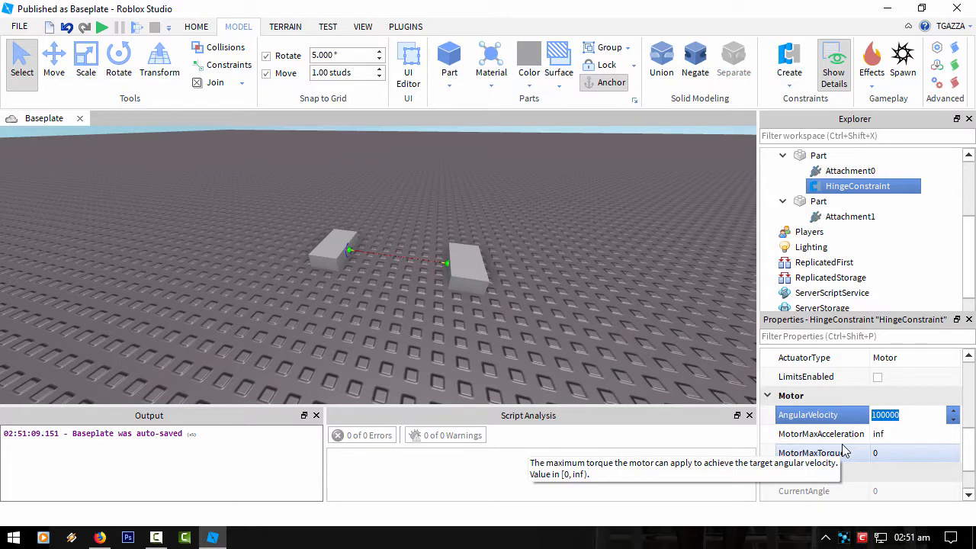
type("10")
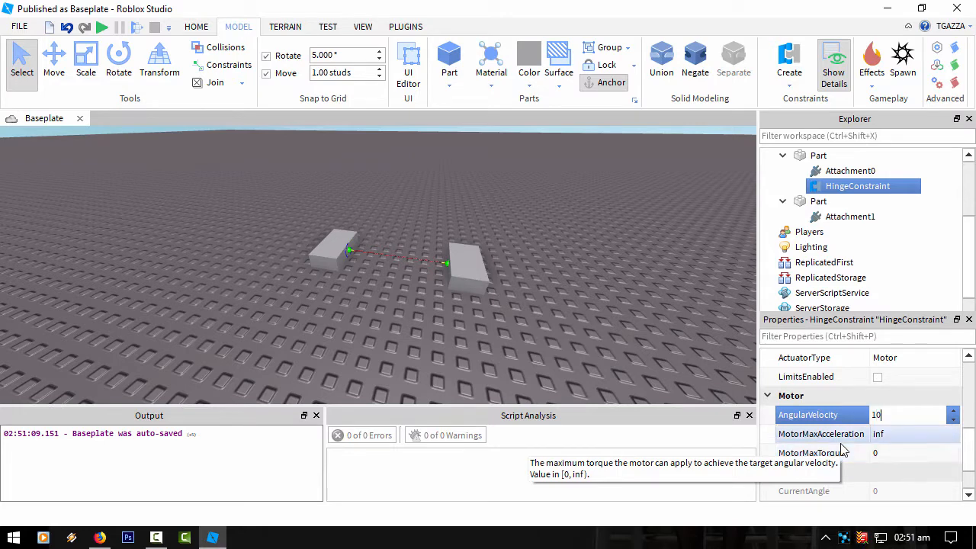
left_click(898, 455)
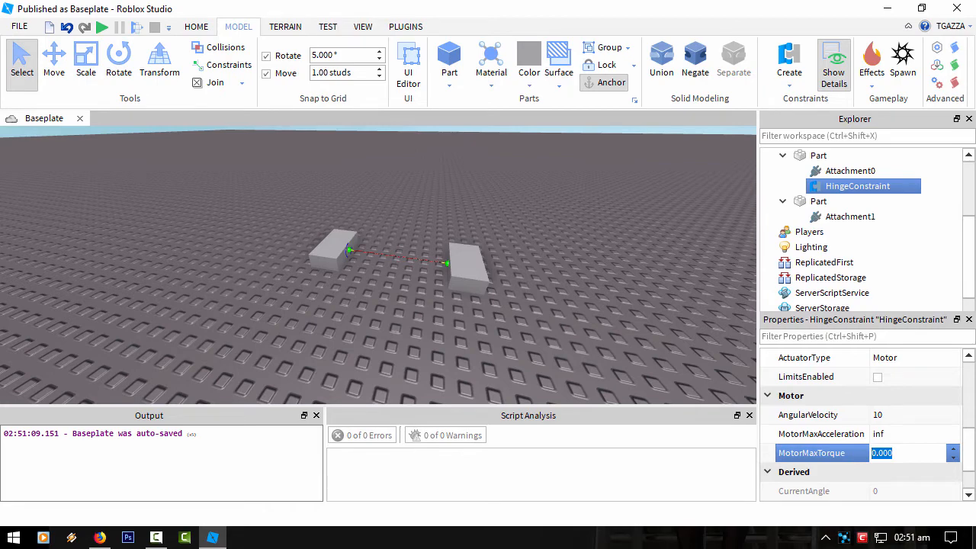
- Turn off the Peek at desktop option of the Windows taskbar
key("super+d")
key("super+d")
right_click(974, 538)
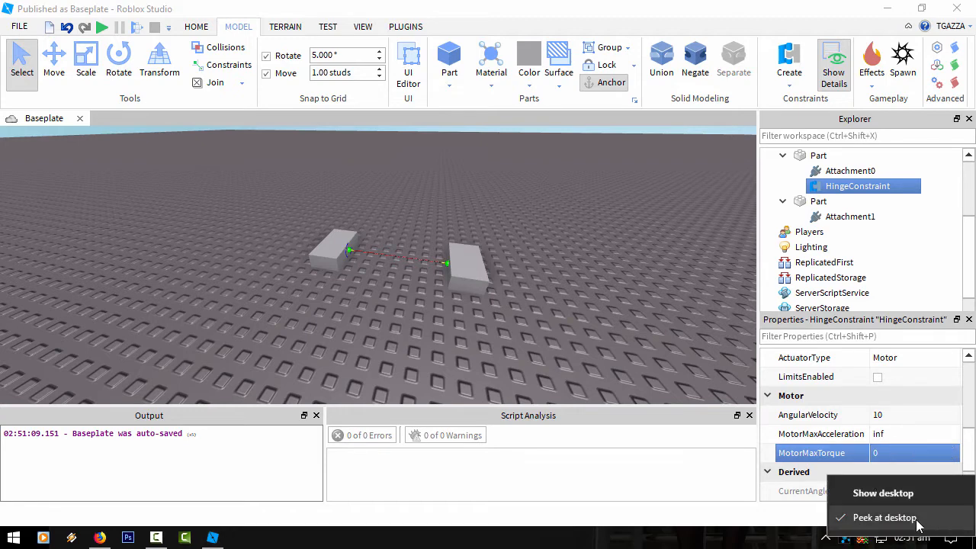
left_click(918, 525)
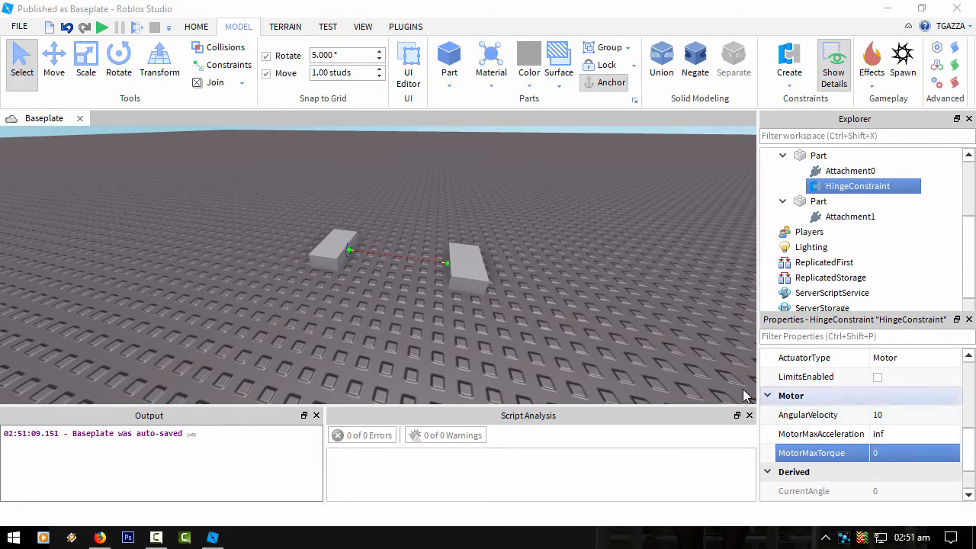
- Set the HingeConstraint's MotorMaxTorque to 1000 and clear the selection
left_click(888, 453)
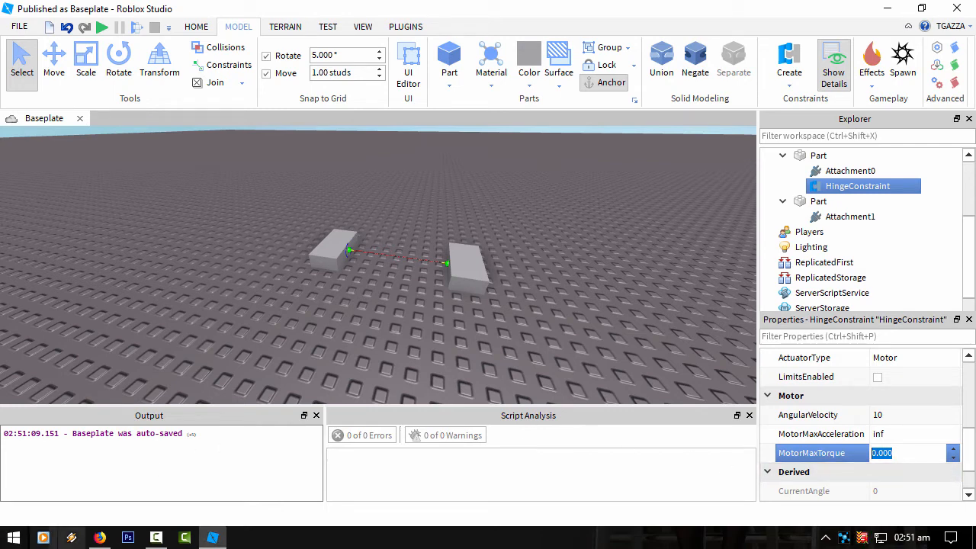
mouse_move(100, 537)
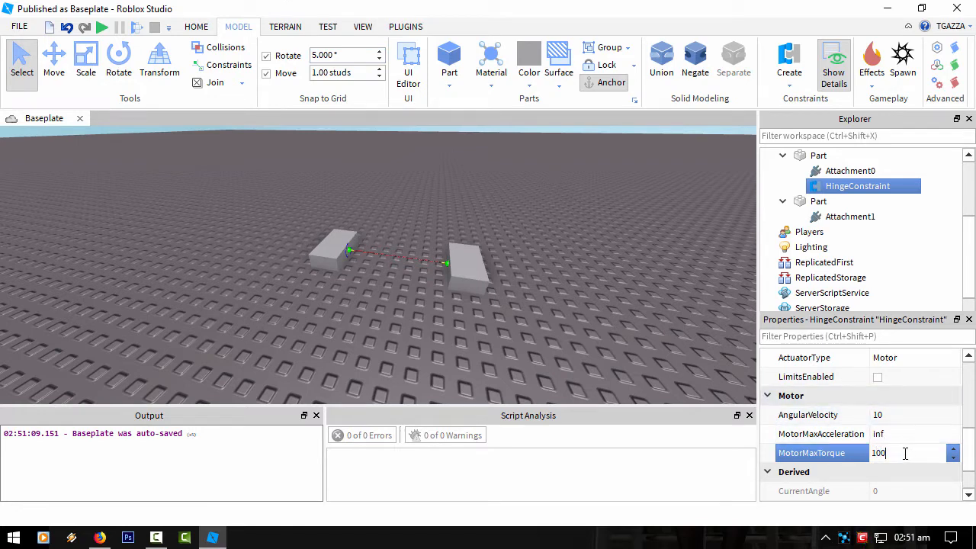
type("0")
left_click(598, 329)
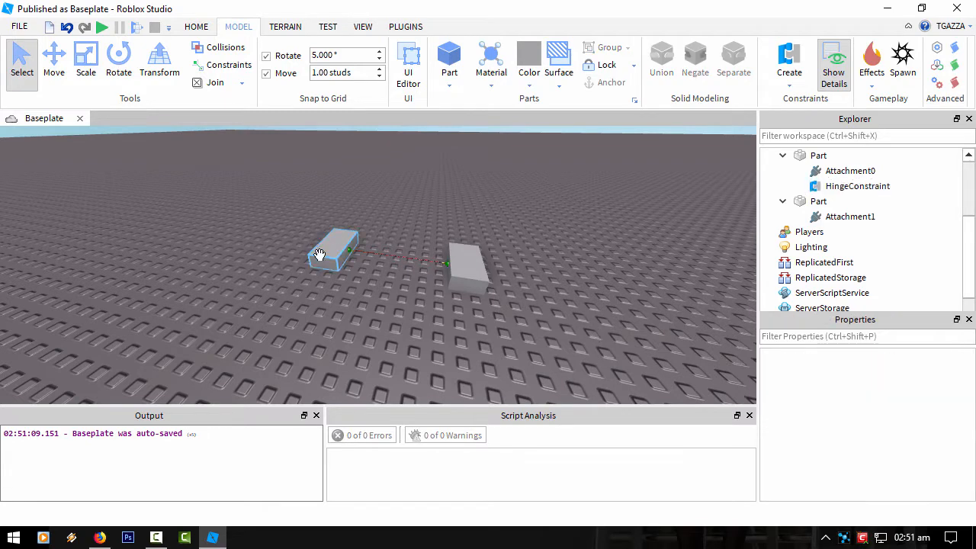
- Start the simulation and select the HingeConstraint inside the hinged part while it runs
left_click(102, 27)
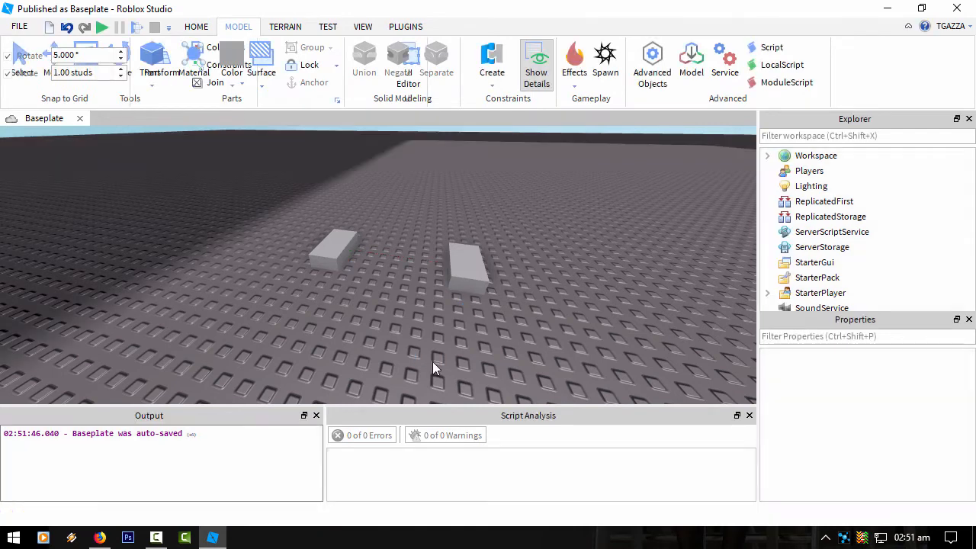
left_click(399, 257)
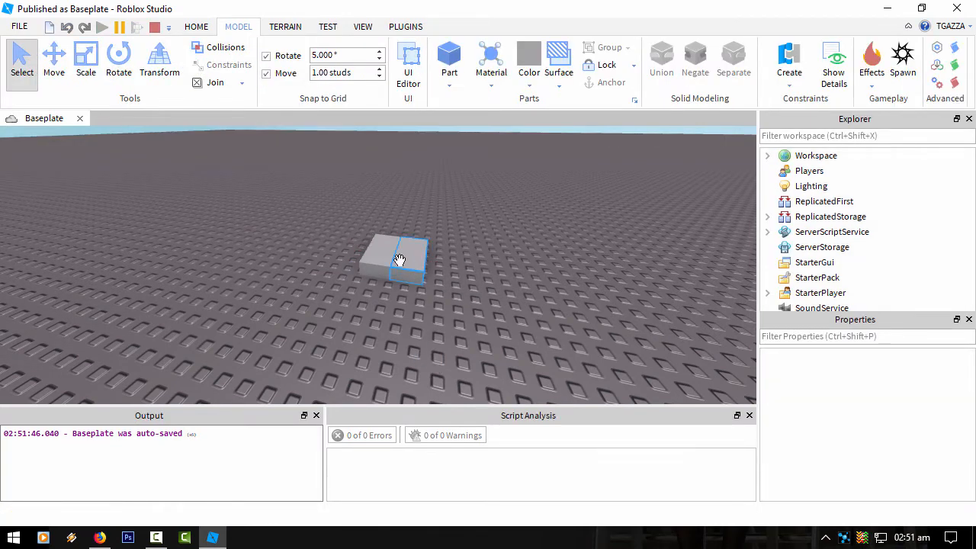
left_click(783, 217)
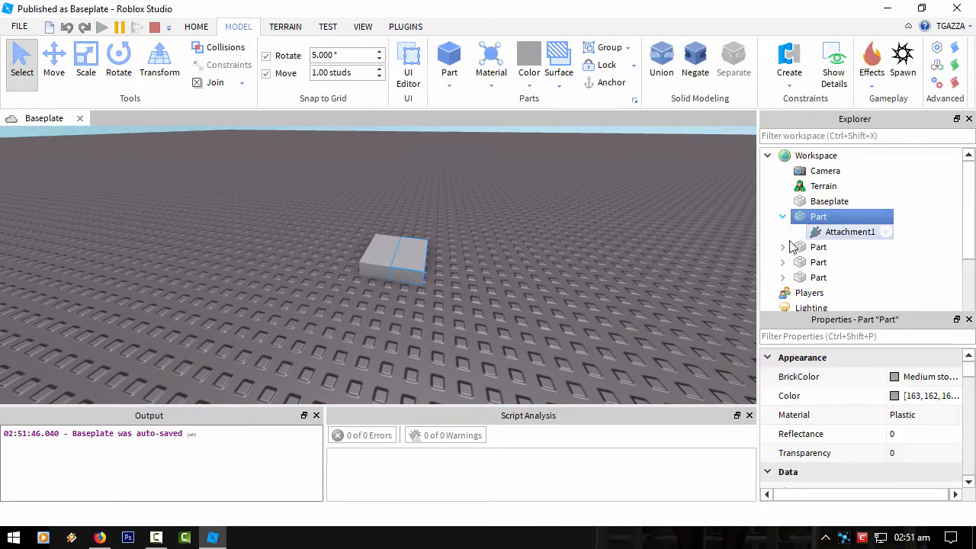
left_click(784, 247)
left_click(858, 277)
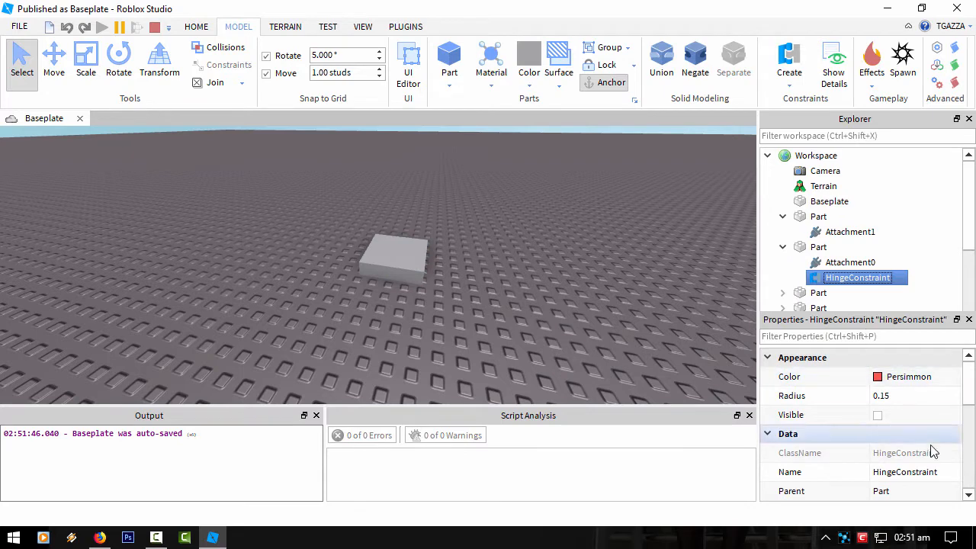
- Set the HingeConstraint's AngularVelocity to 100 while the simulation runs
scroll(923, 442, "down", 3)
scroll(921, 441, "down", 3)
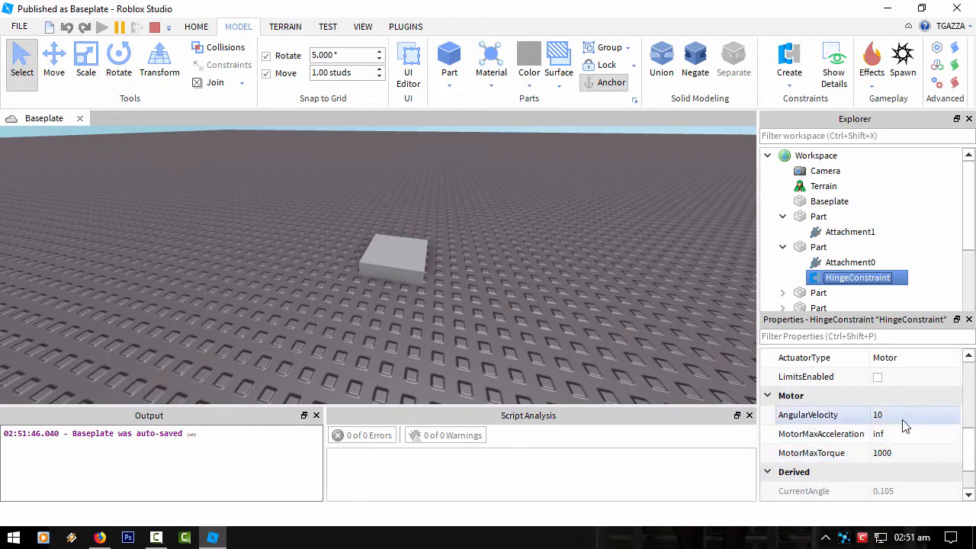
left_click(891, 414)
left_click(882, 414)
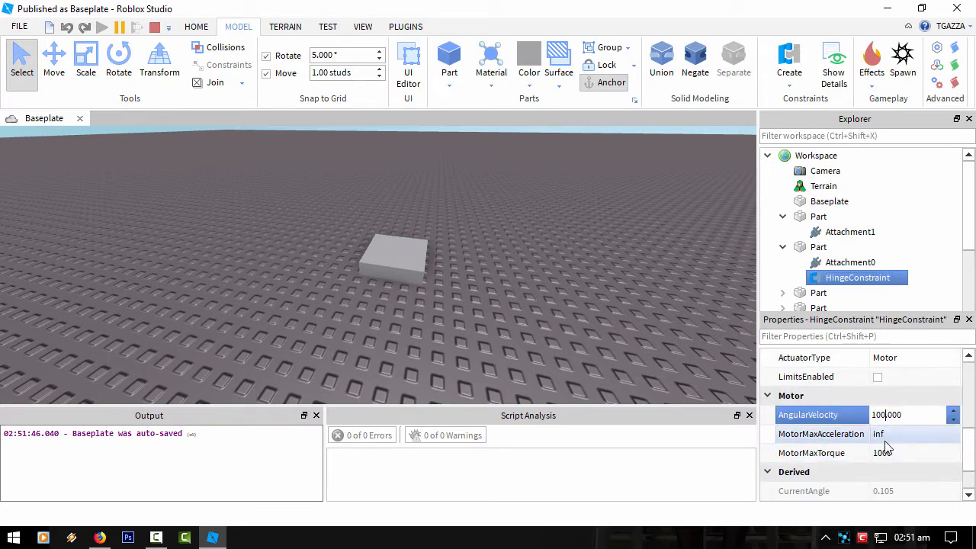
type("0")
key("Return")
- Set the HingeConstraint's AngularVelocity to 1000 while the simulation runs
left_click(891, 414)
left_click(887, 414)
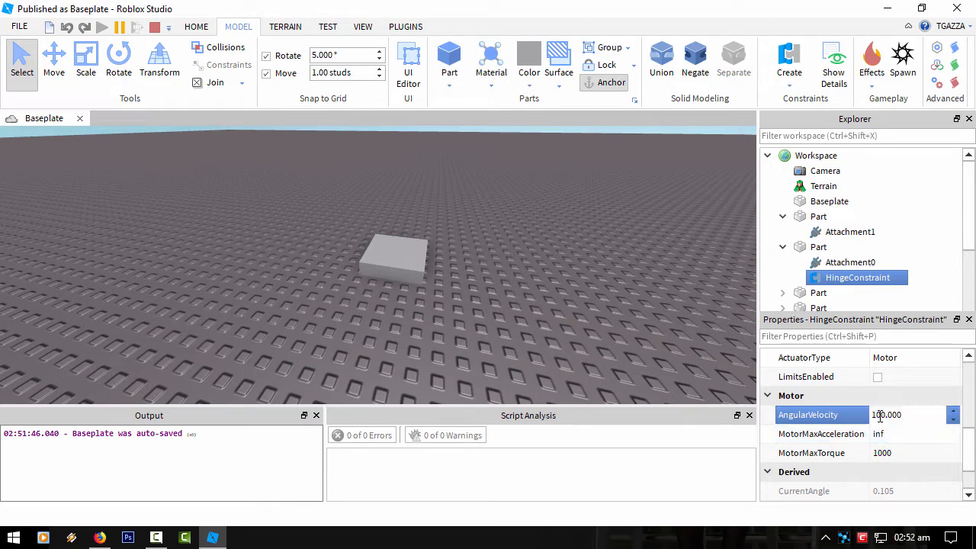
type("0")
key("Return")
- Raise the HingeConstraint's MotorMaxTorque to 10000 in the running simulation, look around the scene, and stop the simulation
left_click(890, 452)
left_click(887, 453)
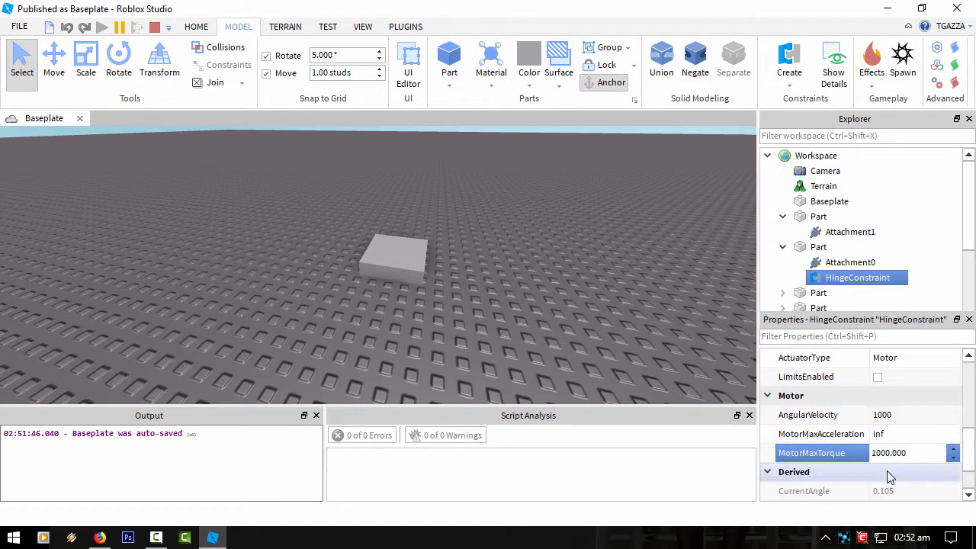
type("0")
key("Return")
right_click_drag(521, 305, 516, 302)
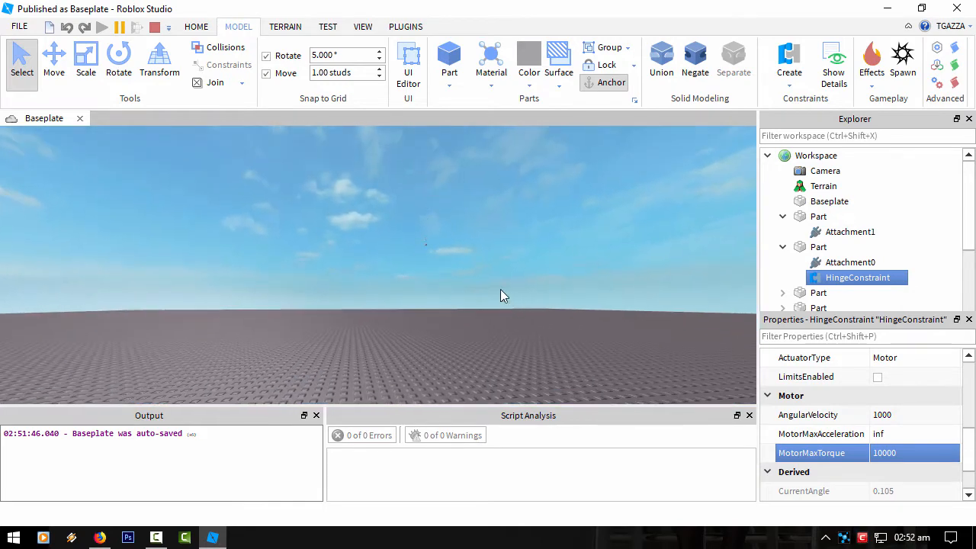
left_click(155, 26)
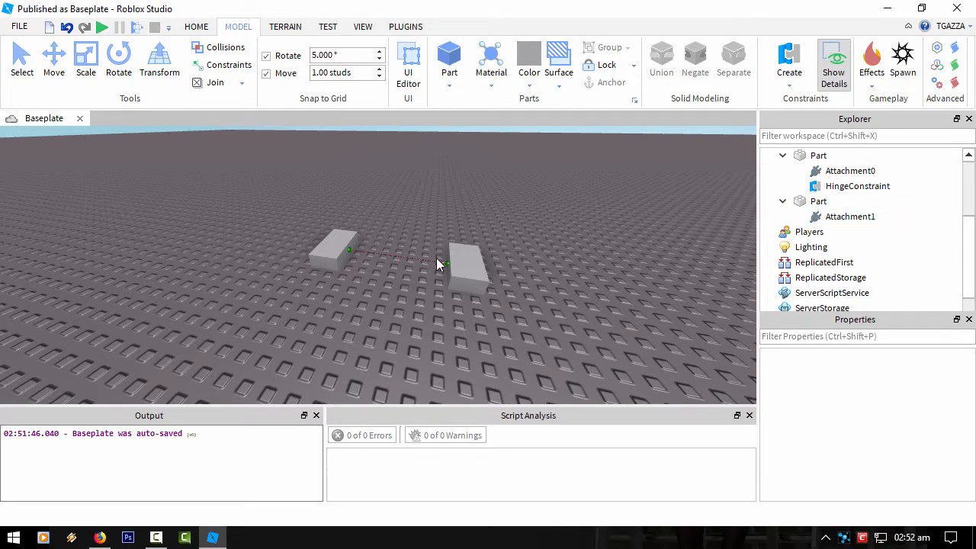
- Insert a new part beside the hinged pair and move it well clear of the existing parts
right_click(334, 318)
left_click(373, 282)
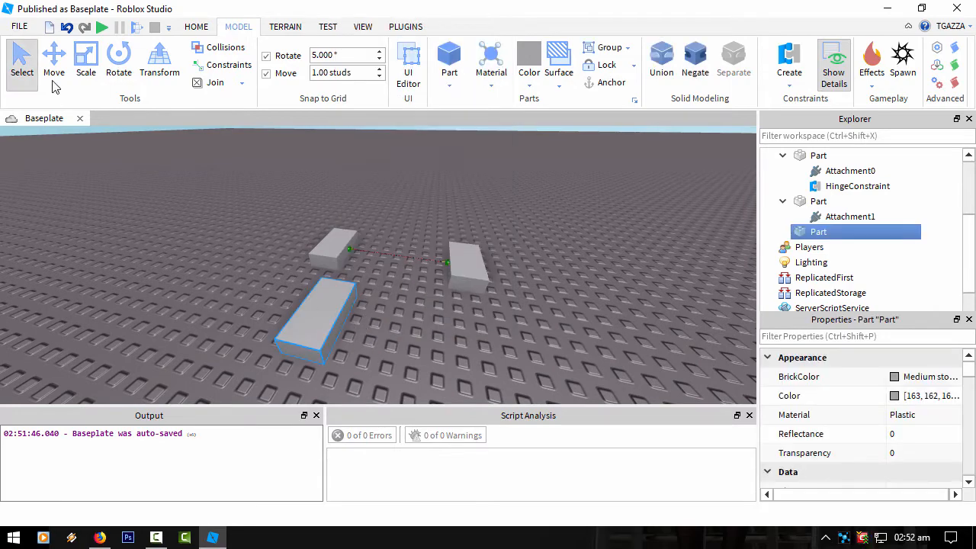
left_click(55, 55)
scroll(290, 148, "down", 3)
left_click_drag(312, 272, 294, 110)
- Select the four older constraint-demo parts together and delete them, keeping only the new part
right_click_drag(368, 307, 509, 368)
left_click_drag(509, 367, 216, 239)
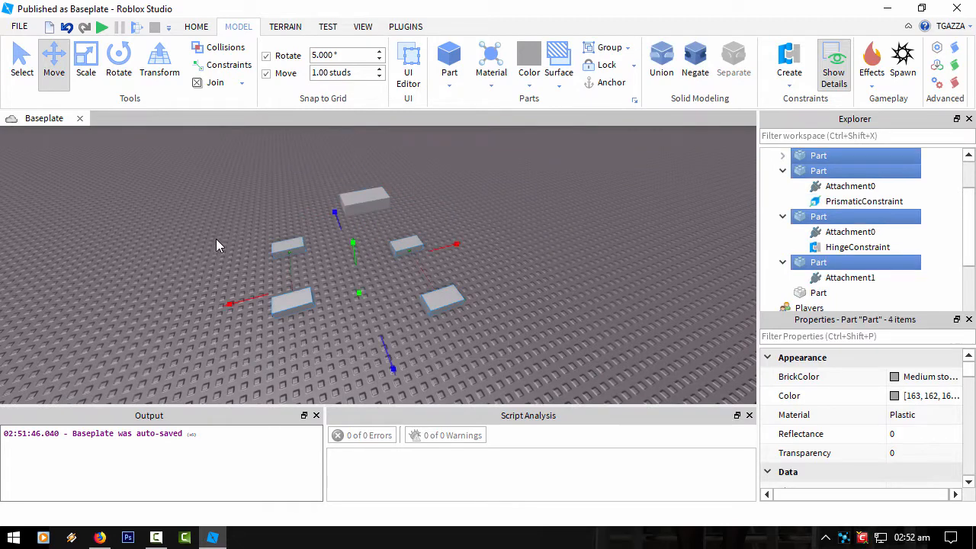
key("Delete")
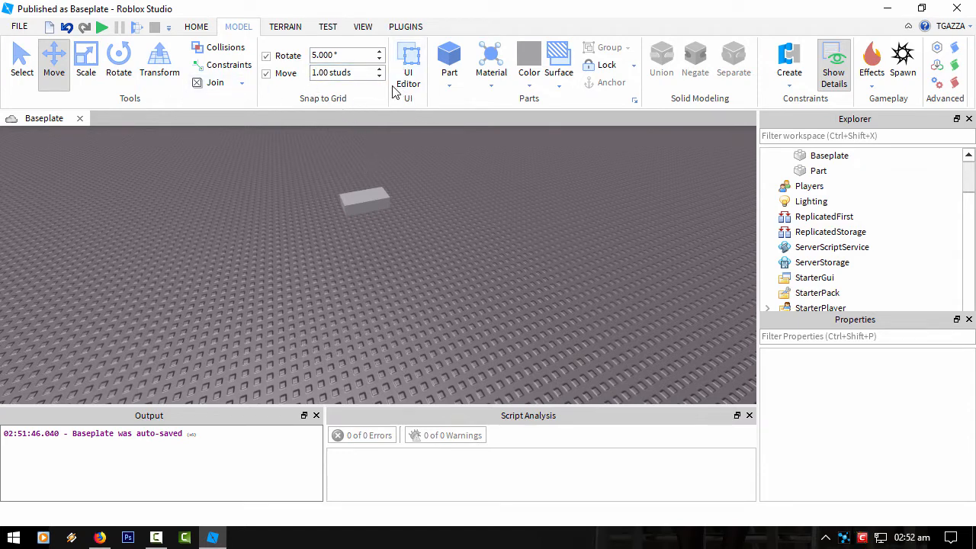
- Insert a second part and place it flush along the long side of the remaining part
left_click(196, 27)
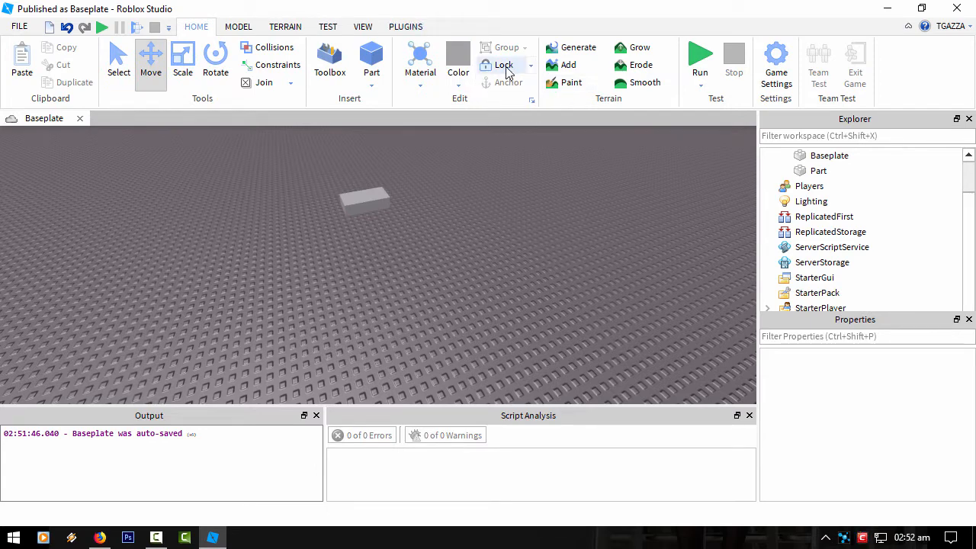
left_click(363, 200)
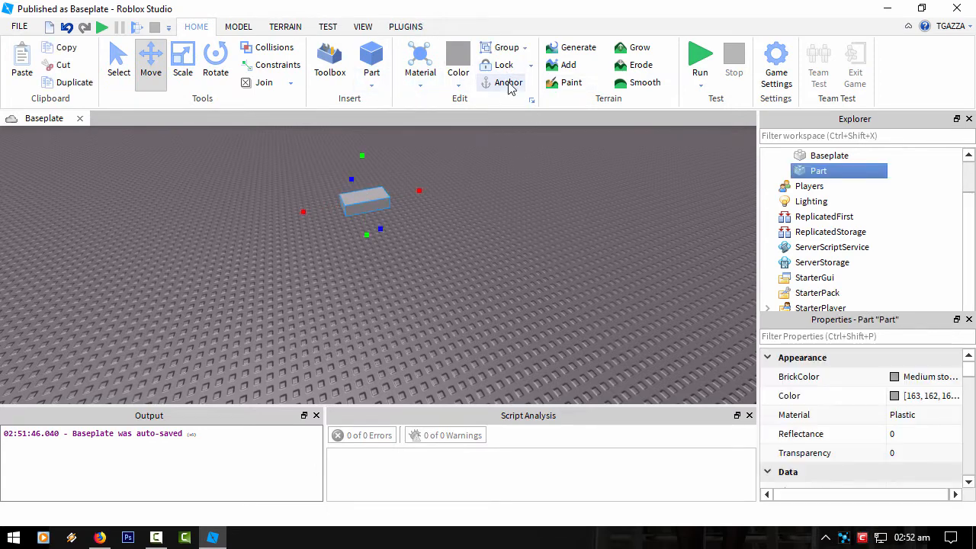
left_click(425, 260)
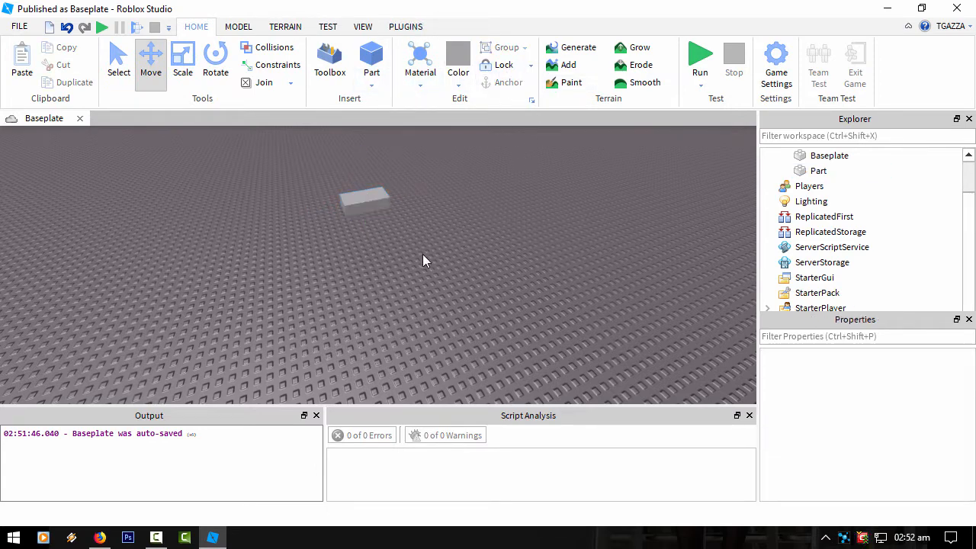
right_click(442, 327)
left_click(492, 299)
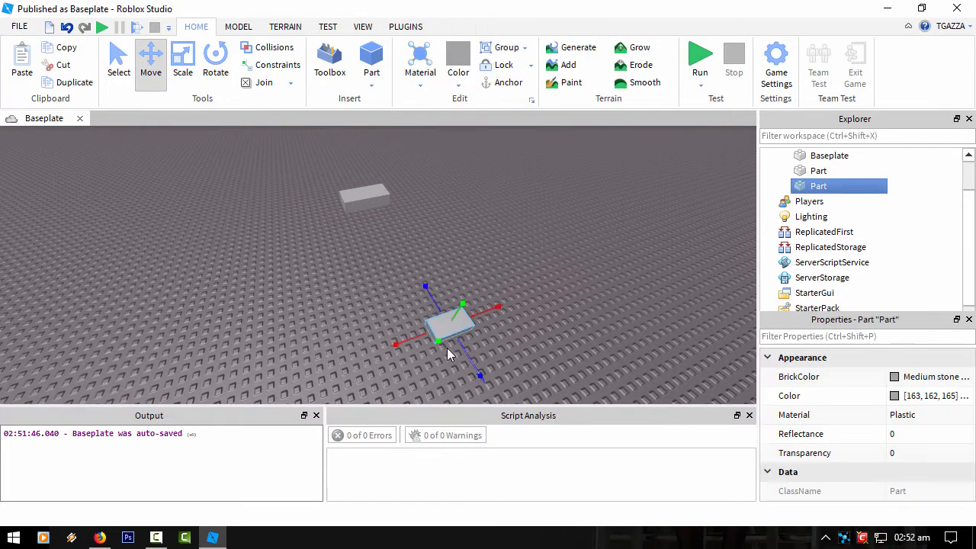
left_click(479, 352)
left_click_drag(447, 322, 376, 213)
scroll(376, 213, "up", 3)
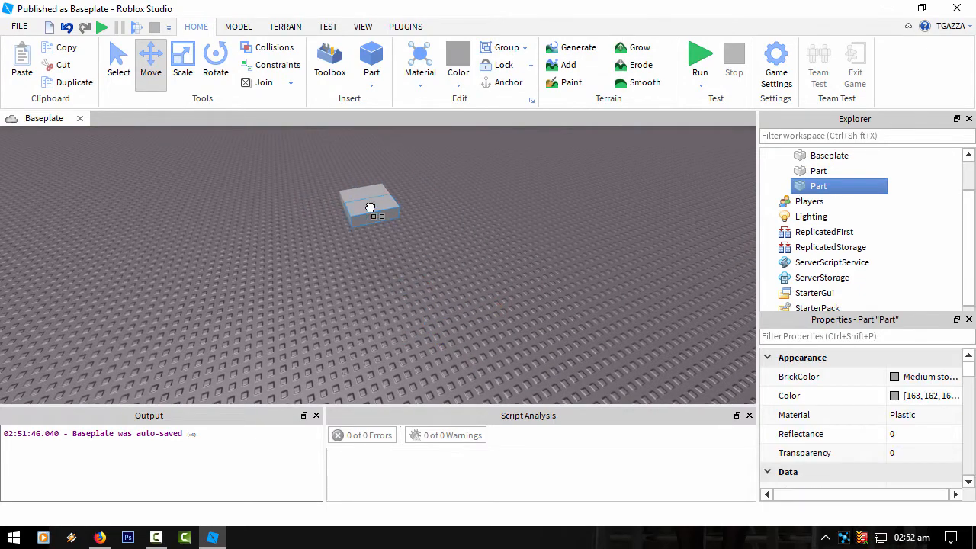
key("f")
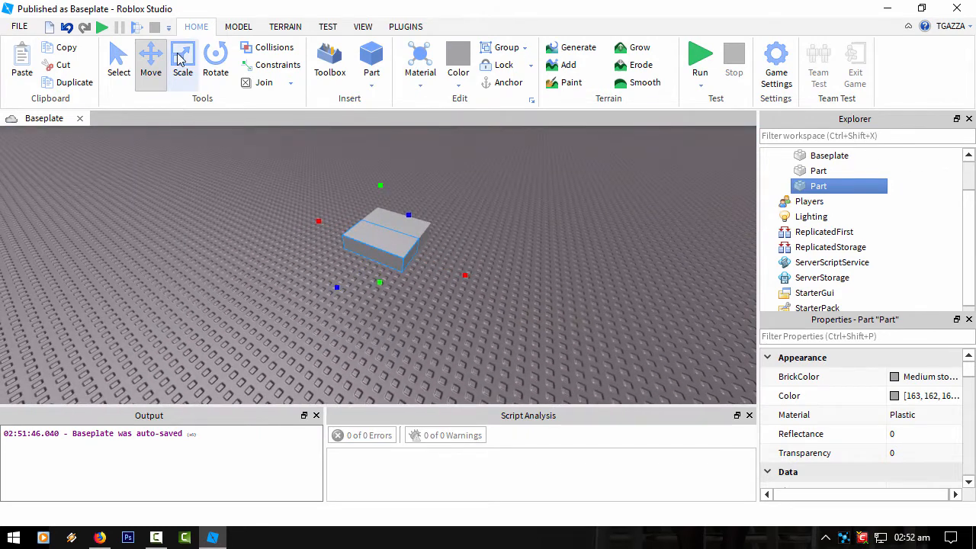
- Scale the second part narrower in depth so it forms a slim bar against the first part
left_click(183, 72)
left_click_drag(350, 269, 363, 263)
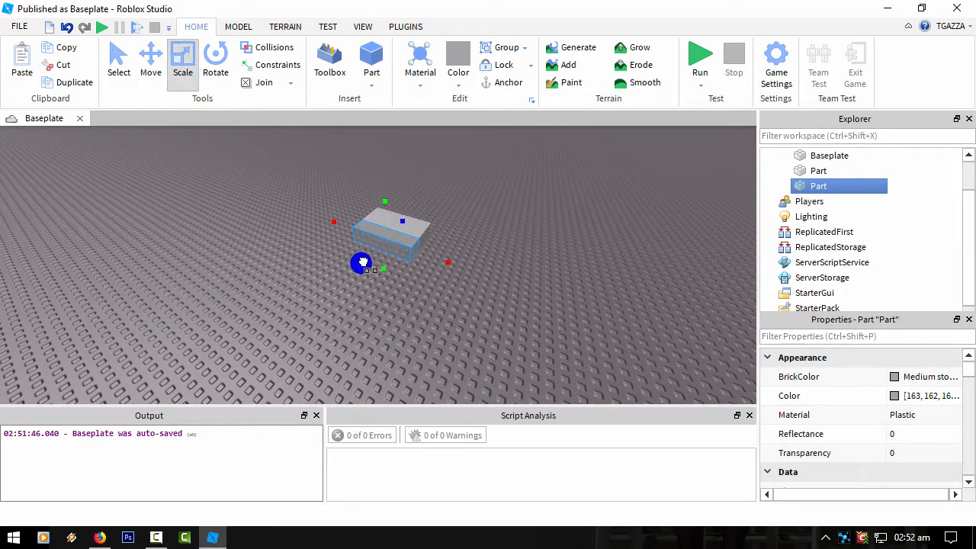
left_click(394, 315)
- Duplicate the slim bar twice and move one copy to each end of the original bar
left_click(395, 258)
key("ctrl+d")
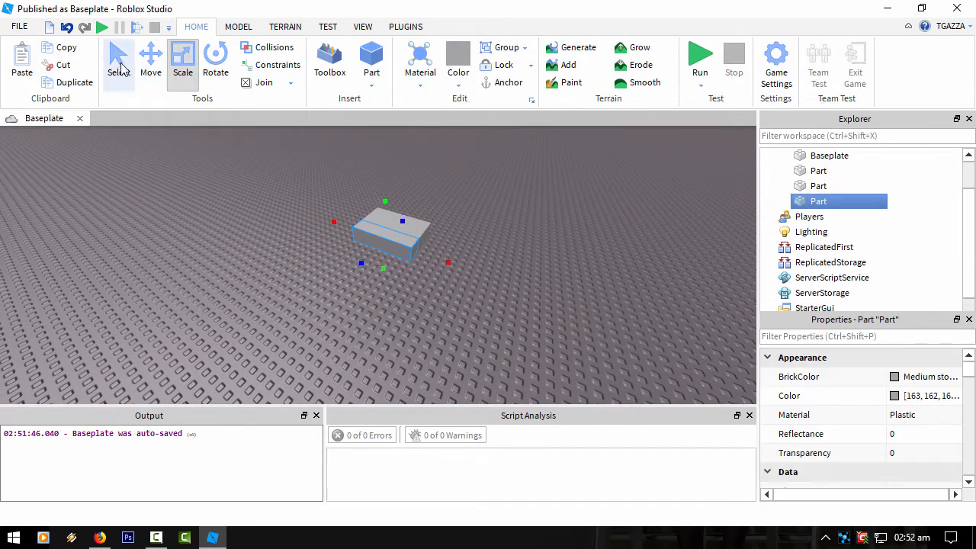
left_click(150, 65)
left_click_drag(497, 288, 557, 315)
key("ctrl+d")
left_click_drag(425, 275, 371, 262)
right_click_drag(393, 292, 395, 299)
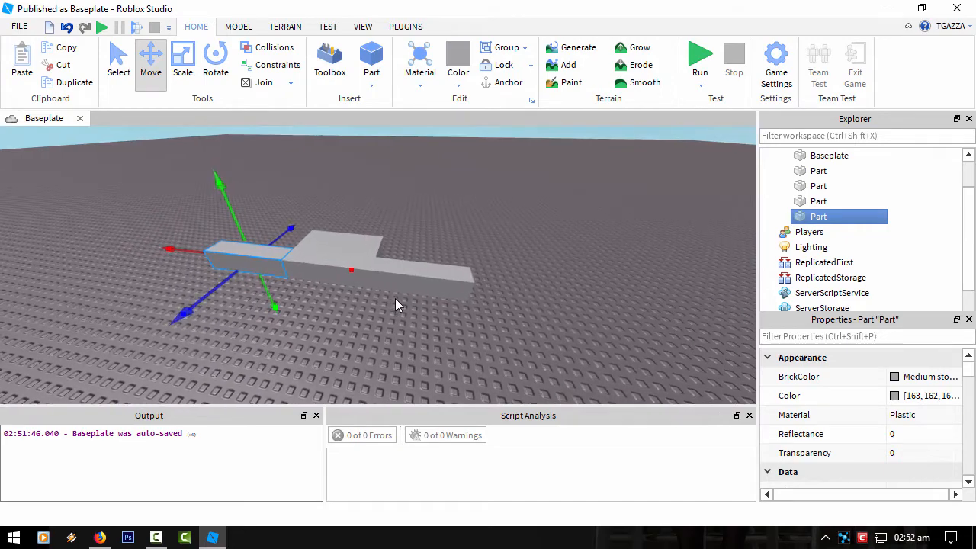
- Move one end copy outward to leave a gap between it and the middle bar
left_click(421, 279)
left_click_drag(532, 295, 600, 312)
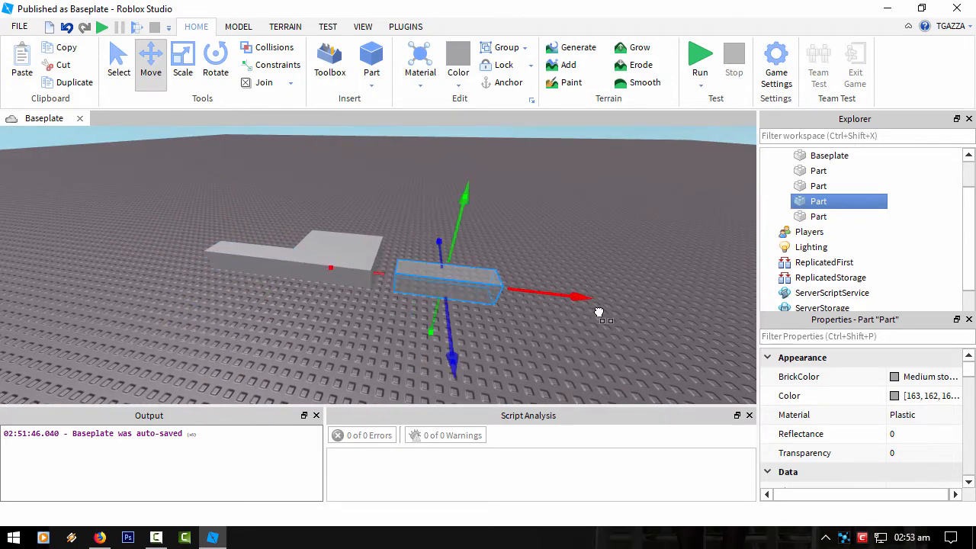
scroll(397, 352, "up", 5)
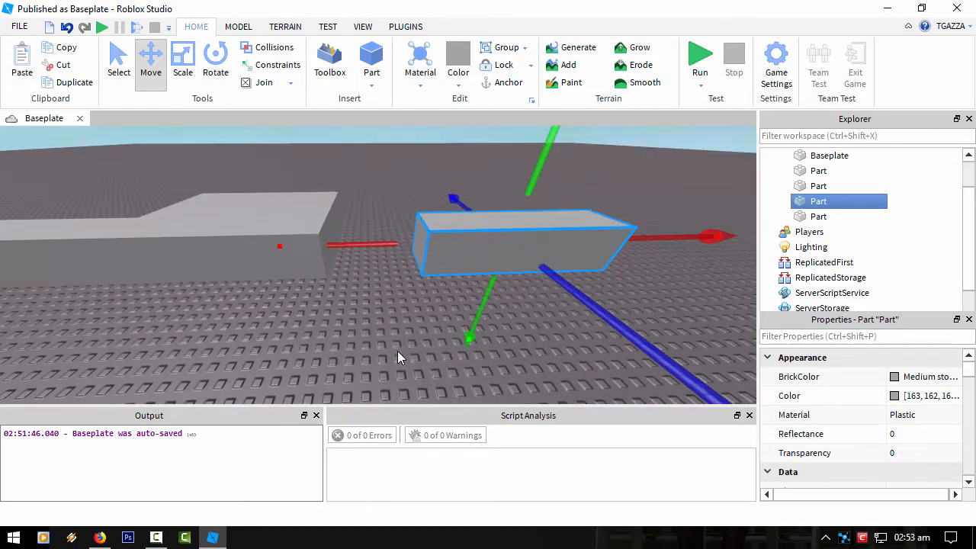
scroll(398, 357, "down", 5)
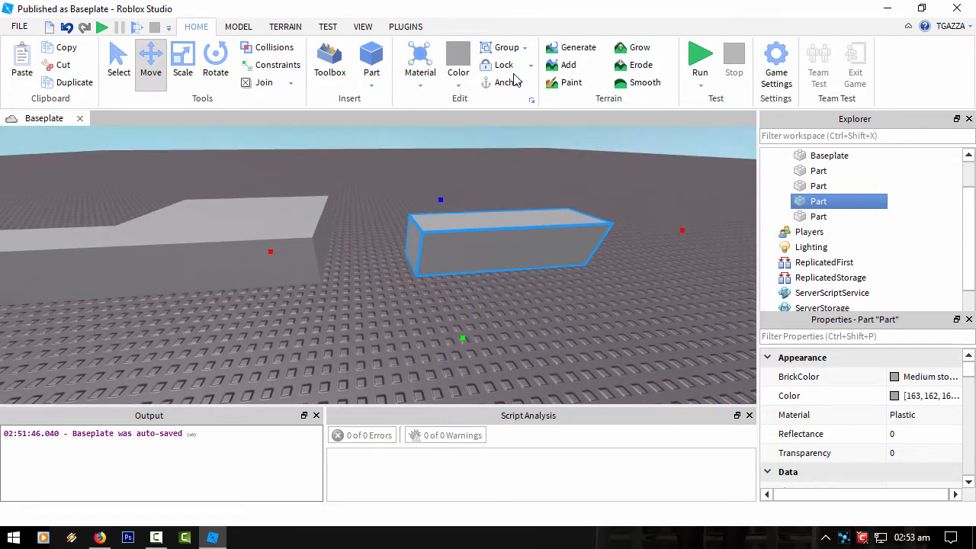
- Apply a Hinge surface to the separated copy's end face that faces the middle bar
left_click(457, 83)
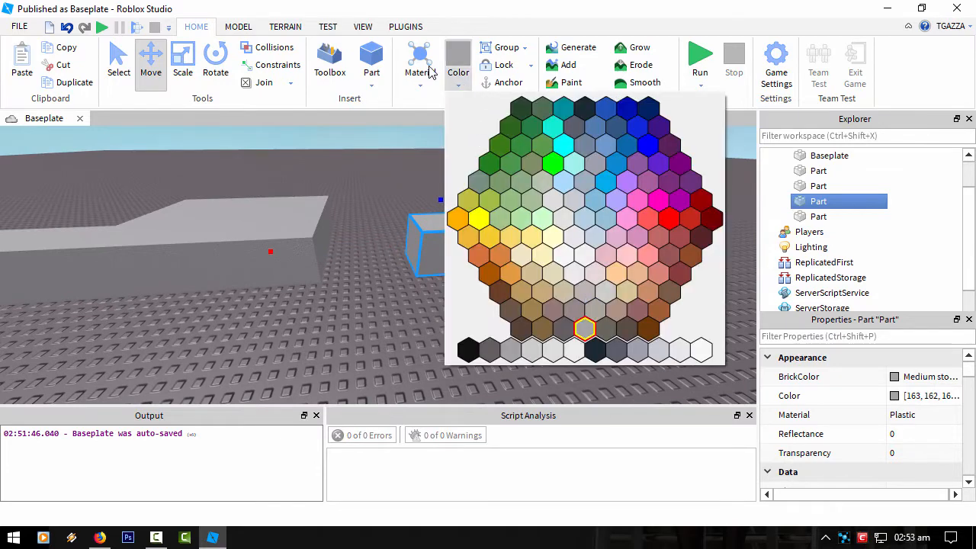
left_click(242, 29)
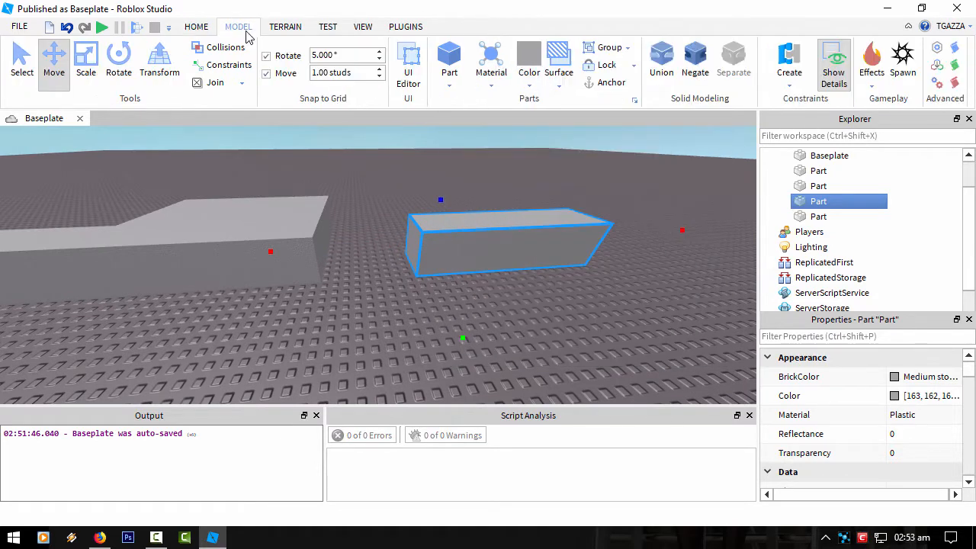
left_click(559, 77)
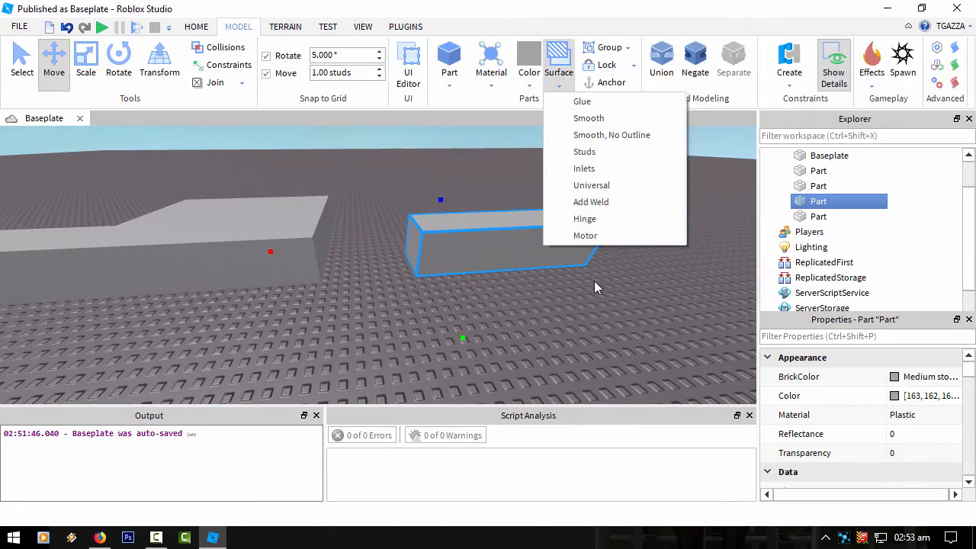
left_click(587, 219)
left_click(416, 251)
right_click_drag(430, 264, 359, 303)
- Move the copy at the opposite end outward and apply a Hinge surface to its inner end face
left_click(53, 61)
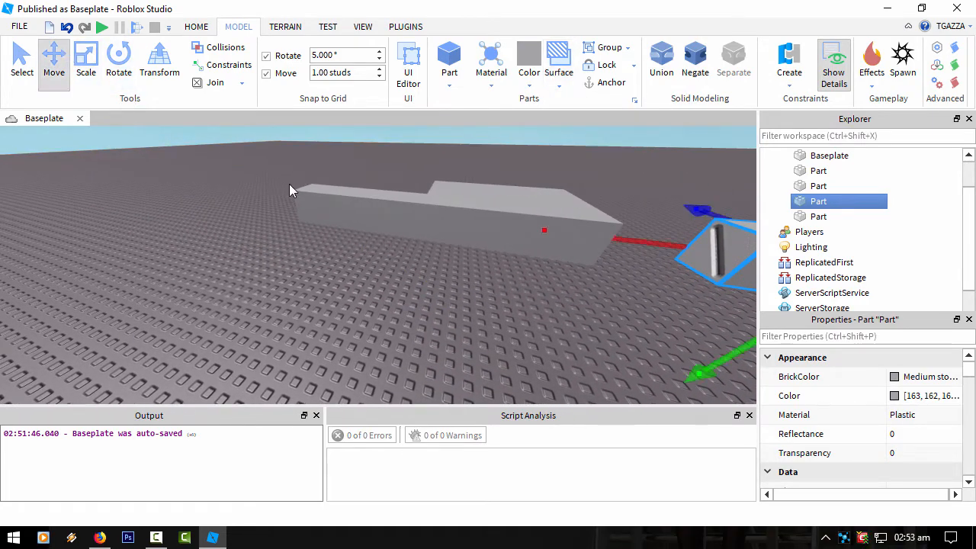
left_click(375, 224)
left_click(515, 221, "ctrl")
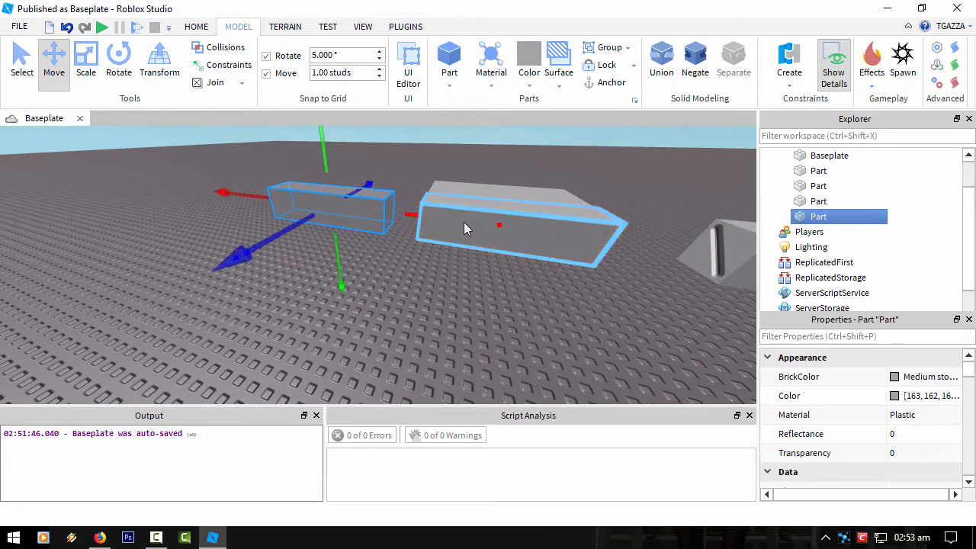
left_click(464, 222, "ctrl")
right_click_drag(463, 222, 381, 207)
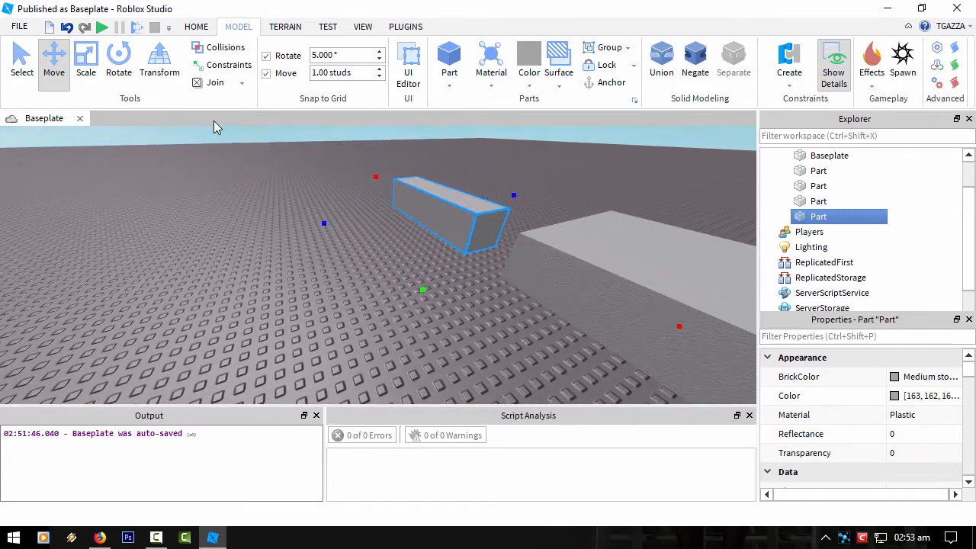
left_click(559, 69)
left_click(600, 200)
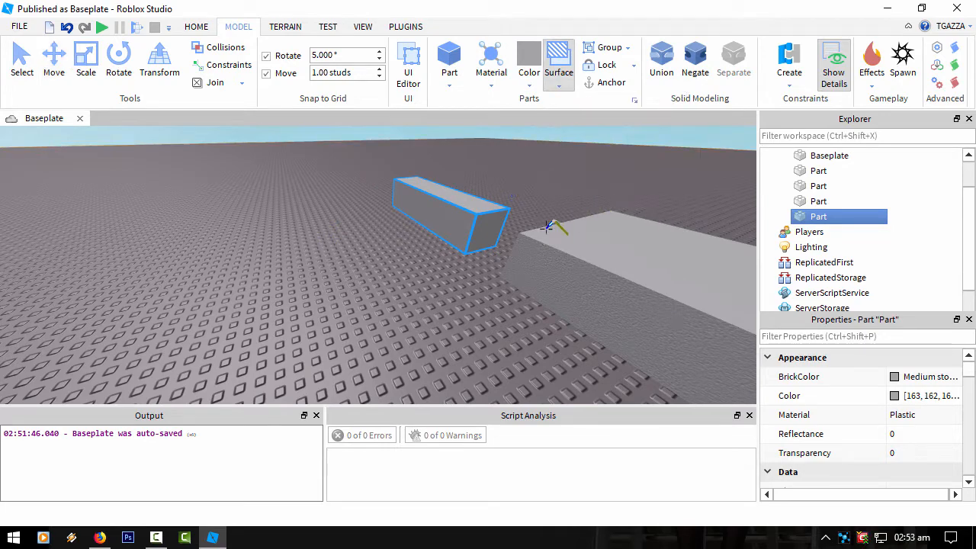
left_click(488, 229)
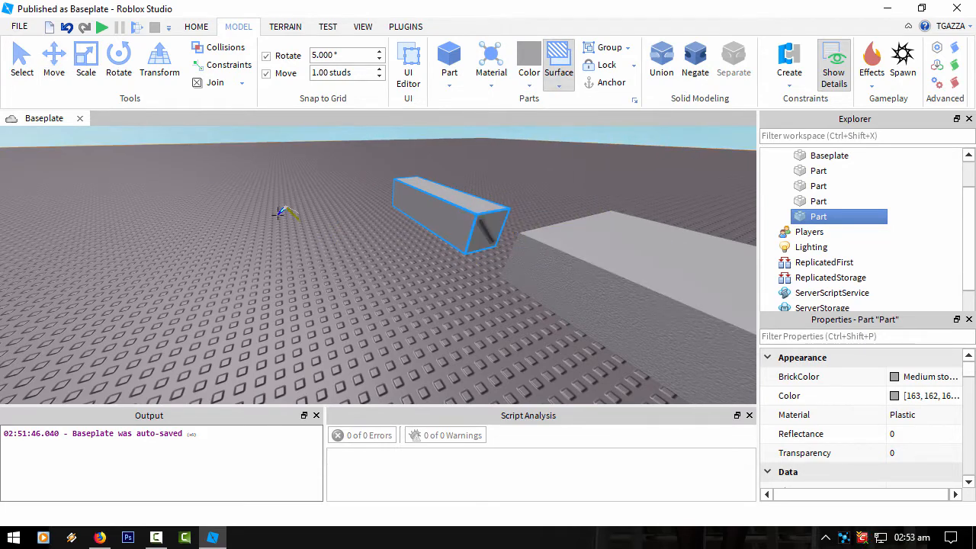
- Move the newly hinged copy back in until it touches the middle bar's end
left_click(54, 61)
right_click_drag(189, 179, 270, 201)
left_click_drag(283, 219, 329, 222)
right_click_drag(383, 273, 418, 214)
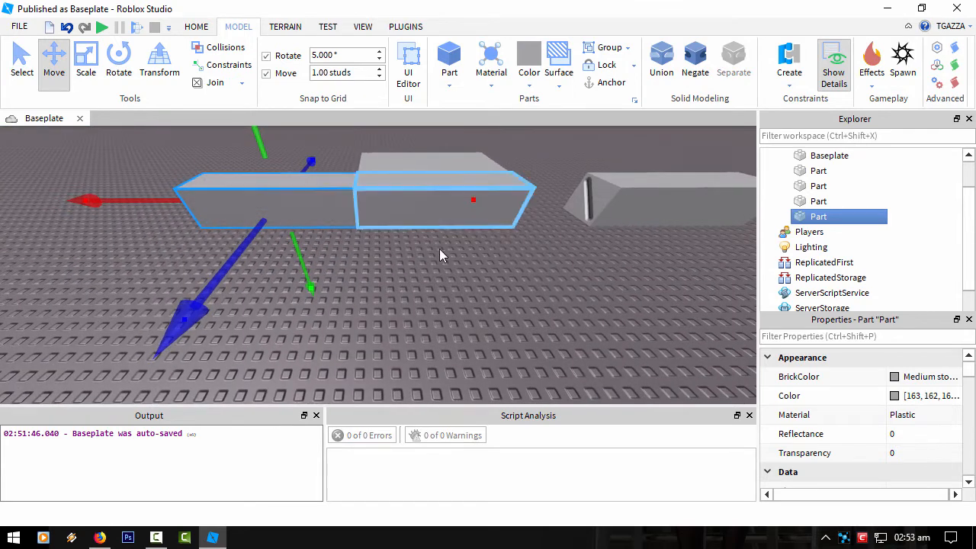
- Scale the middle bar shorter from both ends so it is narrower than the part behind it
left_click(499, 217)
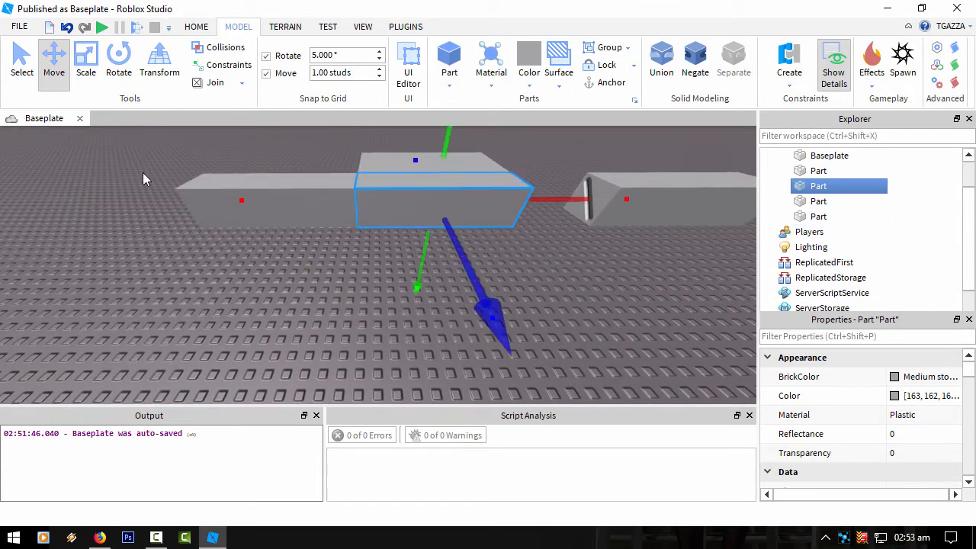
left_click(85, 61)
left_click(256, 205)
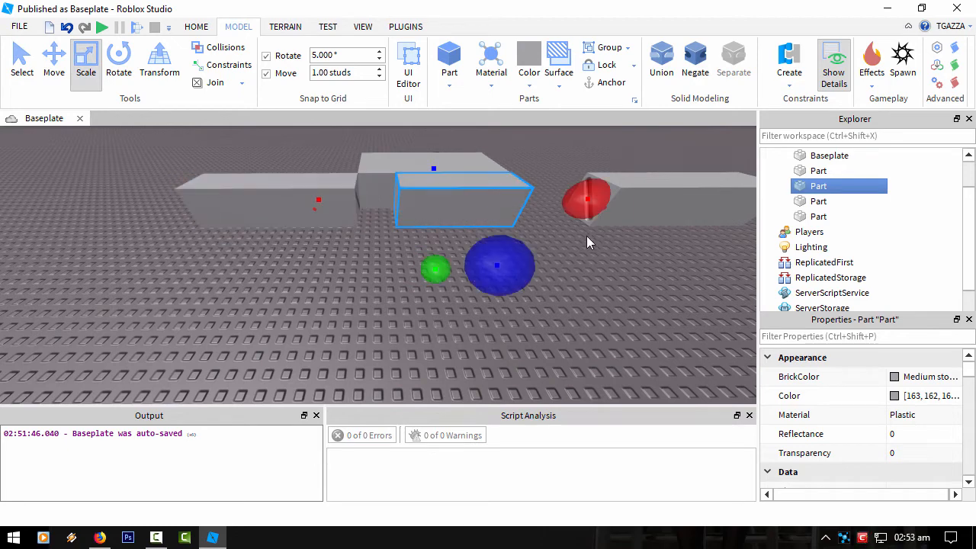
left_click_drag(602, 200, 566, 200)
- Move both hinged side bars in against the ends of the shortened middle bar and clear the selection
left_click(614, 213)
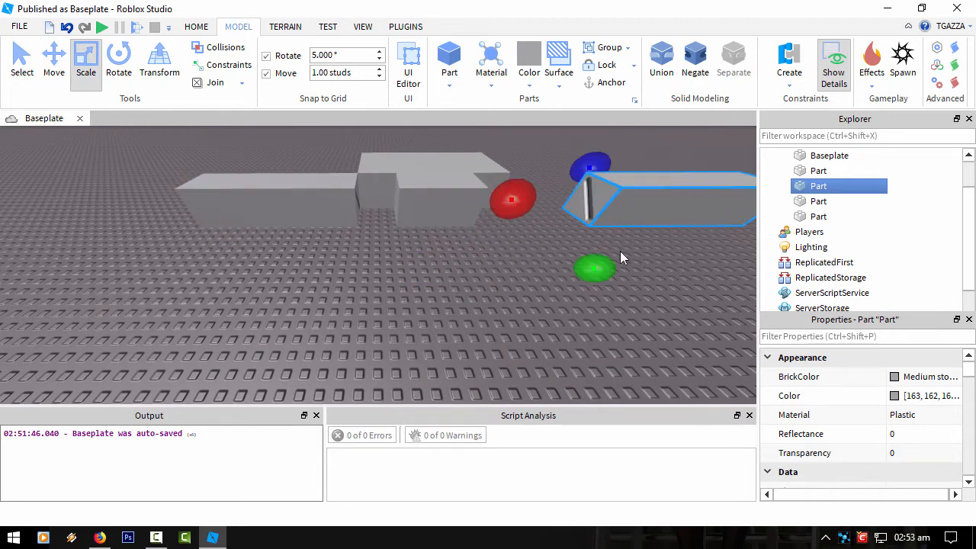
left_click(54, 61)
left_click_drag(539, 205, 357, 203)
left_click(305, 215)
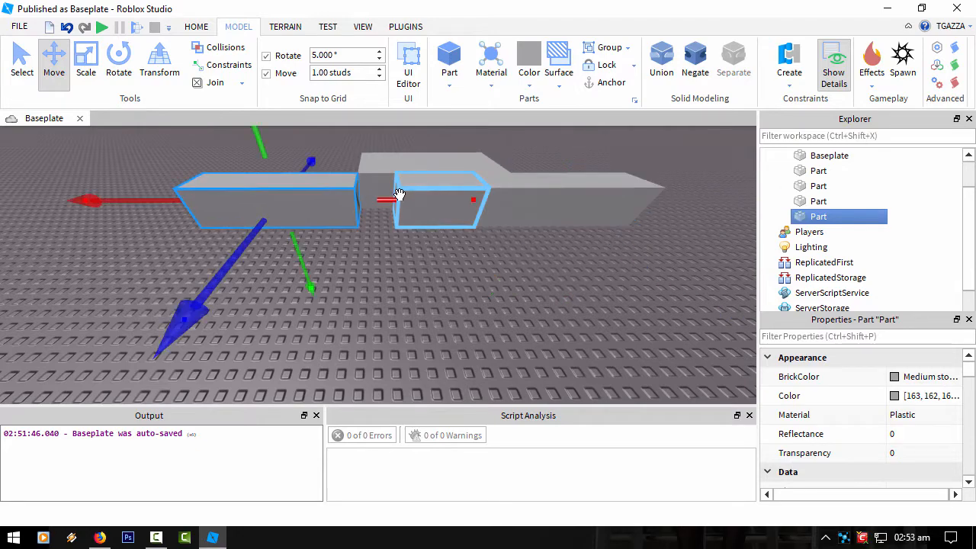
left_click(441, 200, "ctrl")
left_click(428, 289)
- Insert a new part on the baseplate in front of the hinged assembly
scroll(428, 289, "down", 5)
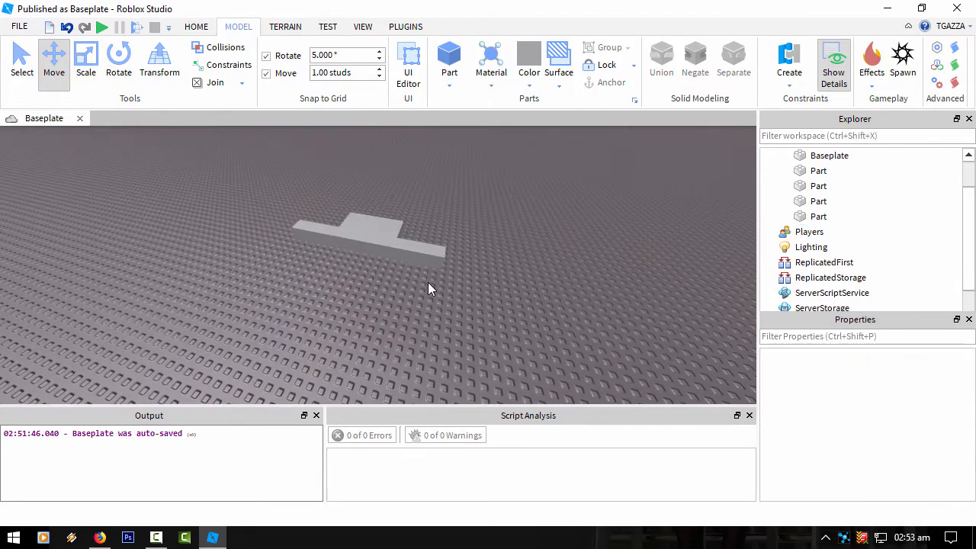
middle_click_drag(428, 288, 361, 337)
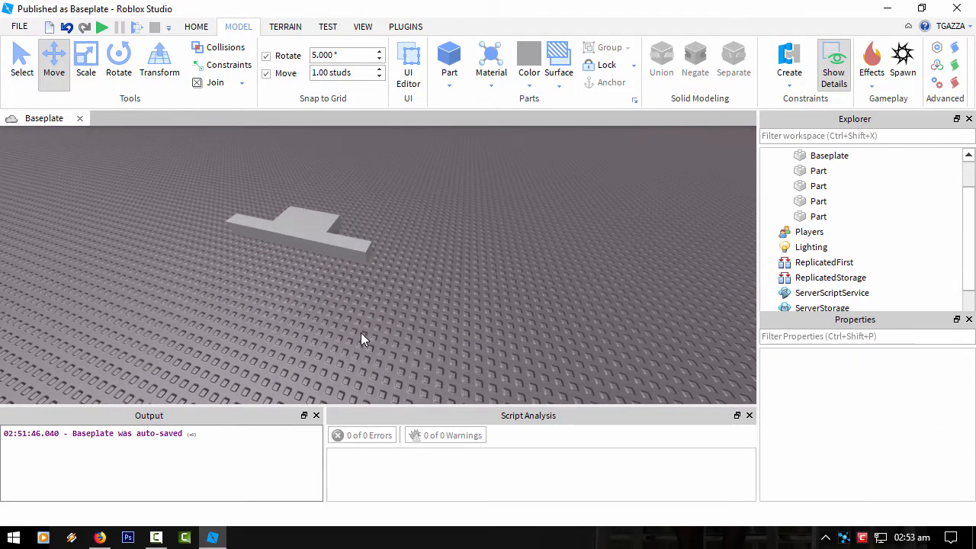
right_click(361, 337)
left_click(392, 299)
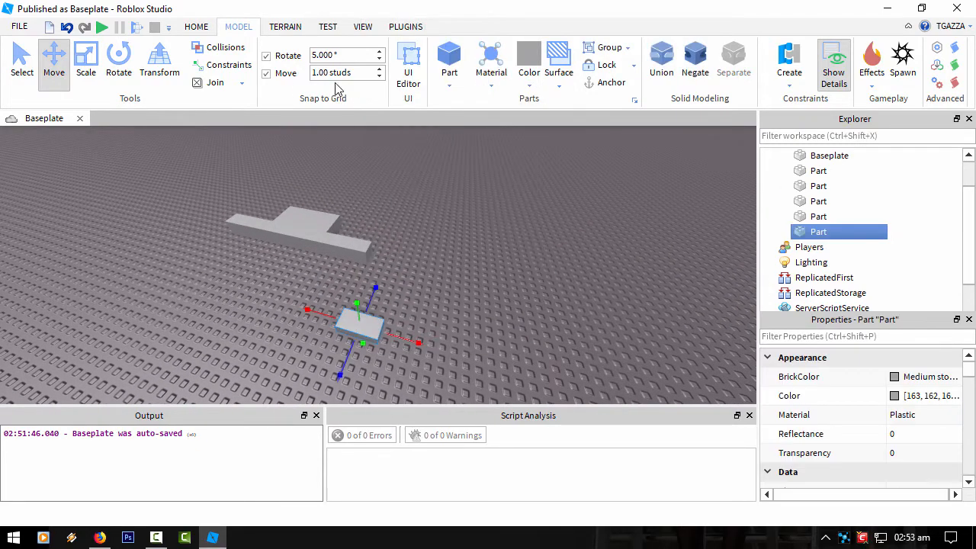
- Scale the new part to the width of the bars and place it on top of a side bar's outer end
left_click(195, 27)
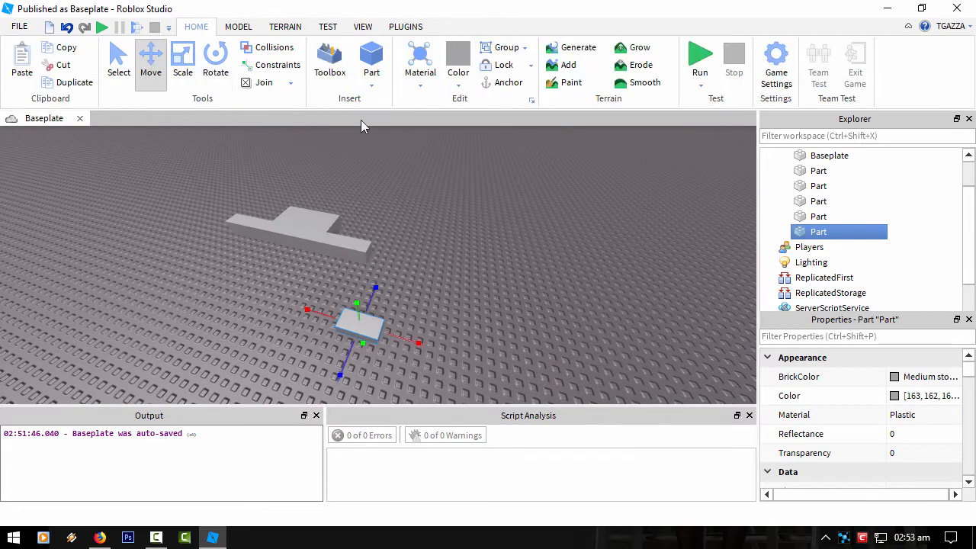
left_click(183, 63)
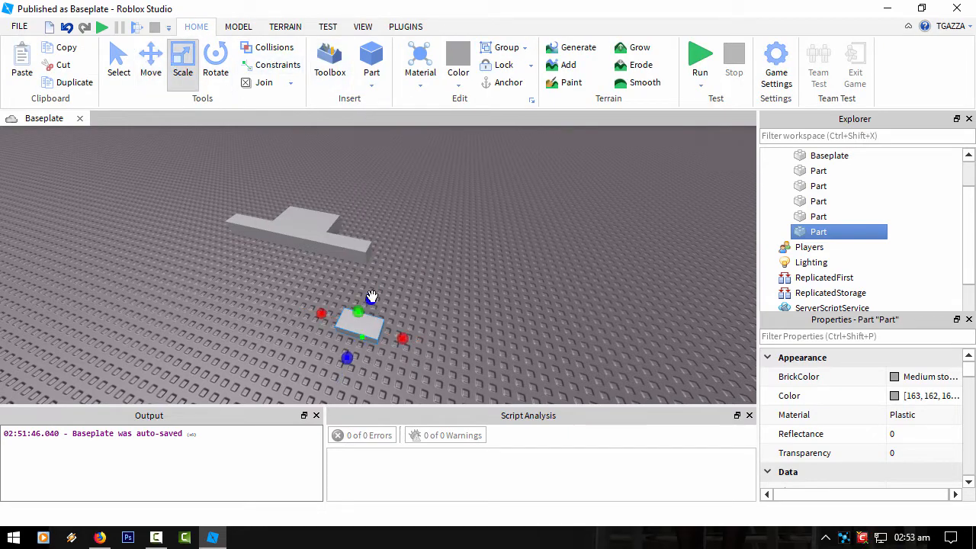
left_click_drag(372, 297, 412, 318)
right_click_drag(413, 318, 411, 327)
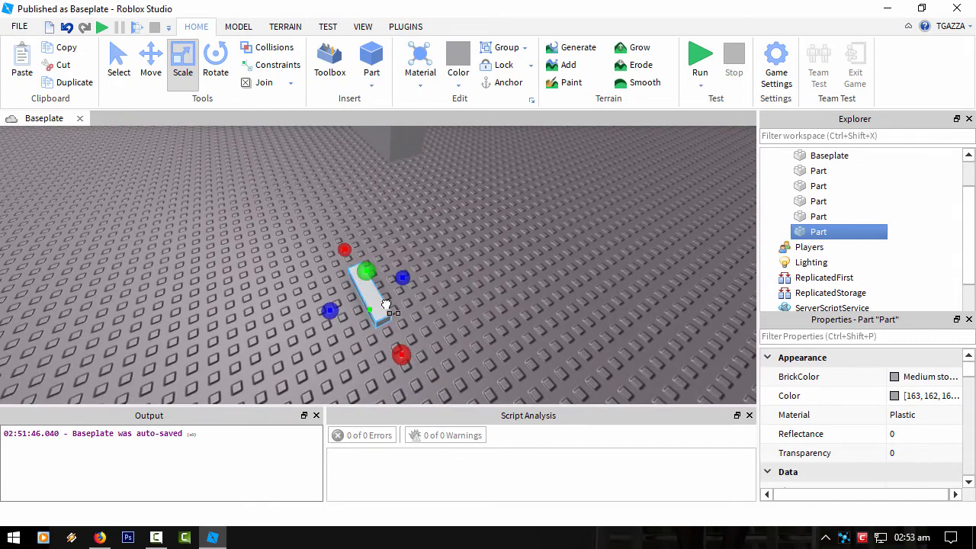
right_click_drag(386, 305, 416, 317)
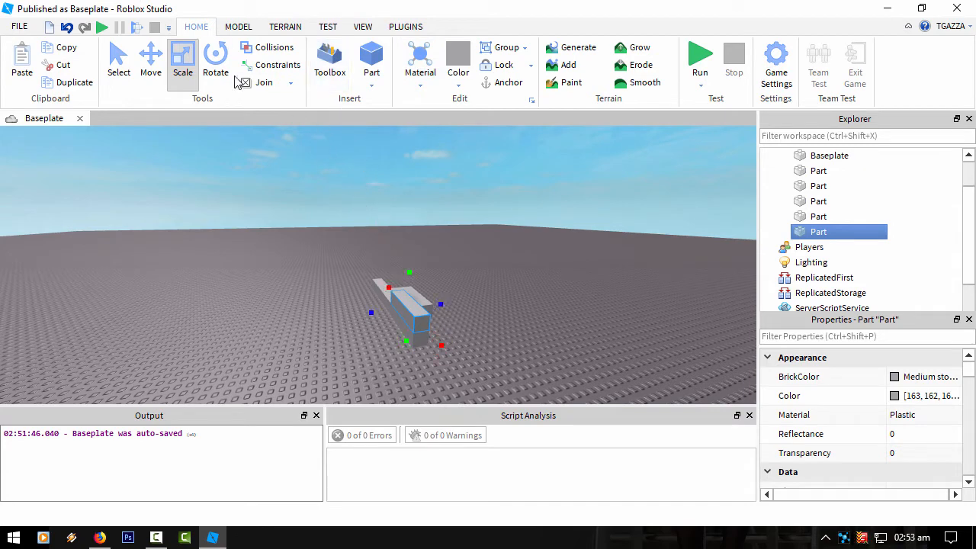
- Set the move snap increment to 0.2 studs and scale the part into a thin, upright panel
left_click(238, 27)
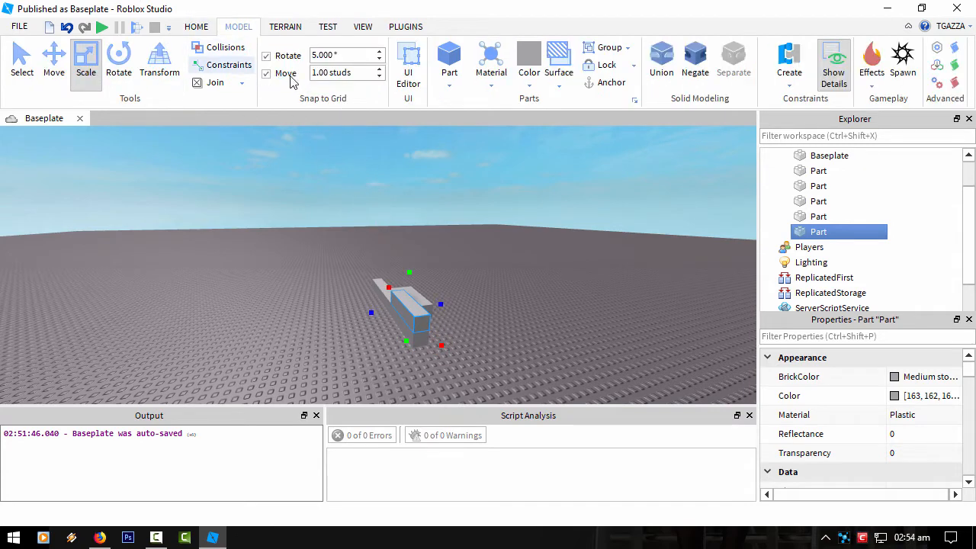
left_click(379, 76)
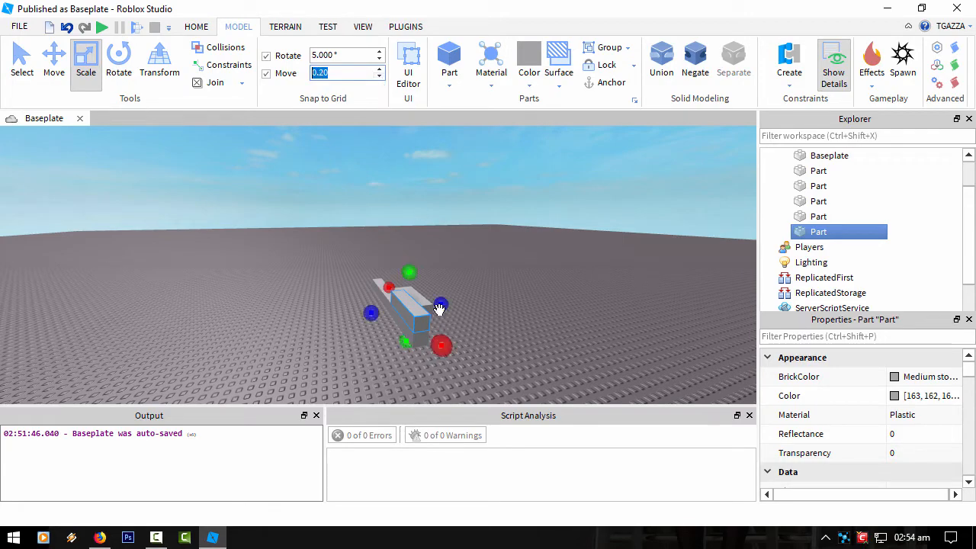
left_click_drag(439, 309, 430, 308)
right_click_drag(433, 334, 433, 334)
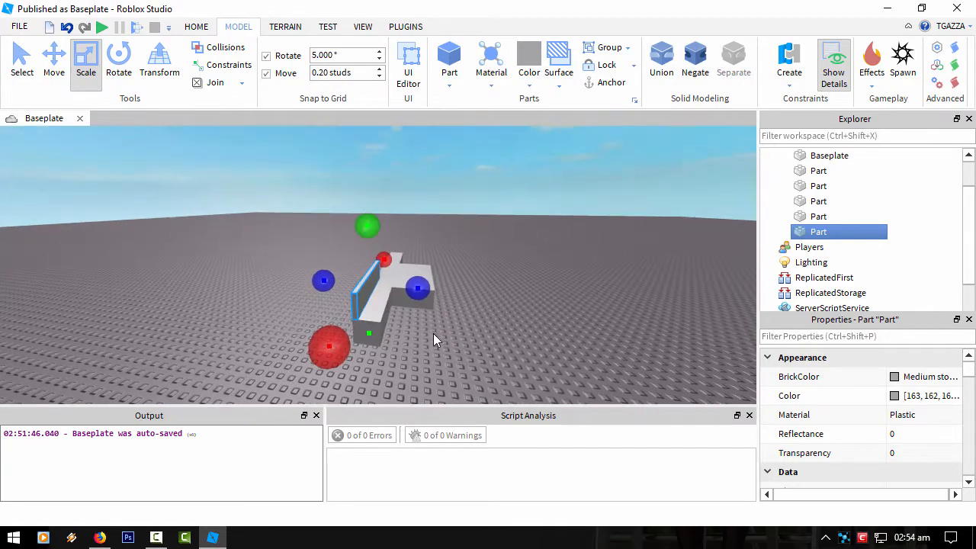
left_click_drag(366, 224, 368, 160)
right_click_drag(330, 269, 330, 269)
- Set the panel's Size property to 4, 3, 0.2
scroll(885, 443, "down", 5)
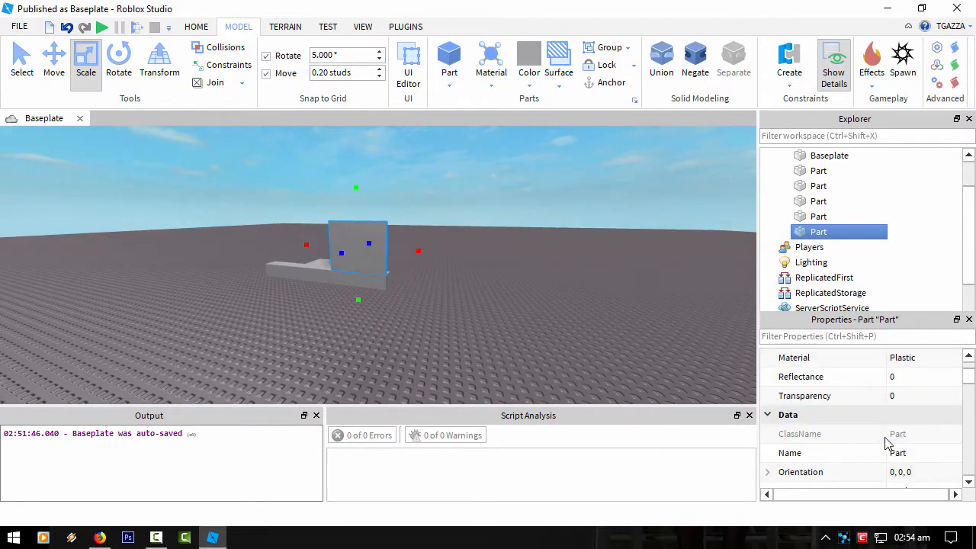
scroll(885, 449, "down", 4)
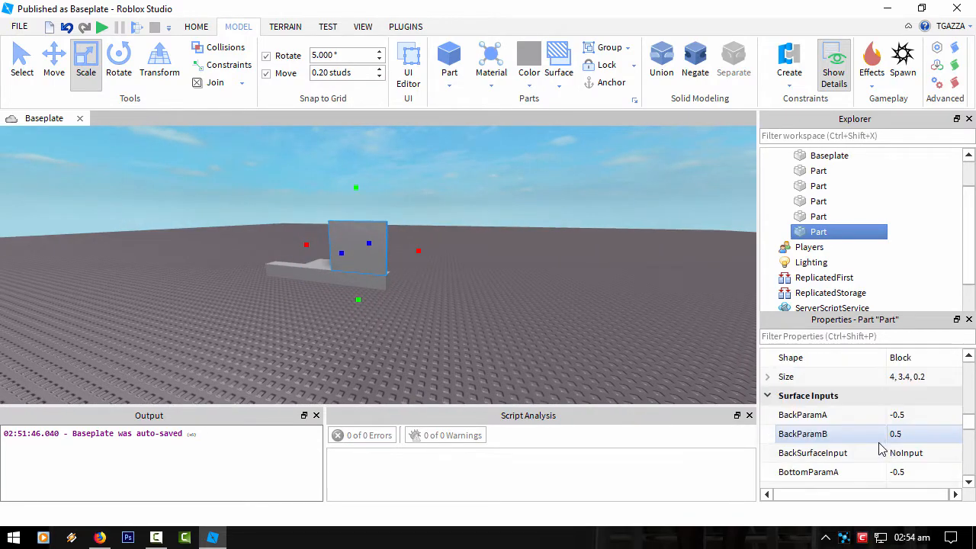
scroll(900, 444, "up", 1)
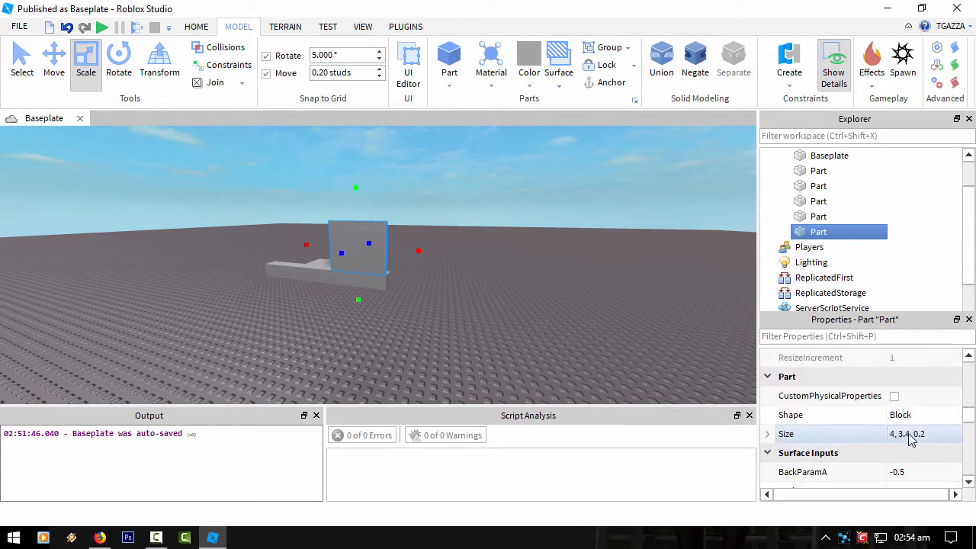
left_click(911, 440)
left_click(905, 434)
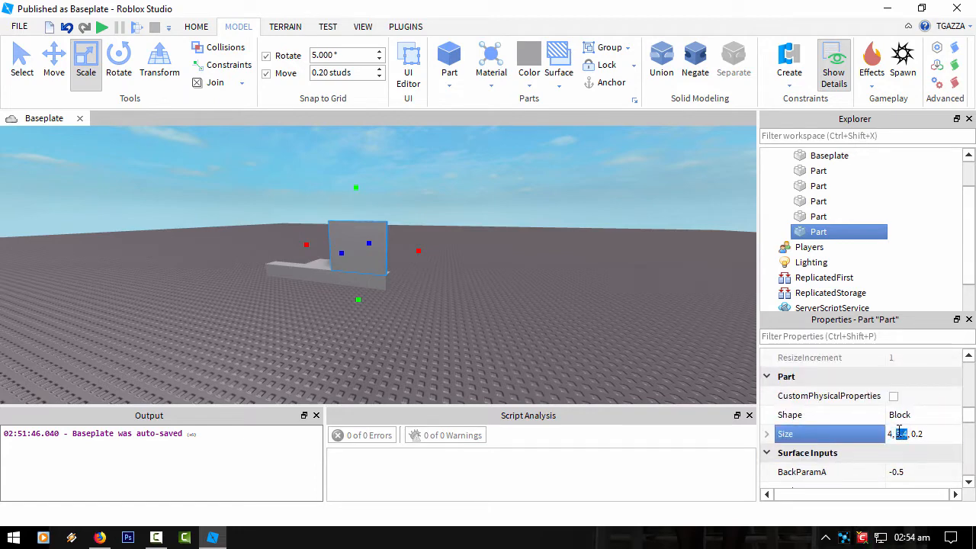
type("3")
key("Return")
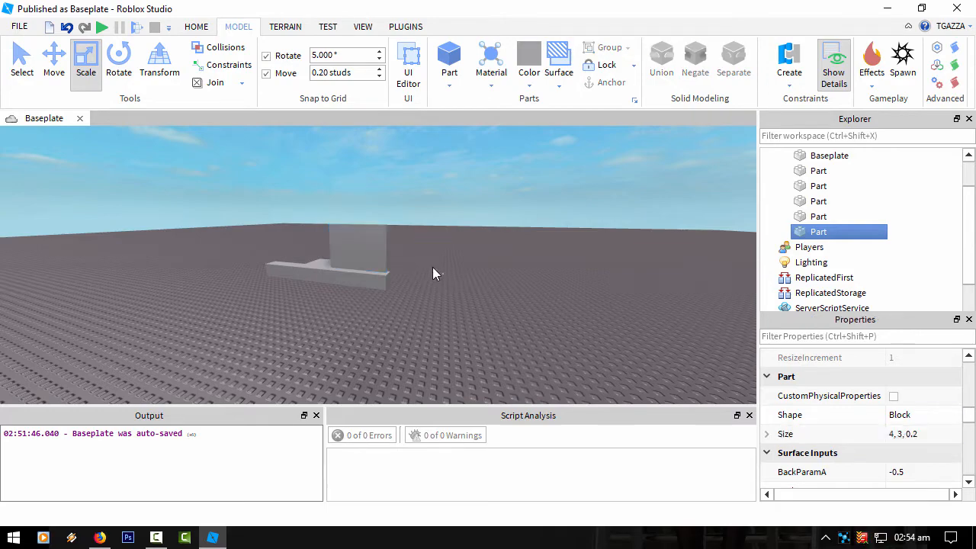
- Reposition the thin panel on the side bar so it lines up with the bar's outer end and edge
left_click(432, 267)
scroll(432, 282, "up", 5)
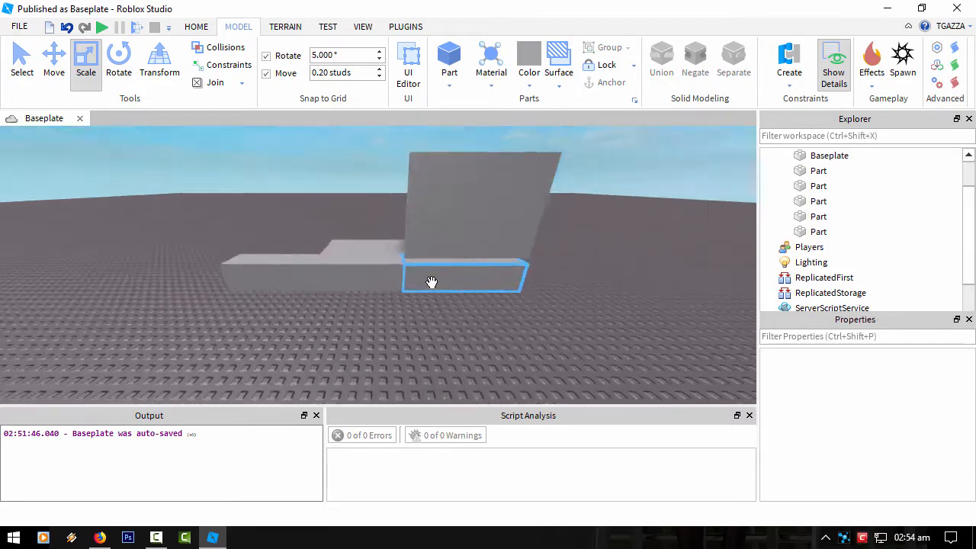
right_click_drag(432, 282, 434, 279)
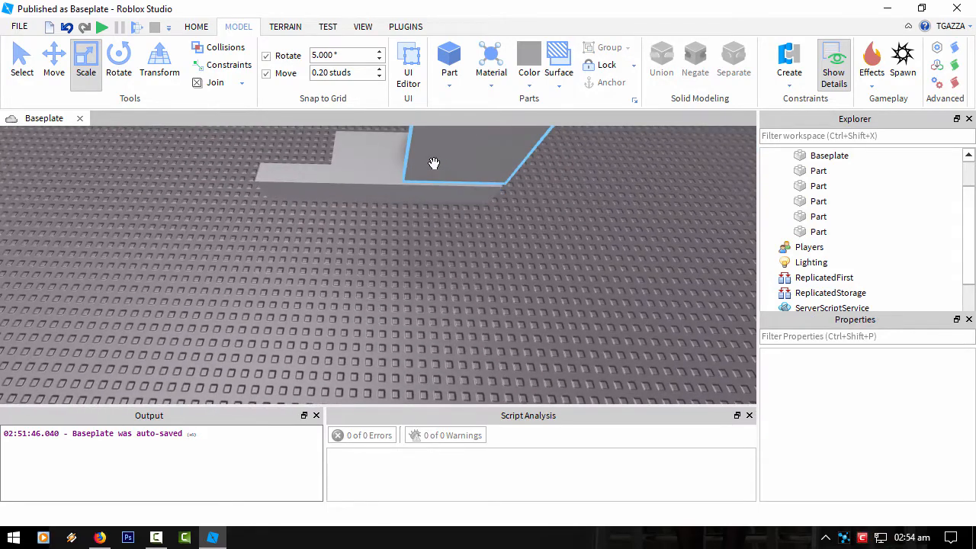
left_click(457, 173)
left_click_drag(457, 174, 524, 176)
right_click_drag(478, 250, 279, 255)
left_click_drag(357, 257, 443, 196)
left_click(442, 195)
right_click_drag(443, 195, 293, 218)
scroll(395, 246, "down", 5)
left_click(293, 217)
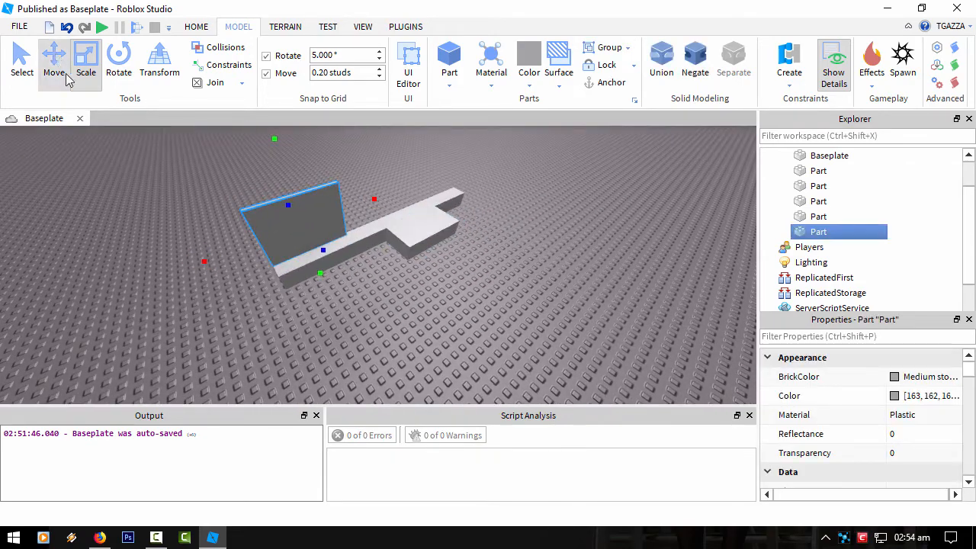
- Lift the panel clear of the side bar and apply the Weld surface to its underside
left_click(53, 61)
right_click_drag(229, 282, 433, 182)
left_click_drag(444, 168, 442, 115)
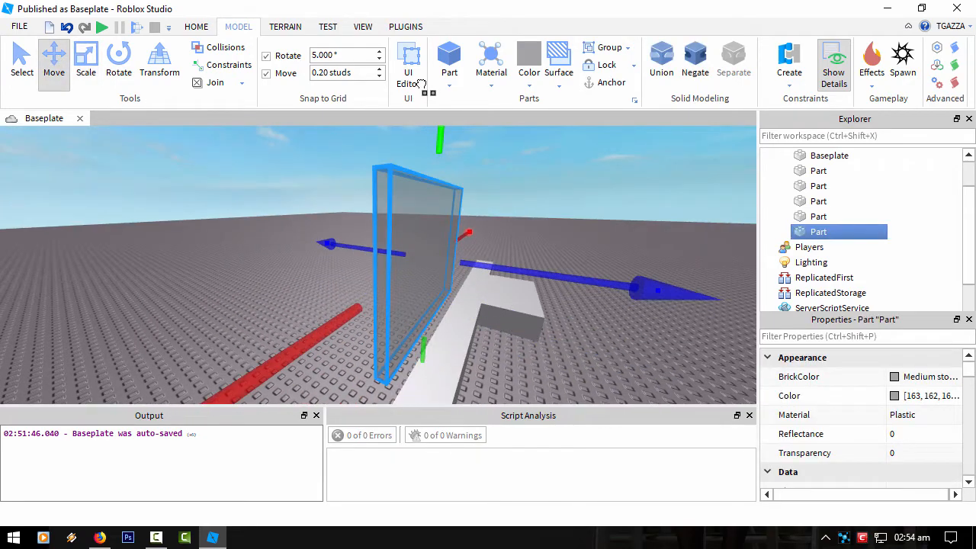
left_click(560, 85)
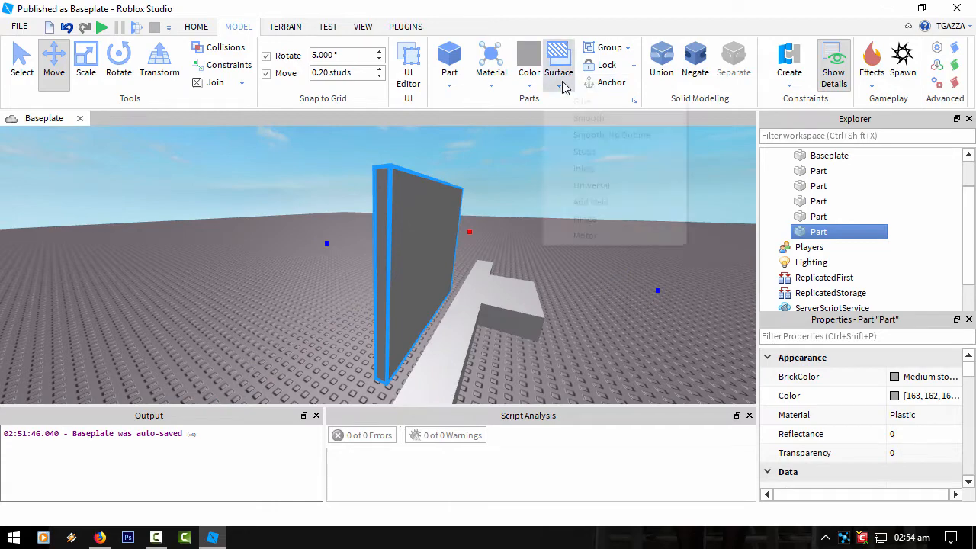
left_click(591, 203)
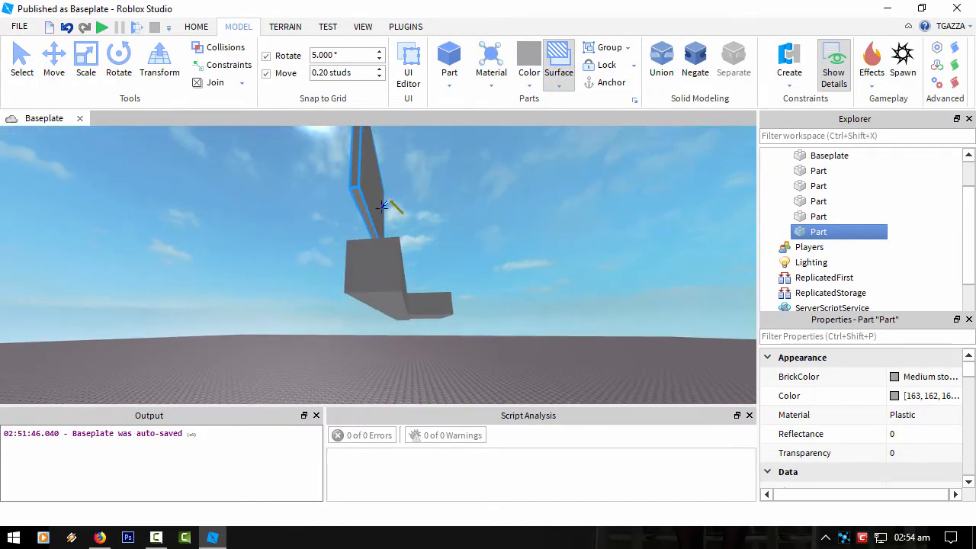
- Lower the panel back onto the side bar's top face
left_click(53, 61)
left_click_drag(369, 337, 367, 389)
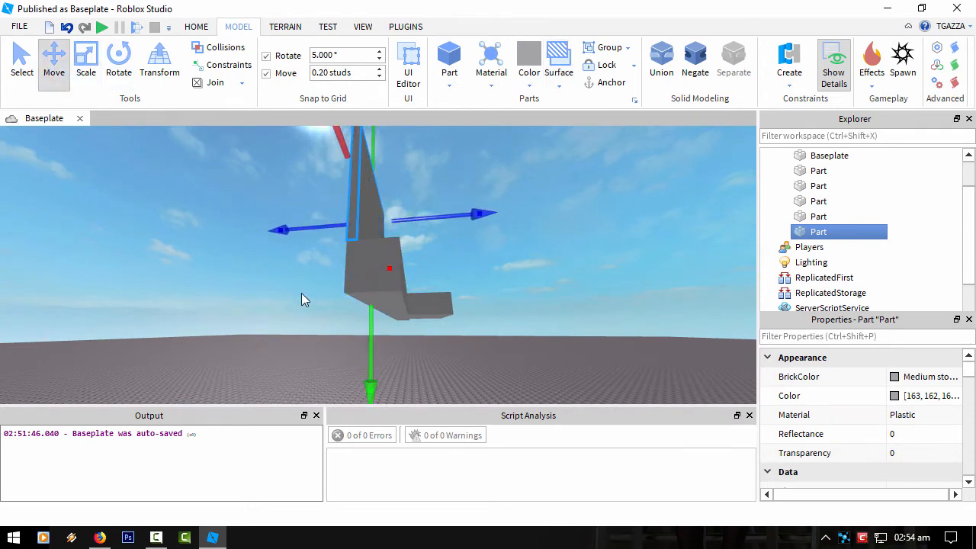
right_click_drag(301, 293, 301, 293)
key("ctrl+d")
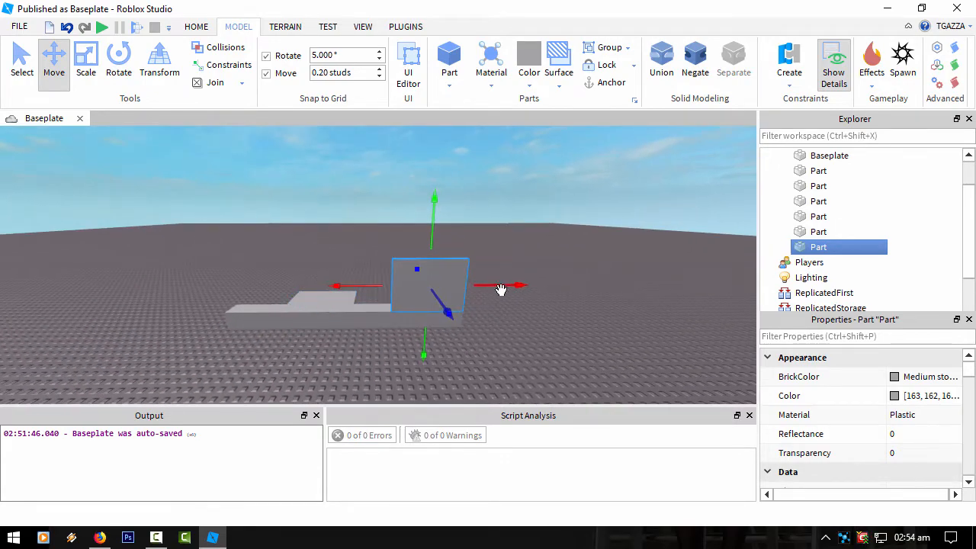
left_click(479, 334)
left_click(449, 285)
key("Delete")
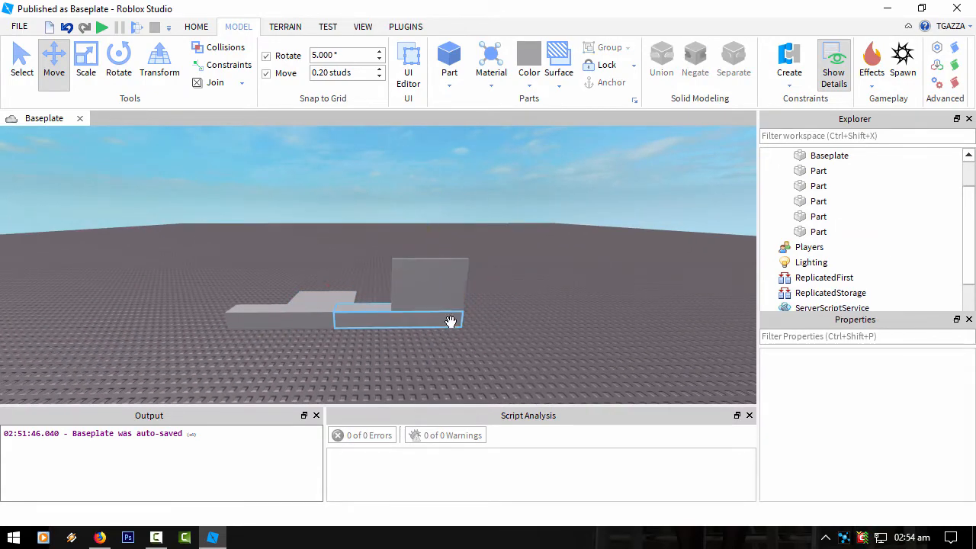
- Delete the side bar without a panel and duplicate the other side bar together with its panel
left_click(272, 315)
left_click_drag(465, 340, 350, 228)
key("ctrl+d")
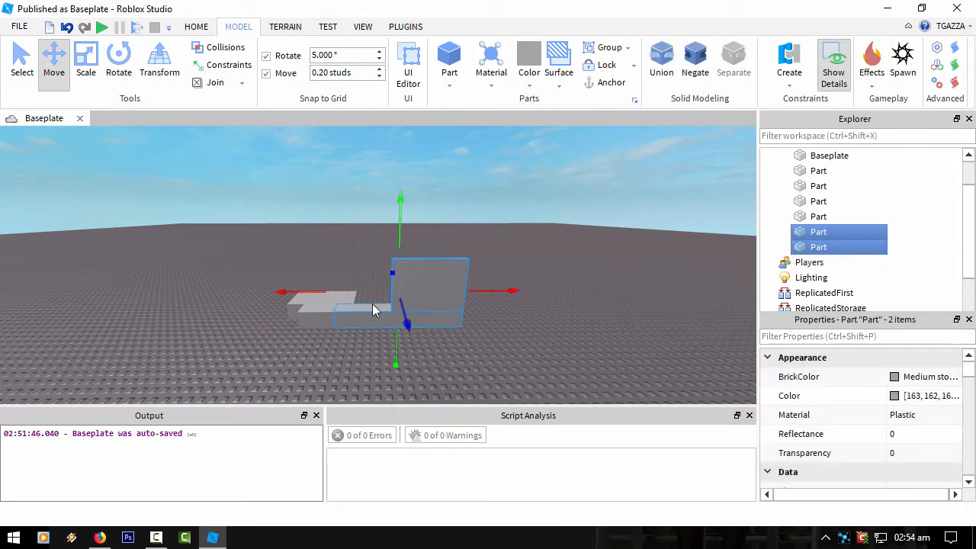
- Turn the copied bar and panel upside down and align them with the middle bar's free end, the panel hanging below
left_click_drag(377, 305, 447, 343)
key("t")
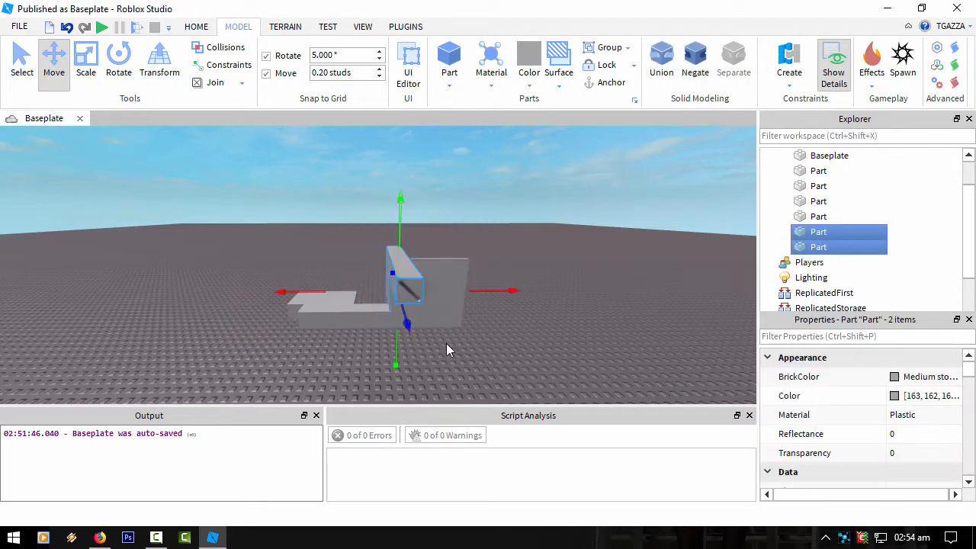
key("t")
left_click_drag(518, 293, 353, 292)
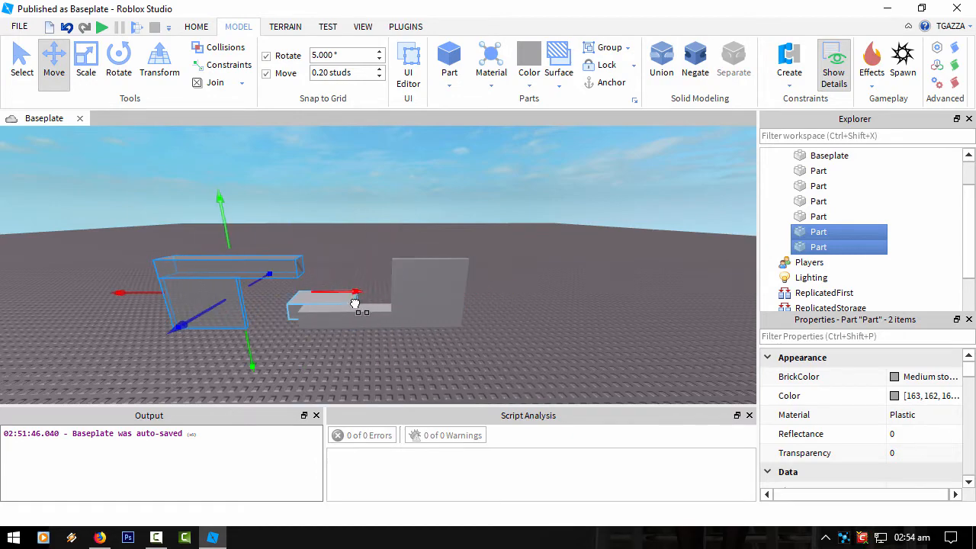
left_click_drag(220, 216, 231, 294)
key("f")
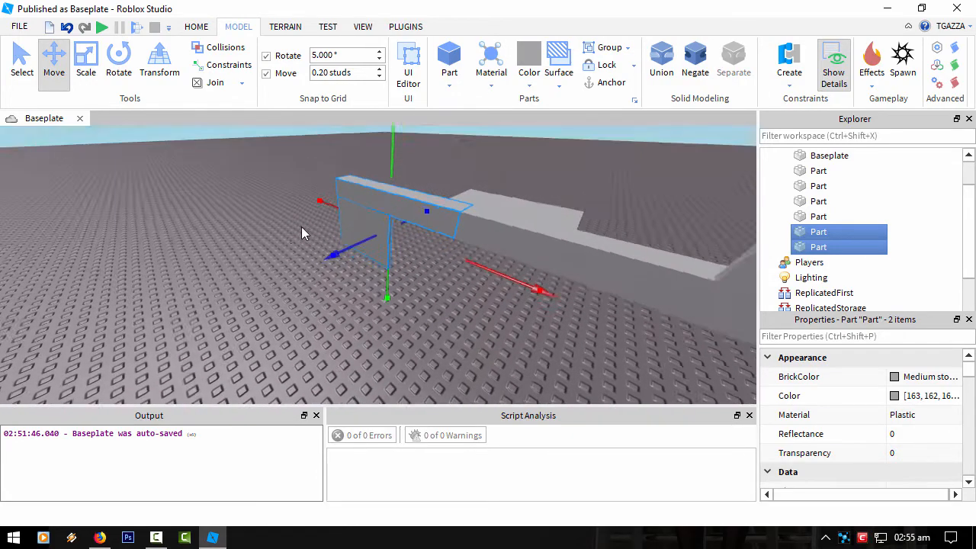
right_click_drag(301, 227, 300, 227)
- Raise the whole six-part assembly above the baseplate and clear the selection
left_click(310, 184)
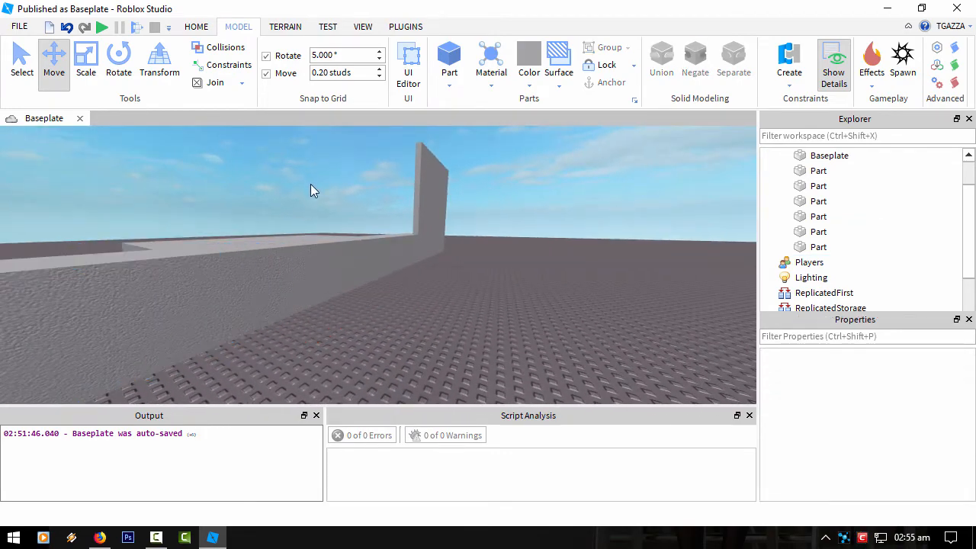
right_click_drag(310, 184, 344, 364)
left_click_drag(403, 403, 549, 161)
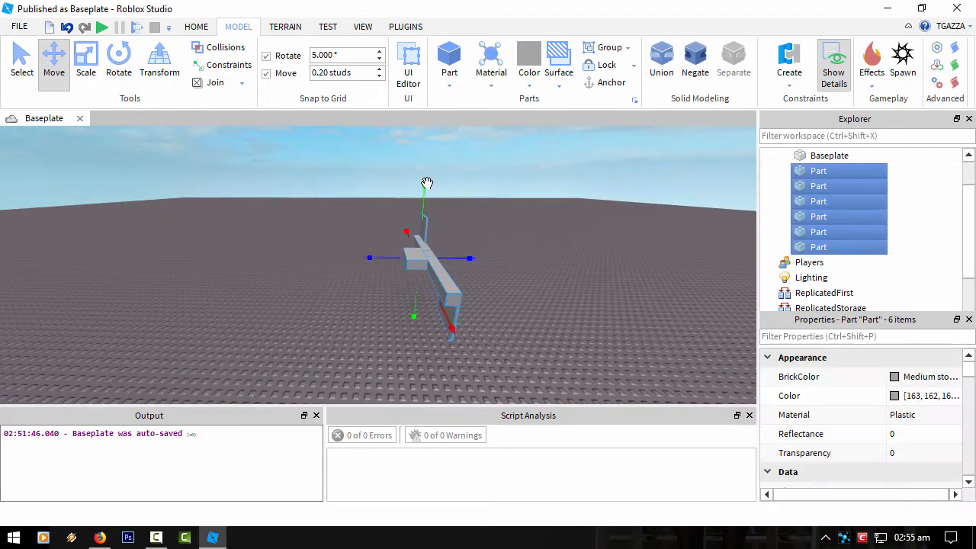
left_click_drag(428, 170, 420, 186)
right_click_drag(420, 185, 419, 178)
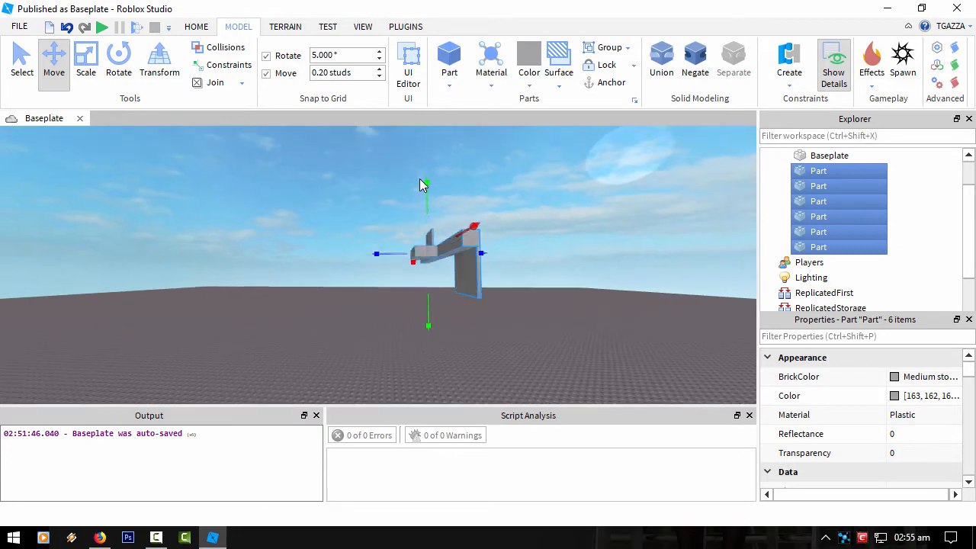
left_click(355, 271)
- Move the block behind the middle bar away from it, leaving a gap between the two
right_click_drag(355, 271, 315, 270)
left_click(316, 270)
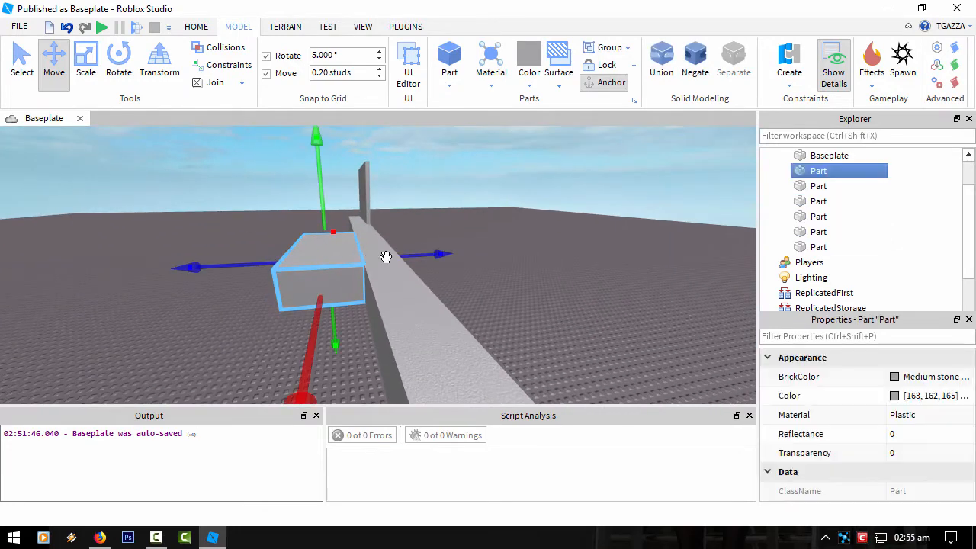
right_click_drag(428, 253, 360, 282)
scroll(357, 279, "down", 3)
scroll(359, 282, "up", 3)
scroll(359, 283, "down", 3)
scroll(359, 283, "up", 3)
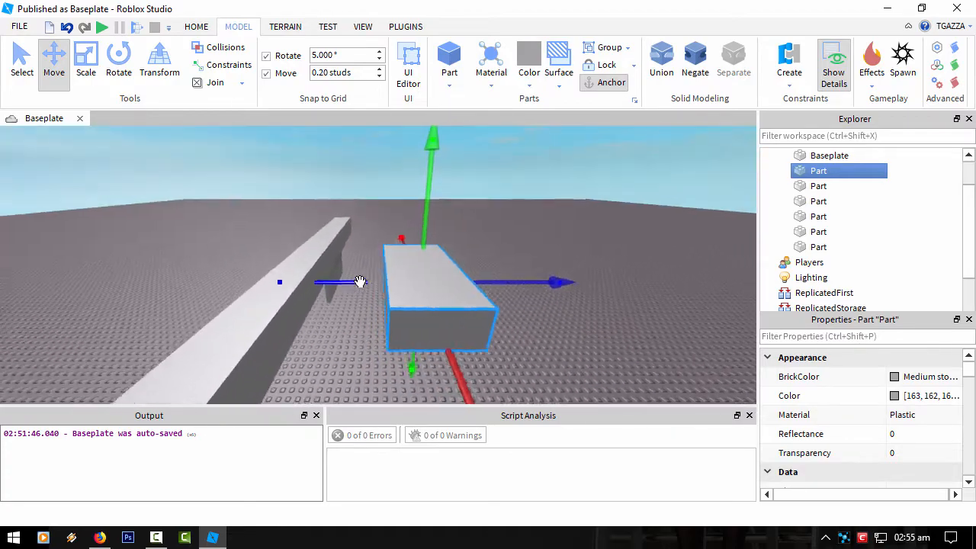
scroll(359, 283, "down", 2)
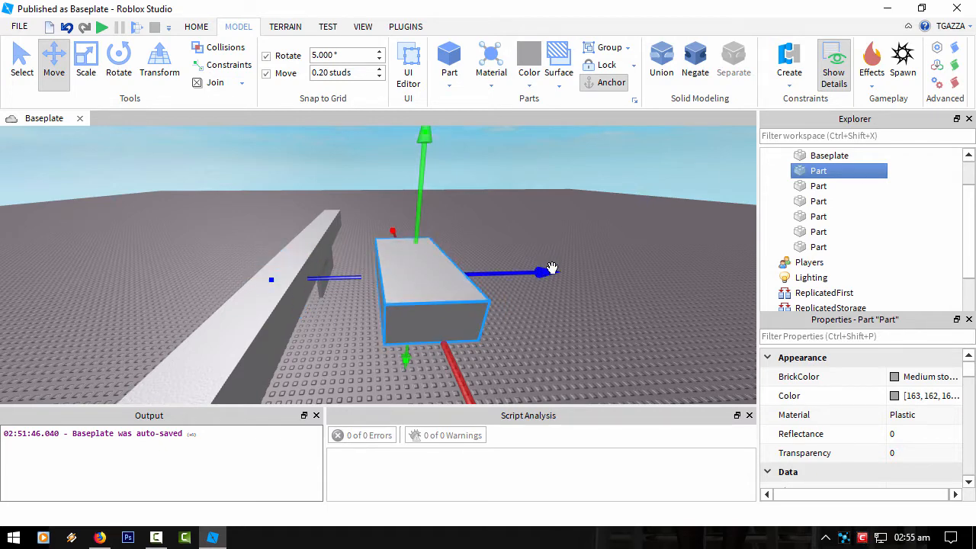
left_click_drag(546, 272, 545, 273)
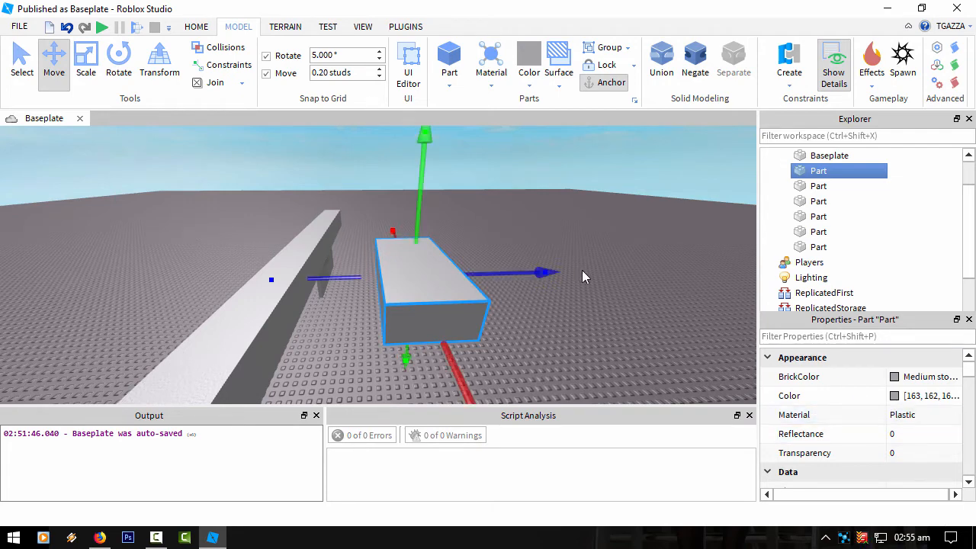
- Set the move snapping to 1 stud and connect the separate block to the middle bar with a hinge constraint
left_click(790, 65)
right_click_drag(438, 273, 409, 283)
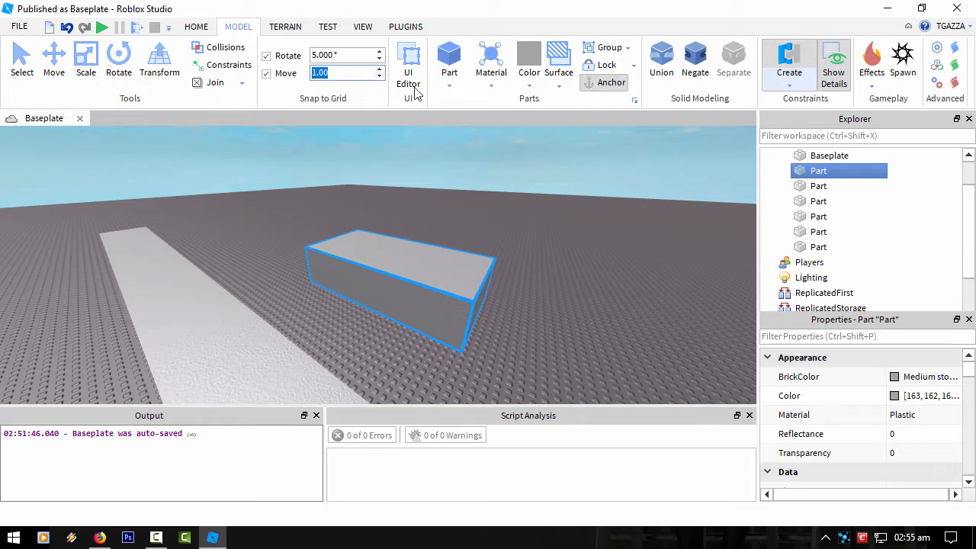
left_click(784, 67)
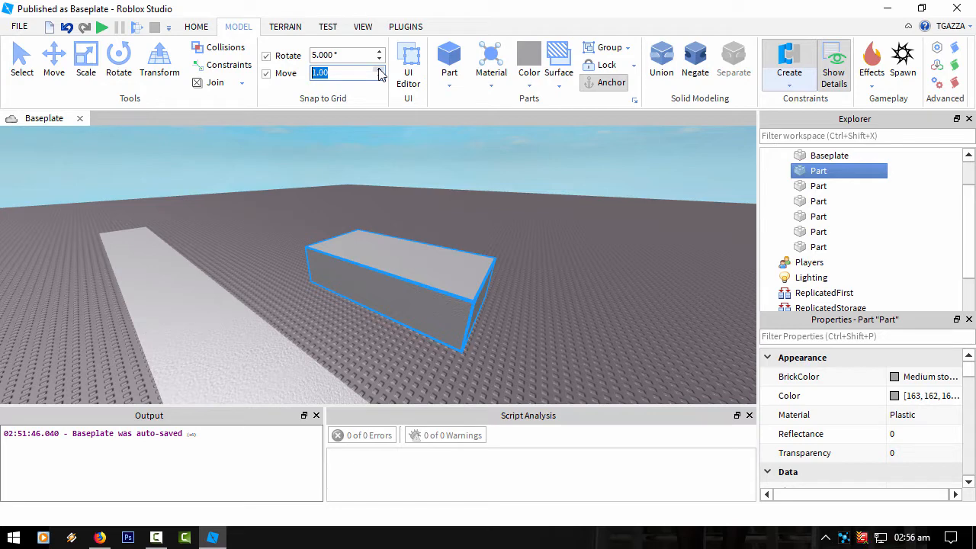
left_click(368, 292)
right_click_drag(392, 295, 525, 391)
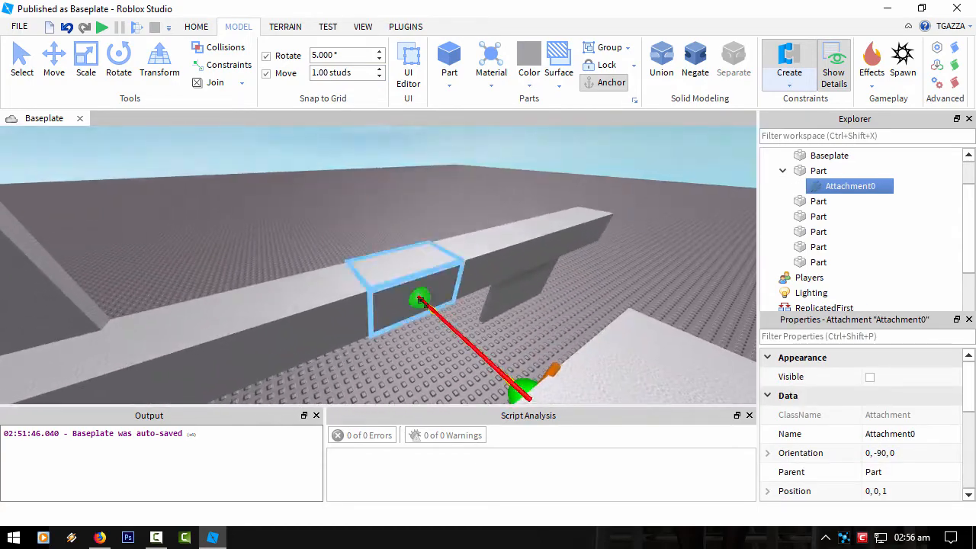
left_click(461, 384)
right_click_drag(461, 383, 546, 325)
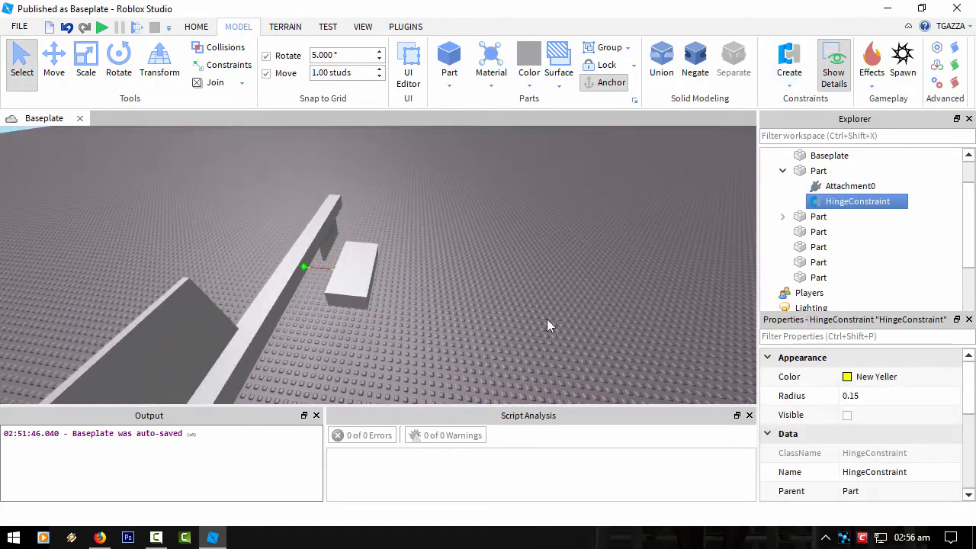
right_click_drag(496, 274, 465, 288)
- Check the separate block's Anchored property, then run the simulation and view the bar assembly from the front
left_click(819, 171)
scroll(839, 427, "down", 5)
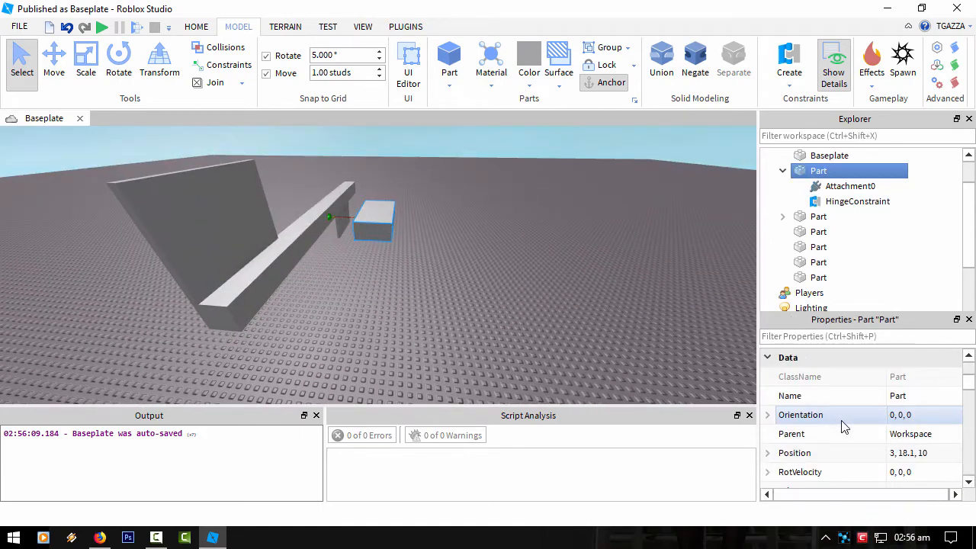
scroll(894, 467, "down", 3)
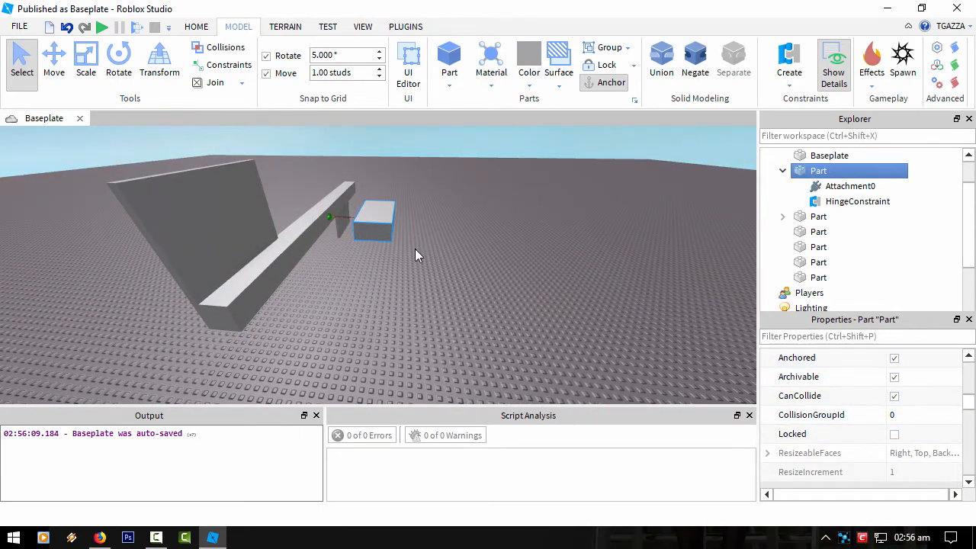
left_click(101, 27)
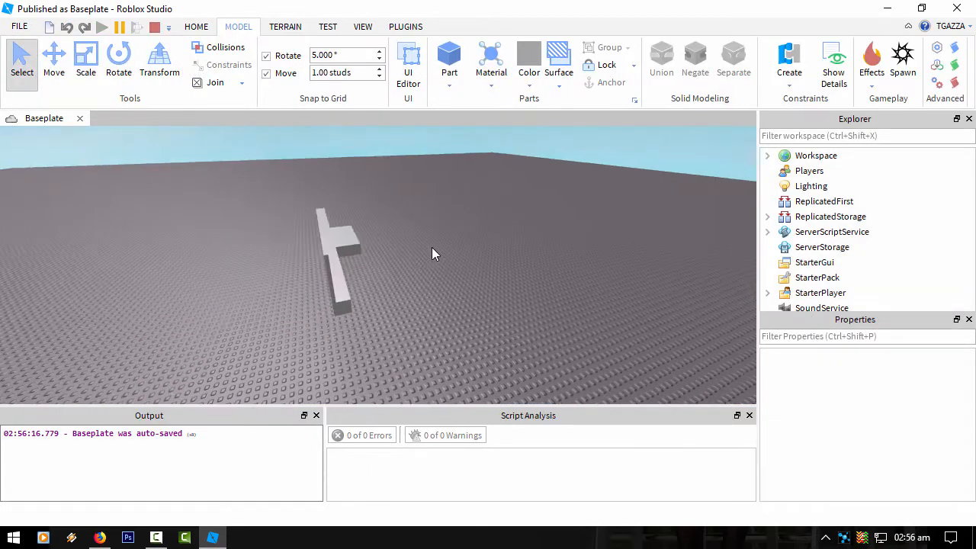
right_click_drag(433, 254, 425, 244)
scroll(412, 232, "up", 3)
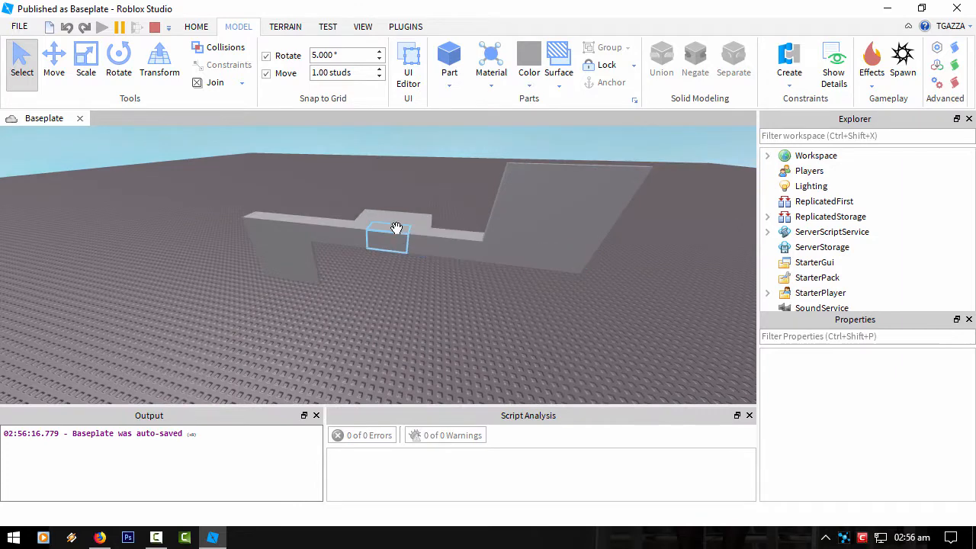
- Select the hinge constraint inside the separate block and set its ActuatorType to Motor
left_click(412, 219)
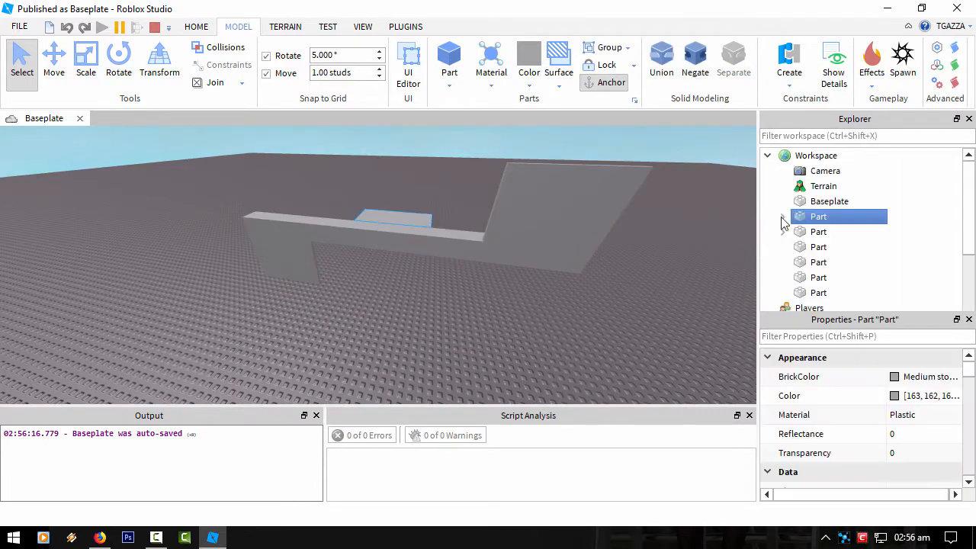
left_click(782, 218)
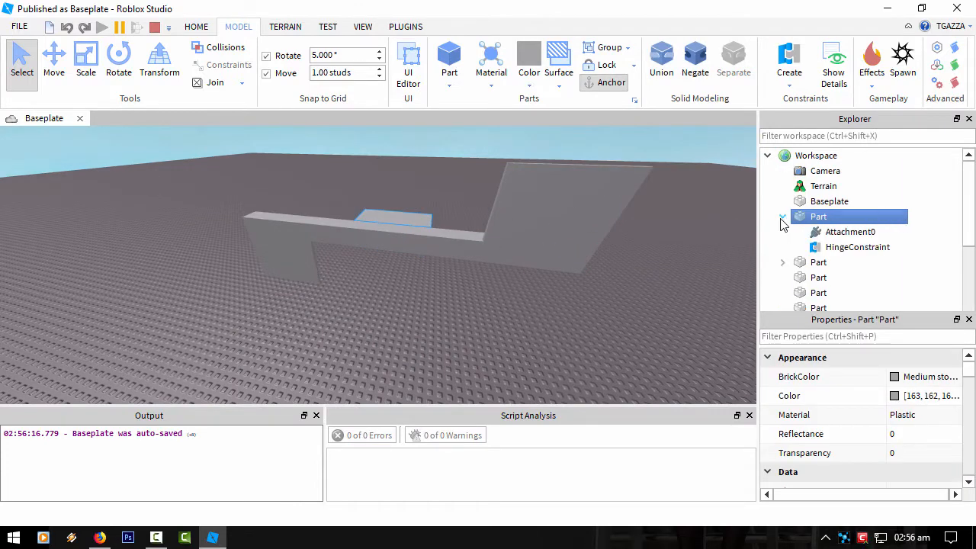
left_click(835, 245)
scroll(916, 432, "down", 4)
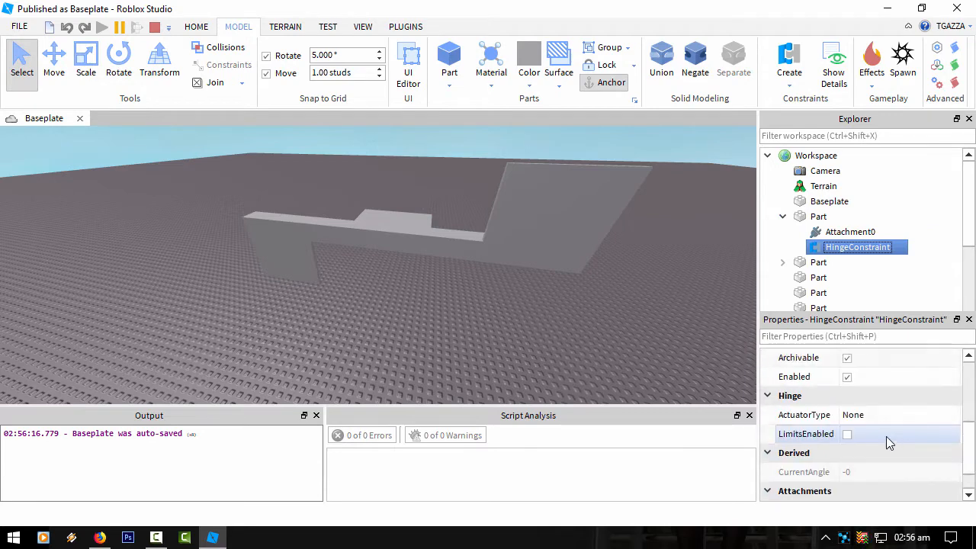
left_click(877, 418)
left_click(889, 418)
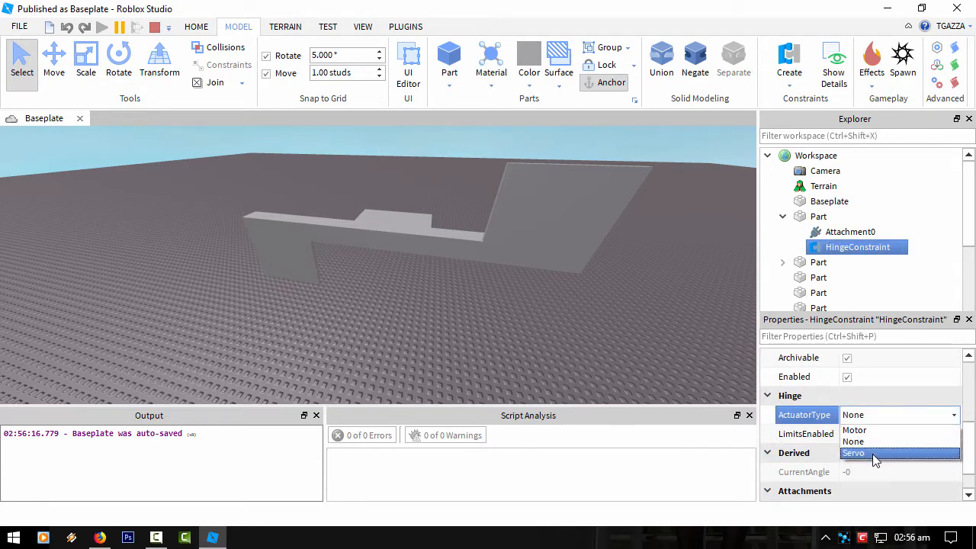
left_click(869, 431)
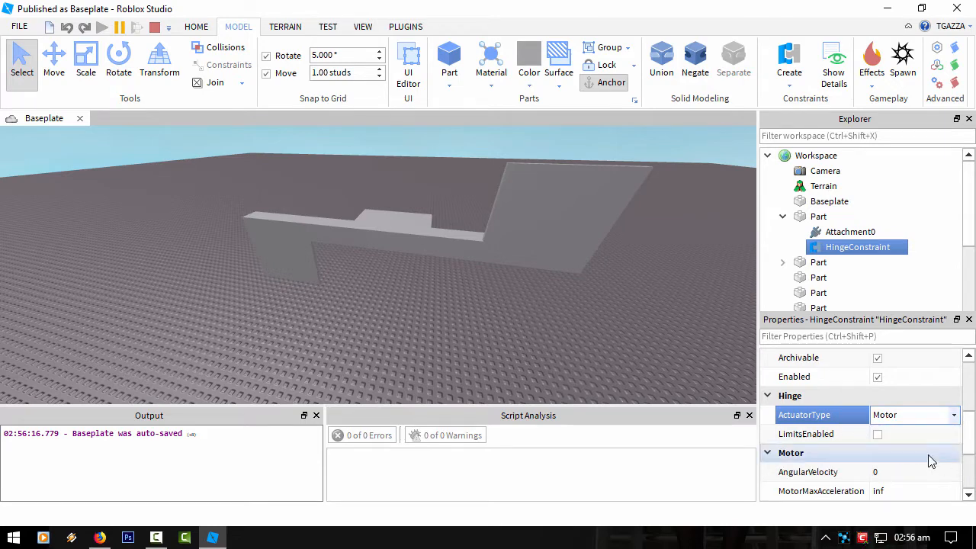
- Set the hinge motor's AngularVelocity to 250 and its MotorMaxTorque to 100
scroll(925, 450, "down", 1)
left_click(891, 415)
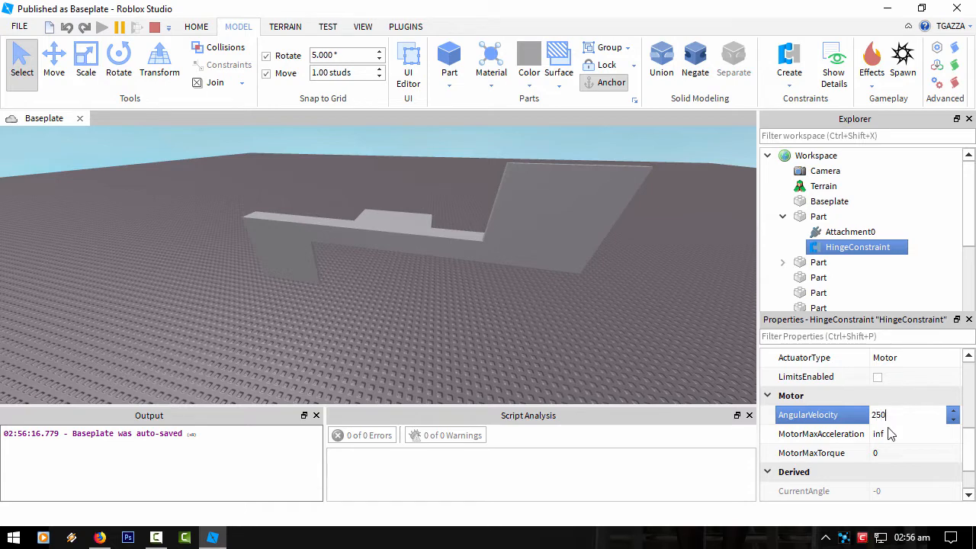
left_click(890, 453)
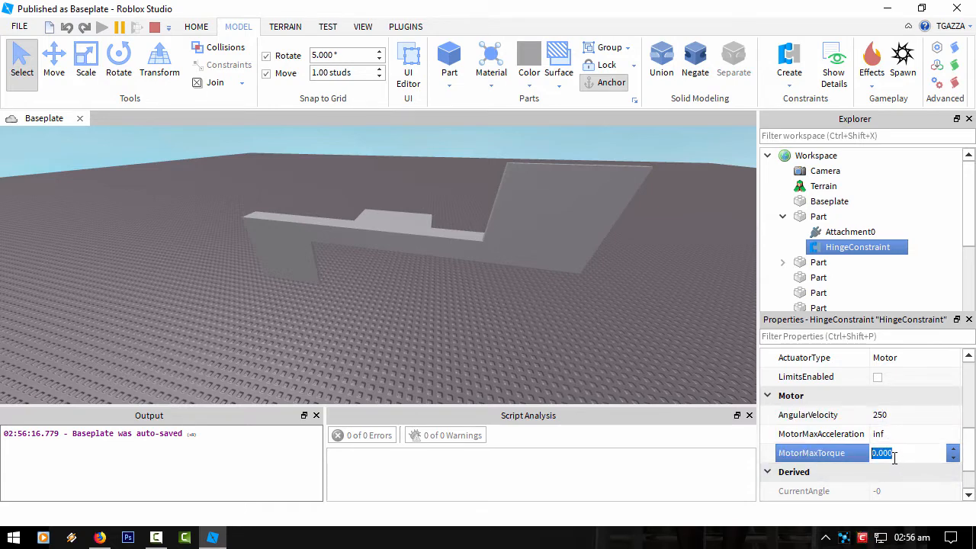
key("Return")
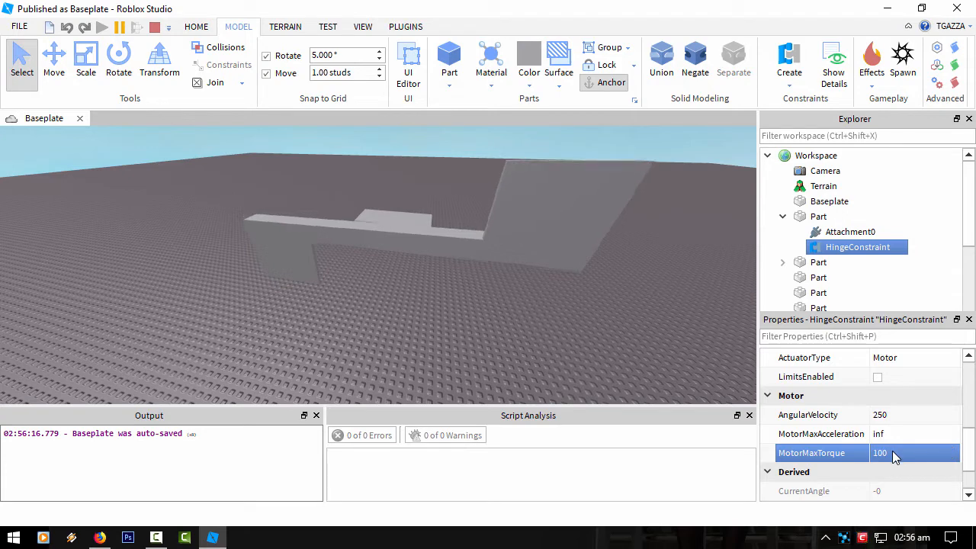
- Set the hinge motor's MotorMaxTorque to 0 and its AngularVelocity to -2500
left_click(877, 455)
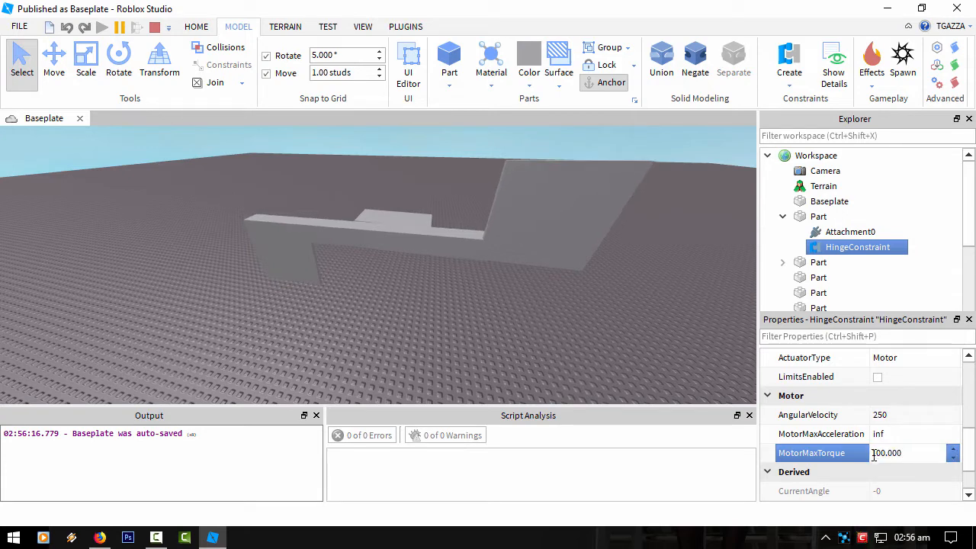
type("0")
key("Return")
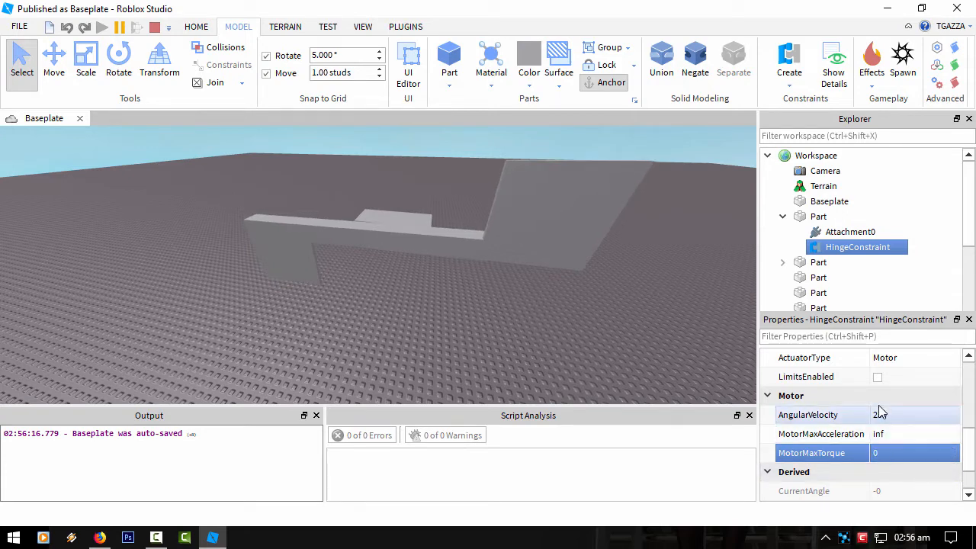
left_click(879, 415)
type("-25")
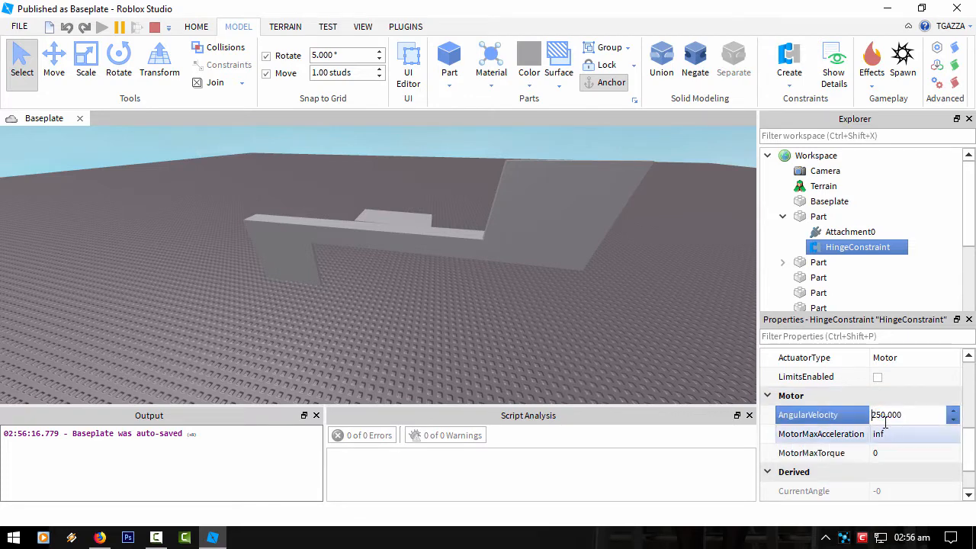
type("0")
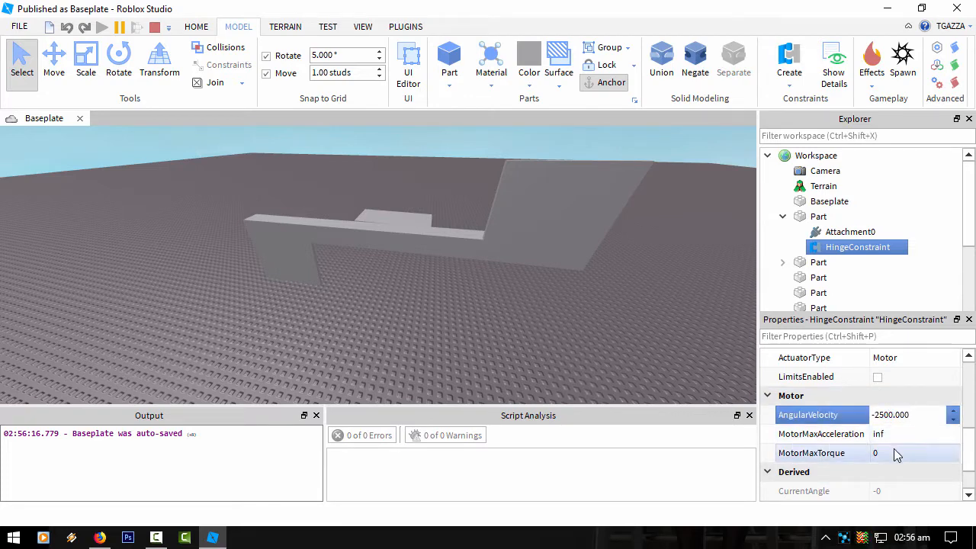
- Set the hinge motor's MotorMaxTorque to 1000, watch the bar assembly rotate, and stop the simulation
left_click(896, 453)
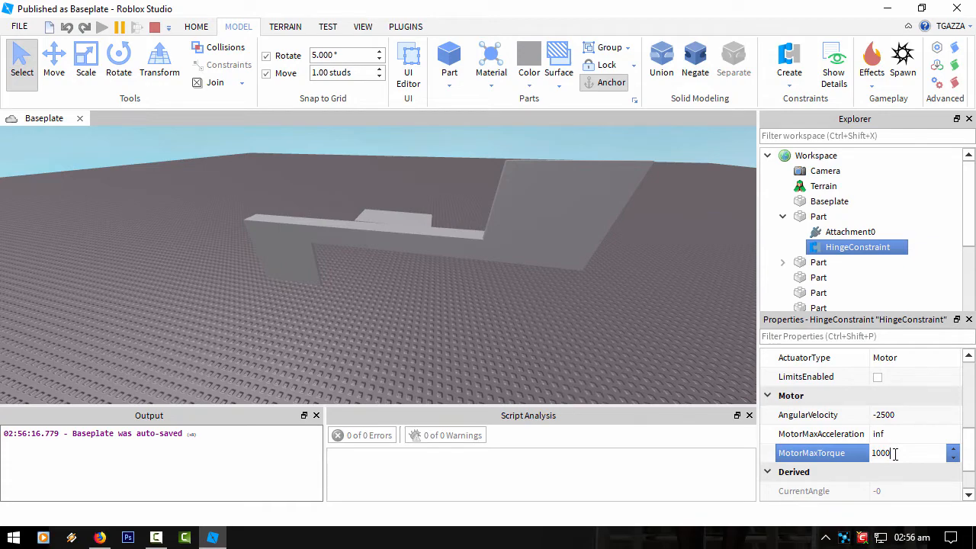
type("1000")
key("Return")
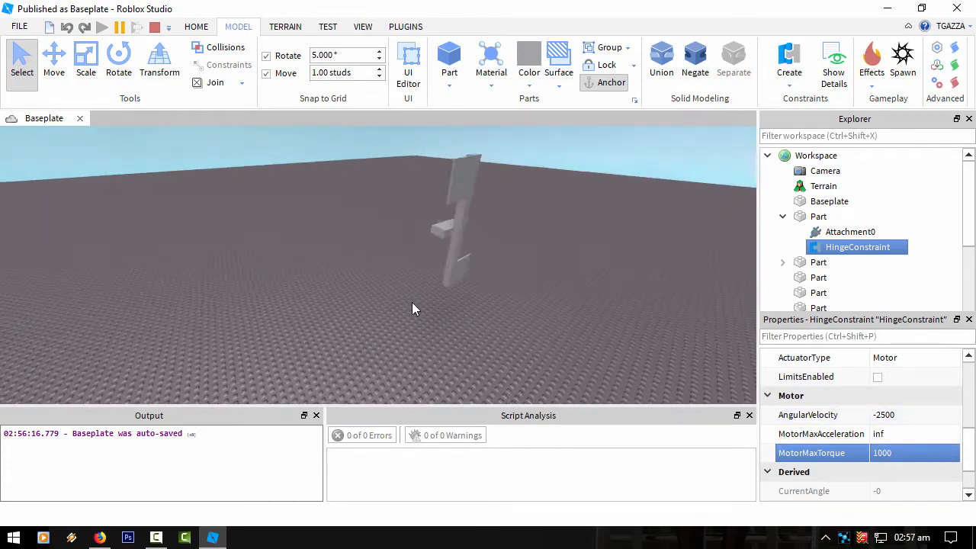
right_click_drag(411, 304, 413, 302)
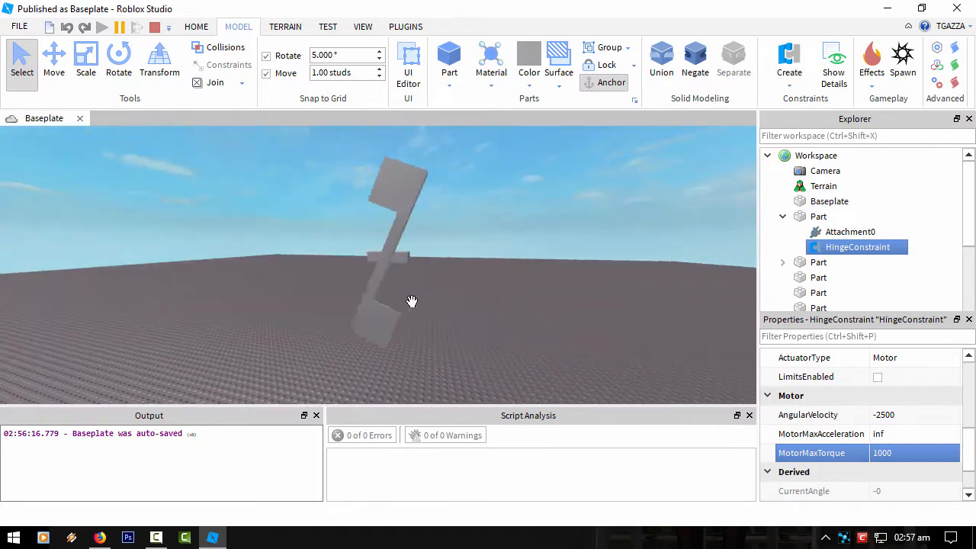
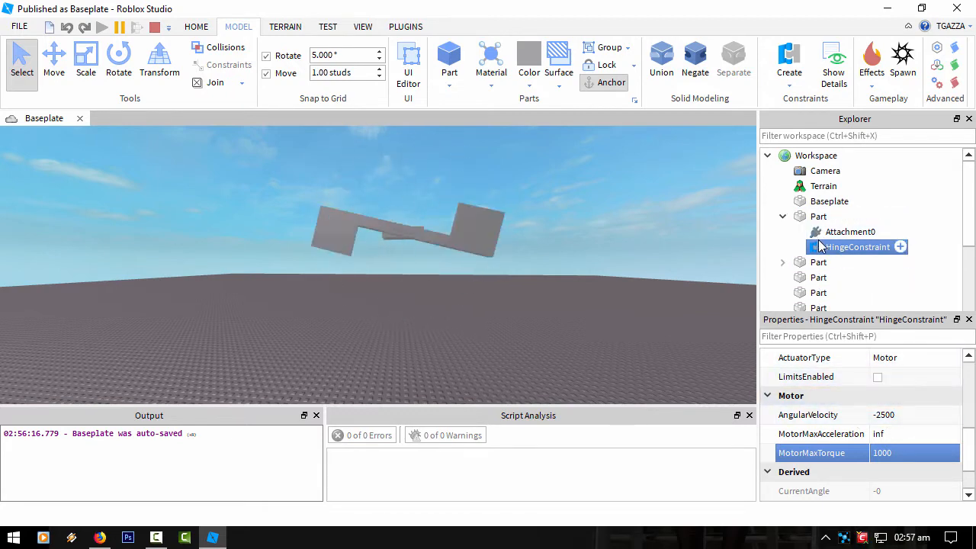
left_click(154, 29)
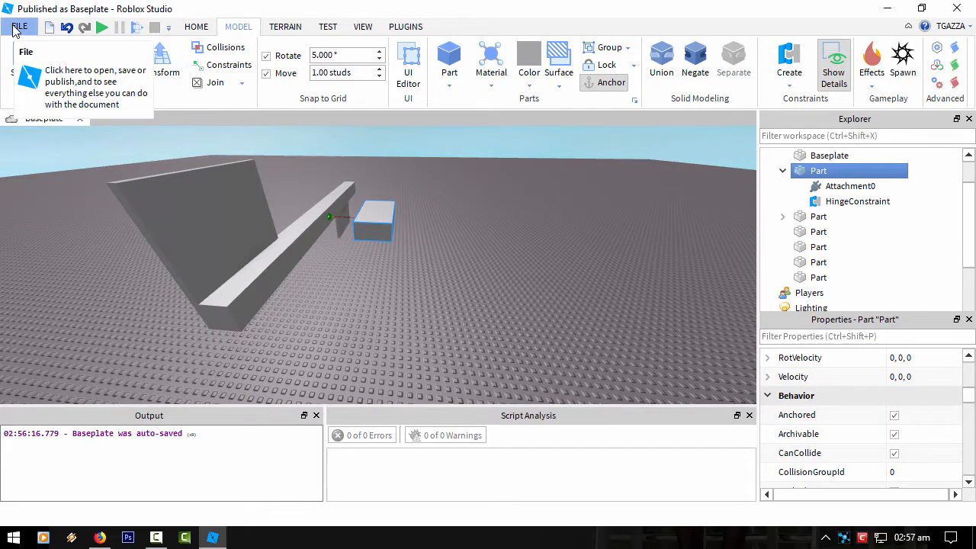
- Open the place file Robot Legs.rbxl from the Roblox folder
left_click(15, 28)
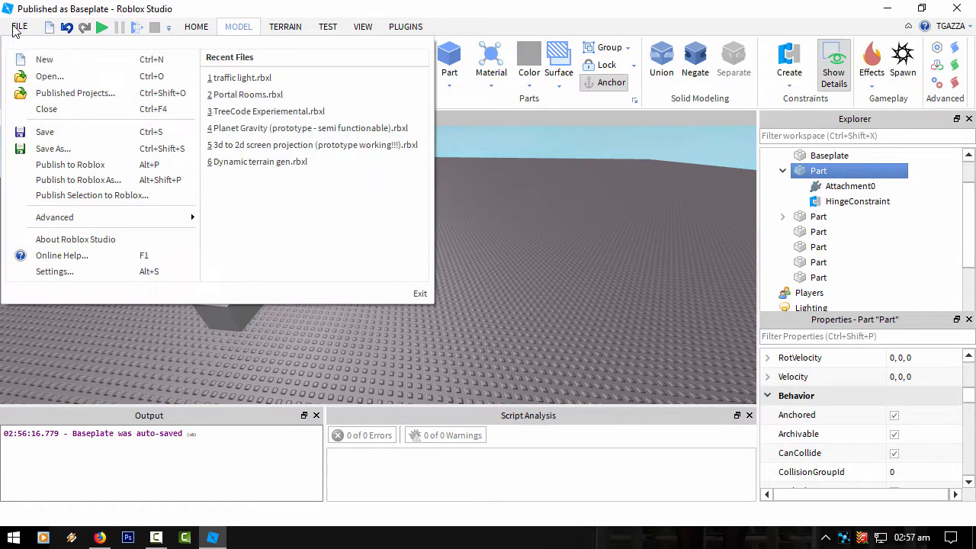
left_click(47, 76)
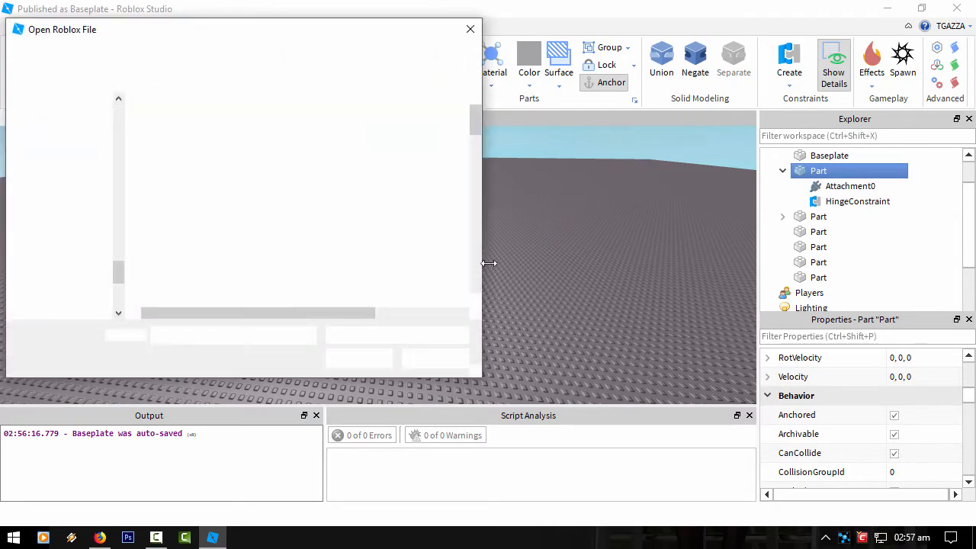
left_click_drag(474, 116, 484, 205)
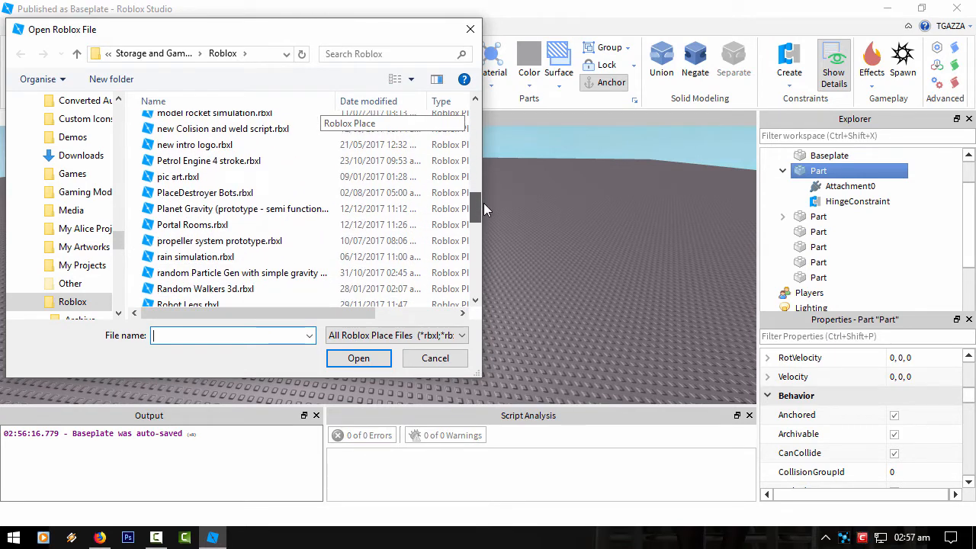
left_click_drag(483, 203, 484, 212)
left_click(238, 248)
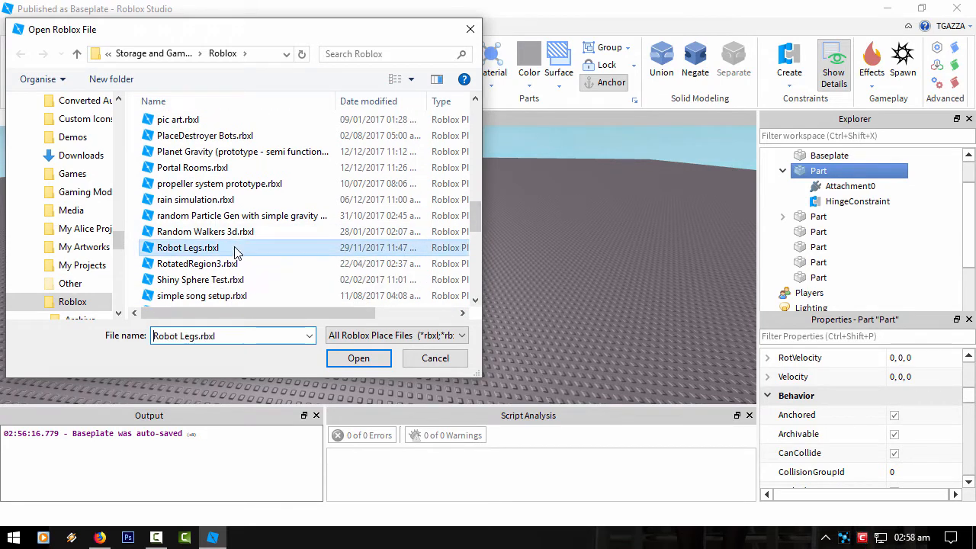
left_click(359, 356)
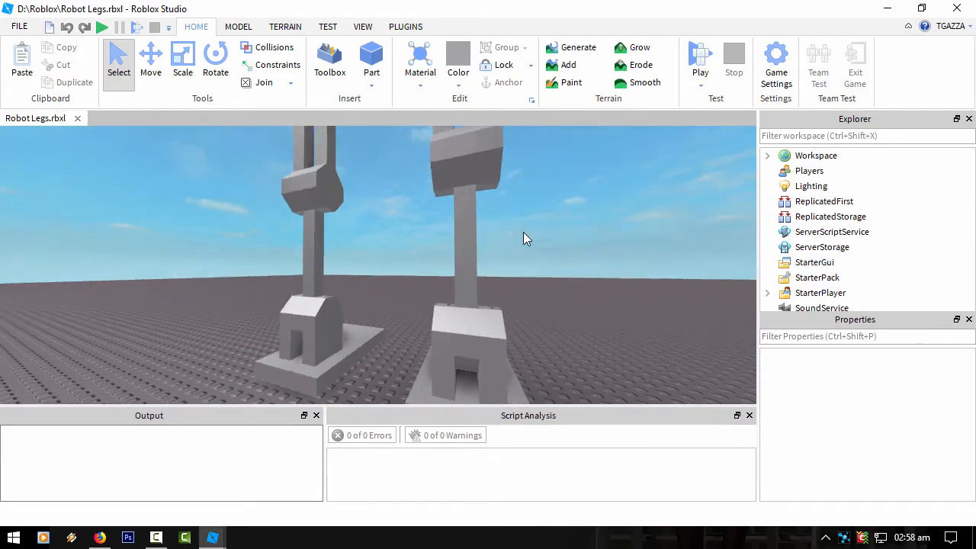
- Look over the robot legs model, run the simulation without a player, and watch how the legs move
mouse_move(523, 232)
right_mouse_down()
mouse_move(497, 226)
mouse_move(534, 242)
right_mouse_up()
right_click_drag(652, 238, 577, 252)
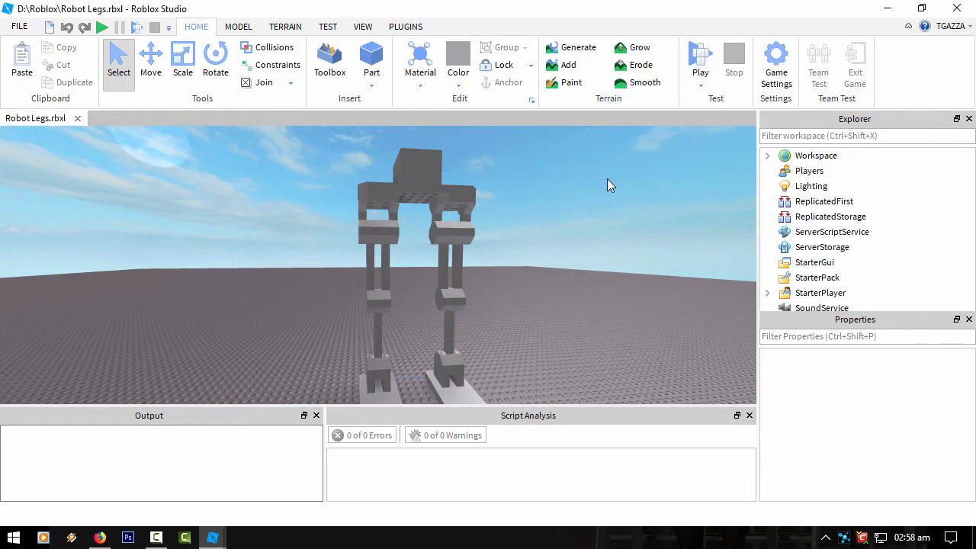
scroll(600, 233, "down", 3)
right_click_drag(571, 219, 573, 191)
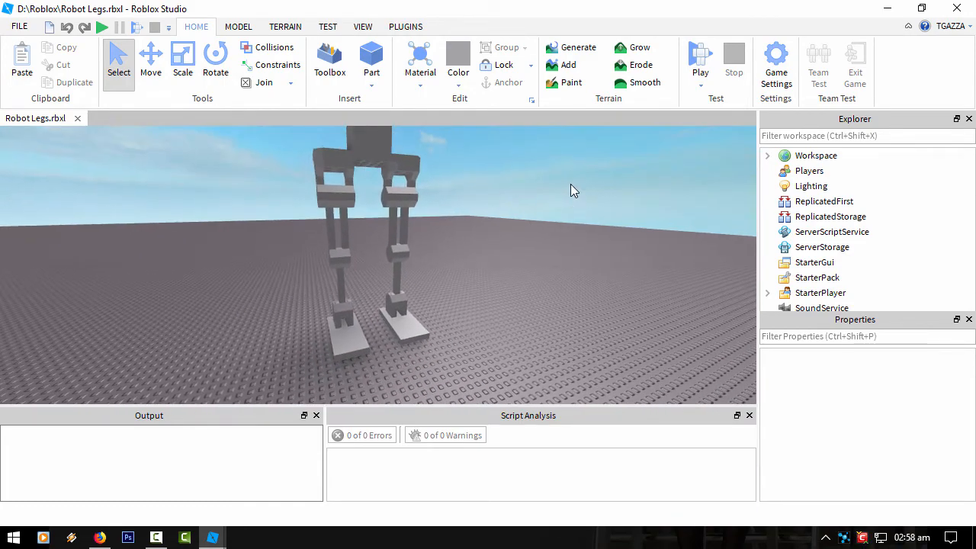
left_click(696, 84)
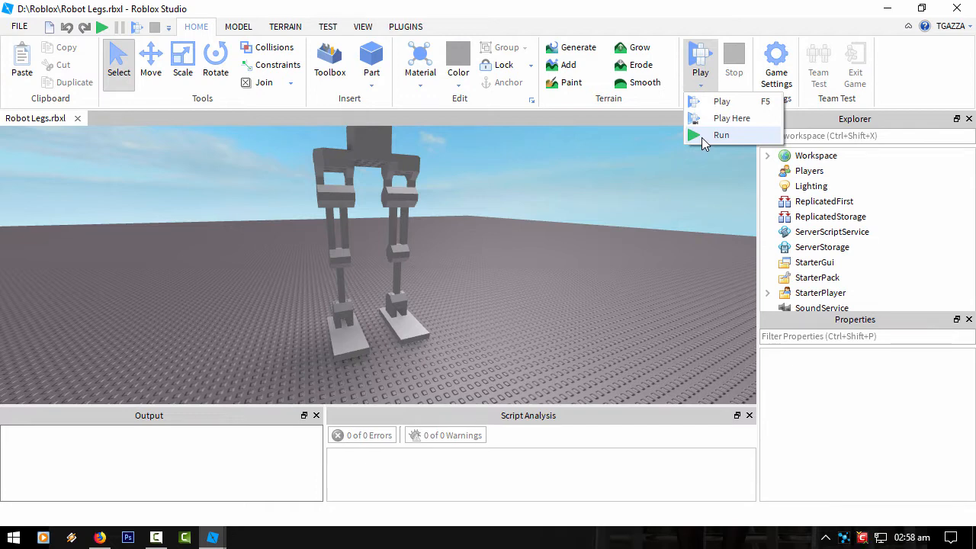
left_click(702, 138)
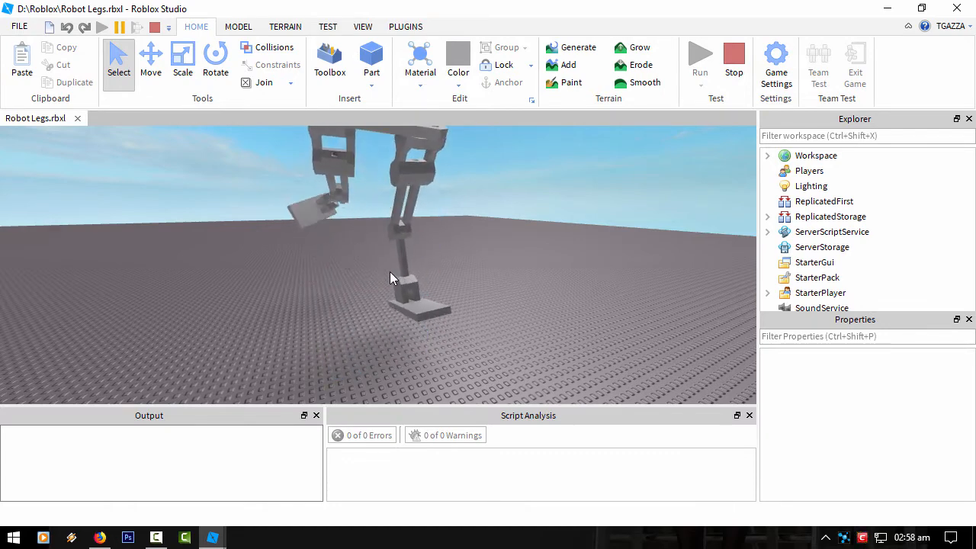
right_click_drag(390, 272, 390, 272)
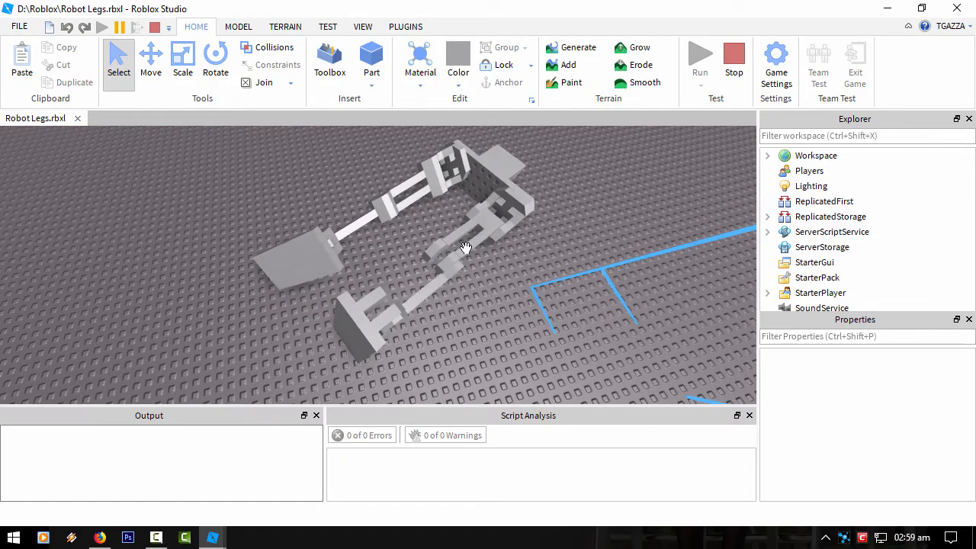
- Stop the simulation, anchor the square block on top of the pelvis, and run the simulation again
left_click(733, 65)
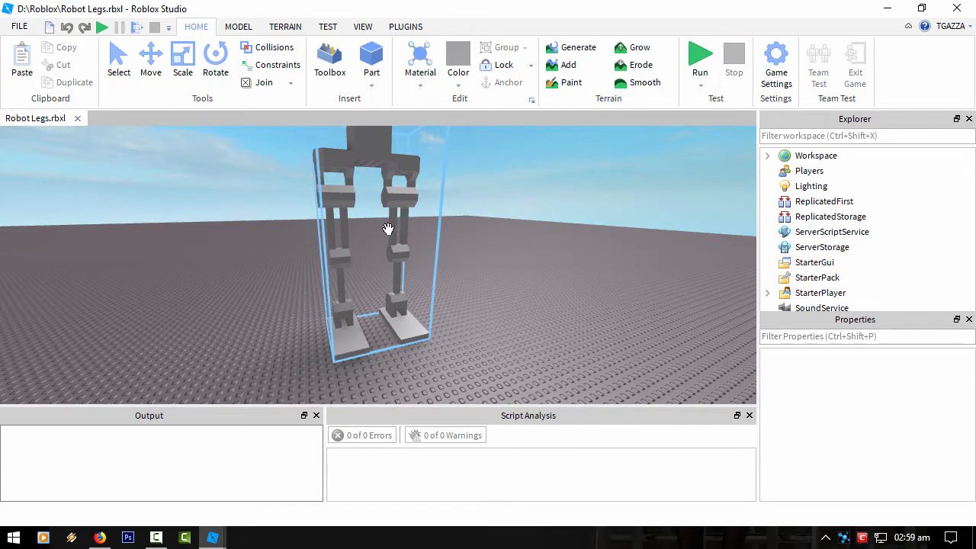
scroll(446, 256, "up", 3)
scroll(447, 254, "down", 4)
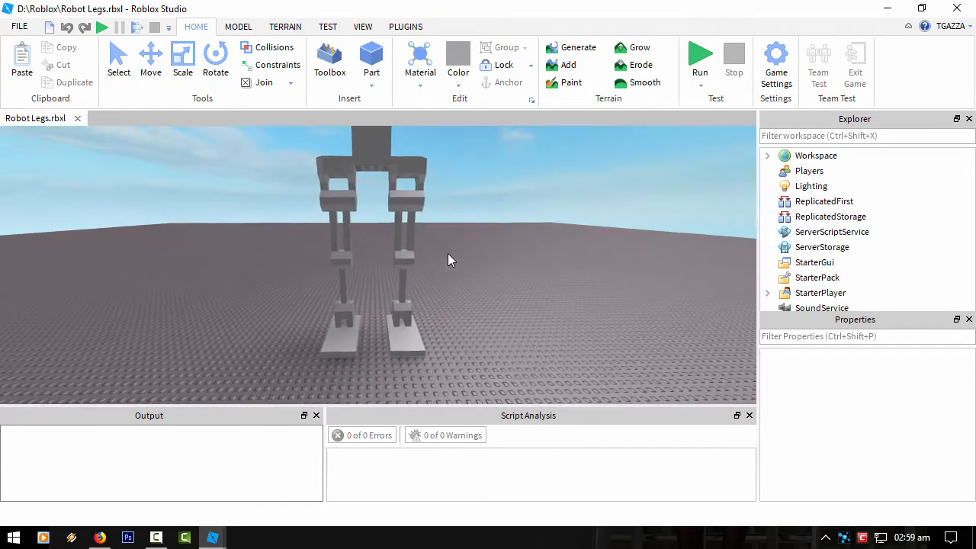
left_click(376, 144)
scroll(872, 416, "down", 3)
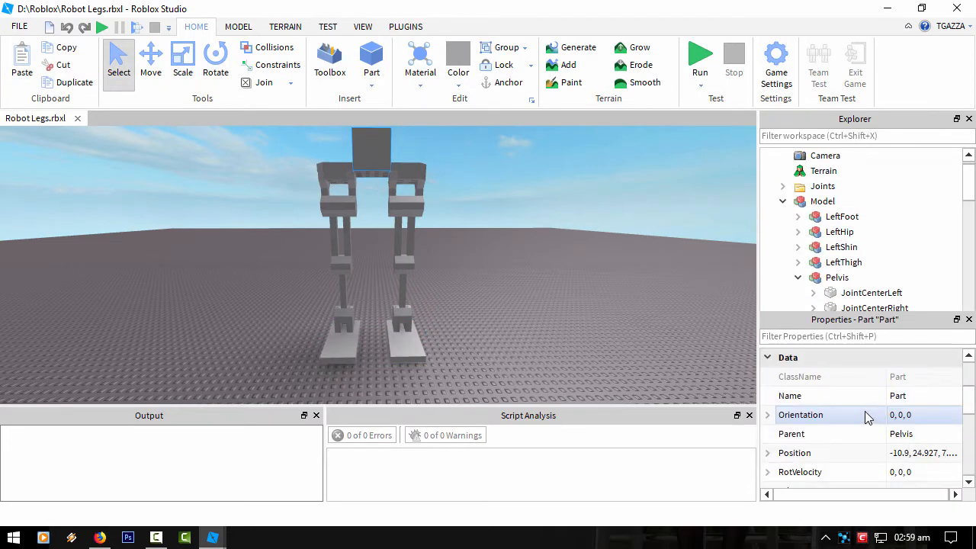
scroll(865, 416, "down", 3)
left_click(894, 357)
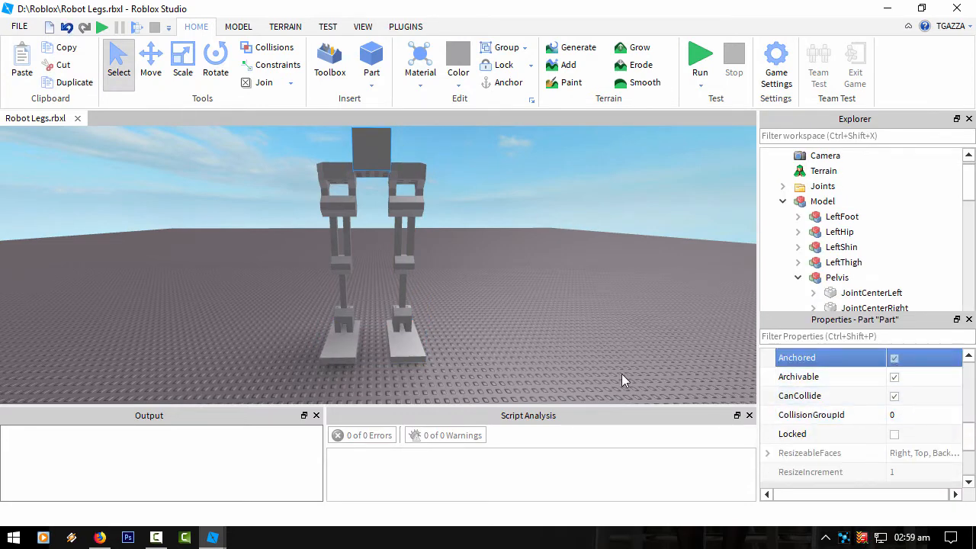
left_click(529, 267)
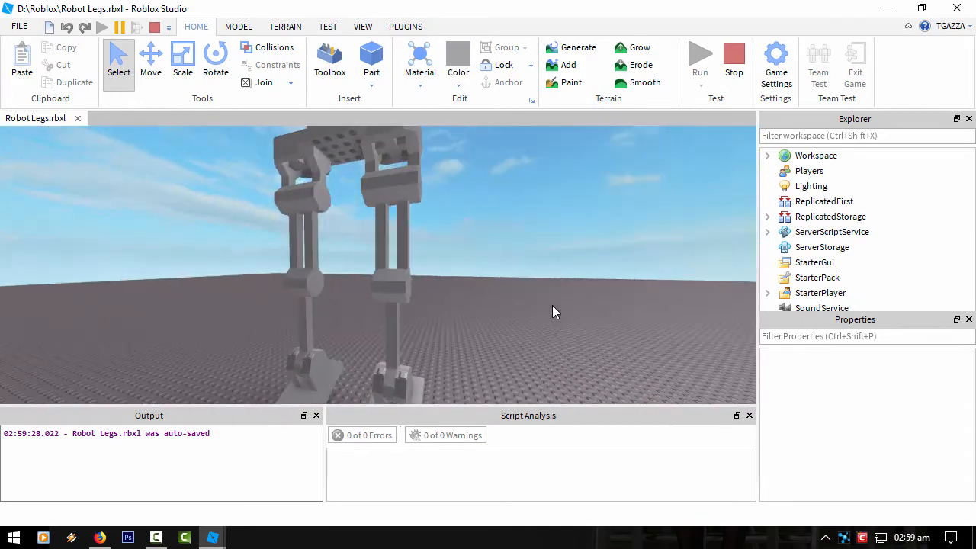
- Inspect the hinge properties and available actuator types of LeftFootJoint01 in the workspace's Joints folder
left_click(769, 155)
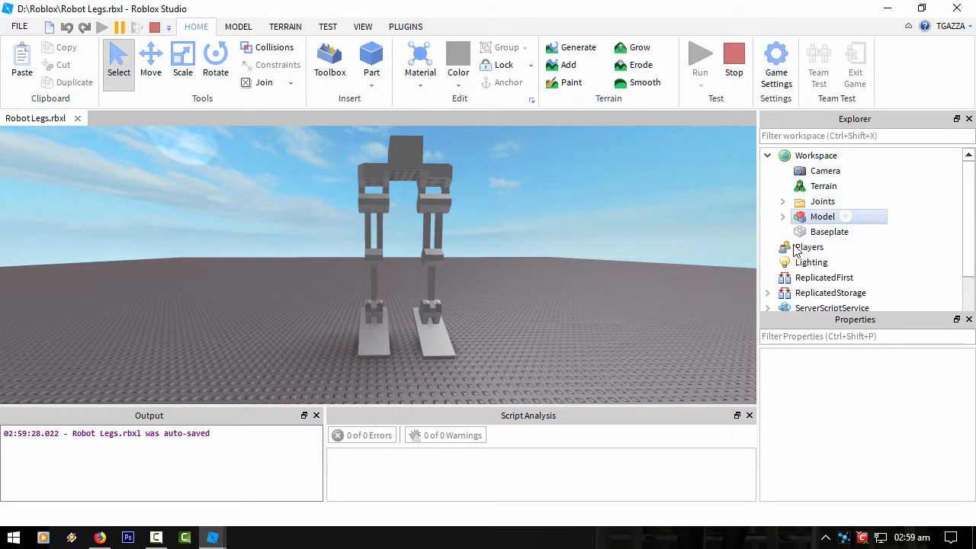
left_click(782, 201)
left_click(831, 217)
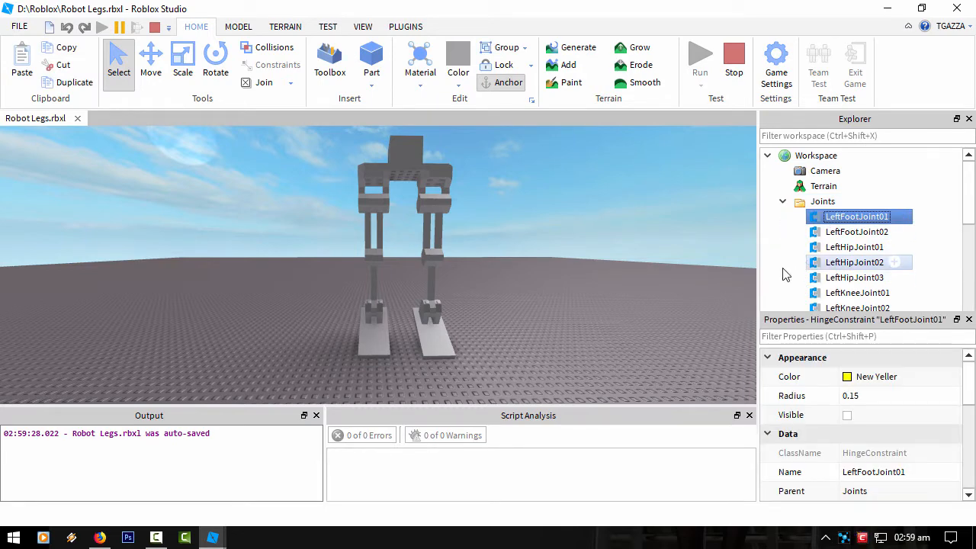
left_click(820, 202)
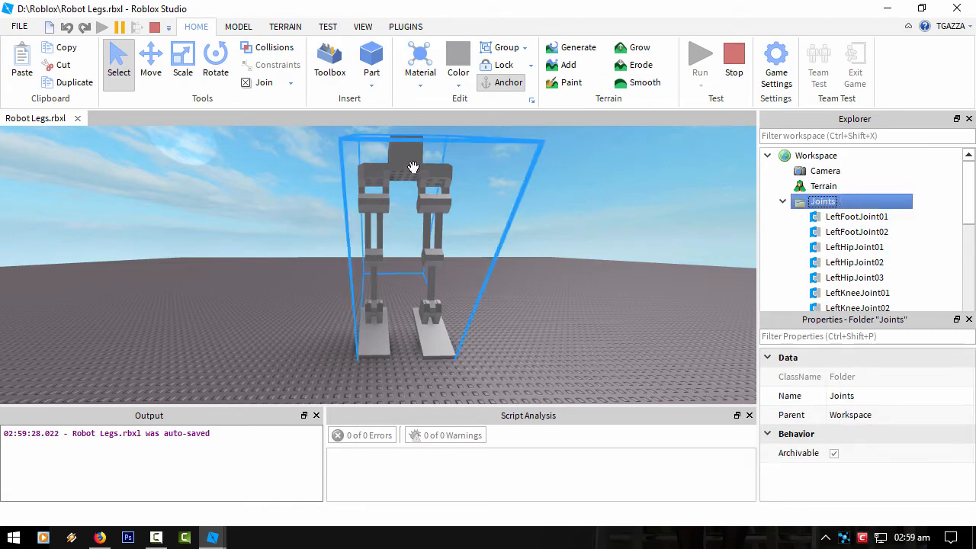
left_click(870, 216)
scroll(868, 419, "down", 5)
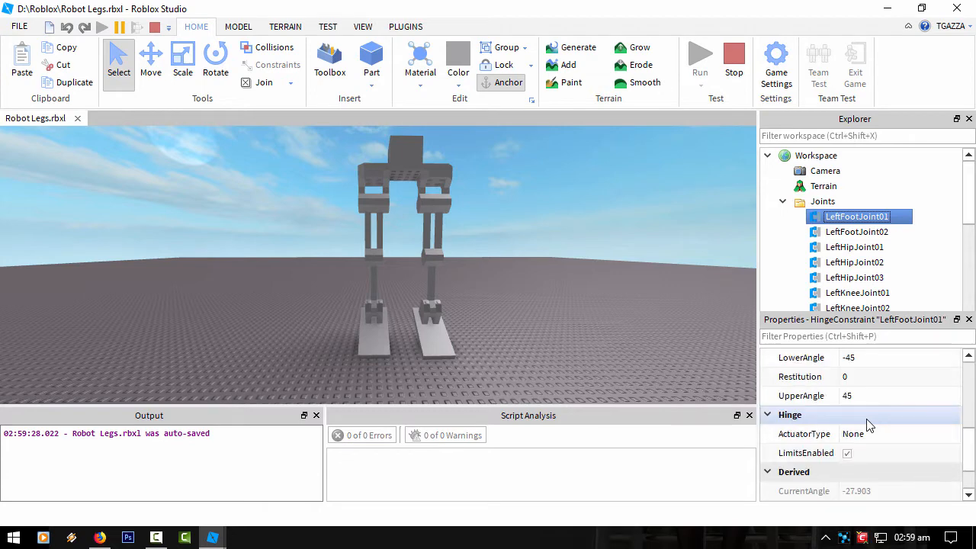
left_click(869, 435)
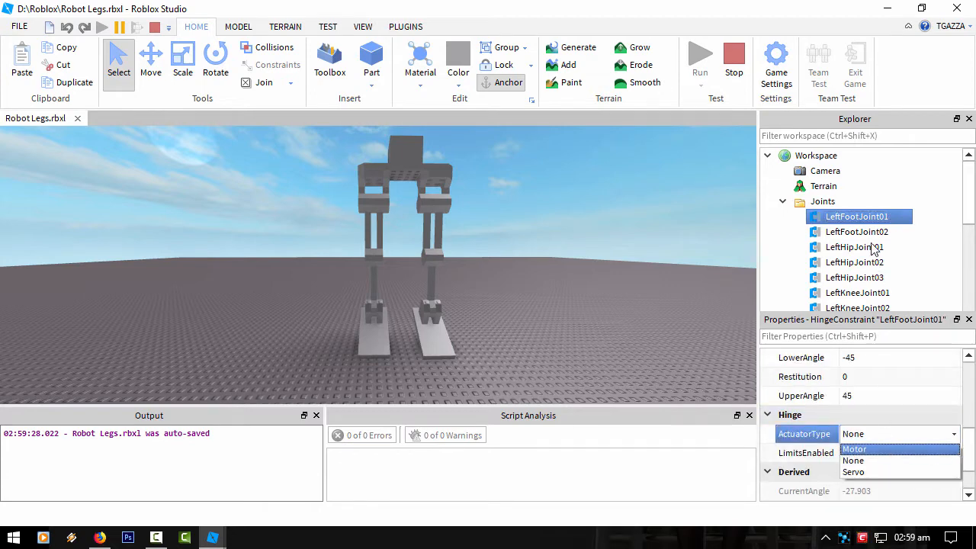
- Set the ActuatorType of all hinge constraints from LeftFootJoint01 to RightHipJoint03 to Servo
left_click(864, 218)
scroll(868, 255, "down", 4)
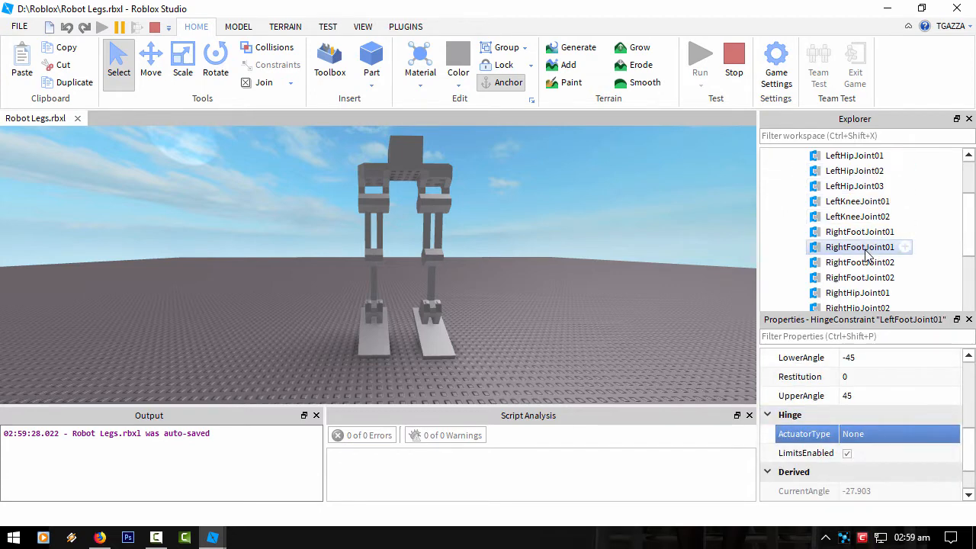
left_click(858, 232, "shift")
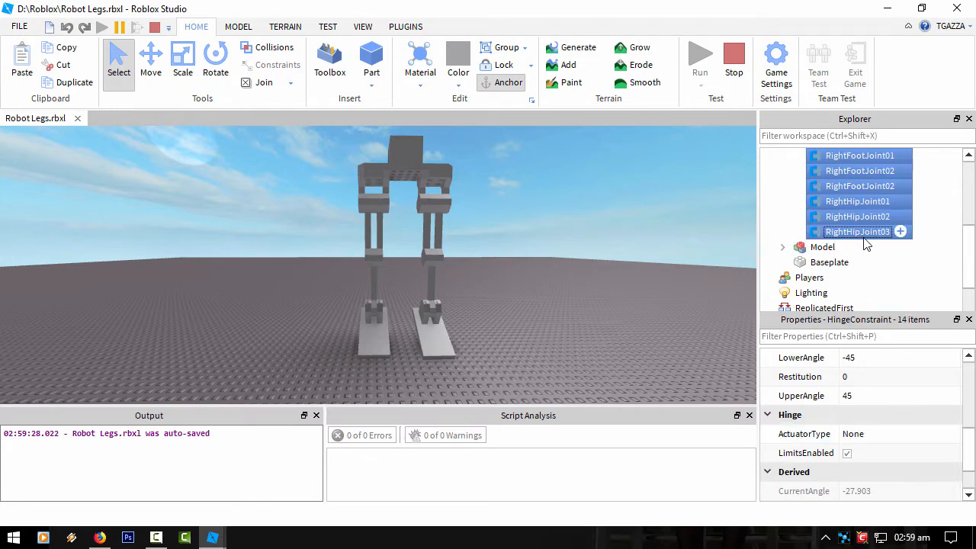
left_click(854, 434)
left_click(858, 437)
left_click(855, 472)
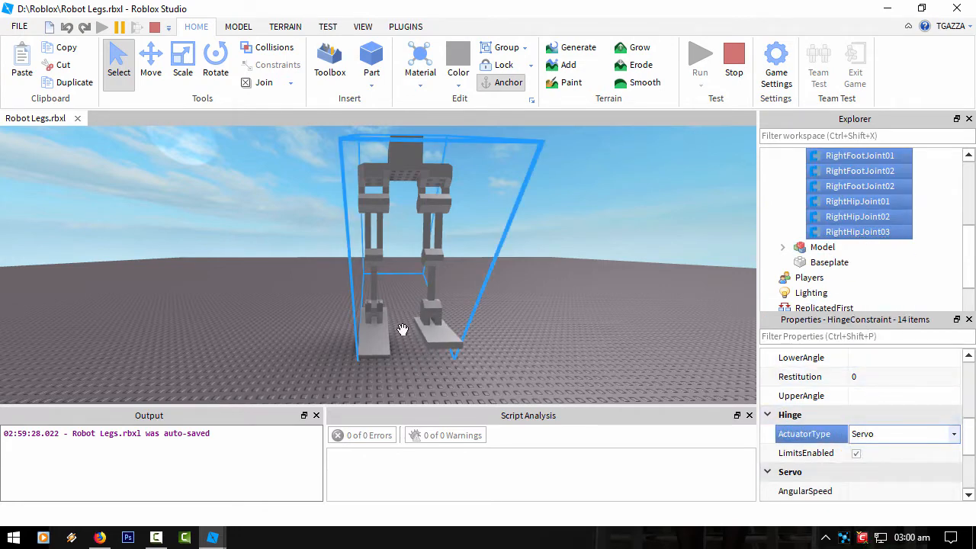
- Examine the feet of the robot legs from the side and find the right ankle part in the model hierarchy
right_click_drag(410, 334, 410, 334)
left_click(335, 307)
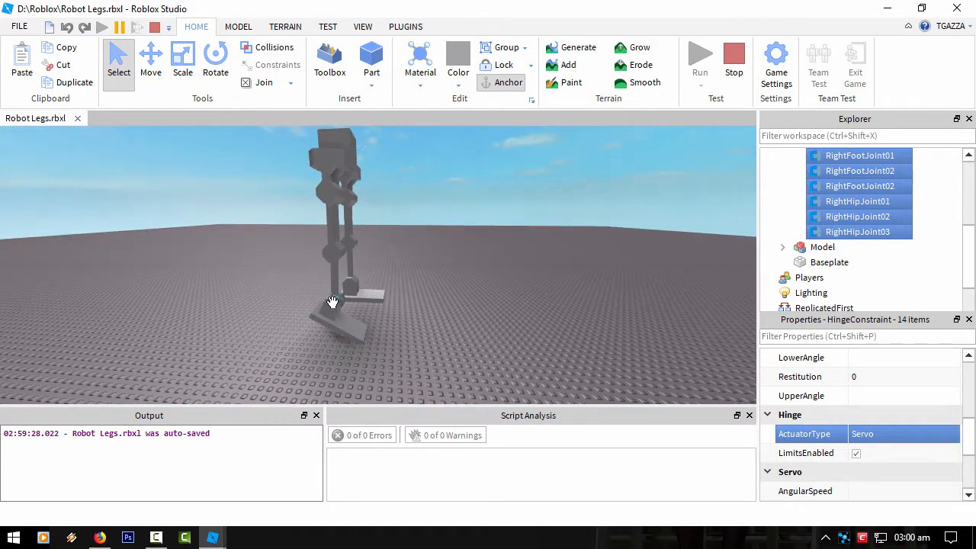
left_click(335, 304)
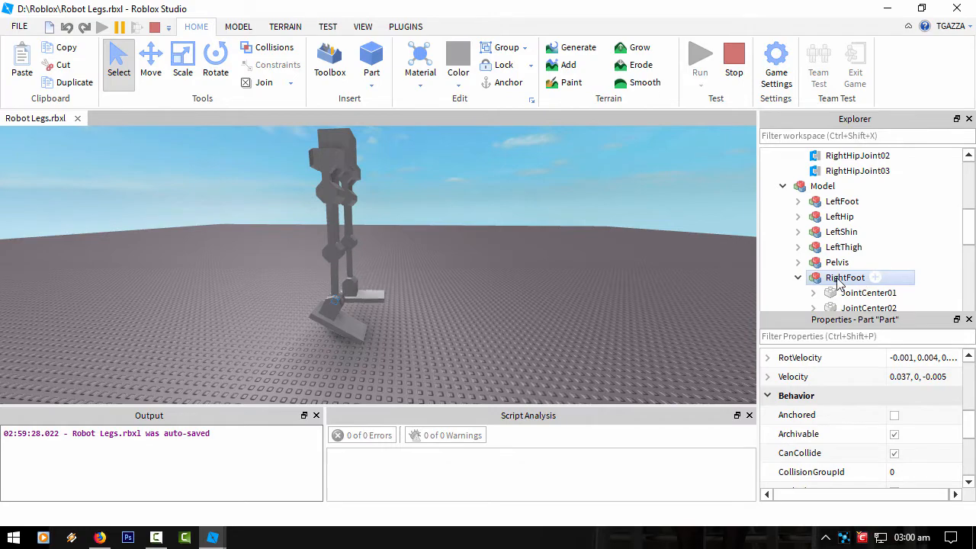
scroll(849, 285, "down", 2)
left_click(491, 289)
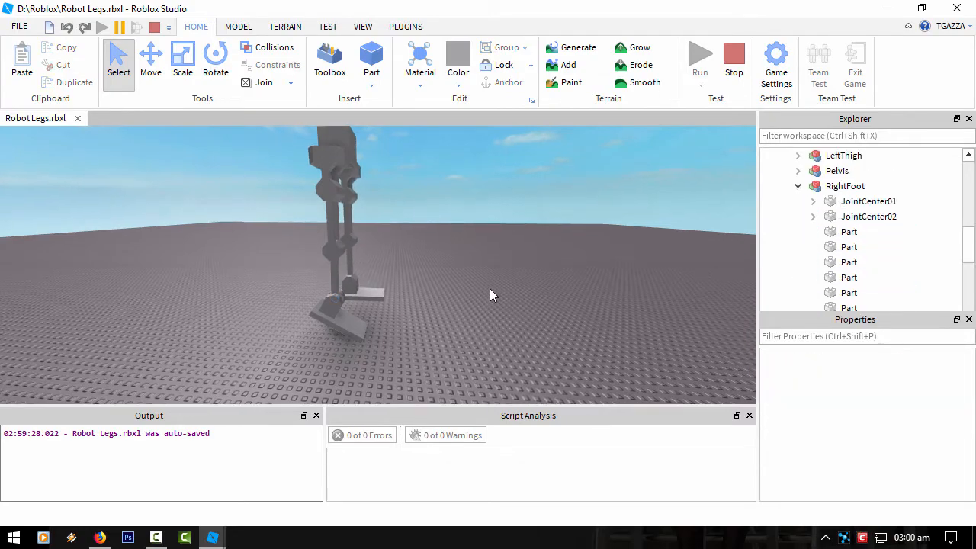
key("w")
key("s")
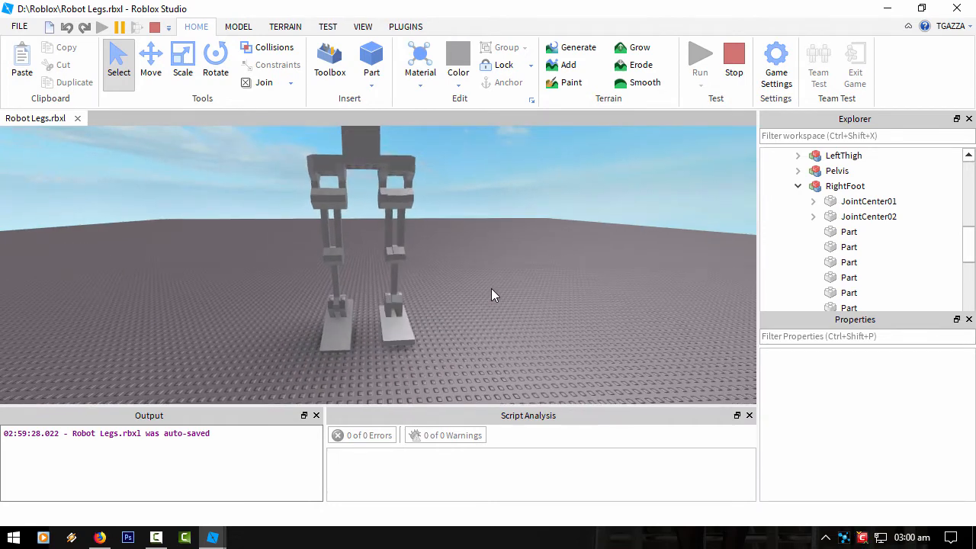
- Locate LeftHipJoint02 on the robot legs by showing its Move handles
left_click(797, 186)
scroll(801, 229, "up", 3)
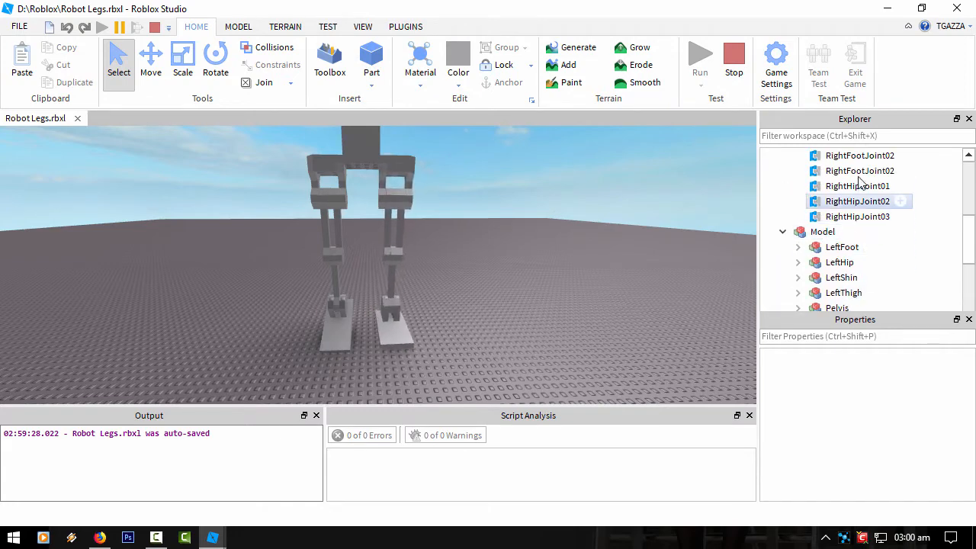
scroll(855, 205, "up", 3)
left_click(854, 201)
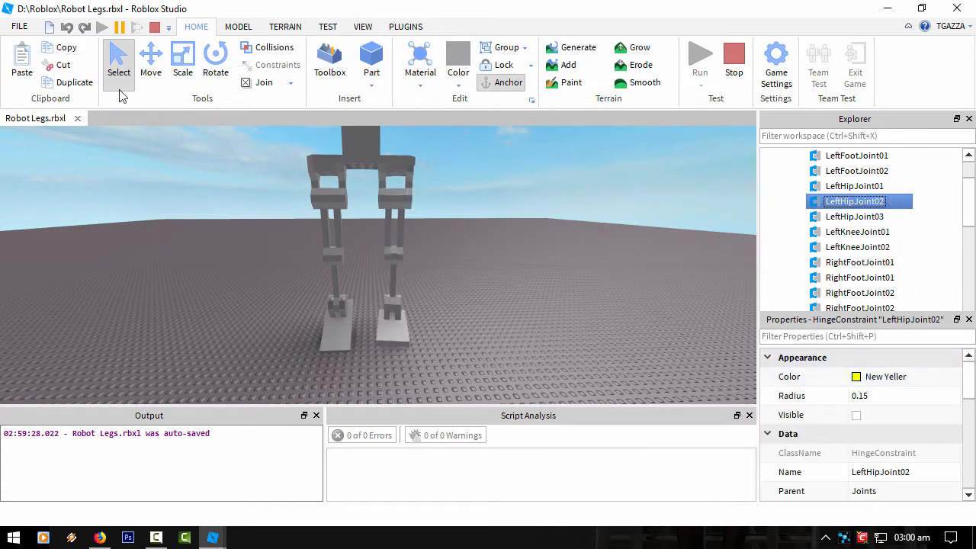
left_click(150, 60)
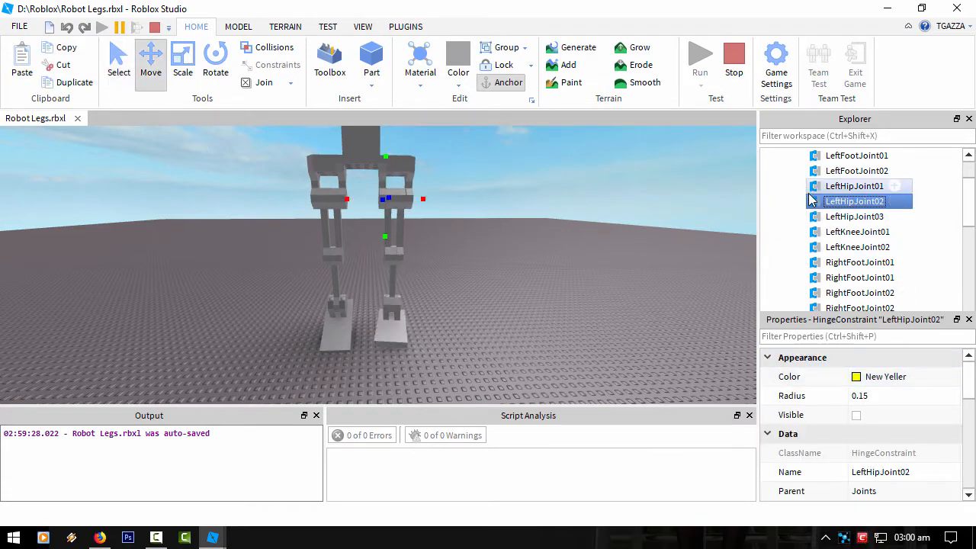
- Set the first RightFootJoint01 hinge's servo AngularSpeed to 1000, ServoMaxTorque to 500 and TargetAngle to 20
left_click(843, 262)
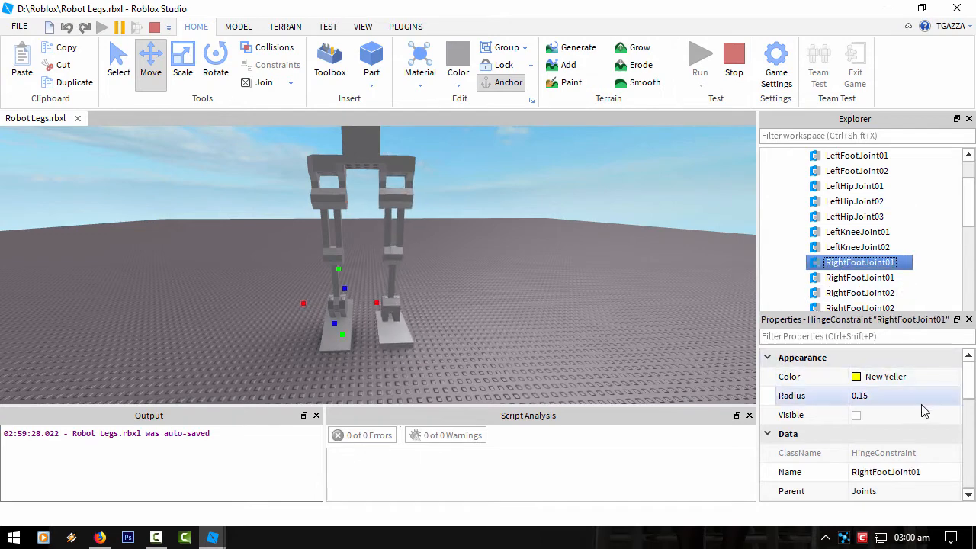
scroll(893, 415, "down", 3)
scroll(881, 450, "down", 4)
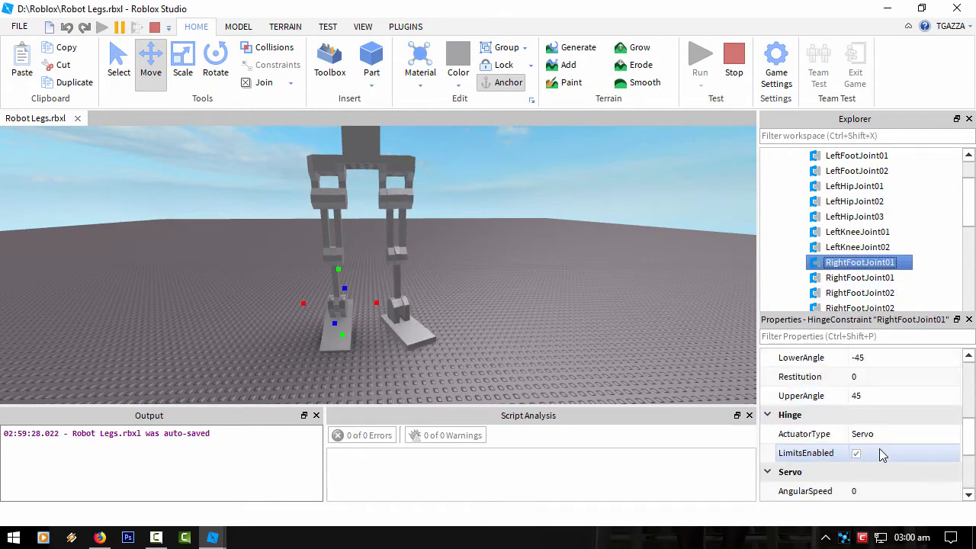
left_click(872, 378)
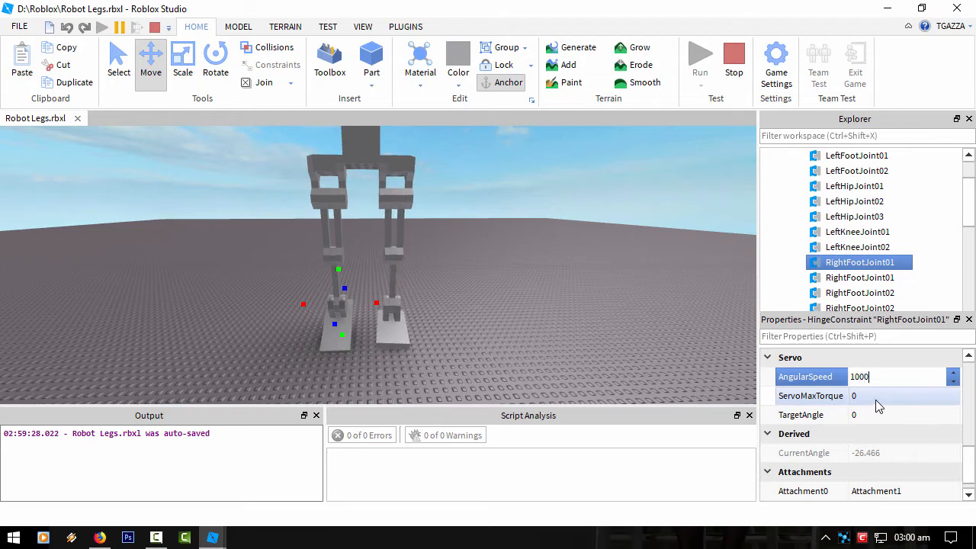
left_click(873, 397)
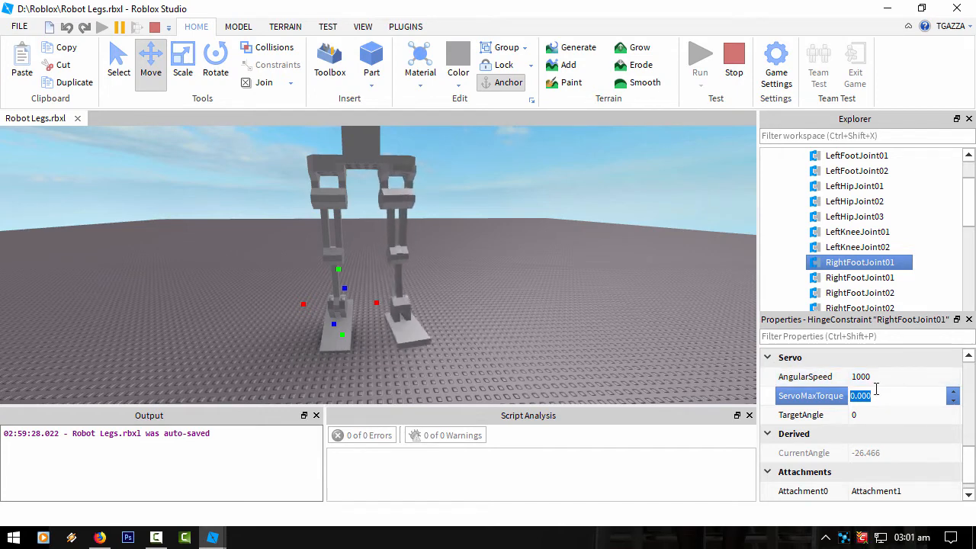
type("500")
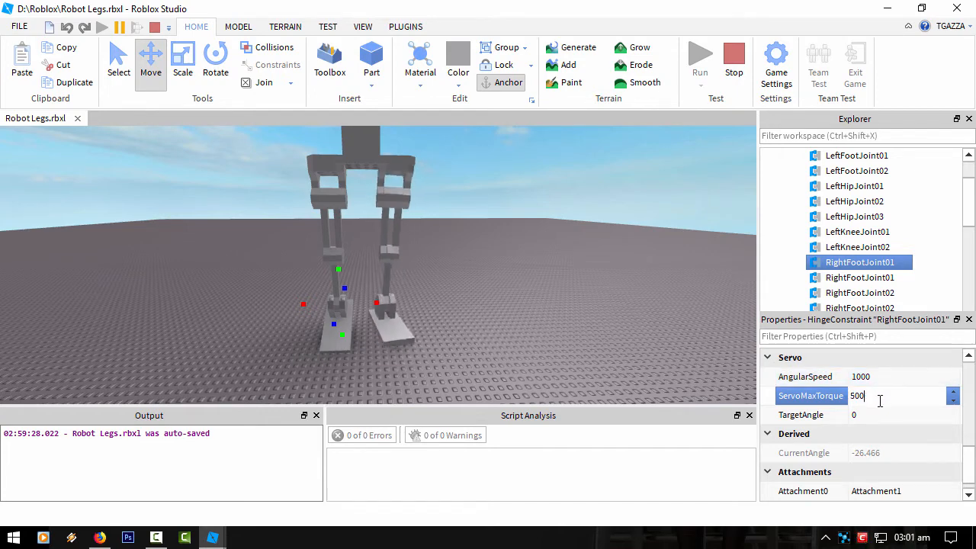
left_click(876, 415)
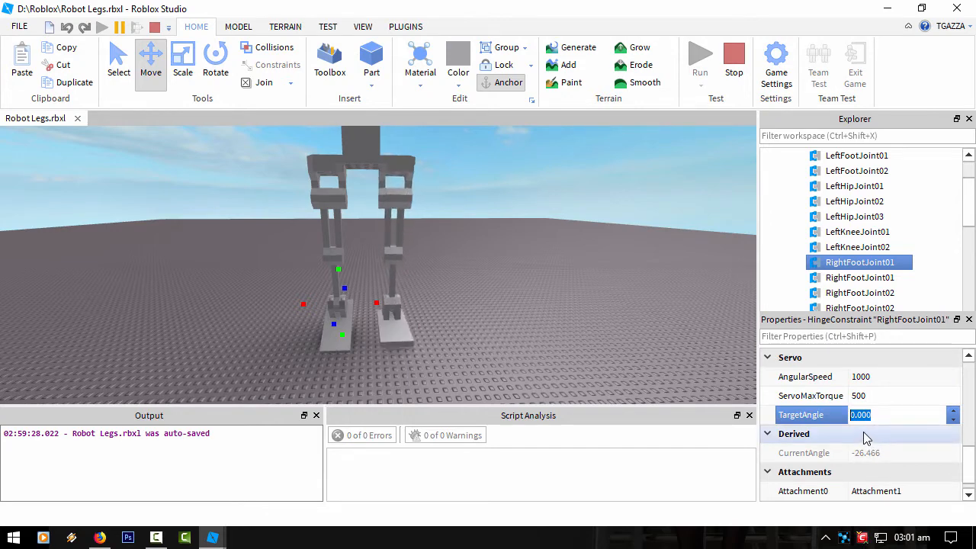
type("20")
key("Return")
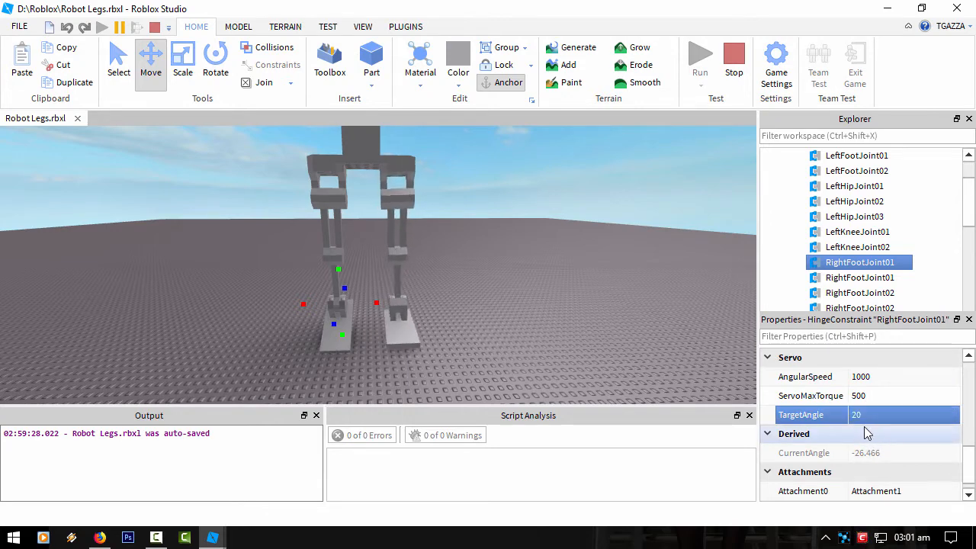
- Raise the whole robot legs model vertically above the baseplate with the Move tool
scroll(405, 317, "up", 10)
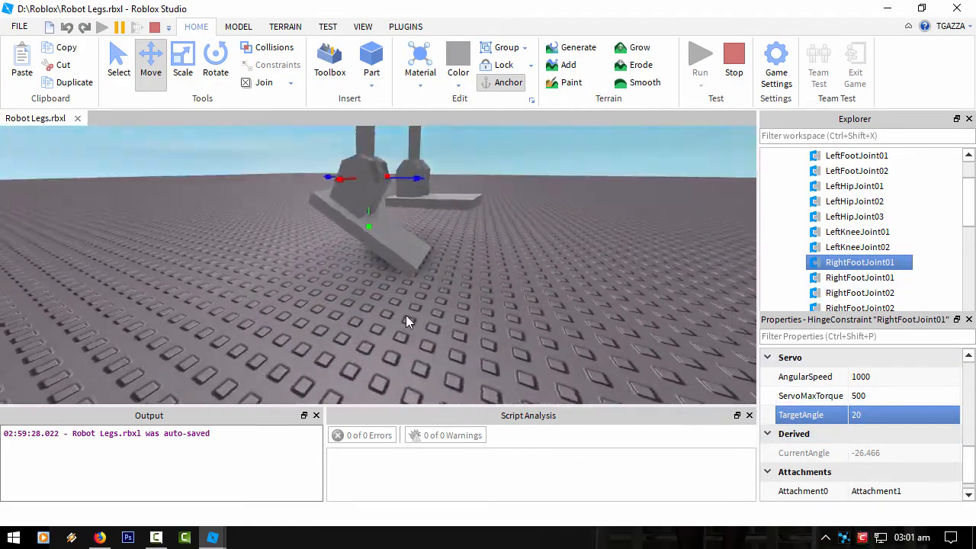
scroll(406, 315, "down", 10)
right_click_drag(406, 315, 404, 317)
scroll(404, 317, "up", 3)
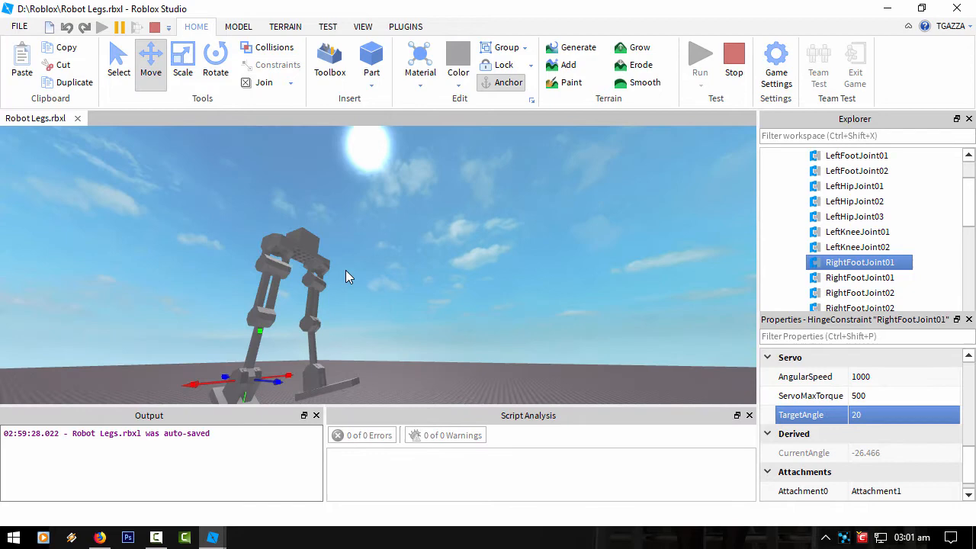
left_click(312, 229)
left_click_drag(315, 211, 320, 125)
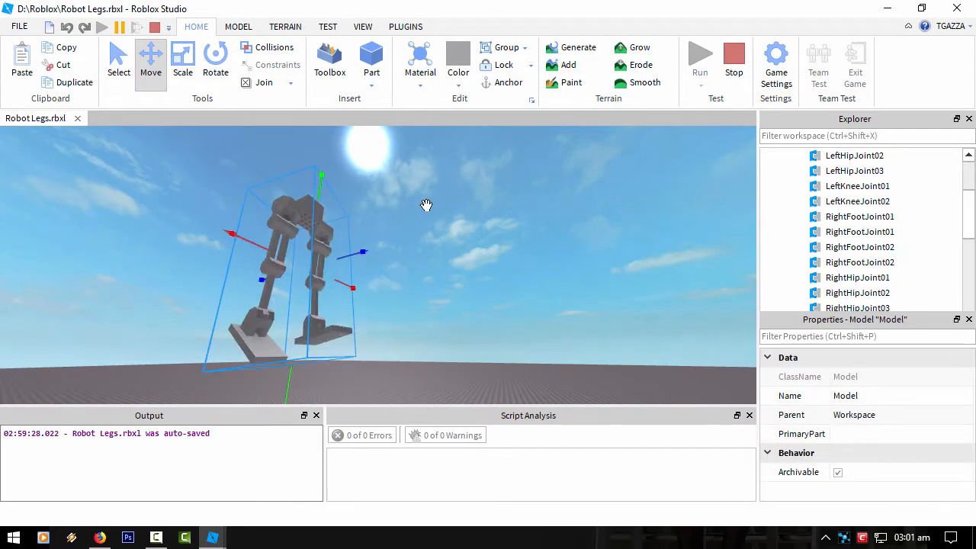
left_click(425, 232)
- Examine the robot legs' feet, ankles and hips up close from the side and front
right_click_drag(426, 232, 398, 285)
scroll(363, 301, "up", 5)
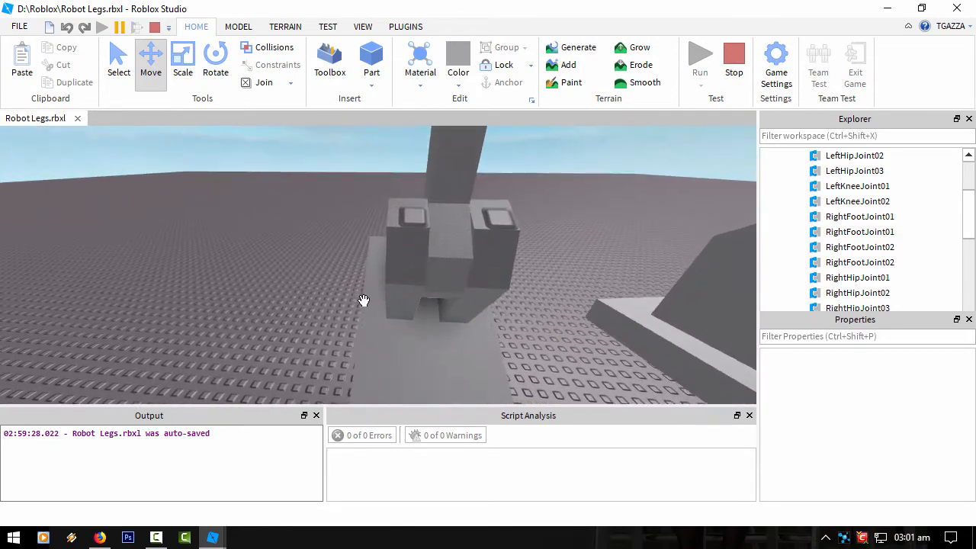
scroll(363, 301, "down", 5)
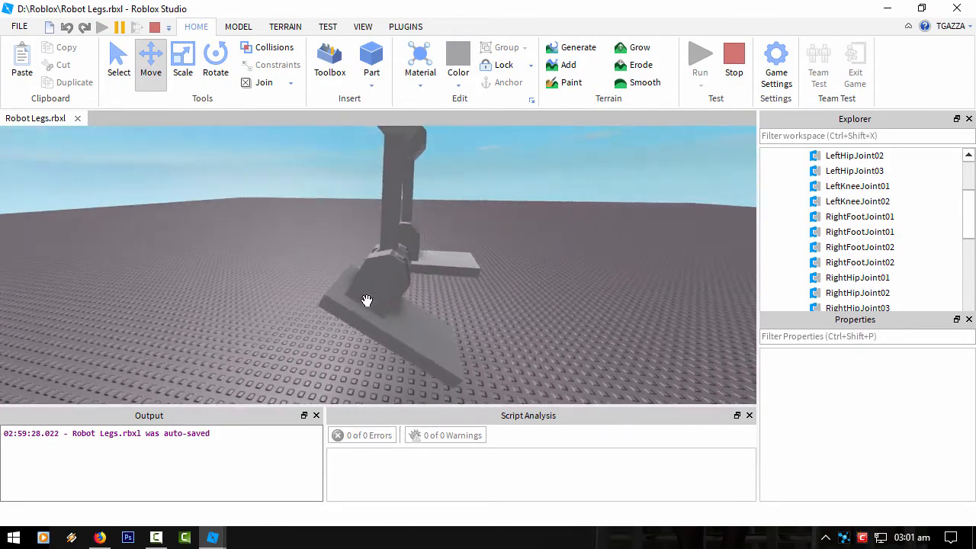
right_click_drag(363, 301, 364, 285)
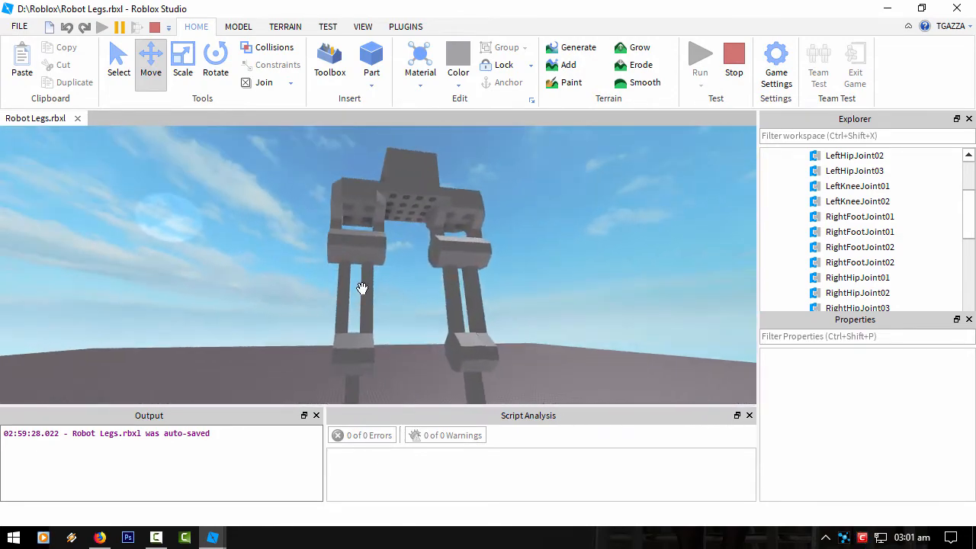
- Go through the hinges in the Joints folder, showing each one's position on the robot legs, to locate RightHipJoint02
left_click(356, 241)
scroll(809, 229, "up", 10)
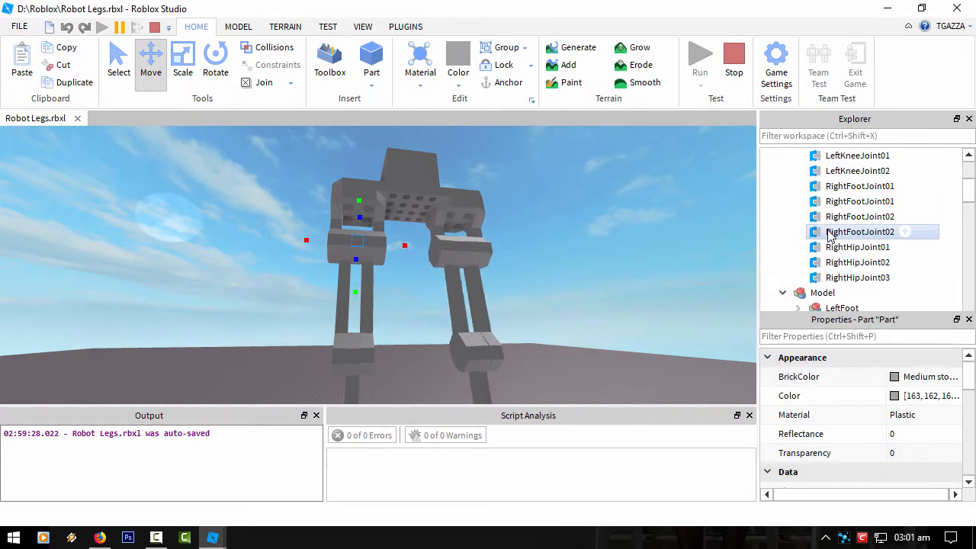
left_click(850, 232)
left_click(850, 247)
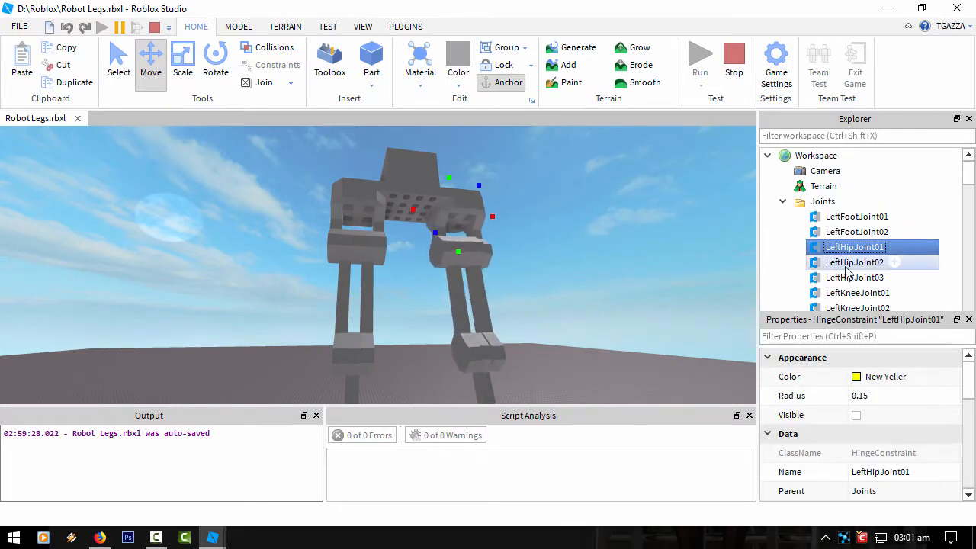
left_click(851, 263)
left_click(850, 280)
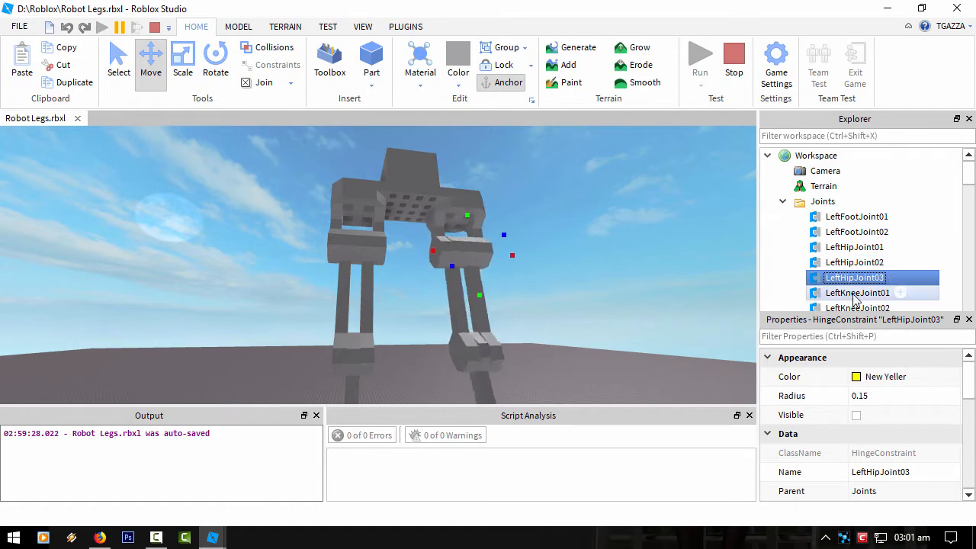
scroll(851, 260, "down", 2)
left_click(849, 247)
left_click(849, 262)
left_click(849, 278)
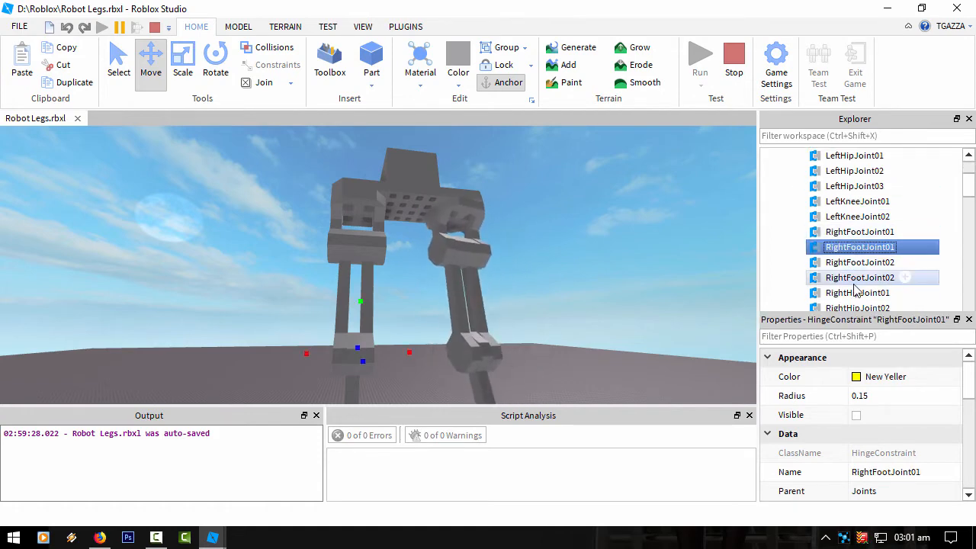
left_click(849, 293)
right_click_drag(582, 259, 696, 280)
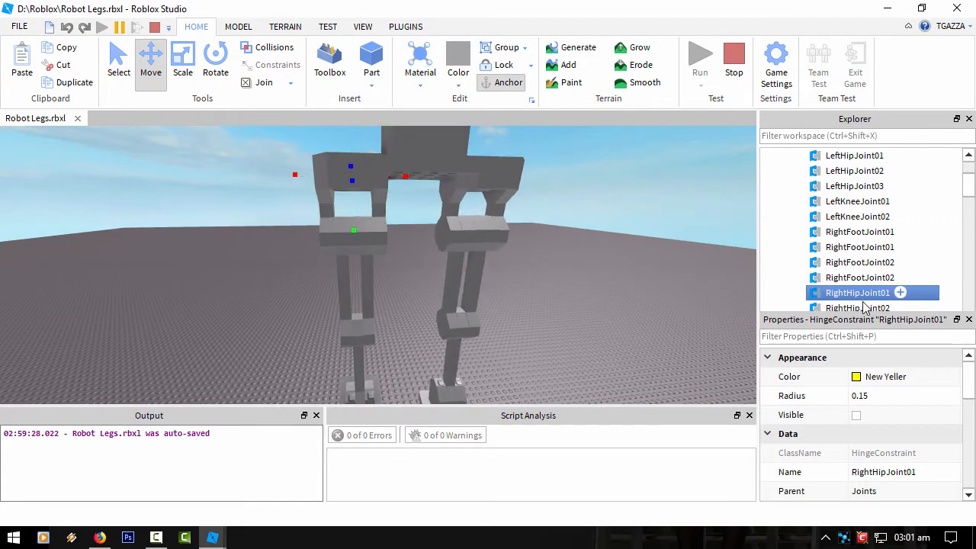
left_click(866, 307)
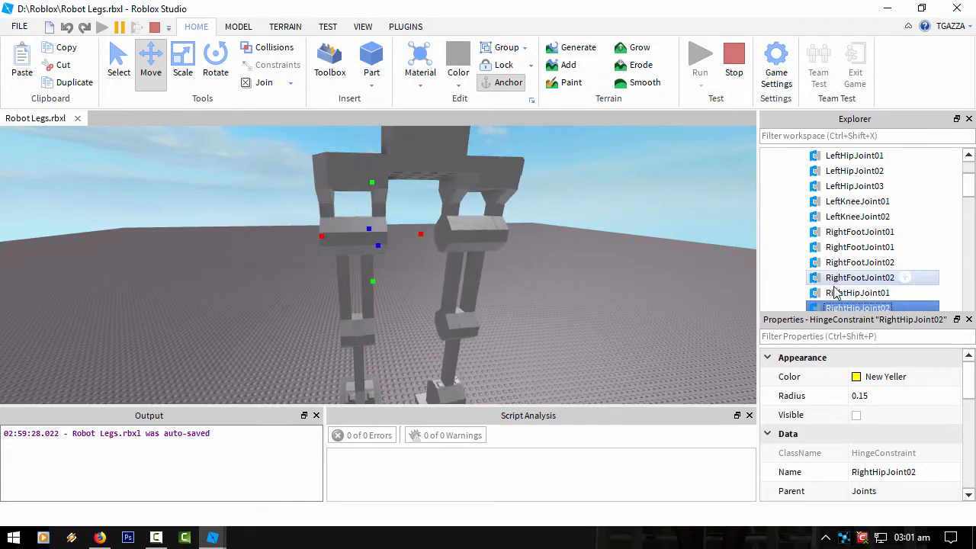
- Set RightHipJoint02's servo AngularSpeed to 10000, ServoMaxTorque to 1000 and TargetAngle to 5
scroll(851, 453, "down", 5)
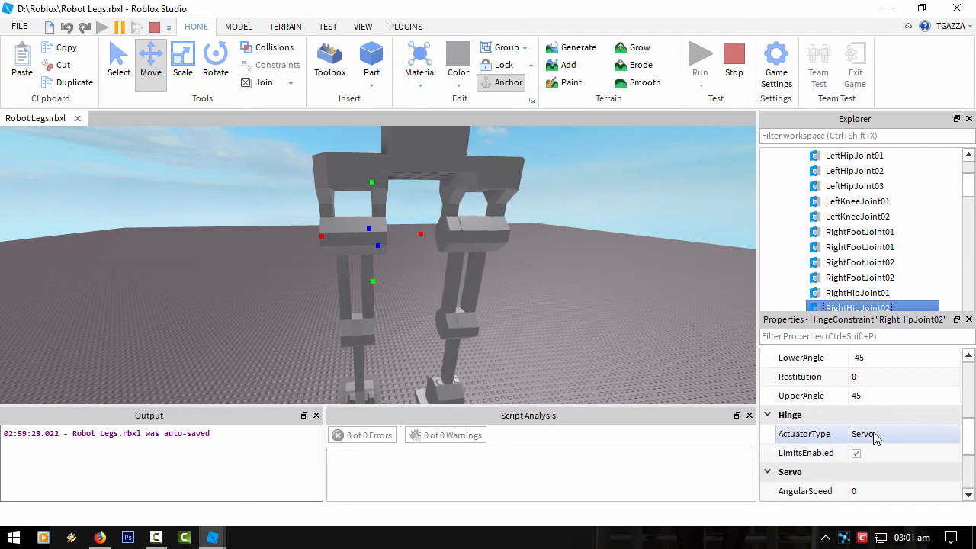
scroll(875, 437, "down", 3)
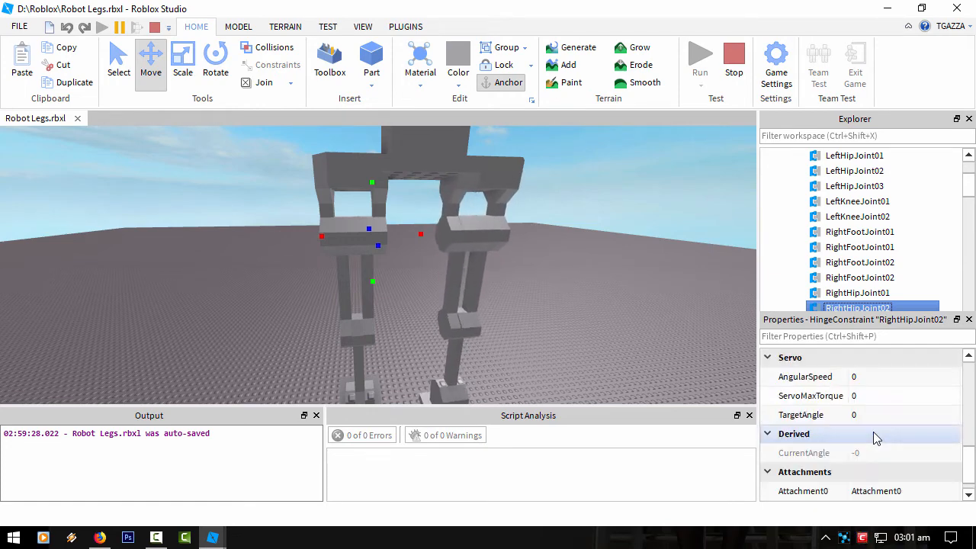
left_click(871, 383)
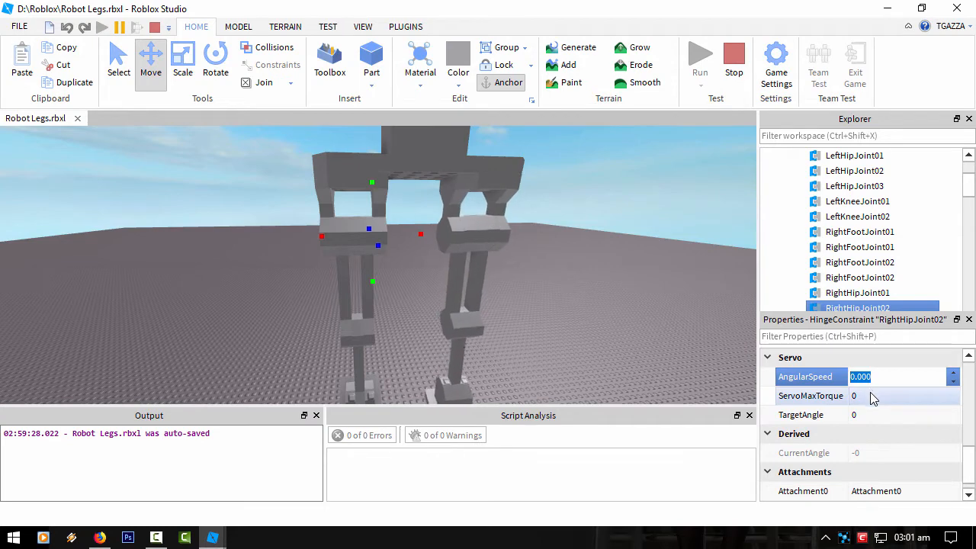
type("10000")
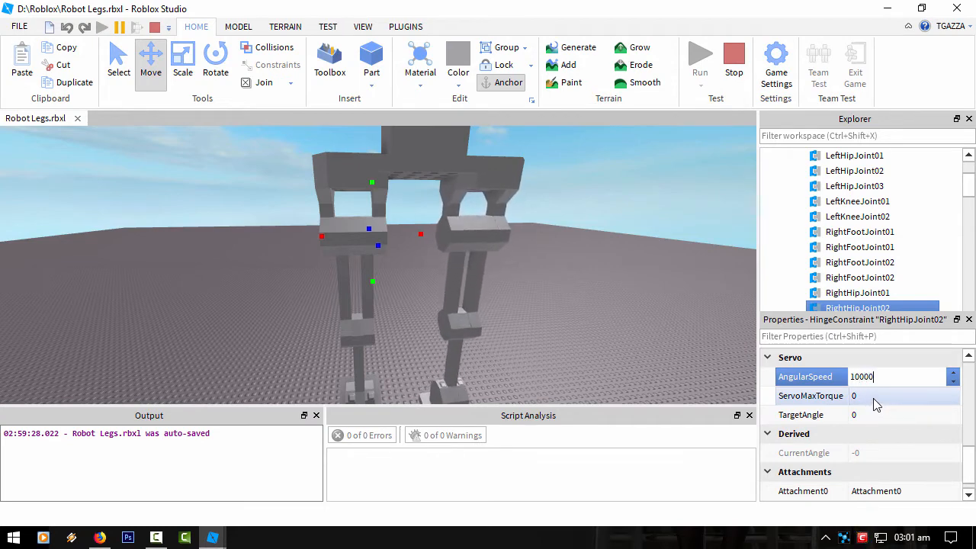
key("Tab")
type("1000")
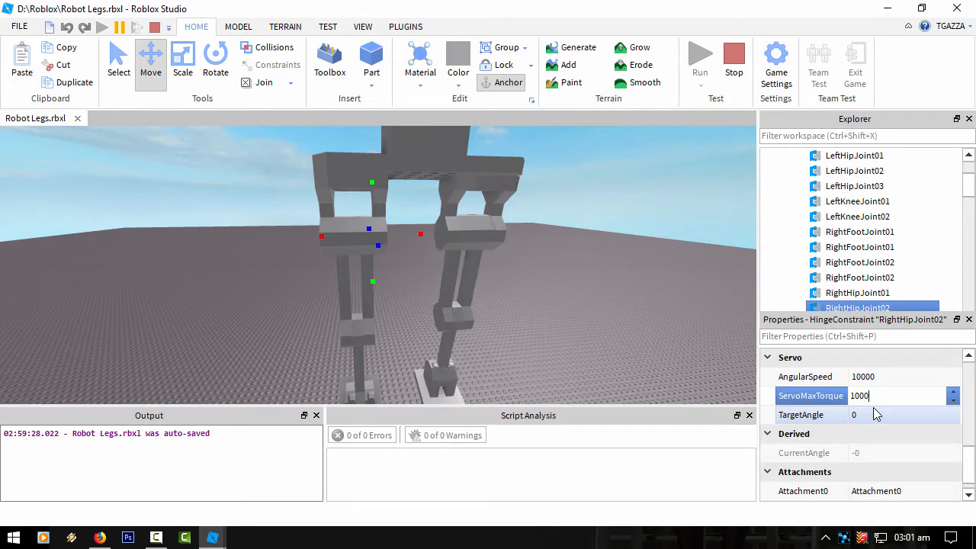
key("Tab")
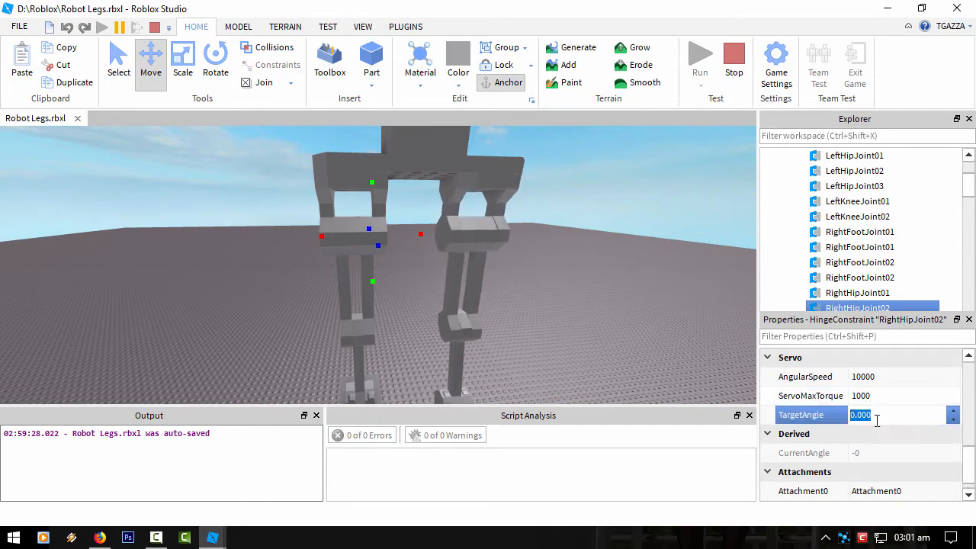
type("5")
key("Return")
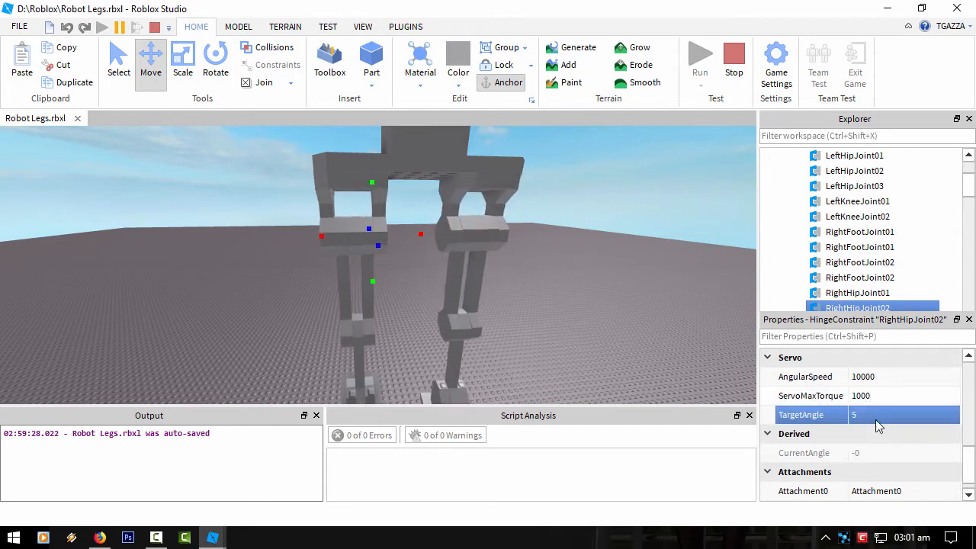
- Set RightHipJoint02's TargetAngle to 20 and examine the leg's pose from the side
left_click(875, 416)
type("20")
key("Return")
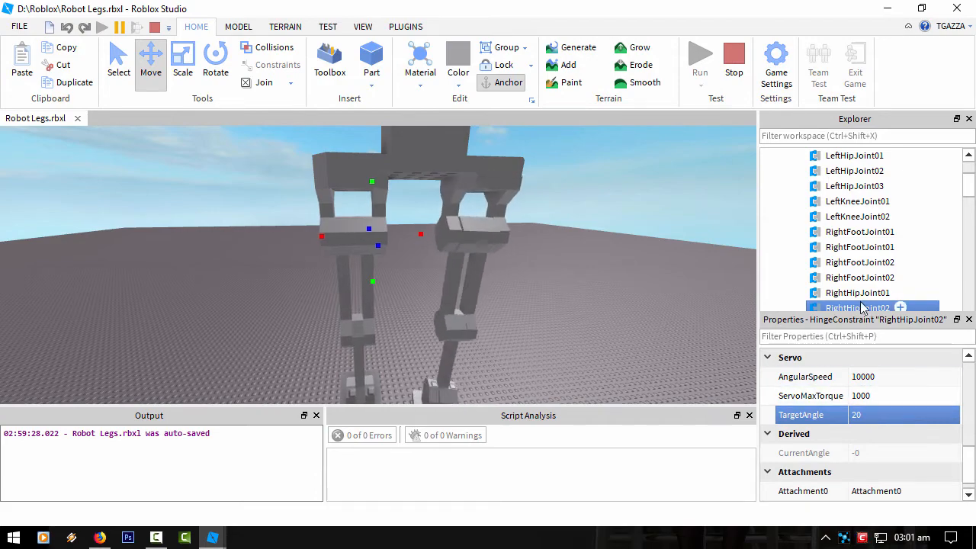
right_click_drag(553, 286, 547, 283)
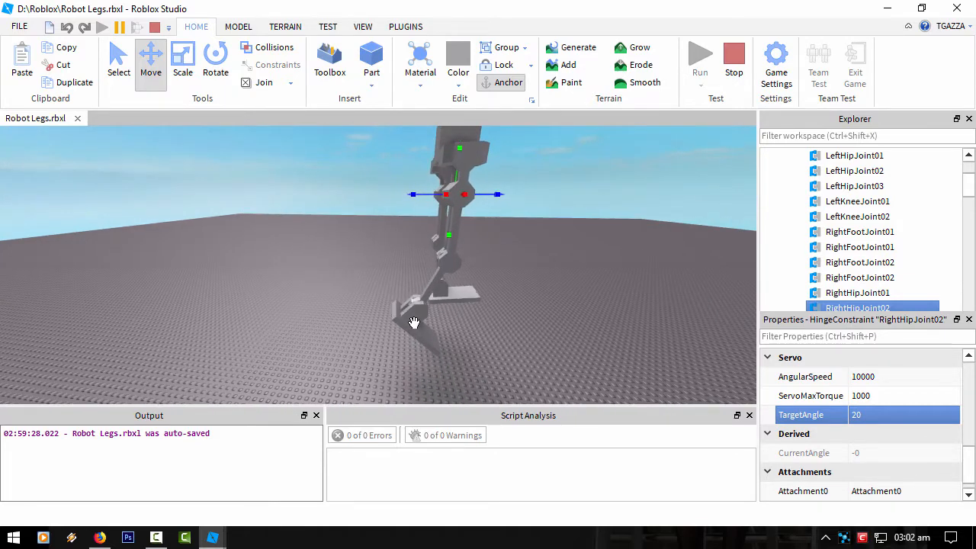
right_click_drag(518, 320, 517, 317)
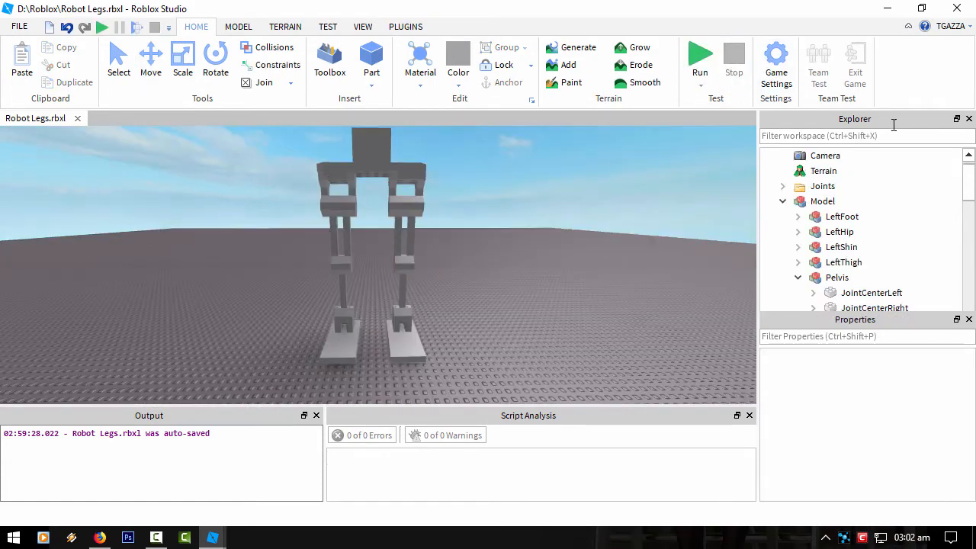
- Close Robot Legs.rbxl without saving its changes and return to the Baseplate place
left_click(958, 9)
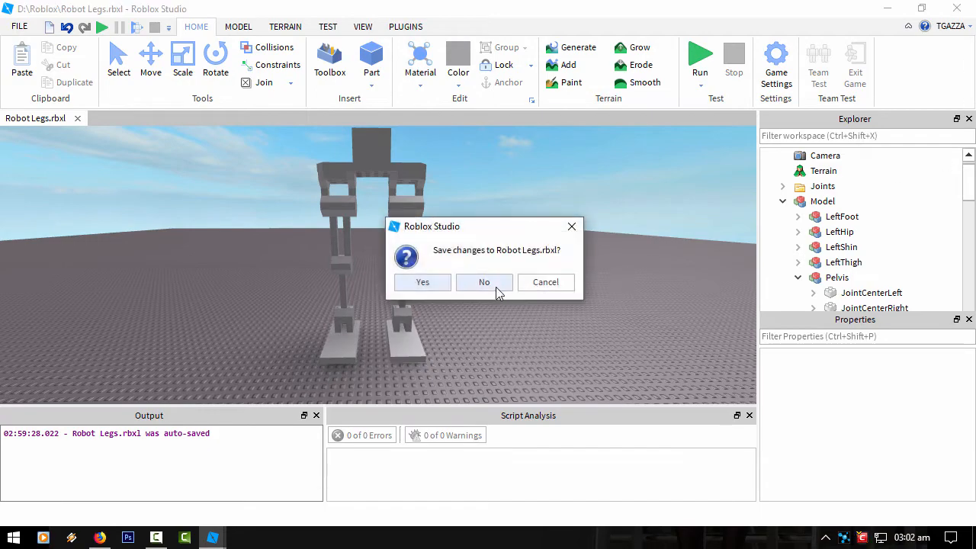
left_click(489, 282)
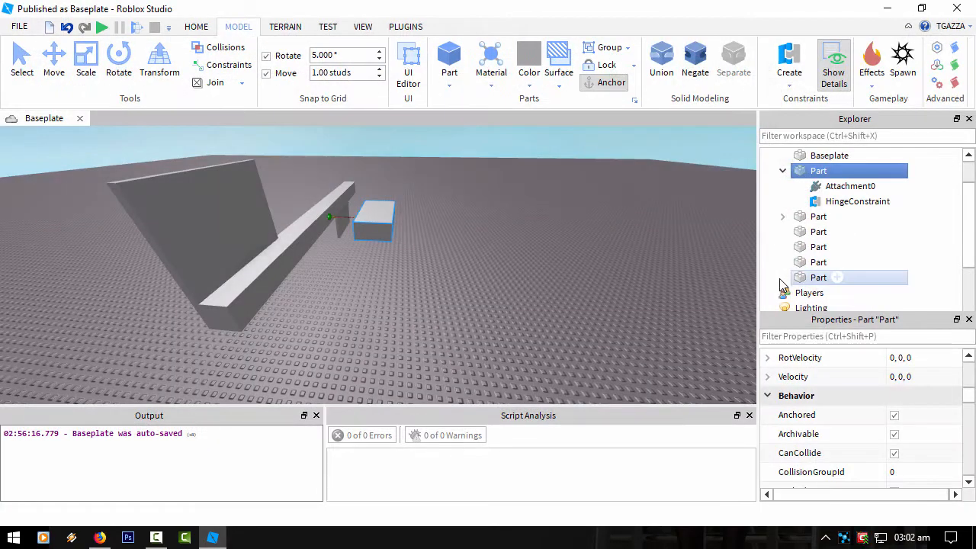
- Set the ActuatorType of the hinge between the small anchored block and the long beam to Servo and enable its limits
right_click_drag(496, 281, 502, 280)
scroll(501, 279, "up", 3)
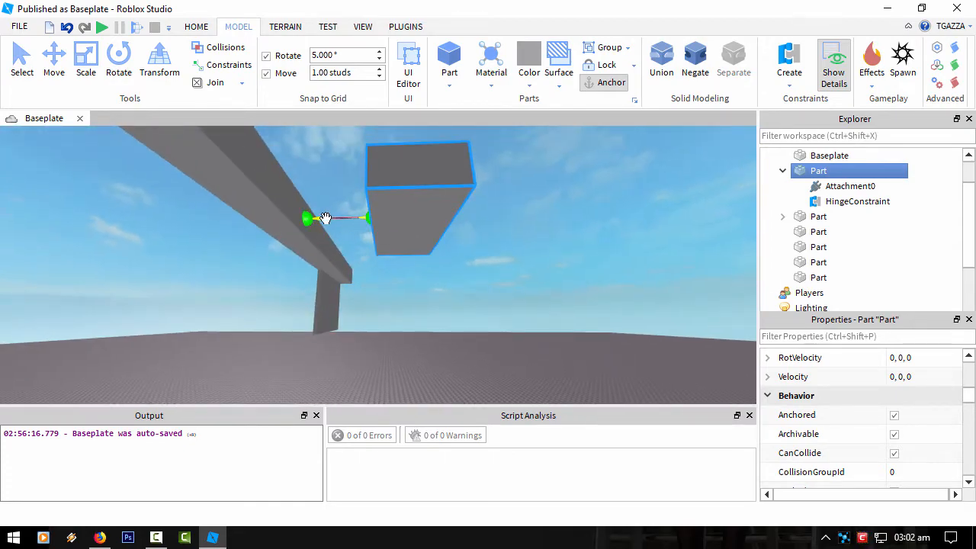
left_click(326, 219)
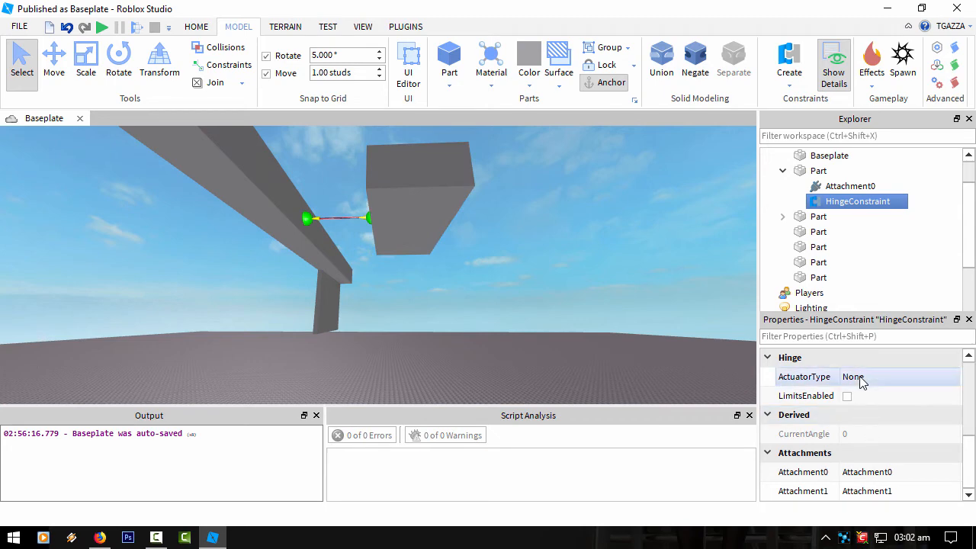
left_click(869, 376)
left_click(886, 376)
left_click(896, 416)
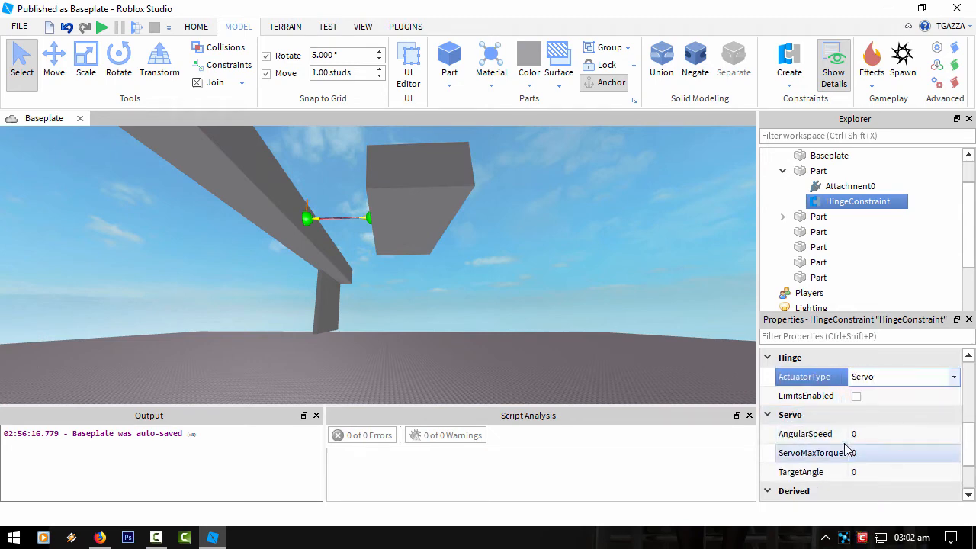
left_click(857, 397)
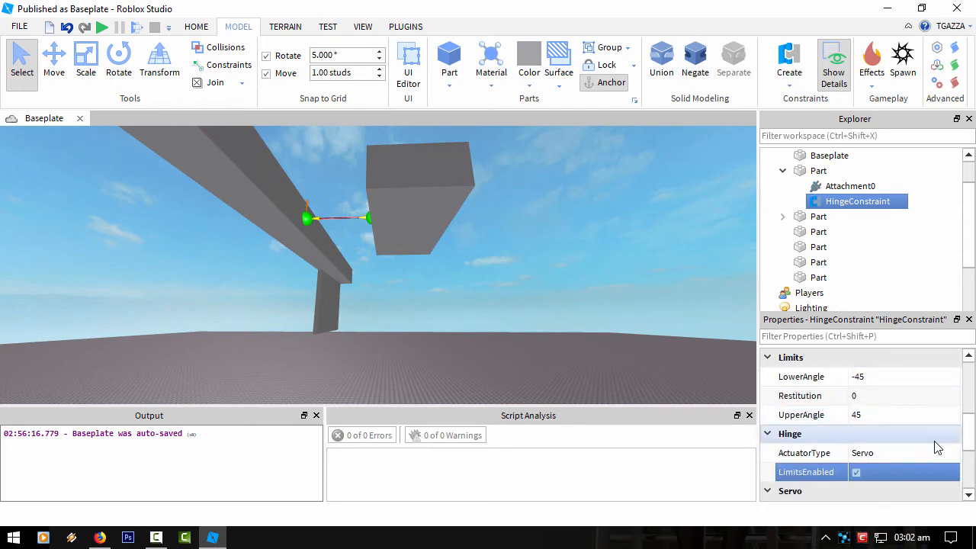
- Set the beam hinge's servo AngularSpeed to 10000, ServoMaxTorque to 1000 and TargetAngle to 30
scroll(974, 437, "down", 3)
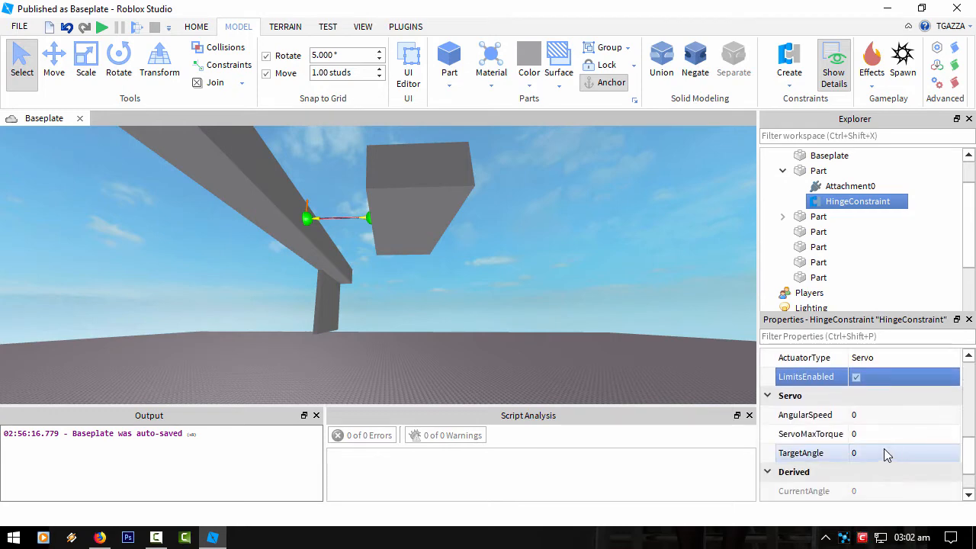
left_click(871, 416)
type("10000")
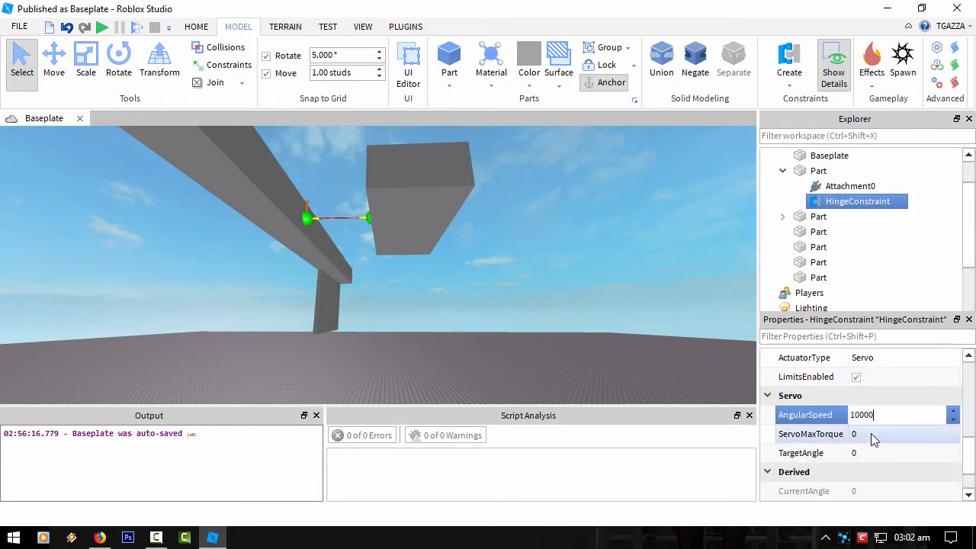
left_click(873, 439)
type("1000")
left_click(881, 455)
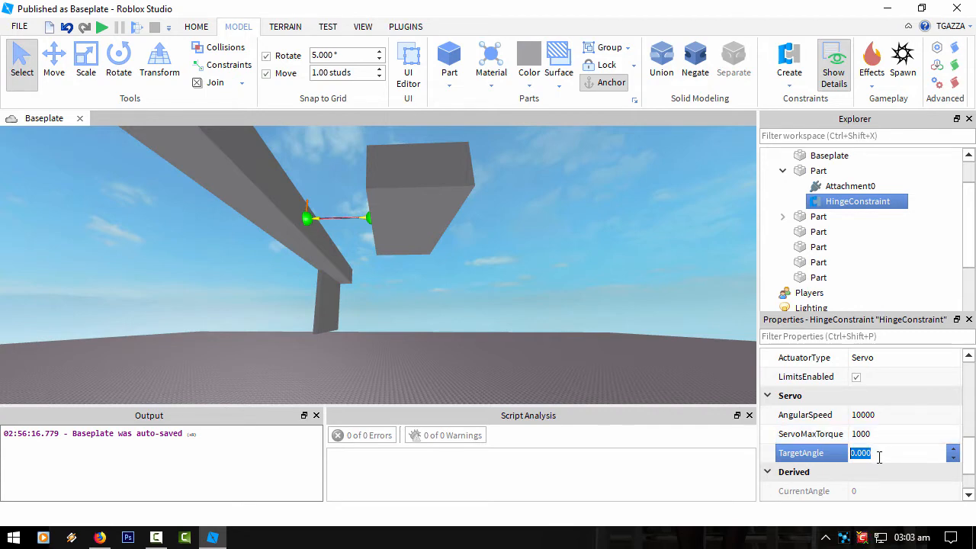
type("0")
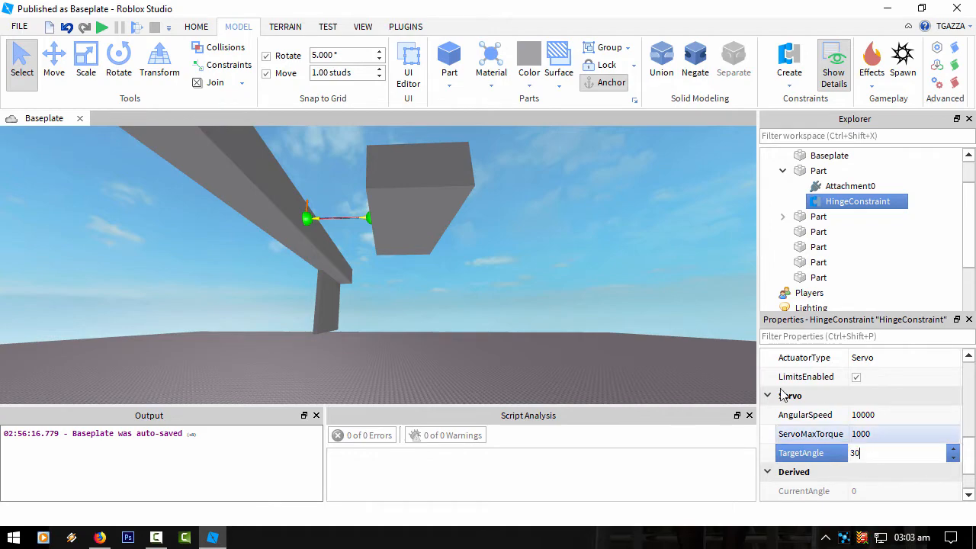
key("Return")
- Run the simulation and select the running beam's HingeConstraint under its part in the Workspace
right_click_drag(598, 322, 599, 322)
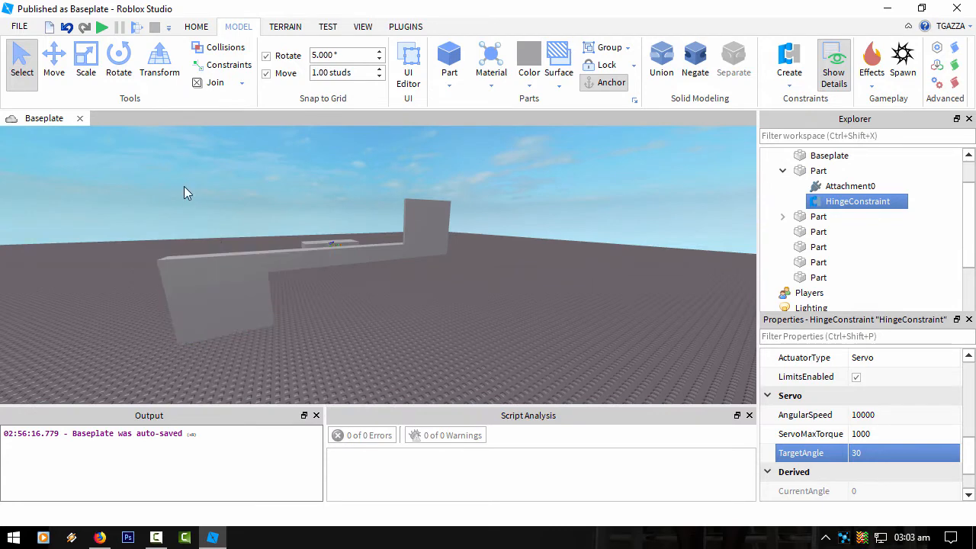
left_click(102, 28)
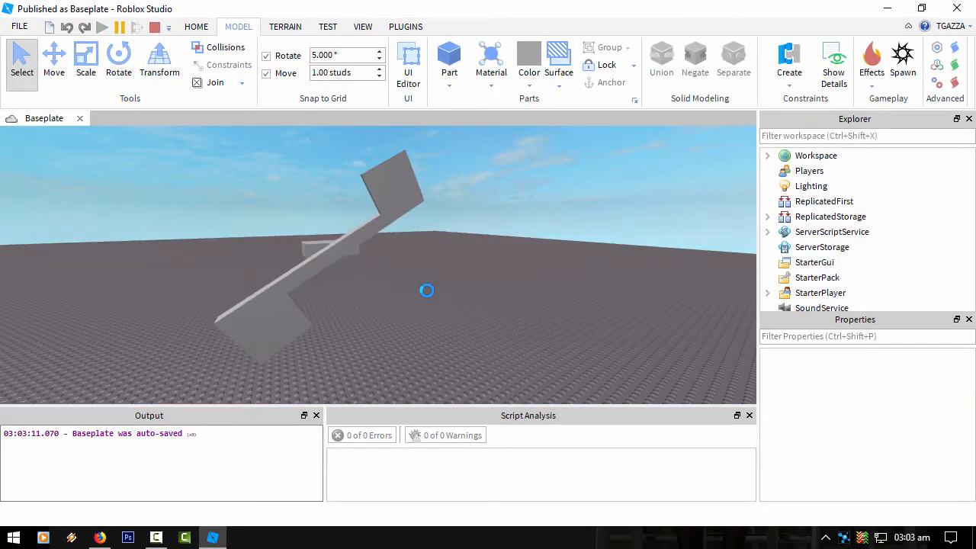
left_click(766, 156)
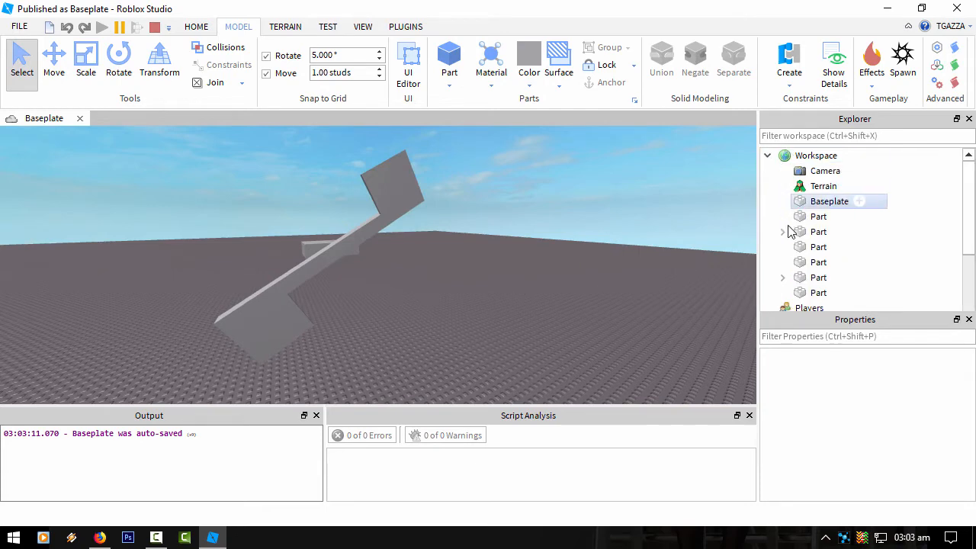
left_click(783, 232)
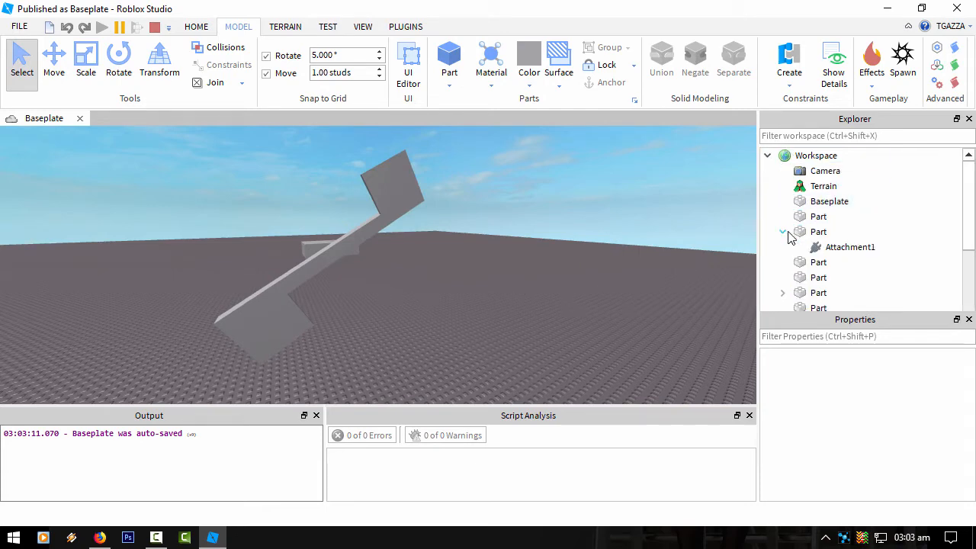
left_click(783, 293)
scroll(829, 280, "down", 1)
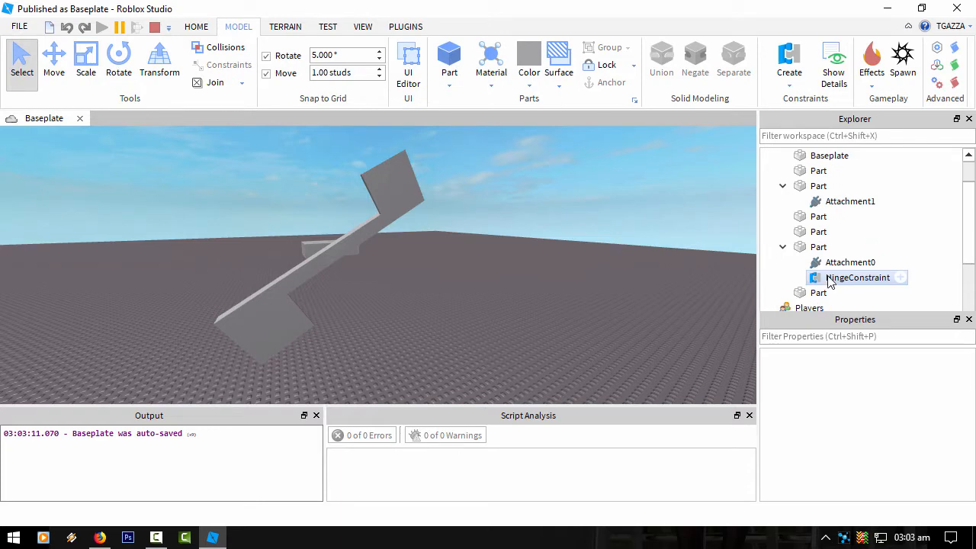
left_click(835, 278)
- Set the beam hinge's UpperAngle limit to 180
scroll(839, 389, "down", 4)
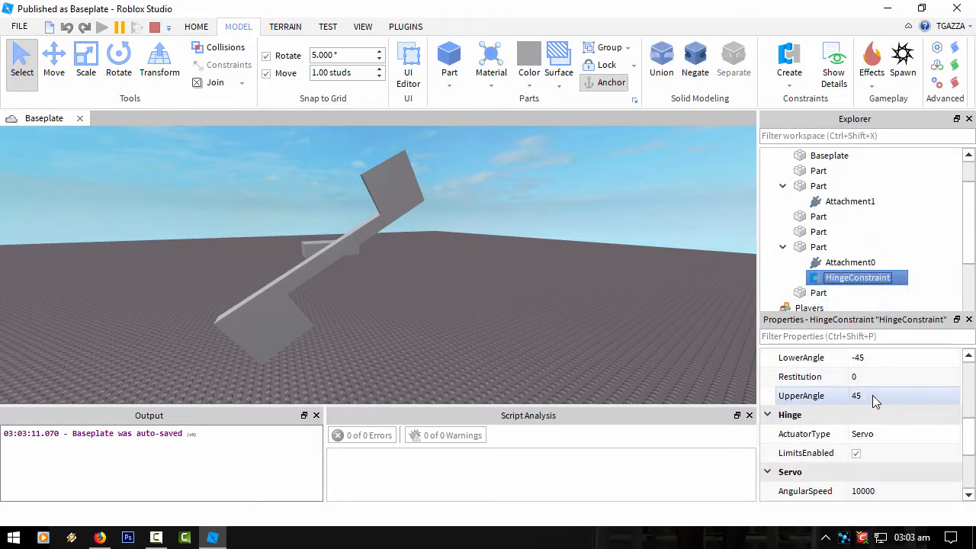
left_click(875, 396)
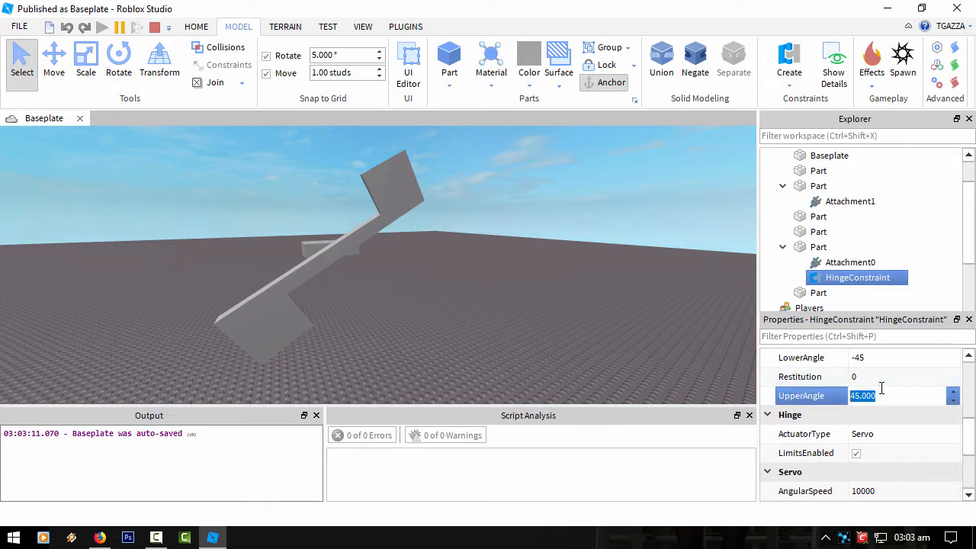
type("180")
key("shift+Tab")
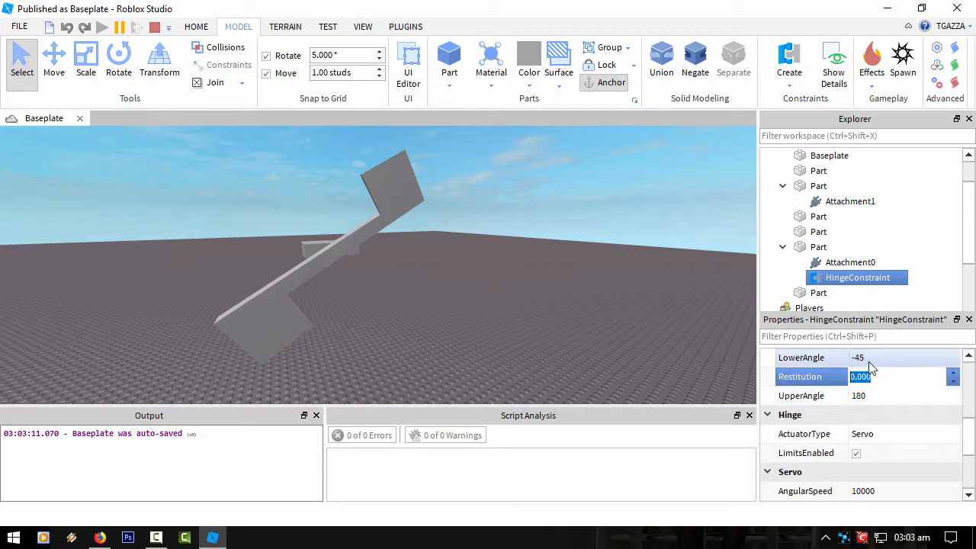
- Set the beam hinge's servo TargetAngle to 1000 and examine the beam's rotation from the front
scroll(888, 442, "down", 1)
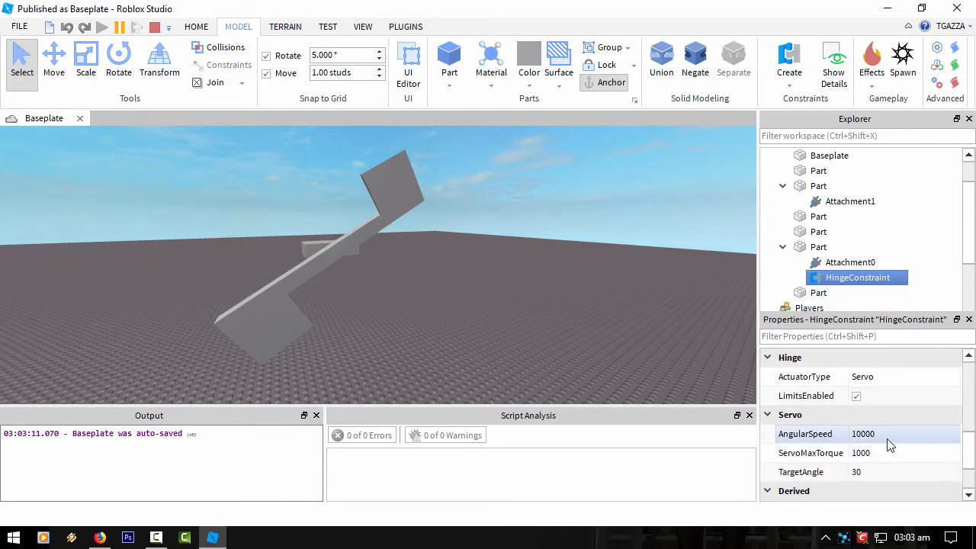
scroll(889, 445, "down", 1)
left_click(872, 417)
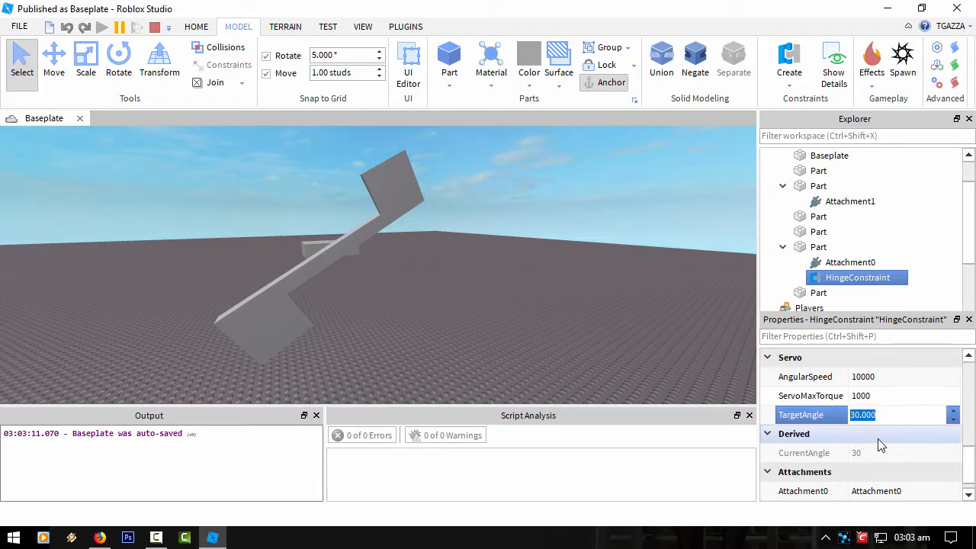
scroll(877, 408, "up", 2)
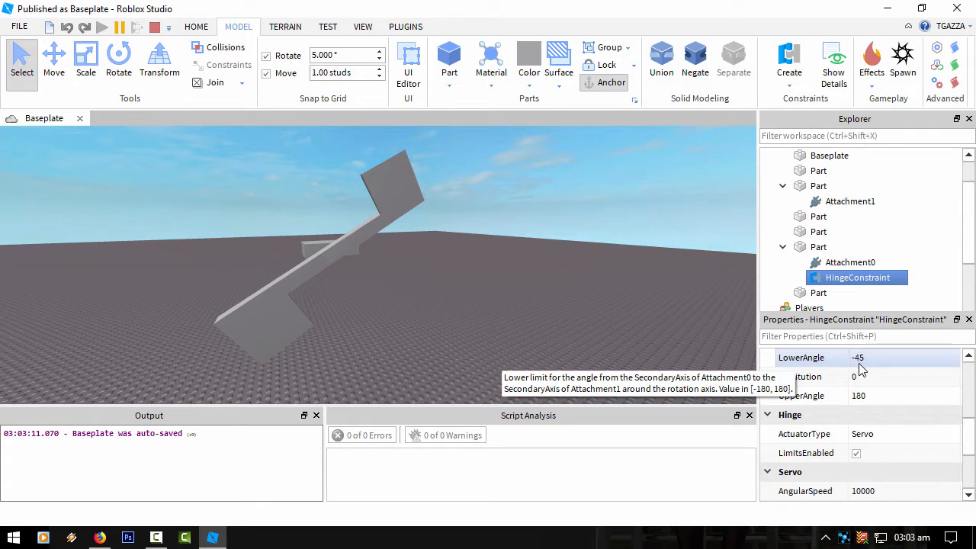
scroll(859, 367, "down", 3)
left_click(869, 467)
scroll(874, 458, "down", 3)
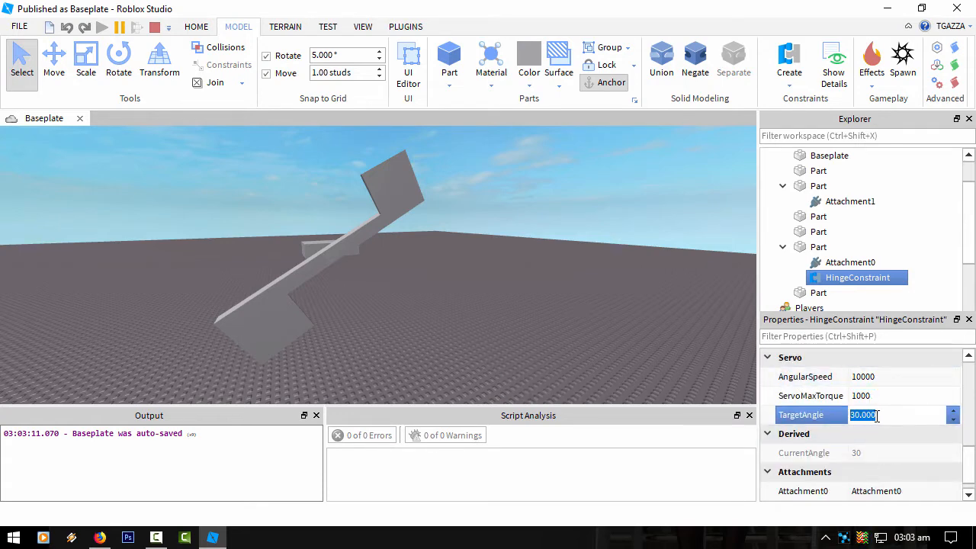
type("10")
key("Return")
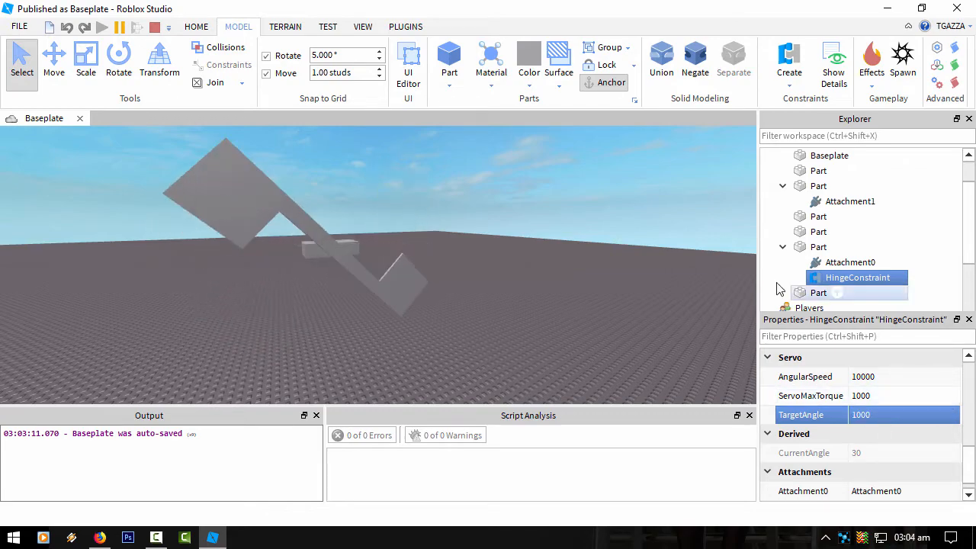
scroll(537, 334, "down", 5)
scroll(538, 341, "up", 5)
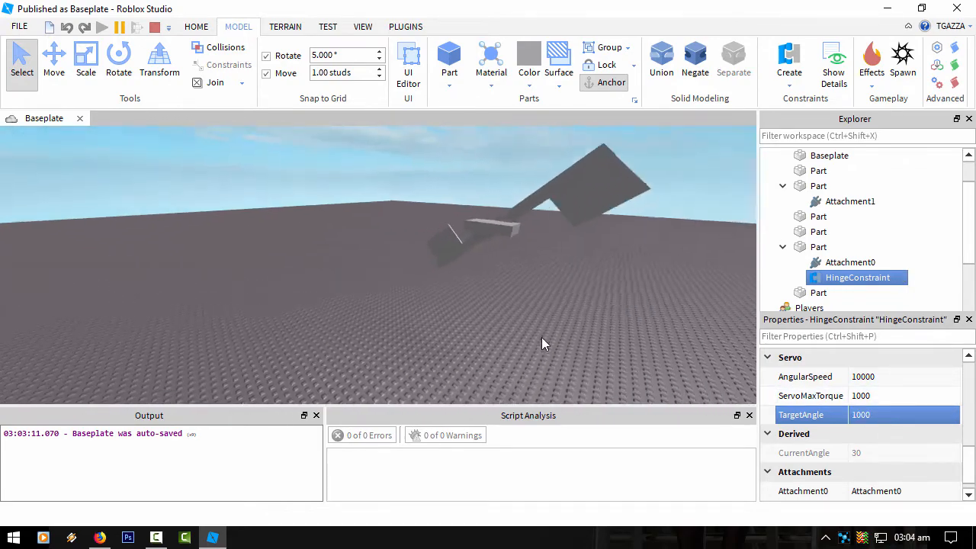
right_click_drag(537, 341, 538, 341)
scroll(538, 341, "down", 3)
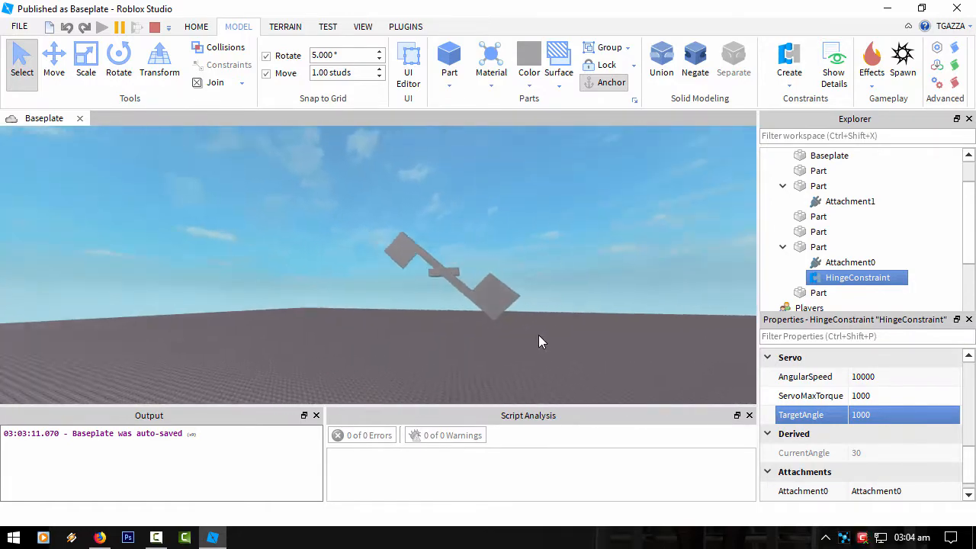
scroll(538, 334, "up", 4)
- Change the beam hinge's servo TargetAngle to -1000 in the running simulation
left_click(873, 414)
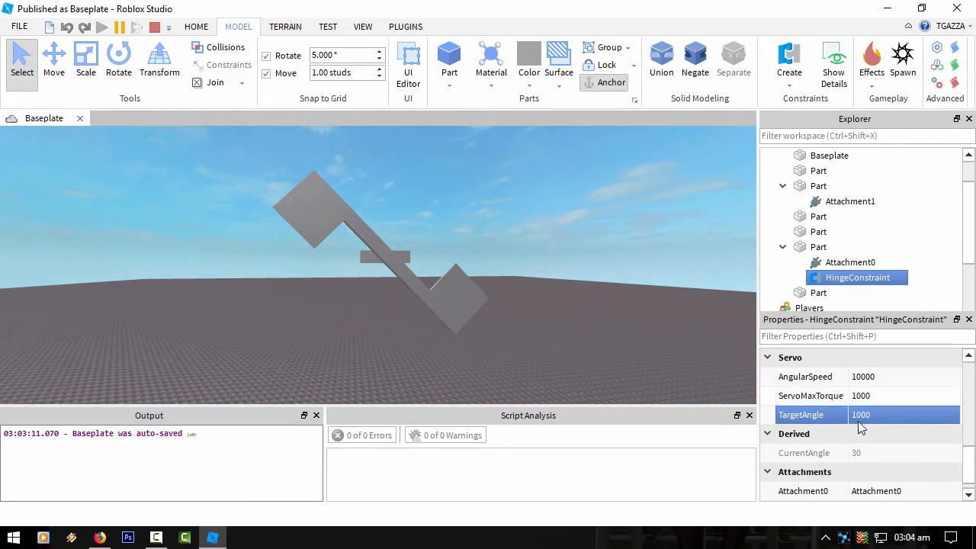
left_click(853, 416)
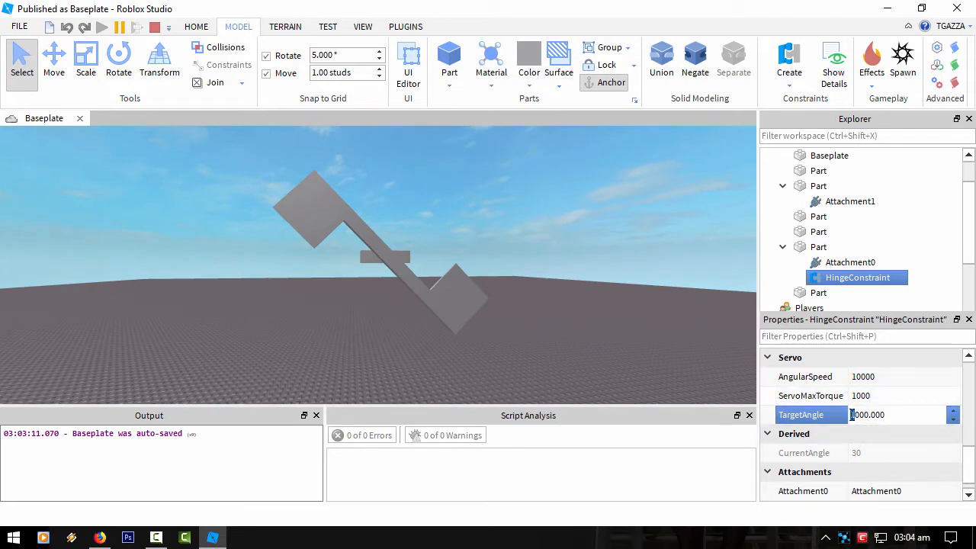
type("-")
key("Return")
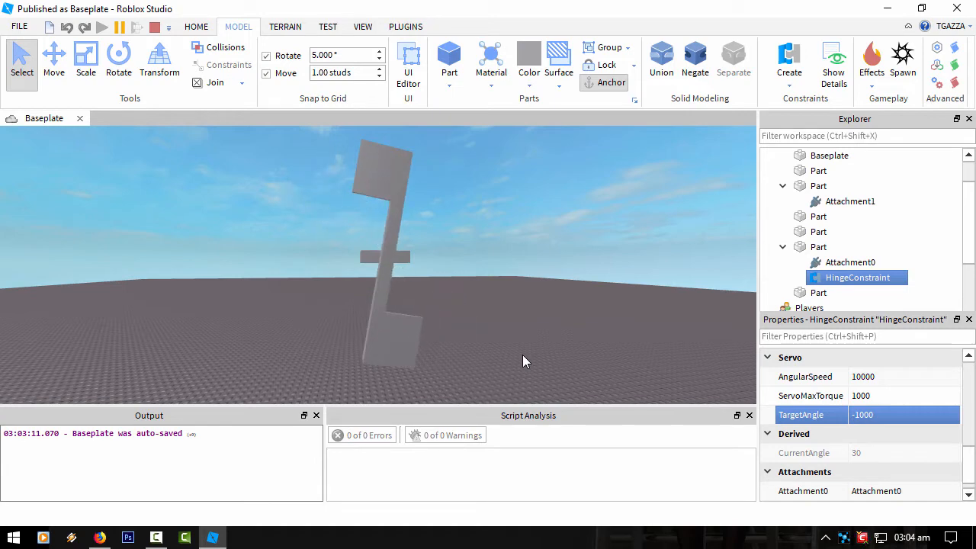
- Test the beam hinge's servo with a TargetAngle of 190 and return it to 0
left_click(893, 423)
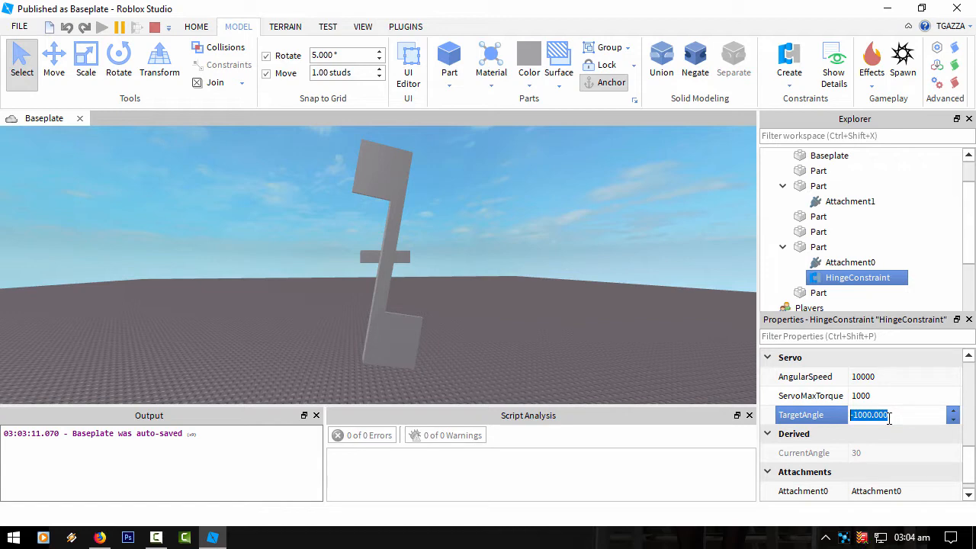
type("190")
key("Return")
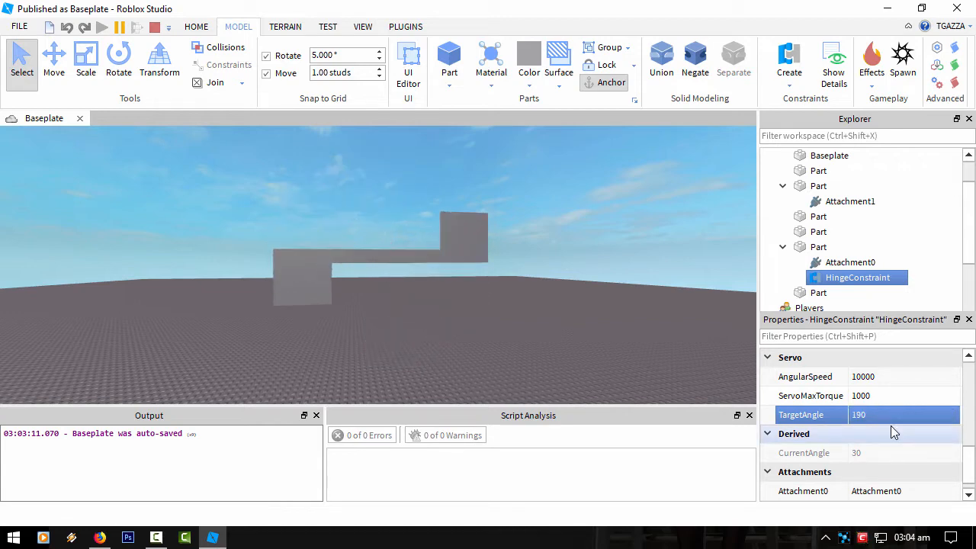
left_click(879, 415)
type("0")
key("Return")
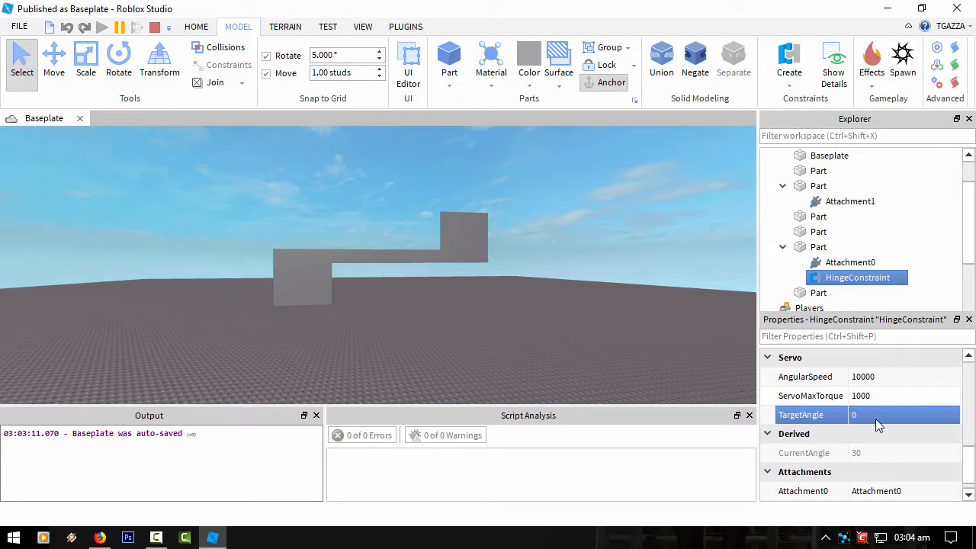
- Set the beam hinge's servo TargetAngle to -190
left_click(876, 416)
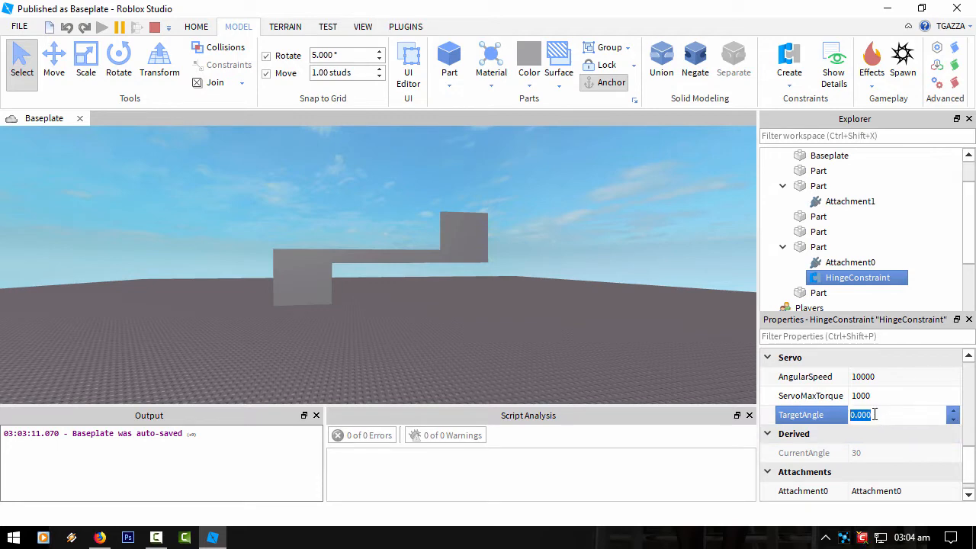
type("-190")
key("Return")
- Open the beam hinge's TargetAngle value for editing
left_click(881, 422)
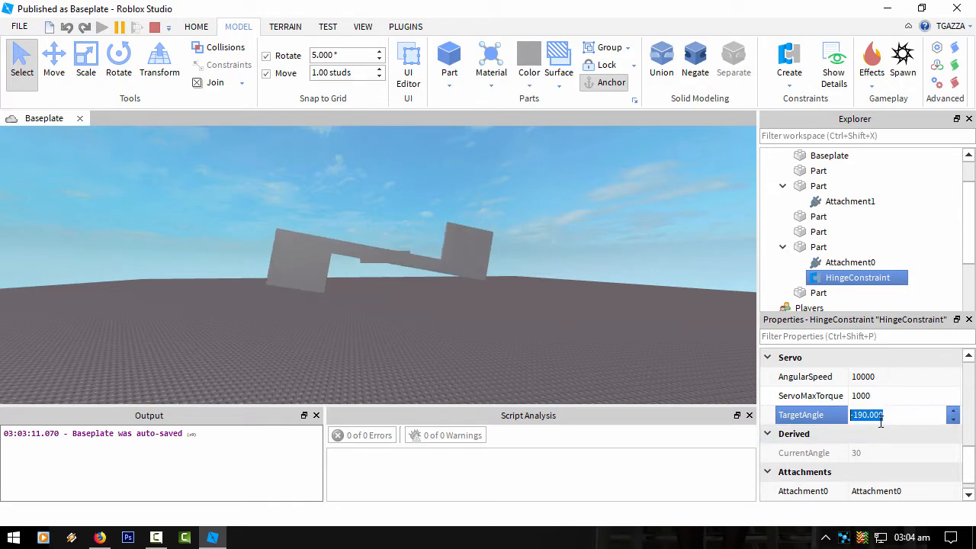
- Set the HingeConstraint's TargetAngle to 75 and review its Limits, Hinge and Servo properties
type("75")
key("Return")
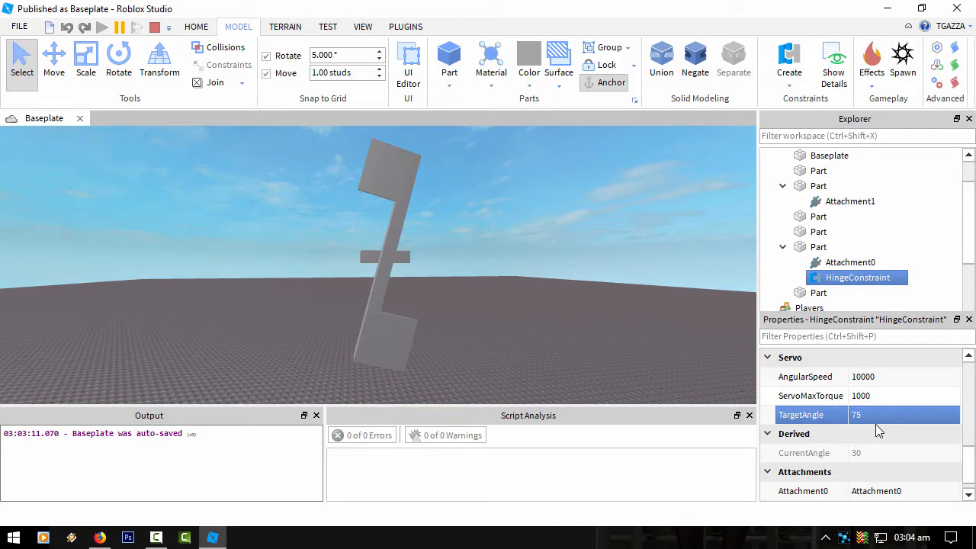
scroll(871, 421, "up", 3)
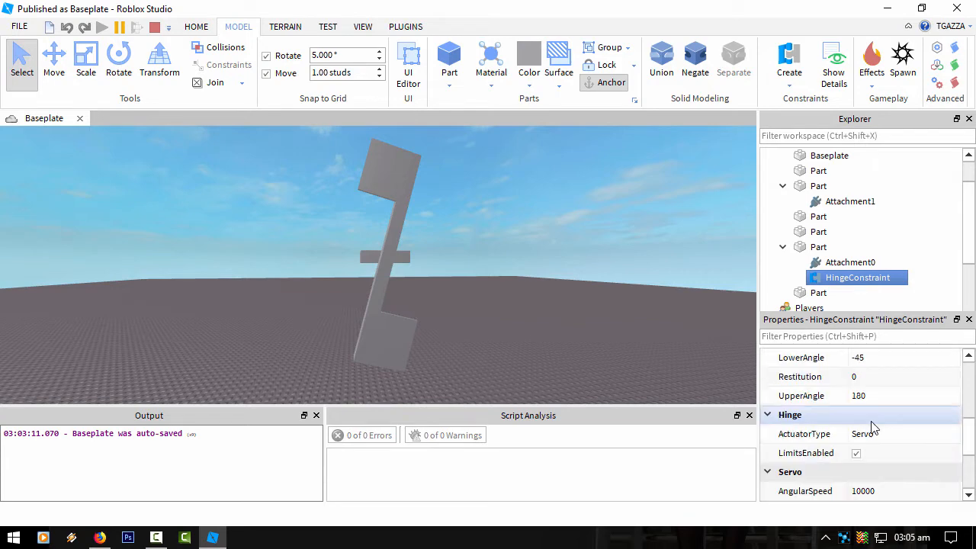
scroll(870, 396, "up", 3)
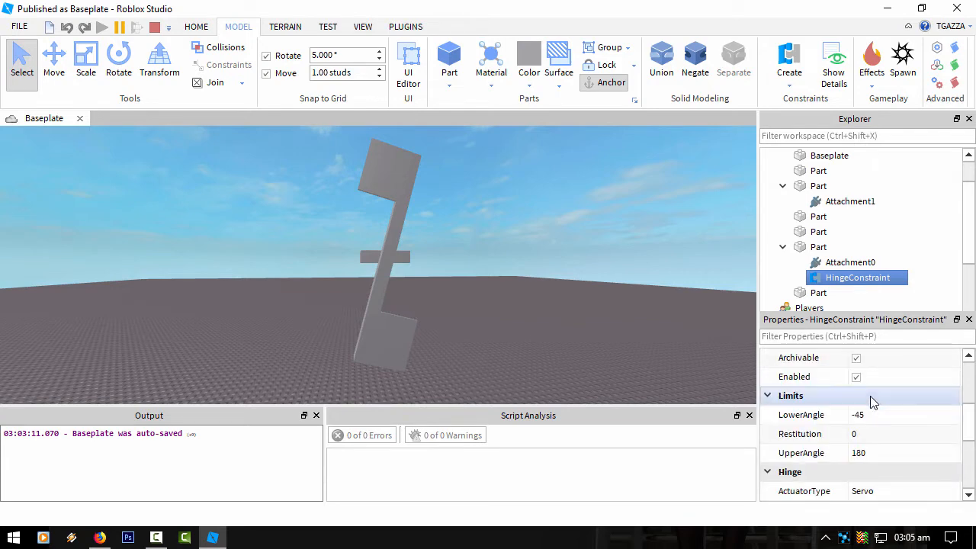
left_click(878, 432)
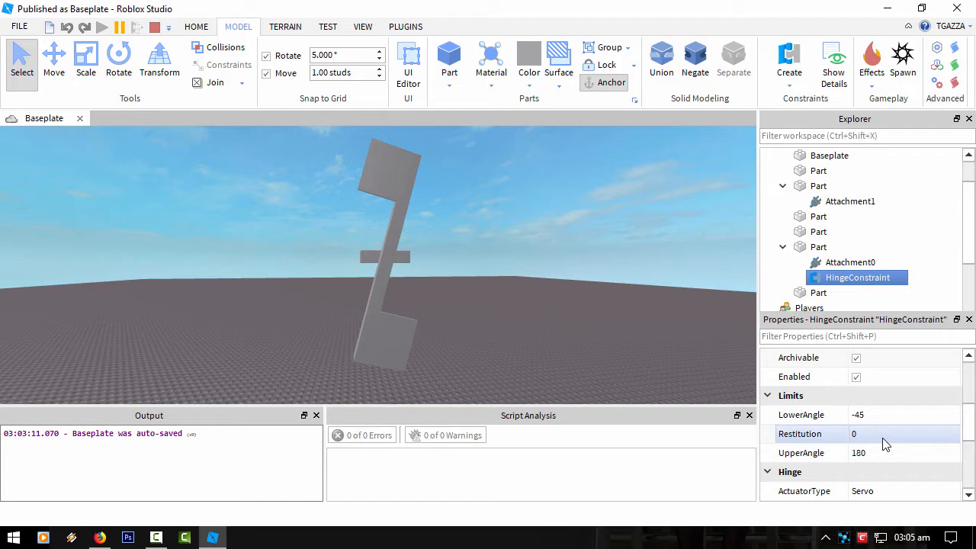
scroll(885, 445, "down", 1)
scroll(884, 444, "down", 1)
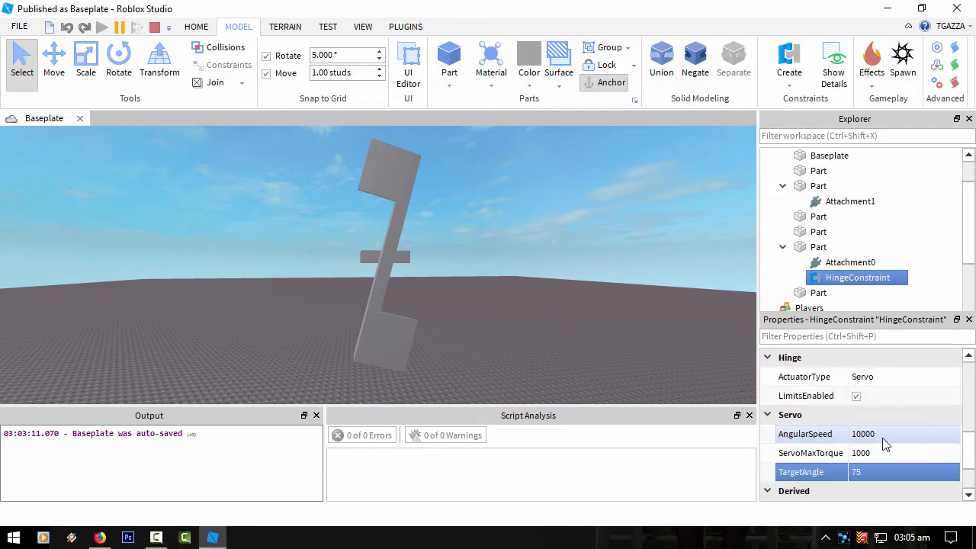
scroll(880, 452, "down", 1)
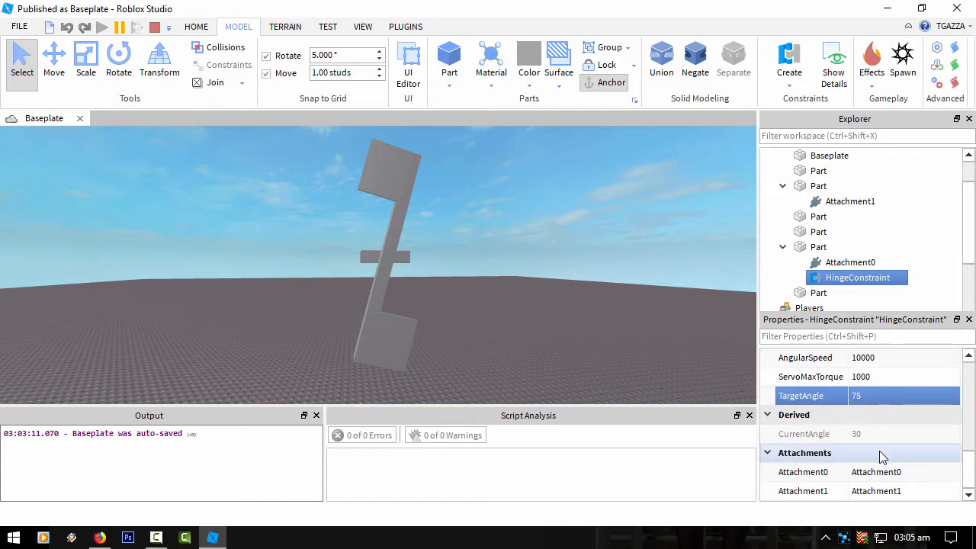
scroll(880, 451, "up", 3)
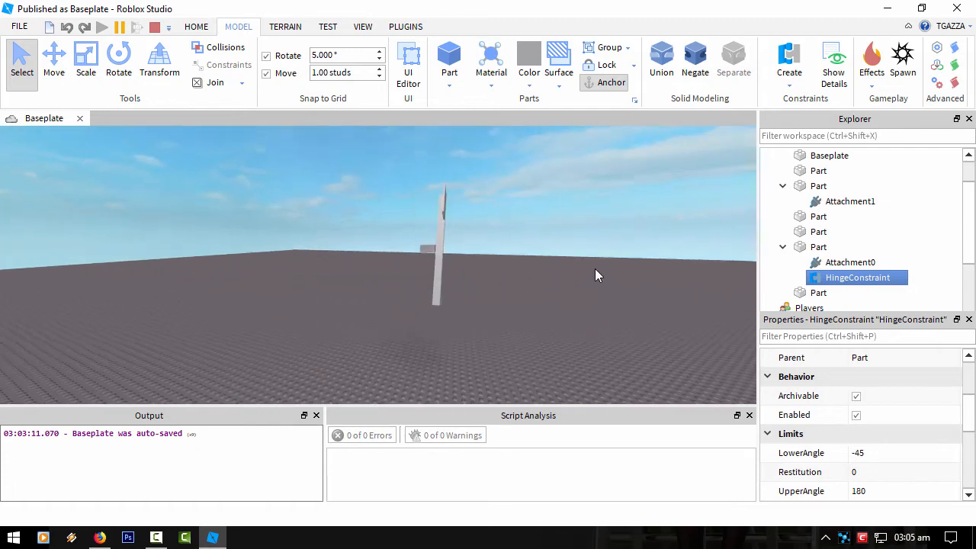
- View the rotated beam from the side and stop the running simulation
key("w")
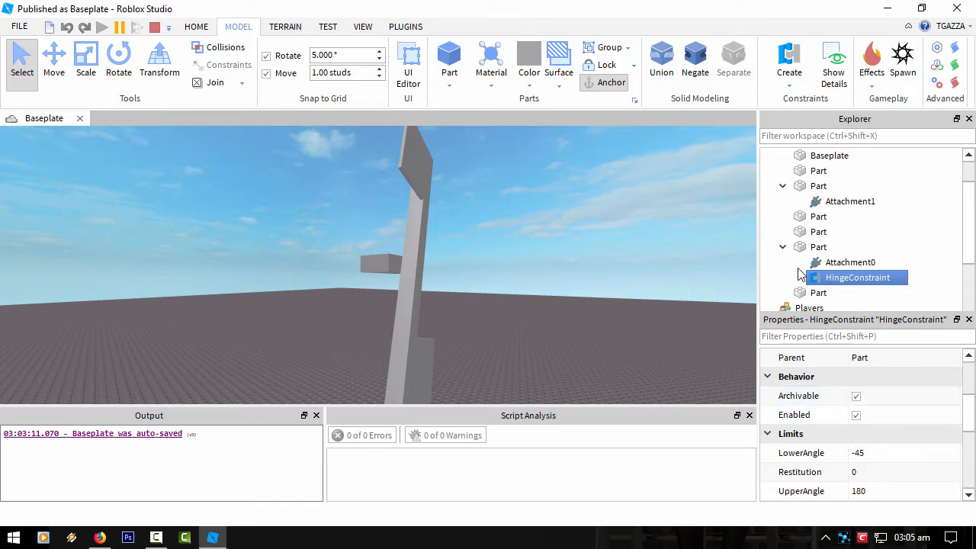
right_click_drag(633, 283, 519, 285)
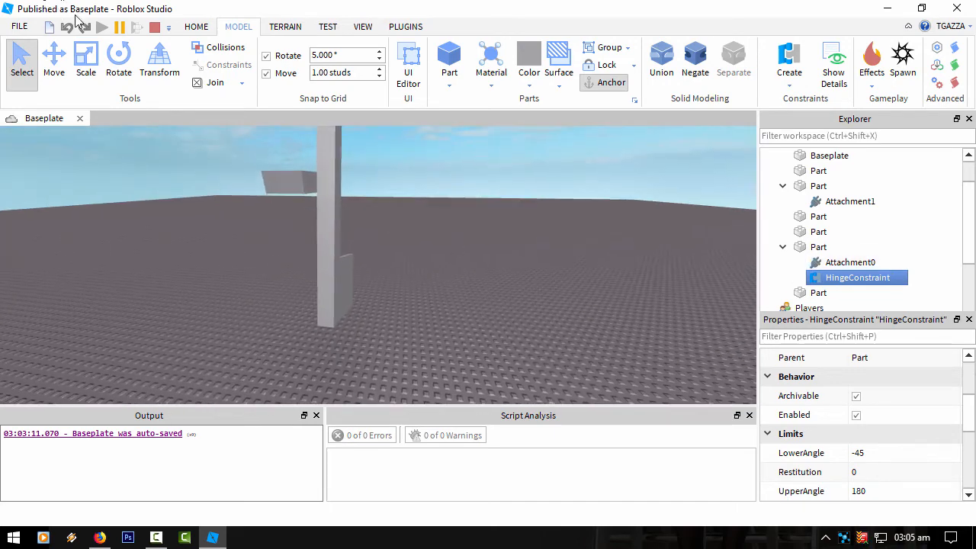
left_click(154, 27)
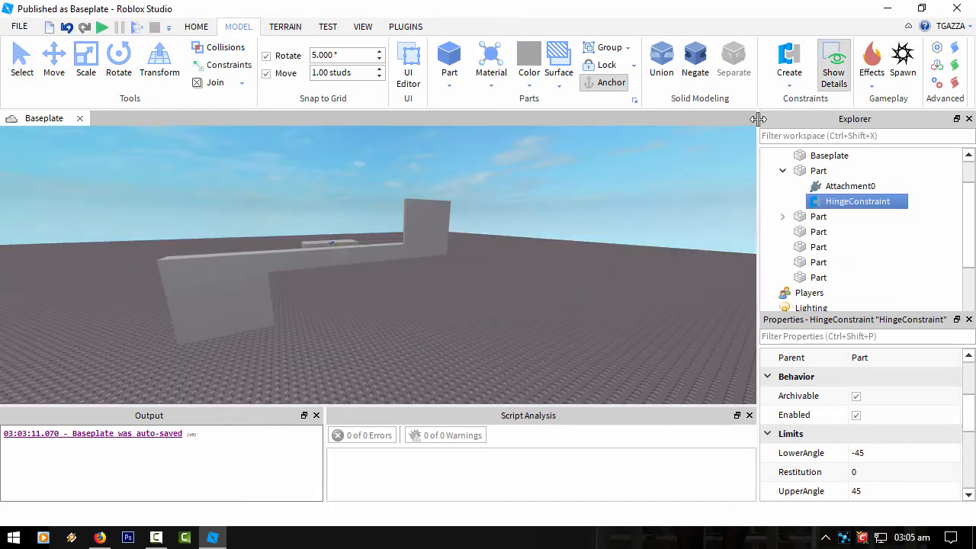
- Look through the available constraint types and examine the hinge attachments between the small block and the long beam
left_click(790, 80)
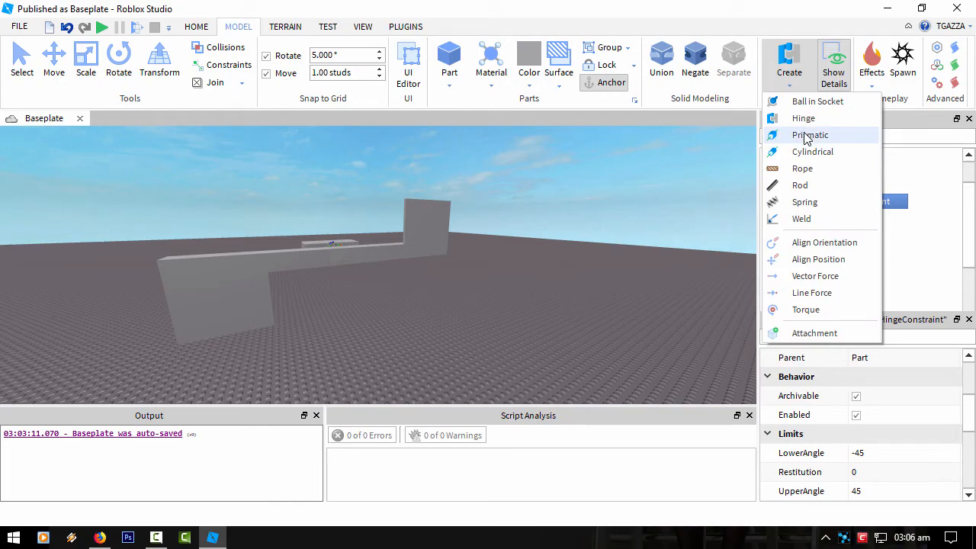
right_click_drag(424, 273, 424, 279)
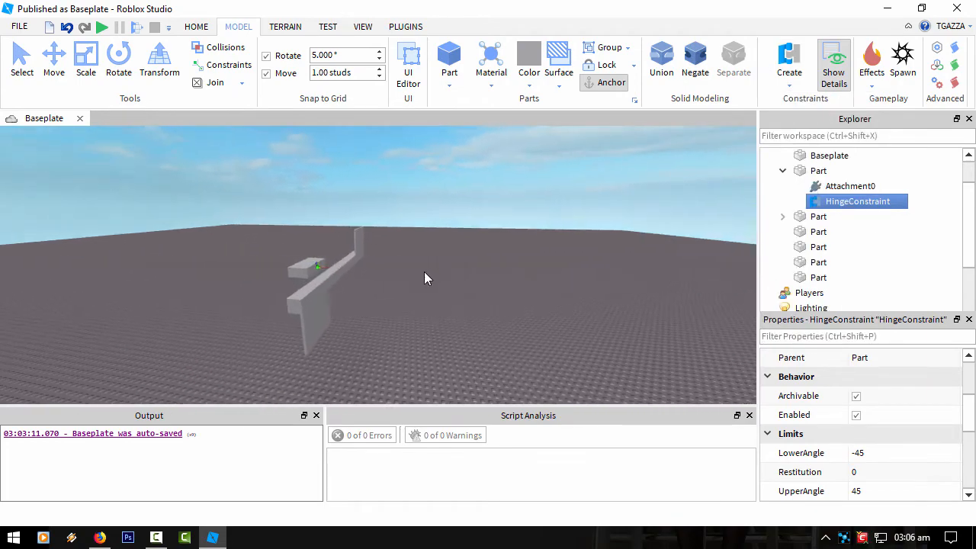
scroll(424, 271, "up", 6)
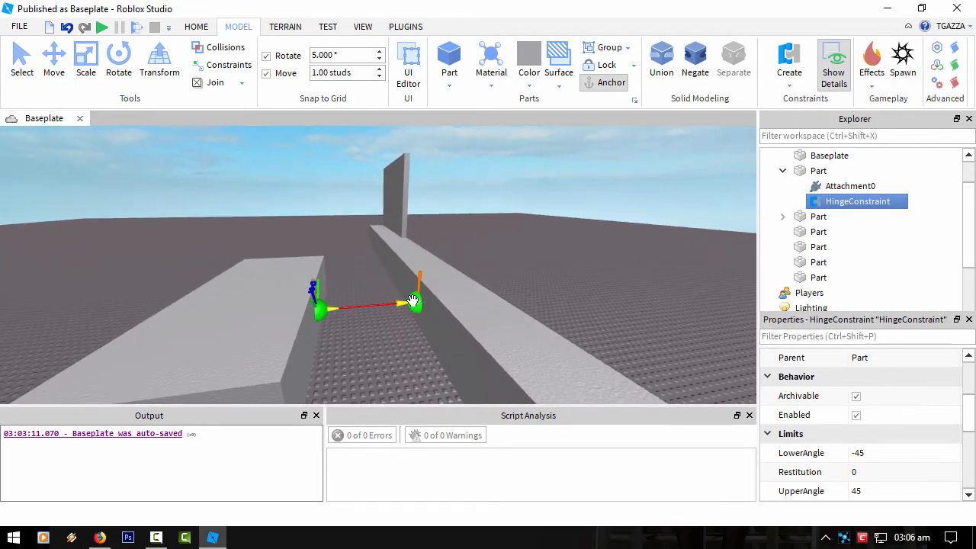
scroll(413, 302, "down", 6)
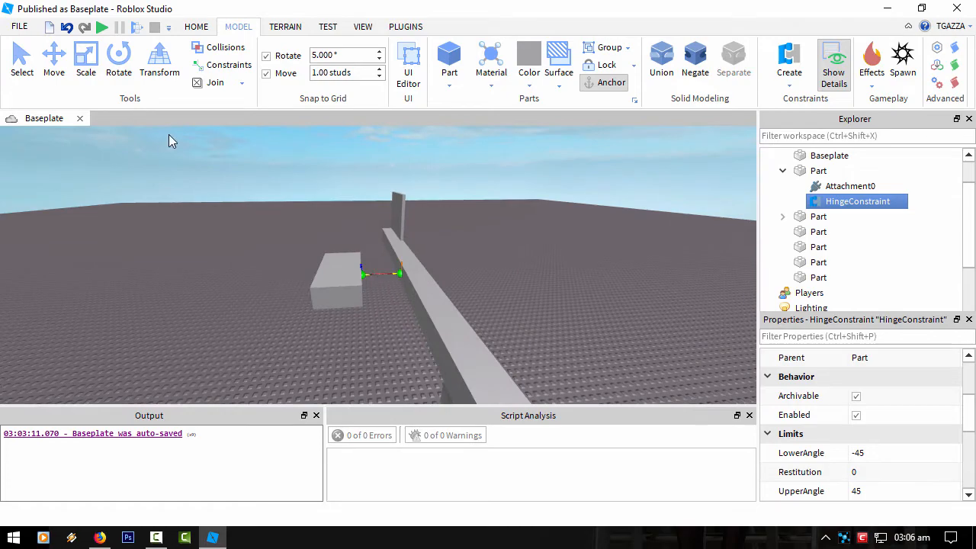
- Open the place file Petrol Engine 4 stroke.rbxl from the Roblox folder
left_click(14, 29)
left_click(69, 76)
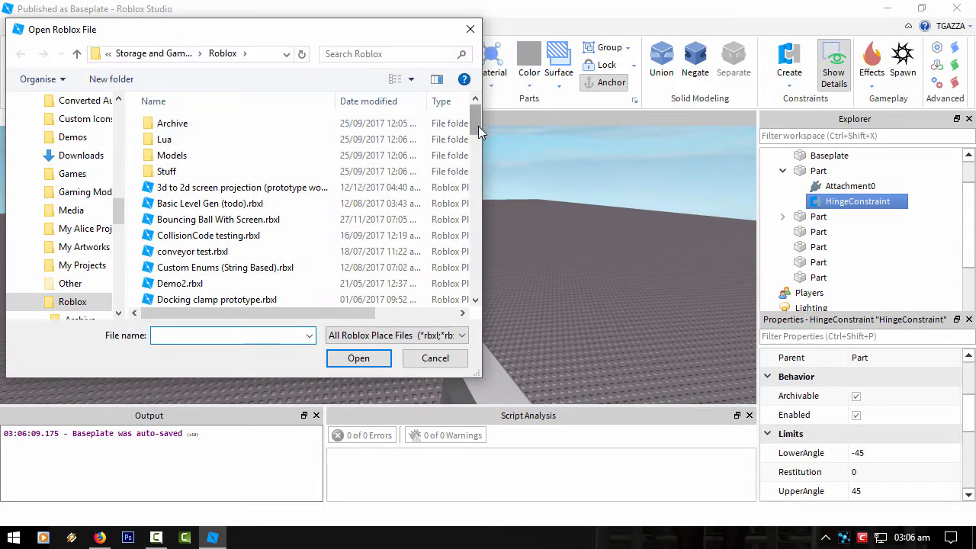
left_click_drag(479, 126, 491, 199)
left_click(257, 234)
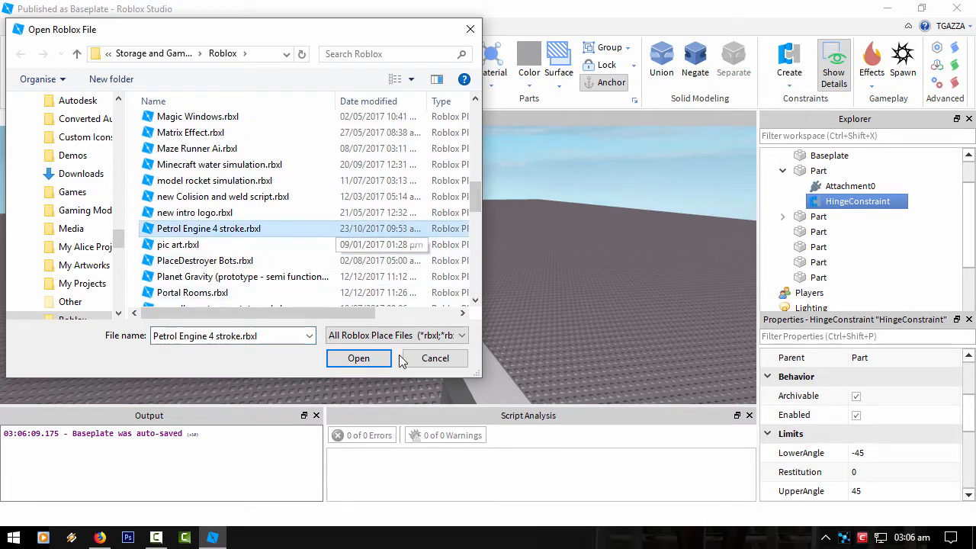
left_click(381, 358)
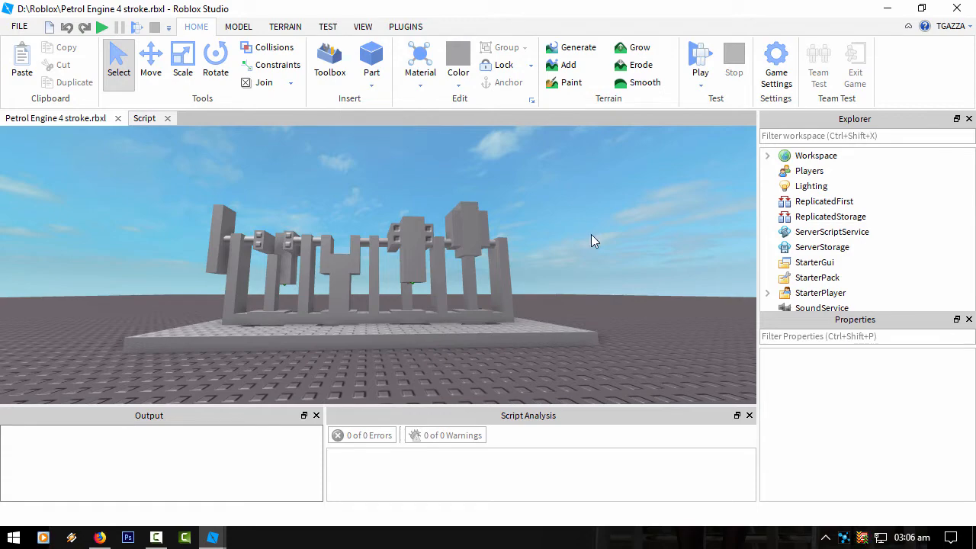
- Inspect the engine model's crankshaft and pistons up close and run the simulation
left_click(557, 286)
scroll(557, 287, "up", 10)
right_click_drag(557, 286, 557, 284)
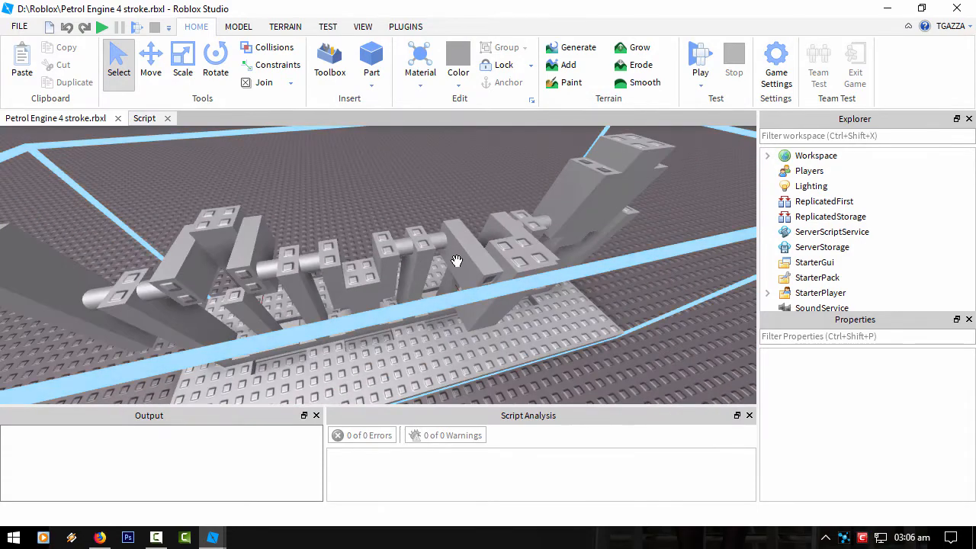
left_click(456, 261)
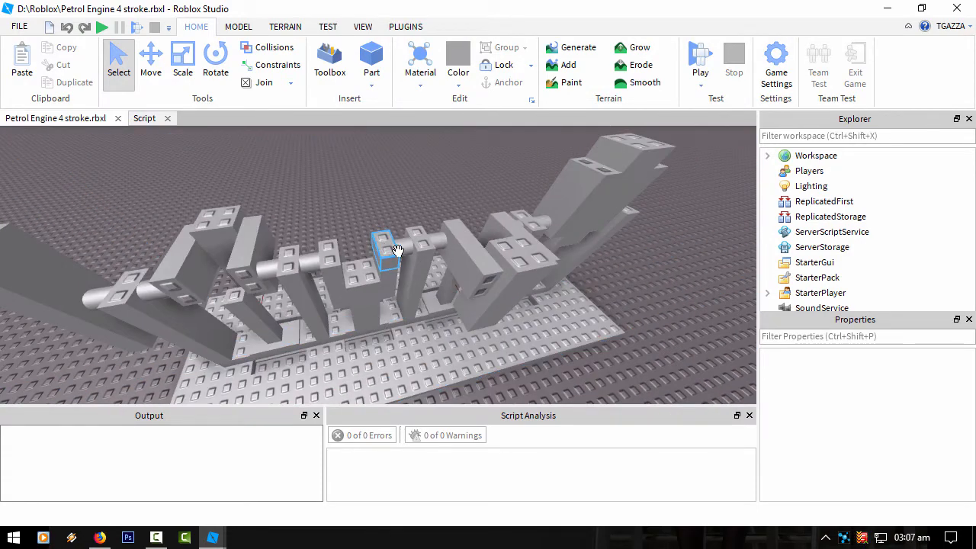
right_click_drag(368, 294, 327, 307)
scroll(353, 290, "up", 5)
scroll(306, 271, "down", 5)
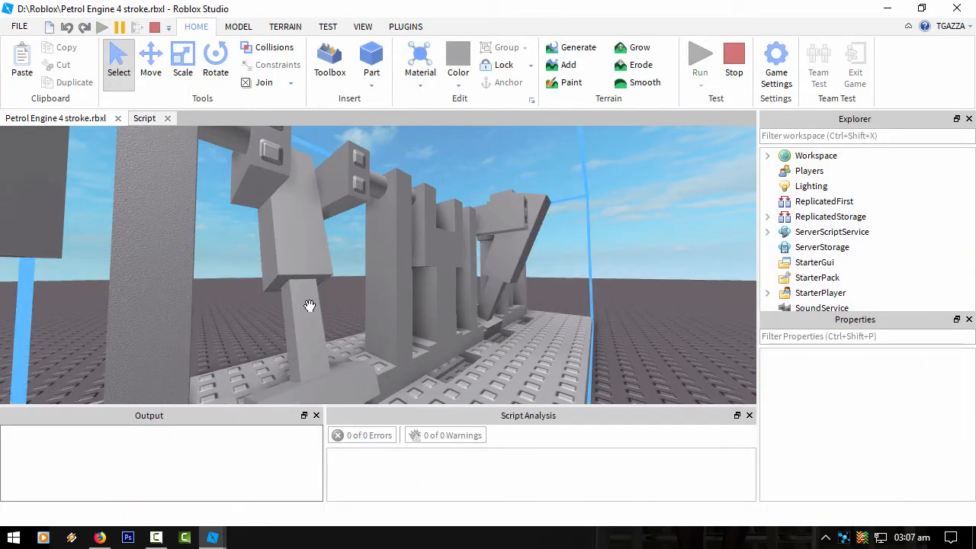
- Select the nearest Piston part in the engine and list its child objects in the hierarchy
left_click(288, 261)
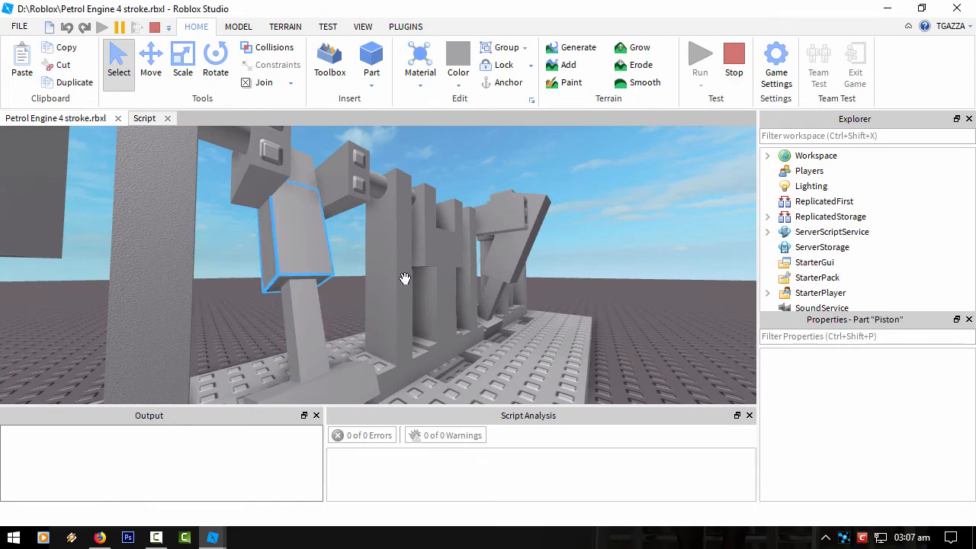
scroll(831, 240, "down", 5)
scroll(831, 235, "up", 3)
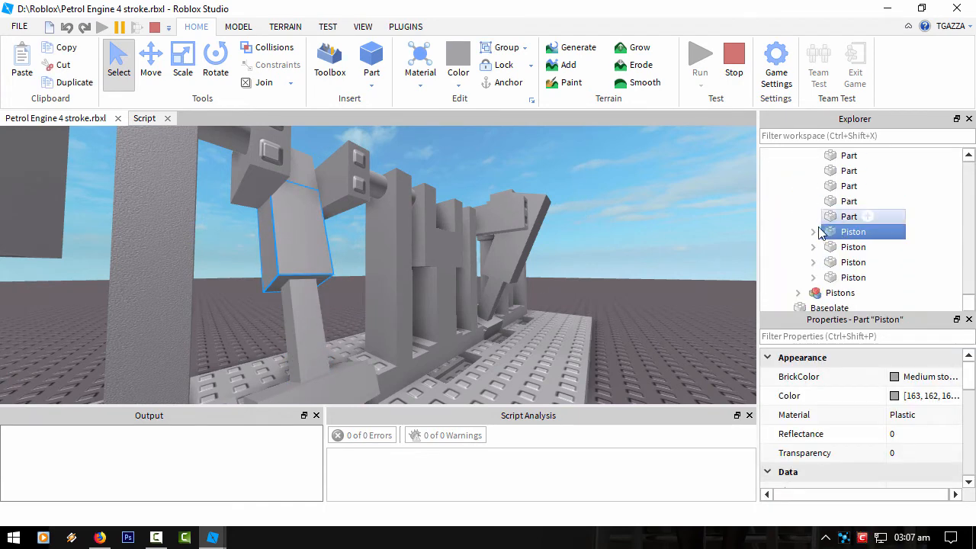
left_click(813, 232)
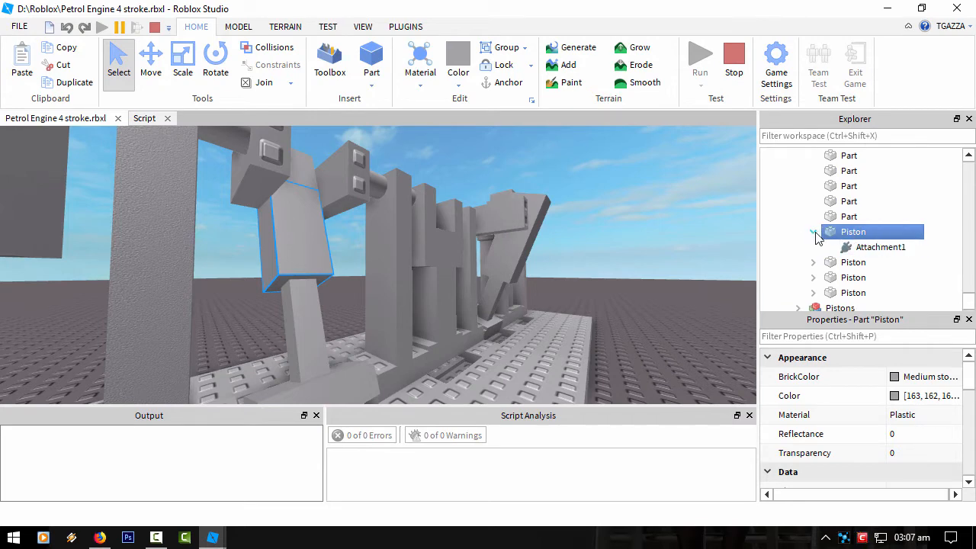
- Select the block at the foot of the piston rod, list its children and inspect its HingeConstraint
left_click(393, 345)
right_click_drag(393, 344, 374, 343)
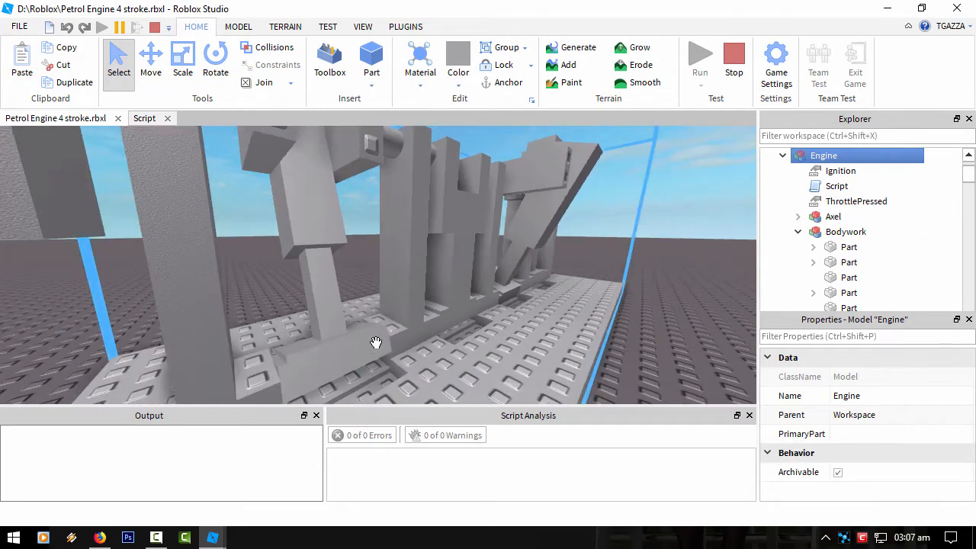
left_click(338, 349)
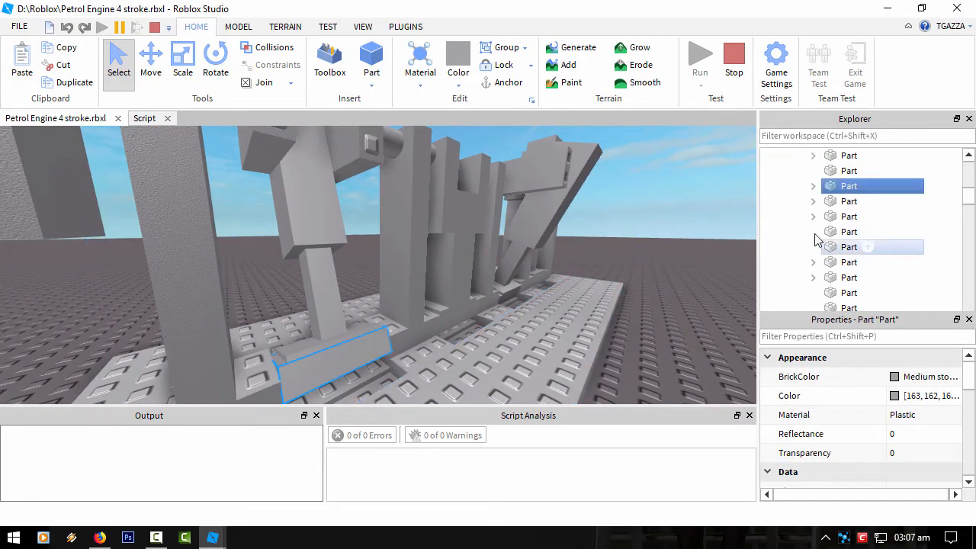
left_click(813, 187)
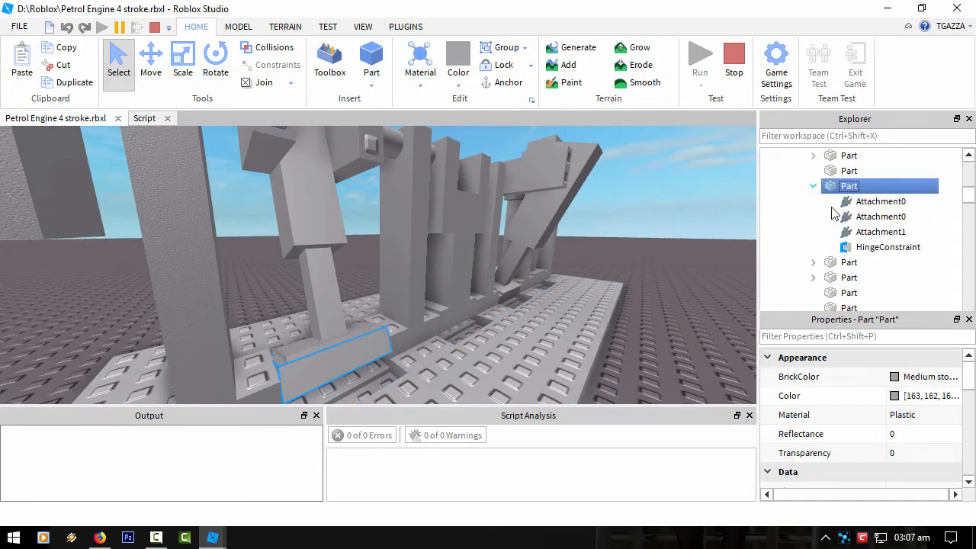
left_click(869, 248)
right_click_drag(425, 283, 418, 291)
scroll(418, 291, "up", 3)
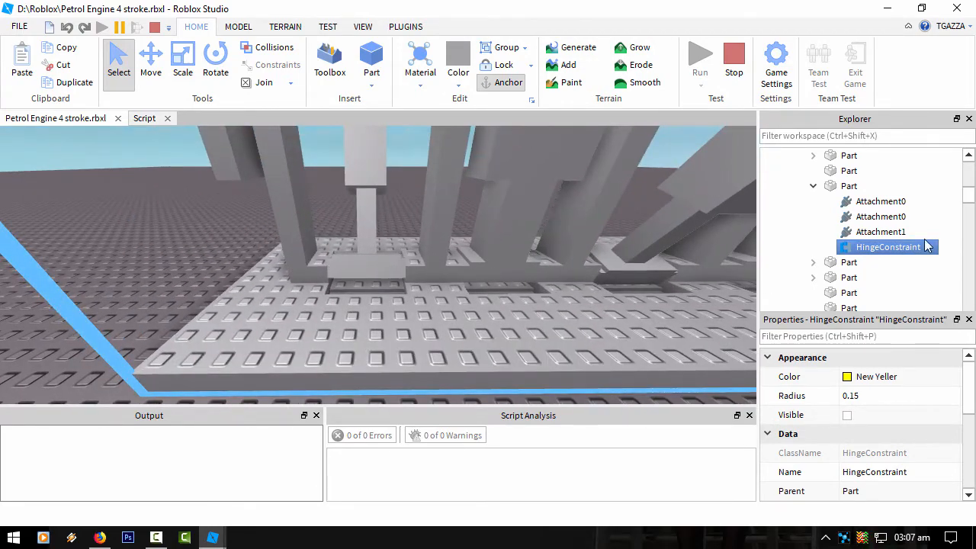
- Collapse the block and the Bodywork group, expand the Pistons group and select the Piston01 constraint
left_click(813, 187)
scroll(847, 217, "up", 5)
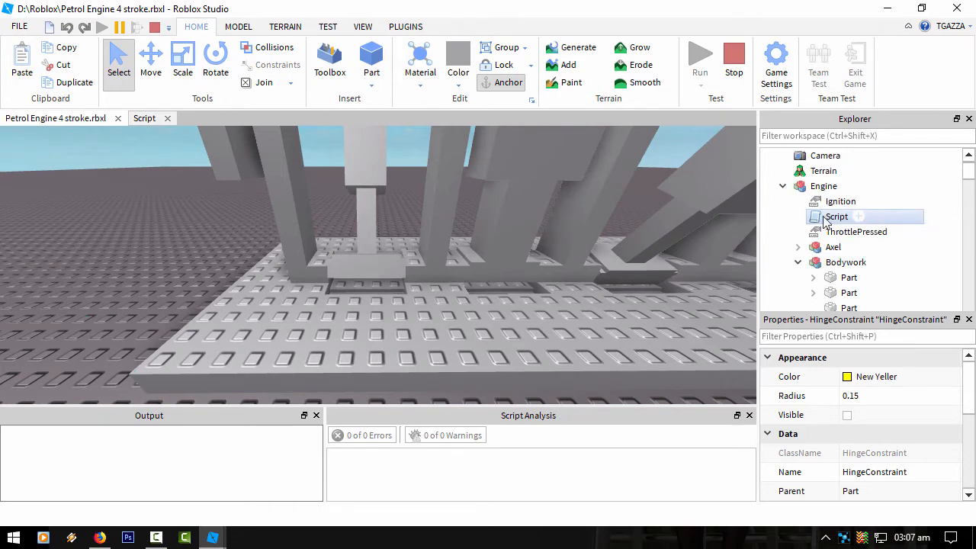
left_click(798, 261)
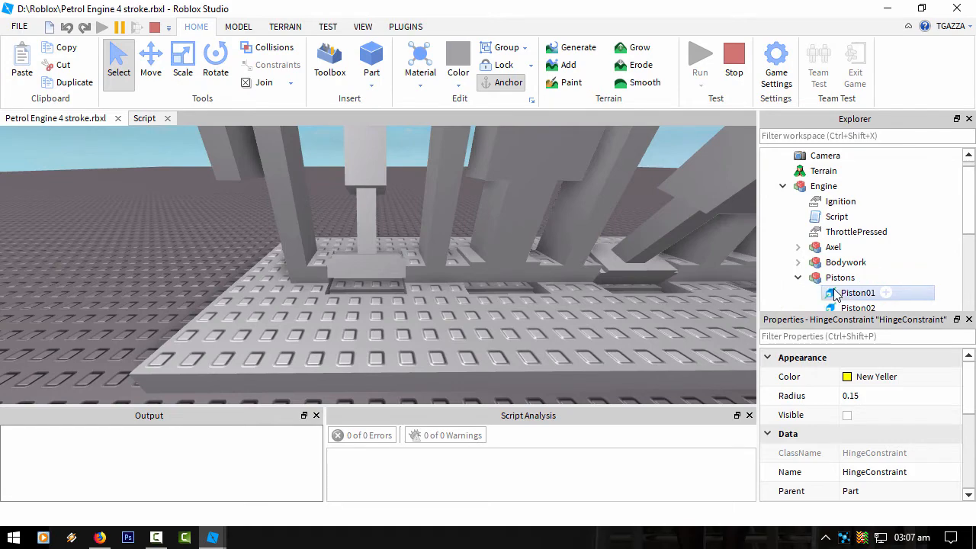
left_click(857, 293)
- Examine the Piston01 prismatic constraint inside the engine up close with the Move tool's axes shown
scroll(489, 280, "down", 10)
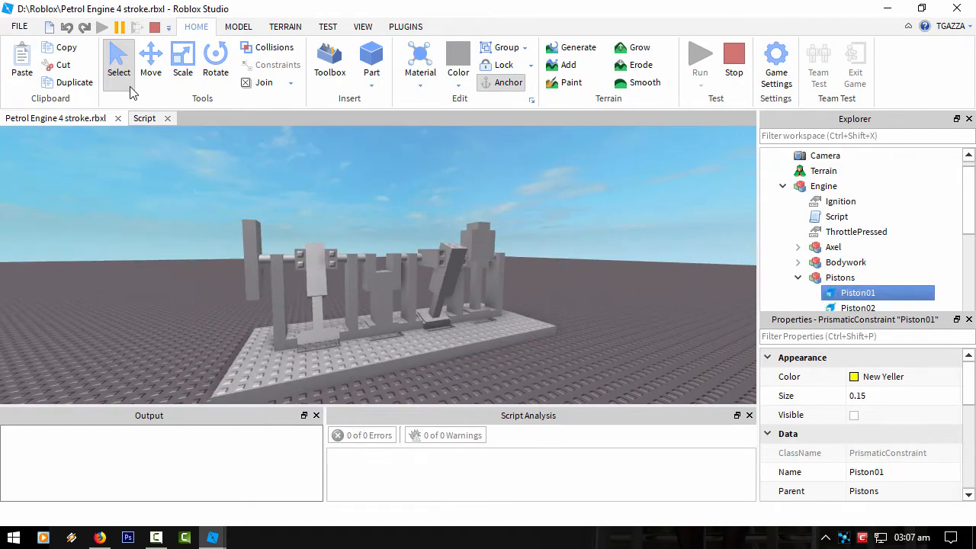
scroll(374, 271, "up", 10)
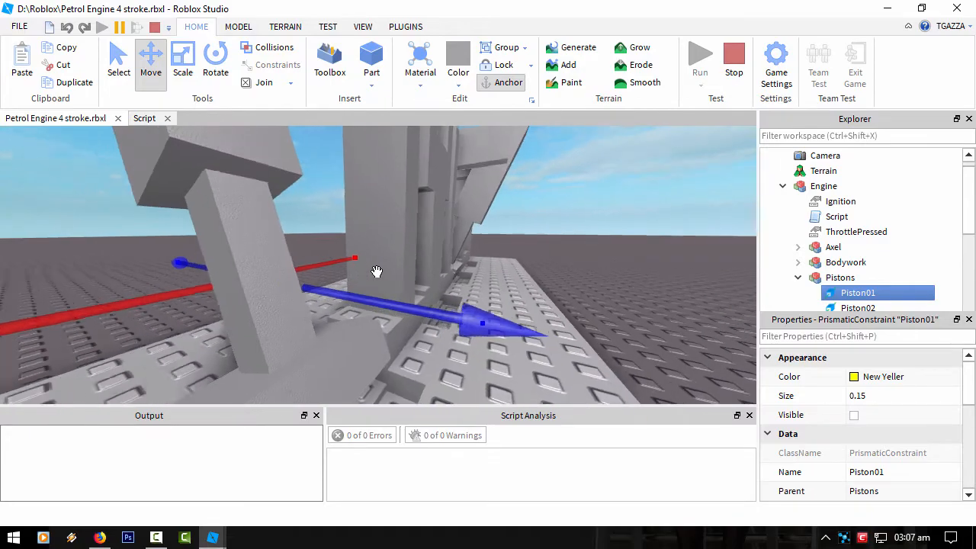
scroll(377, 272, "up", 6)
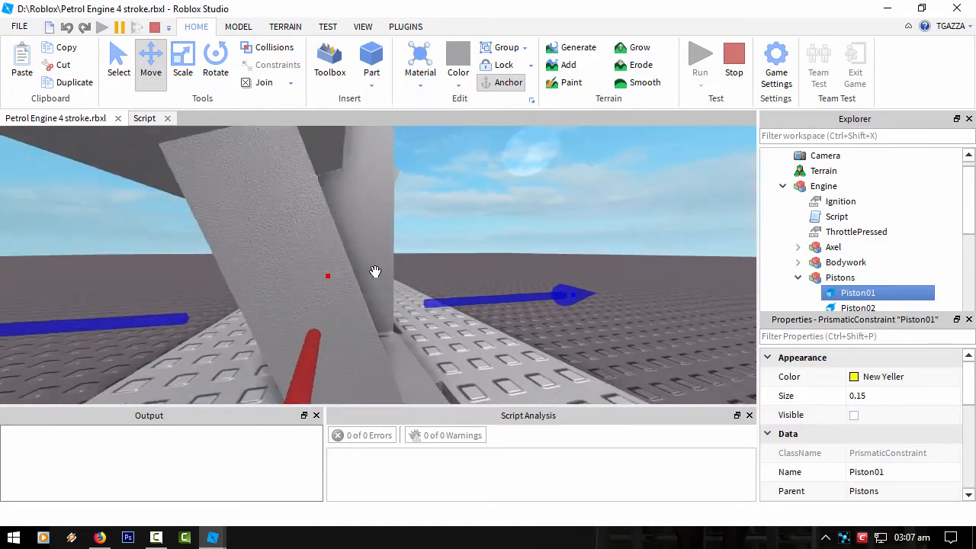
right_click_drag(377, 273, 374, 271)
scroll(374, 272, "up", 8)
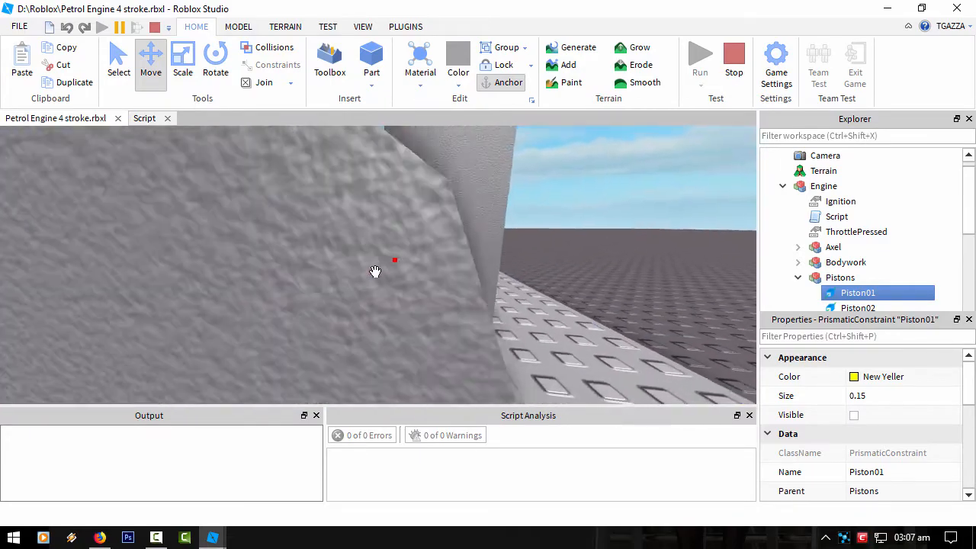
scroll(374, 273, "up", 8)
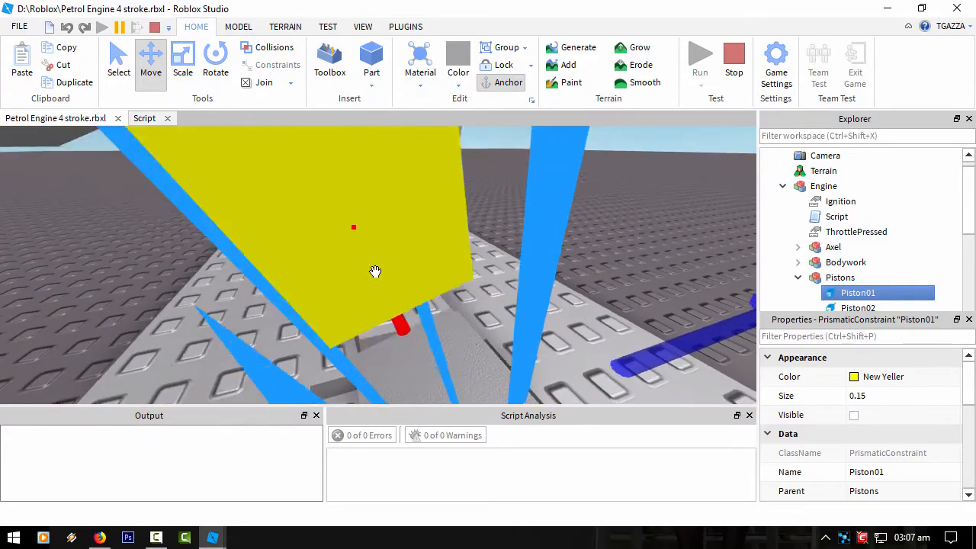
scroll(374, 271, "down", 8)
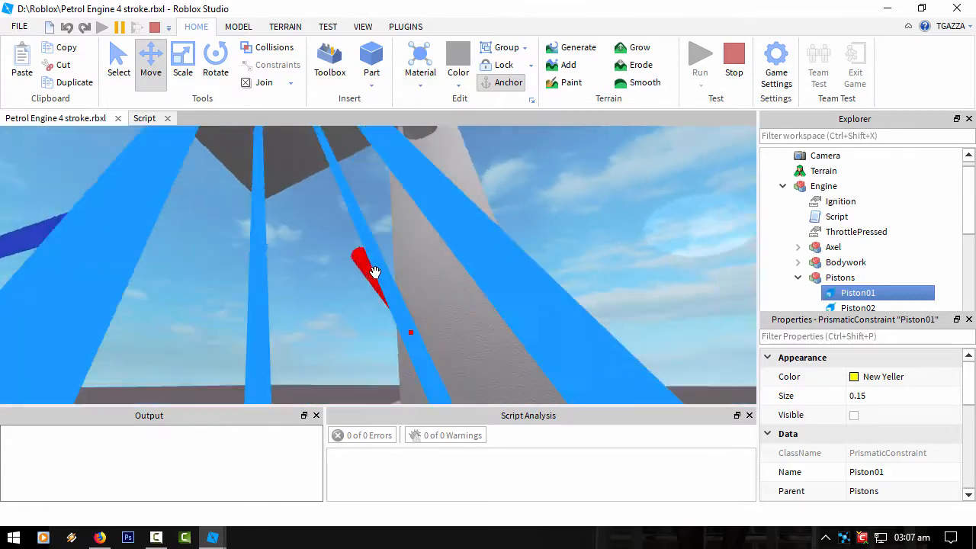
- Switch on the engine's Ignition value and its ThrottlePressed value in the running simulation
scroll(374, 272, "down", 10)
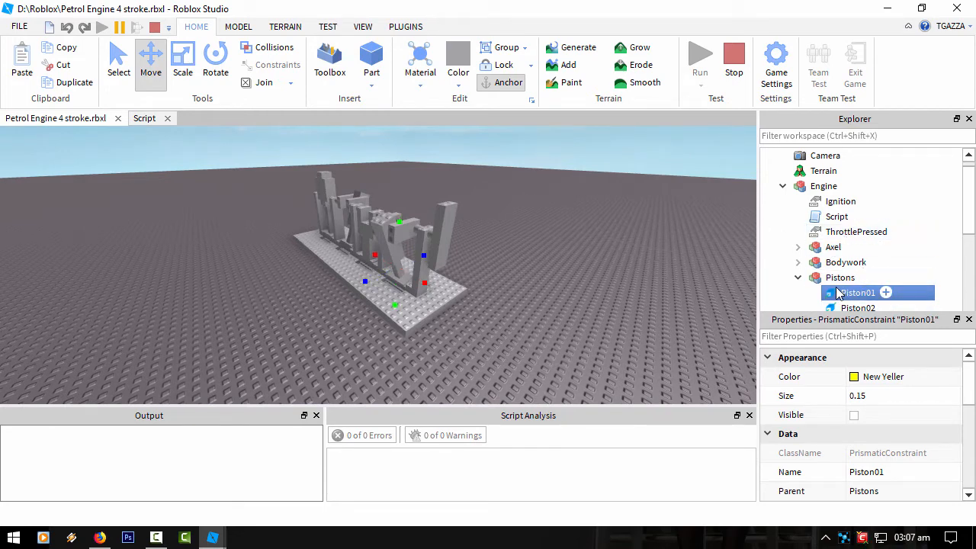
left_click(835, 201)
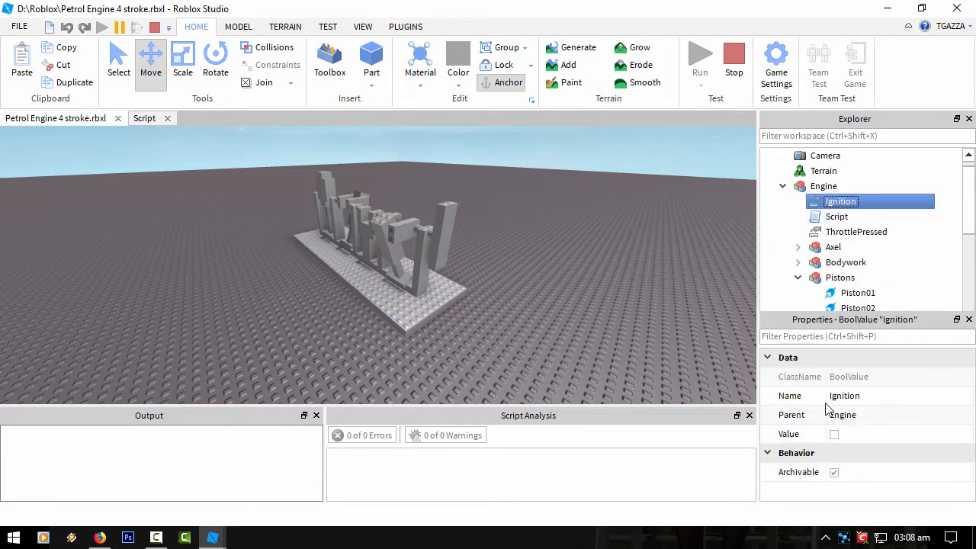
left_click(835, 434)
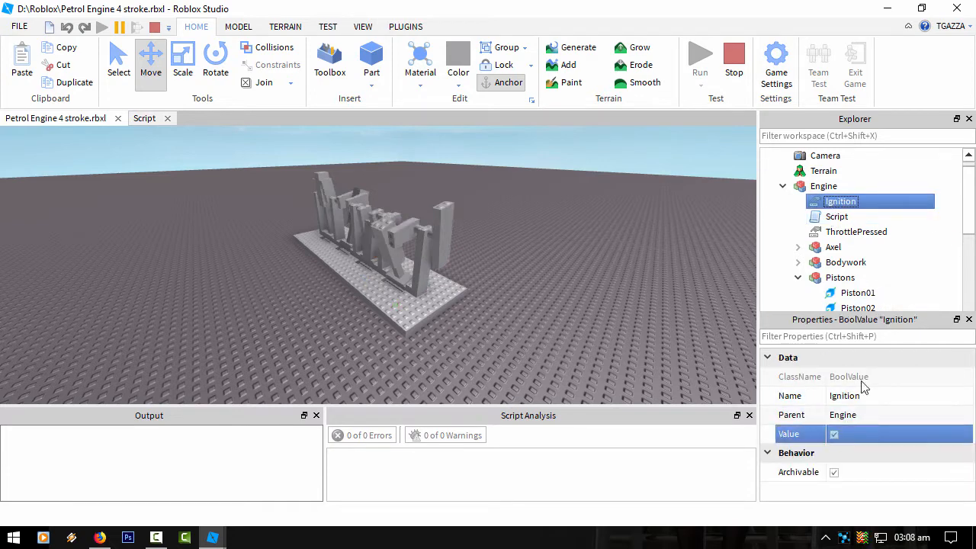
left_click(846, 233)
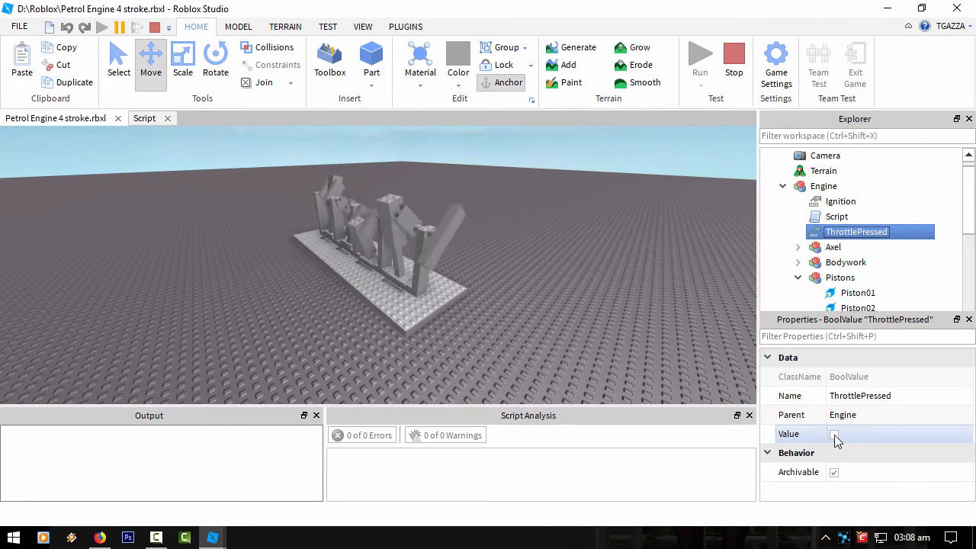
left_click(835, 435)
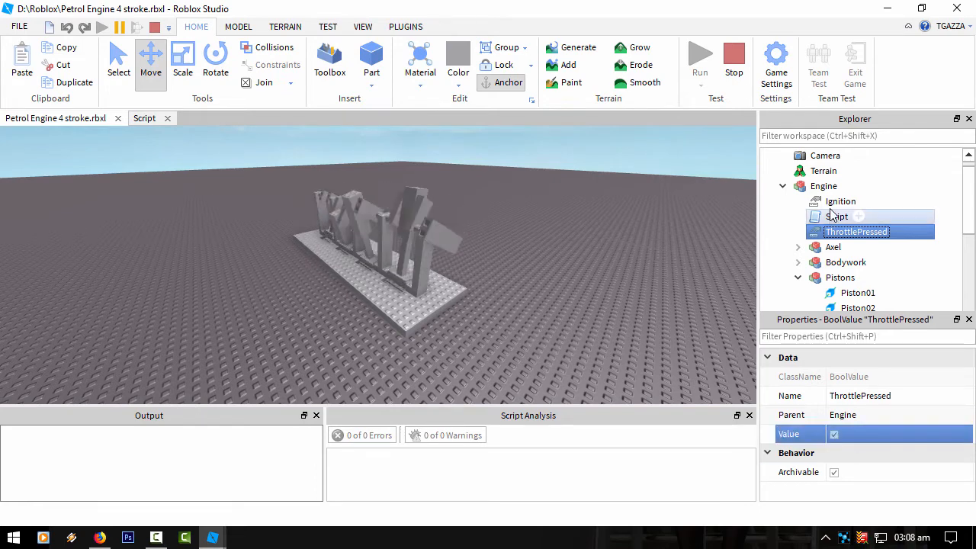
- Inspect the Limits, Servo and Slider properties of the Piston01 prismatic constraint while the engine runs
left_click(854, 294)
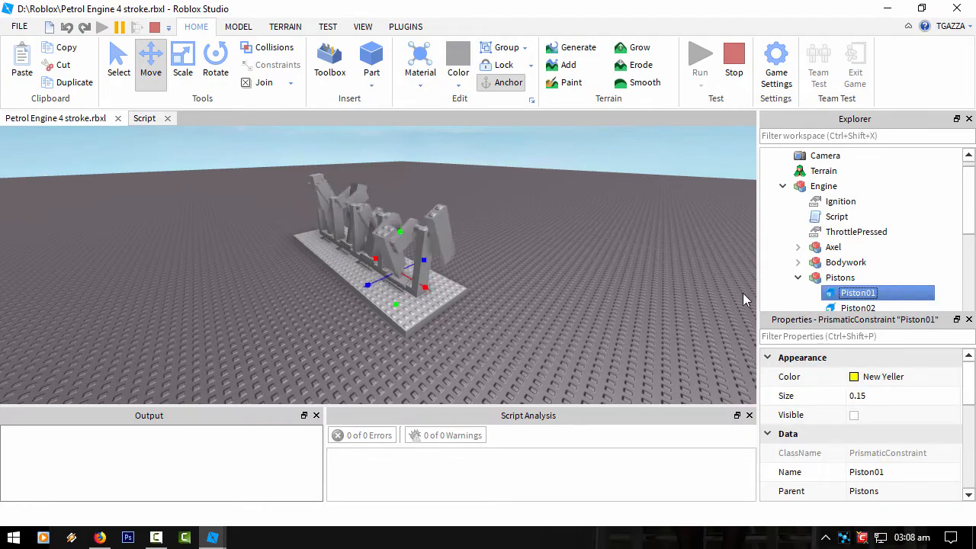
scroll(890, 432, "down", 3)
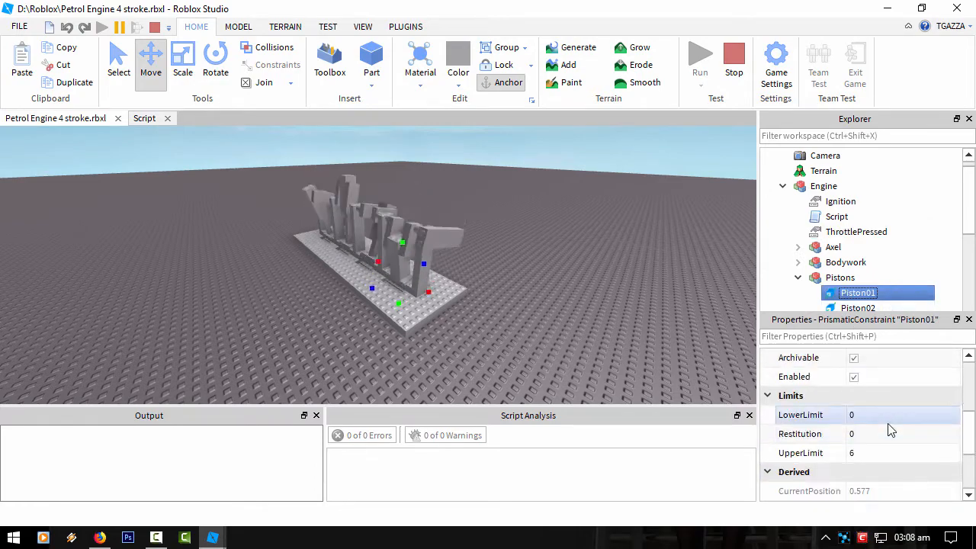
scroll(889, 432, "down", 3)
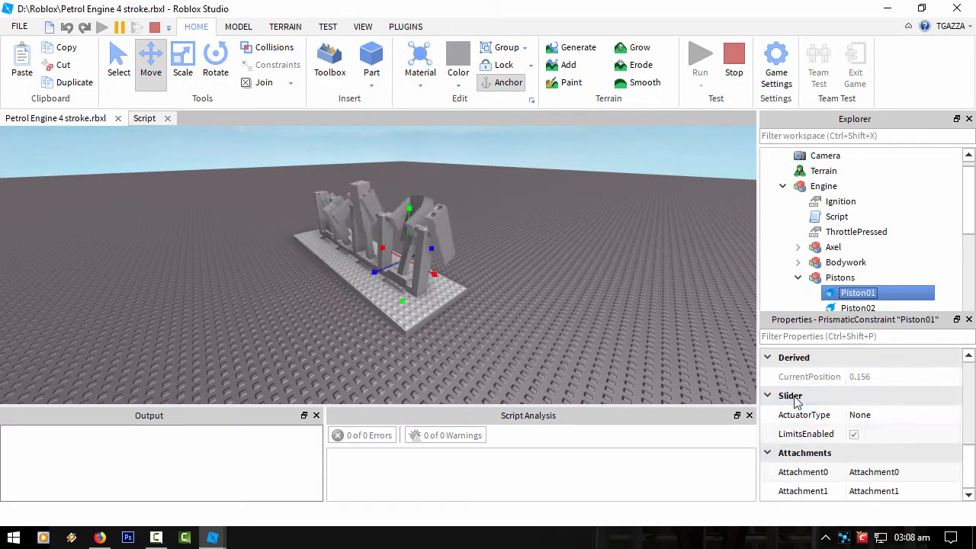
right_click_drag(512, 270, 511, 268)
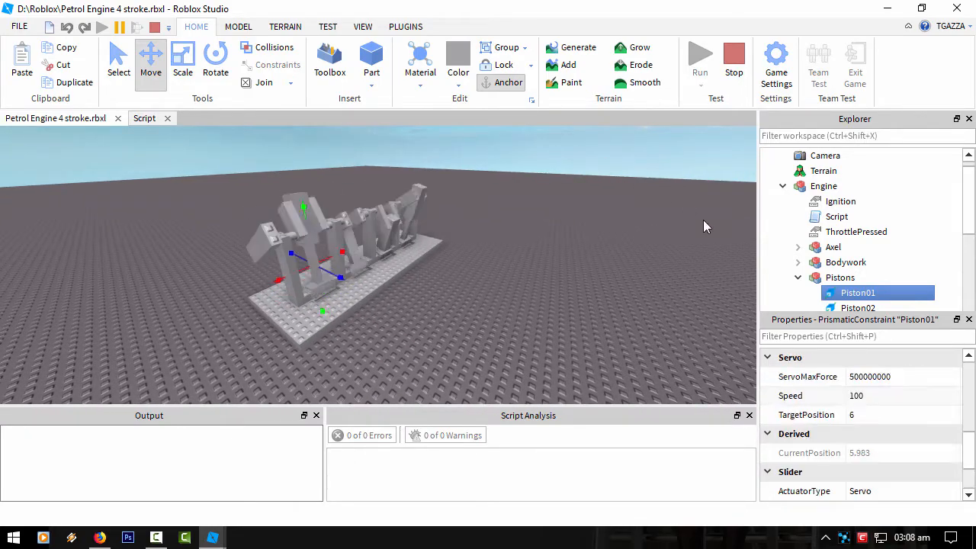
- Switch off the engine's ThrottlePressed value and its Ignition value
left_click(853, 232)
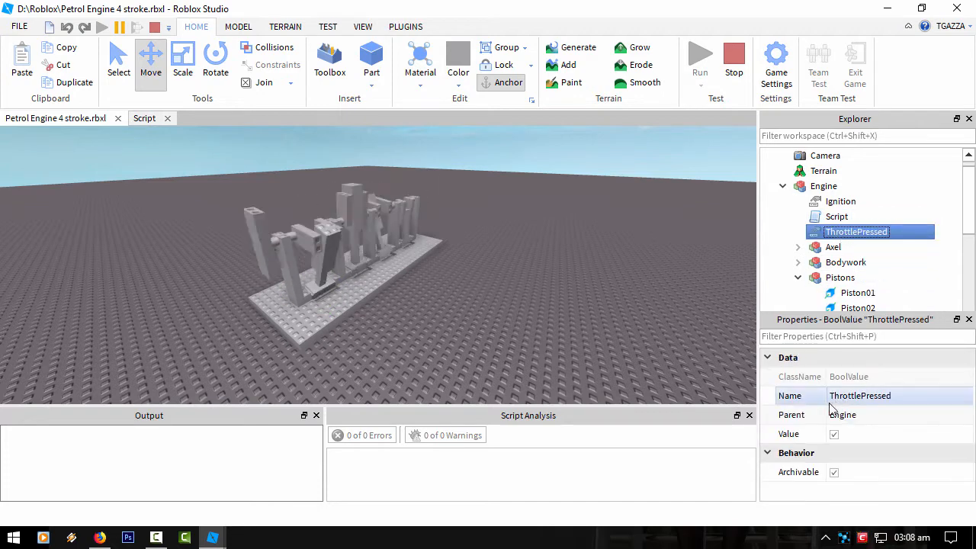
left_click(834, 434)
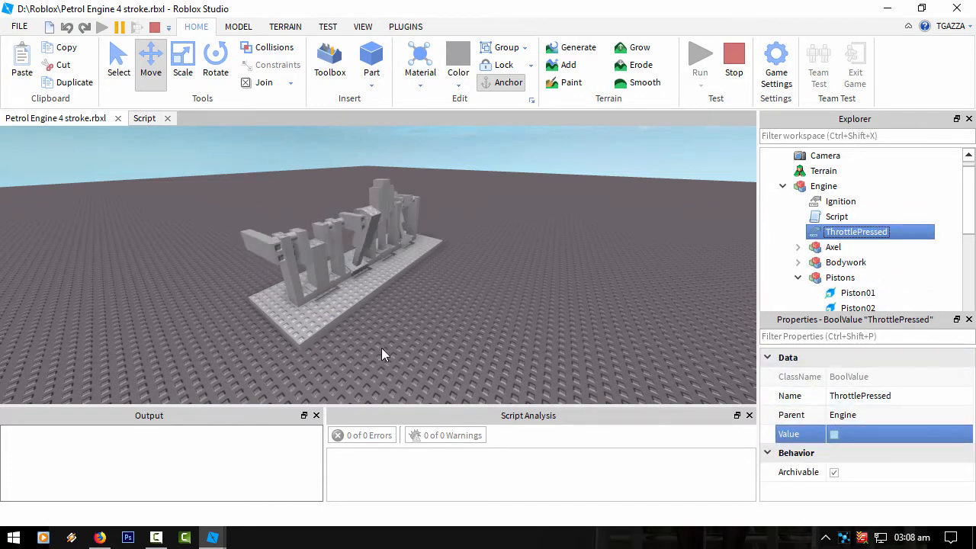
left_click(839, 202)
left_click(837, 434)
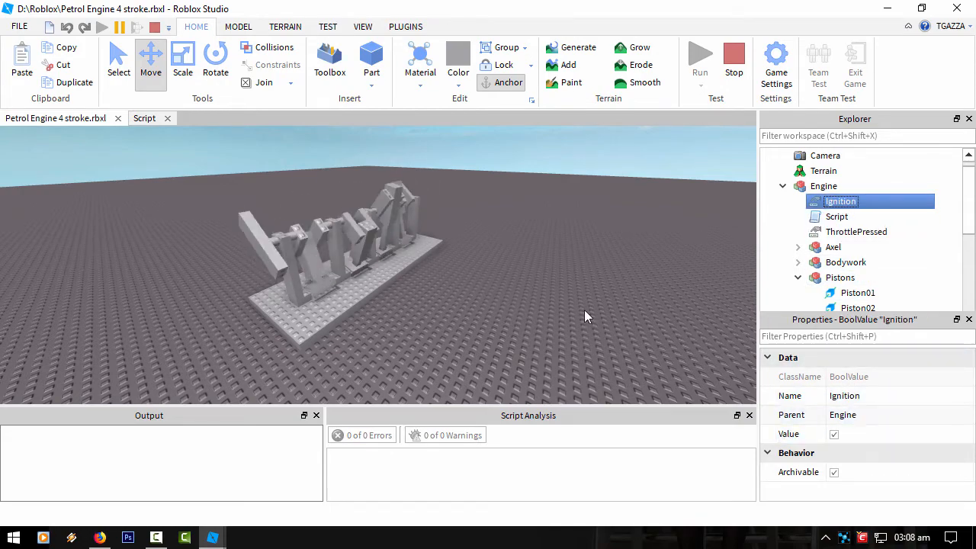
right_click_drag(582, 311, 581, 313)
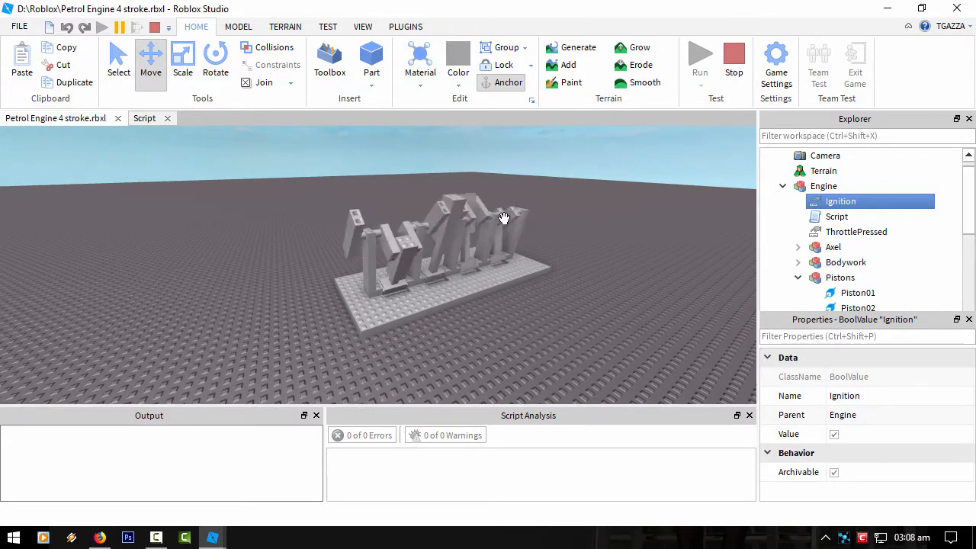
left_click(835, 433)
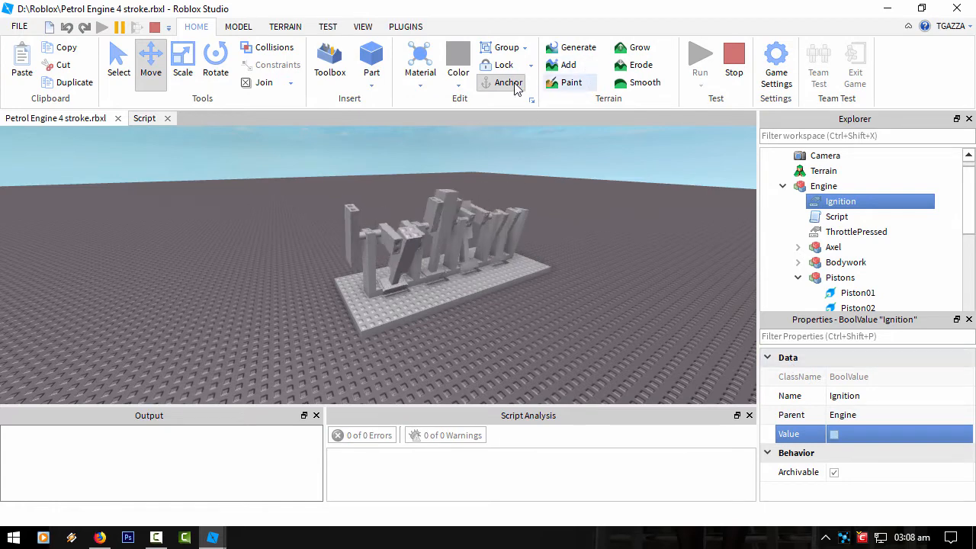
- Show the list of constraint types that can be created, leaving the engine unchanged
left_click(238, 27)
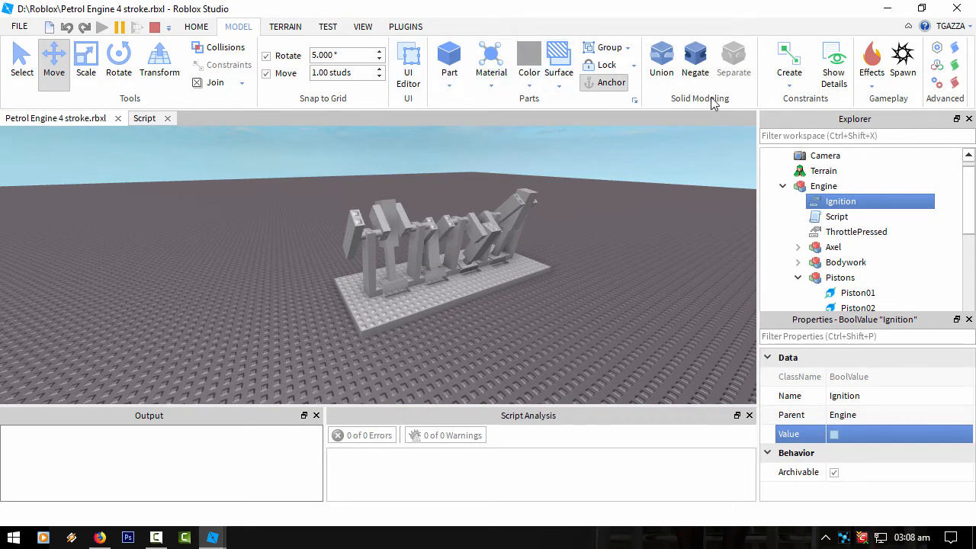
left_click(791, 76)
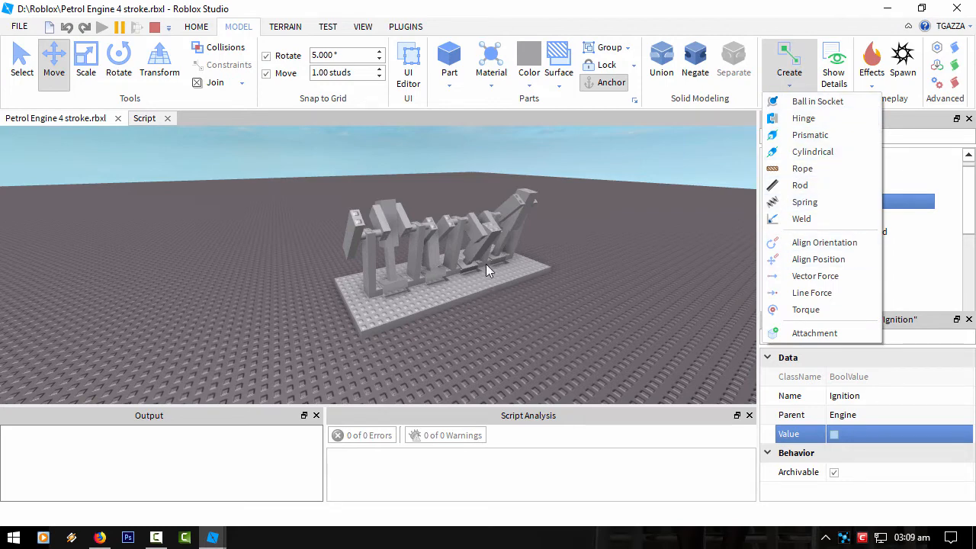
left_click(527, 309)
- Switch the engine's Ignition value back on and stop the simulation
left_click(872, 203)
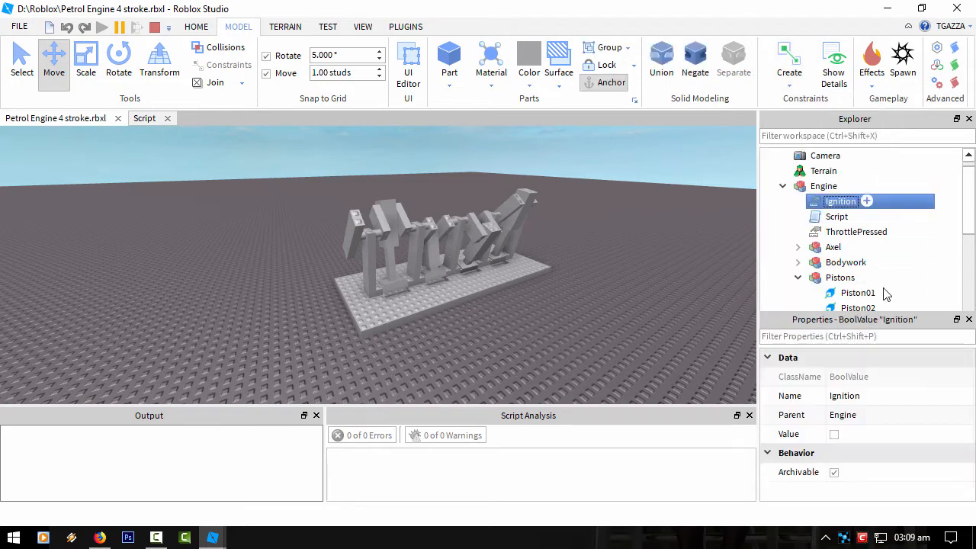
left_click(836, 434)
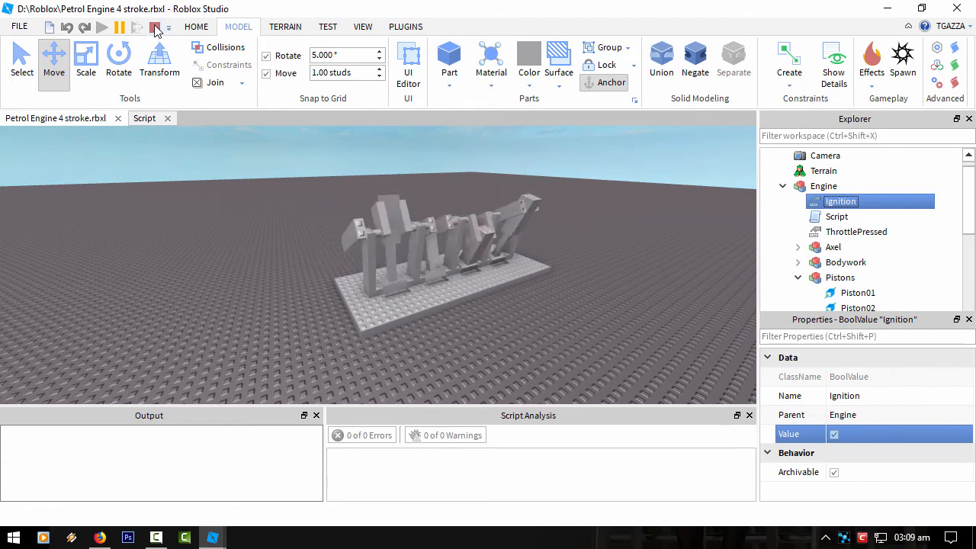
key("shift+F5")
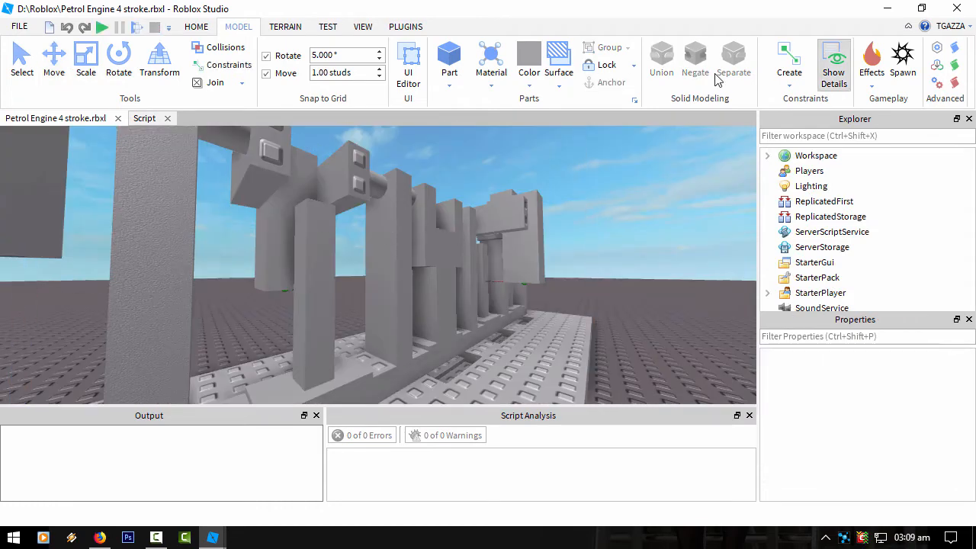
- Review the Attachment option among the constraints and the list of available effects
left_click(797, 87)
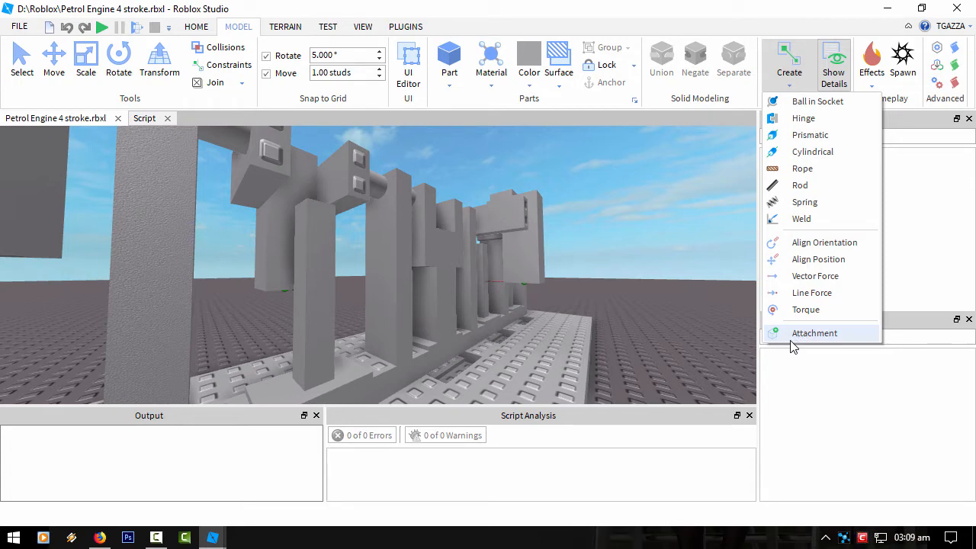
left_click(874, 88)
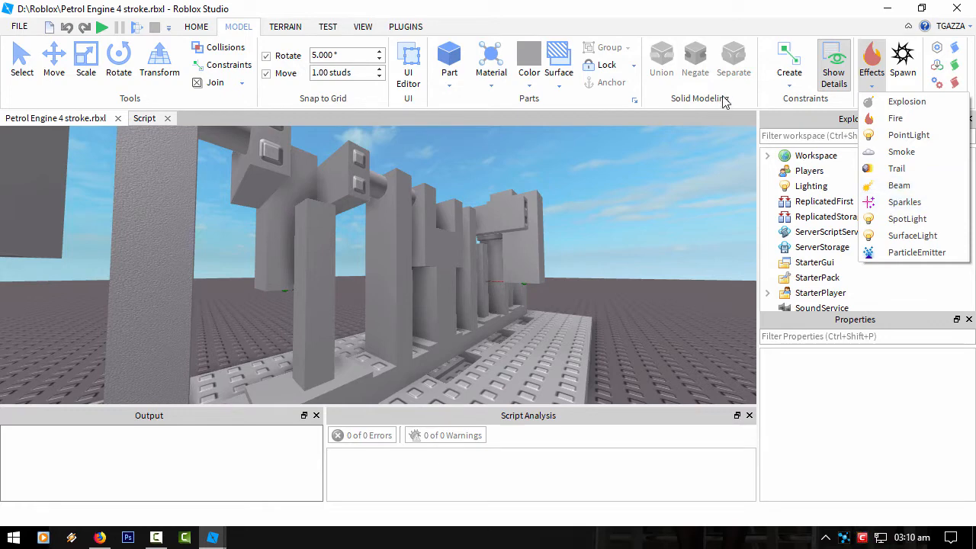
left_click(705, 22)
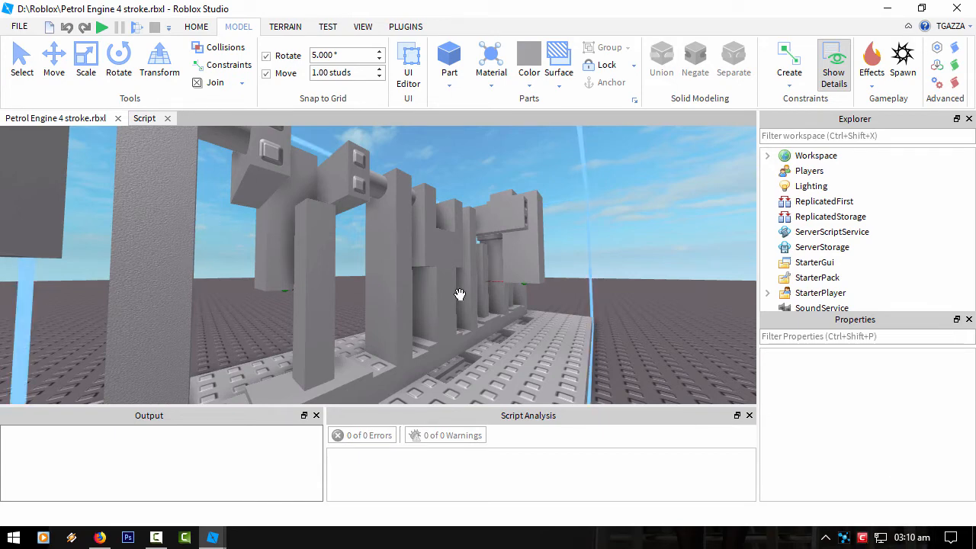
- Insert a new part on the baseplate beside the engine and add a Trail effect to it
right_click_drag(496, 291, 510, 282)
right_click(509, 283)
left_click(560, 282)
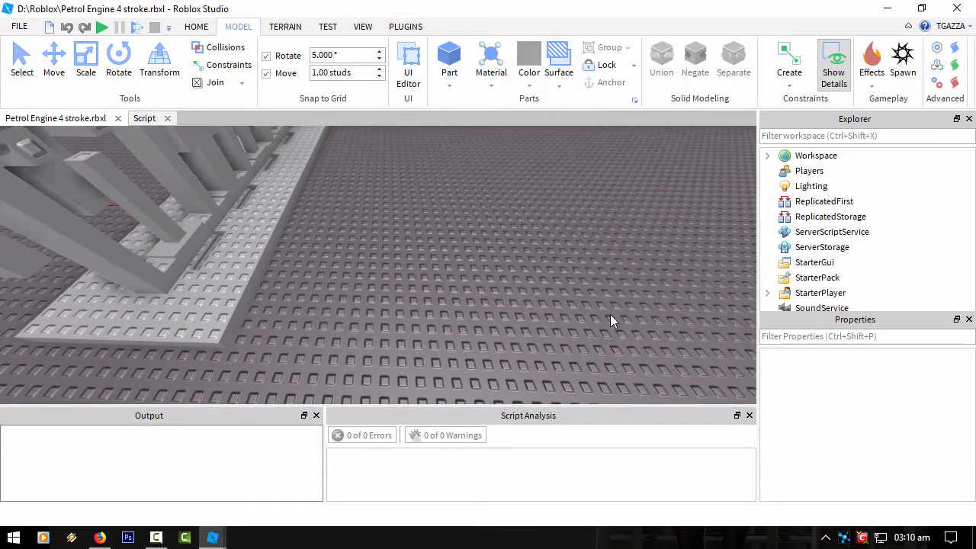
left_click(876, 75)
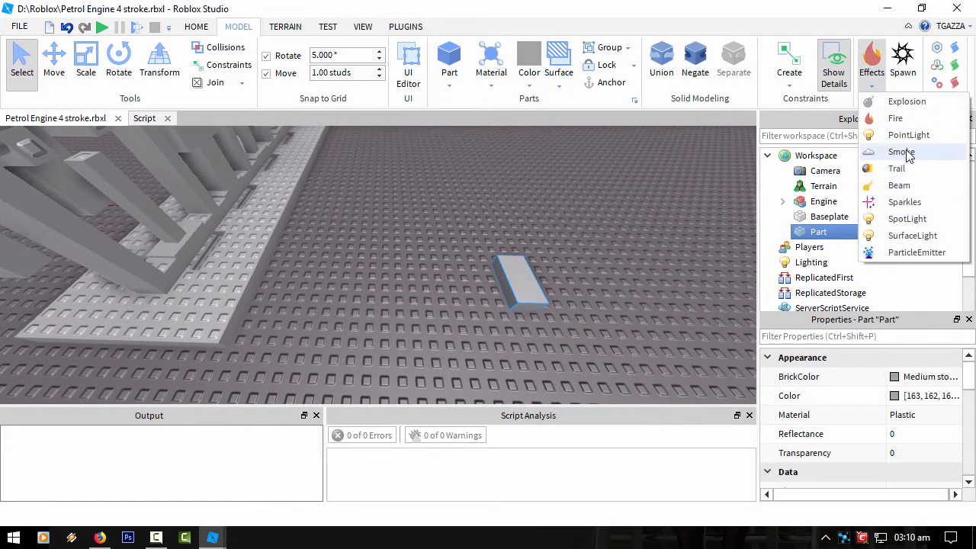
key("Escape")
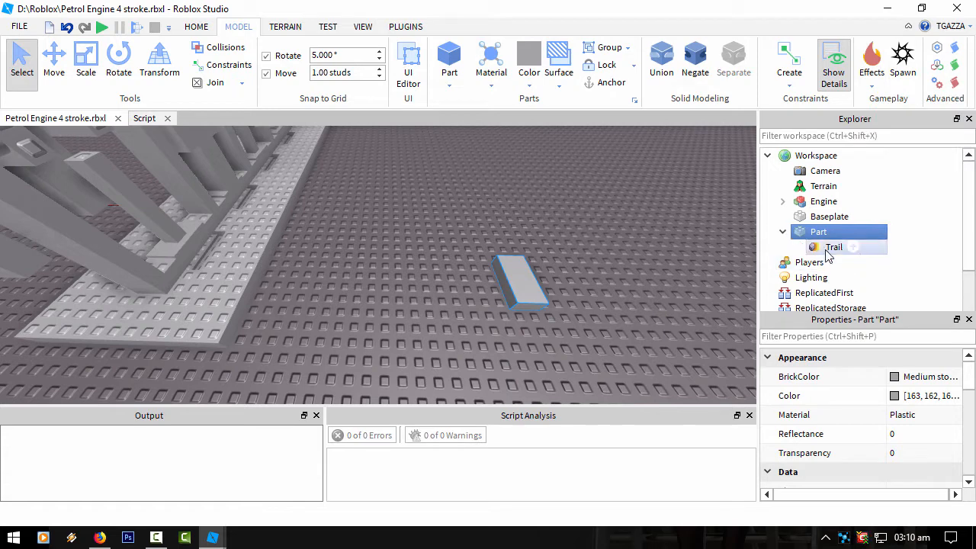
- Check the Trail's attachment properties and place an Attachment on the top face of the new part
scroll(881, 431, "down", 3)
scroll(878, 433, "down", 1)
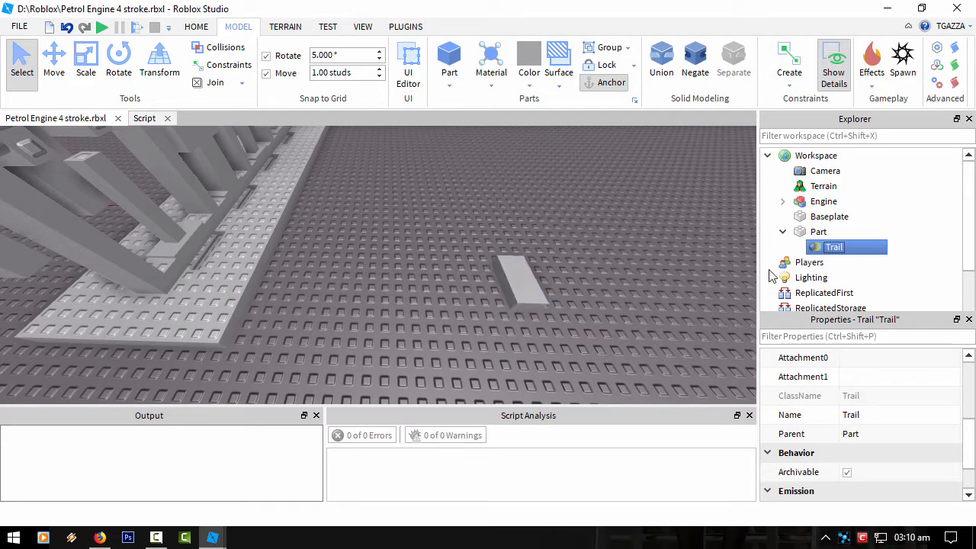
left_click(812, 235)
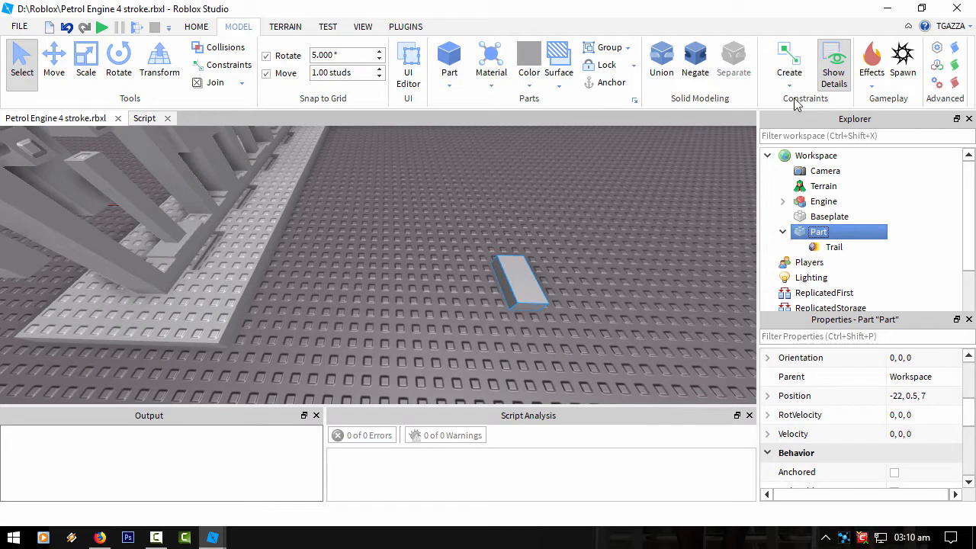
left_click(790, 67)
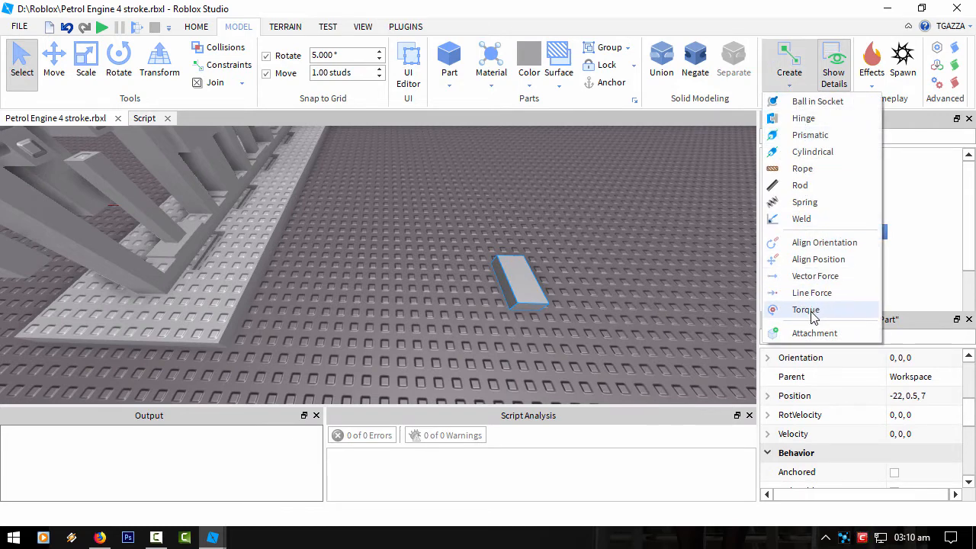
left_click(810, 333)
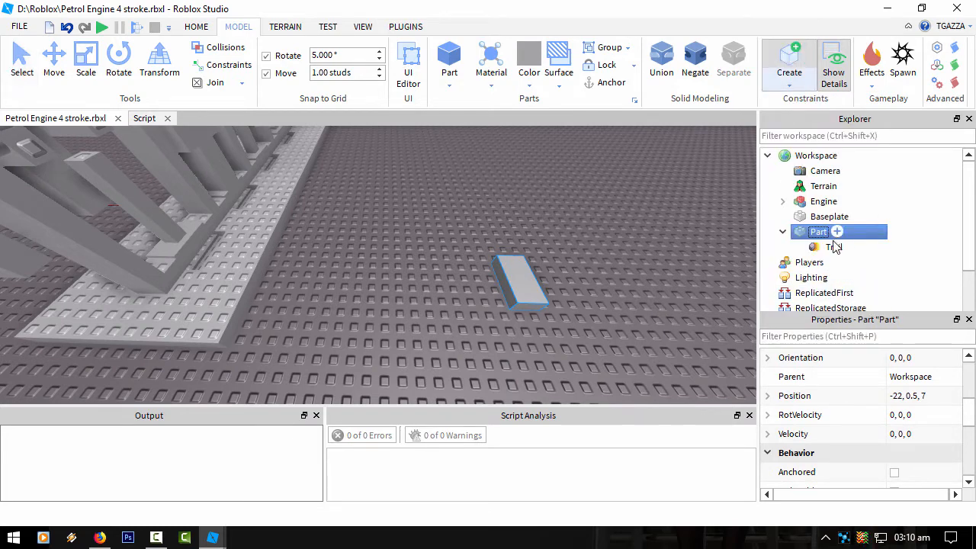
left_click(785, 232)
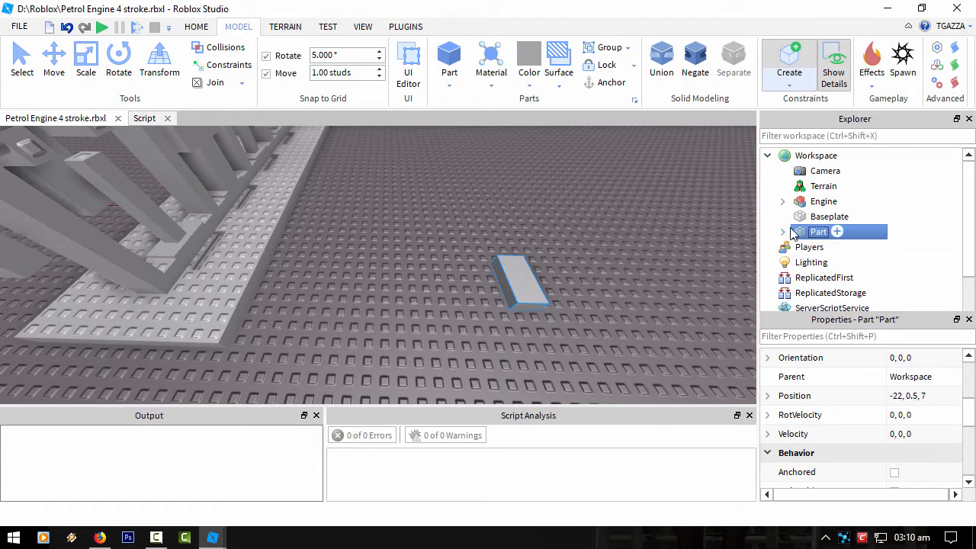
left_click(531, 287)
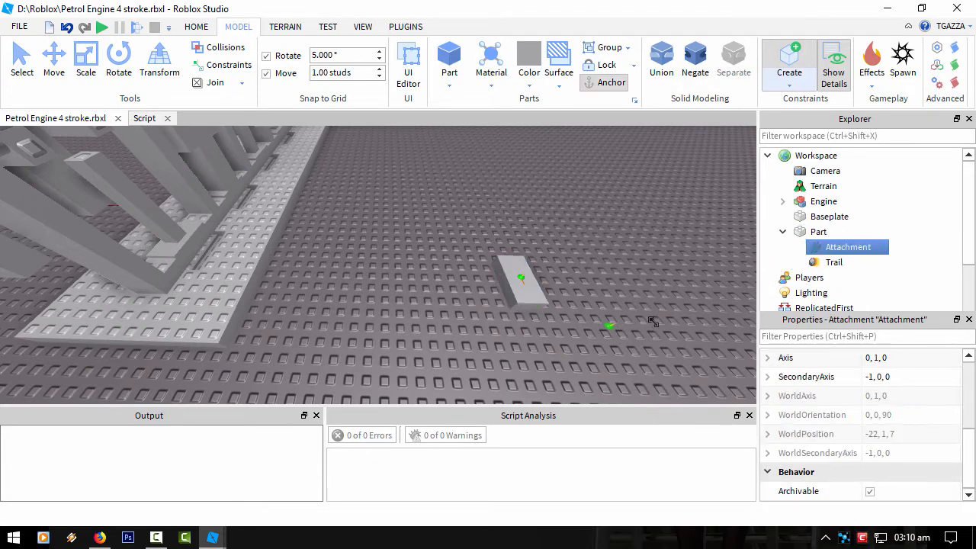
- Duplicate the part's Attachment and rename the copy Attachment1
right_click(844, 248)
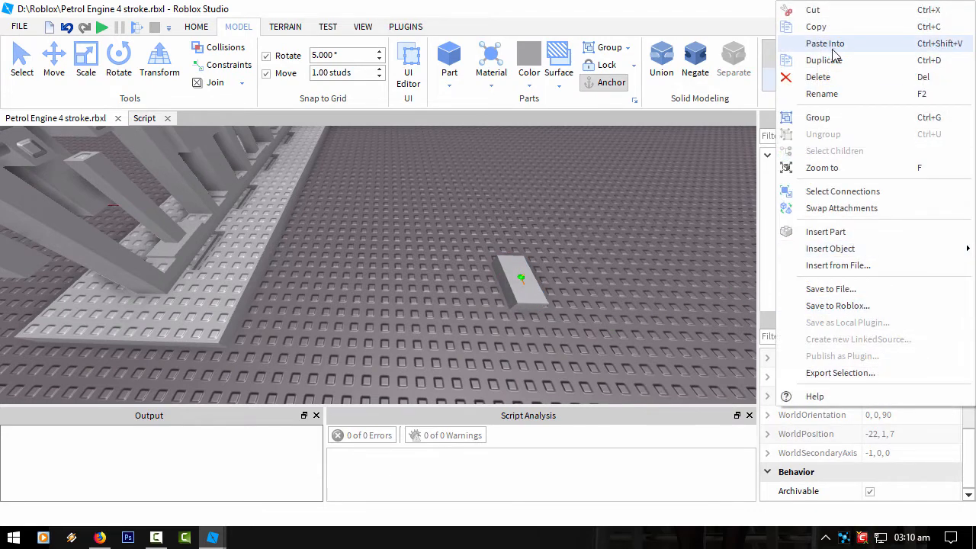
left_click(852, 92)
key("ctrl+d")
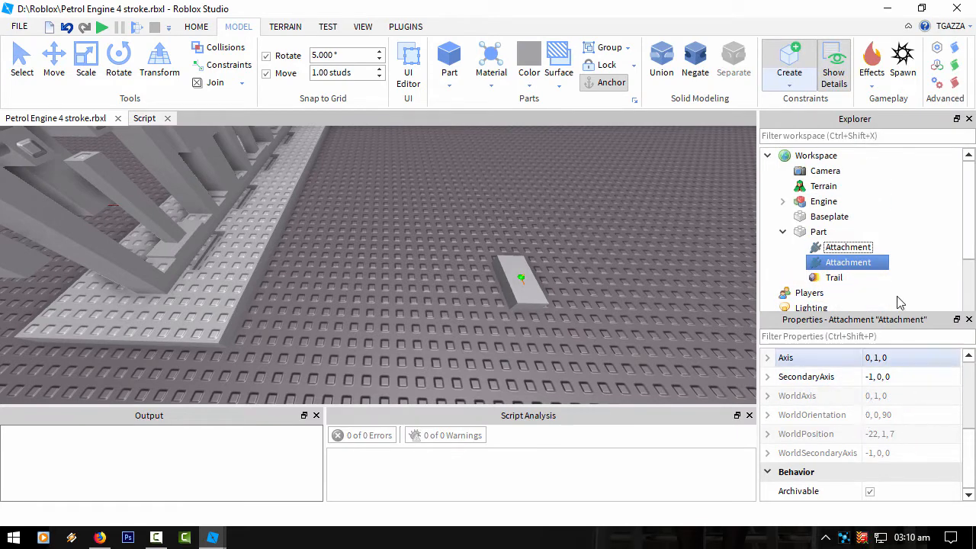
mouse_move(872, 269)
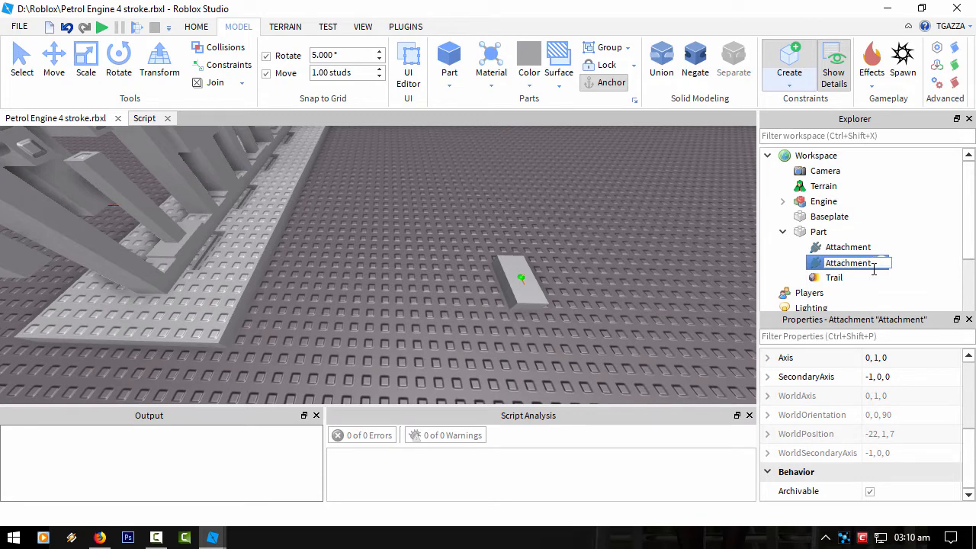
scroll(969, 407, "up", 3)
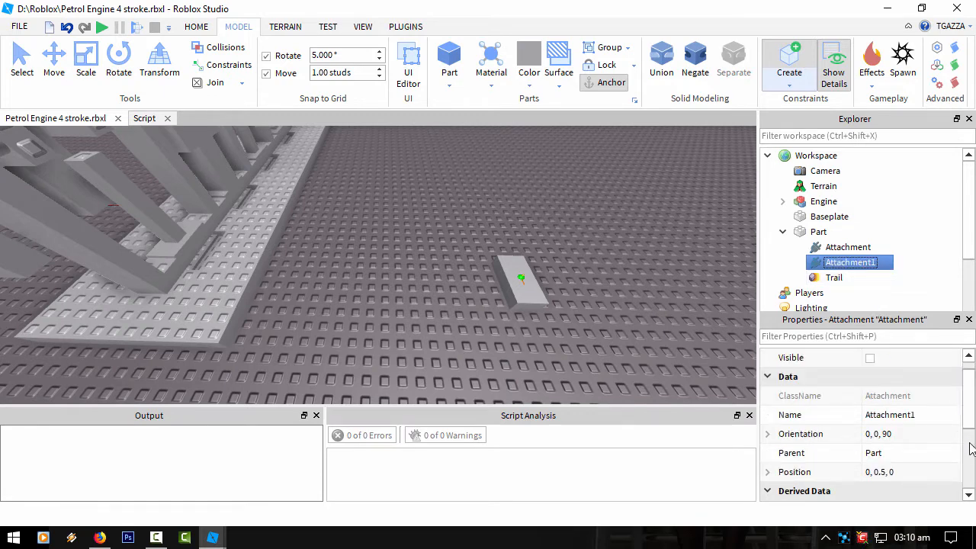
- Set Attachment1's position to 0, 0.5, 10 so it sits beside the part, and leave the attachment creation tool
scroll(970, 443, "down", 3)
mouse_move(970, 443)
left_mouse_down()
mouse_move(972, 413)
mouse_move(973, 425)
left_mouse_up()
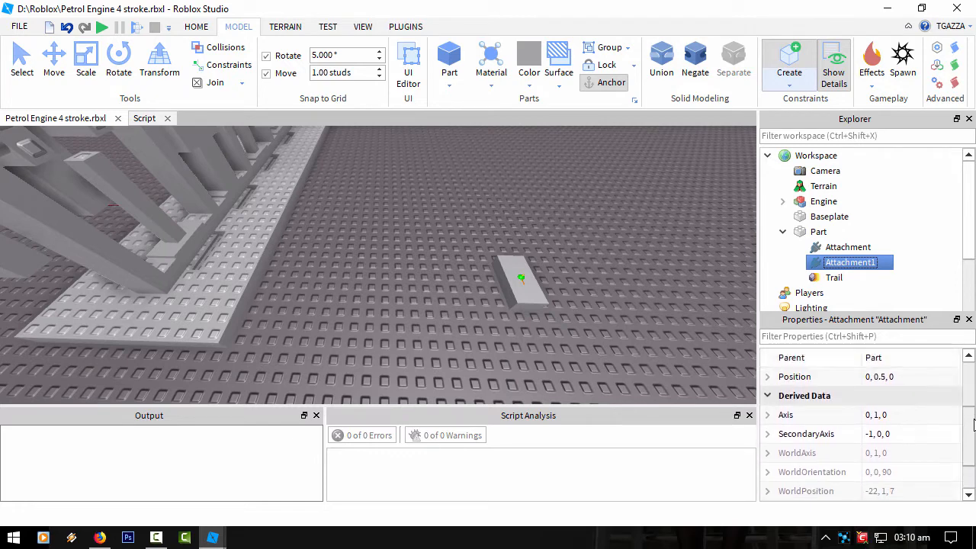
left_click(892, 377)
type("10")
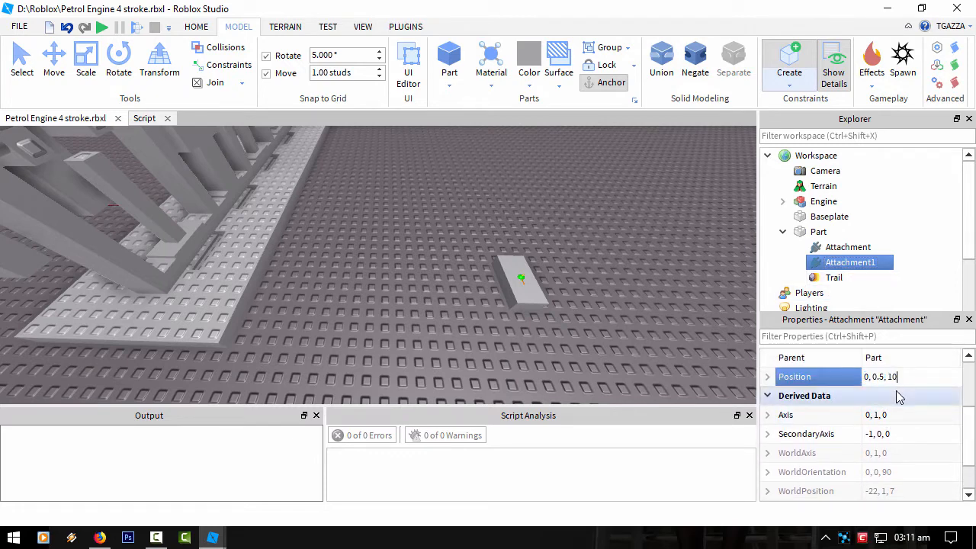
key("Return")
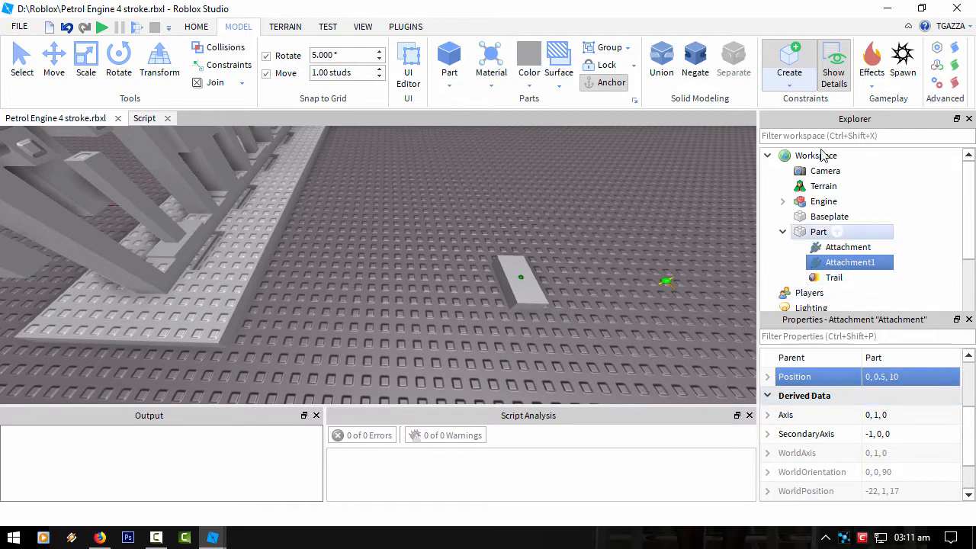
left_click(788, 64)
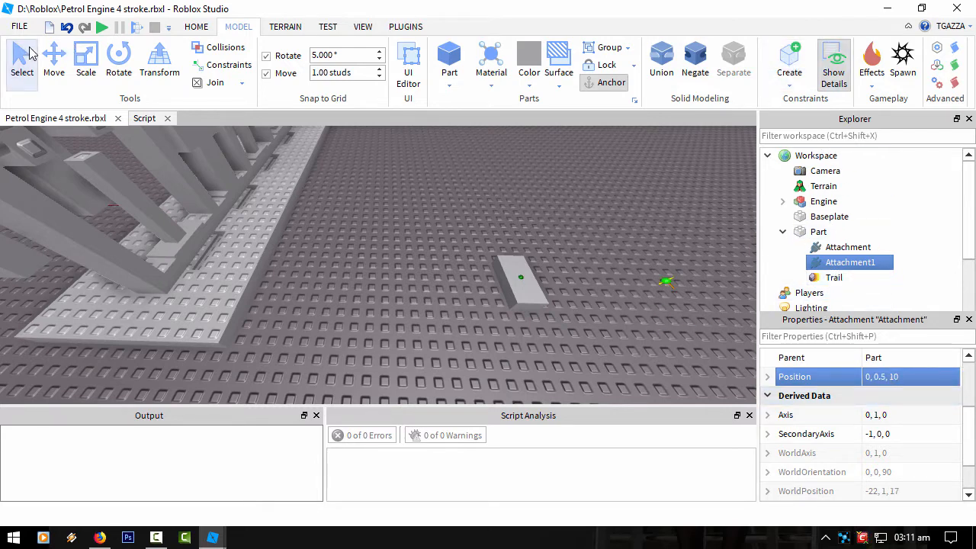
- Link the Trail's Attachment0 property to Attachment and its Attachment1 property to Attachment1
left_click(847, 278)
scroll(916, 405, "down", 10)
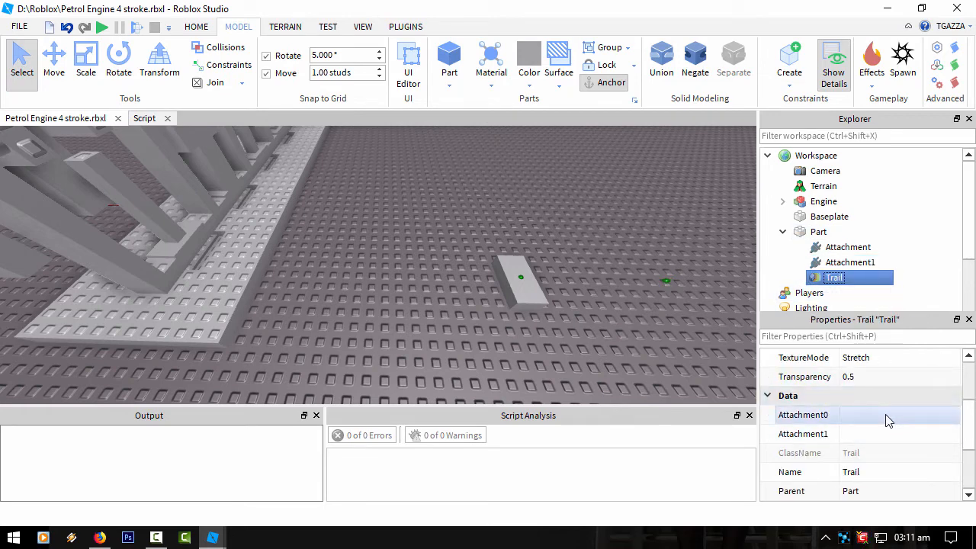
left_click(889, 422)
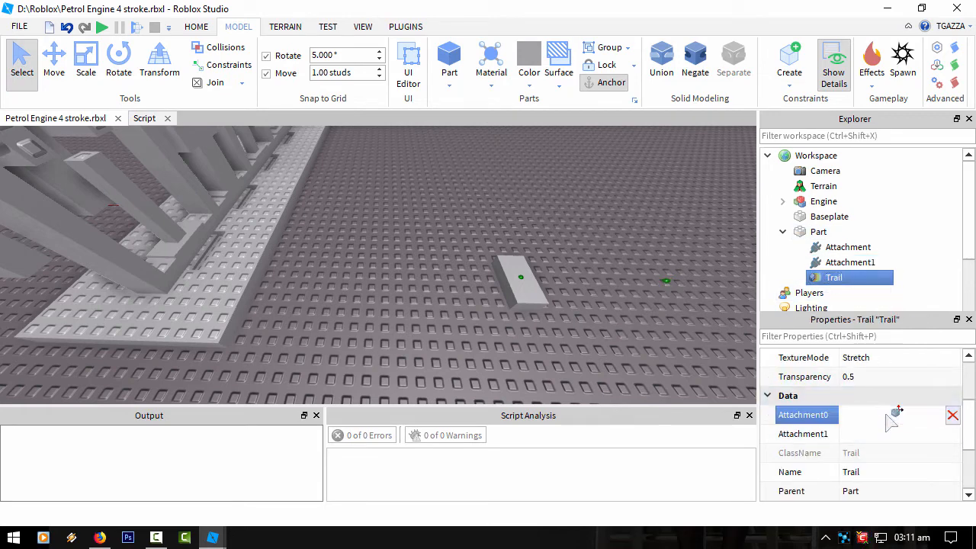
left_click(849, 249)
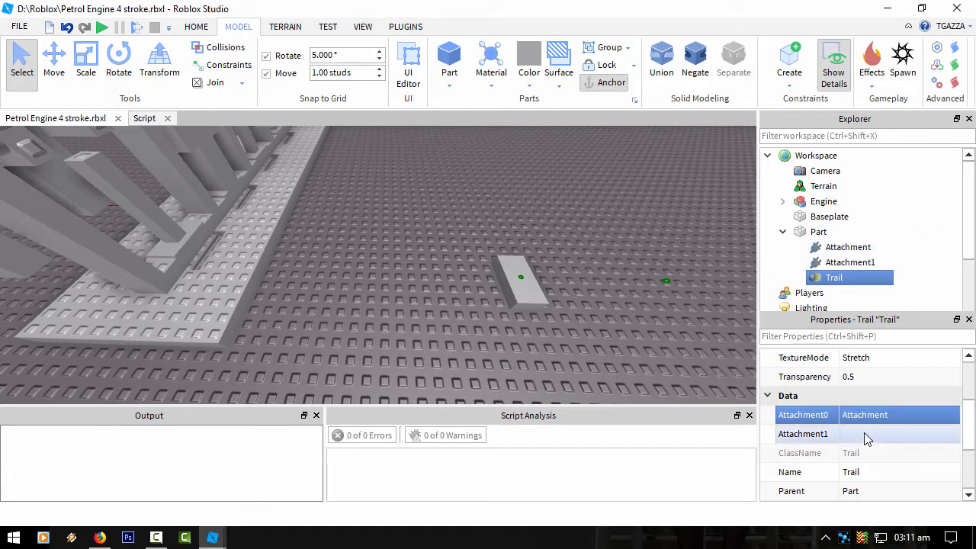
left_click(877, 436)
left_click(850, 263)
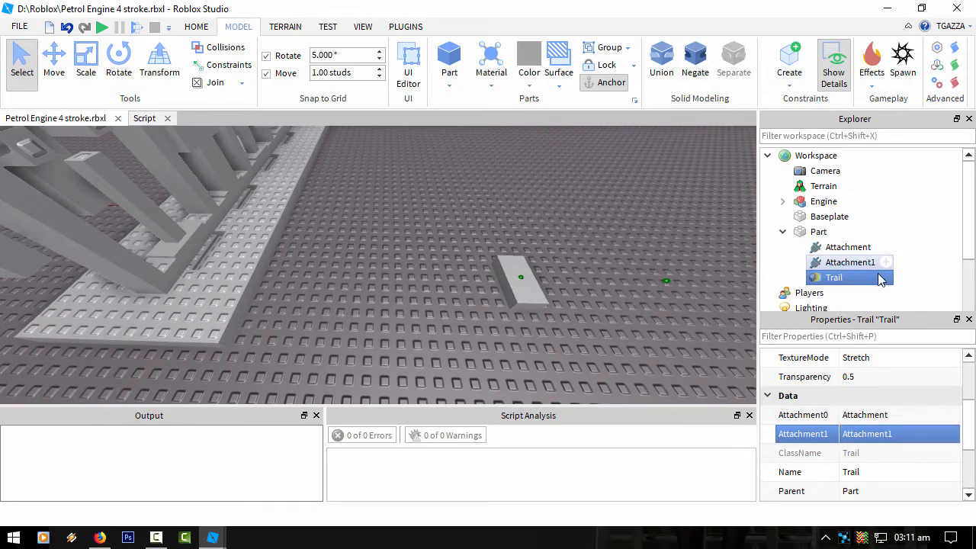
- Raise the part straight up from the baseplate to a height of 9.5 studs to generate its trail
right_click_drag(514, 292, 514, 291)
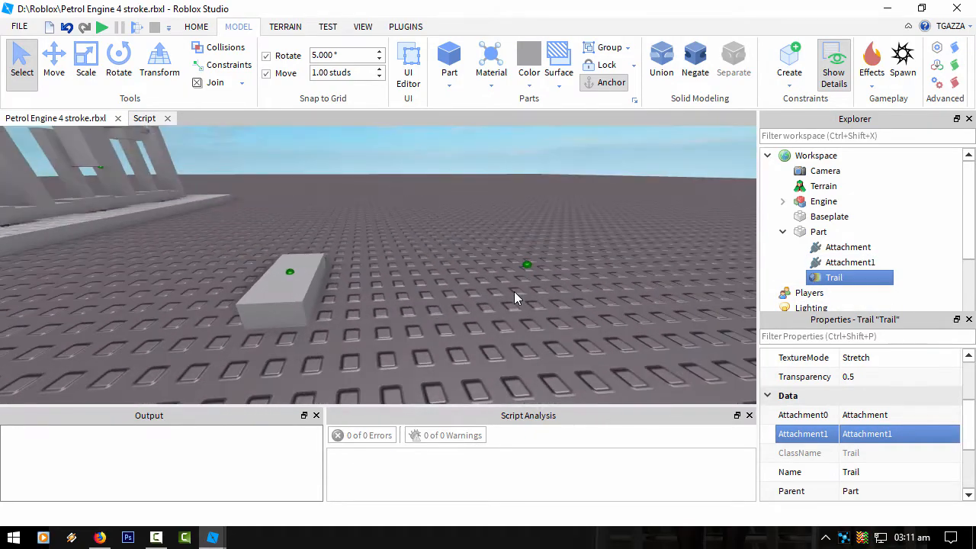
left_click(324, 296)
right_click_drag(350, 313, 350, 309)
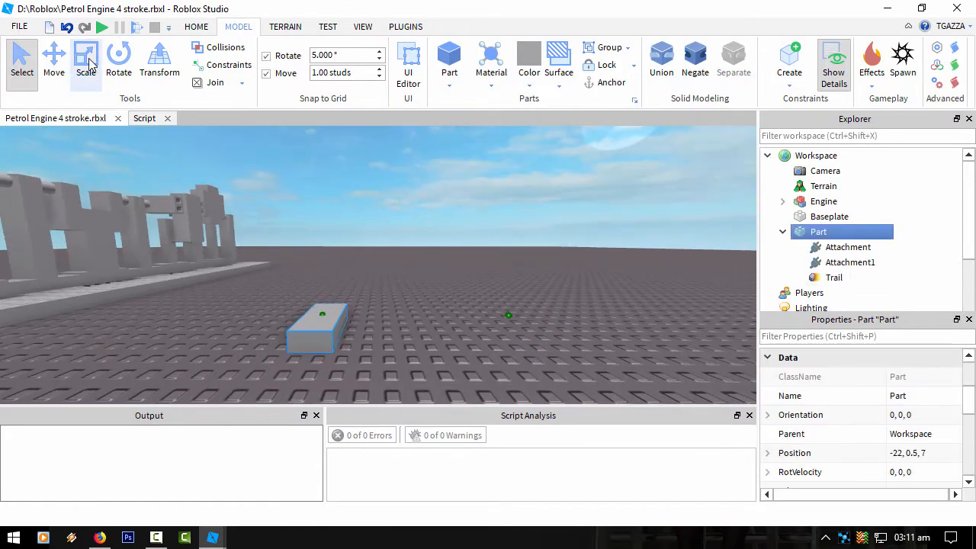
key("ctrl+2")
left_click_drag(326, 277, 272, 227)
- Turn the raised part repeatedly in 90° increments to sweep its trail around, ending at orientation 0, -90, 0
key("ctrl+r")
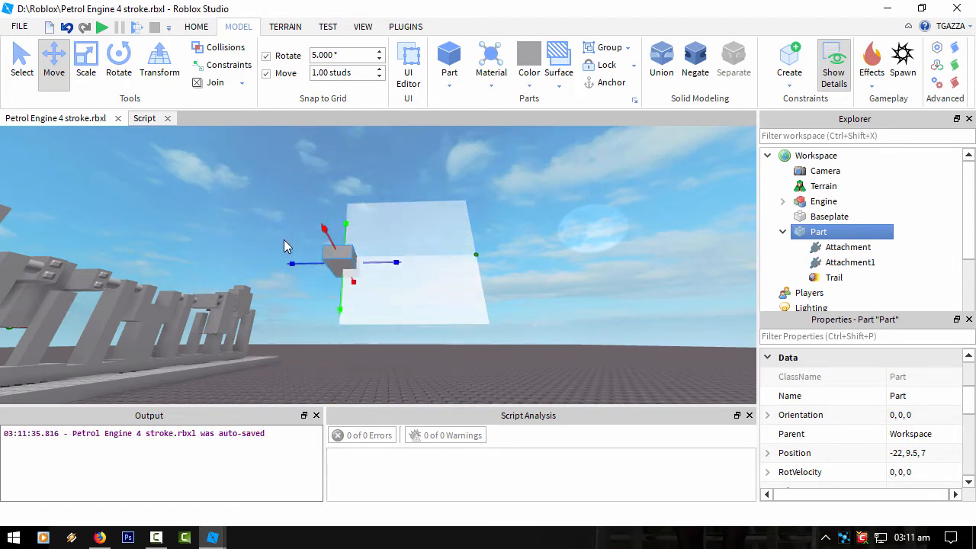
key("ctrl+r")
key("ctrl+r")
key("ctrl+r")
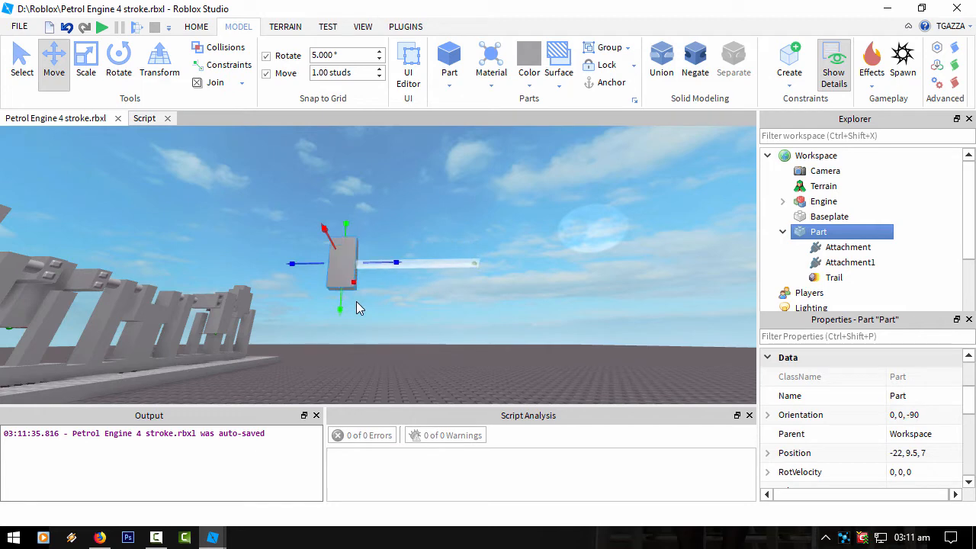
key("ctrl+r")
key("ctrl+r")
key("ctrl+r")
key("ctrl+r")
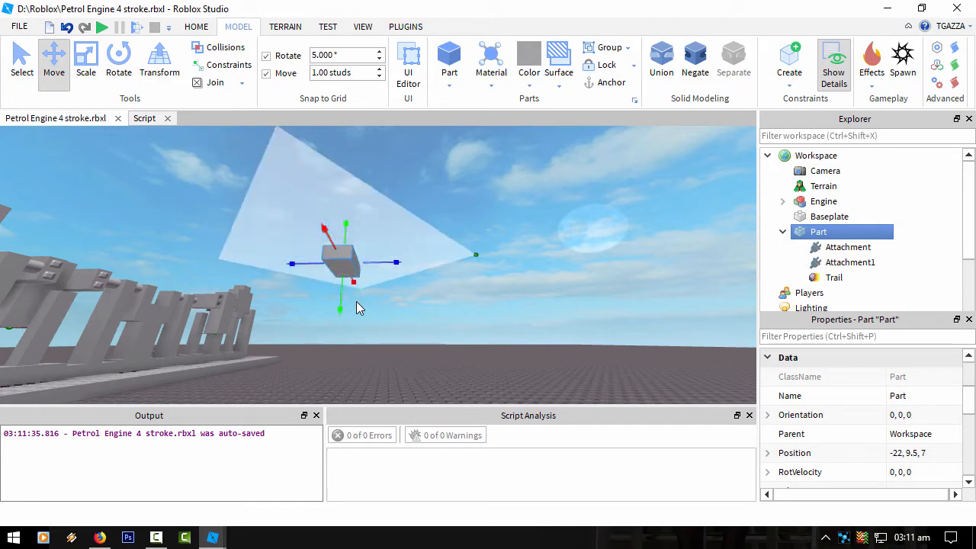
key("ctrl+r")
key("ctrl+r")
key("ctrl+r")
key("ctrl+r")
key("ctrl+r")
key("ctrl+r")
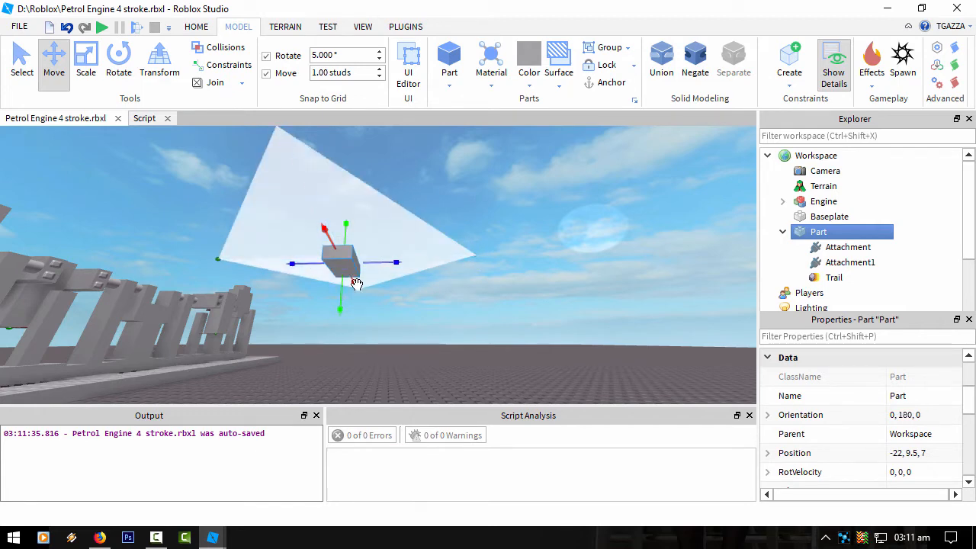
key("ctrl+r")
key("ctrl+r")
key("ctrl+r")
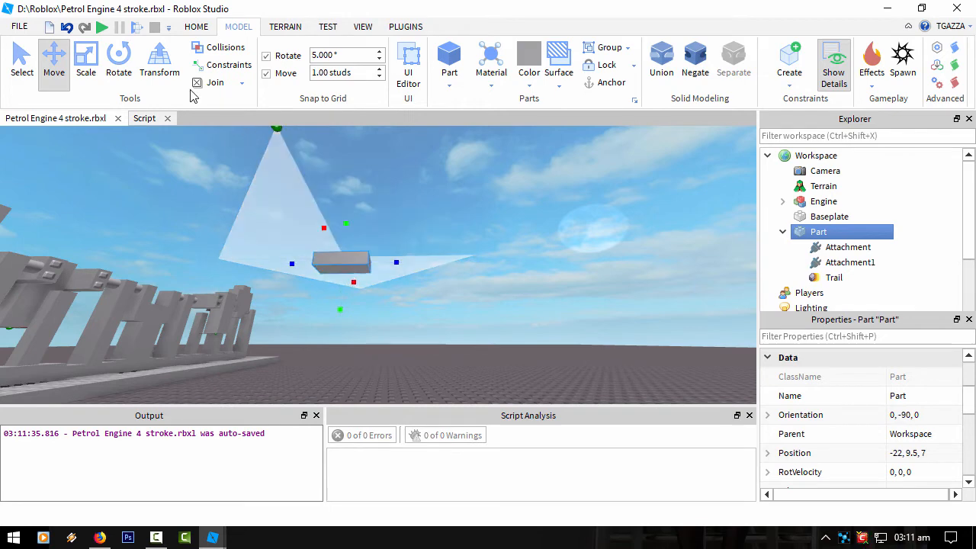
- Turn the part about its vertical axis with the Rotate tool to an orientation of 0, -65, 0
left_click(119, 61)
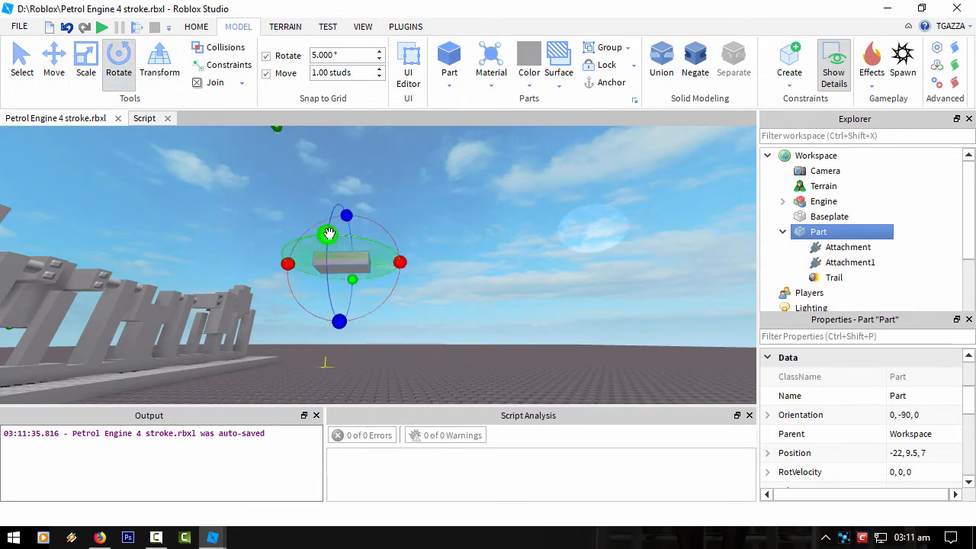
right_click_drag(340, 252, 340, 252)
scroll(340, 252, "up", 5)
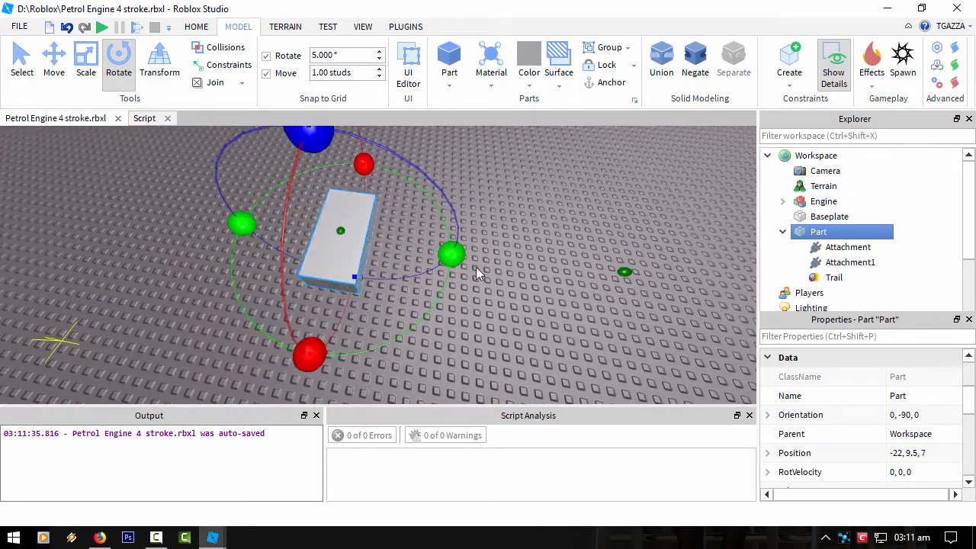
left_click_drag(452, 255, 554, 201)
scroll(601, 204, "down", 5)
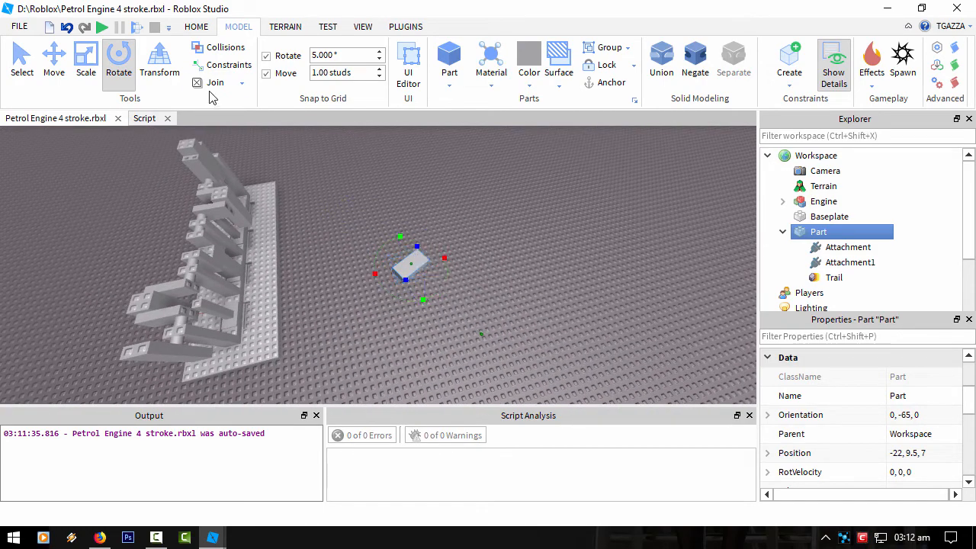
- Delete the trail part together with its attachments from the engine place
left_click(507, 343)
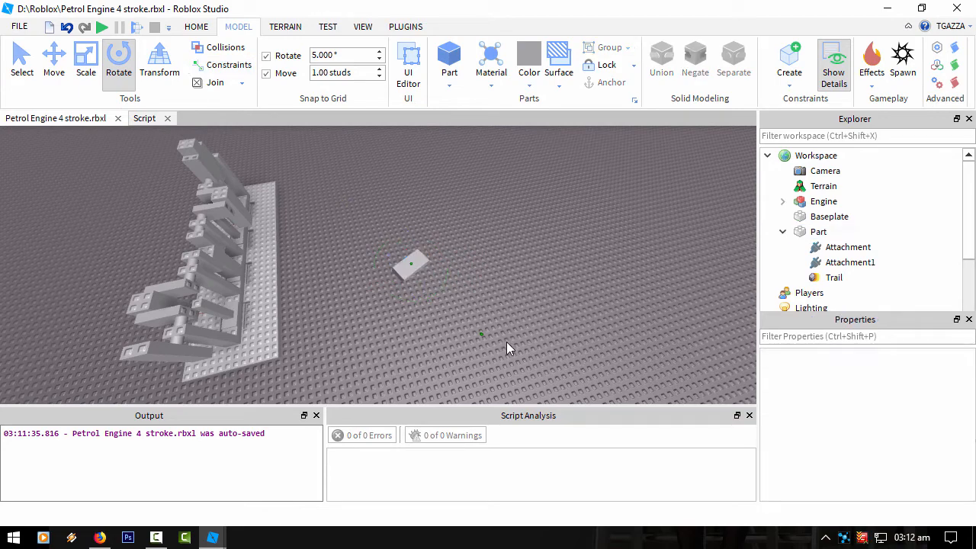
left_click_drag(511, 356, 364, 226)
key("Delete")
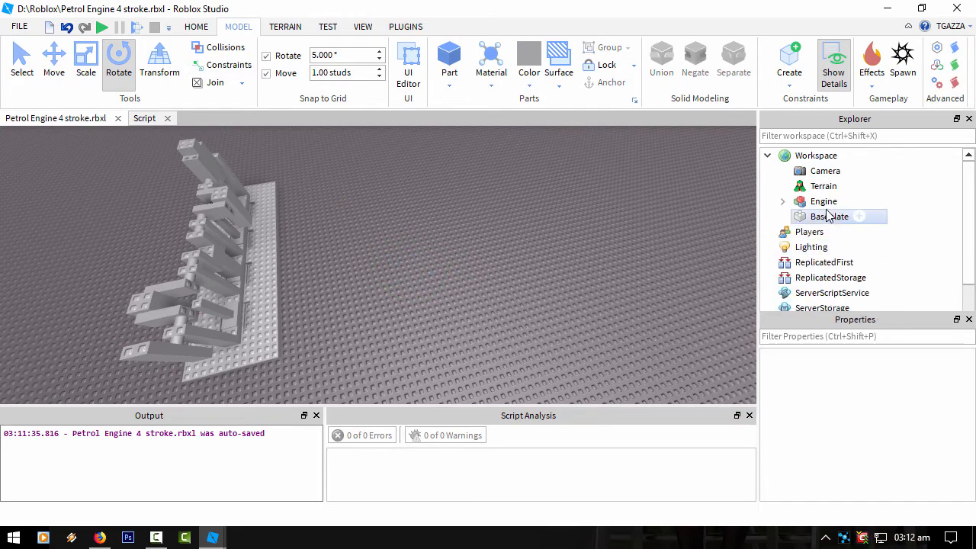
- Expand the Engine model's contents and close the Petrol Engine 4 stroke place without saving
left_click(783, 203)
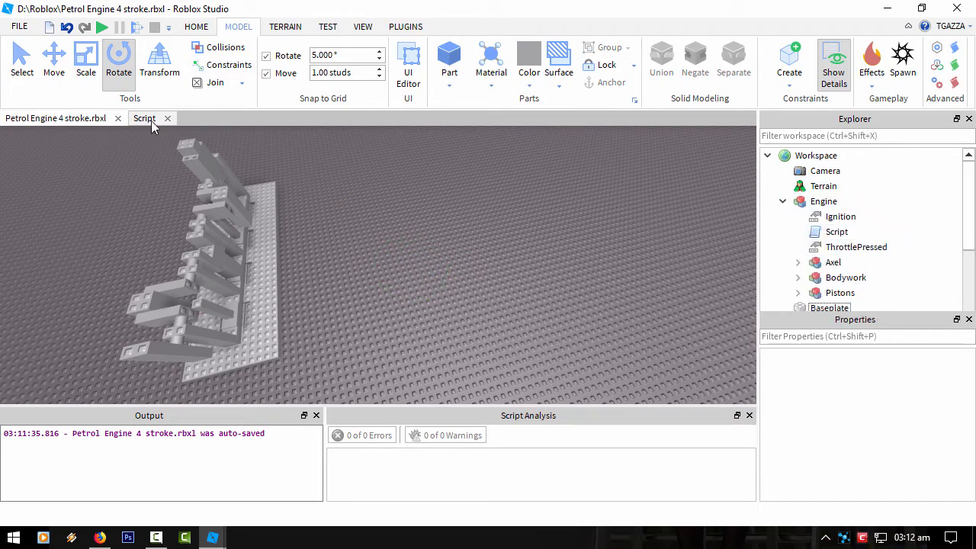
left_click(119, 118)
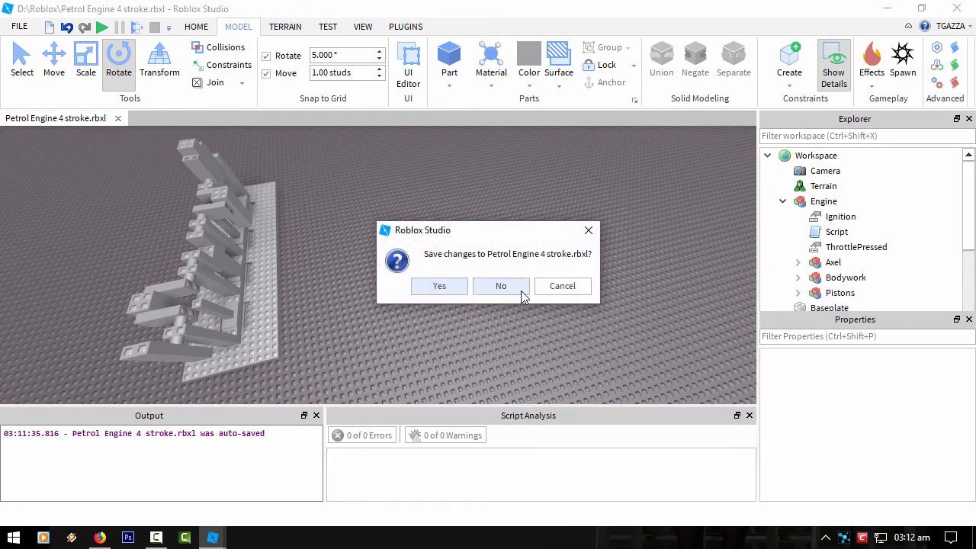
left_click(504, 288)
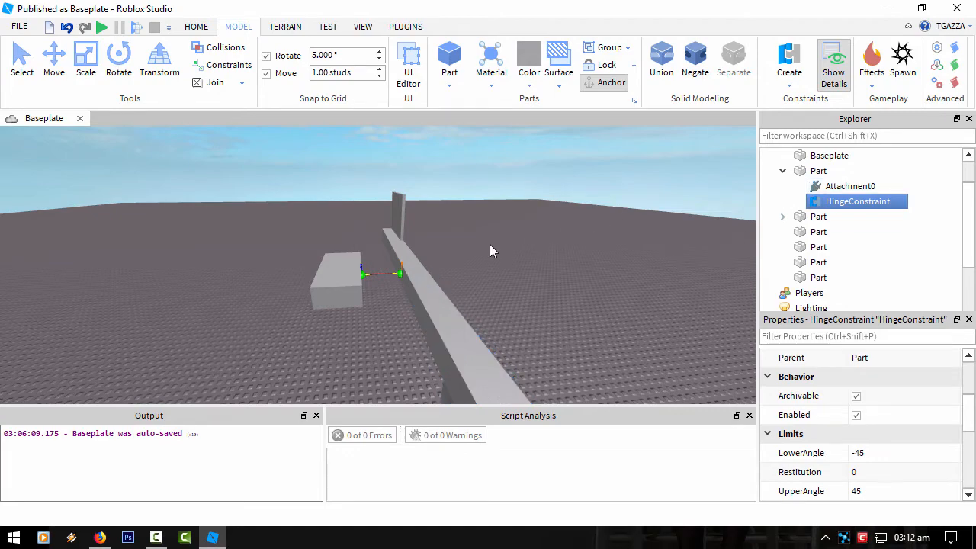
- Delete all the hinge demonstration parts from the Baseplate place
right_click_drag(490, 244, 476, 262)
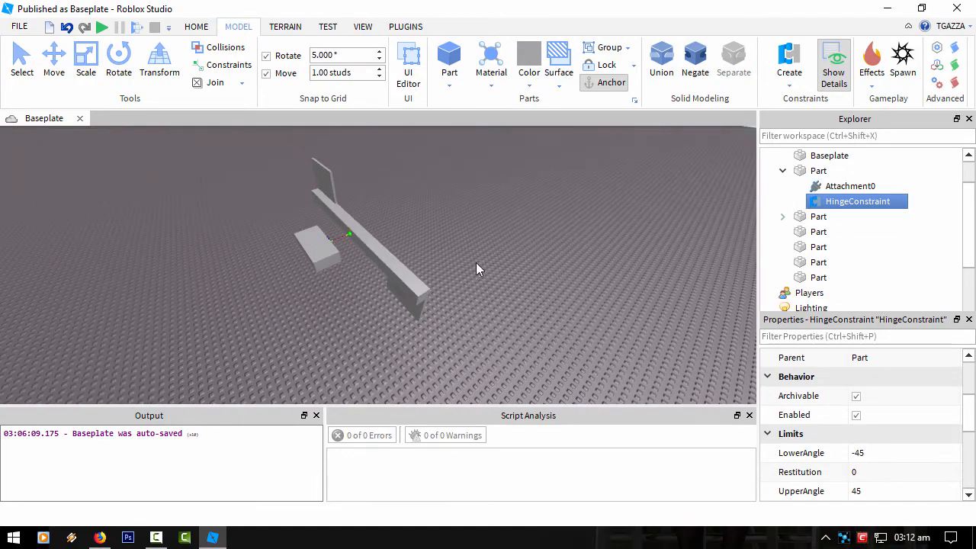
key("ctrl+1")
left_click_drag(488, 358, 206, 149)
key("Delete")
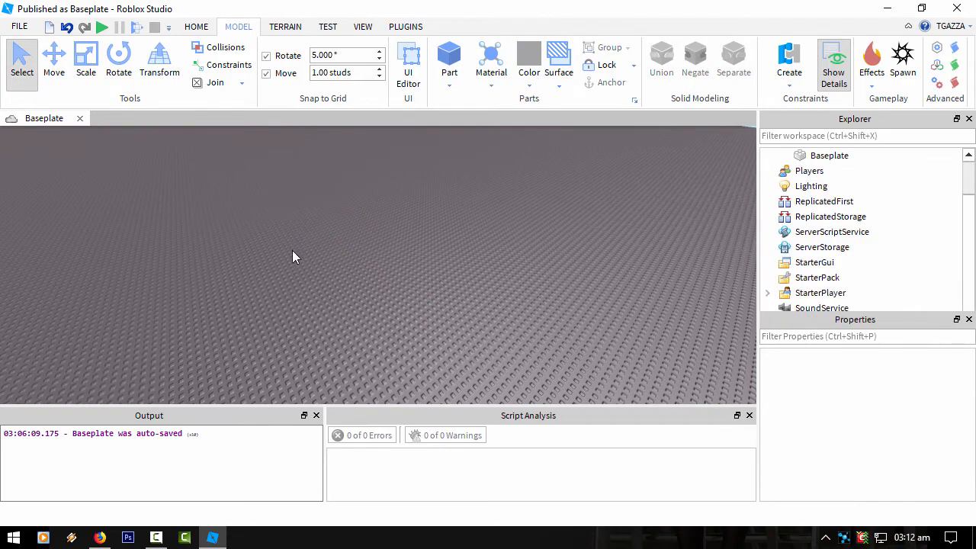
- Insert a new part on the empty baseplate
right_click(310, 294)
left_click(339, 282)
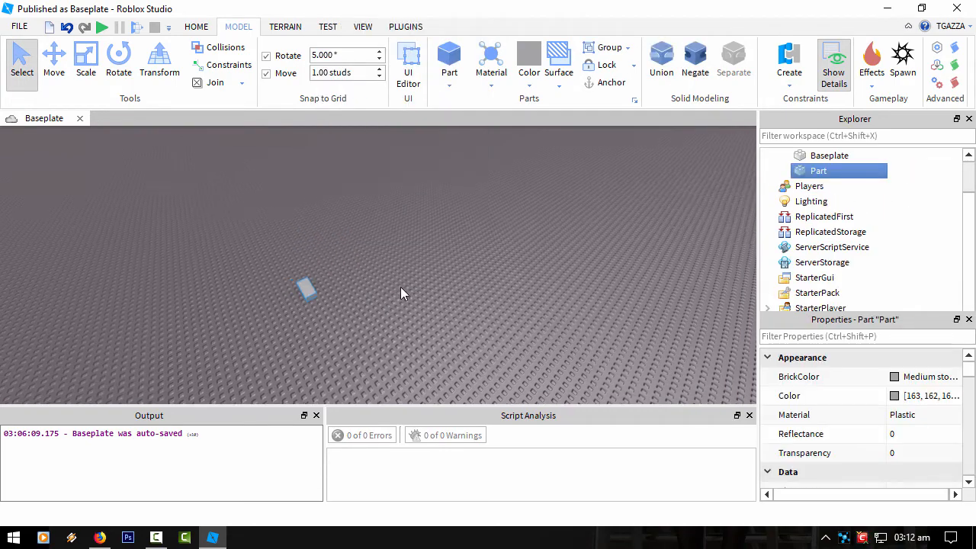
scroll(400, 288, "up", 5)
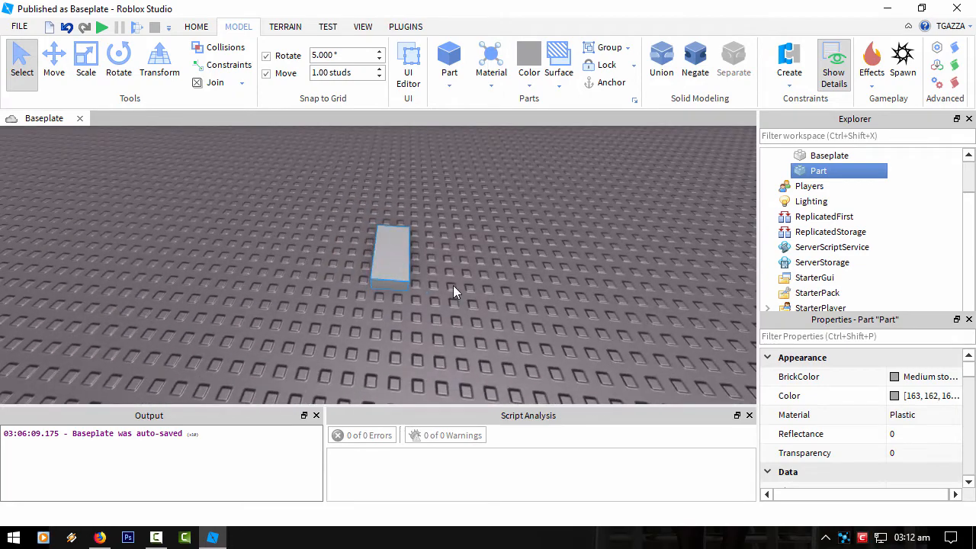
- Insert a second part beside the first one and raise it above the baseplate
right_click(453, 286)
left_click(493, 283)
mouse_move(458, 283)
left_mouse_down()
mouse_move(497, 289)
mouse_move(468, 273)
left_mouse_up()
key("ctrl+2")
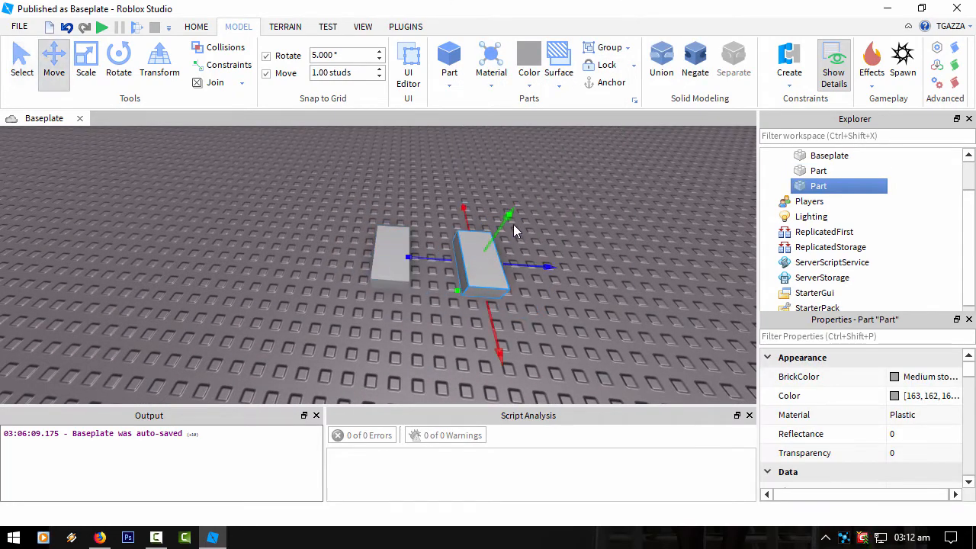
left_click_drag(513, 228, 523, 136)
- Create a Prismatic constraint from the raised part's underside to the lower part's top face, and select the raised part
left_click(382, 280)
key("f")
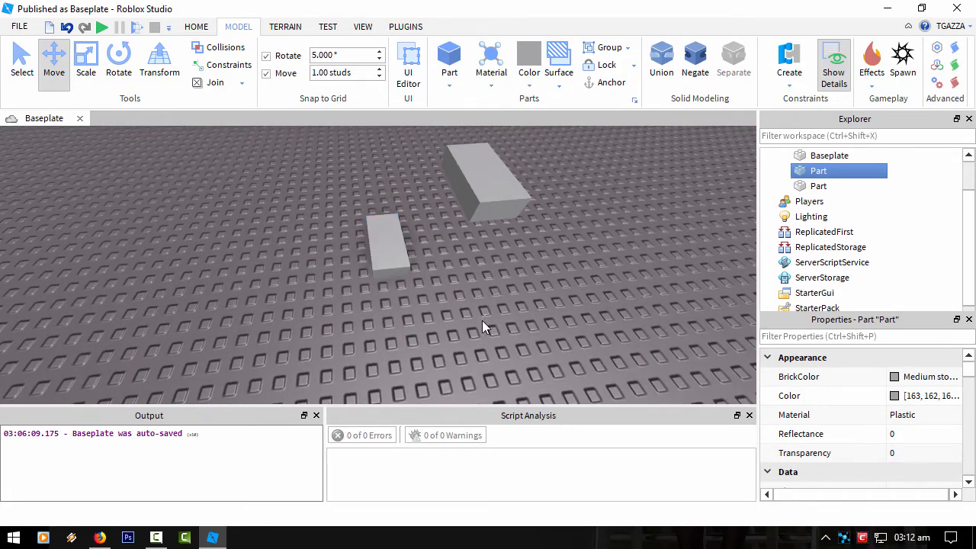
left_click(482, 327)
right_click_drag(482, 326, 478, 322)
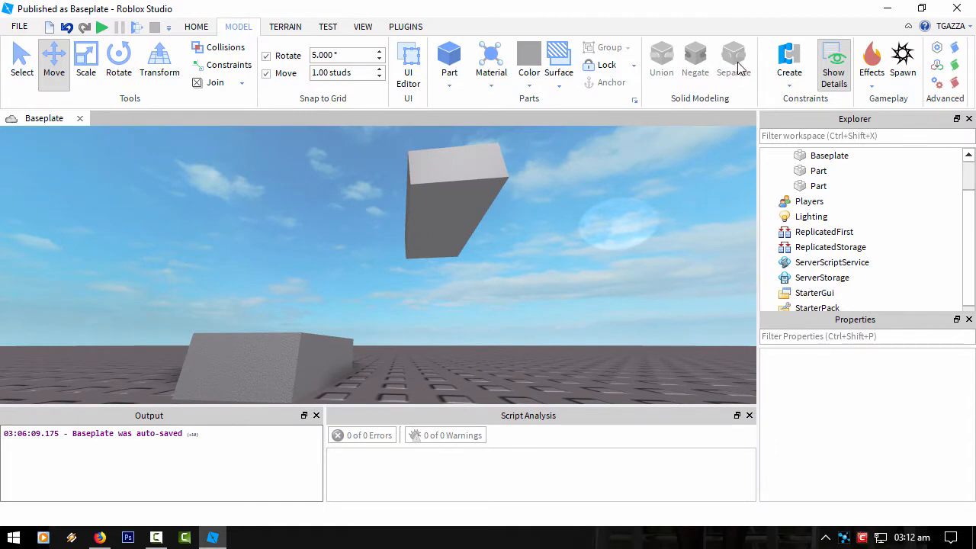
left_click(790, 88)
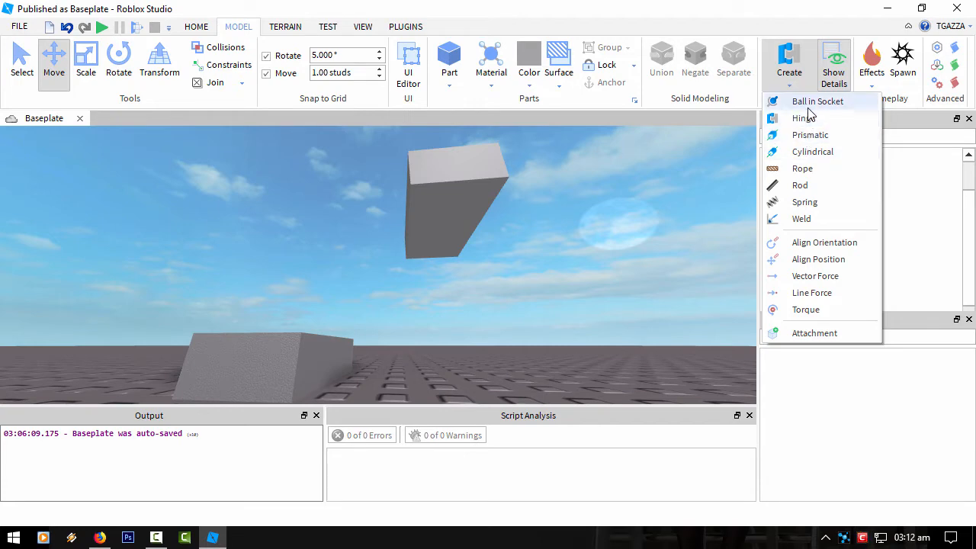
left_click(805, 135)
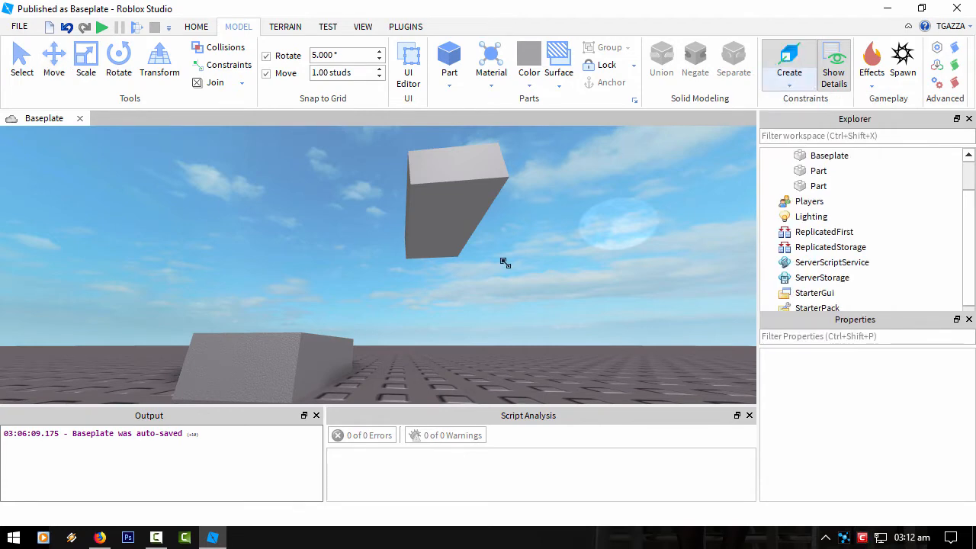
left_click(441, 233)
right_click_drag(380, 265, 323, 234)
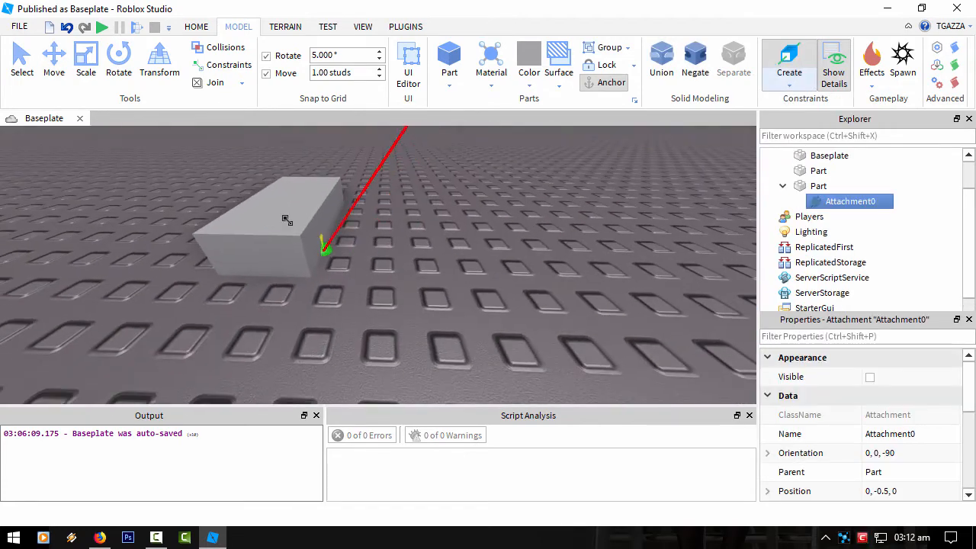
left_click(280, 200)
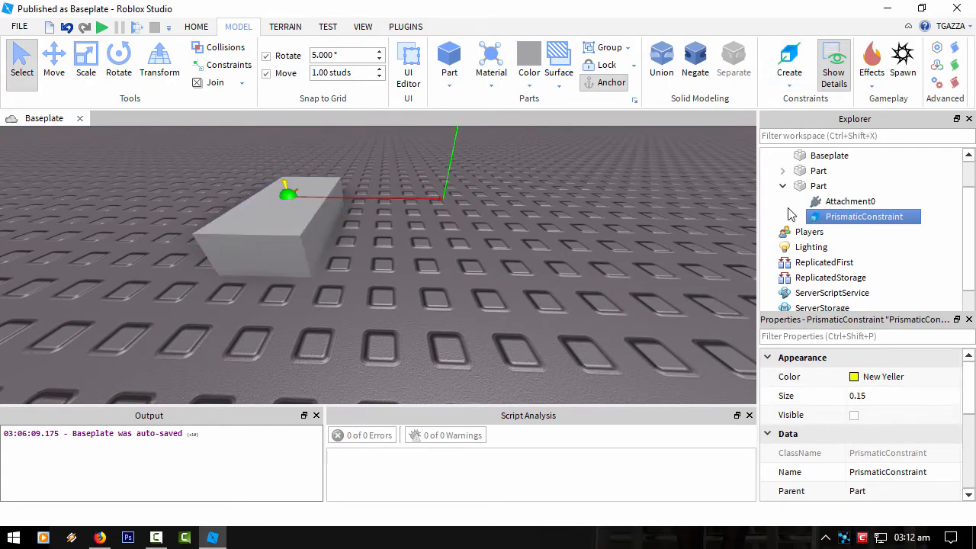
left_click(812, 188)
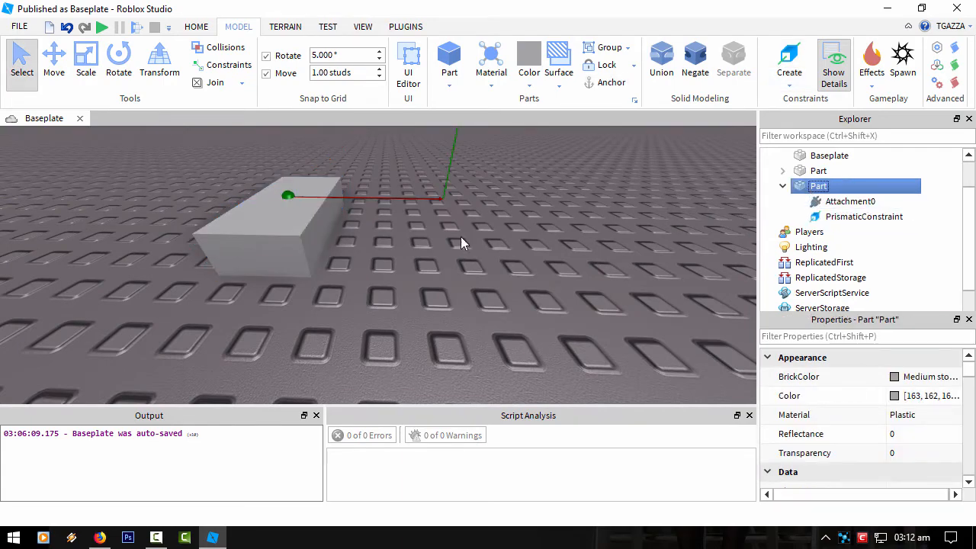
- Examine the two joined parts together with the attachments and PrismaticConstraint nested under them
key("f")
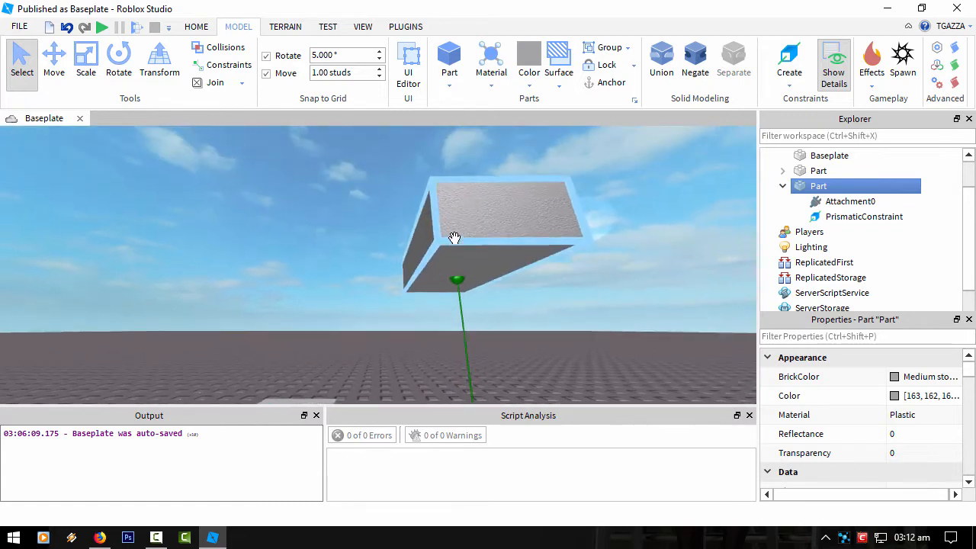
scroll(454, 238, "down", 5)
scroll(455, 238, "up", 4)
scroll(455, 240, "down", 4)
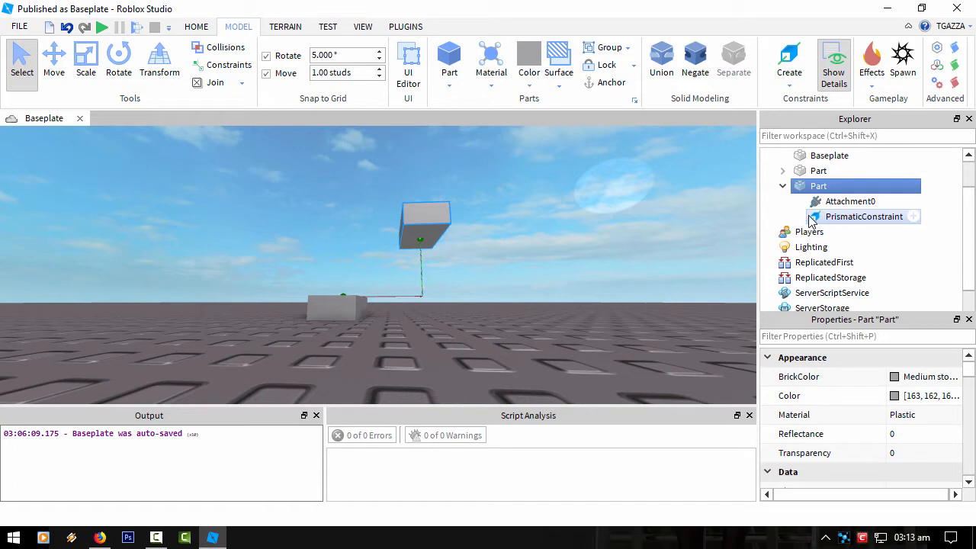
left_click(782, 171)
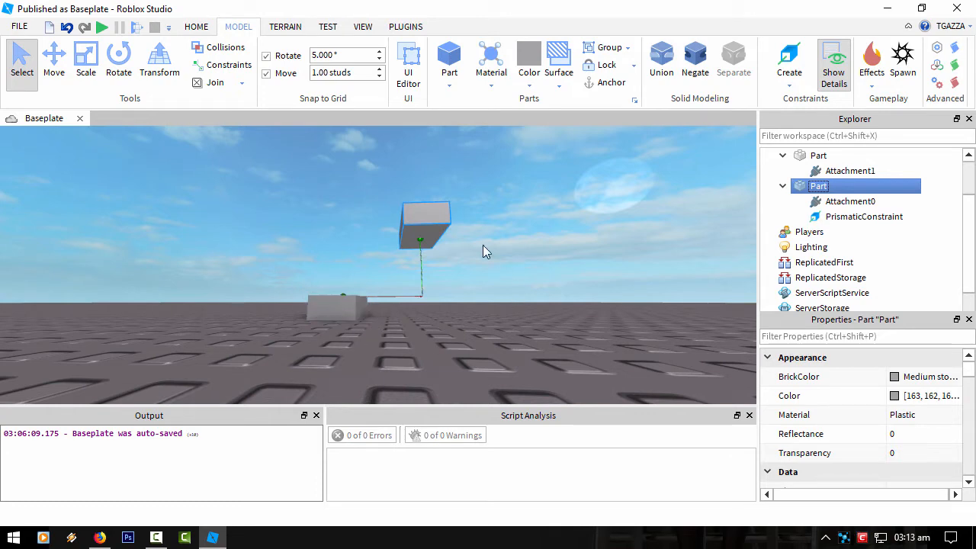
left_click(839, 217)
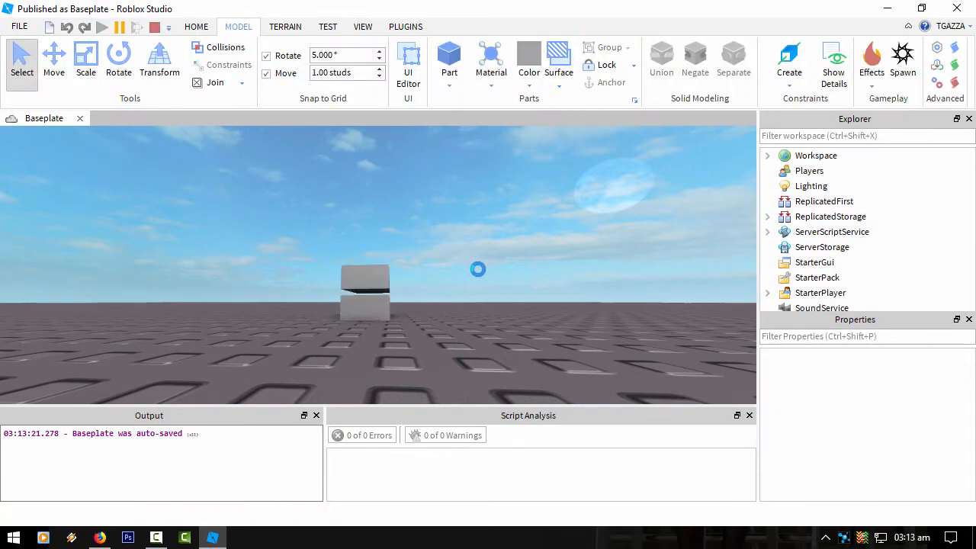
- Run the simulation and try to raise the lower part away from the other one with the Move tool
left_click(357, 308)
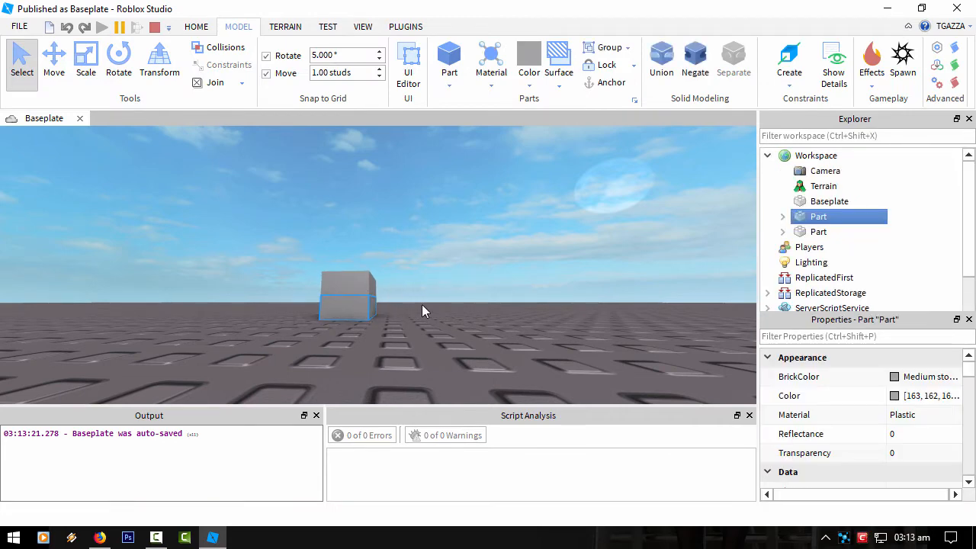
left_click(53, 64)
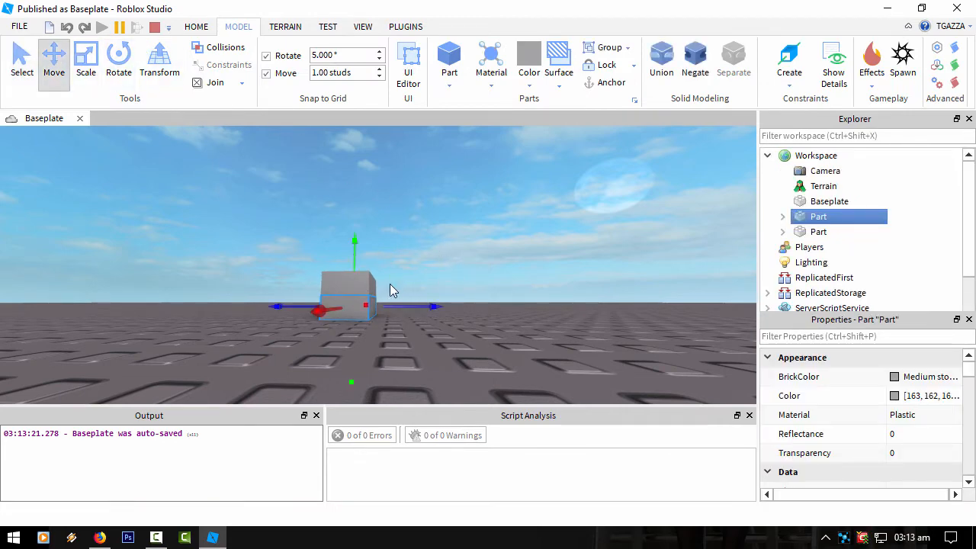
right_click_drag(392, 285, 381, 254)
left_click_drag(385, 235, 387, 152)
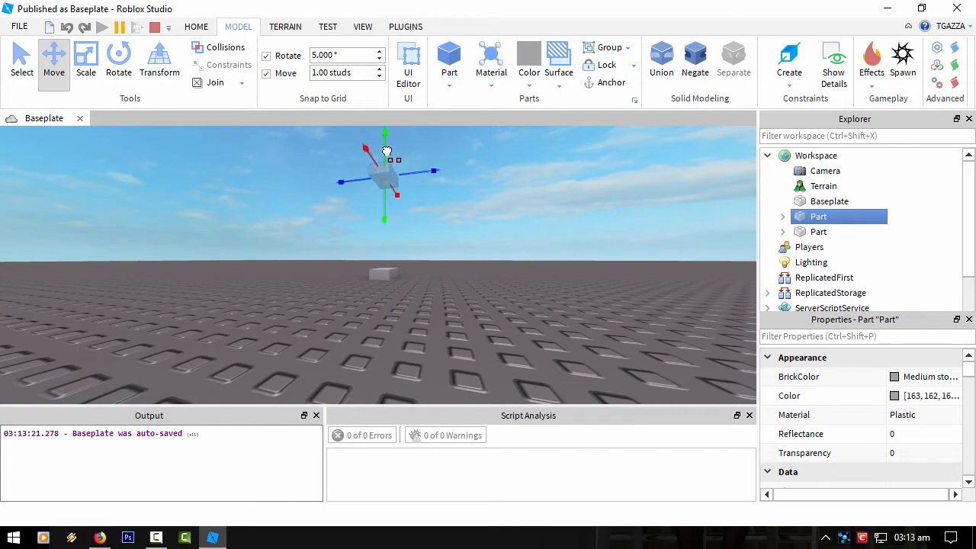
left_click(428, 290)
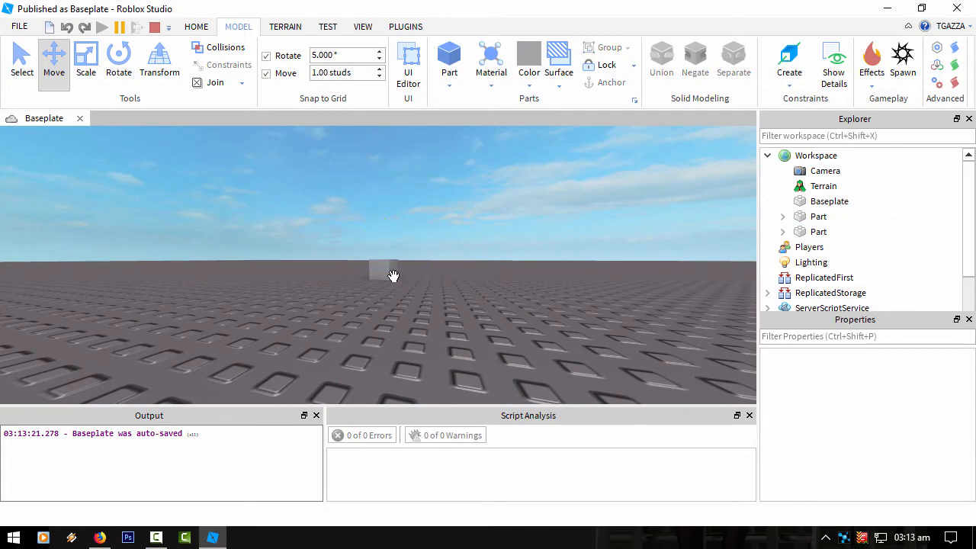
left_click(818, 232)
left_click(817, 219)
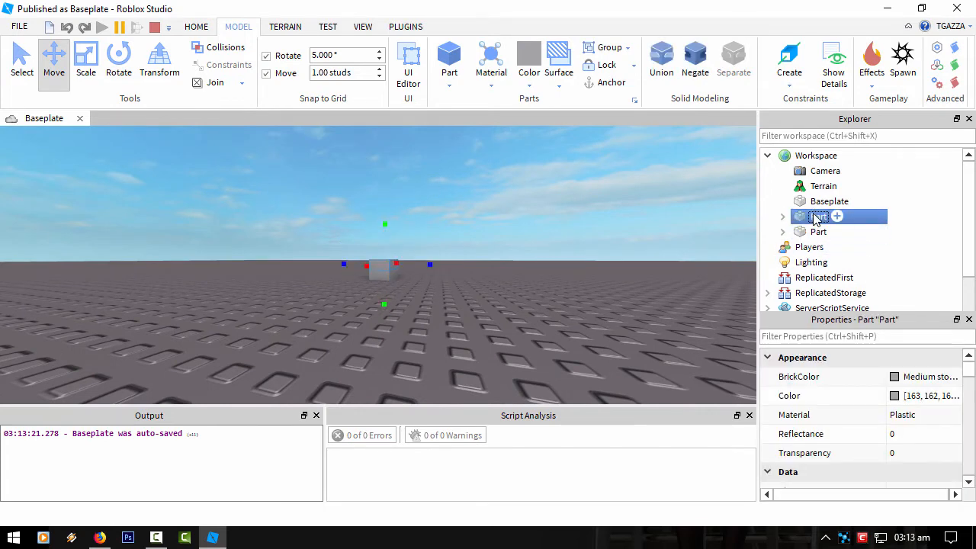
left_click_drag(385, 229, 407, 164)
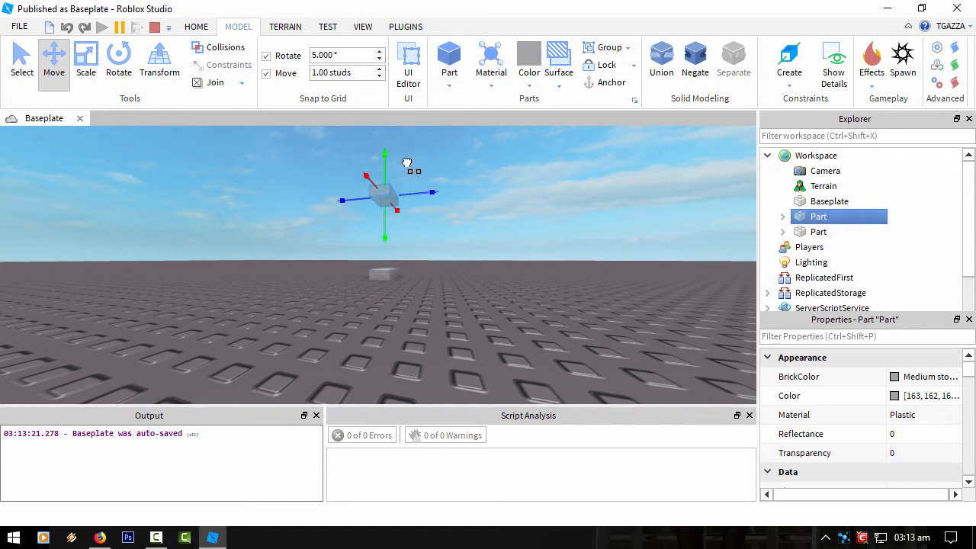
- Anchor the selected part during the simulation and move it high above the baseplate
scroll(893, 414, "down", 5)
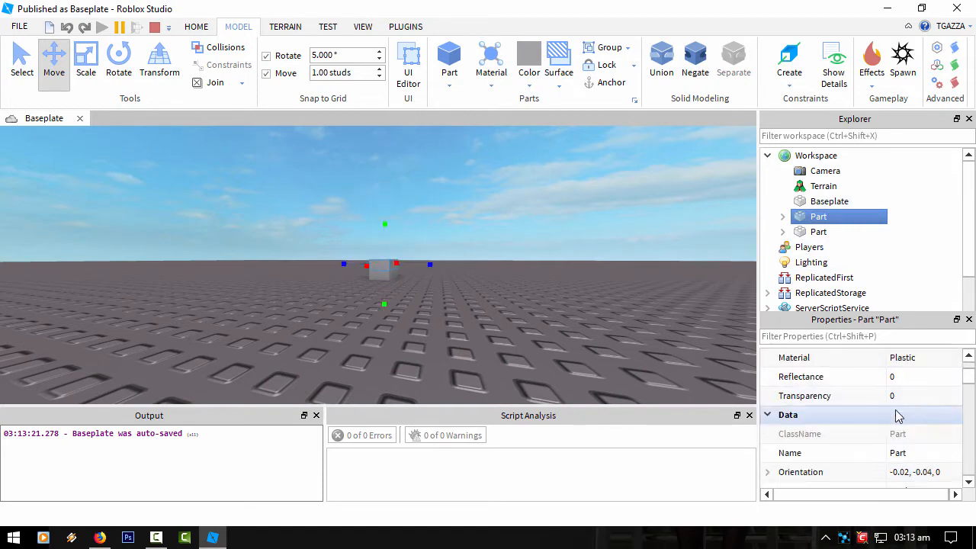
left_click(894, 416)
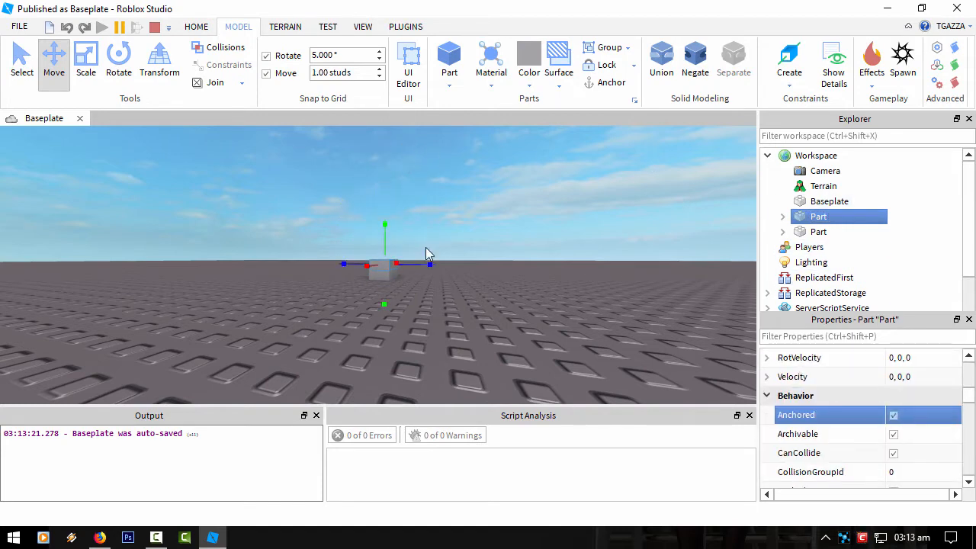
left_click_drag(384, 228, 412, 114)
scroll(441, 250, "up", 5)
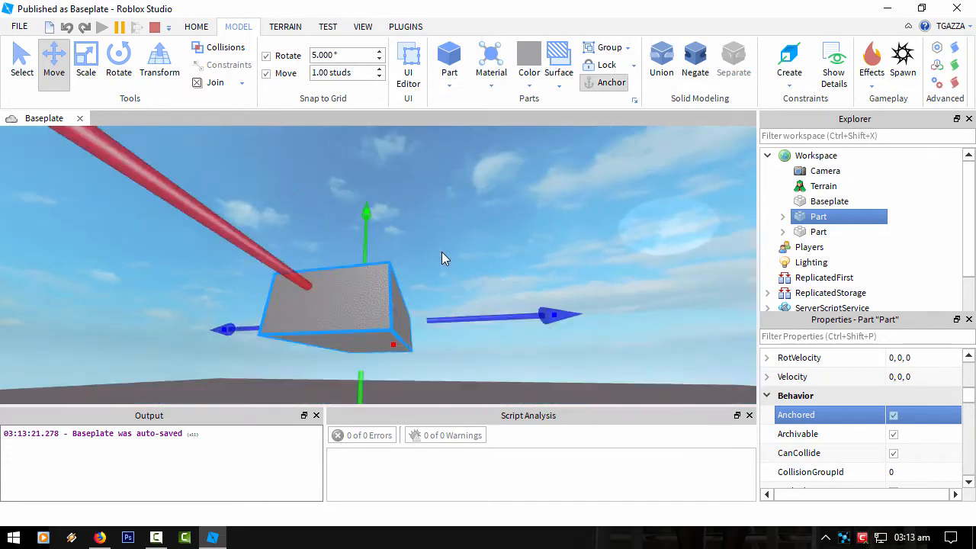
- Rotate the anchored part so that it tilts by about 65 degrees
scroll(441, 252, "down", 5)
scroll(441, 252, "down", 2)
key("ctrl+2")
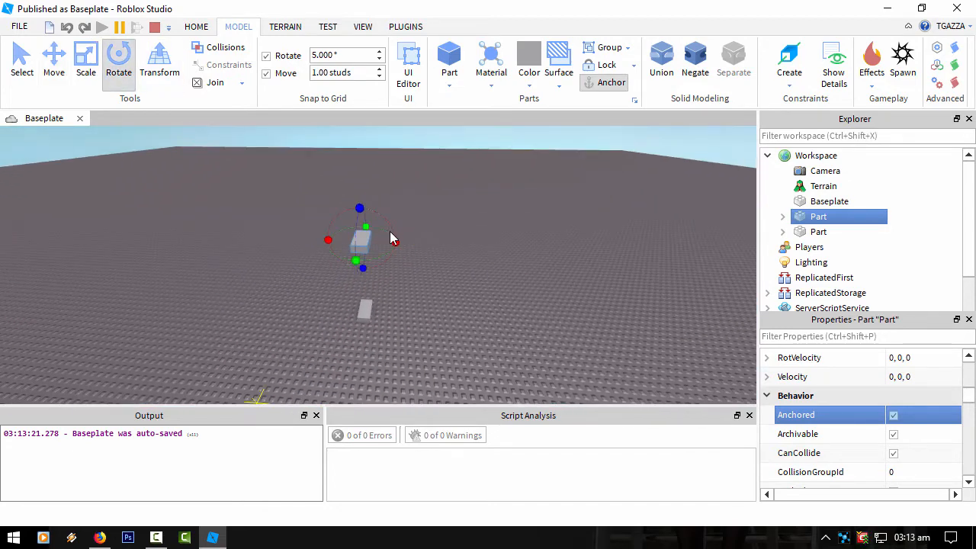
left_click_drag(334, 221, 344, 197)
right_click_drag(345, 197, 344, 198)
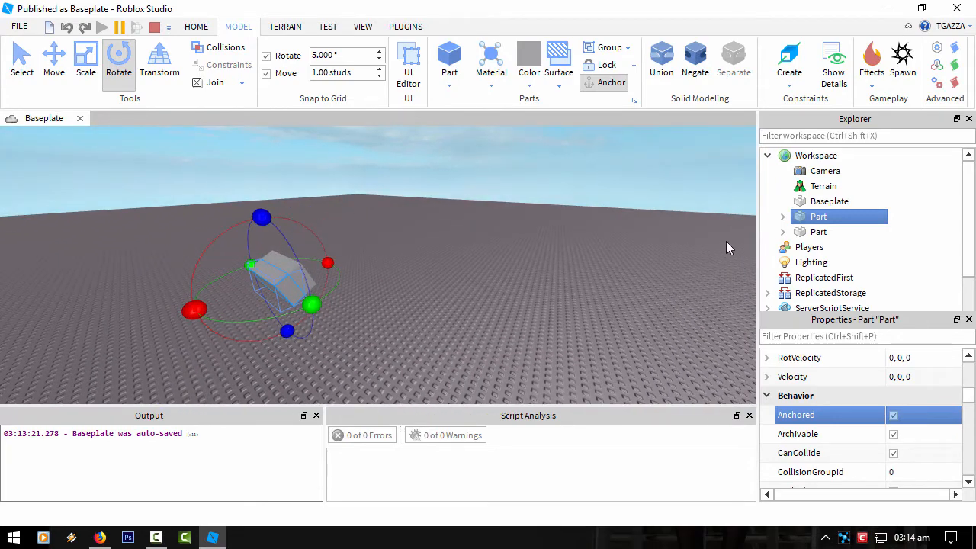
- Turn on LimitsEnabled for the PrismaticConstraint inside the unanchored part and review its limit settings
left_click(782, 232)
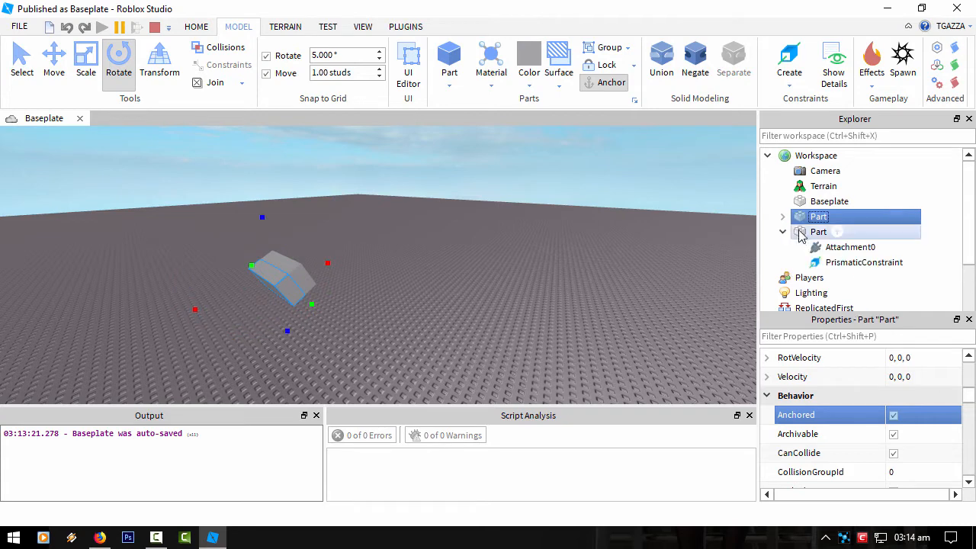
left_click(839, 263)
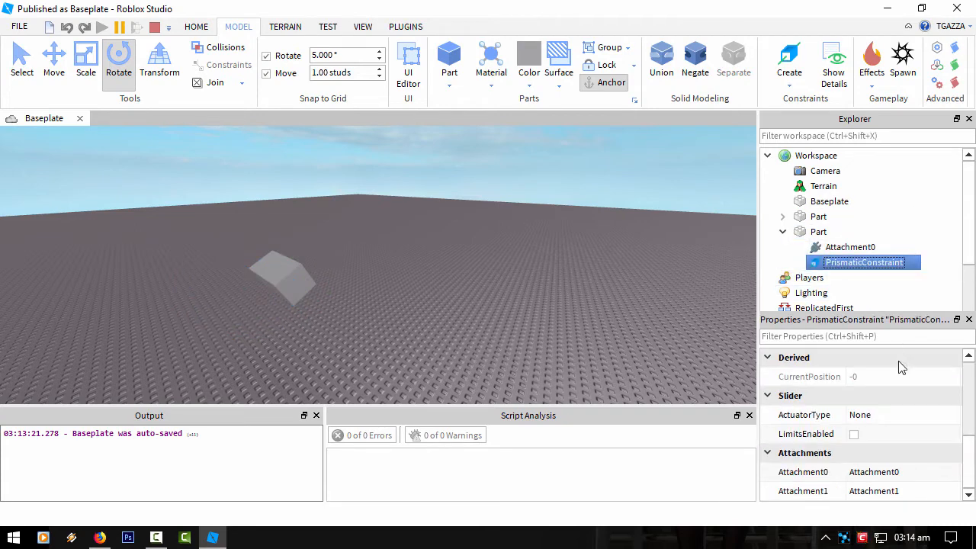
left_click(855, 435)
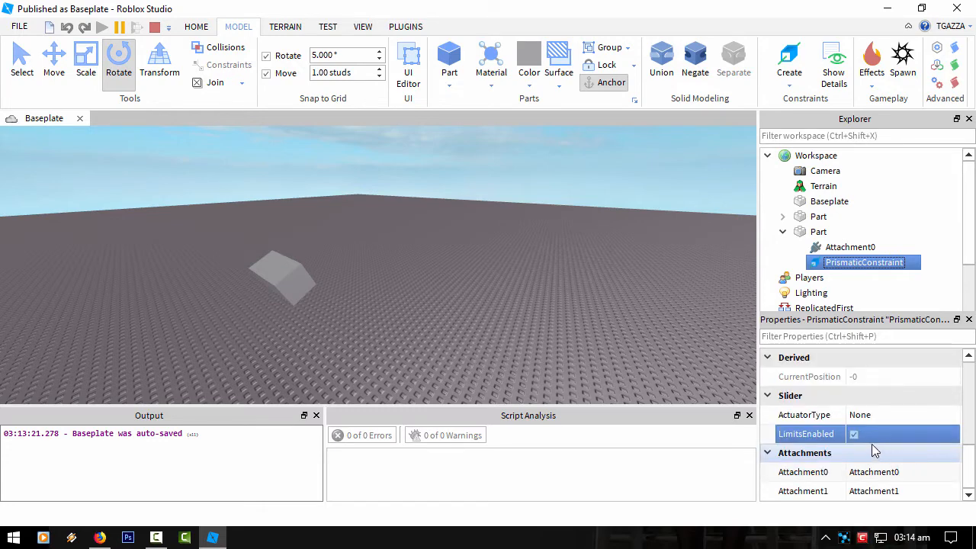
scroll(874, 445, "up", 1)
scroll(874, 445, "up", 1)
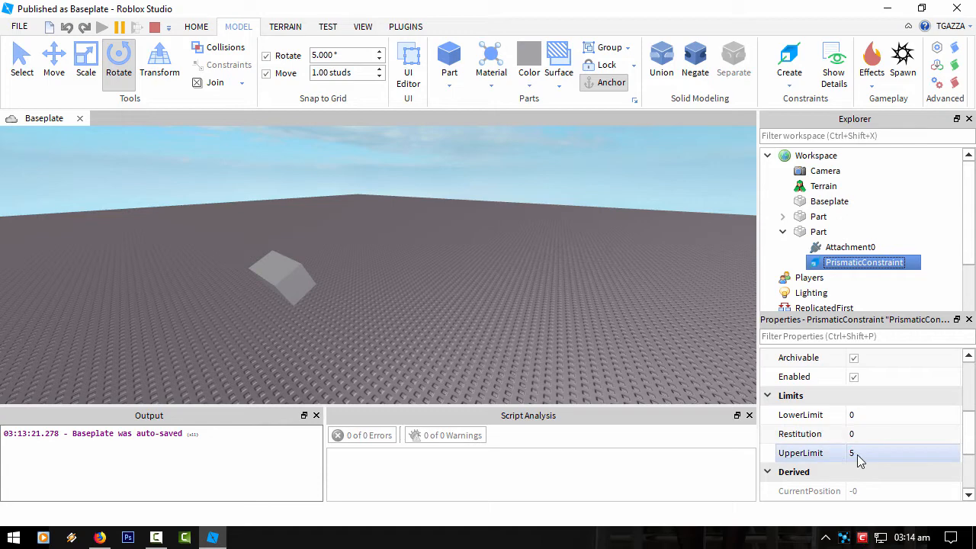
- Rotate the anchored part back to a tilt of about 10 degrees and disable the PrismaticConstraint
left_click(286, 278)
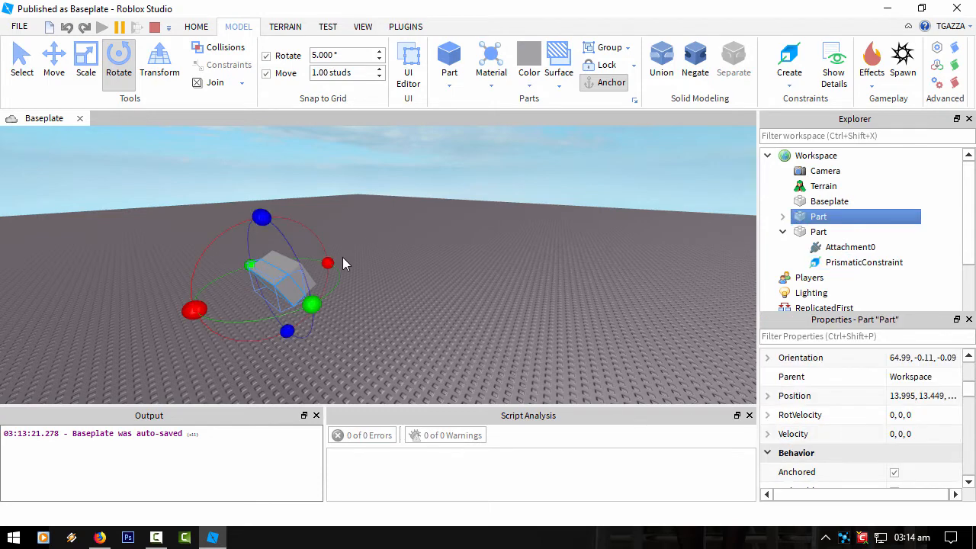
left_click_drag(325, 266, 301, 229)
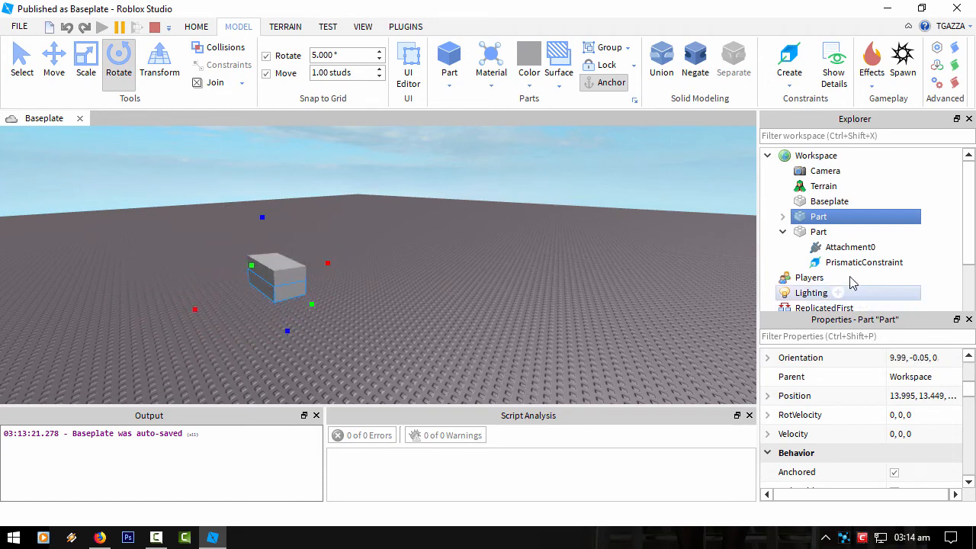
left_click(828, 264)
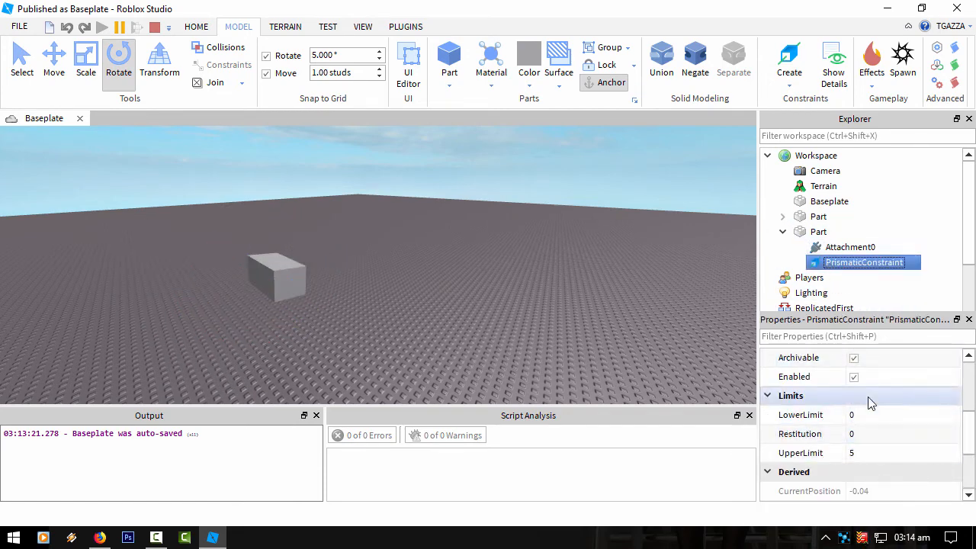
left_click(854, 378)
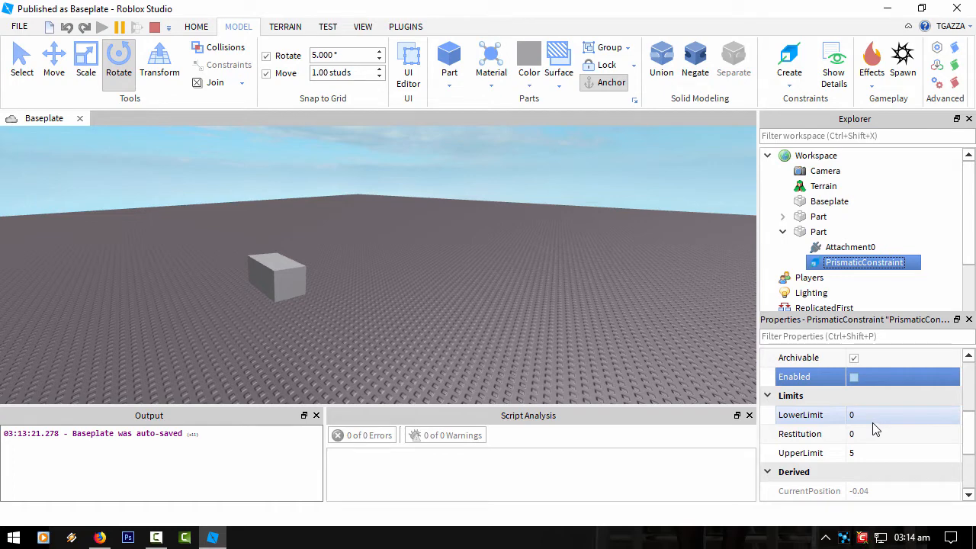
- Try Servo as the PrismaticConstraint's ActuatorType and finally set it to Motor
scroll(973, 439, "down", 2)
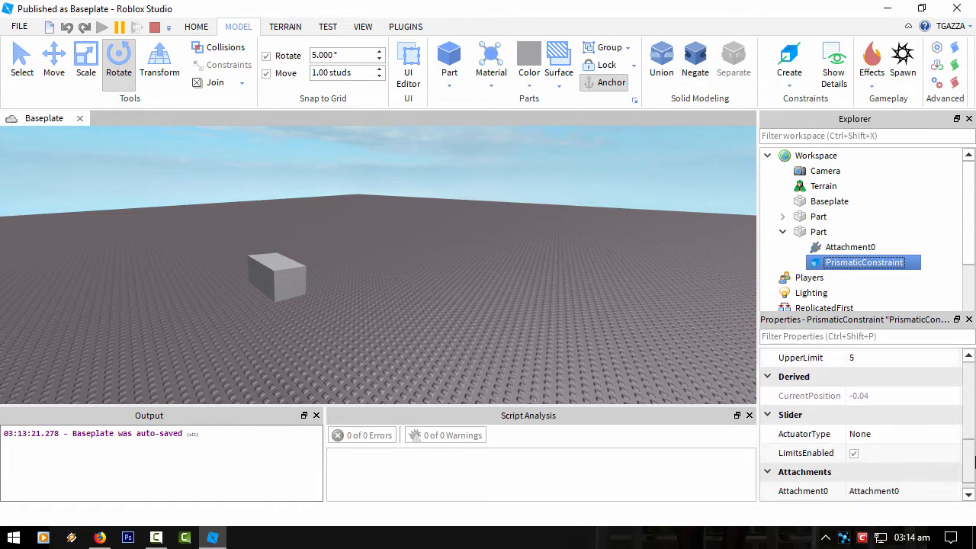
left_click(881, 435)
left_click(901, 440)
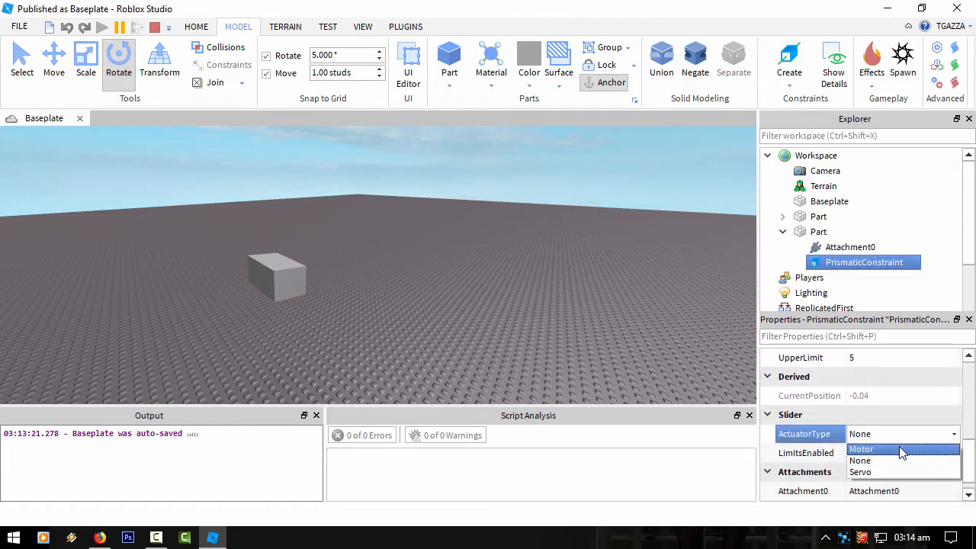
left_click(861, 473)
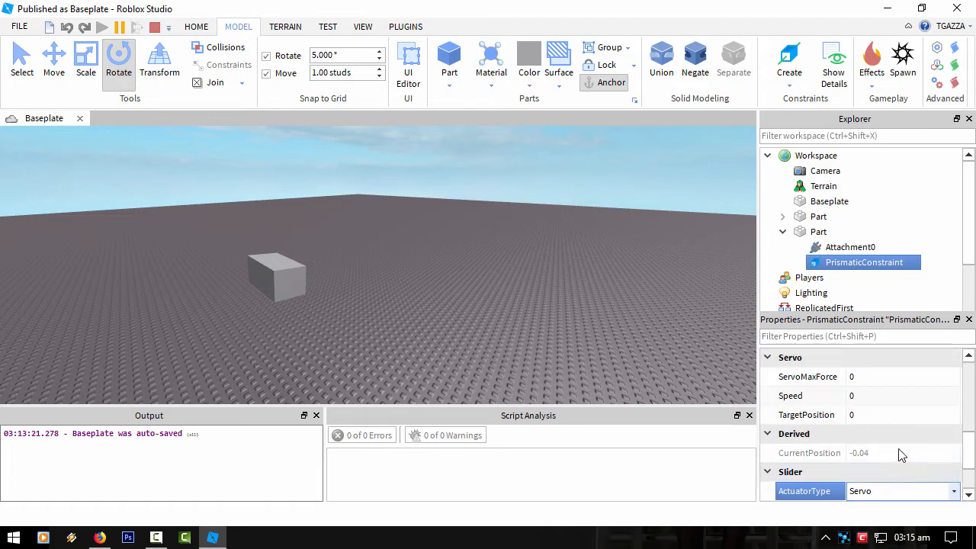
left_click(902, 488)
left_click(873, 505)
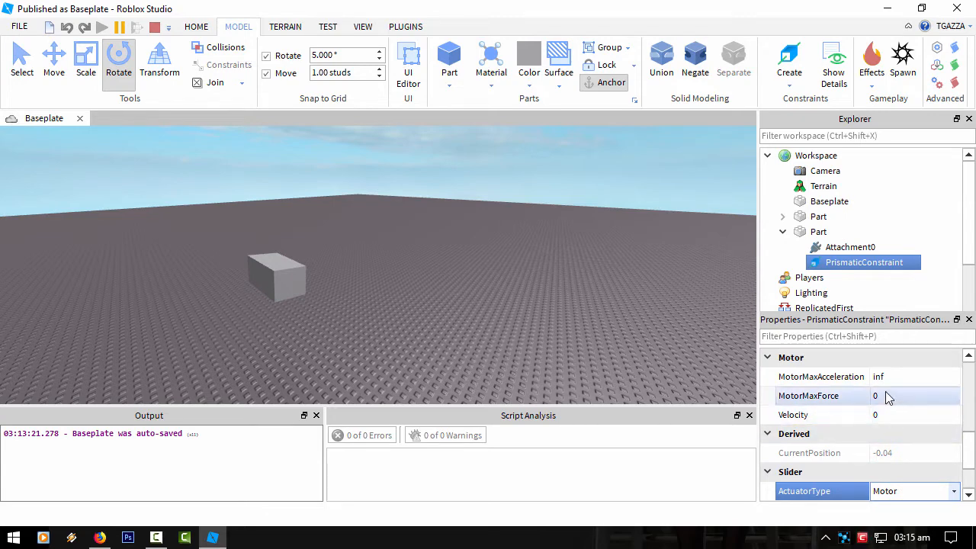
- Set the constraint's MotorMaxForce to 1000 and its motor Velocity to 100
left_click(887, 396)
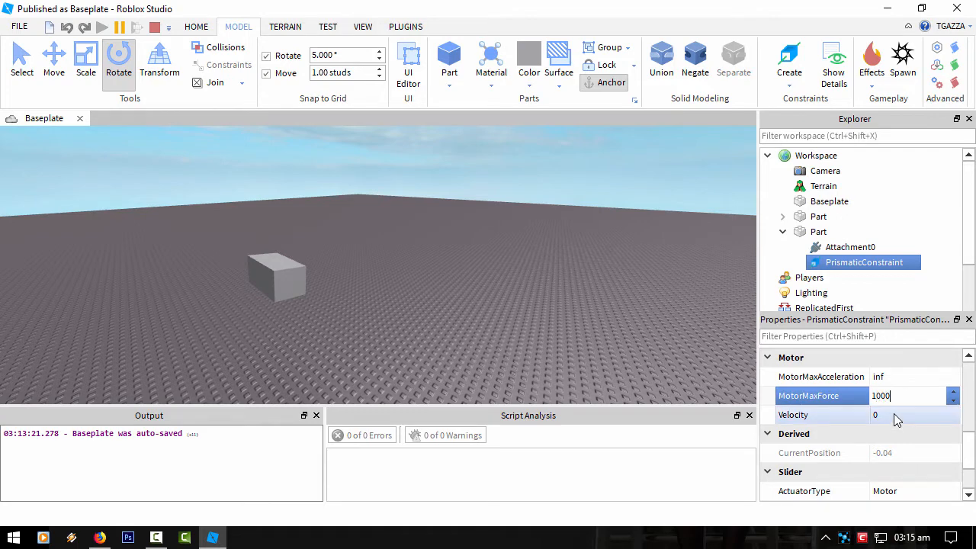
left_click(897, 418)
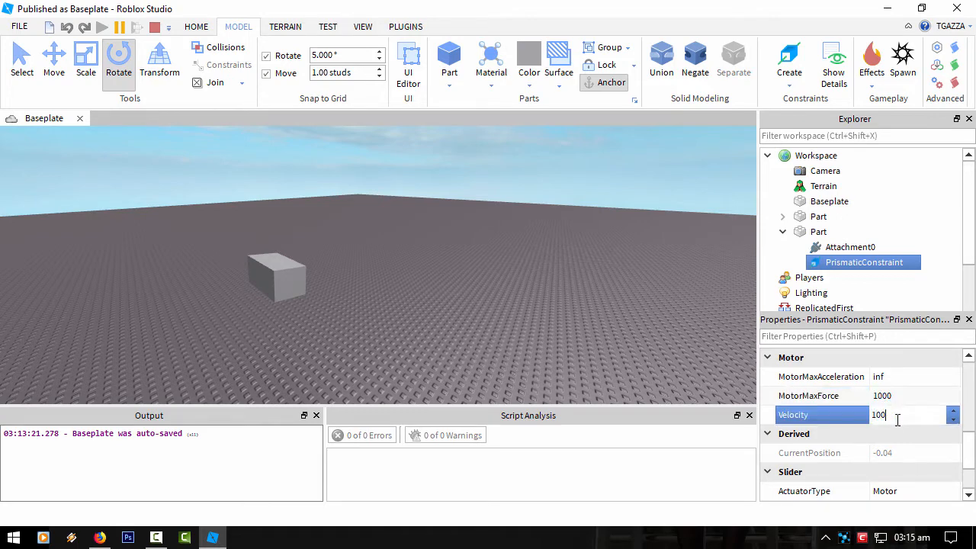
- Increase the constraint's MotorMaxForce to 10000 and its motor Velocity to 1000
left_click(889, 396)
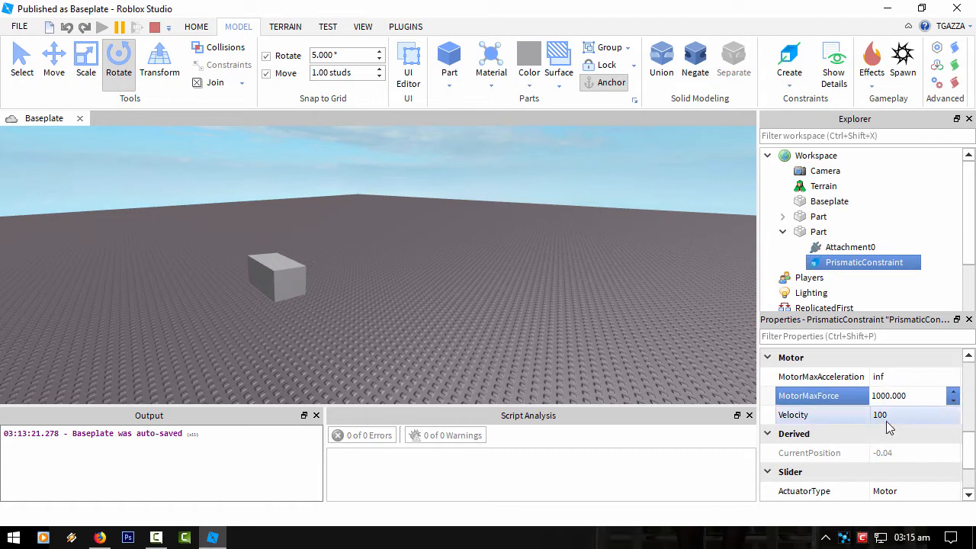
key("Return")
left_click(886, 414)
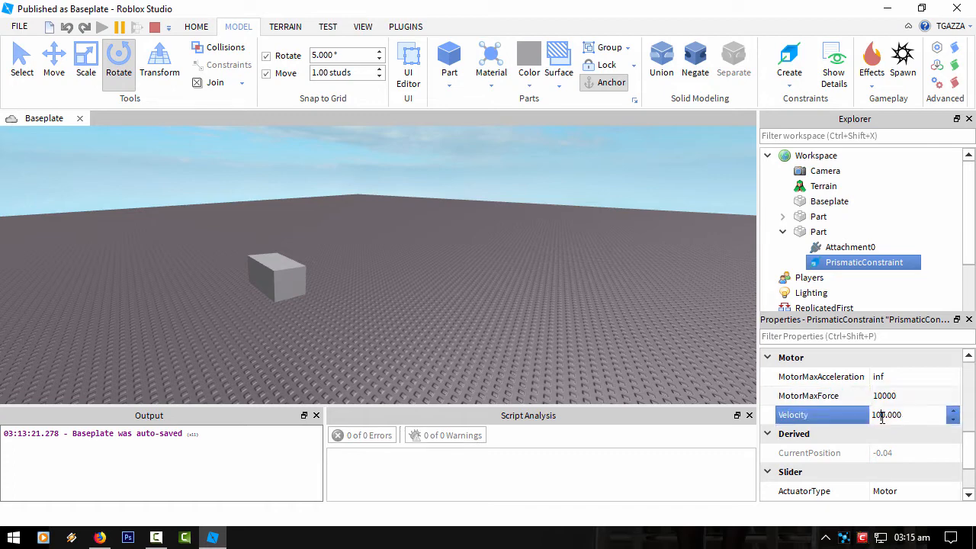
type("0")
key("Return")
- Review the constraint's slider and motor properties and raise the motor Velocity to 10000
scroll(919, 454, "down", 1)
scroll(919, 454, "down", 1)
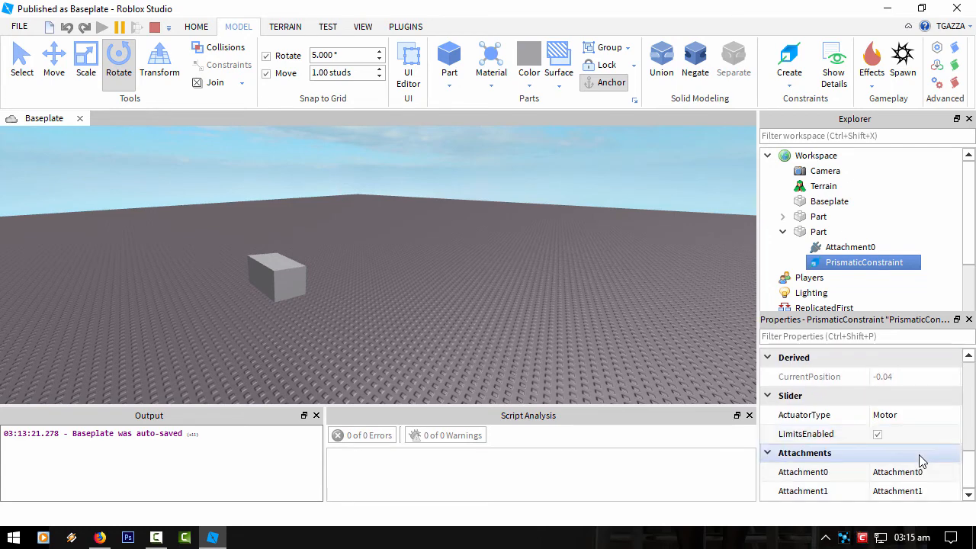
scroll(920, 455, "up", 3)
scroll(919, 455, "down", 1)
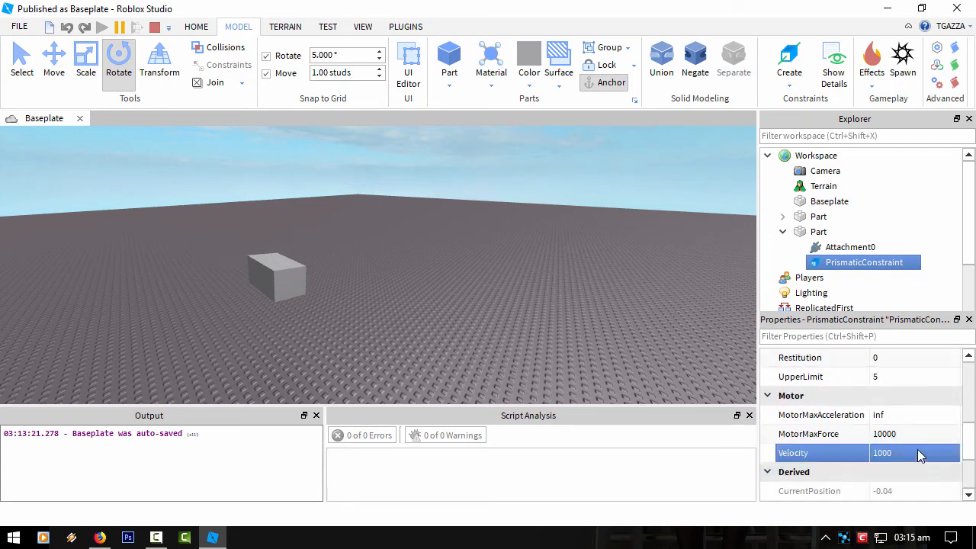
left_click(893, 454)
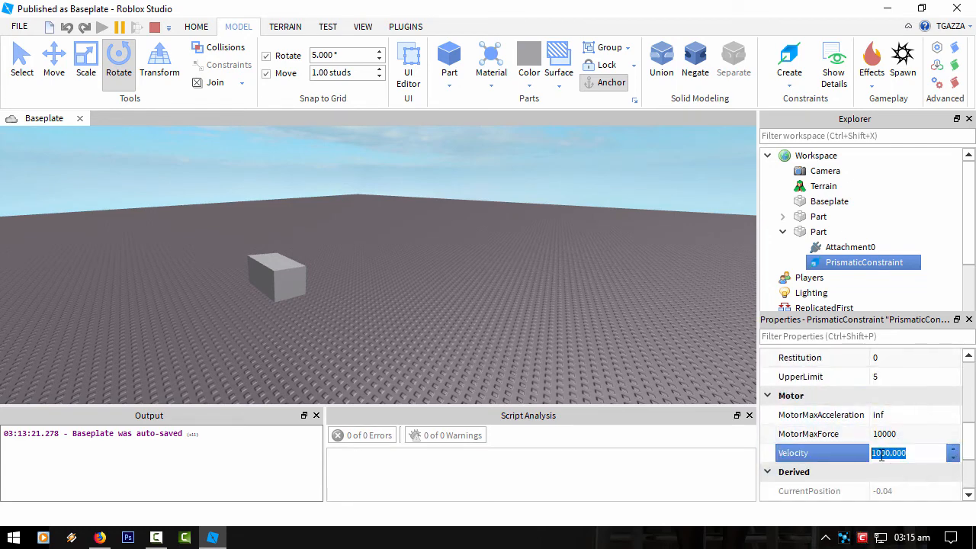
type("10000")
key("Return")
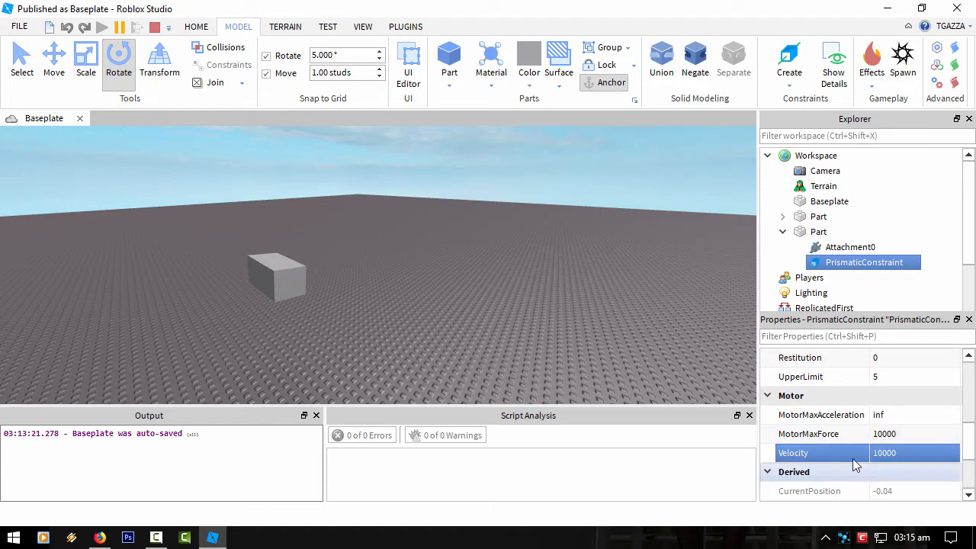
- Rotate the two constrained parts in the running simulation to test the motor, and stop the simulation
left_click(279, 291)
left_click_drag(192, 308, 235, 261)
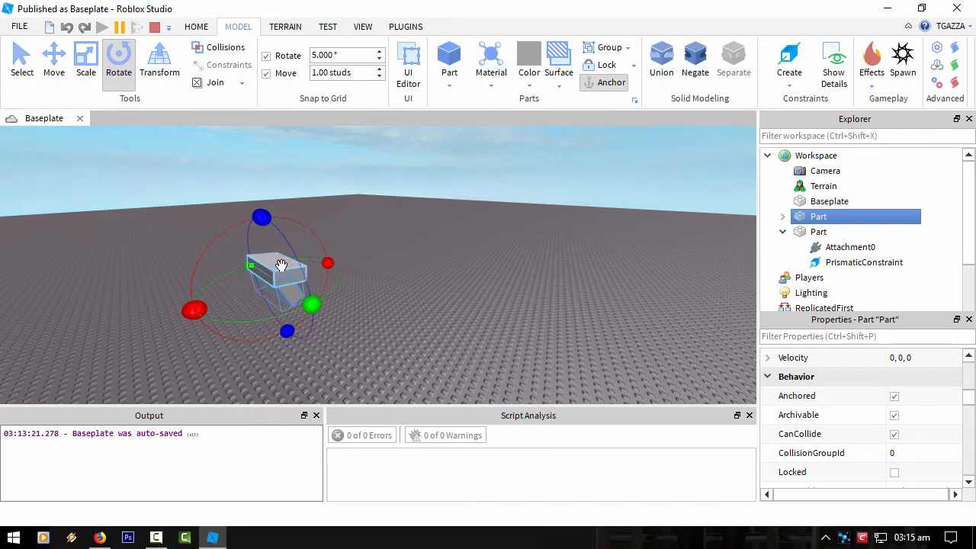
left_click(253, 282)
left_click_drag(193, 290, 259, 229)
right_click_drag(344, 251, 399, 286)
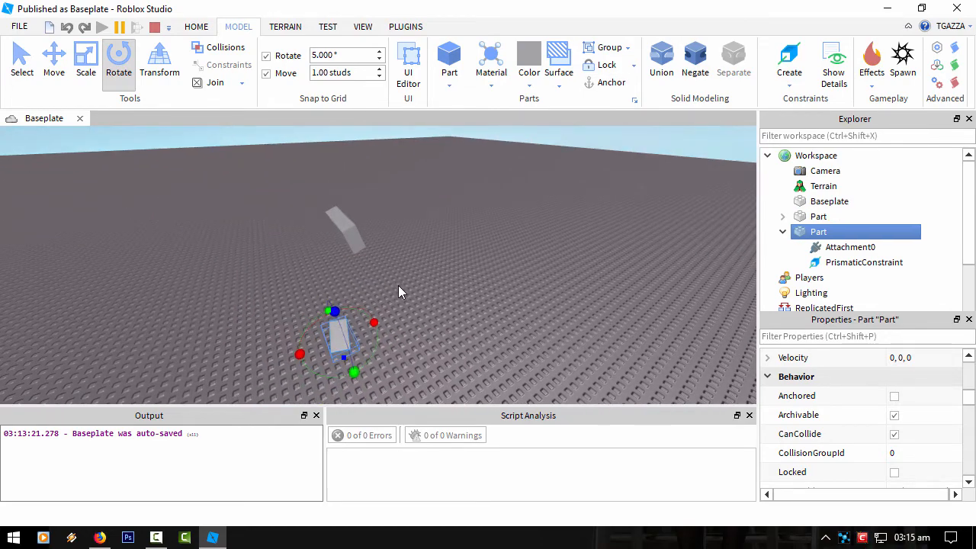
key("shift+F5")
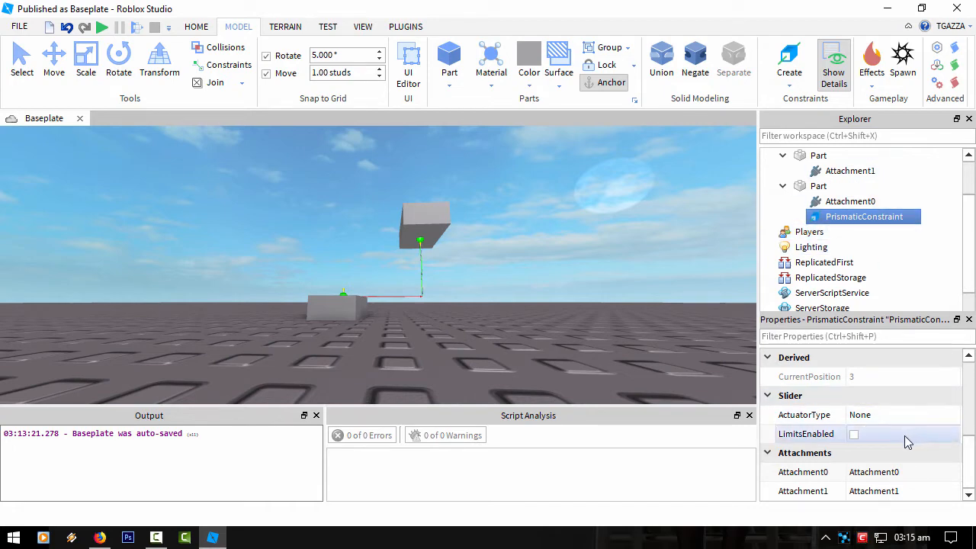
- Set the PrismaticConstraint's ActuatorType to Servo and turn on LimitsEnabled
left_click(859, 417)
left_click(877, 417)
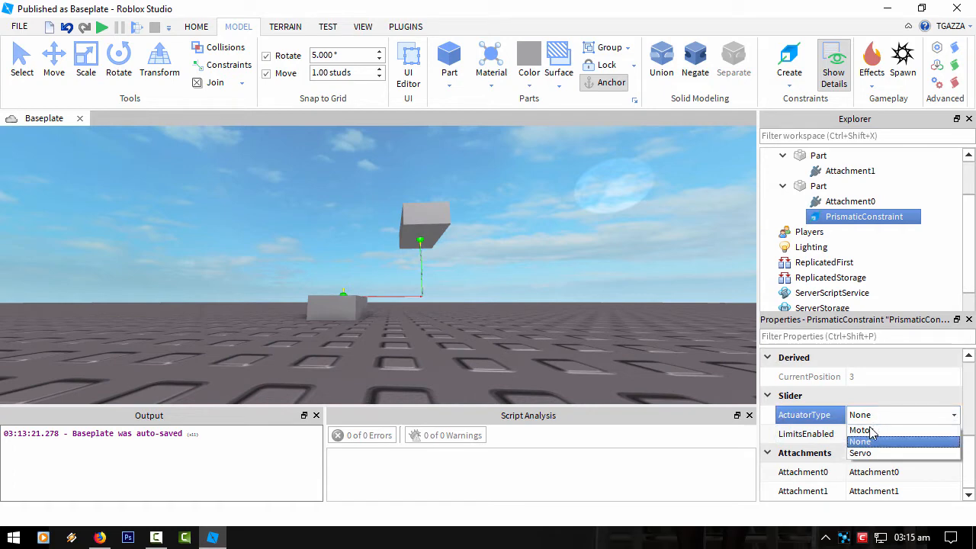
left_click(868, 453)
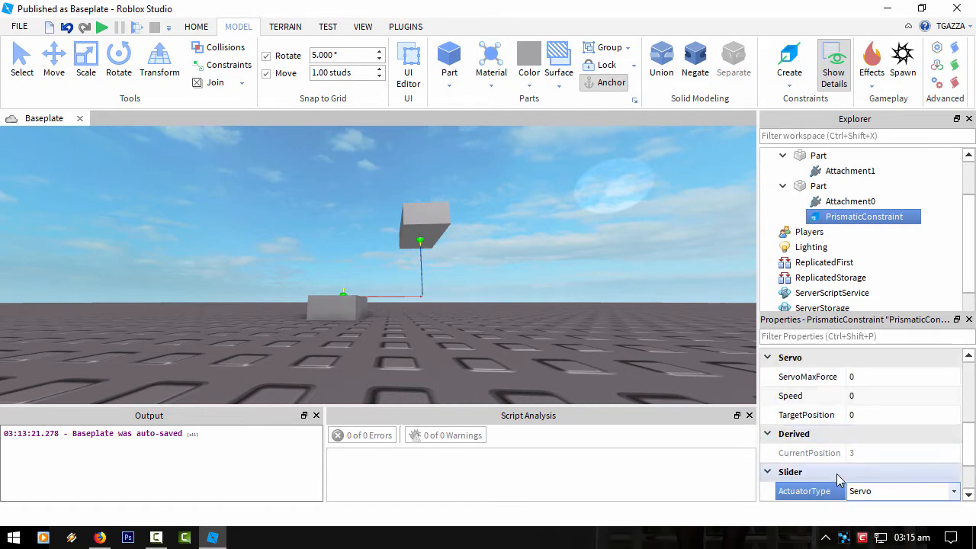
scroll(915, 435, "down", 2)
left_click(854, 434)
scroll(957, 420, "up", 3)
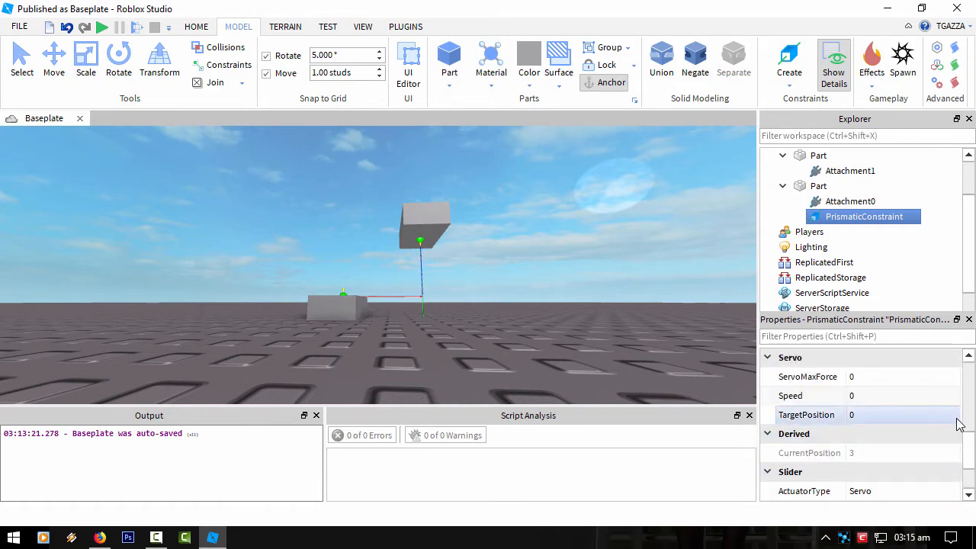
scroll(948, 430, "down", 1)
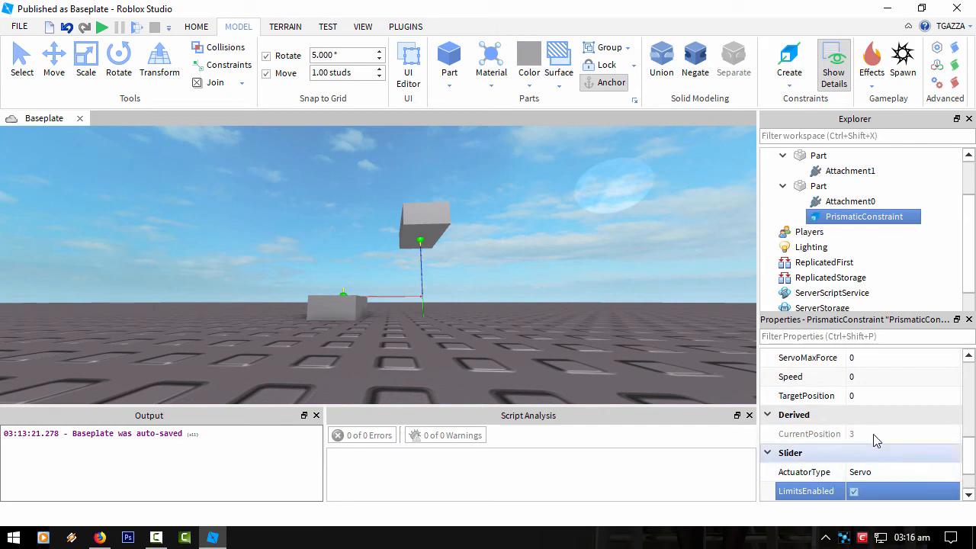
- Set the PrismaticConstraint's ServoMaxForce to 1000000 and its servo Speed to 10
left_click(875, 358)
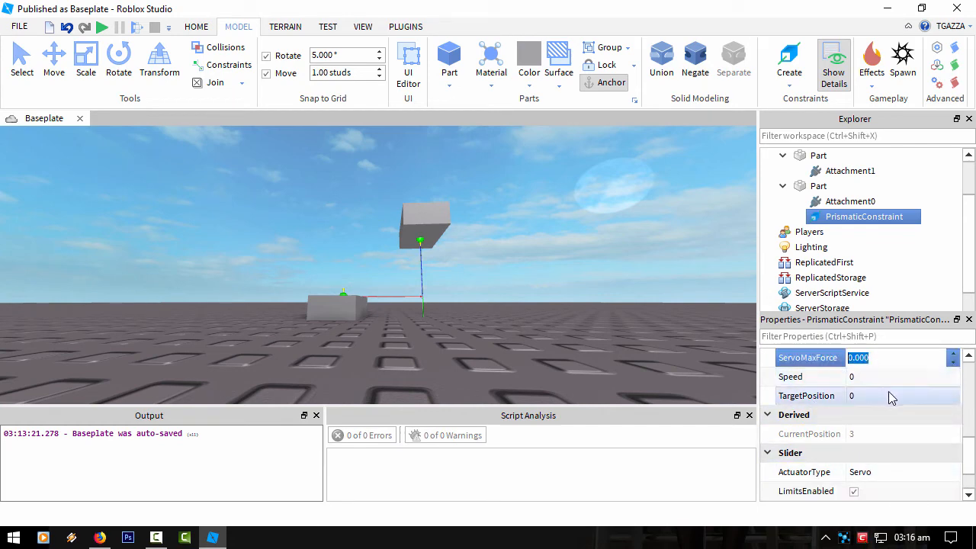
type("10000")
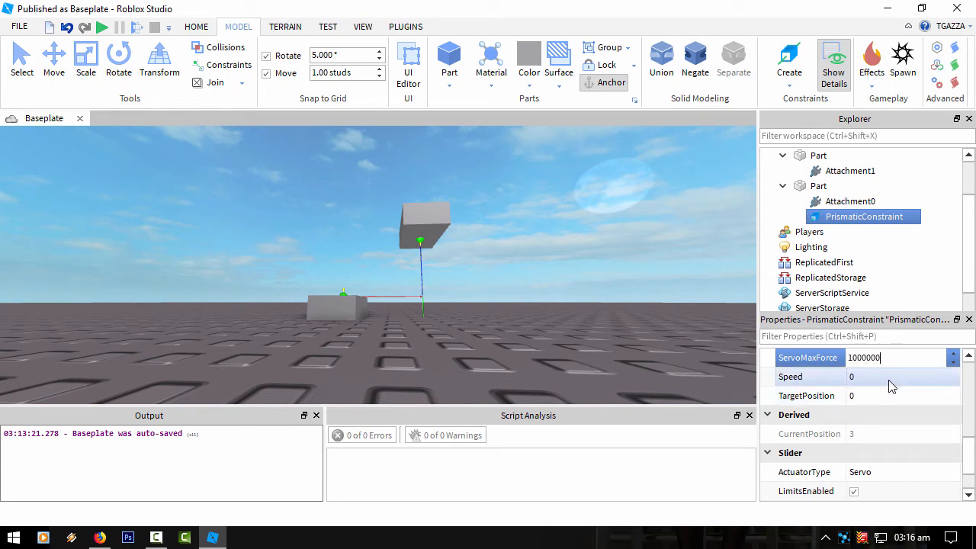
type("00")
left_click(889, 382)
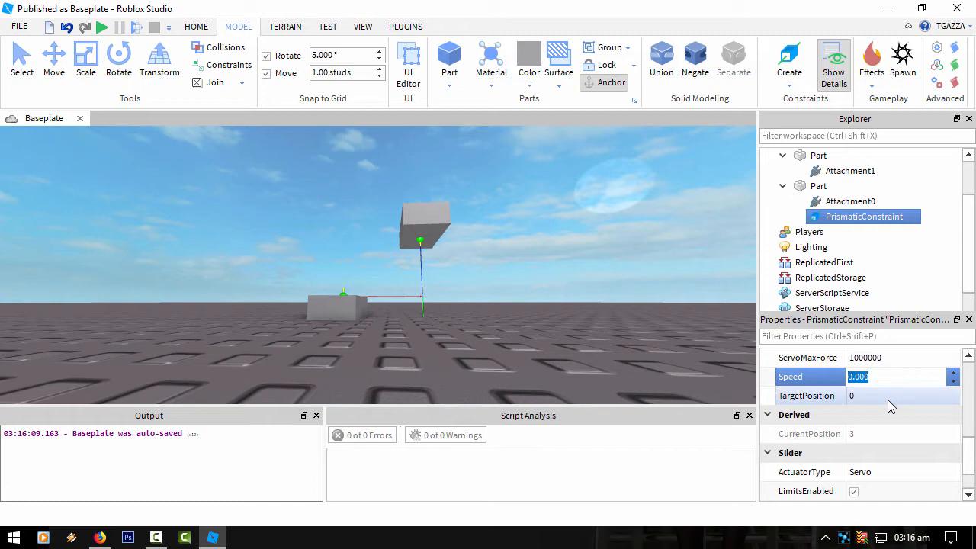
type("10")
- Set the PrismaticConstraint's UpperLimit to 25
left_click(868, 396)
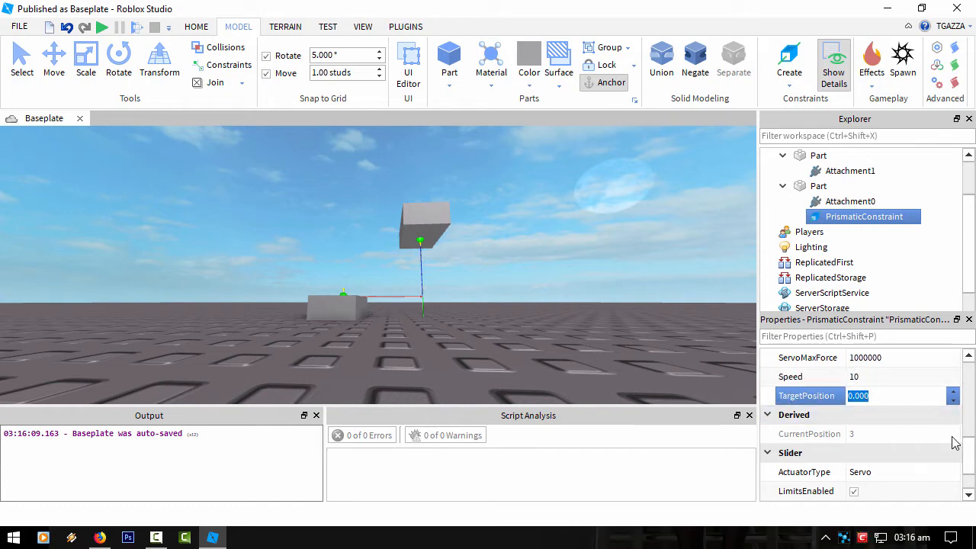
scroll(970, 428, "up", 3)
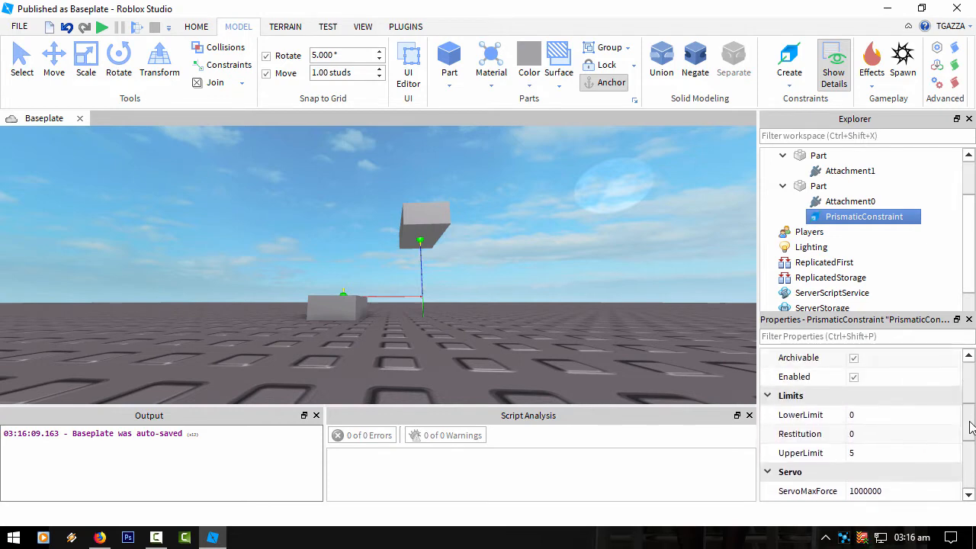
scroll(970, 429, "down", 1)
left_click(894, 414)
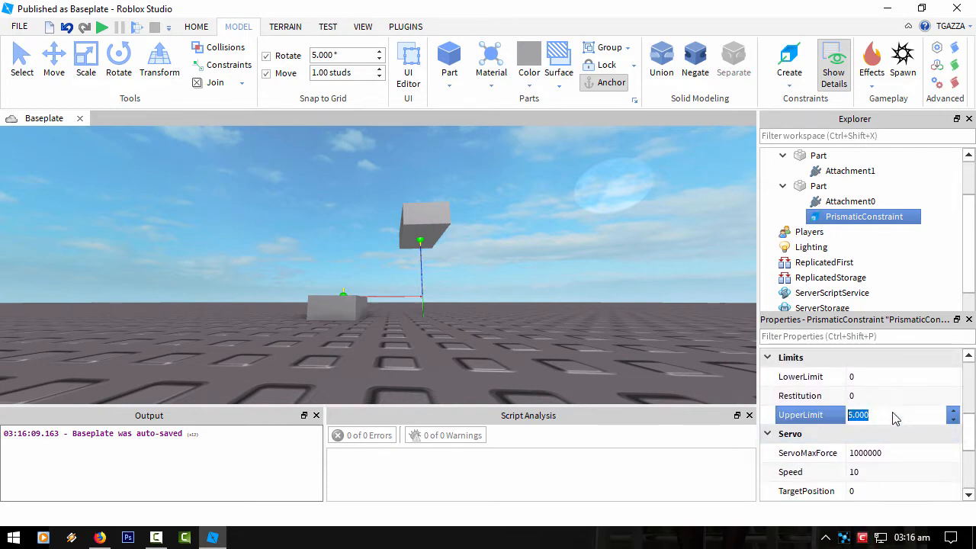
type("25")
key("Return")
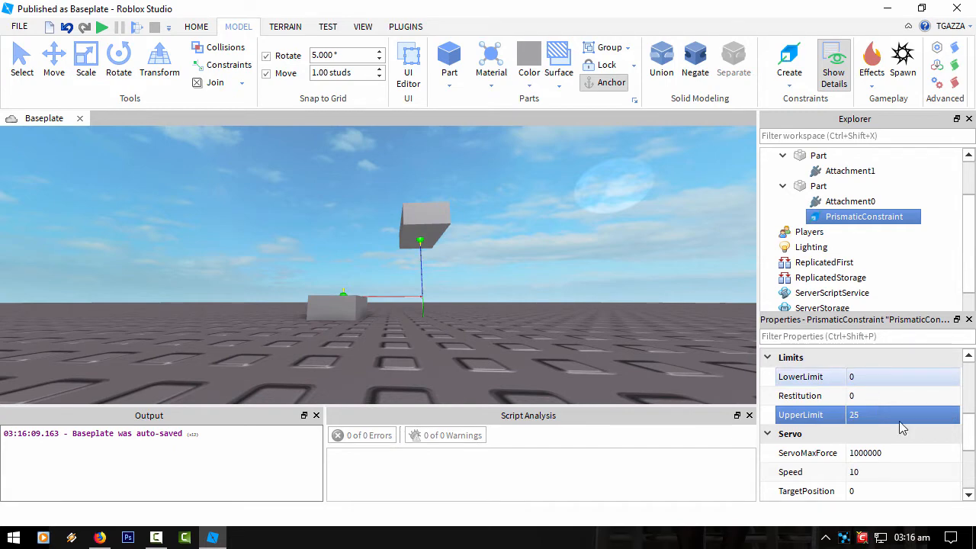
- Enter 5 as the constraint's servo TargetPosition and start the simulation
scroll(893, 439, "down", 1)
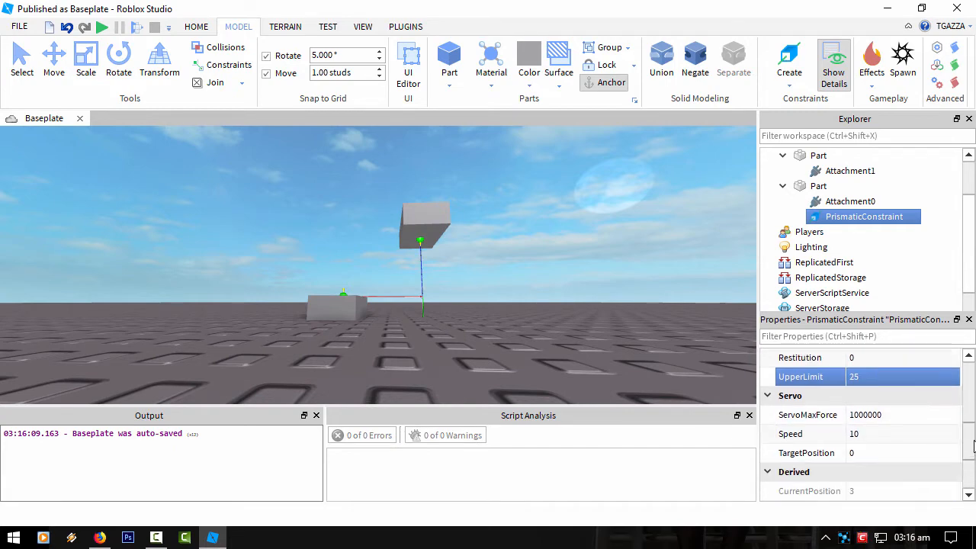
left_click(875, 453)
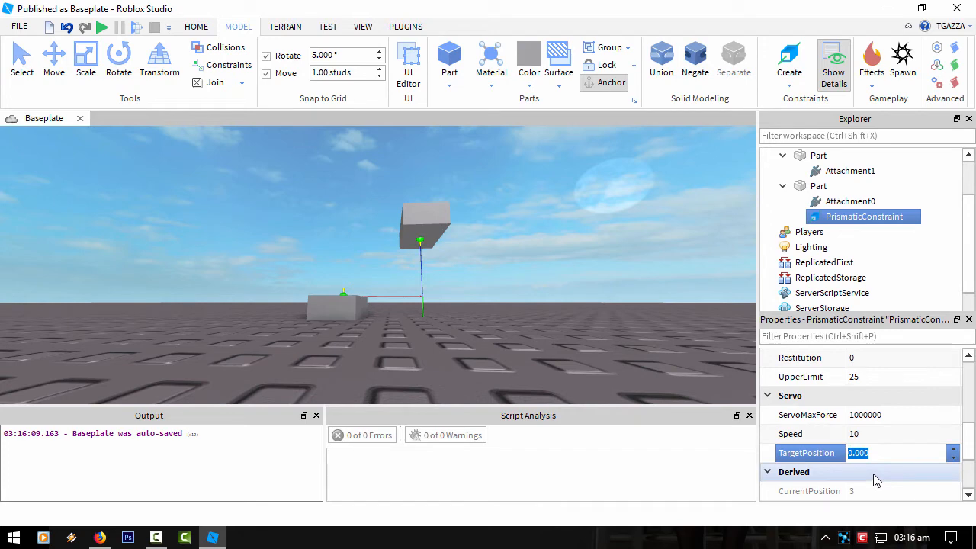
type("5")
key("Return")
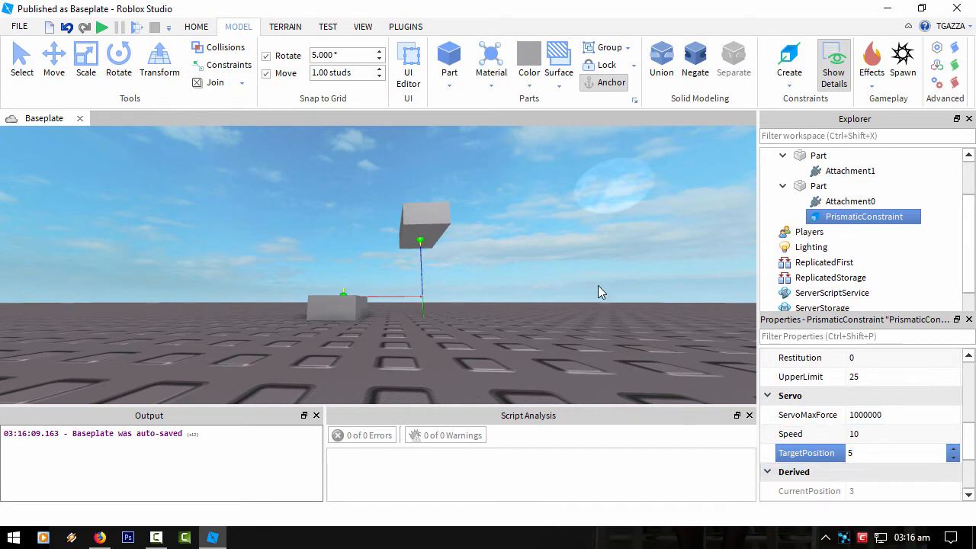
left_click(102, 27)
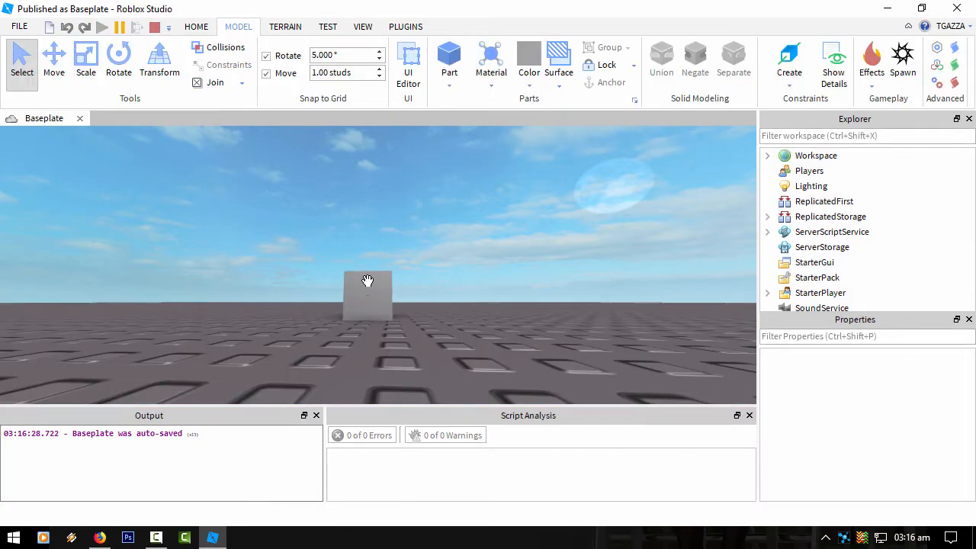
- Select the PrismaticConstraint under the second Part in the running simulation and set its UpperLimit to 75
left_click(767, 156)
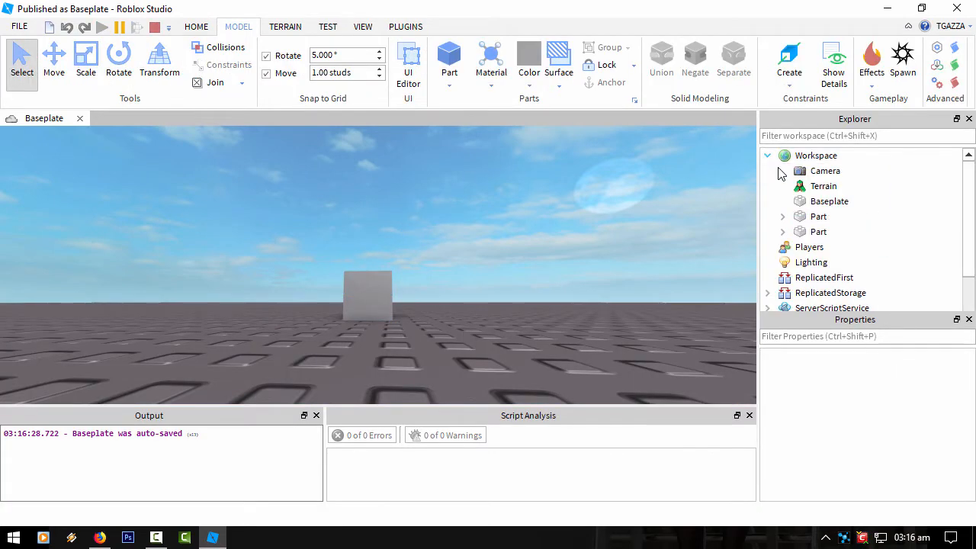
left_click(783, 216)
left_click(783, 247)
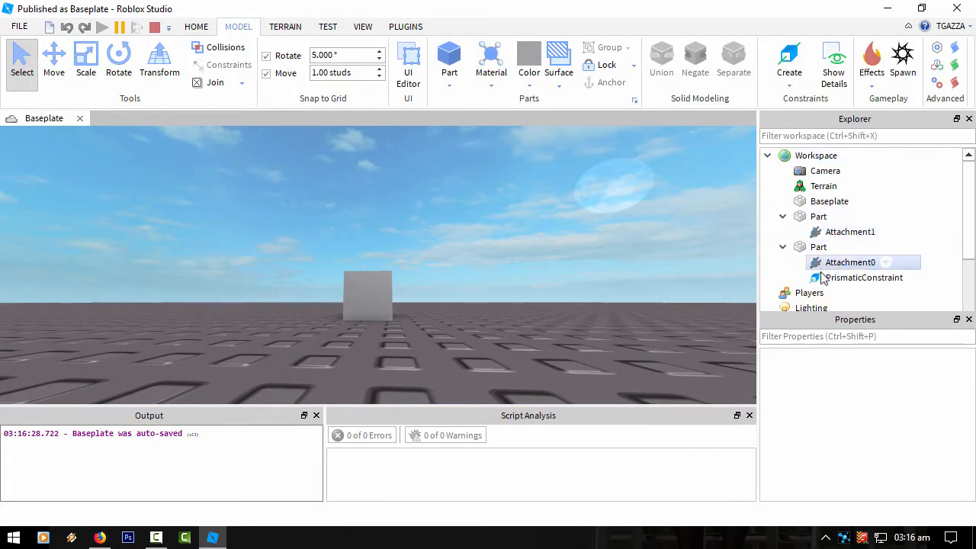
left_click(864, 277)
scroll(902, 423, "down", 2)
scroll(904, 426, "down", 3)
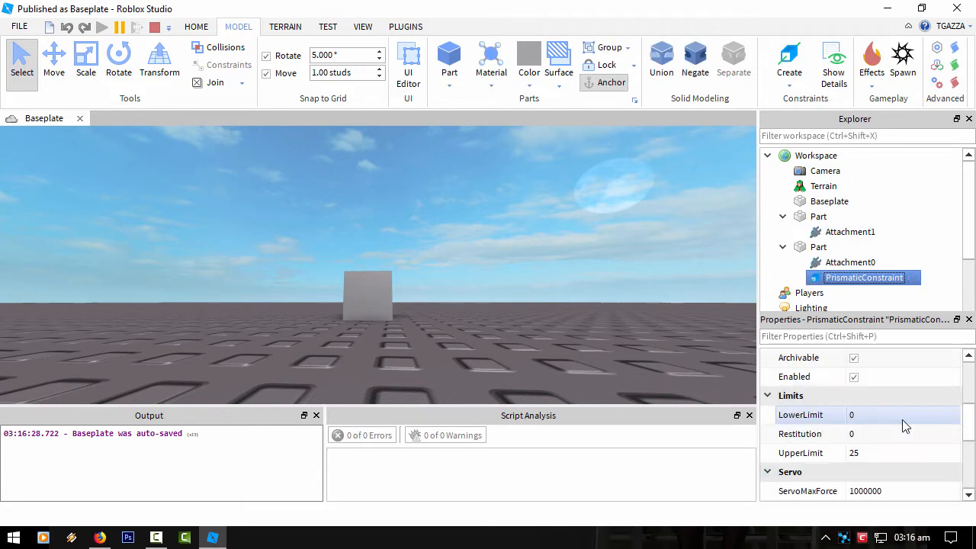
scroll(903, 420, "down", 2)
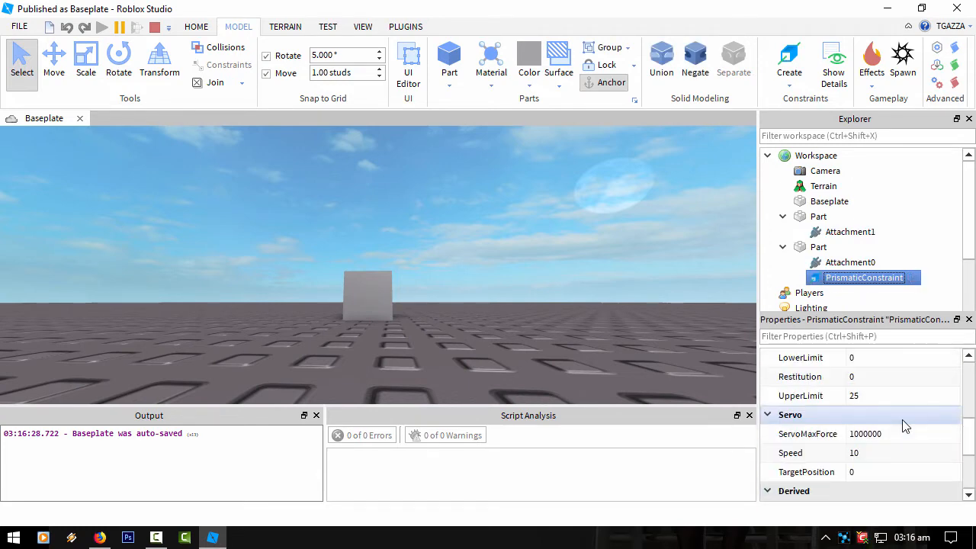
left_click(871, 396)
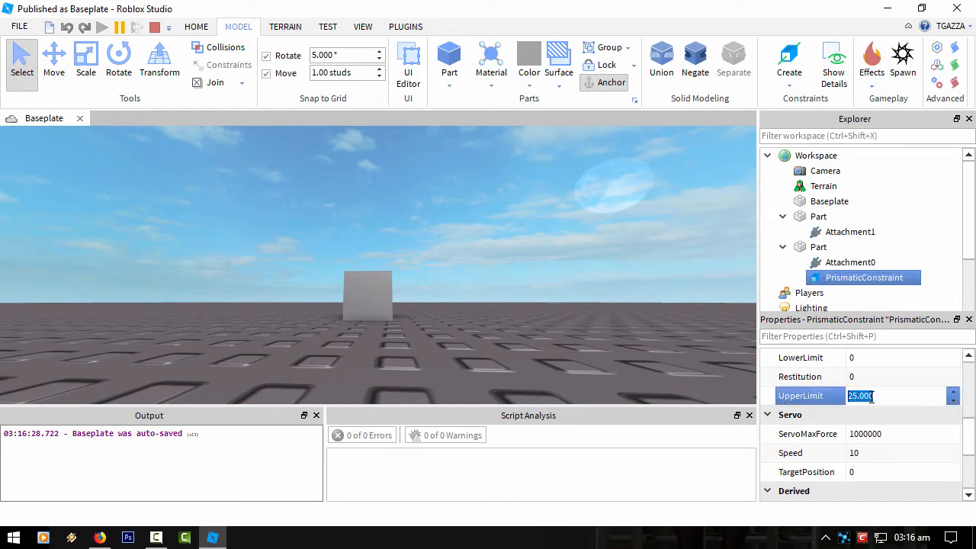
type("9")
type("5")
- Set the constraint's servo TargetPosition to 25 and watch the parts slide apart
left_click(867, 472)
type("25")
key("Return")
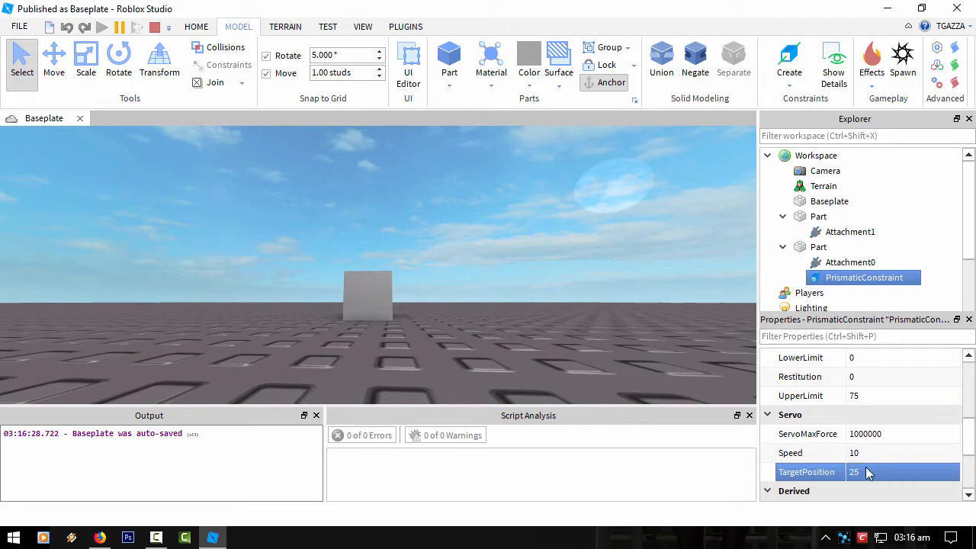
right_click_drag(683, 329, 685, 332)
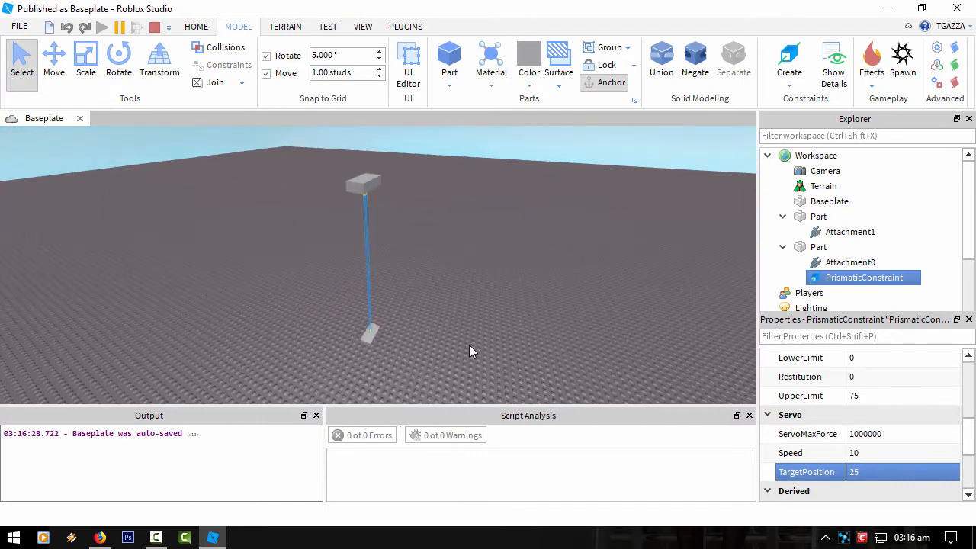
- Rotate the Part holding Attachment1 in the running simulation
left_click(370, 343)
left_click(372, 338)
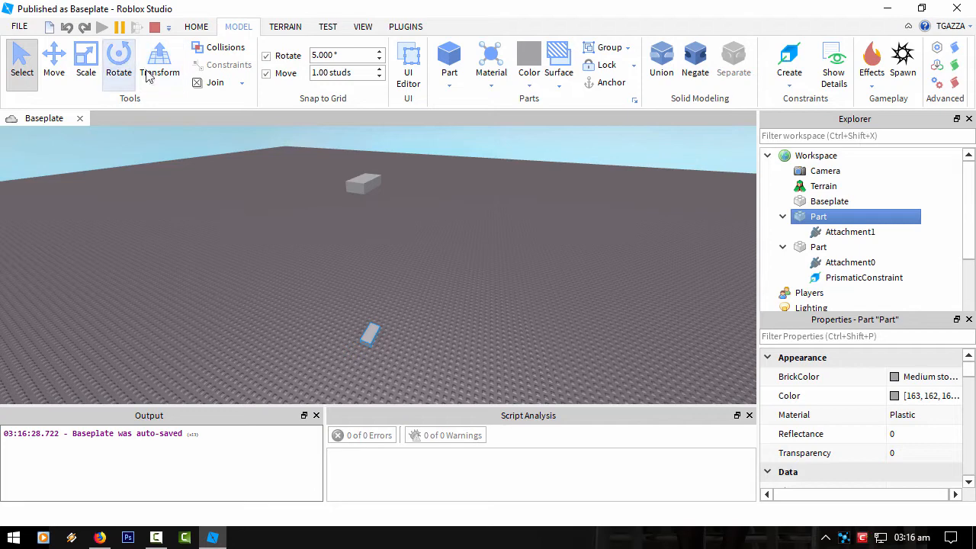
left_click(119, 65)
mouse_move(379, 319)
left_mouse_down()
mouse_move(374, 298)
mouse_move(377, 309)
left_mouse_up()
key("d")
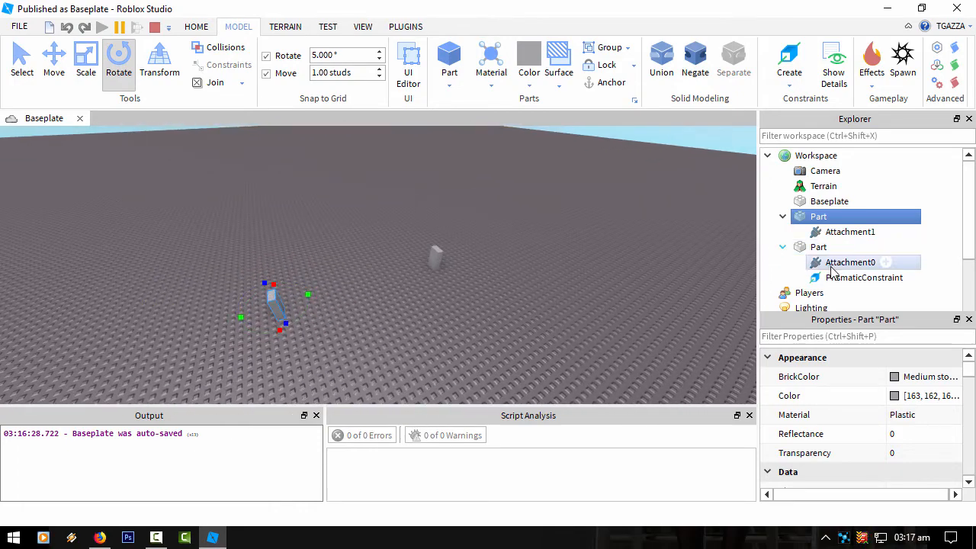
- Set the PrismaticConstraint's servo TargetPosition to 0 to pull the two parts together
left_click(816, 278)
scroll(902, 442, "down", 1)
scroll(901, 438, "down", 3)
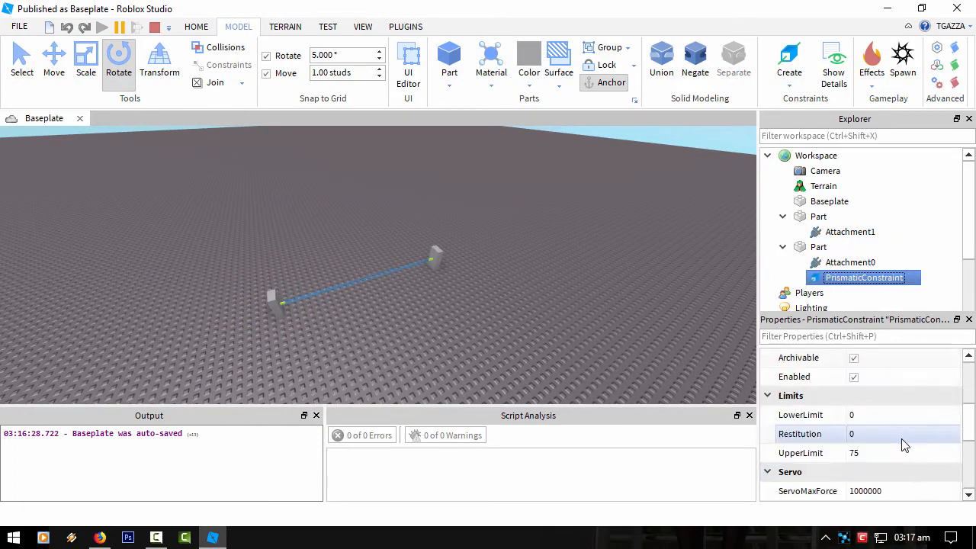
left_click(887, 472)
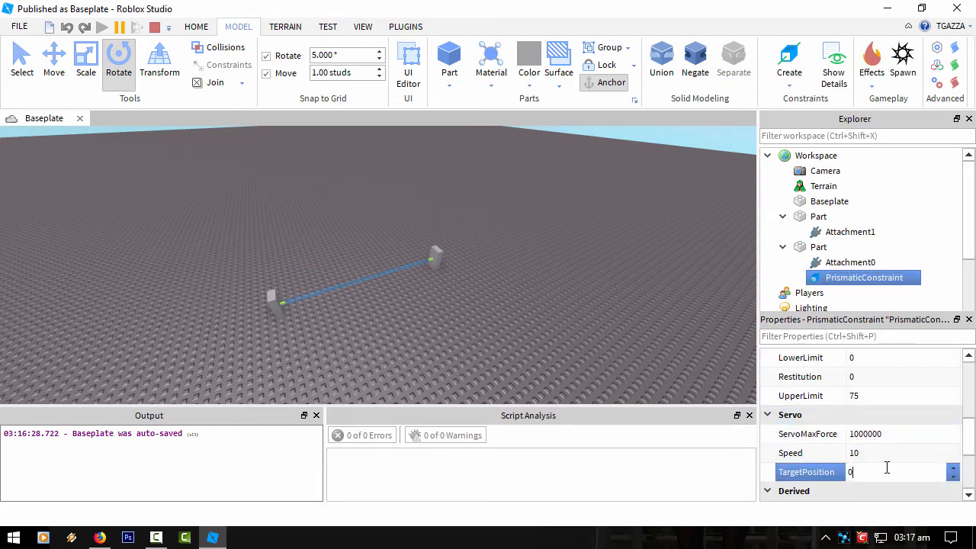
type("0")
key("Return")
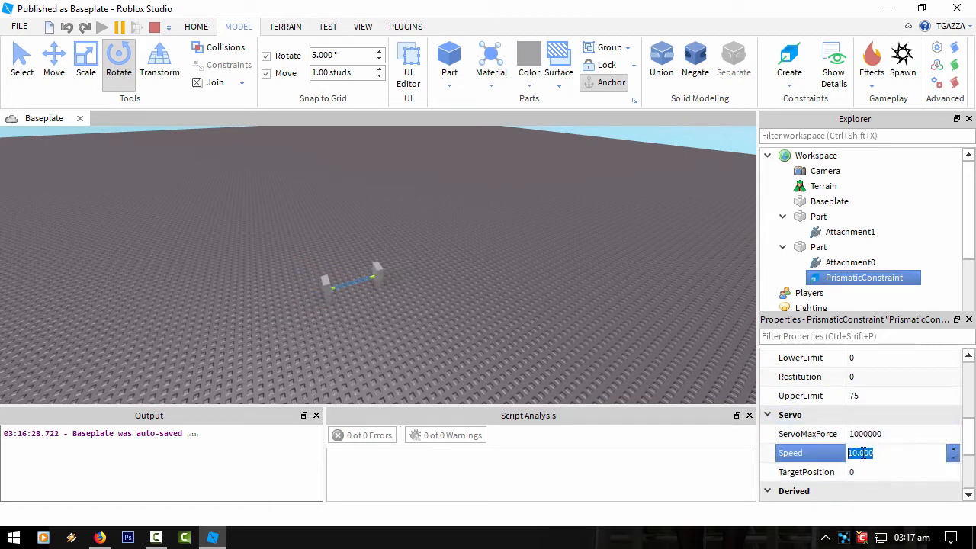
- Raise the constraint's servo Speed to 100 and set its TargetPosition to 75
left_click(871, 455)
type("100000")
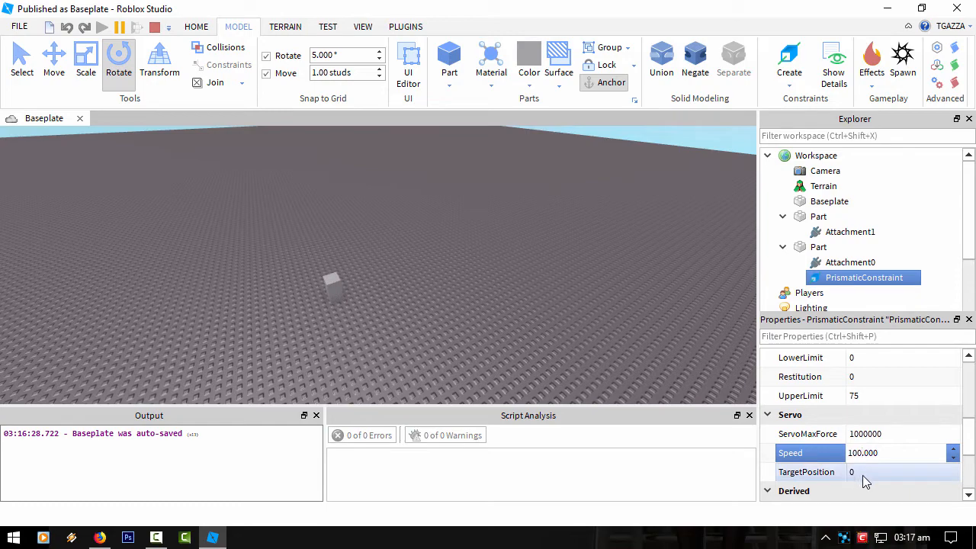
key("Delete")
key("Delete")
key("Delete")
left_click(864, 474)
type("75")
key("Return")
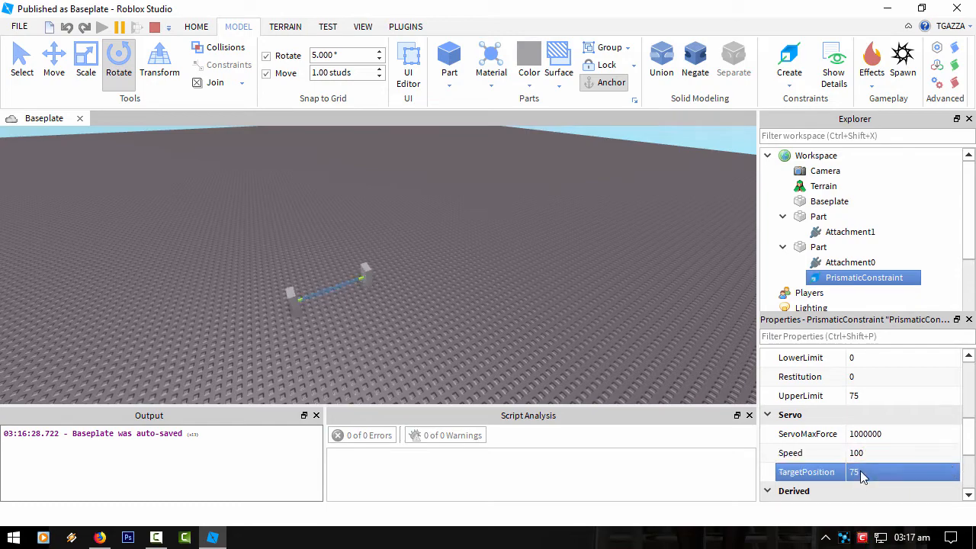
right_click_drag(567, 300, 534, 298)
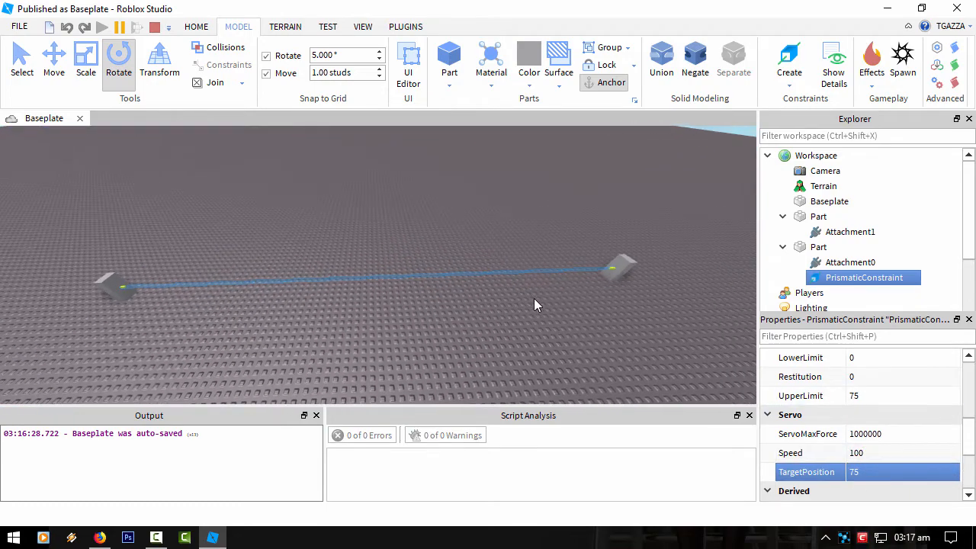
- Set the PrismaticConstraint's servo Speed to 1000 and its TargetPosition to 0
left_click(866, 454)
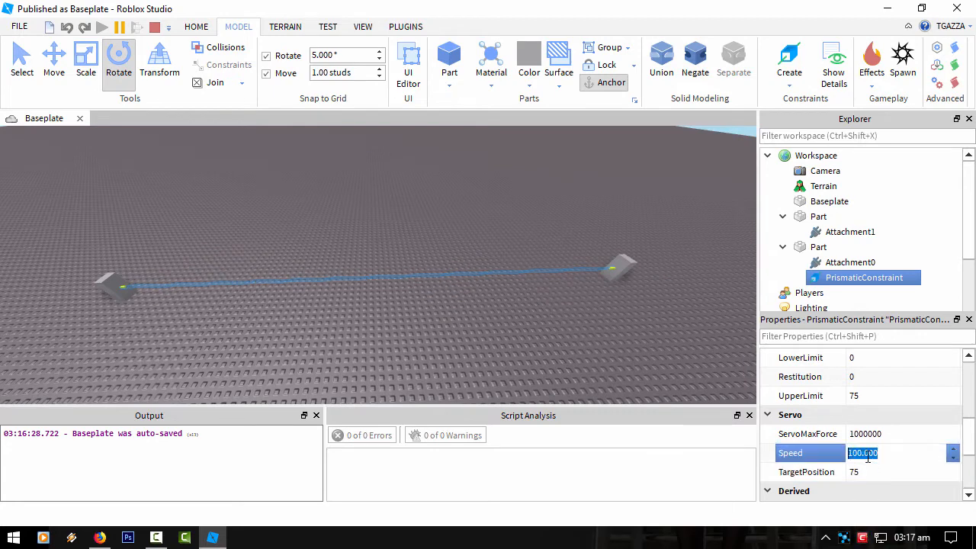
type("1000")
left_click(864, 473)
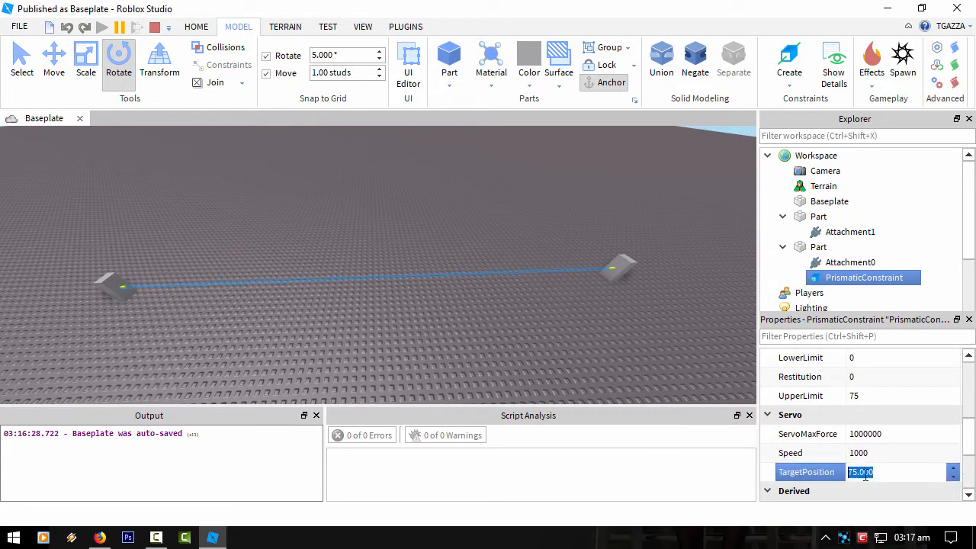
type("0")
key("Return")
- Set the PrismaticConstraint's servo TargetPosition to 500 to drive the parts far apart
left_click(858, 475)
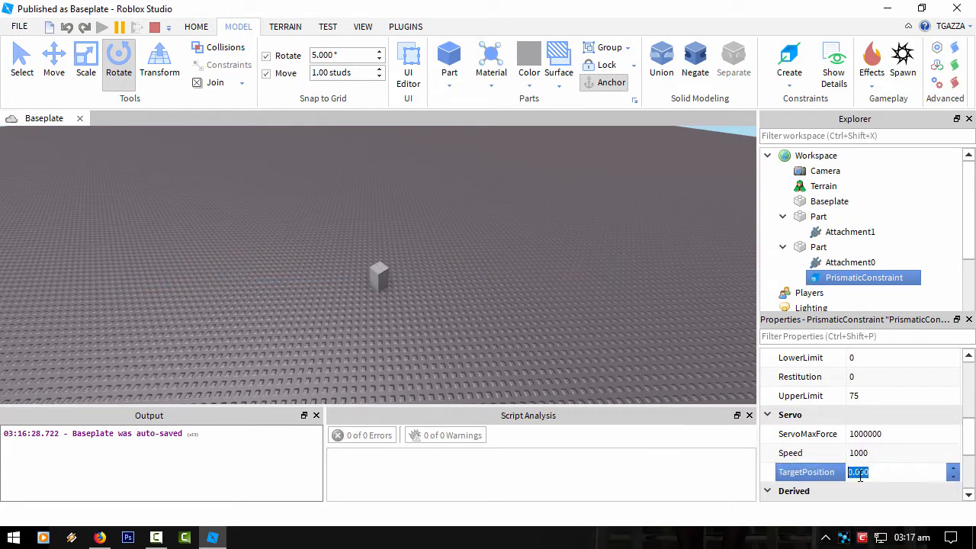
type("5")
key("Return")
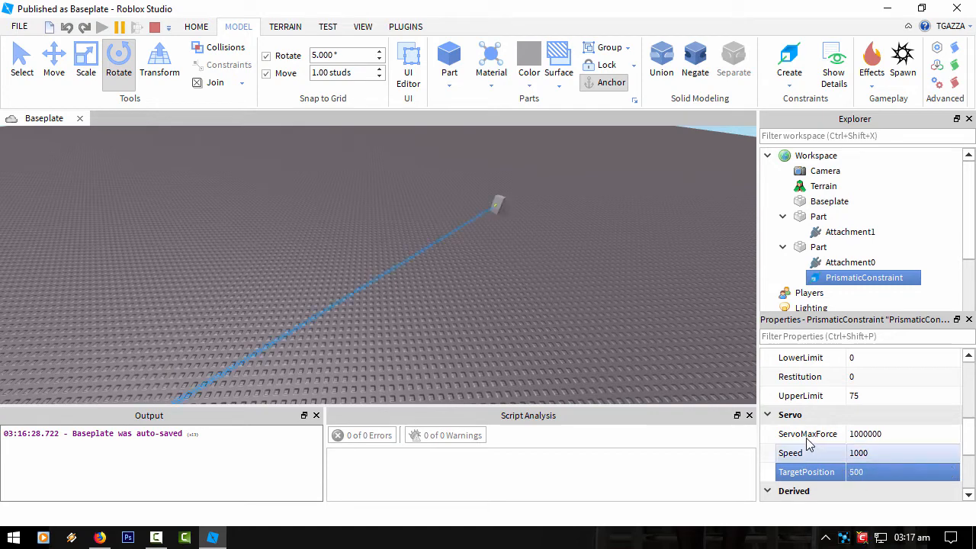
- Raise the PrismaticConstraint's servo Speed to 10000 and return its TargetPosition to 0
left_click(854, 455)
type("10000")
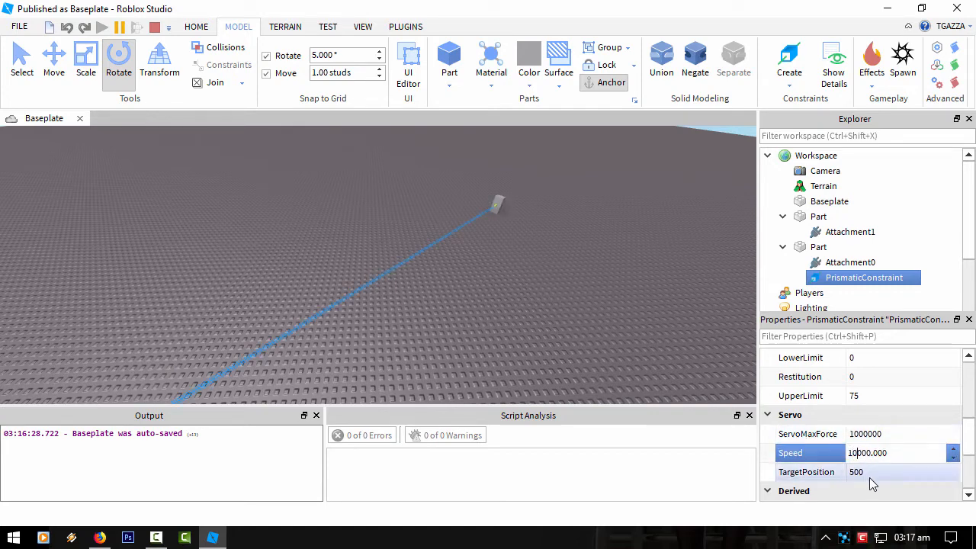
left_click(860, 475)
left_click(857, 479)
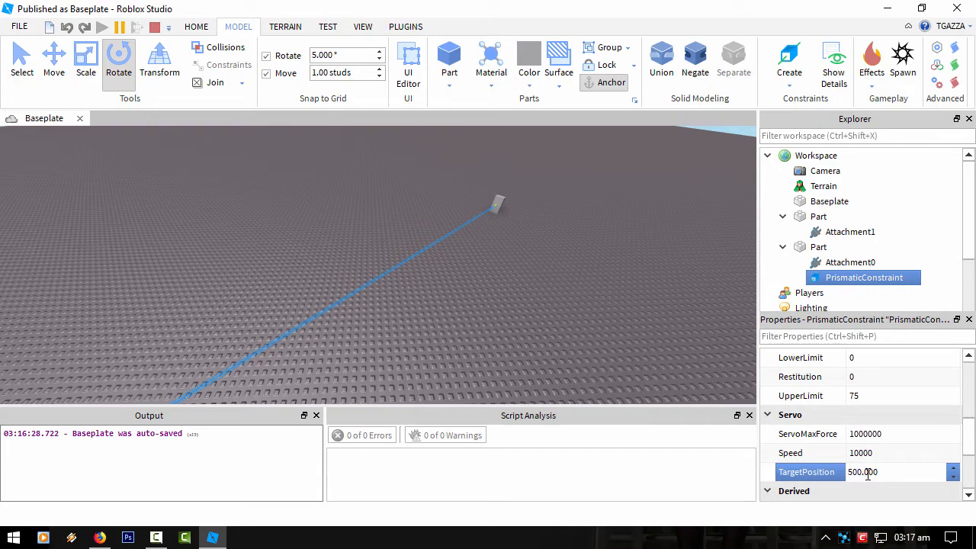
double_click(868, 472)
type("0")
key("Return")
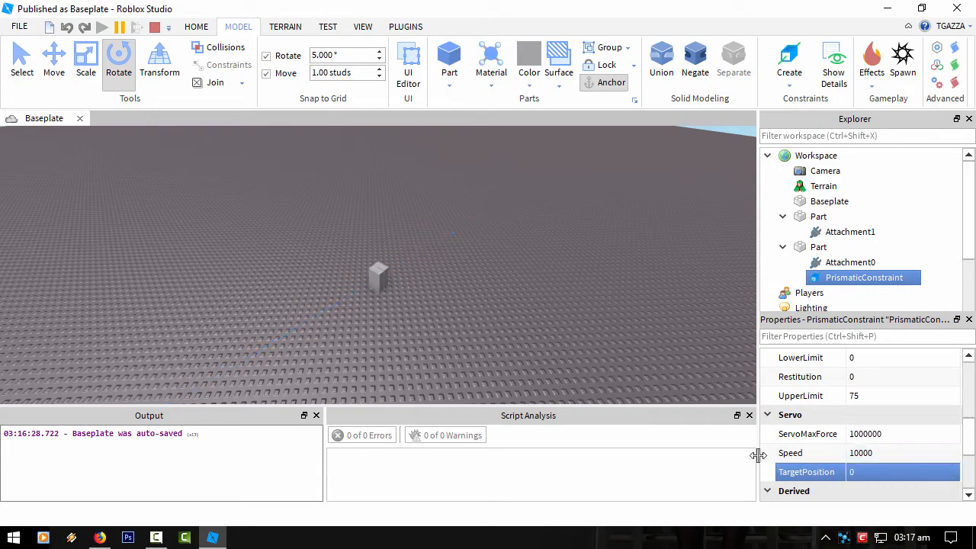
mouse_move(475, 281)
right_mouse_down()
mouse_move(476, 293)
mouse_move(476, 280)
mouse_move(463, 276)
right_mouse_up()
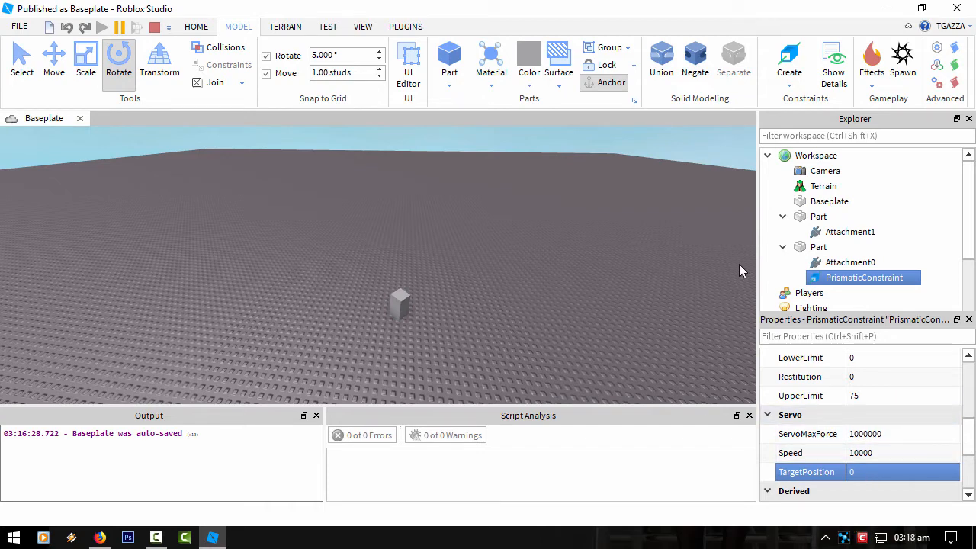
- Stop the simulation and delete the PrismaticConstraint from the part holding Attachment0
left_click(789, 70)
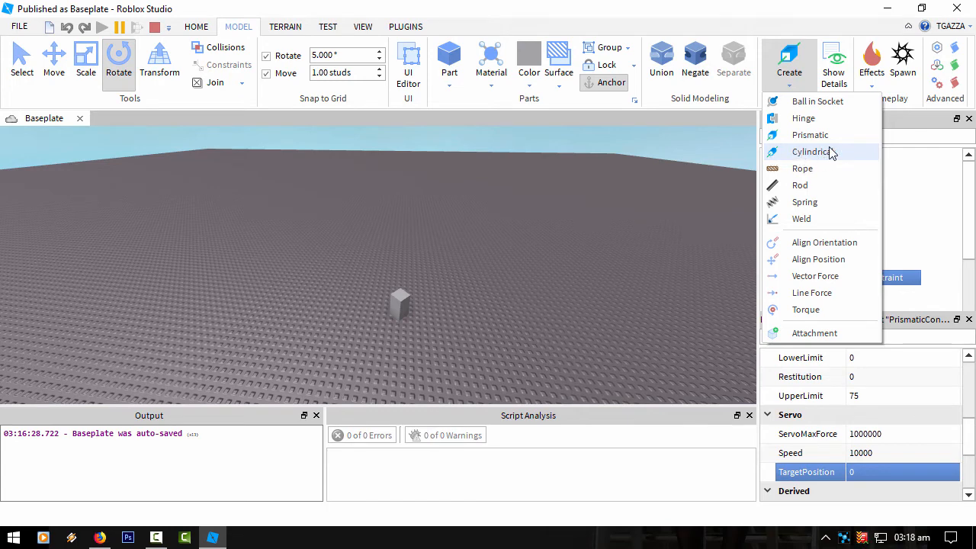
left_click(153, 29)
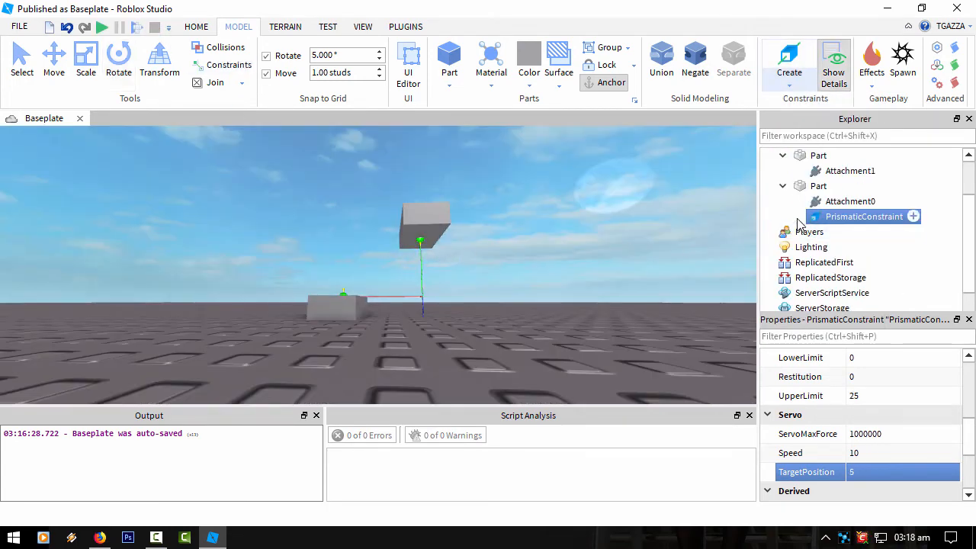
key("Delete")
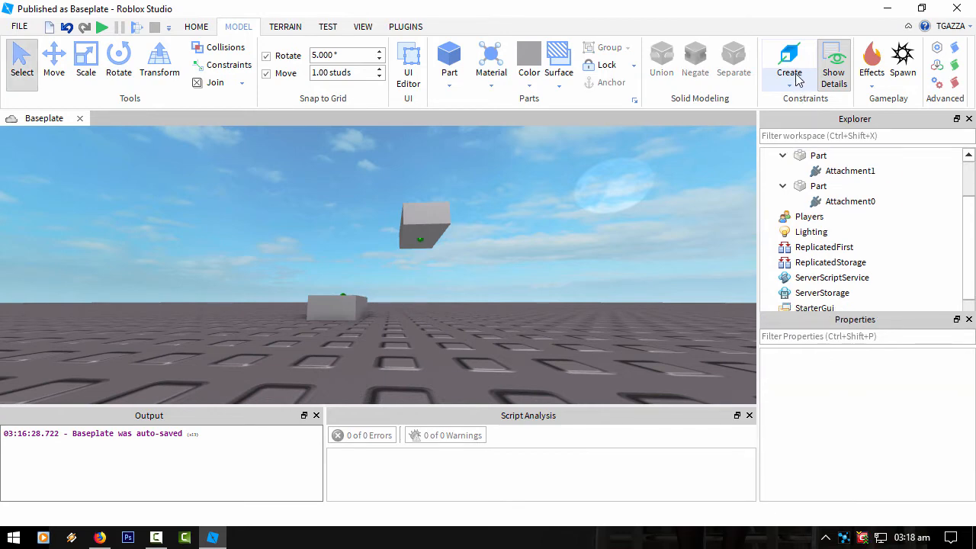
- Create a Cylindrical constraint from the raised part's Attachment0 to the lower part
left_click(790, 83)
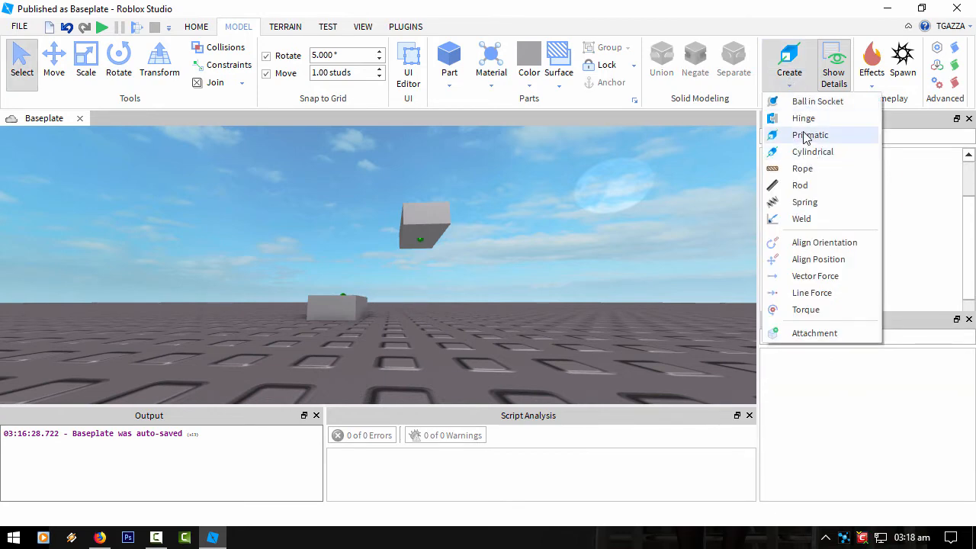
left_click(806, 153)
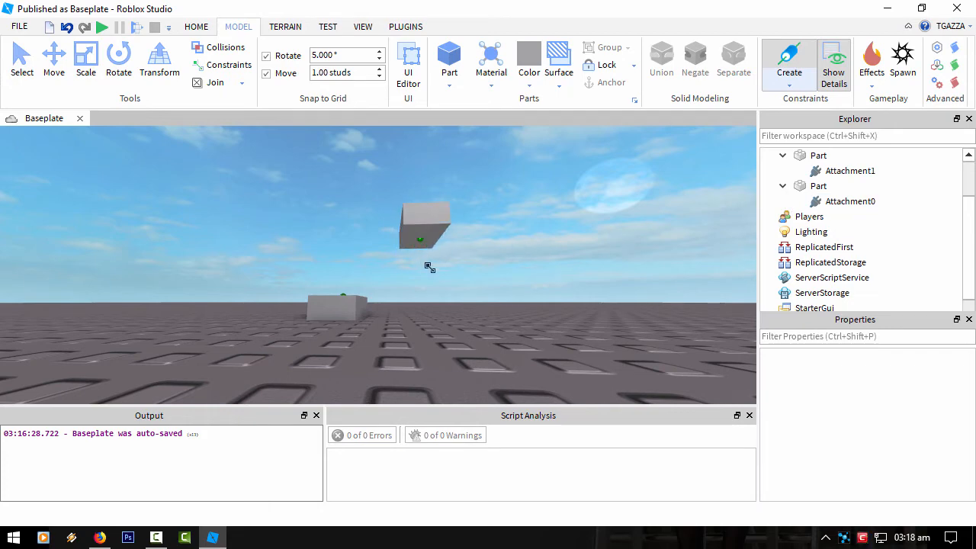
key("w")
right_click_drag(429, 267, 371, 207)
left_click(450, 161)
left_click(287, 223)
- Enable RotationAxisVisible and Visible on the CylindricalConstraint and bring up its Cylinder and Slider properties
scroll(332, 232, "down", 3)
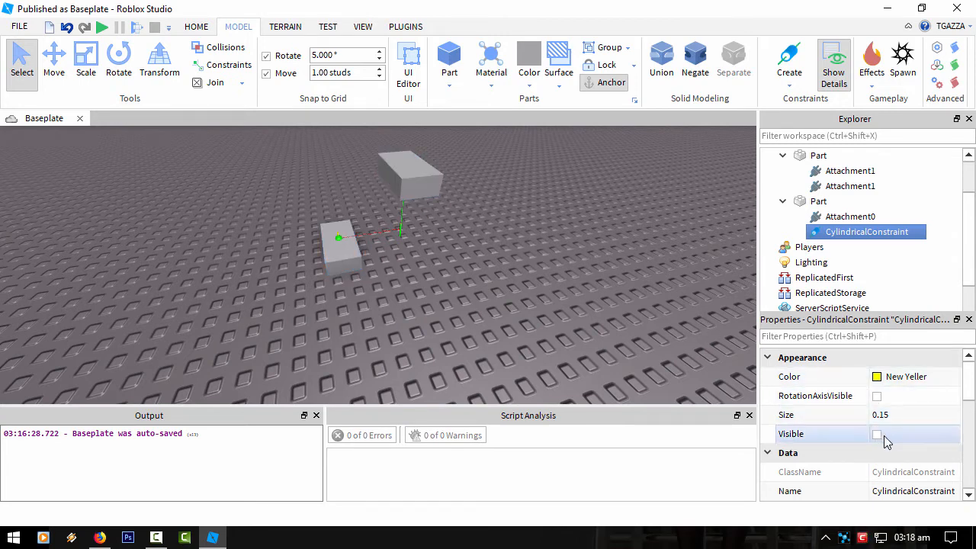
left_click(878, 397)
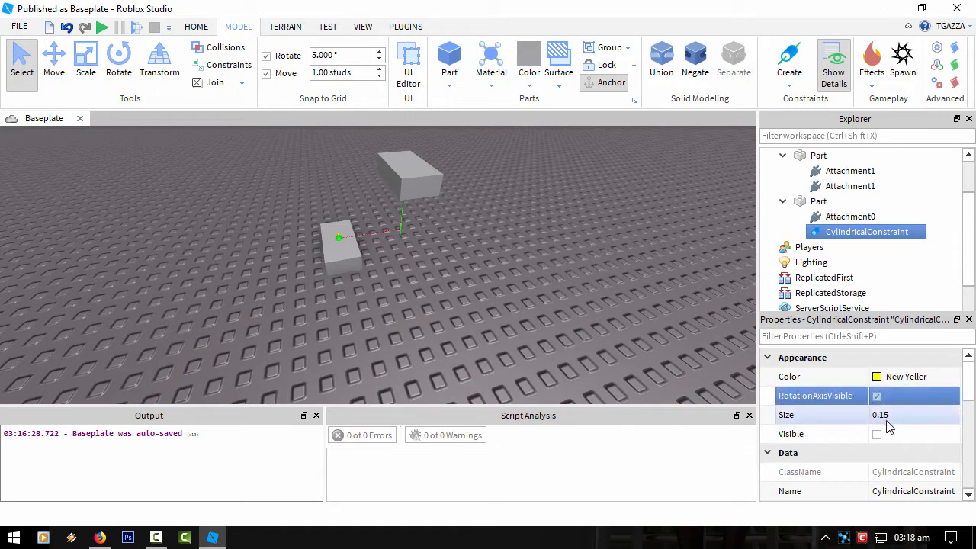
left_click(878, 435)
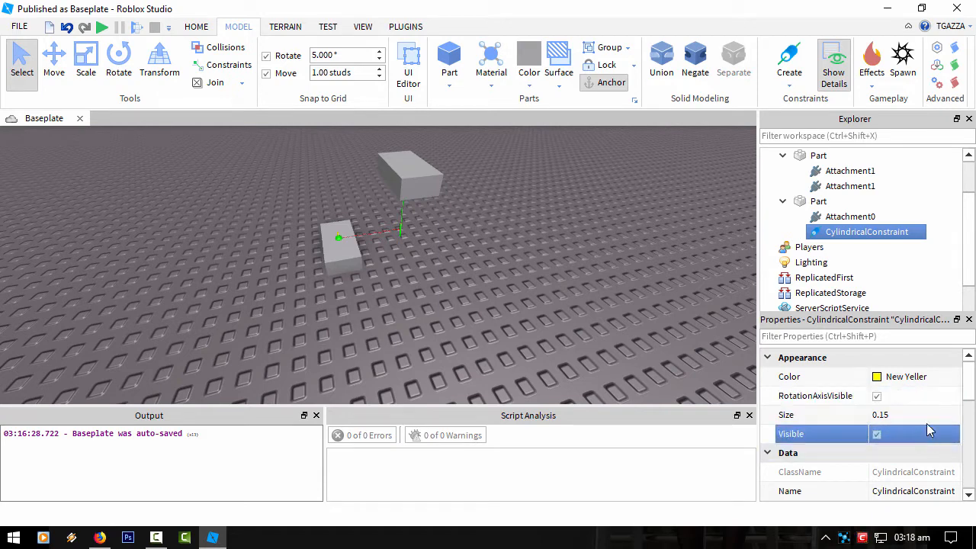
scroll(970, 393, "down", 2)
left_click_drag(972, 403, 973, 464)
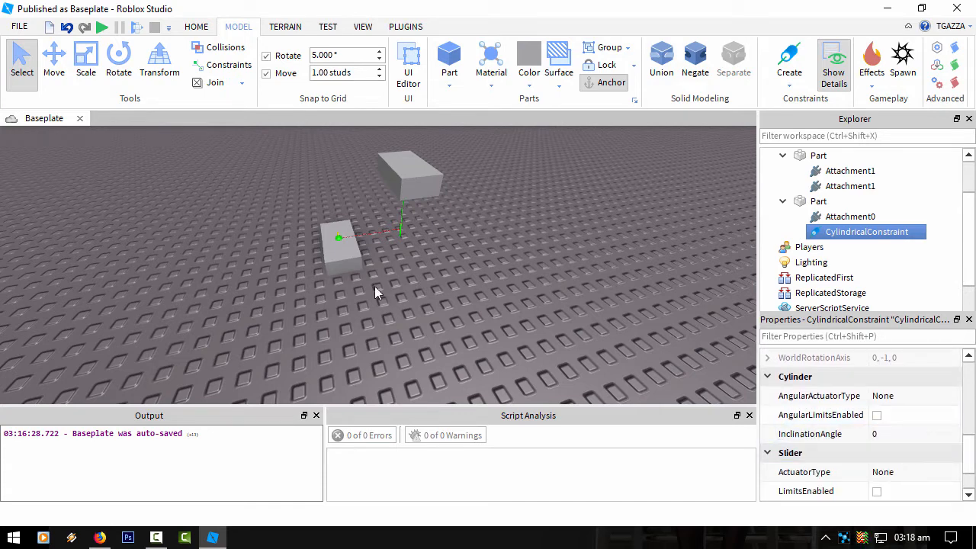
- Anchor the lower part that holds the two Attachment1 objects
left_click(347, 256)
scroll(815, 412, "up", 2)
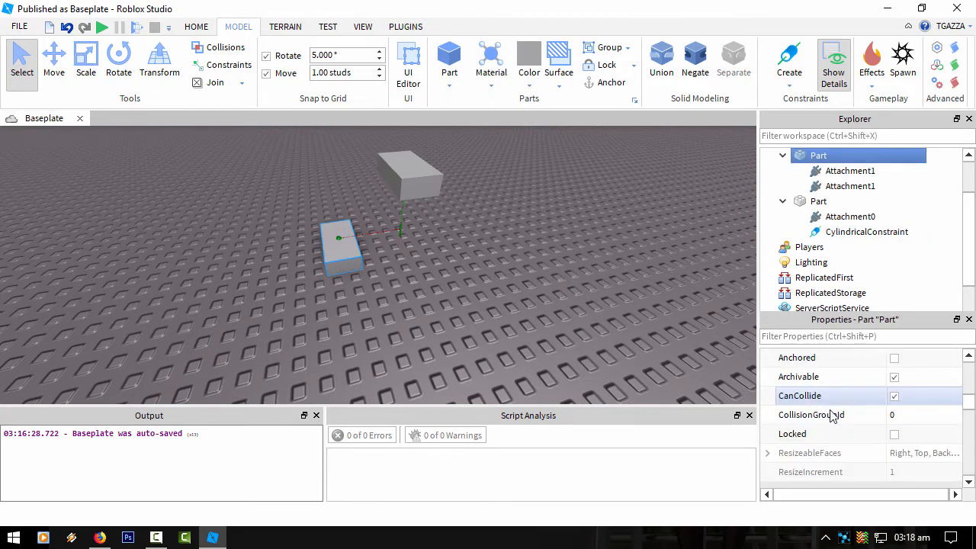
left_click(893, 358)
- Move the anchored part straight up, well above the baseplate
scroll(520, 374, "down", 2)
scroll(519, 375, "down", 3)
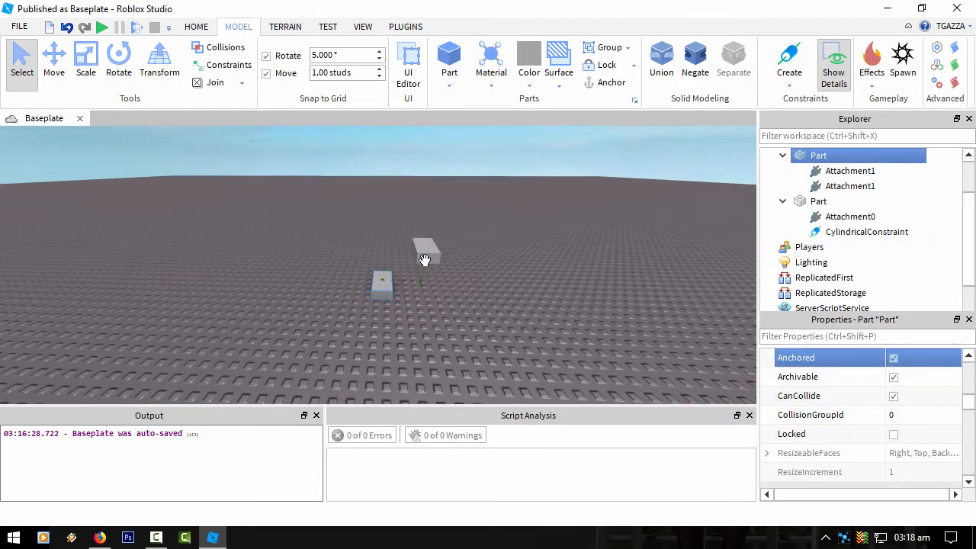
left_click(425, 251)
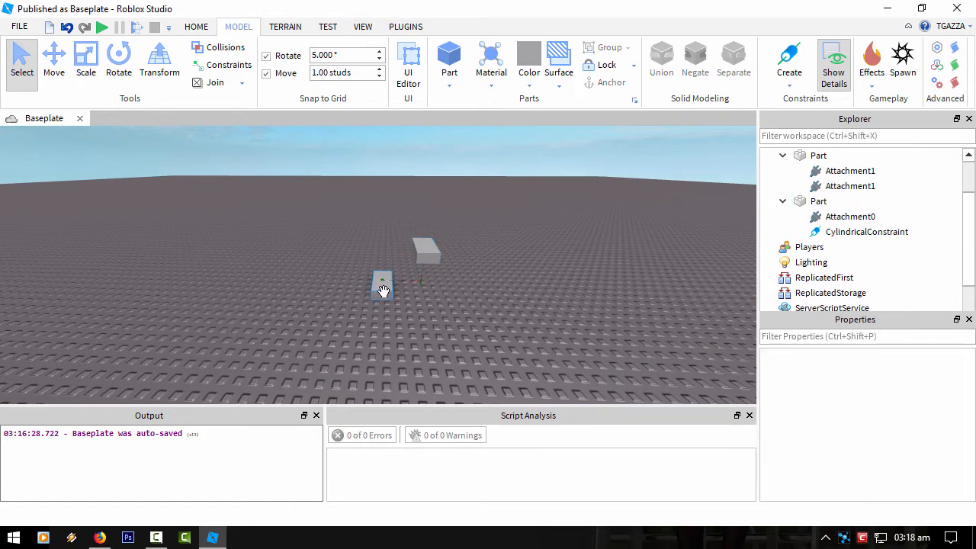
left_click(383, 286)
left_click(52, 61)
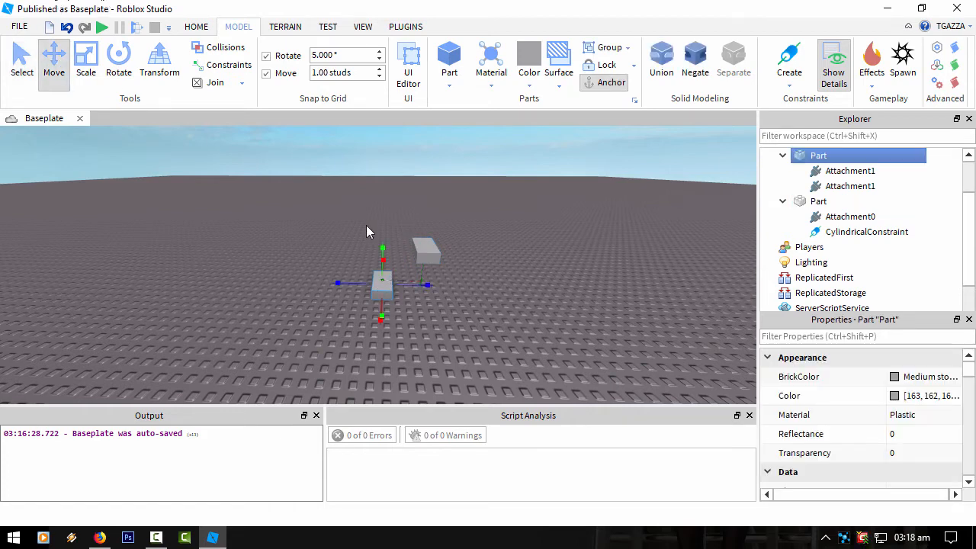
left_click_drag(380, 244, 373, 160)
left_click(460, 329)
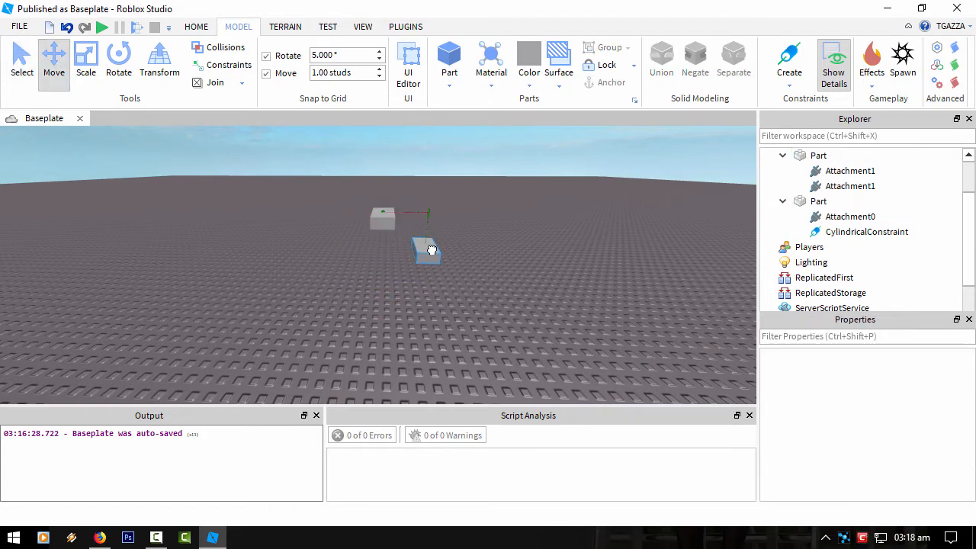
- Move the part holding the CylindricalConstraint straight up so it sits higher than the anchored part
left_click(427, 249)
left_click_drag(431, 214, 429, 126)
left_click(460, 289)
right_click_drag(452, 307, 452, 306)
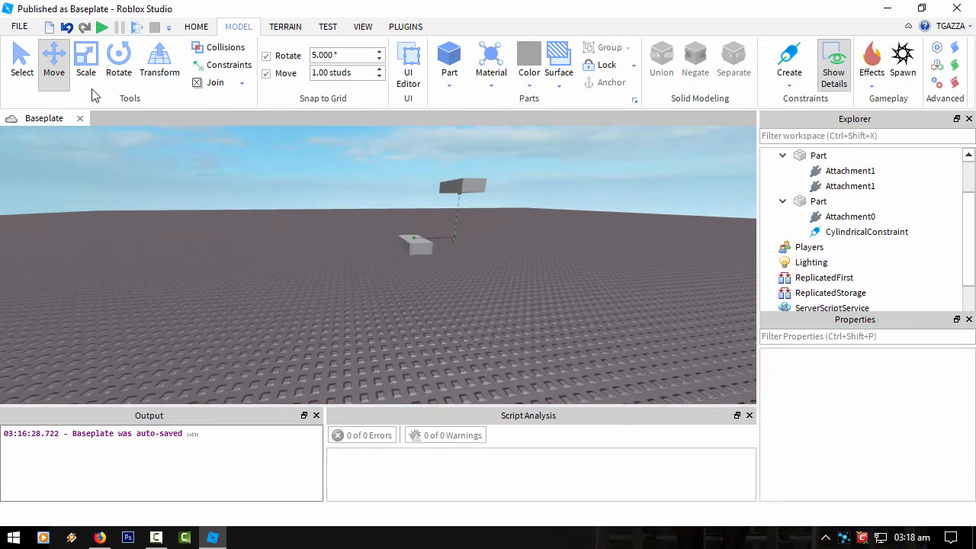
- Run the simulation and select the CylindricalConstraint under the second Part in the Workspace
left_click(103, 27)
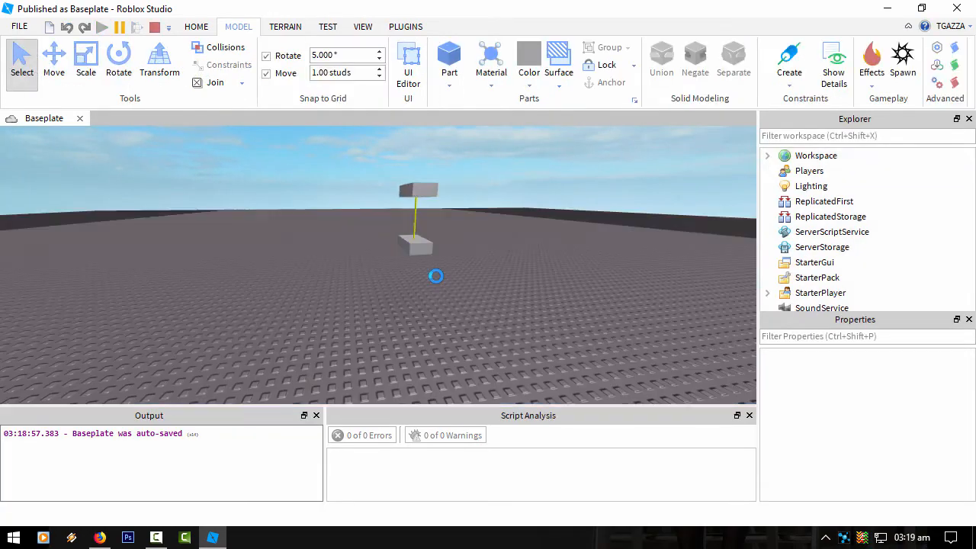
left_click(768, 156)
left_click(783, 232)
left_click(843, 247)
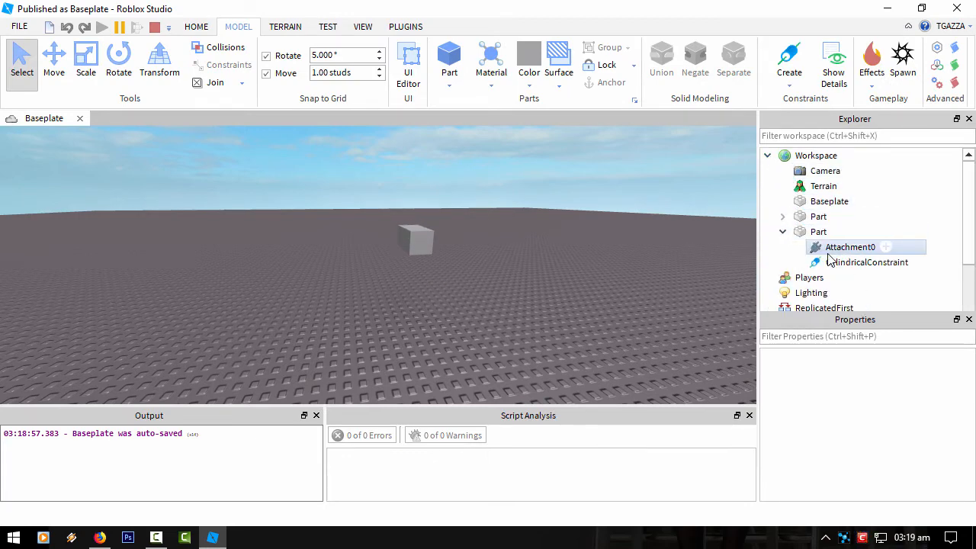
left_click(831, 264)
- Set the CylindricalConstraint's AngularActuatorType to Servo and enable its angular limits
scroll(903, 434, "down", 2)
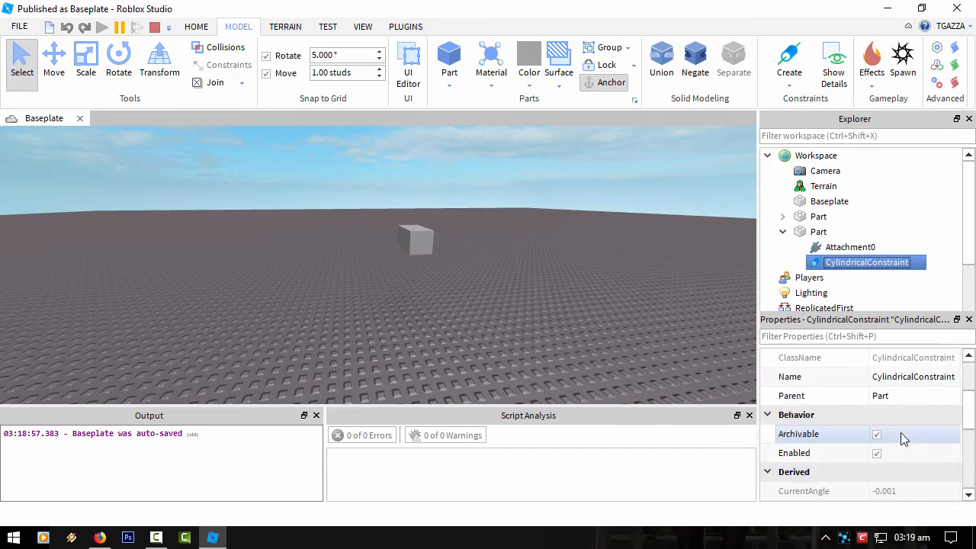
scroll(901, 434, "down", 3)
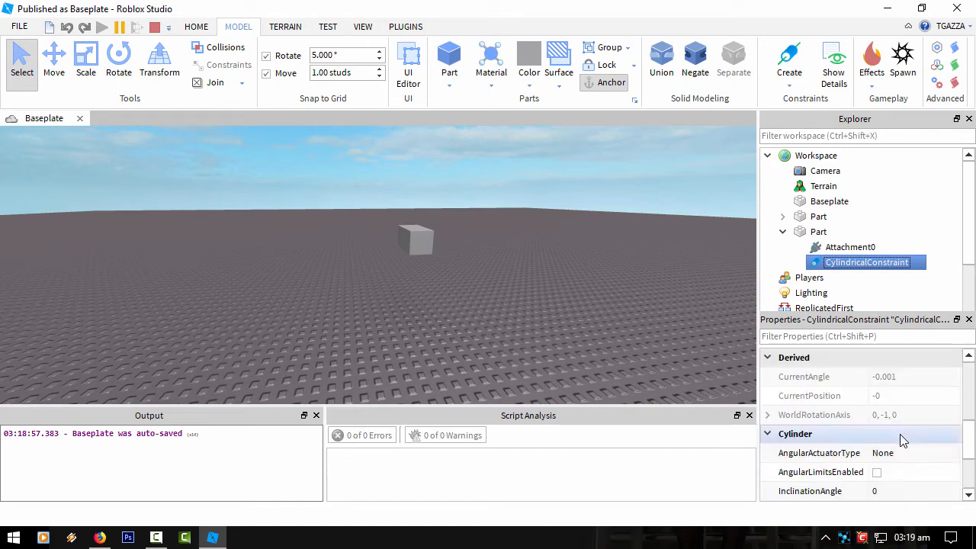
scroll(897, 449, "down", 1)
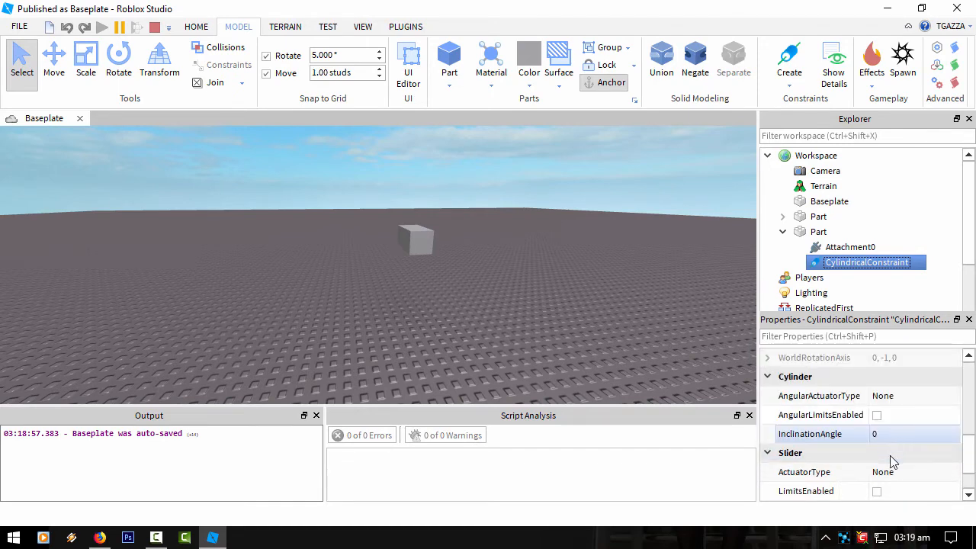
left_click(906, 397)
left_click(919, 400)
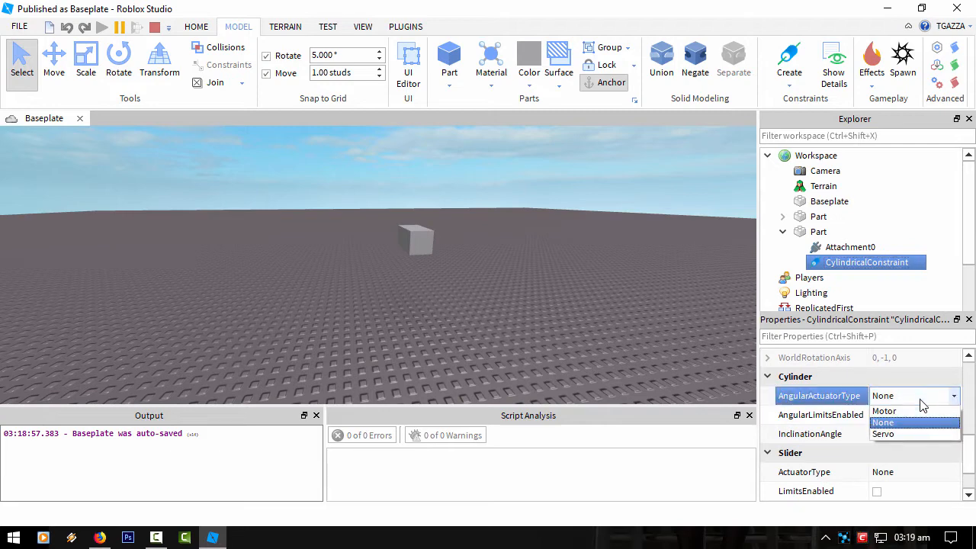
left_click(910, 434)
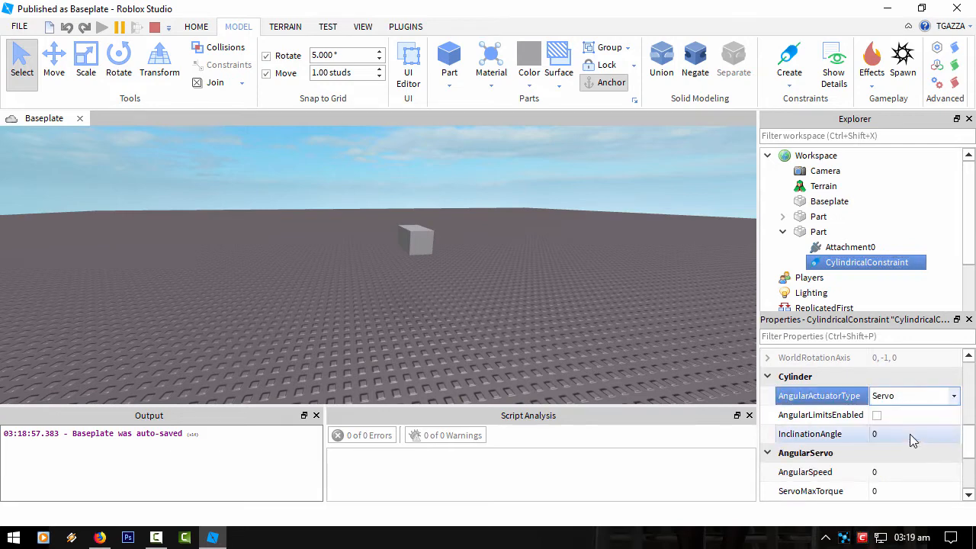
left_click(877, 417)
- Set the CylindricalConstraint's InclinationAngle to 10 and view the tilted part from the side
left_click(893, 435)
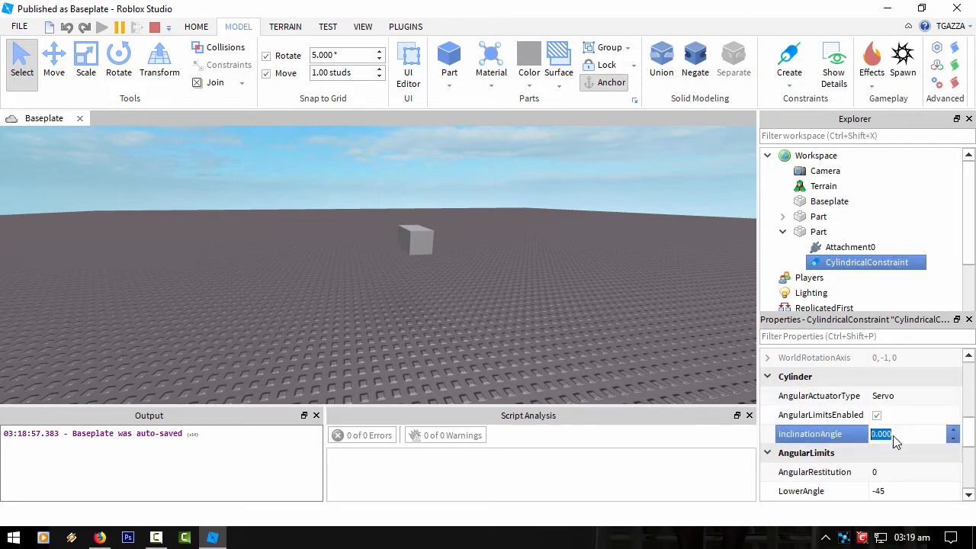
type("10")
key("Return")
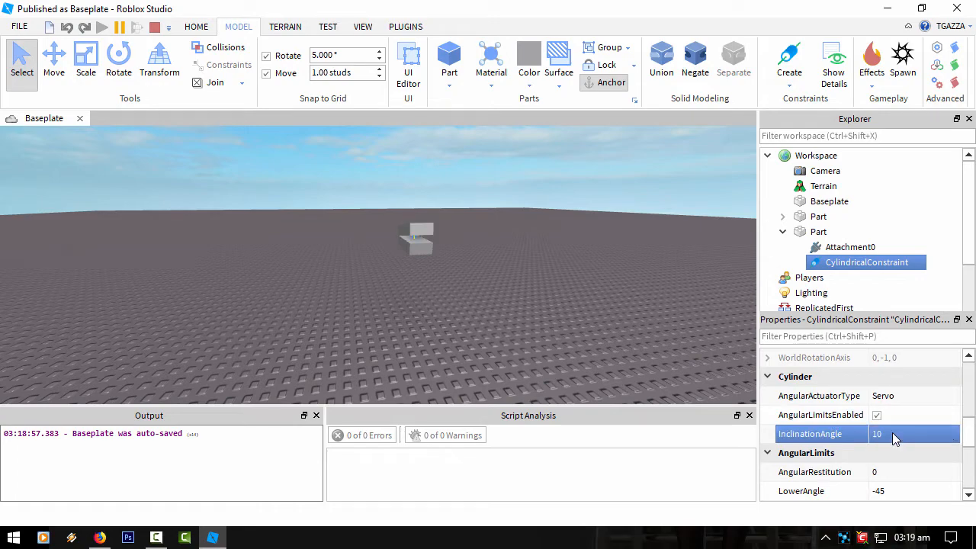
right_click_drag(488, 290, 438, 278)
- Set the CylindricalConstraint's InclinationAngle to -10 to tilt the part the opposite way
left_click(893, 434)
type("-10")
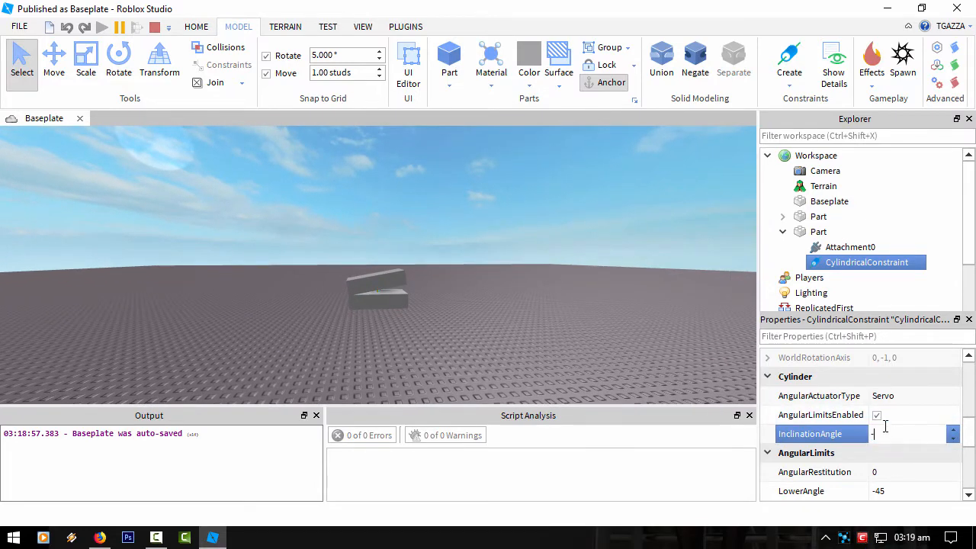
key("Return")
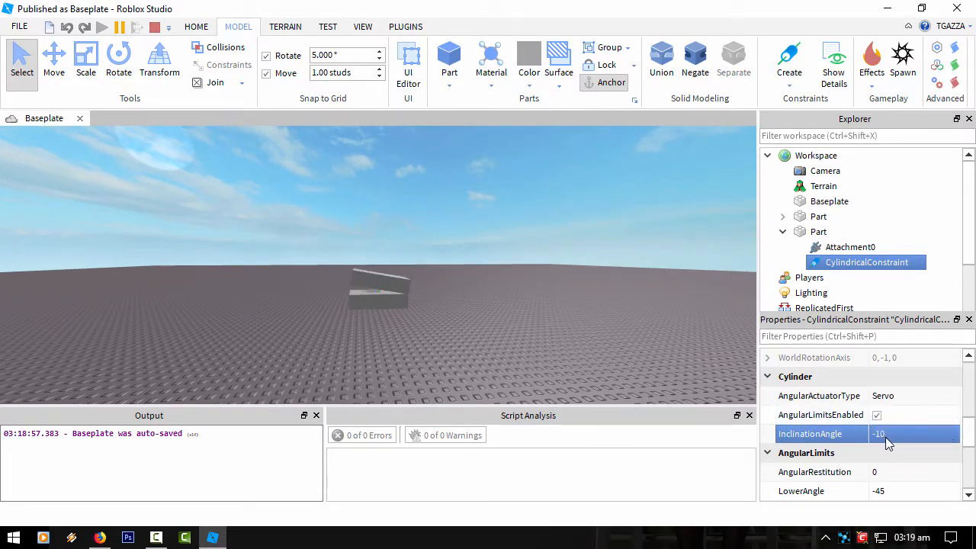
scroll(972, 431, "down", 3)
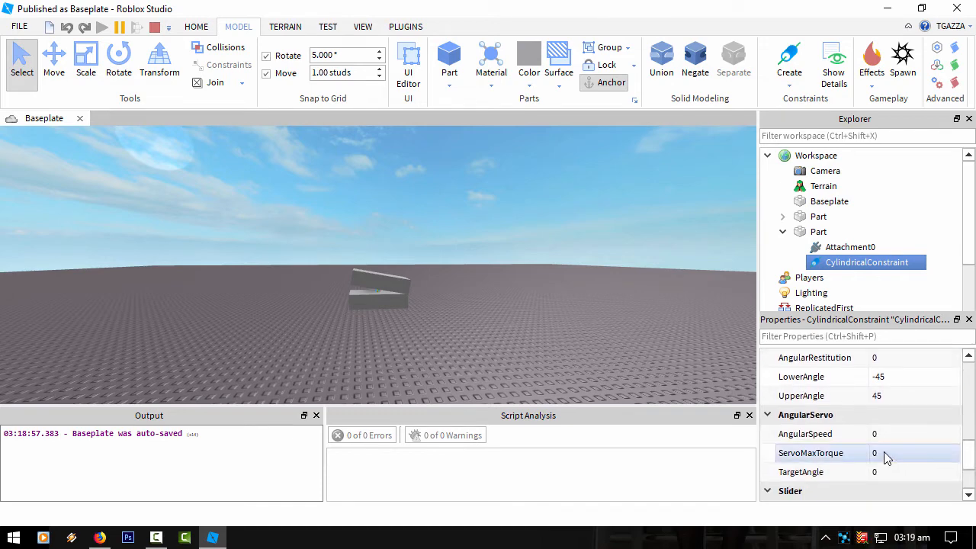
- Set the CylindricalConstraint's AngularSpeed to 10 and its ServoMaxTorque to 10000
left_click(886, 456)
left_click(885, 436)
type("100")
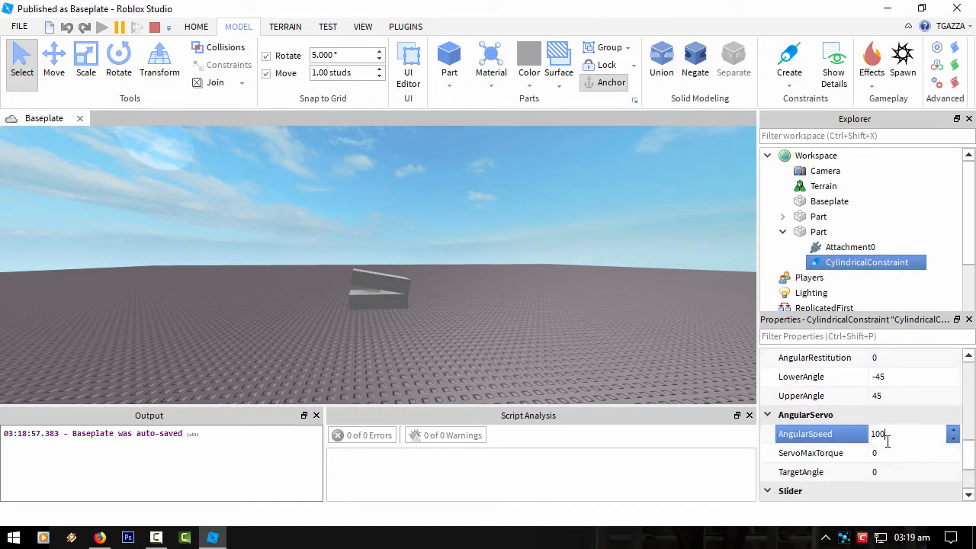
type("0")
left_click(889, 455)
left_click(882, 435)
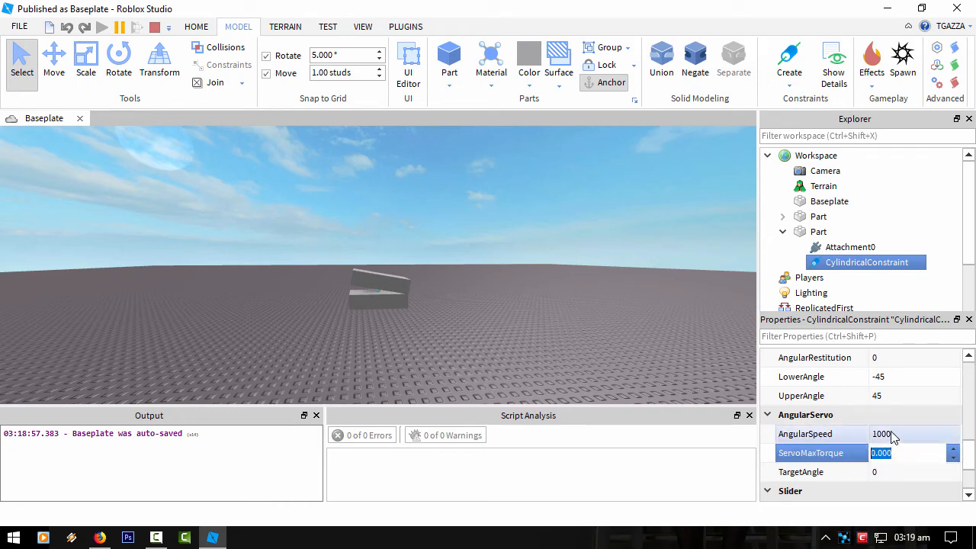
type("10")
left_click(883, 457)
type("10000")
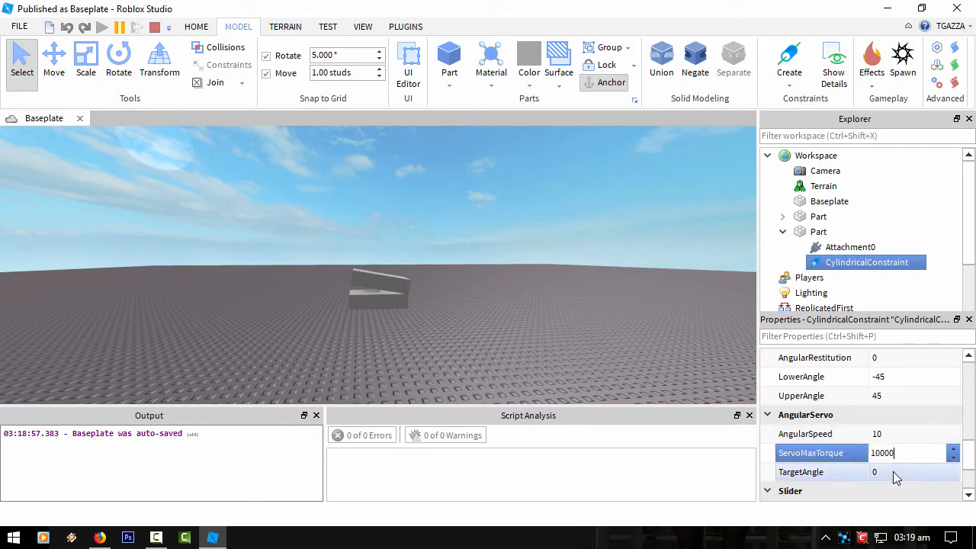
- Set the CylindricalConstraint's TargetAngle to 50 and view the rotated part from other angles
left_click(893, 473)
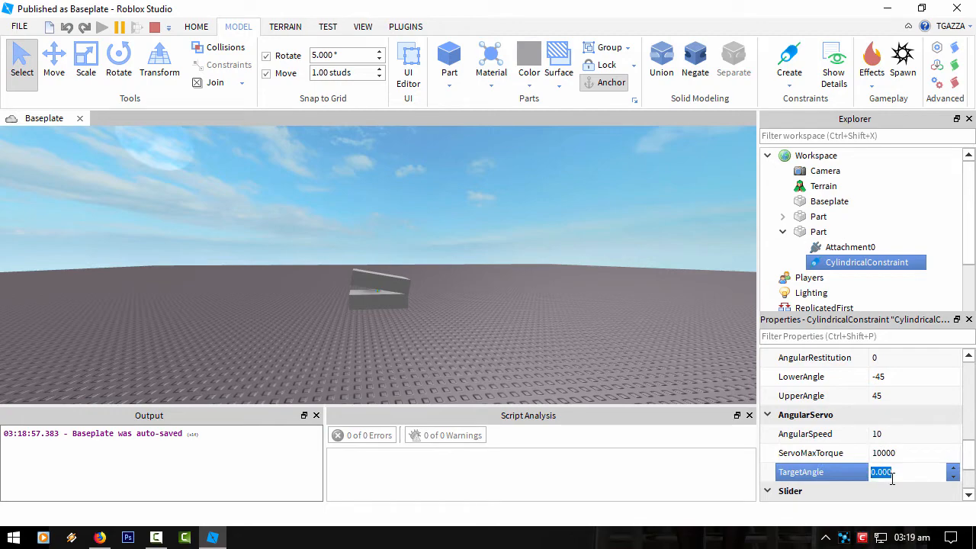
type("50")
key("Return")
right_click_drag(515, 313, 515, 320)
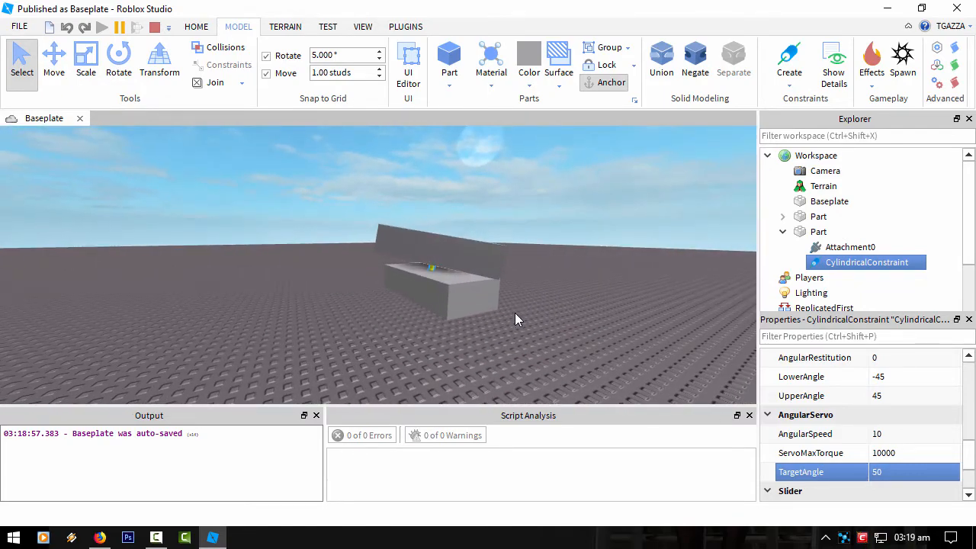
scroll(515, 319, "down", 5)
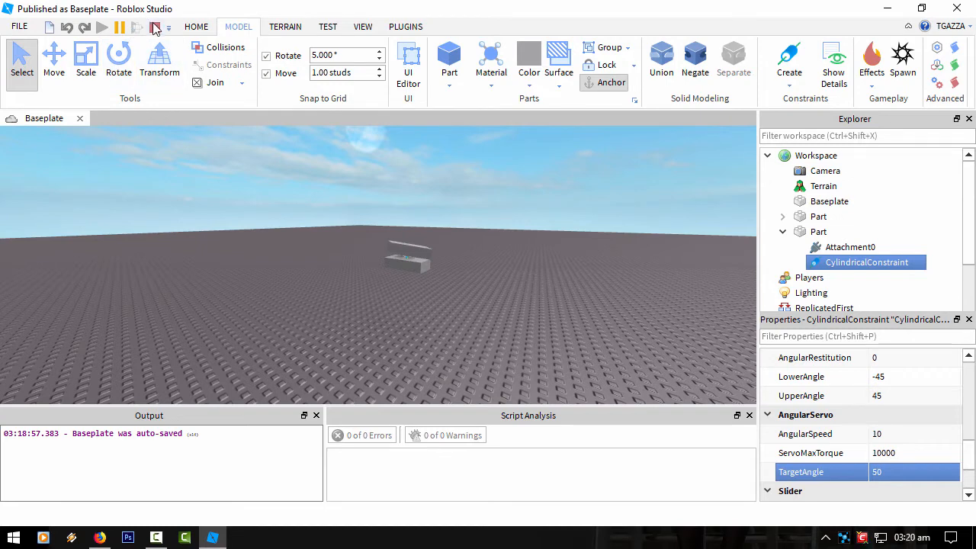
mouse_move(861, 268)
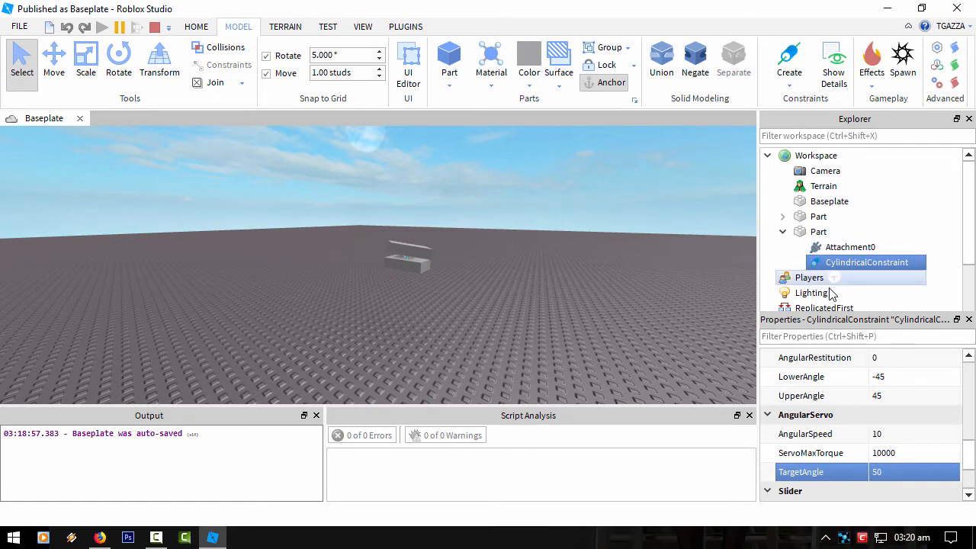
- Stop the simulation and delete all attachments and the CylindricalConstraint from the two parts
left_click(154, 26)
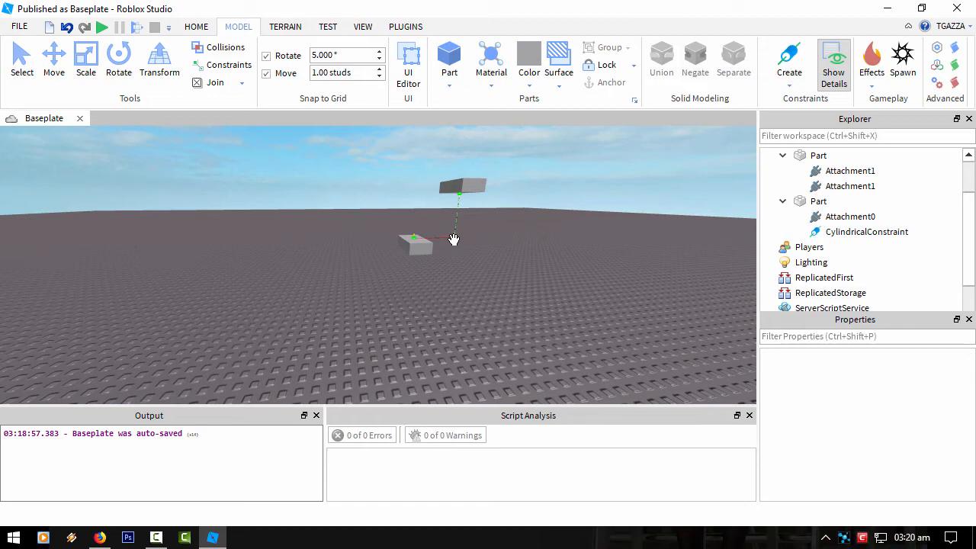
left_click(837, 175)
key("Delete")
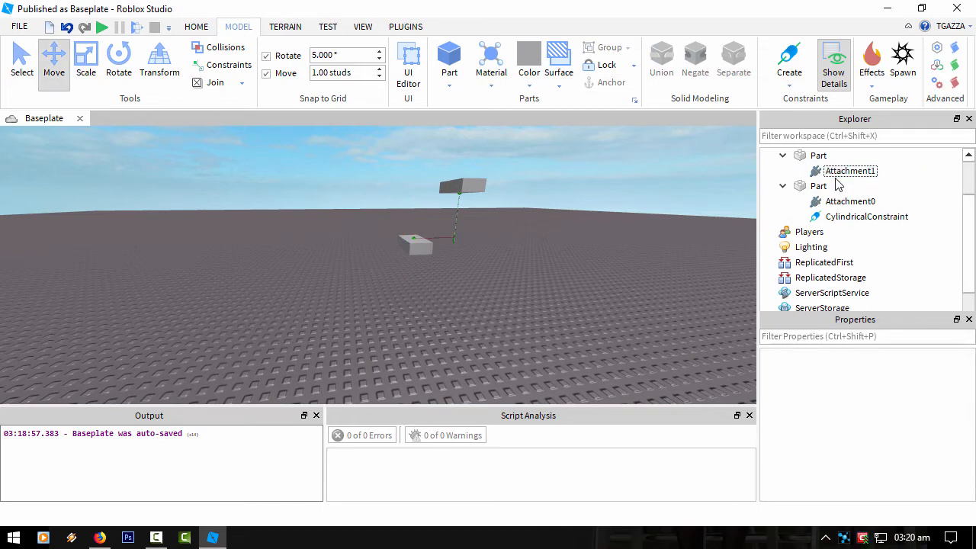
left_click(842, 173)
key("Delete")
left_click(845, 184)
key("Delete")
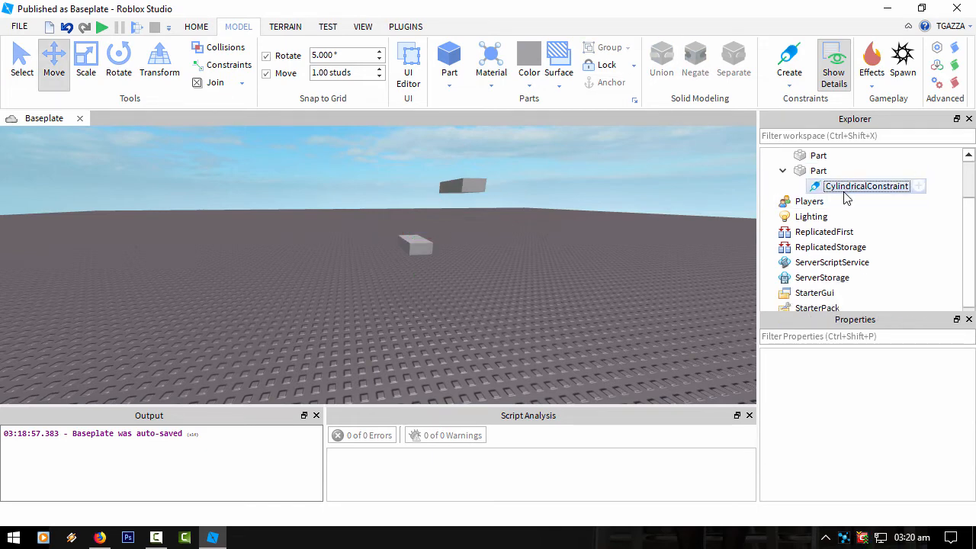
left_click(845, 187)
key("Delete")
- Create a Rope constraint from the lower part's top face to the underside of the upper part
scroll(486, 266, "up", 5)
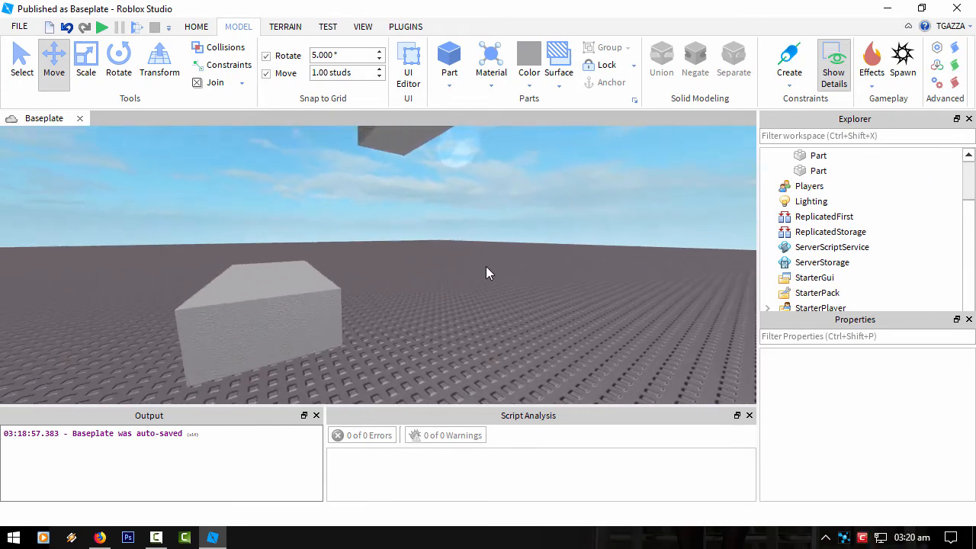
right_click_drag(486, 266, 488, 251)
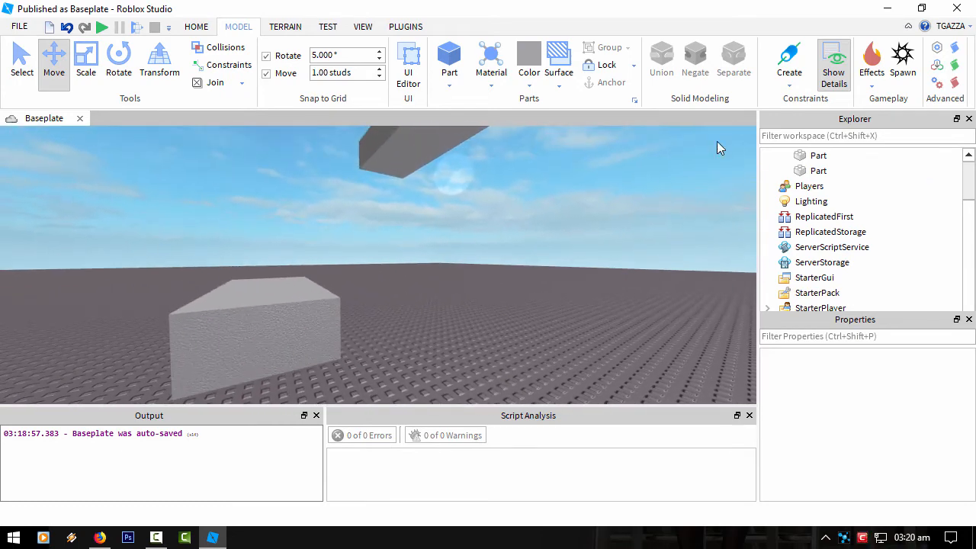
left_click(789, 86)
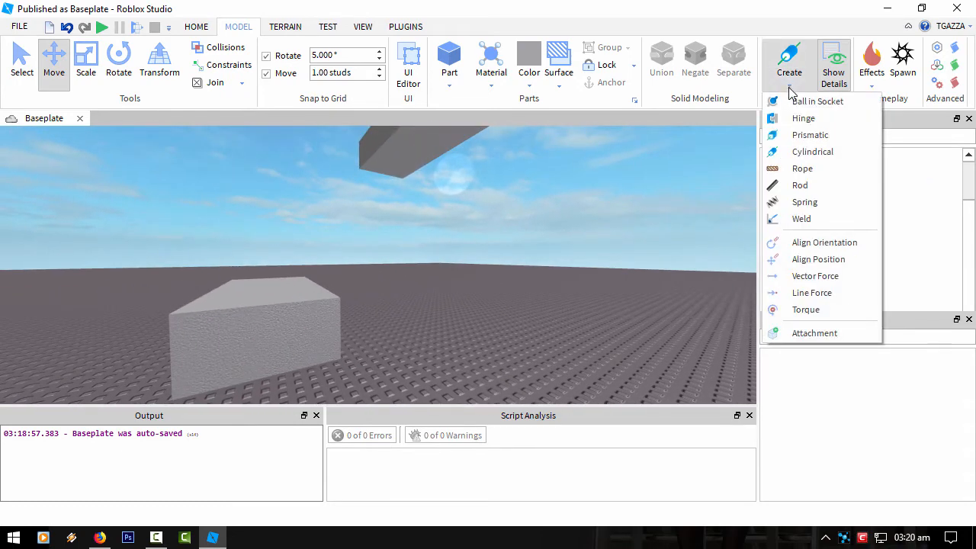
left_click(810, 173)
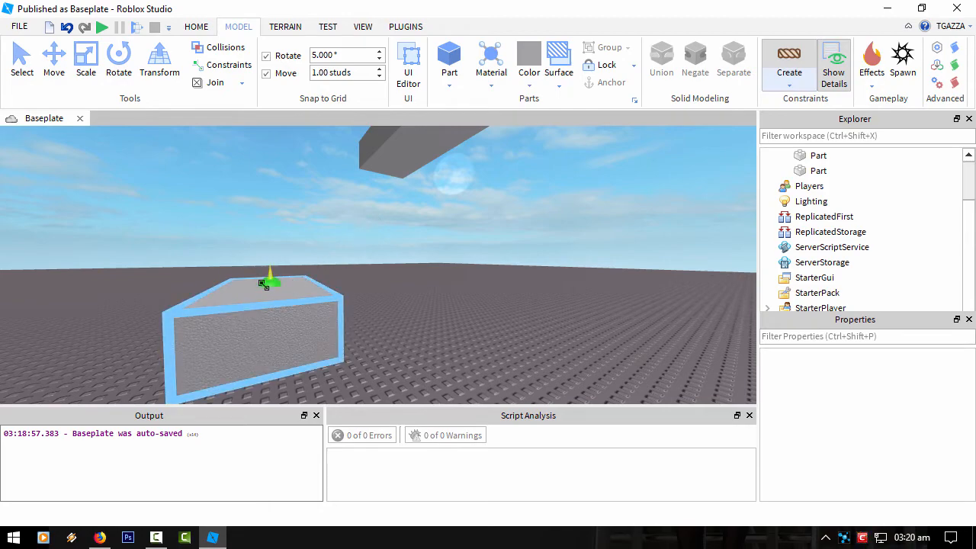
right_click_drag(263, 284, 386, 312)
left_click(259, 333)
left_click(436, 294)
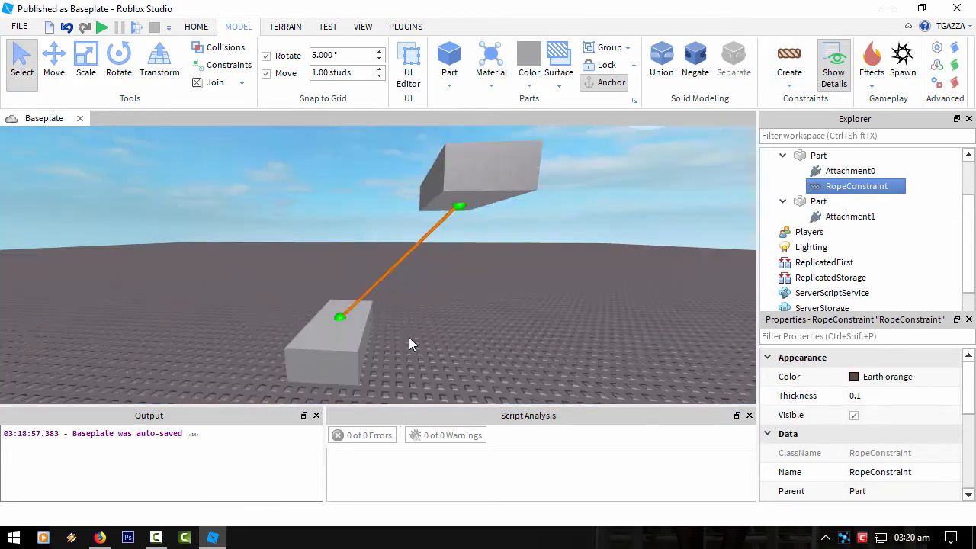
- Examine the RopeConstraint's appearance, behavior, length, restitution and attachment properties
scroll(410, 340, "down", 4)
scroll(867, 414, "down", 1)
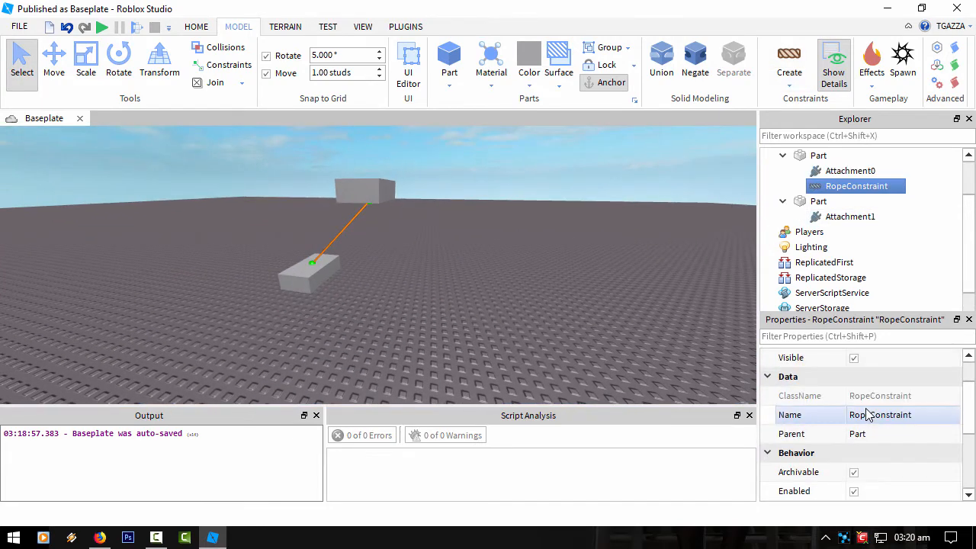
scroll(866, 415, "down", 3)
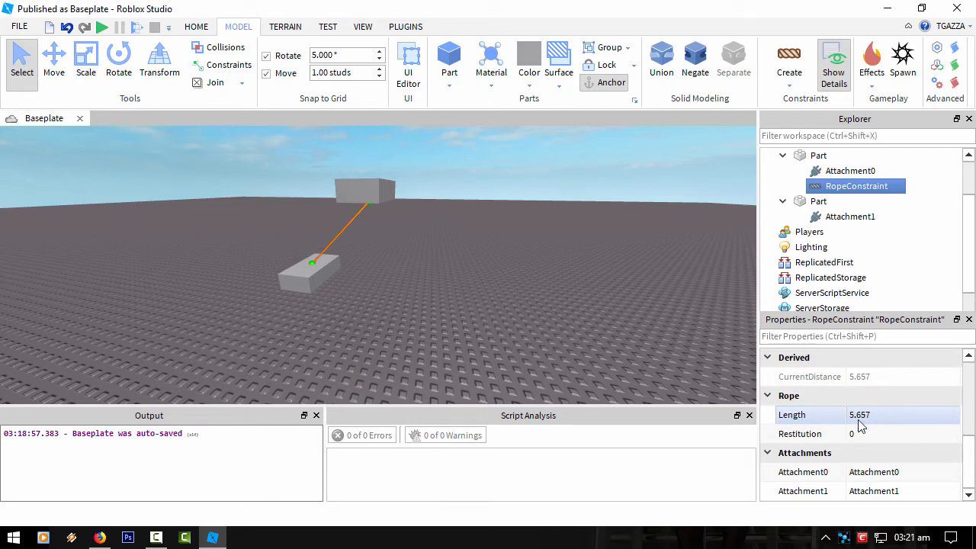
scroll(866, 441, "up", 1)
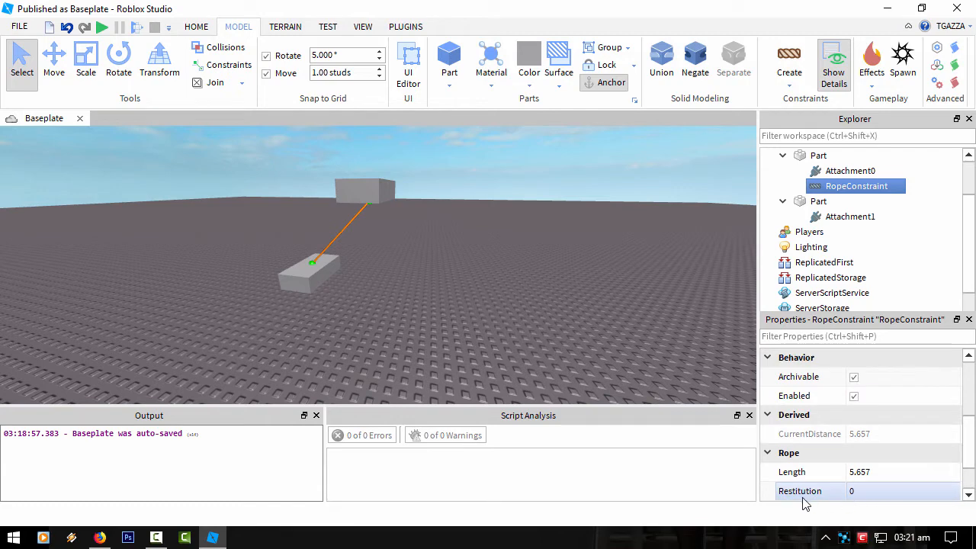
scroll(885, 458, "up", 1)
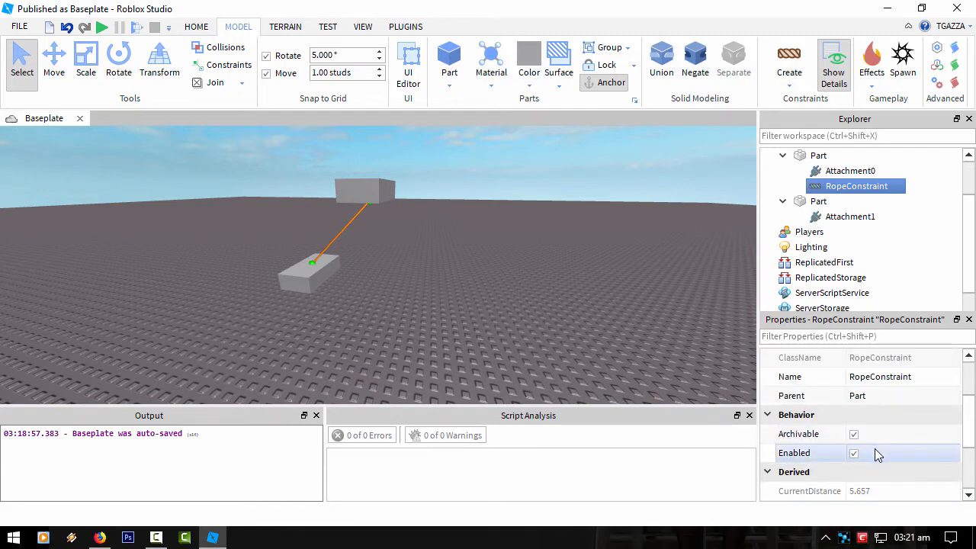
scroll(874, 453, "up", 2)
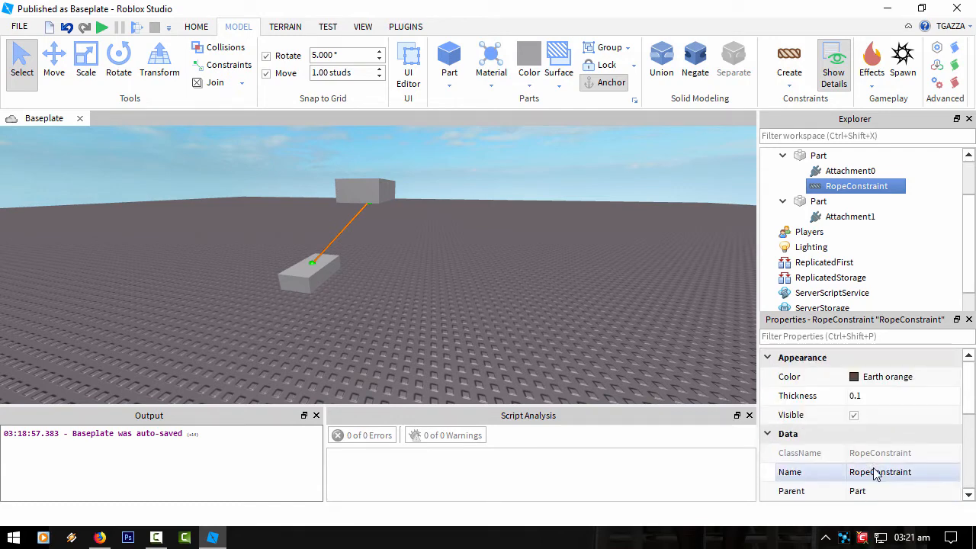
scroll(876, 473, "down", 4)
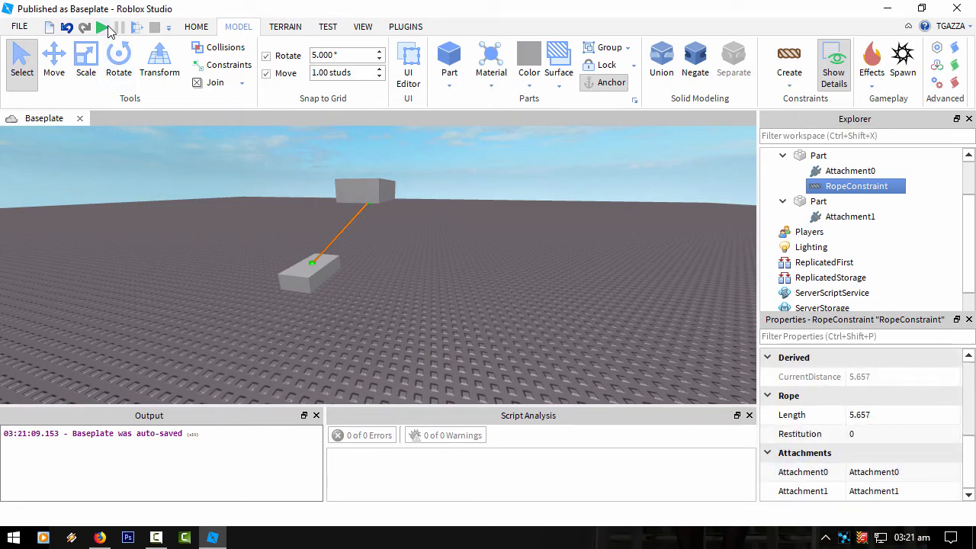
scroll(855, 441, "up", 4)
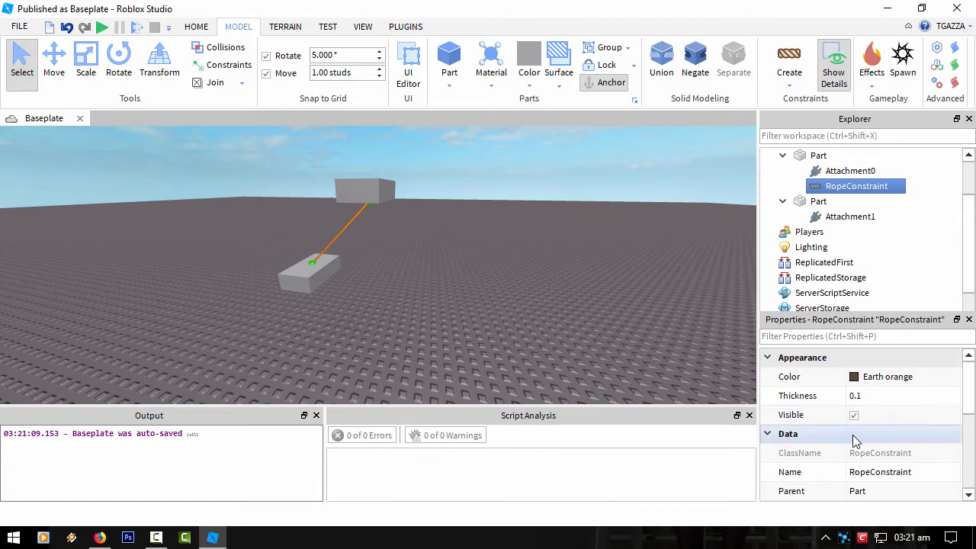
- Run the simulation to test how the rope holds the two parts together, and stop it
left_click(102, 28)
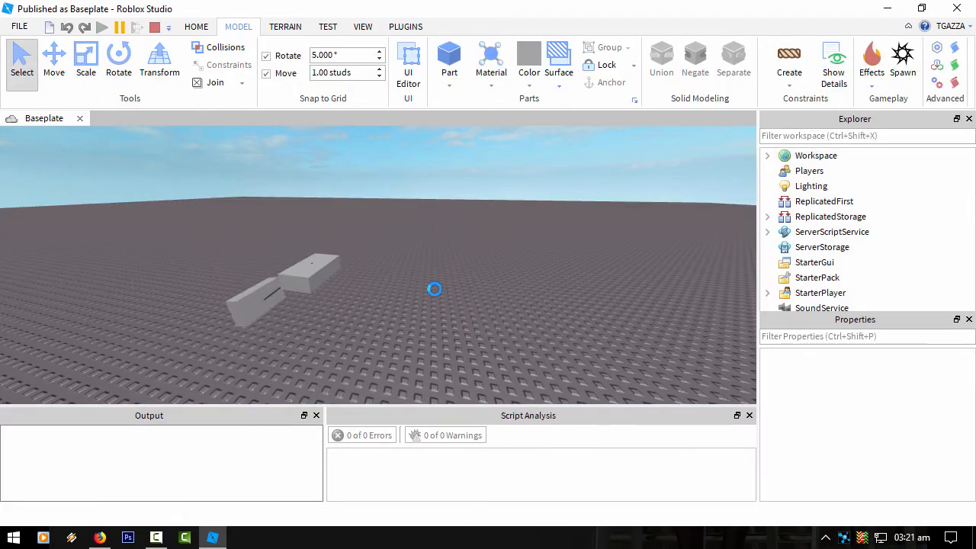
right_click_drag(433, 286, 429, 289)
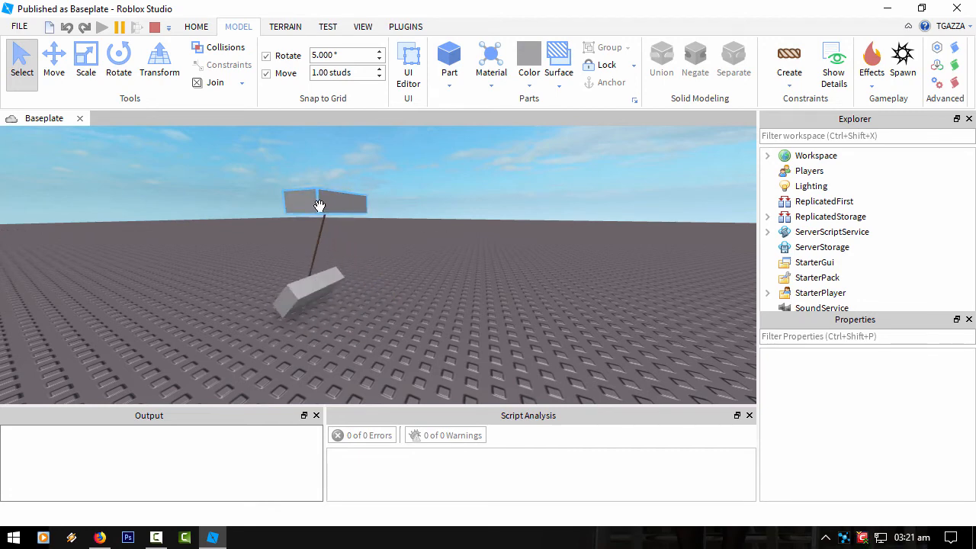
left_click(155, 28)
- Move Attachment1 along the X axis to one end of the upper part's underside
scroll(380, 262, "up", 3)
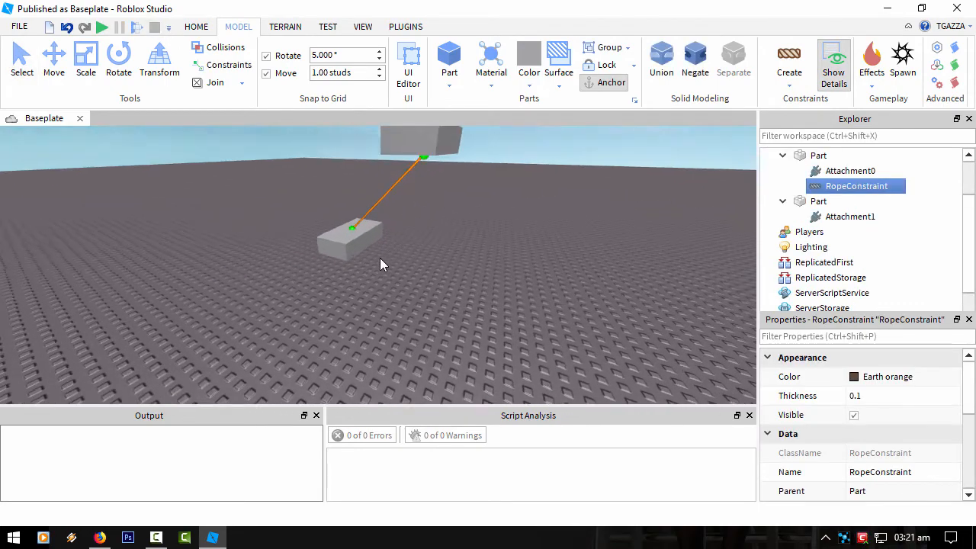
right_click_drag(380, 257, 380, 257)
left_click(398, 248)
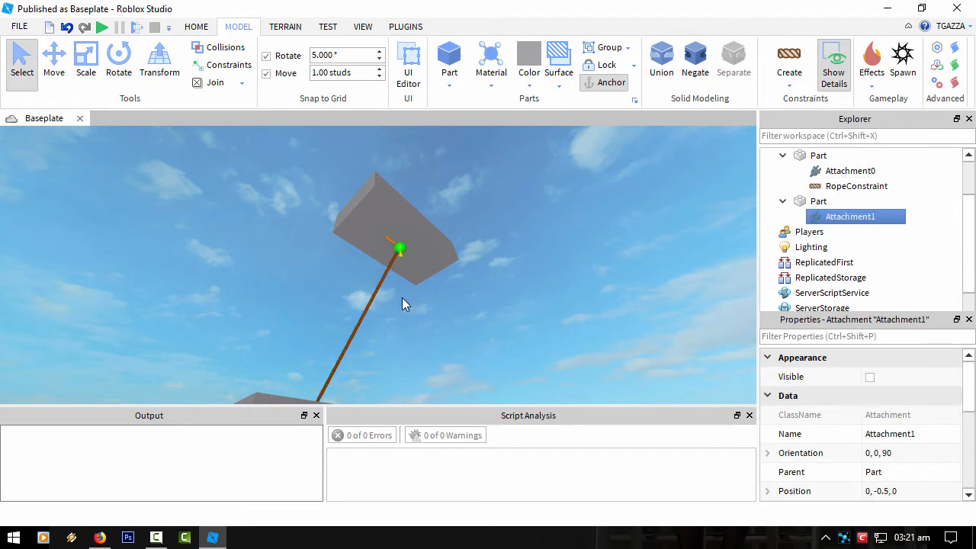
left_click(53, 58)
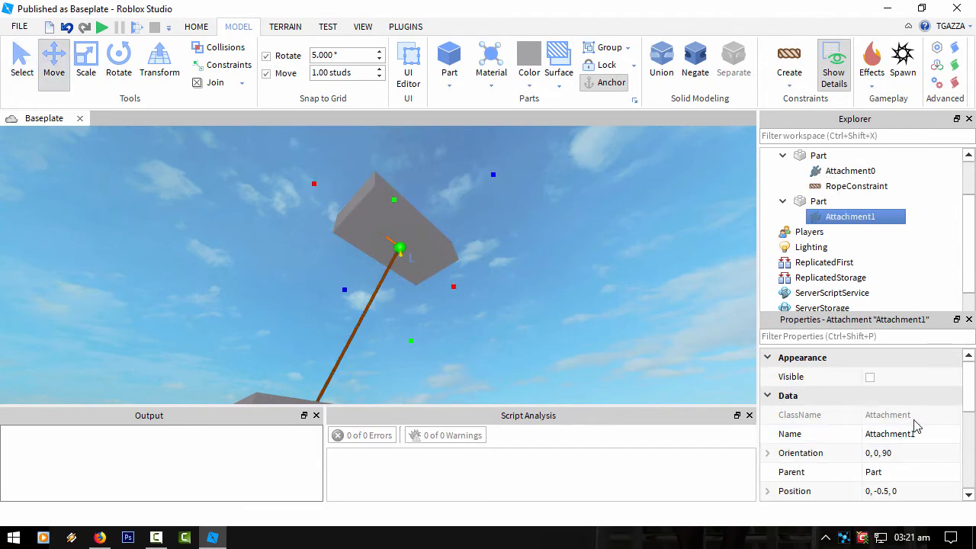
right_click_drag(488, 330, 485, 317)
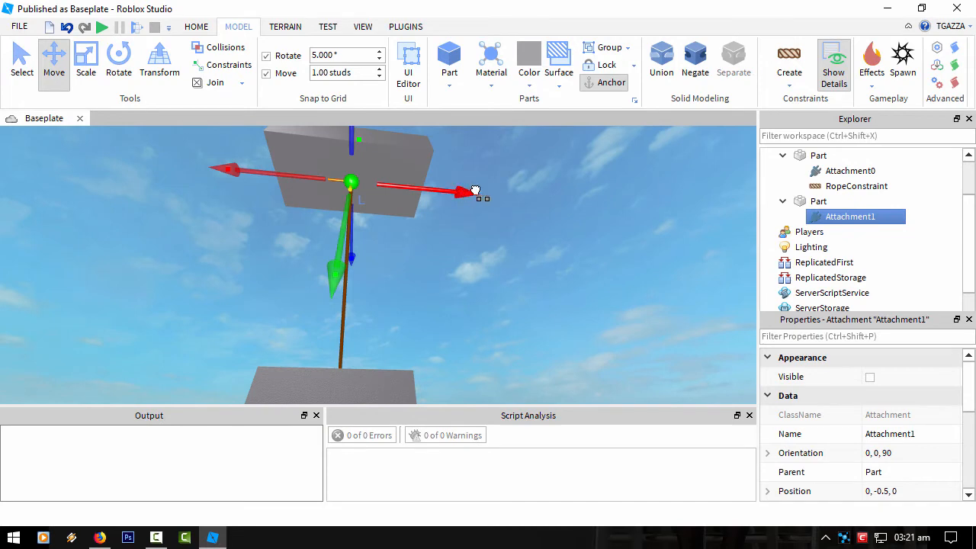
left_click_drag(475, 190, 515, 209)
- Move Attachment0 on the lower part 2 studs along X to position 2, 0.5, 0
right_click_drag(486, 258, 480, 242)
left_click(362, 233)
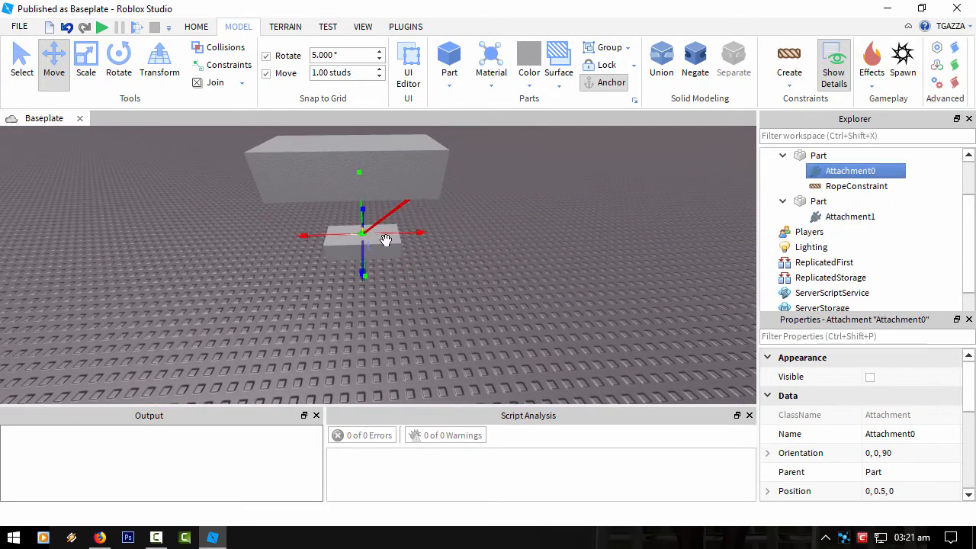
left_click_drag(433, 232, 455, 235)
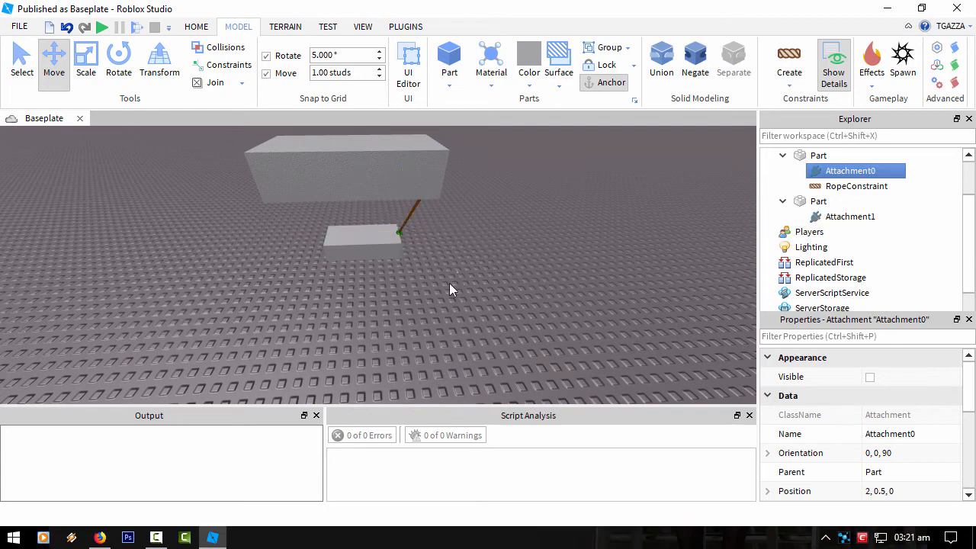
left_click(445, 287)
- Add a second Rope constraint between the upper part's underside and the lower part's top at their opposite ends
right_click_drag(445, 287, 445, 287)
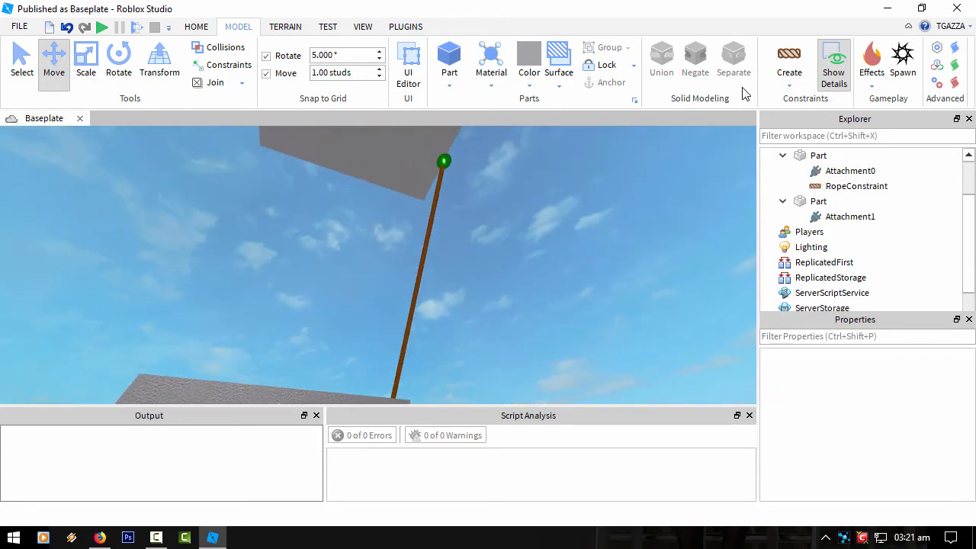
left_click(786, 67)
right_click_drag(491, 236, 427, 206)
left_click(473, 177)
left_click(392, 215)
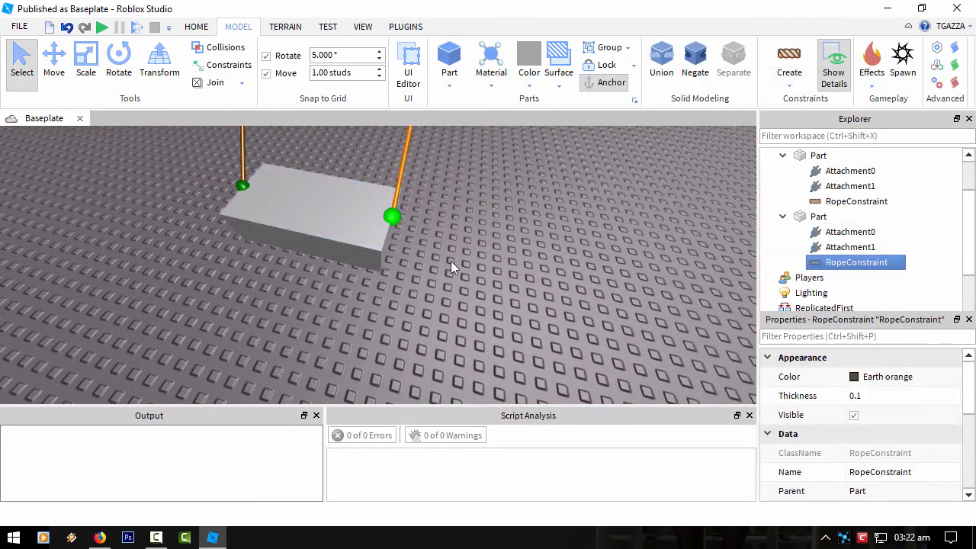
- Run the simulation and watch how the two ropes hold the parts together
scroll(451, 261, "down", 5)
right_click_drag(469, 267, 468, 267)
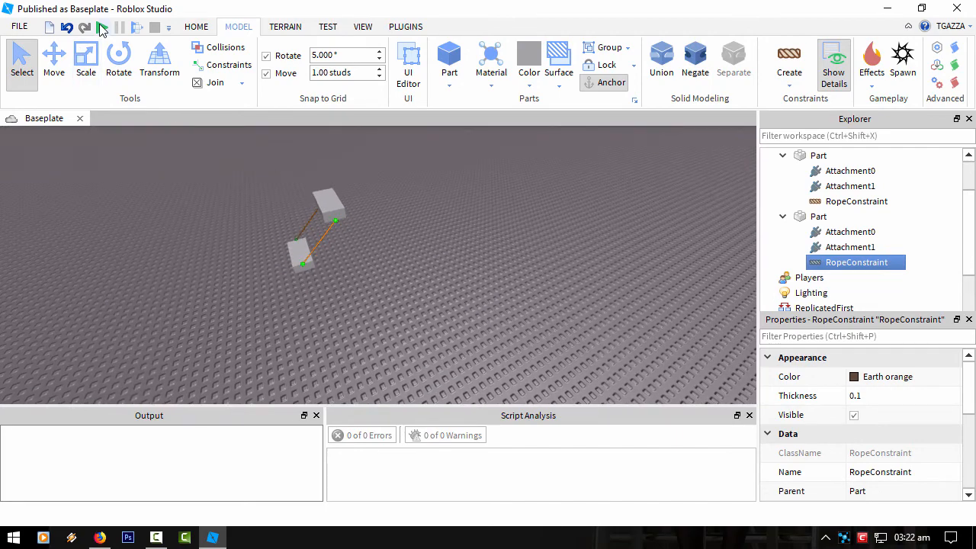
left_click(101, 28)
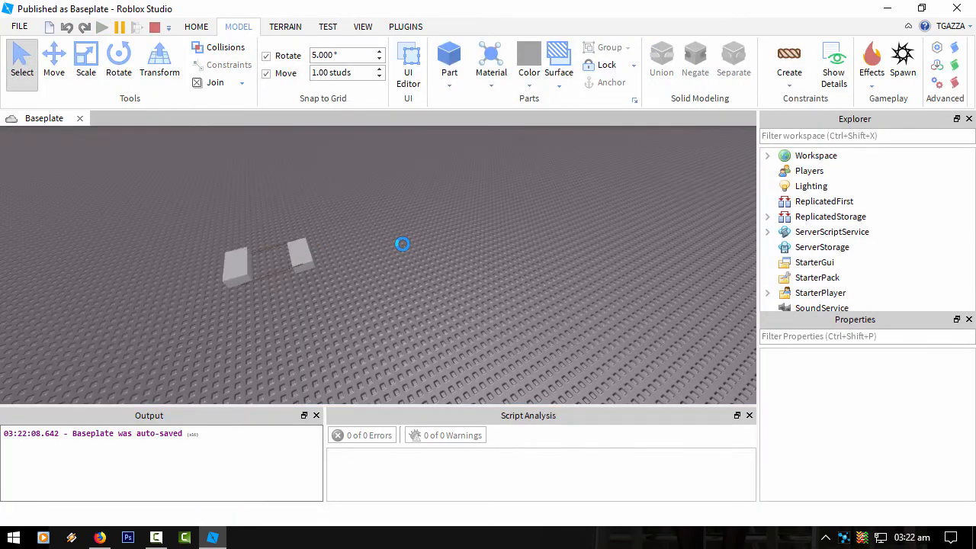
scroll(408, 283, "up", 5)
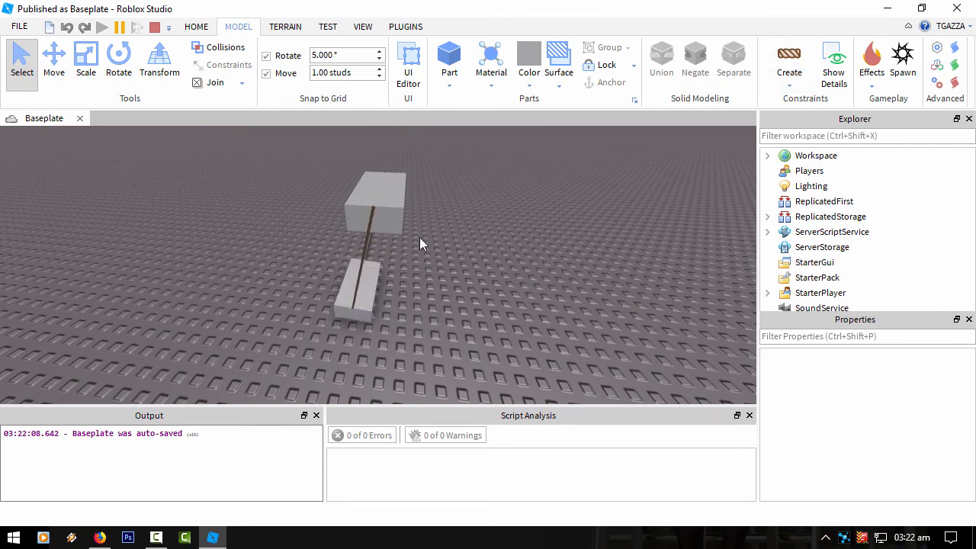
- Stop the simulation and delete Attachment1 from the lower part
left_click(155, 27)
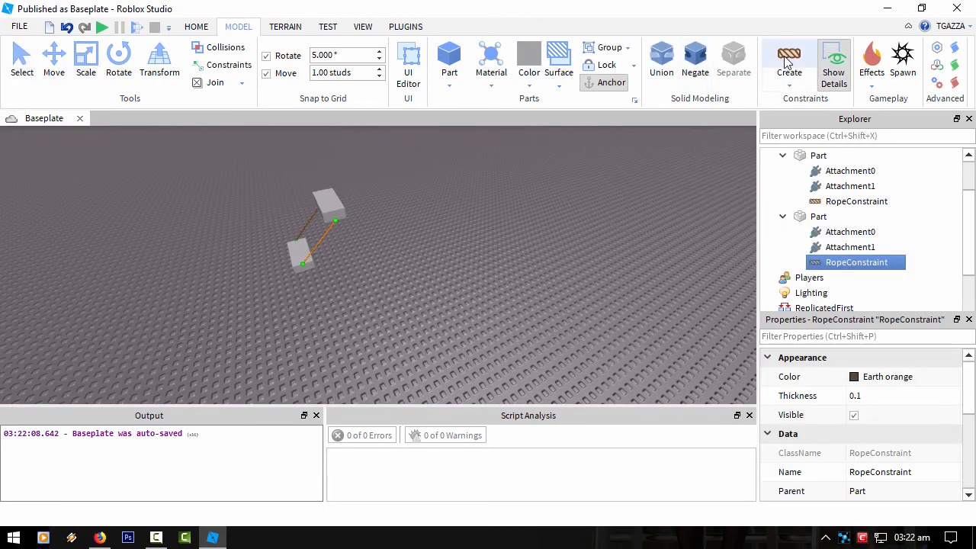
left_click(791, 83)
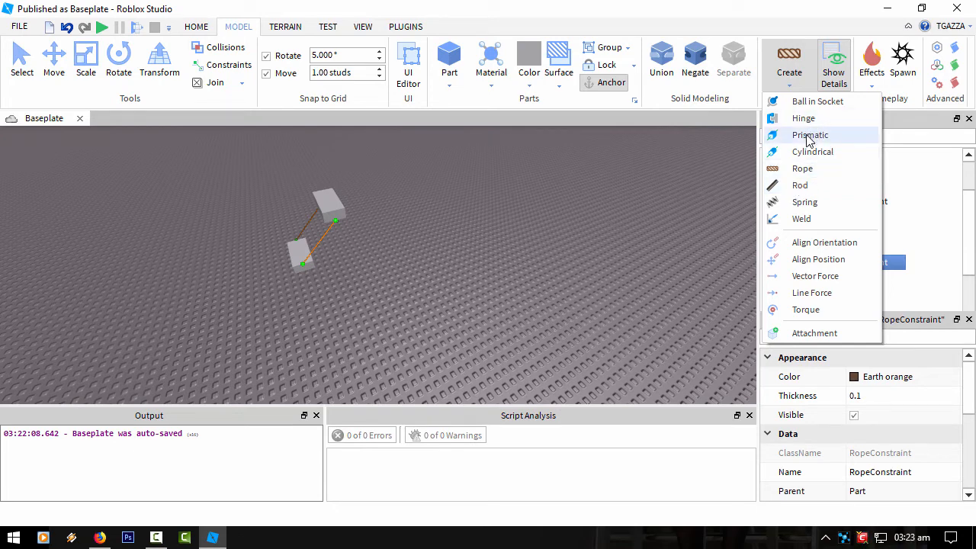
left_click(409, 249)
scroll(412, 246, "up", 5)
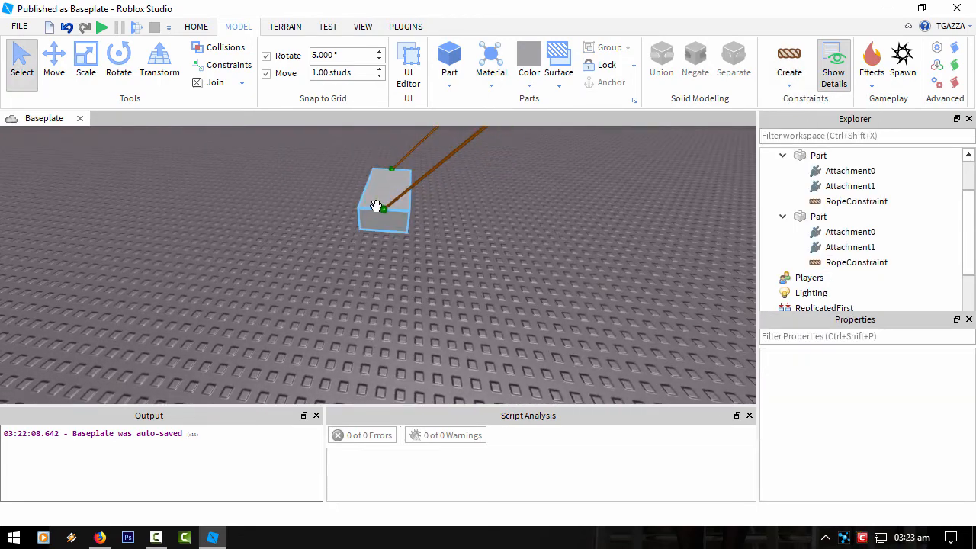
left_click(381, 206)
key("Delete")
scroll(483, 256, "down", 3)
right_click_drag(484, 253, 447, 197)
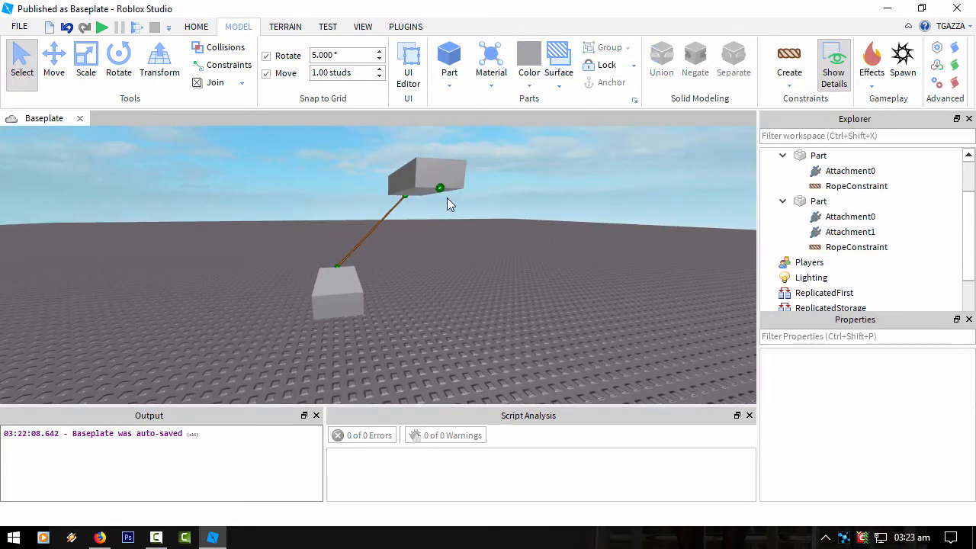
- Delete the leftover Rope constraints and all remaining attachments from both parts
left_click(846, 186)
key("Delete")
left_click(846, 172)
key("Delete")
left_click(851, 201)
key("Delete")
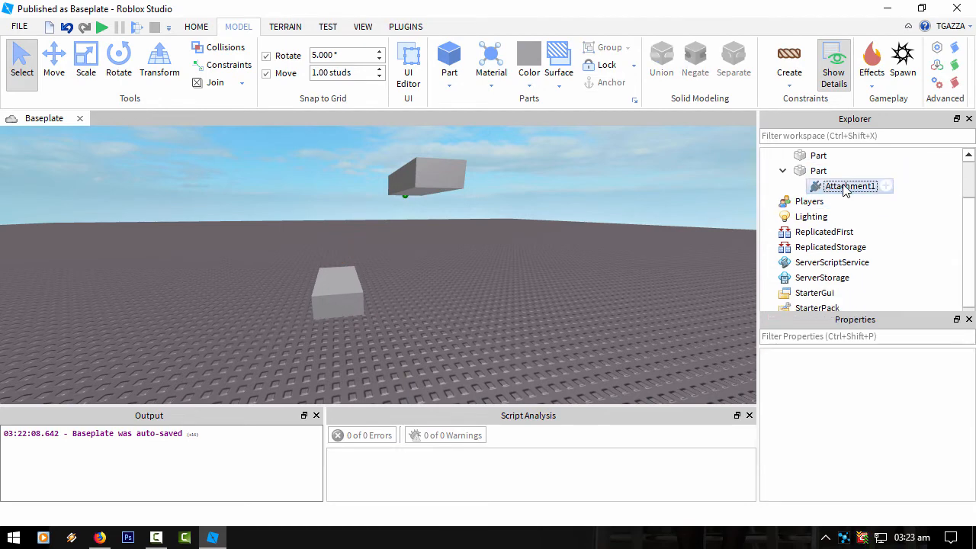
left_click(846, 187)
key("Delete")
- Add a Rod constraint from the lower part's top face to the upper part's underside
left_click(791, 77)
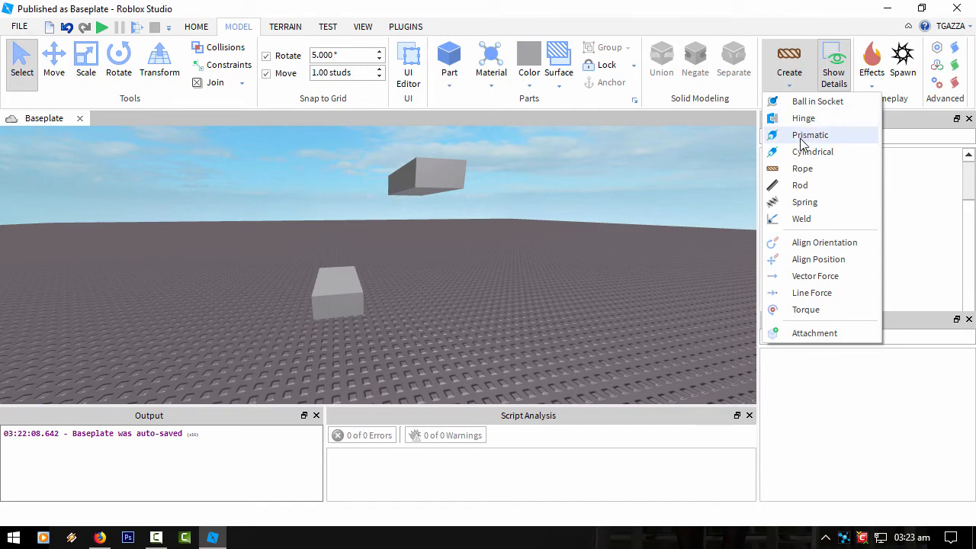
left_click(797, 187)
right_click_drag(426, 258, 427, 259)
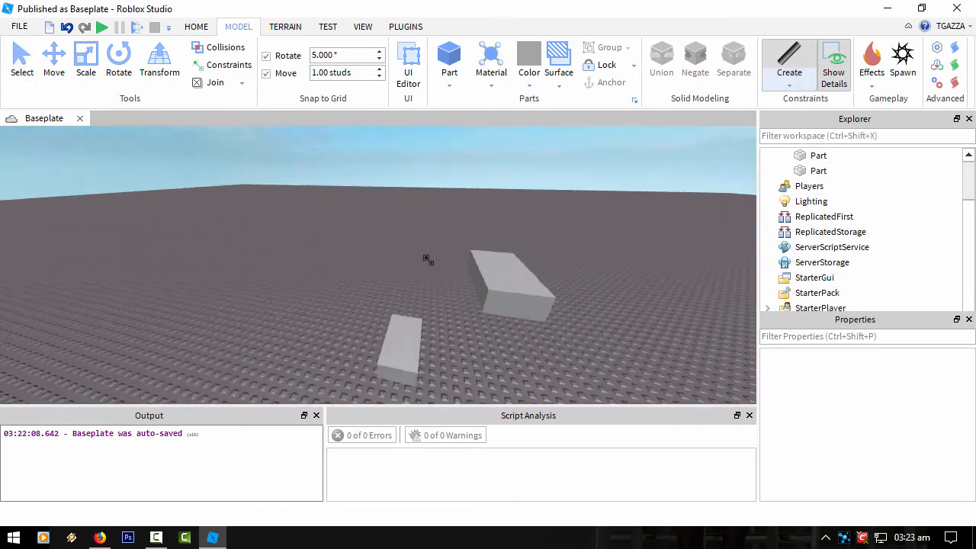
scroll(414, 293, "up", 3)
left_click(398, 305)
right_click_drag(398, 307, 399, 305)
left_click(342, 229)
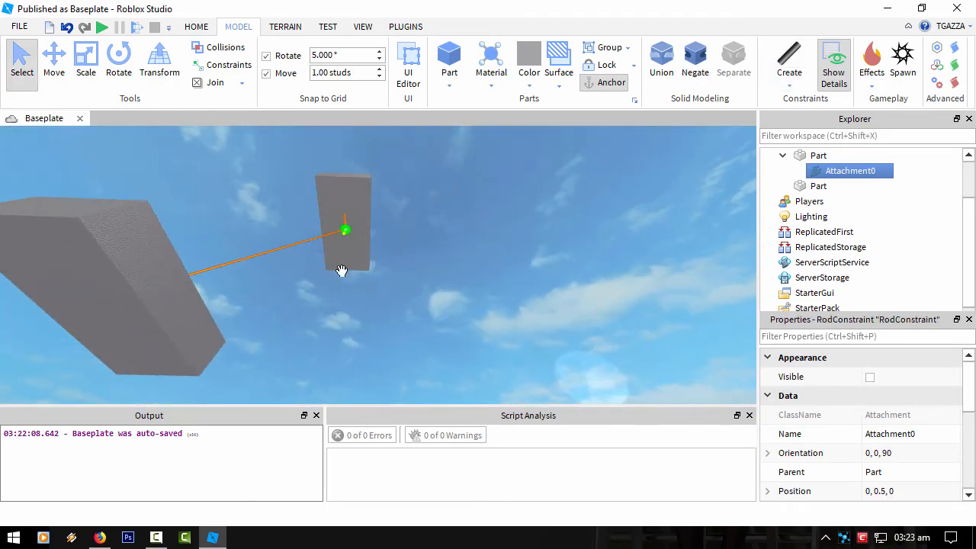
right_click_drag(342, 272, 342, 269)
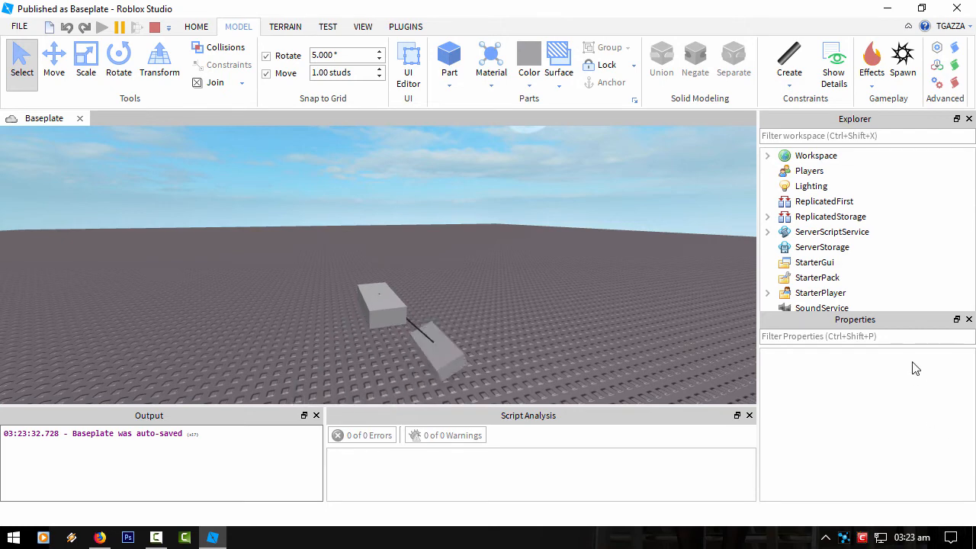
- In the running simulation, try lengths of 4, 6 and 10 for the Rod constraint
left_click(768, 156)
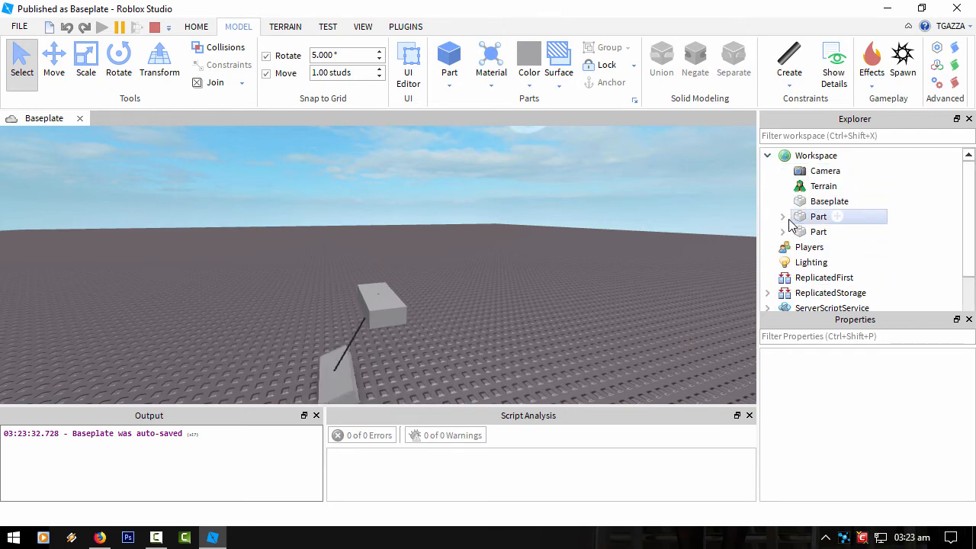
left_click(782, 217)
left_click(847, 247)
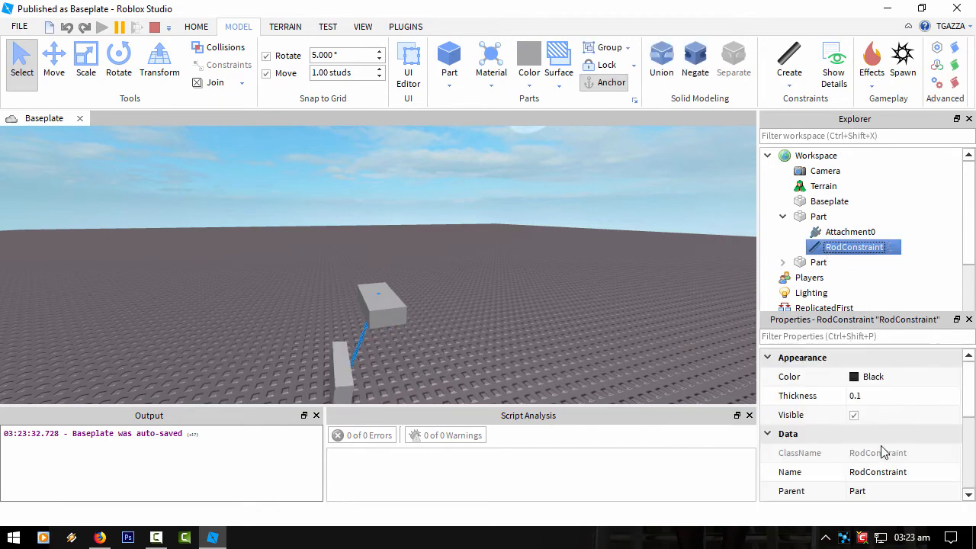
scroll(883, 452, "down", 3)
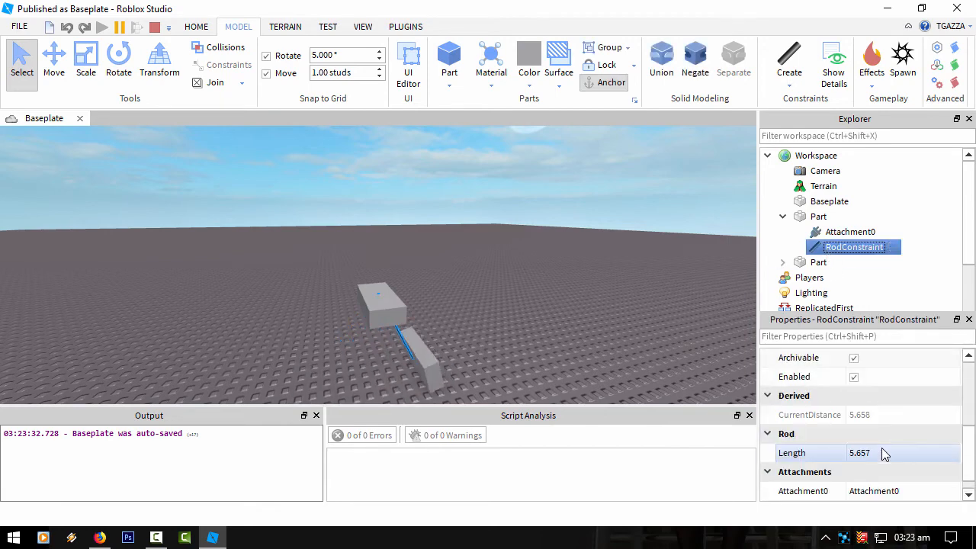
left_click(883, 452)
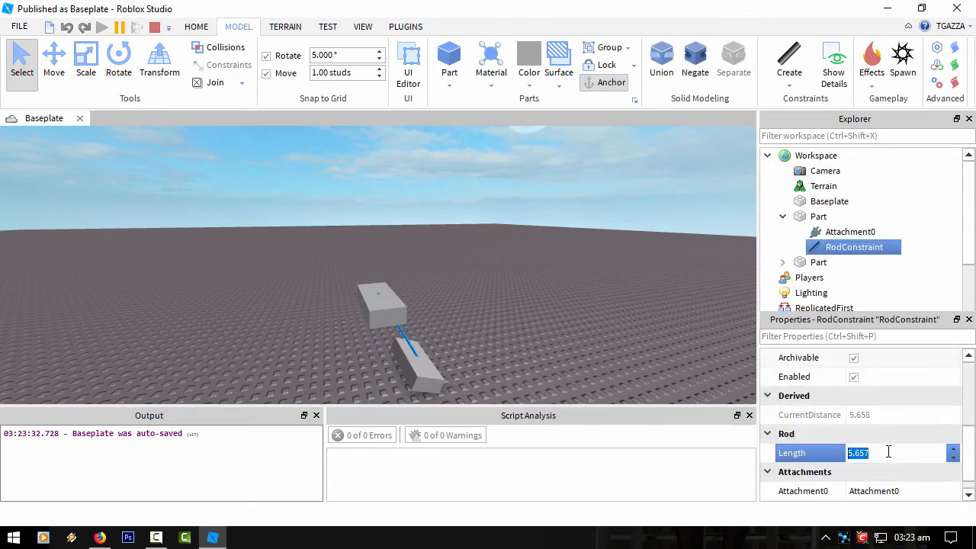
type("4")
key("Return")
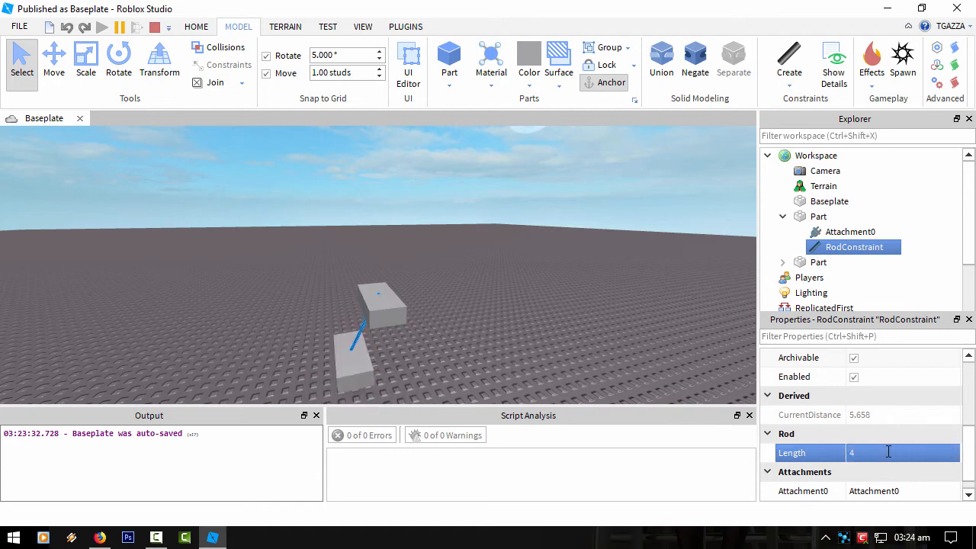
type("6")
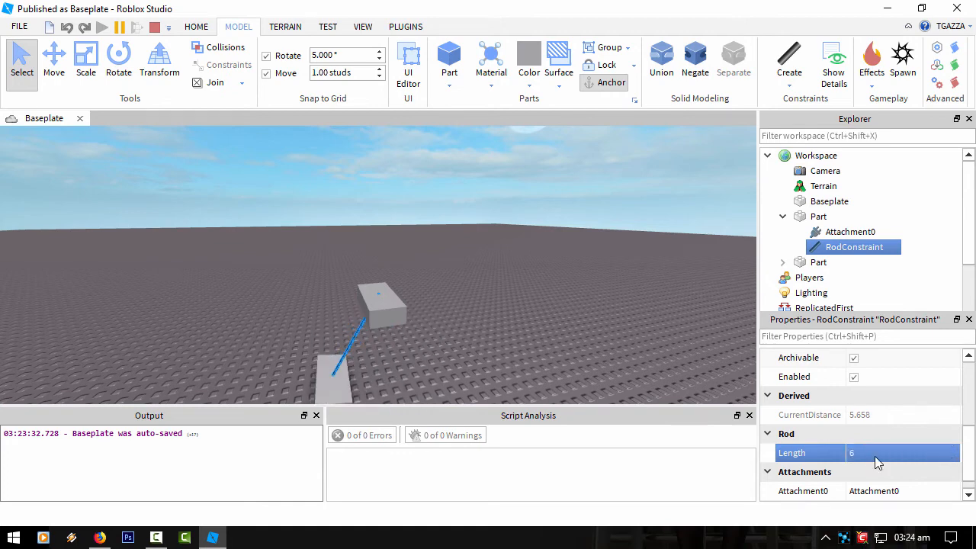
key("Return")
type("10")
key("Return")
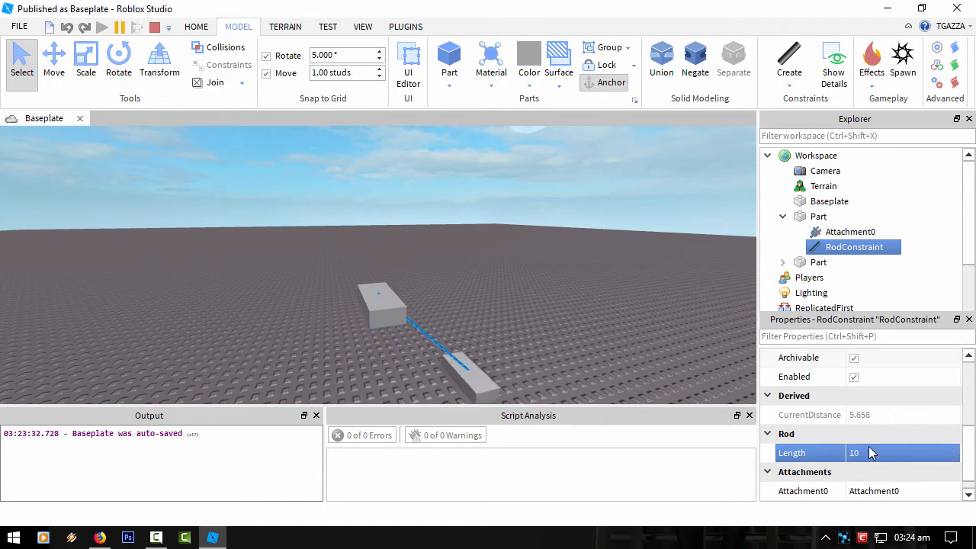
- Raise the anchored part in the running simulation to position 14, 13.5, 10
right_click_drag(557, 309, 531, 327)
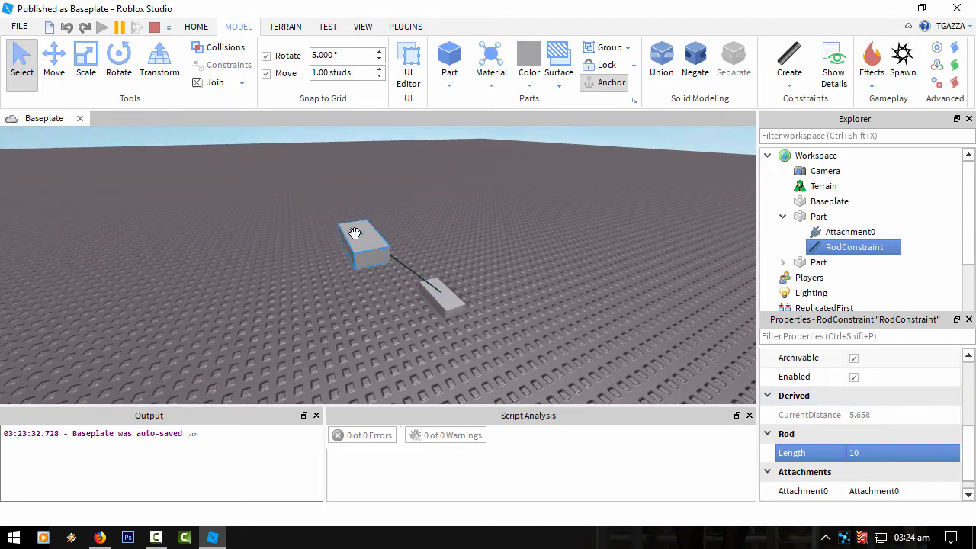
left_click(364, 245)
left_click(53, 65)
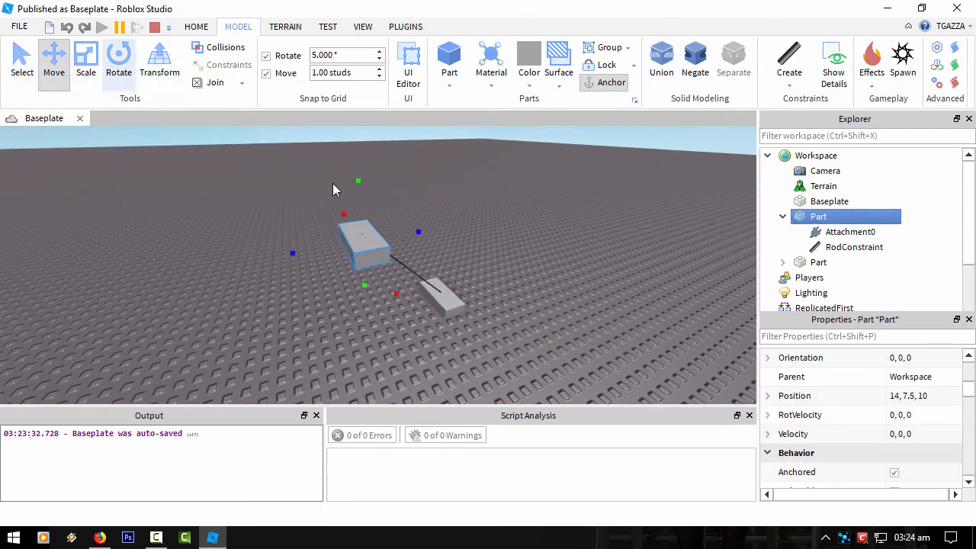
right_click_drag(368, 204, 366, 160)
mouse_move(366, 160)
left_mouse_down()
mouse_move(369, 107)
mouse_move(364, 148)
left_mouse_up()
right_click_drag(363, 176, 362, 170)
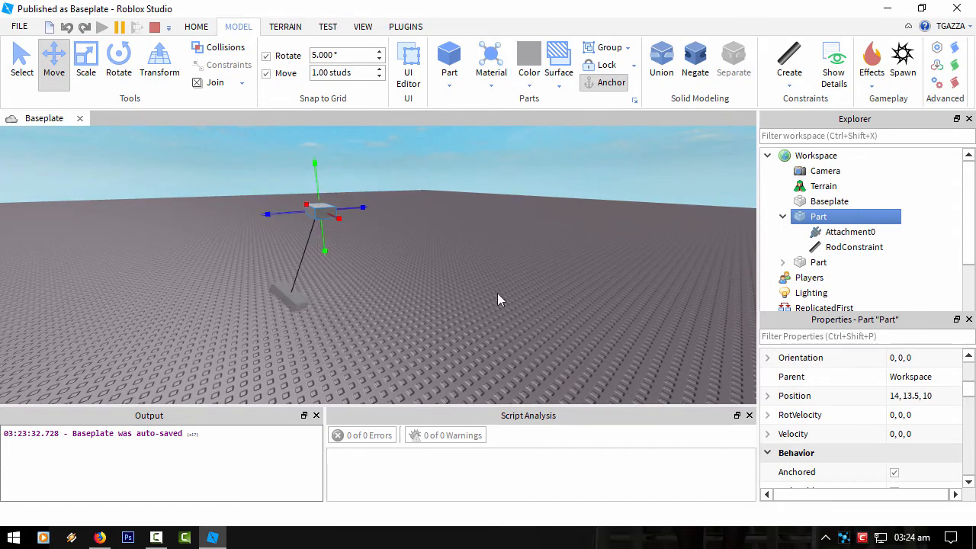
- Shorten the Rod constraint's length to 0.2 and set it back to 10
left_click(835, 247)
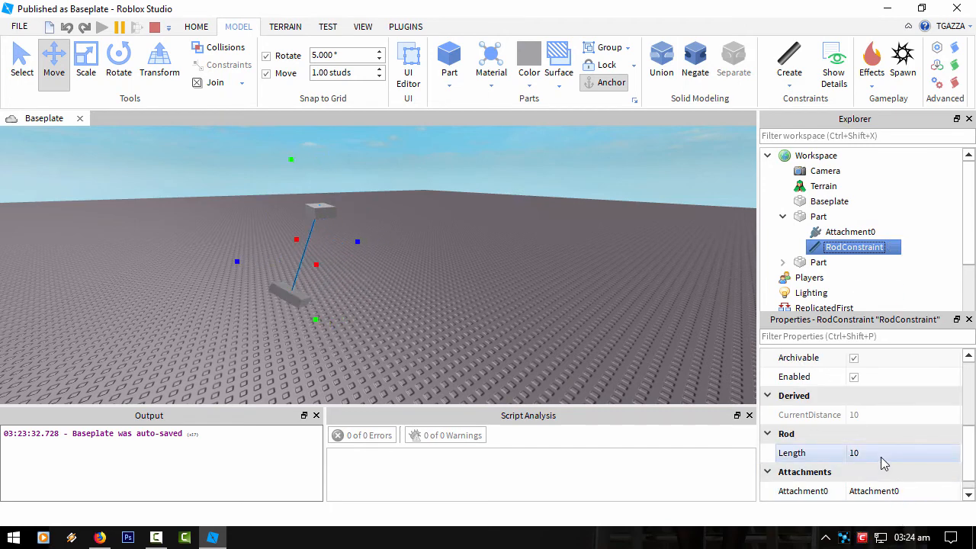
left_click(884, 458)
type("0.2")
key("Return")
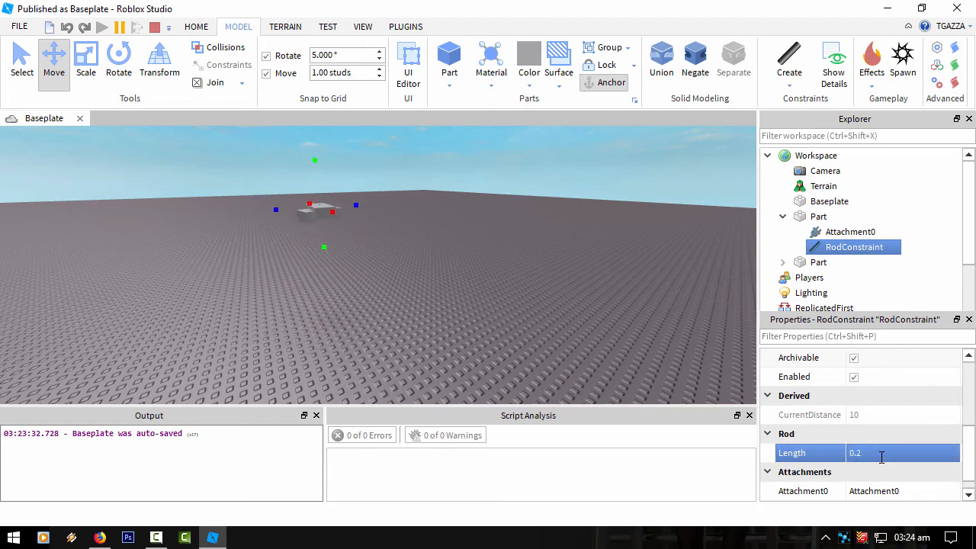
left_click(881, 458)
type("10")
key("Return")
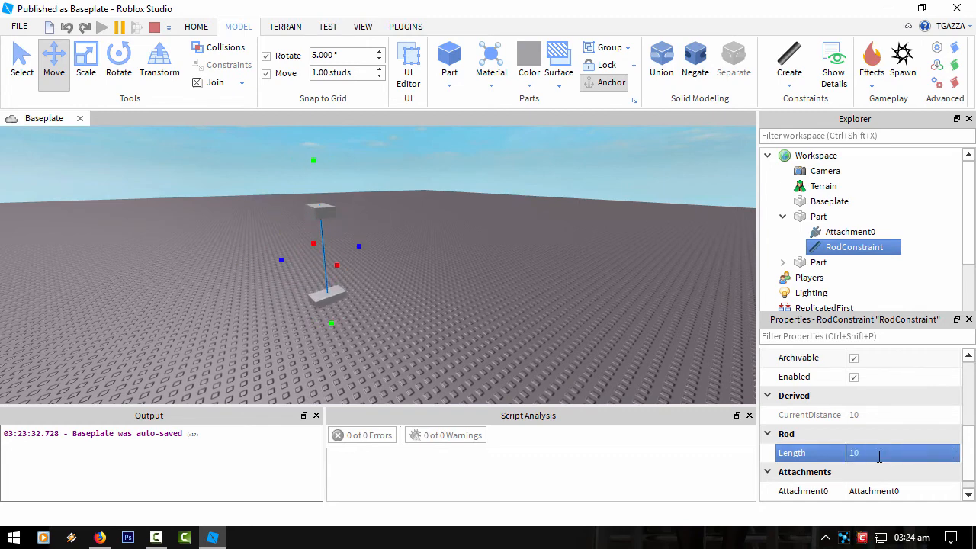
- Switch the rod's length between 0.2 and 10 two more times, ending at 10
left_click(879, 457)
type("0.2")
key("Return")
key("Return")
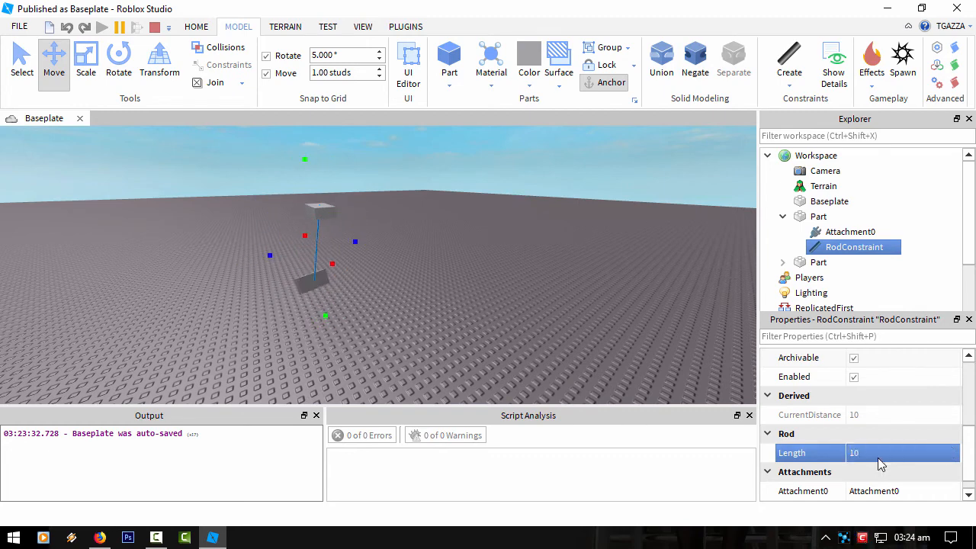
left_click(877, 456)
type("0.2")
key("Return")
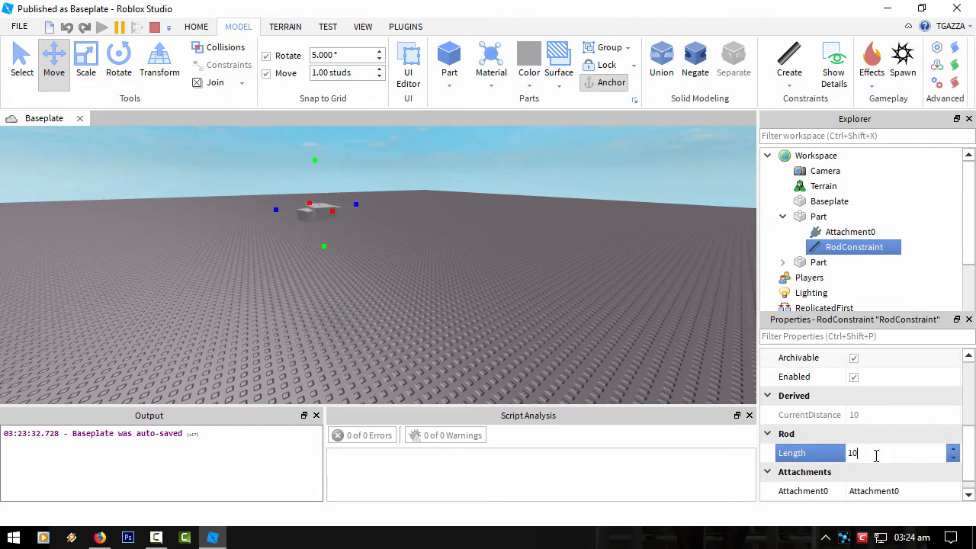
type("10")
key("Return")
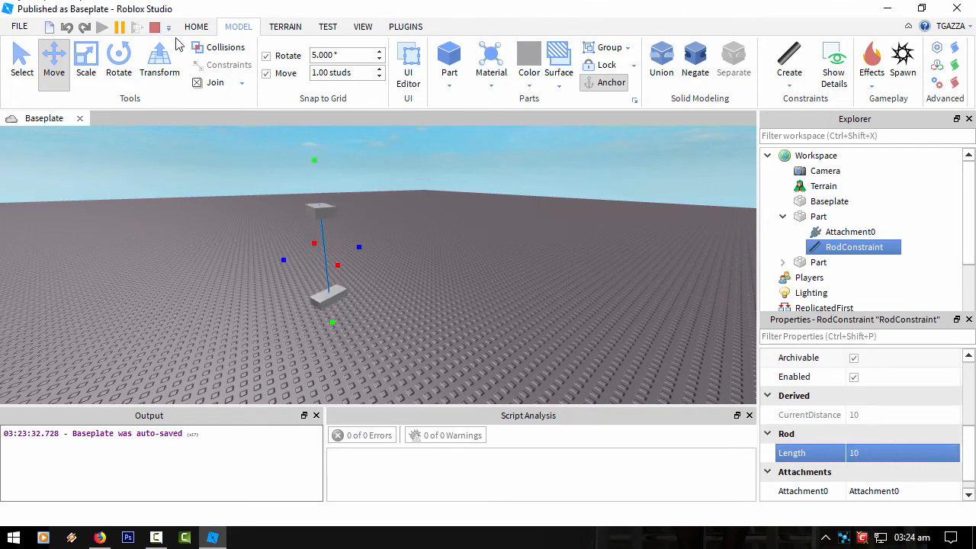
- Stop the simulation and delete the Rod constraint together with both of its attachments
key("shift+F5")
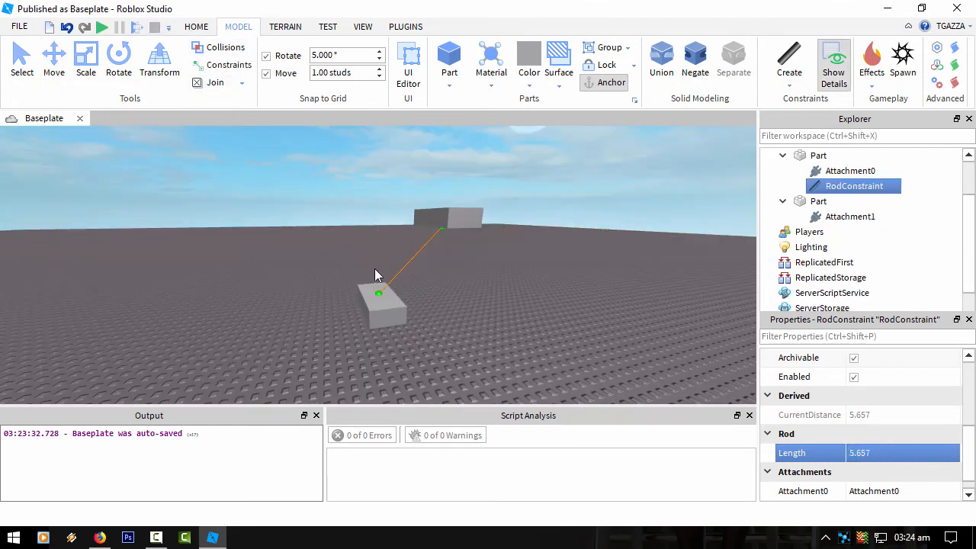
left_click(849, 171)
key("Delete")
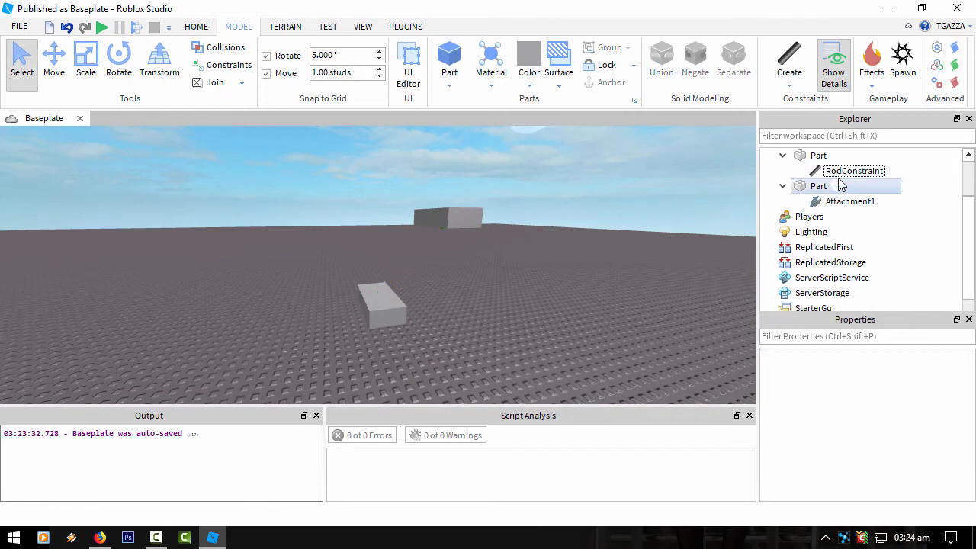
left_click(849, 171)
key("Delete")
left_click(847, 186)
key("Delete")
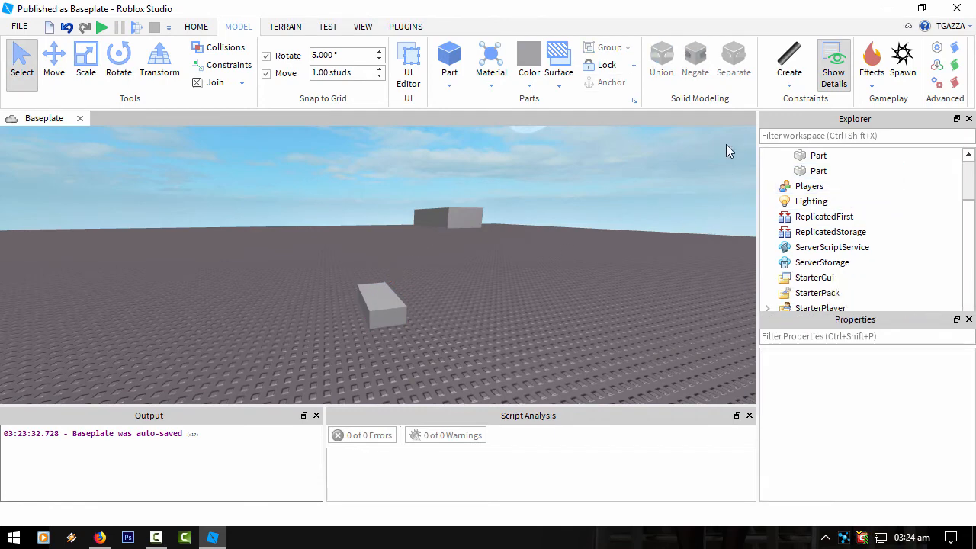
- Add a Spring constraint from the lower part's top face to the upper part's underside
left_click(789, 65)
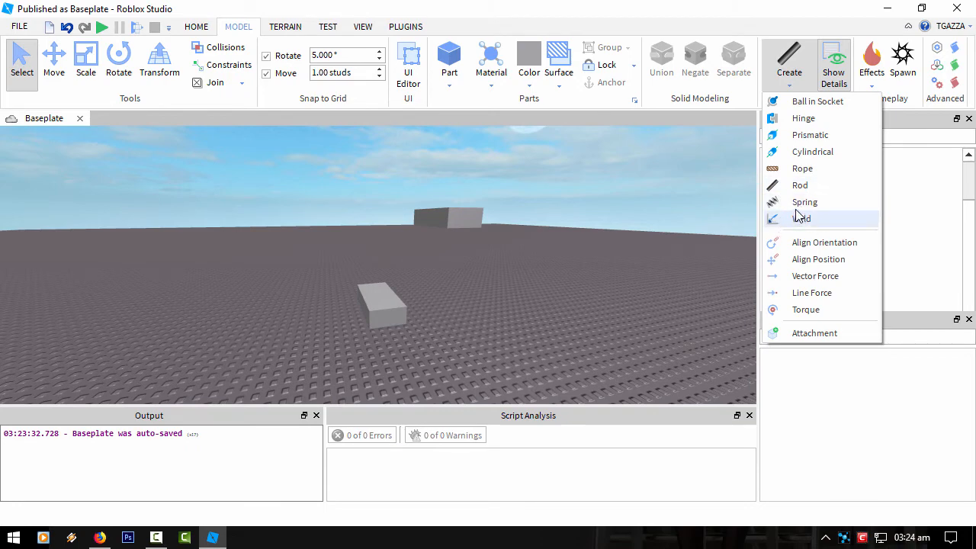
left_click(799, 204)
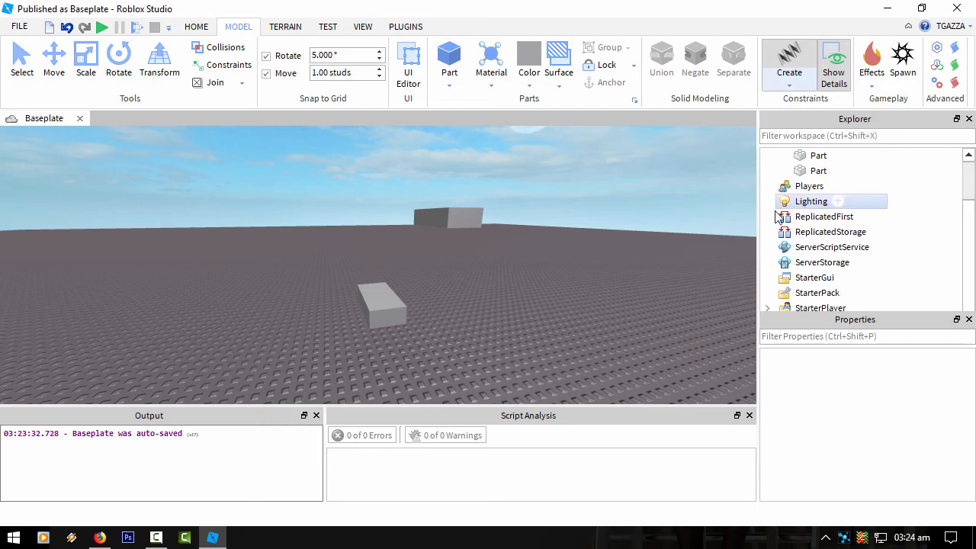
right_click_drag(389, 290, 386, 277)
left_click(390, 294)
left_click(9, 210)
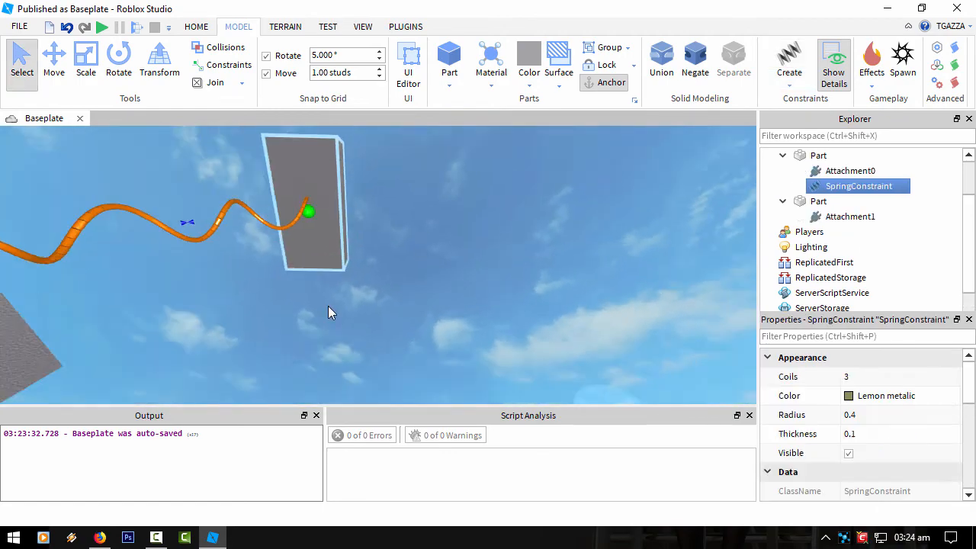
right_click_drag(328, 306, 328, 304)
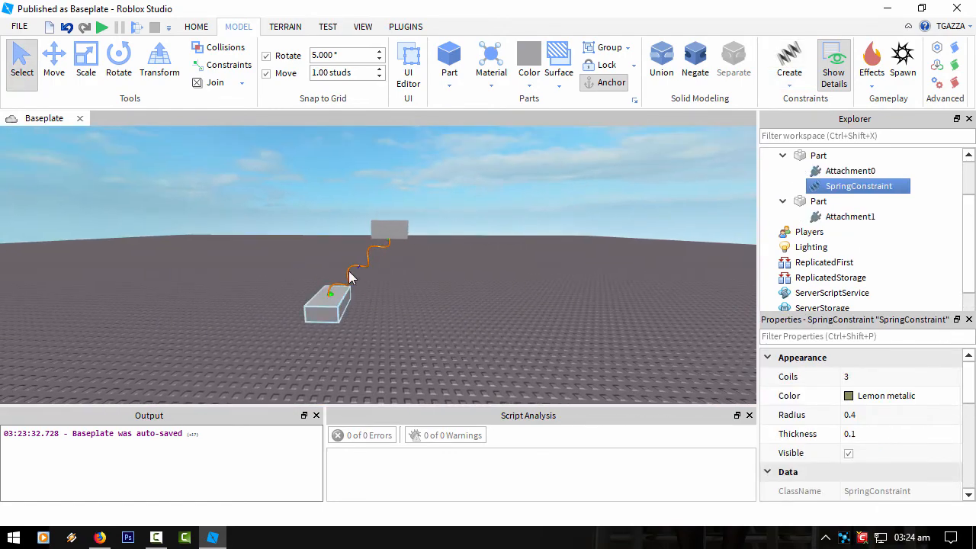
- Move the upper part horizontally along its Z axis until it sits directly above the lower part
left_click(381, 220)
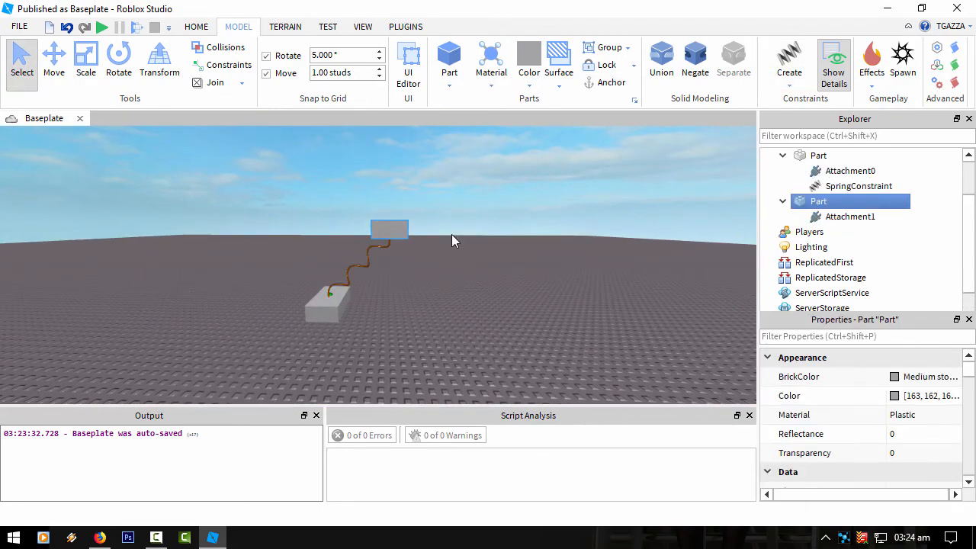
left_click(53, 61)
left_click_drag(440, 226, 376, 219)
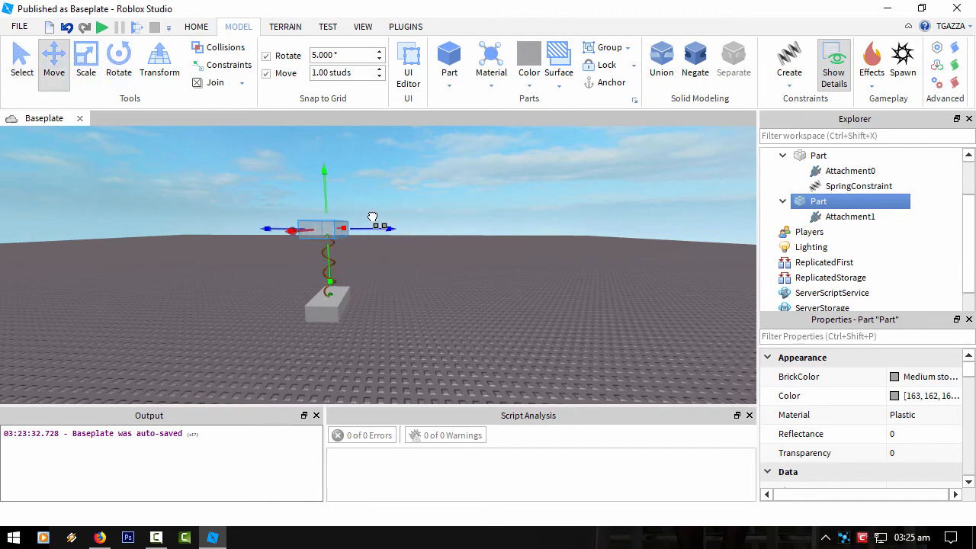
left_click(338, 201)
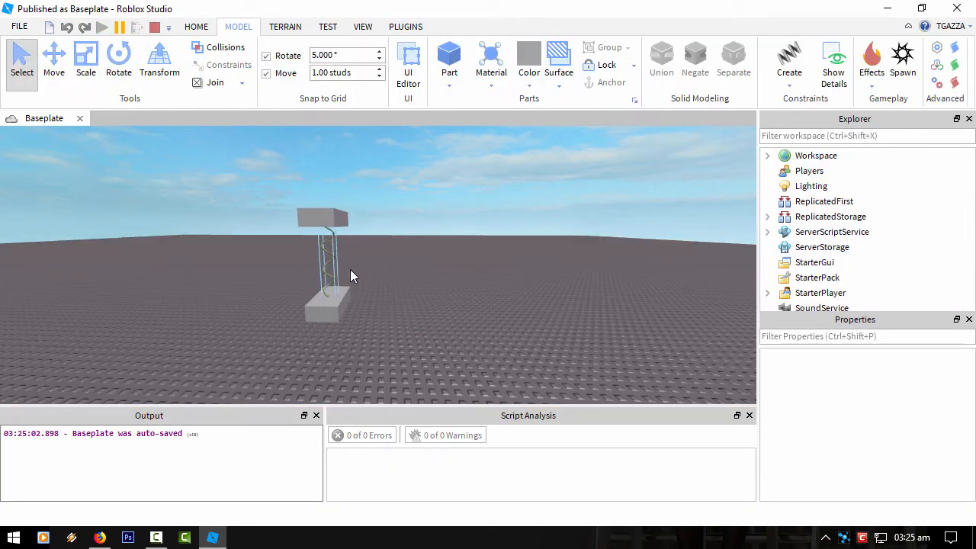
- Insert a new part on the baseplate beside the spring assembly and widen it along its Z axis
right_click_drag(350, 270, 373, 298)
right_click(373, 298)
left_click(419, 284)
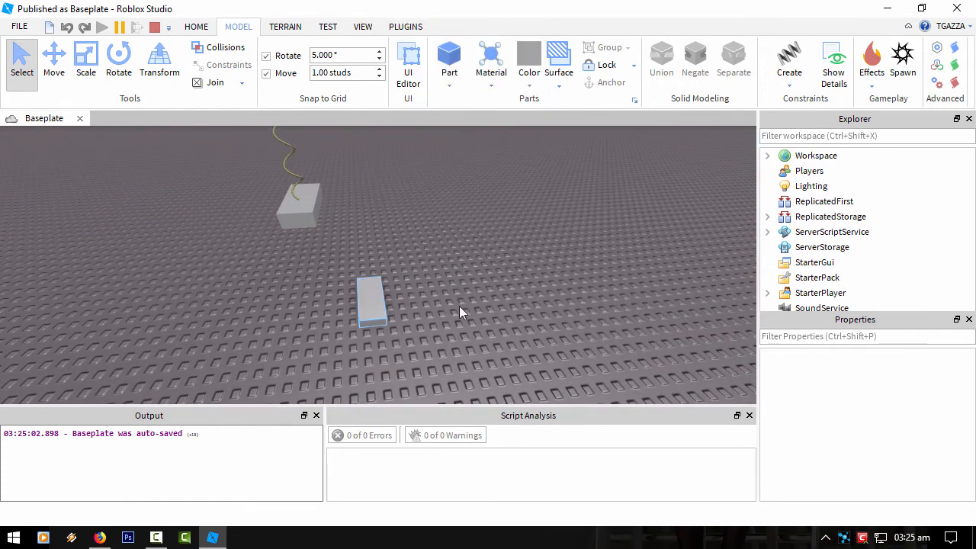
left_click(86, 59)
left_click_drag(404, 296, 460, 327)
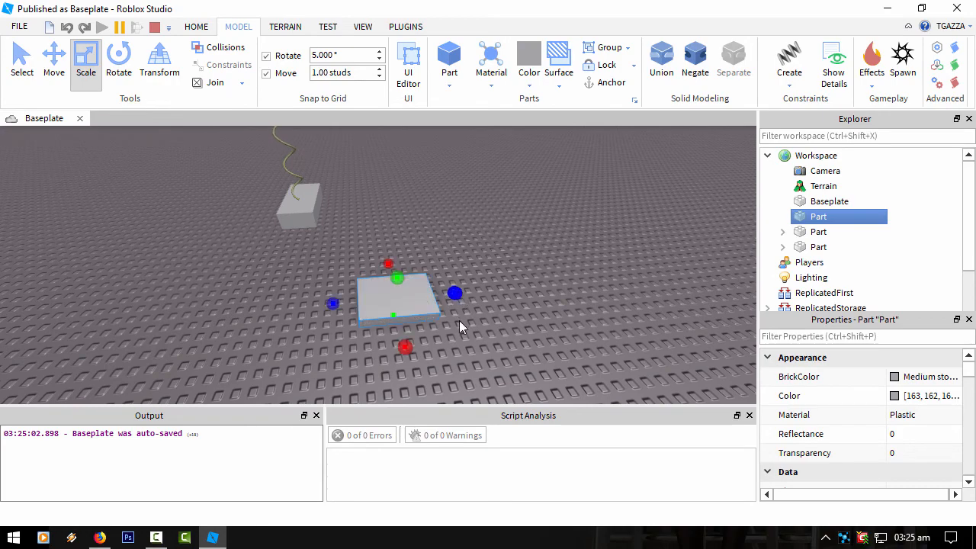
left_click(404, 324)
scroll(405, 324, "down", 3)
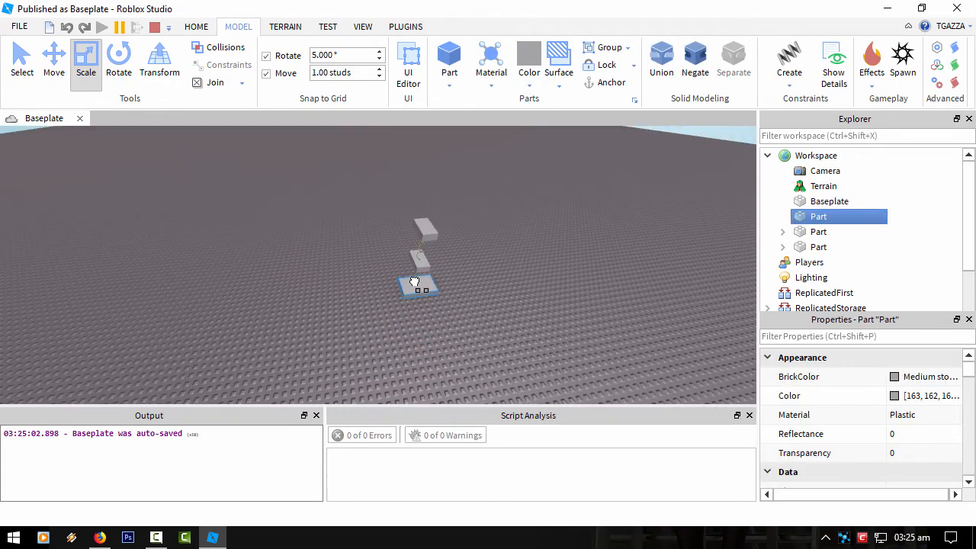
- Try to raise the widened part above the spring-connected parts, undoing the last move
left_click(54, 60)
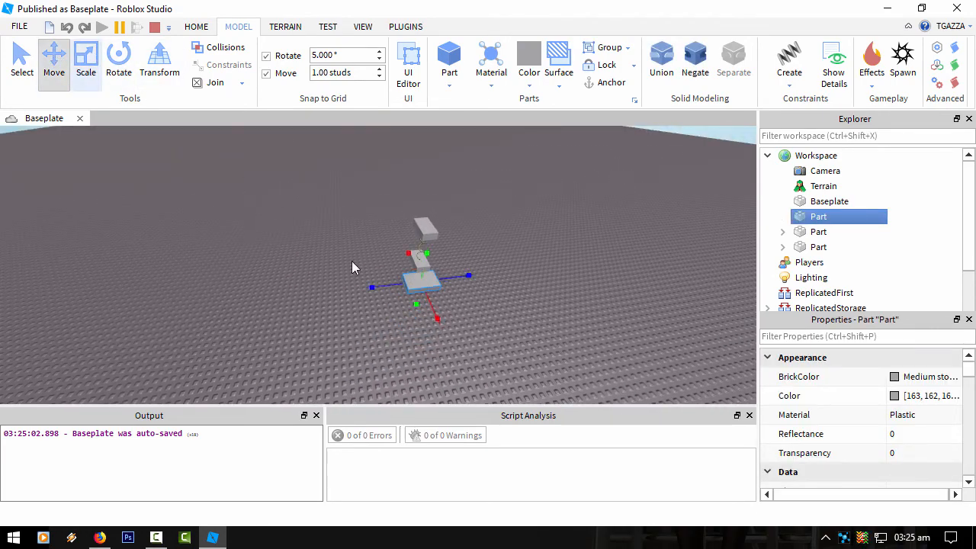
left_click_drag(425, 260, 429, 188)
key("ctrl+z")
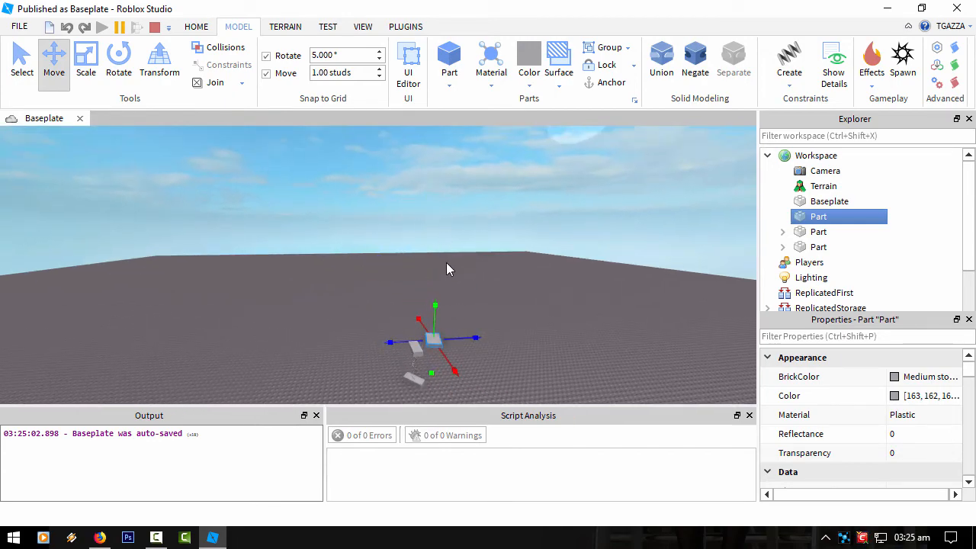
key("f")
key("w")
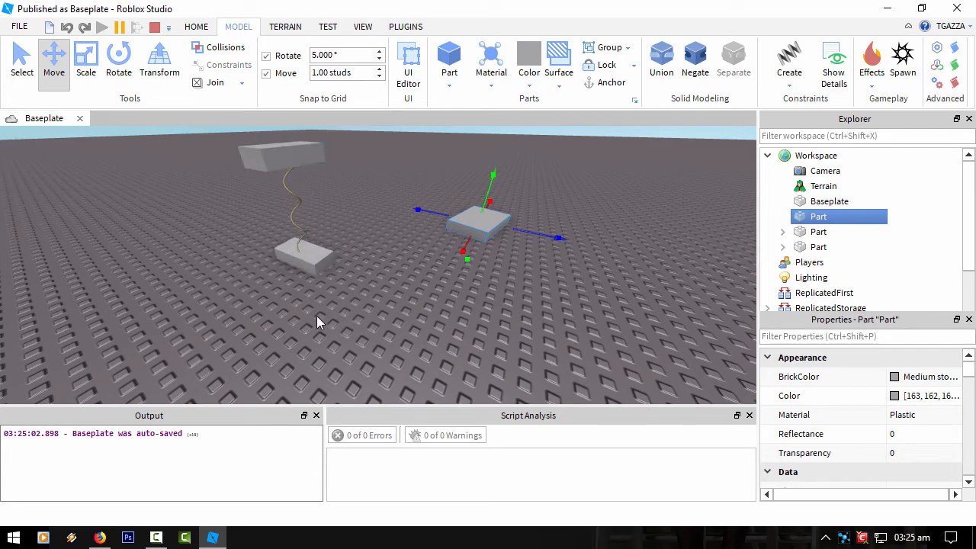
right_click_drag(364, 330, 363, 329)
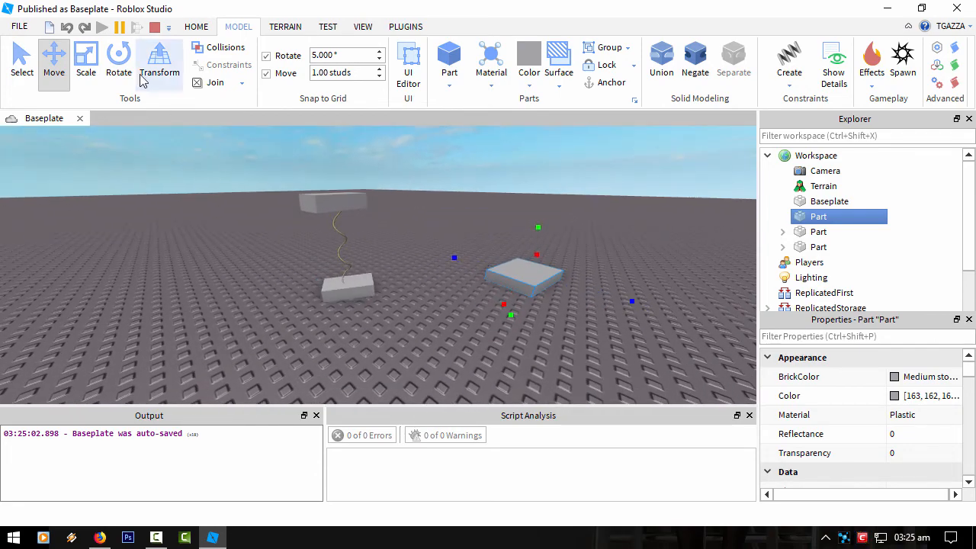
- Stop the simulation and insert the In-line spring model from My Models in the Toolbox
left_click(155, 28)
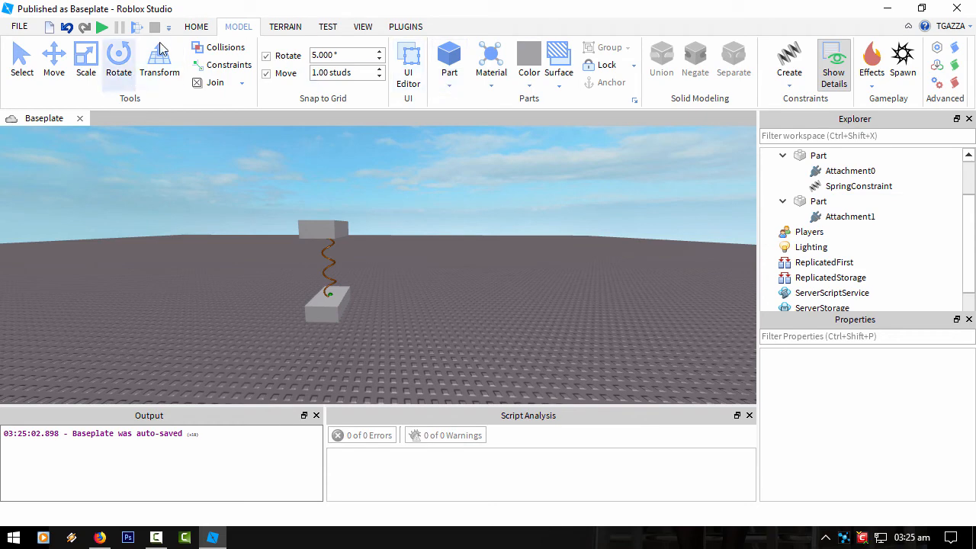
left_click(209, 28)
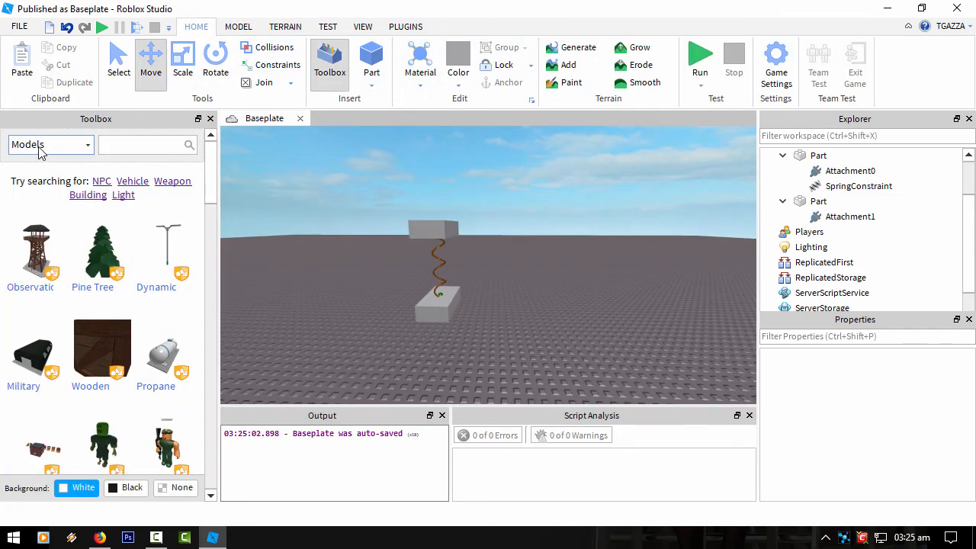
left_click(47, 144)
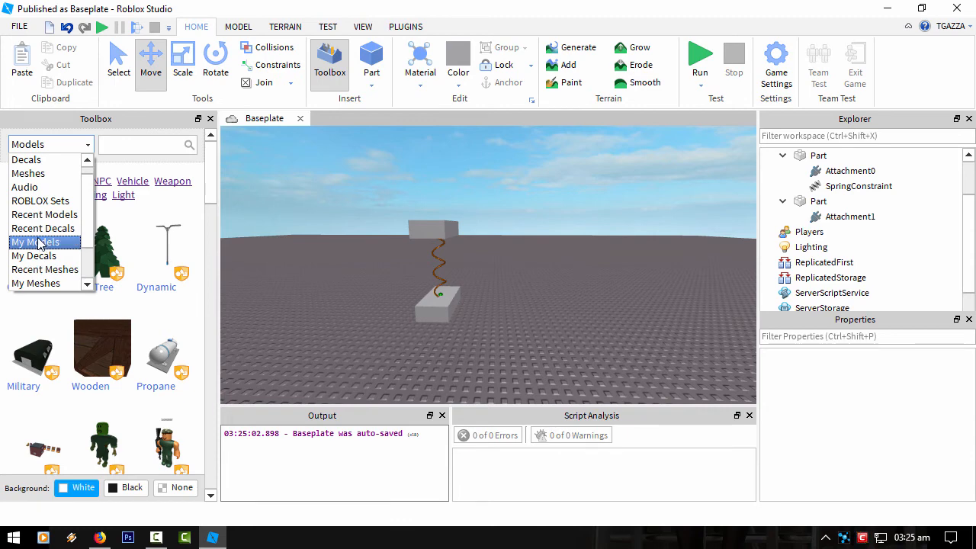
left_click(39, 242)
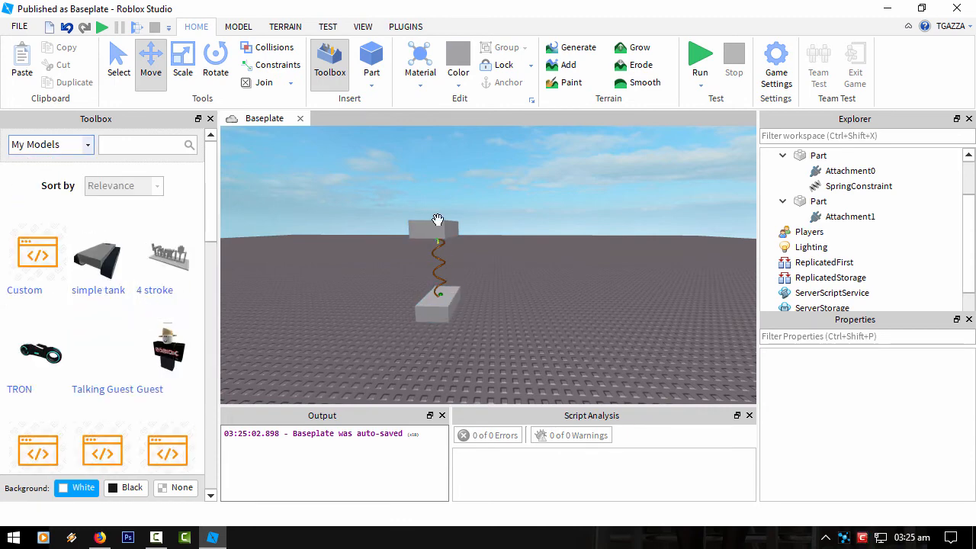
scroll(126, 337, "down", 5)
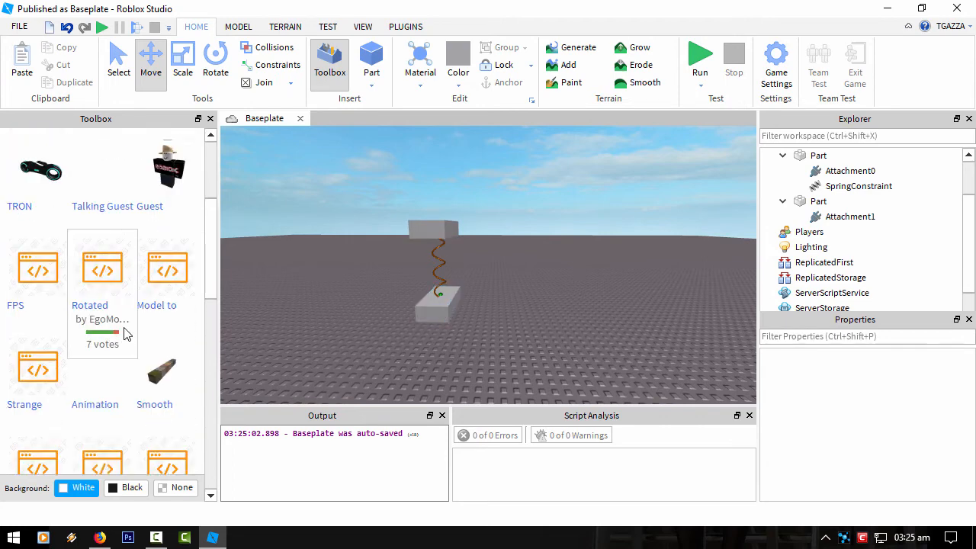
scroll(126, 336, "down", 5)
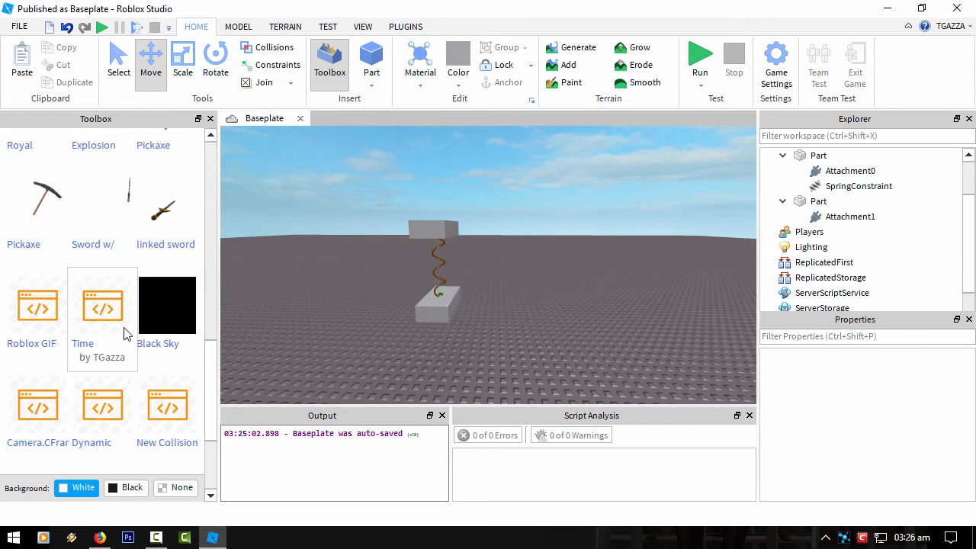
left_click(46, 361)
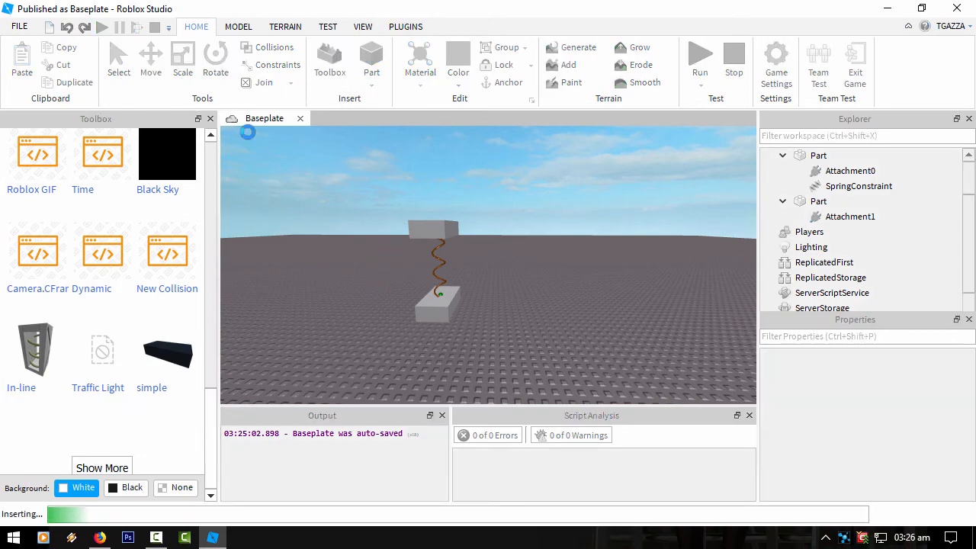
left_click(210, 119)
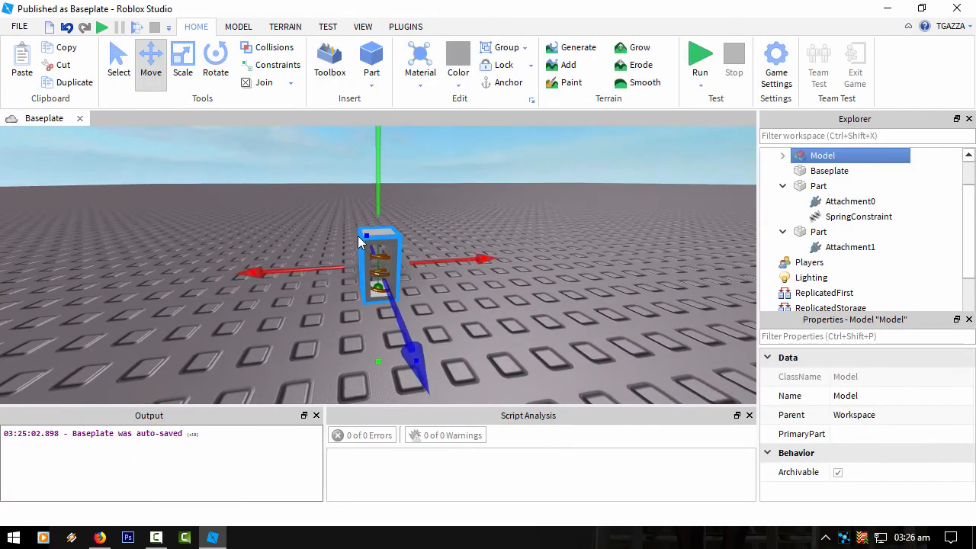
- Inspect the inserted spring model up close and expand its hierarchy to examine its attachments and constraints
scroll(380, 192, "down", 3)
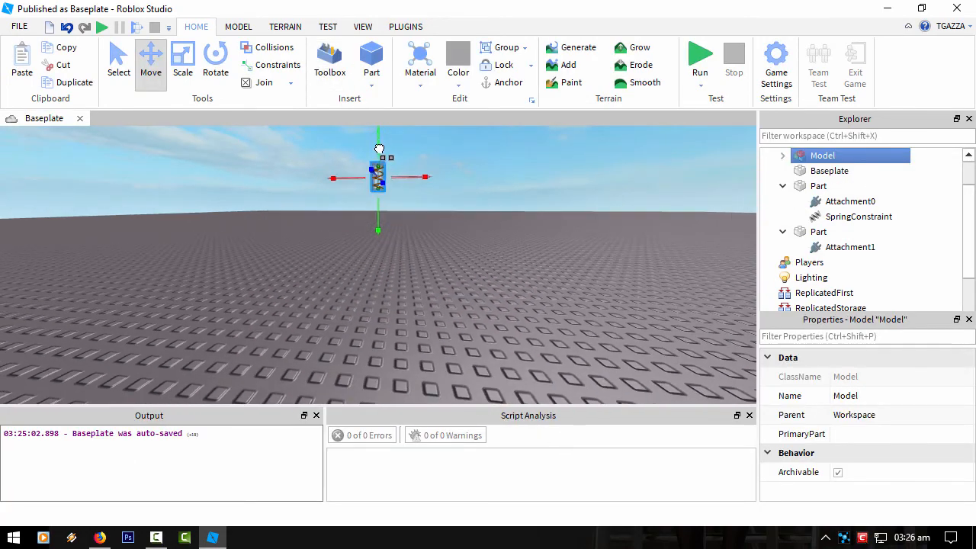
right_click_drag(399, 183, 407, 219)
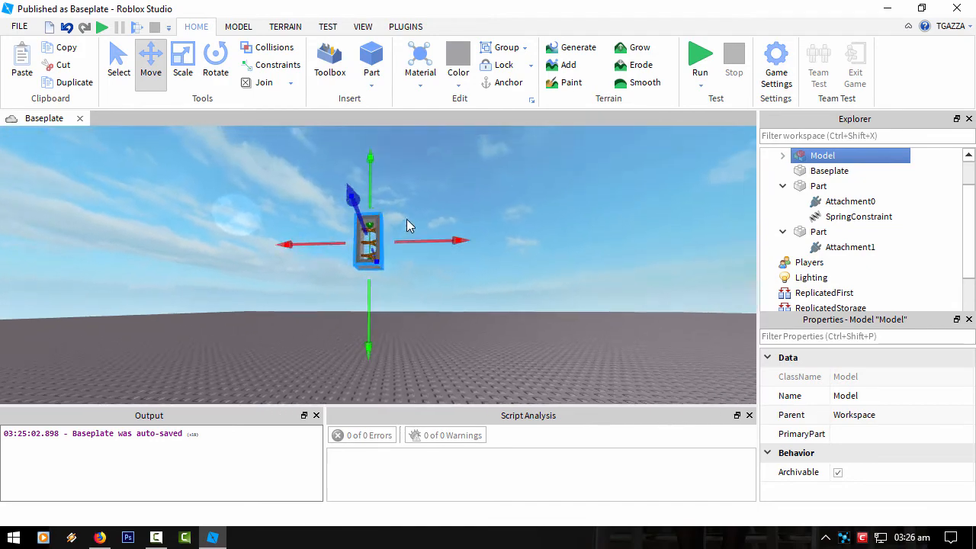
scroll(407, 219, "up", 5)
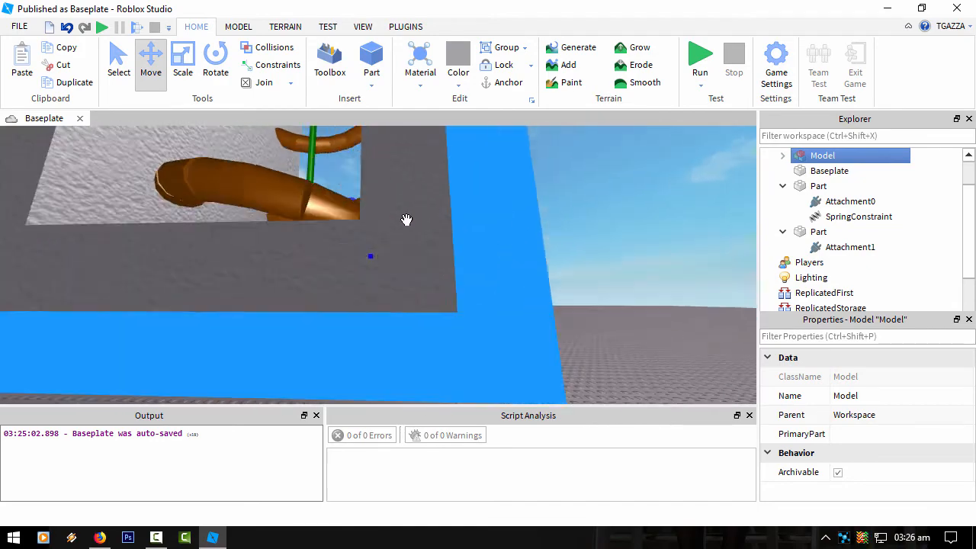
scroll(407, 220, "down", 4)
scroll(406, 221, "up", 3)
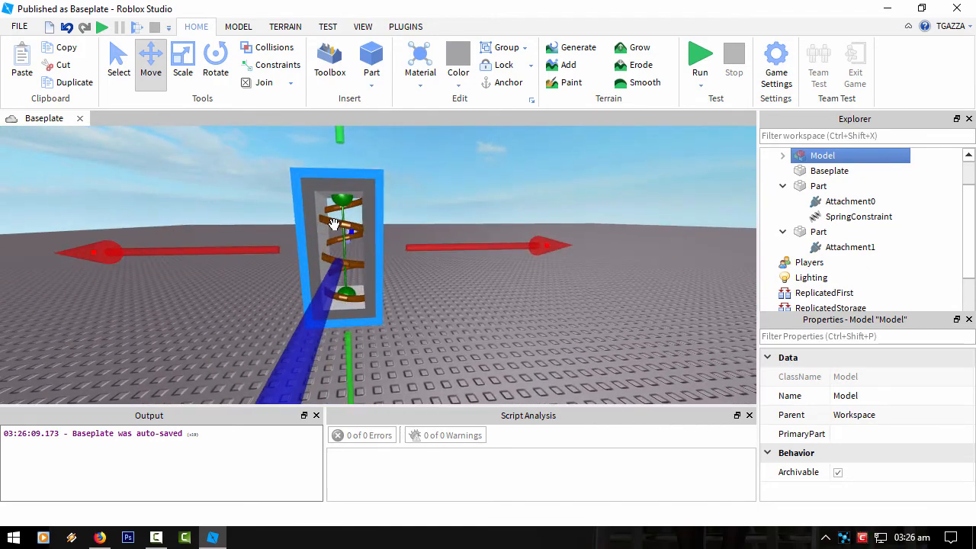
left_click(855, 218)
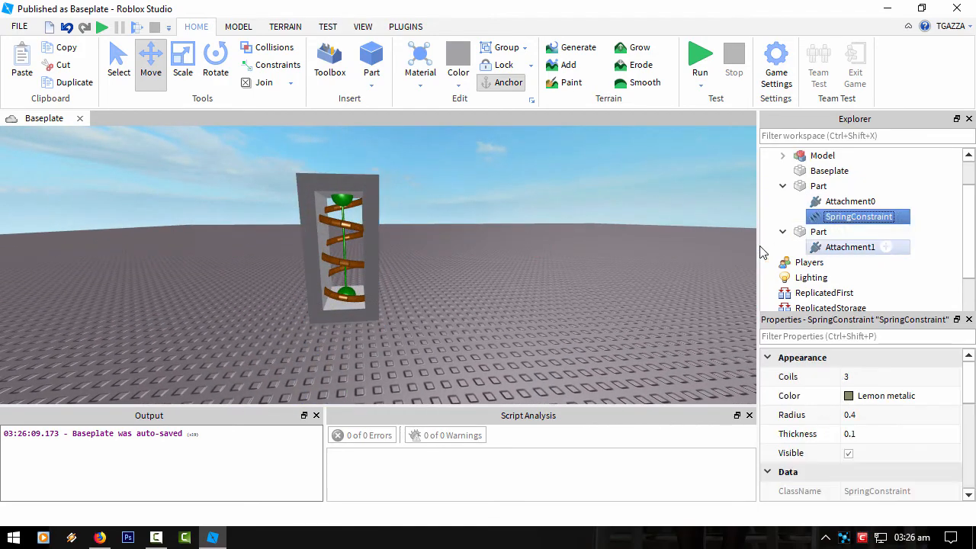
left_click_drag(854, 216, 804, 217)
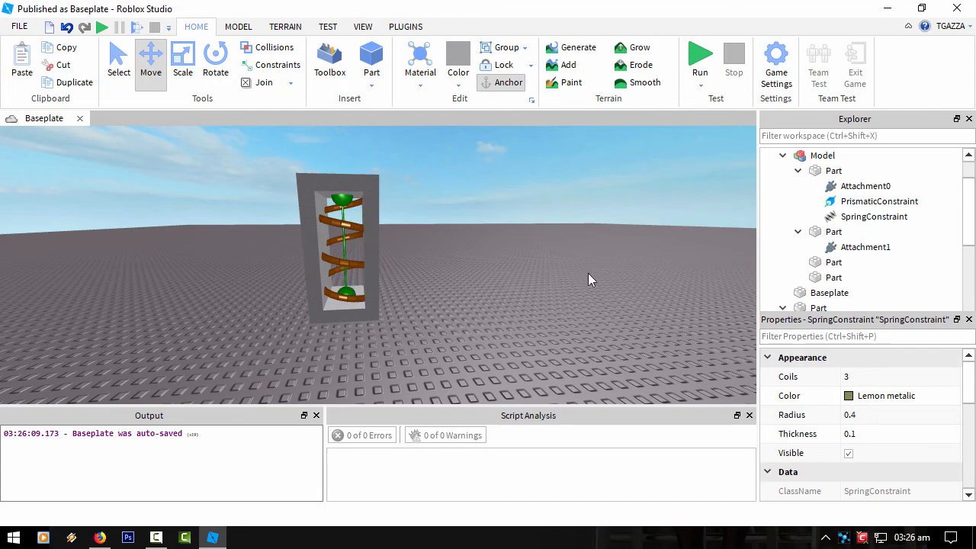
key("f")
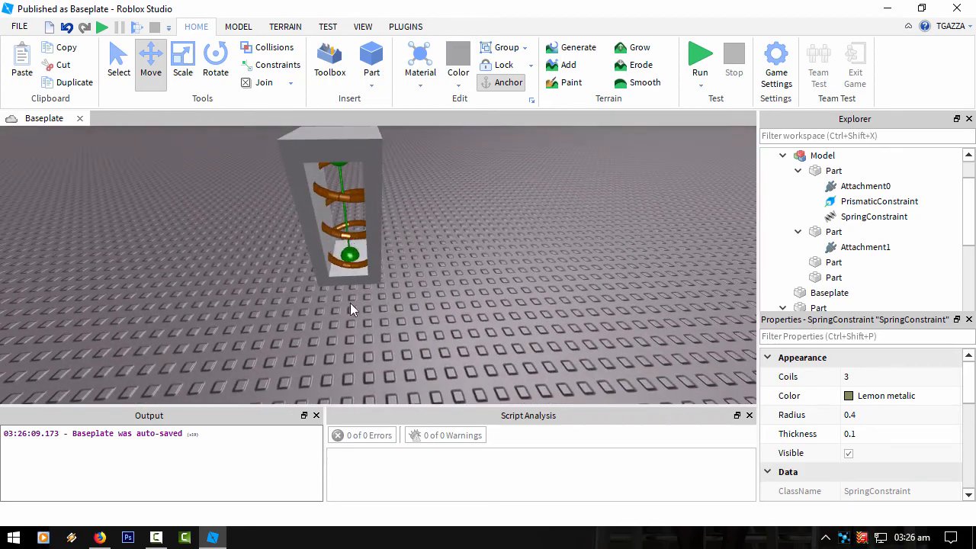
- Insert a part, place it against one side of the spring model, and scale it into a long, wide slab
right_click(423, 332)
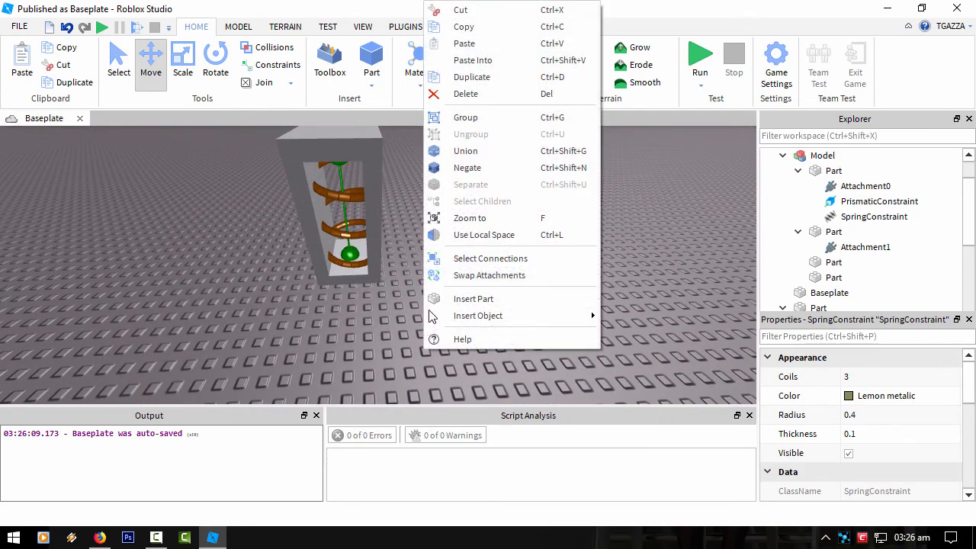
left_click(475, 297)
scroll(322, 349, "up", 5)
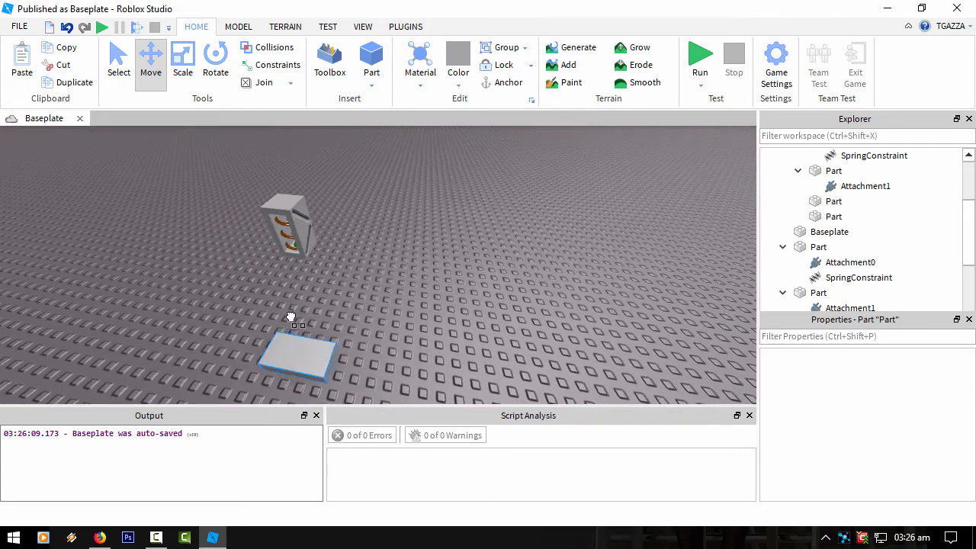
left_click_drag(350, 201, 328, 215)
left_click(182, 65)
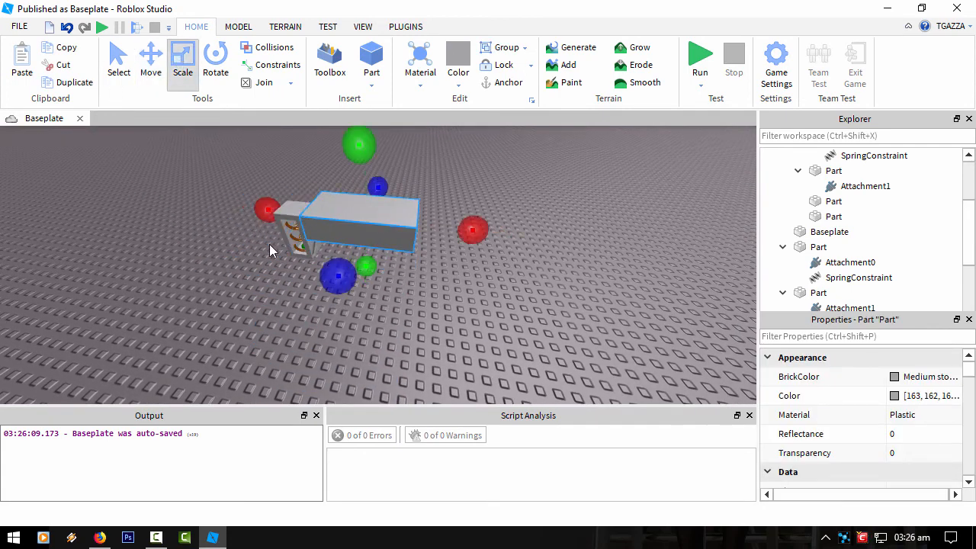
left_click_drag(330, 275, 324, 303)
left_click_drag(473, 230, 470, 347)
- Insert a second part against the opposite side of the spring model and narrow it along its Z axis
right_click_drag(303, 328, 301, 328)
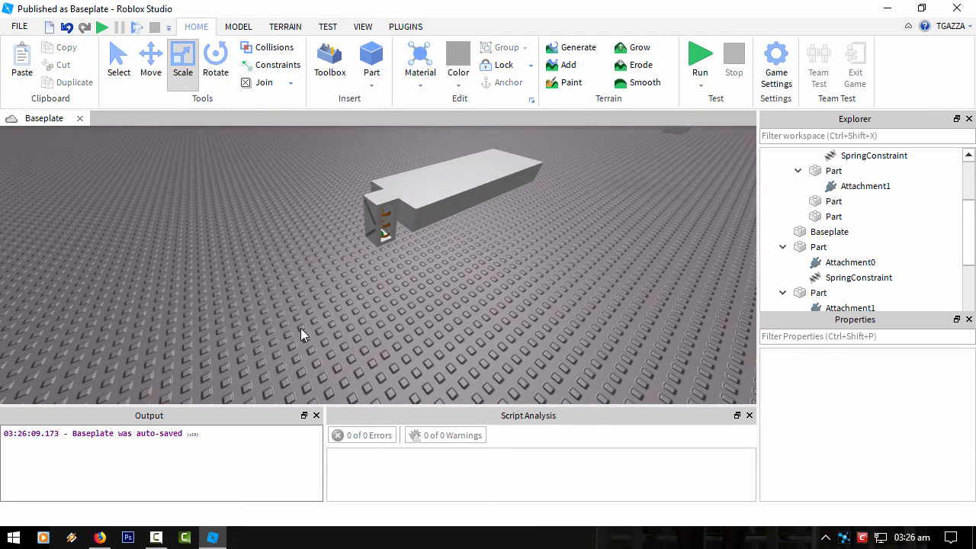
right_click(300, 328)
left_click(350, 299)
left_click_drag(305, 332, 356, 252)
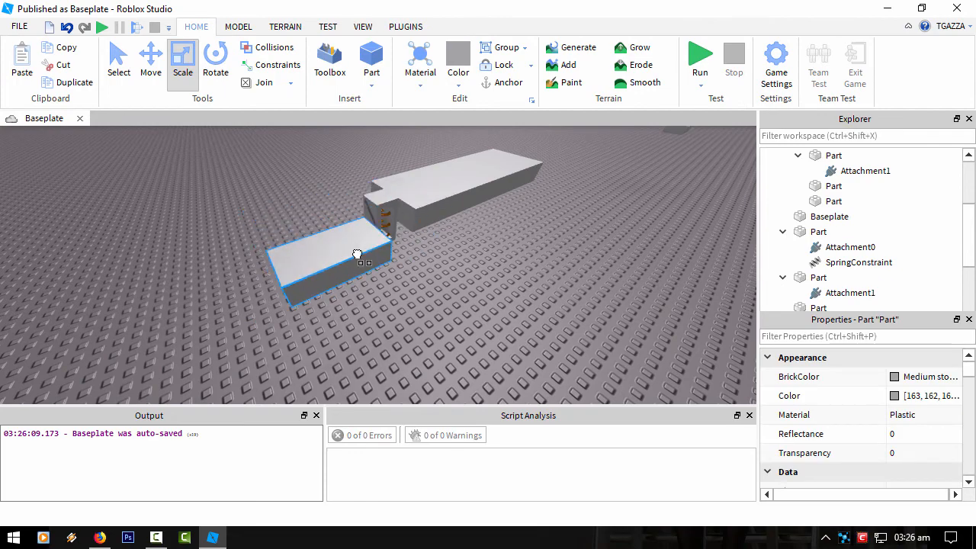
right_click_drag(356, 253, 334, 215)
mouse_move(334, 215)
left_mouse_down()
mouse_move(294, 191)
mouse_move(317, 215)
left_mouse_up()
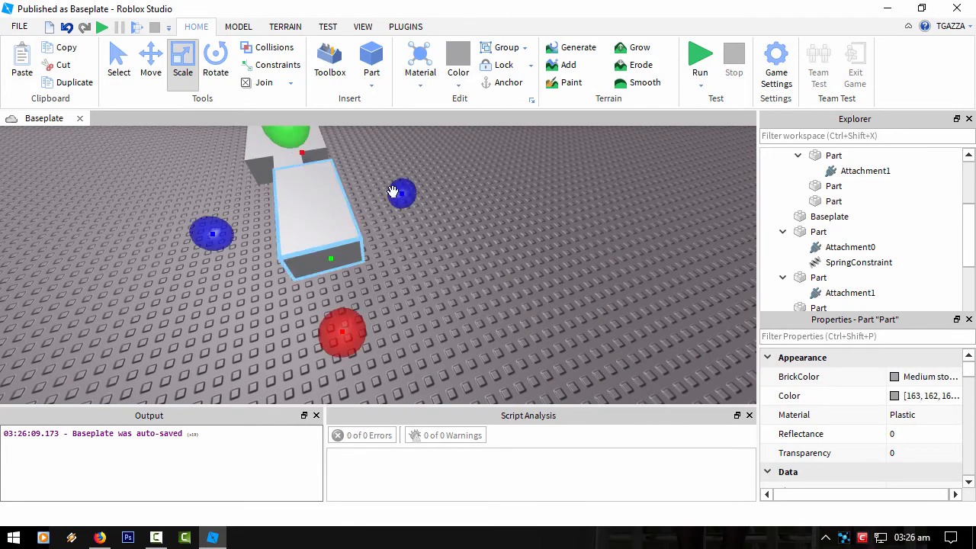
left_click_drag(402, 189, 374, 201)
right_click_drag(375, 201, 384, 263)
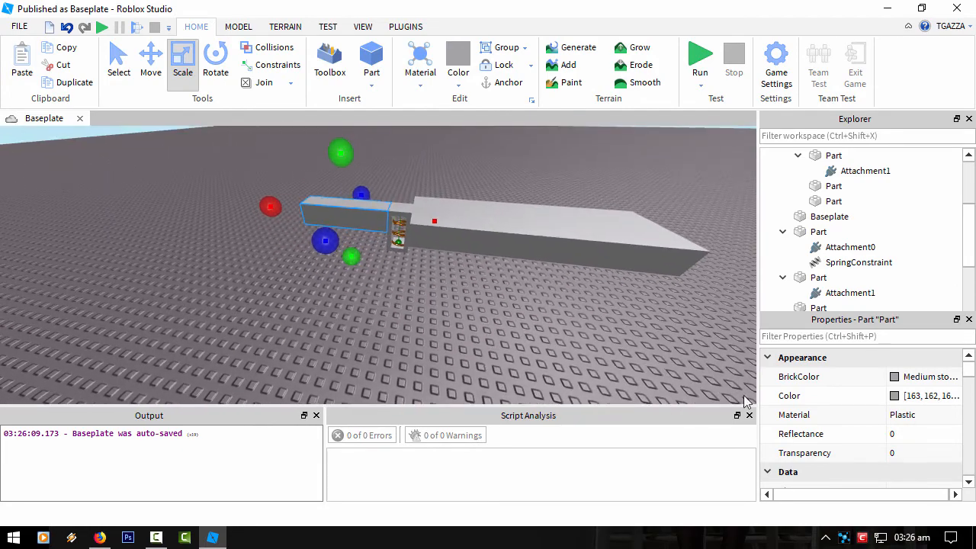
- Anchor the narrow part beside the spring model and deselect it
scroll(855, 449, "down", 3)
scroll(854, 446, "down", 5)
left_click(894, 415)
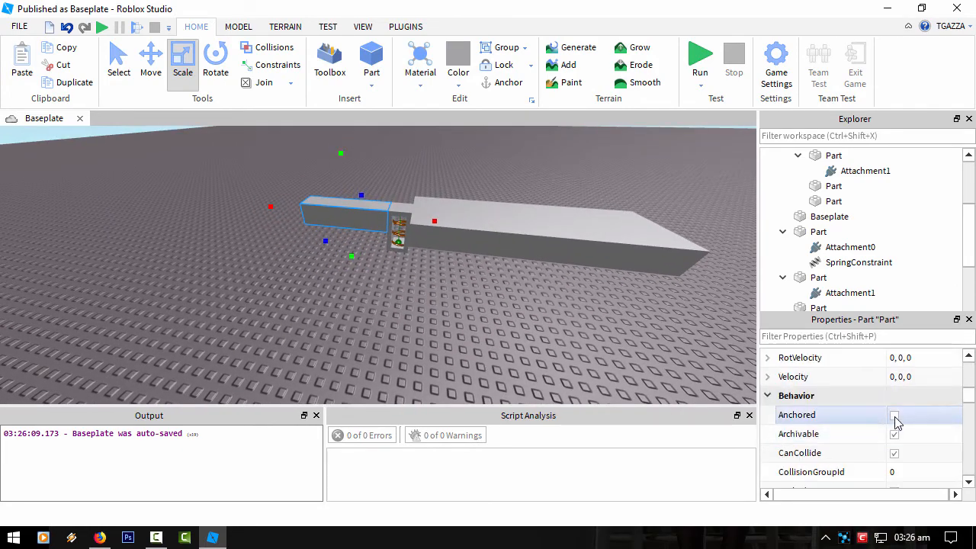
left_click(432, 313)
scroll(449, 314, "down", 10)
scroll(449, 314, "up", 8)
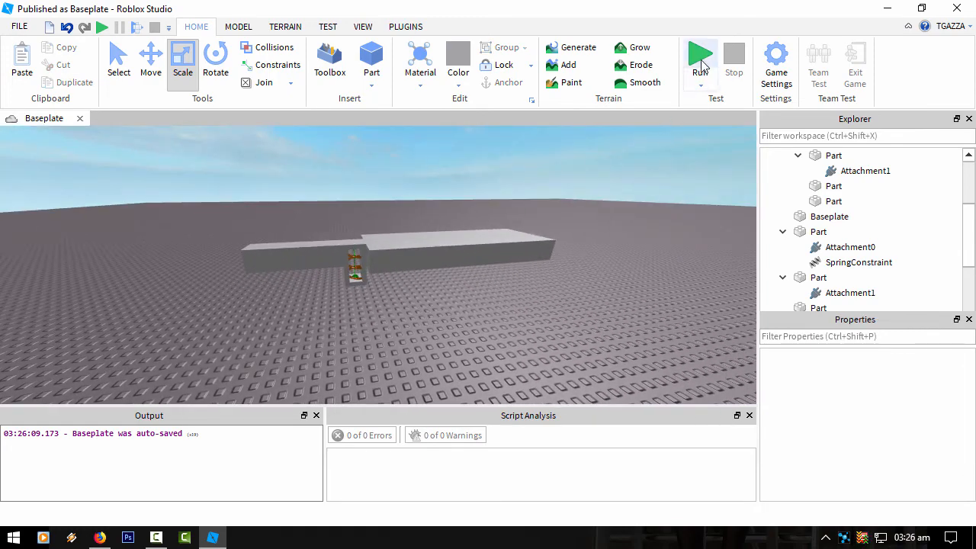
- Run the simulation to watch how the spring model carries the wide slab, and stop it
left_click(701, 61)
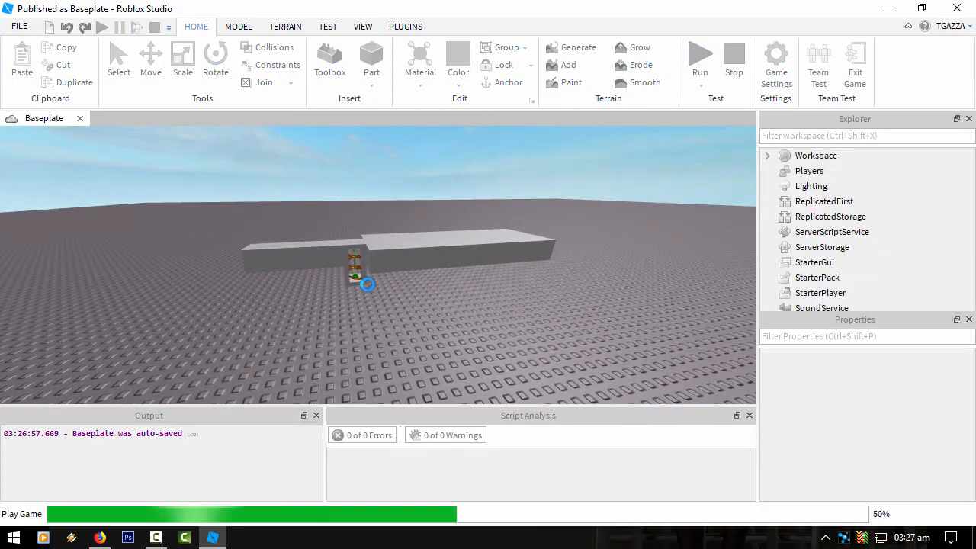
right_click_drag(392, 317, 392, 317)
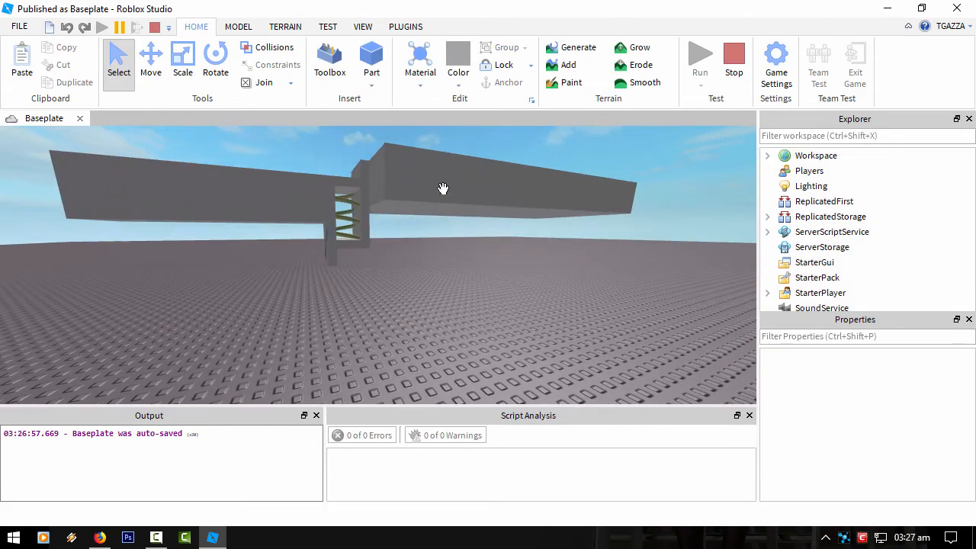
left_click(443, 189)
scroll(463, 311, "down", 5)
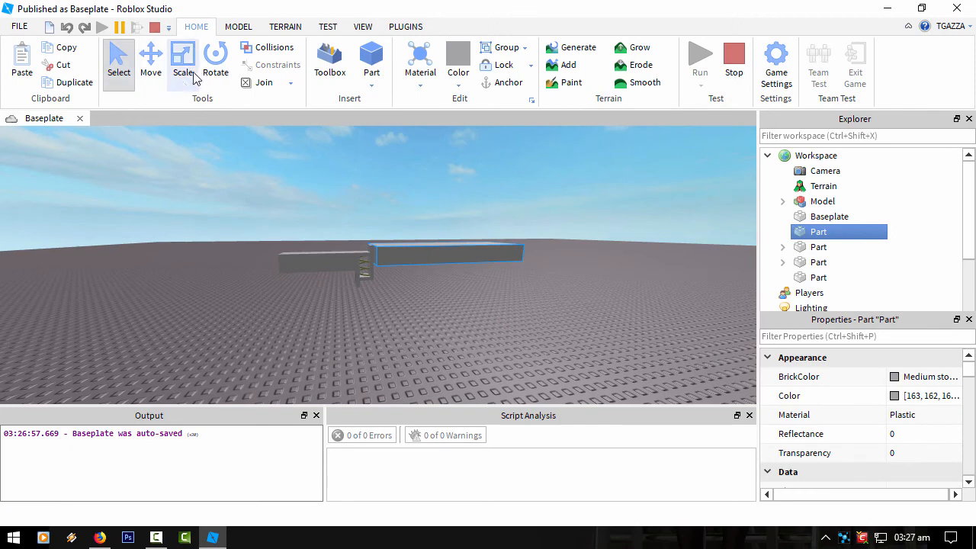
left_click(732, 69)
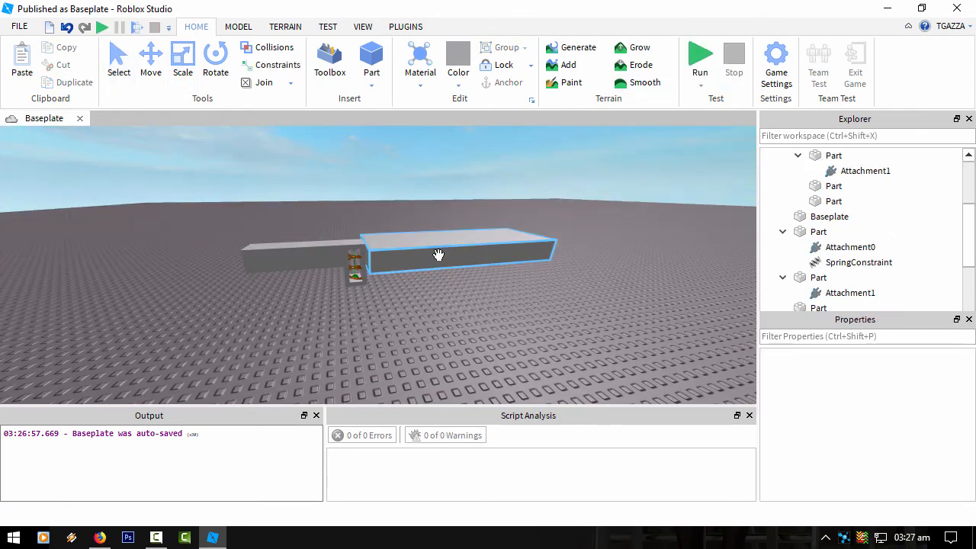
- Scale the wide slab into a much taller block, run the simulation to test the spring under it, and stop the run
left_click_drag(455, 192, 452, 159)
left_click(700, 61)
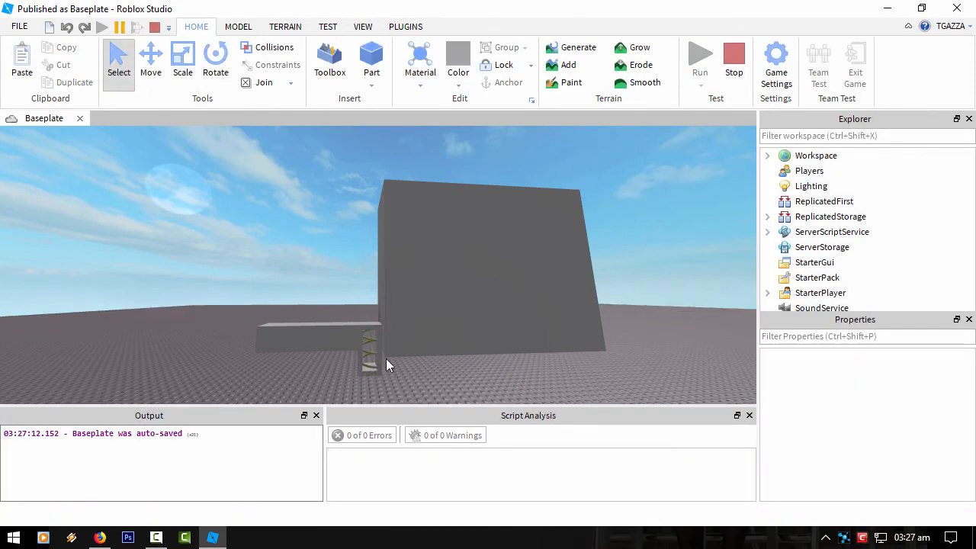
left_click(733, 66)
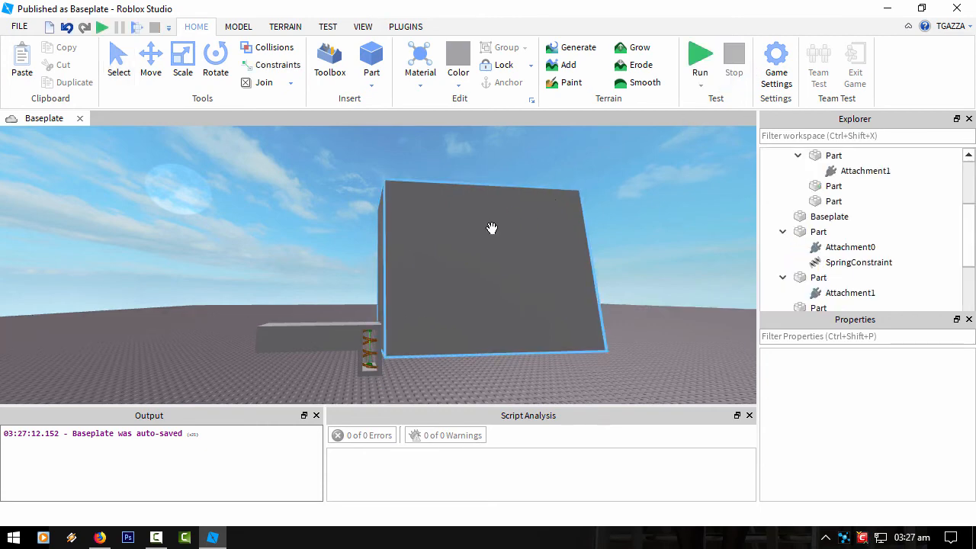
- Scale the tall block's height back down to a thin slab and deselect it
key("ctrl+3")
left_click(492, 228)
left_click_drag(465, 206, 463, 337)
right_click_drag(463, 336, 507, 292)
left_click(460, 379)
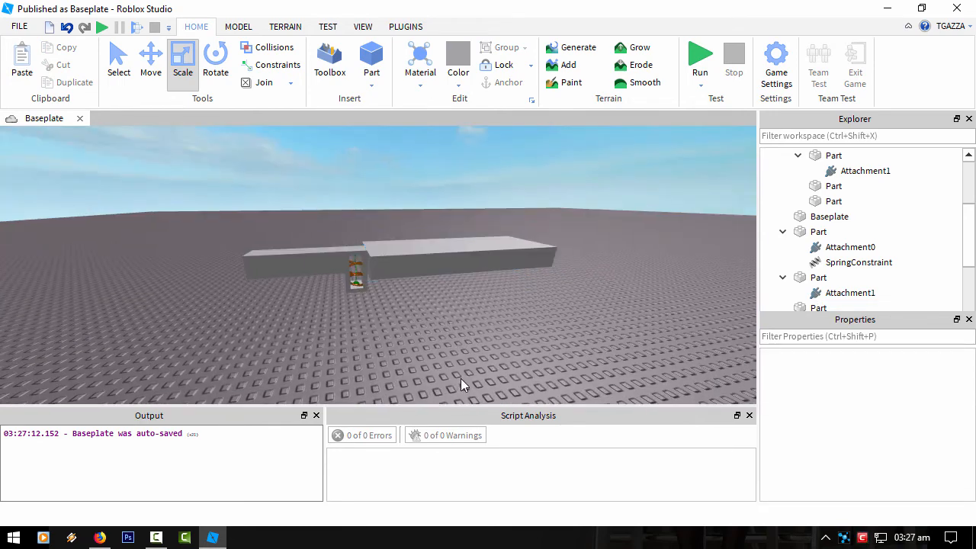
- Insert two new parts on the baseplate in front of the spring model
right_click(473, 353)
left_click(488, 301)
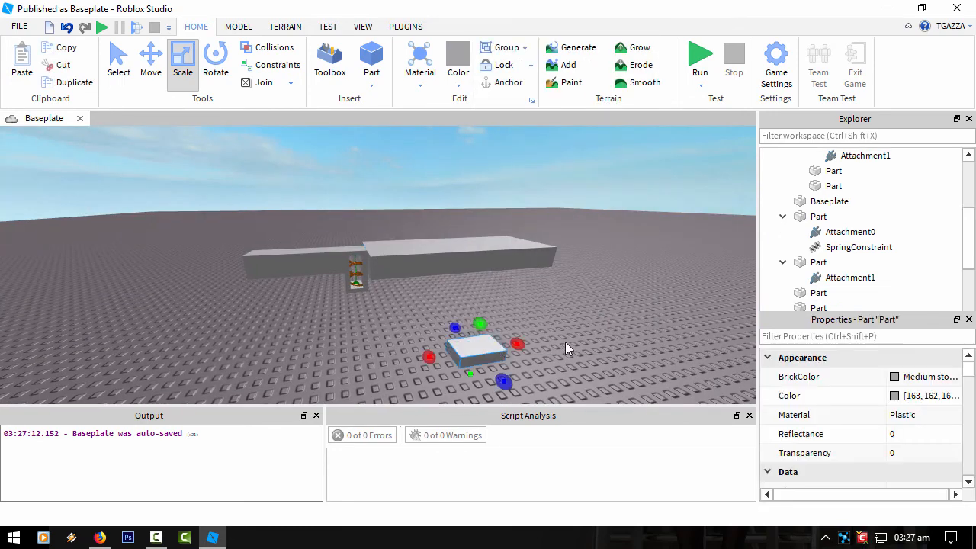
right_click(565, 345)
right_click(402, 336)
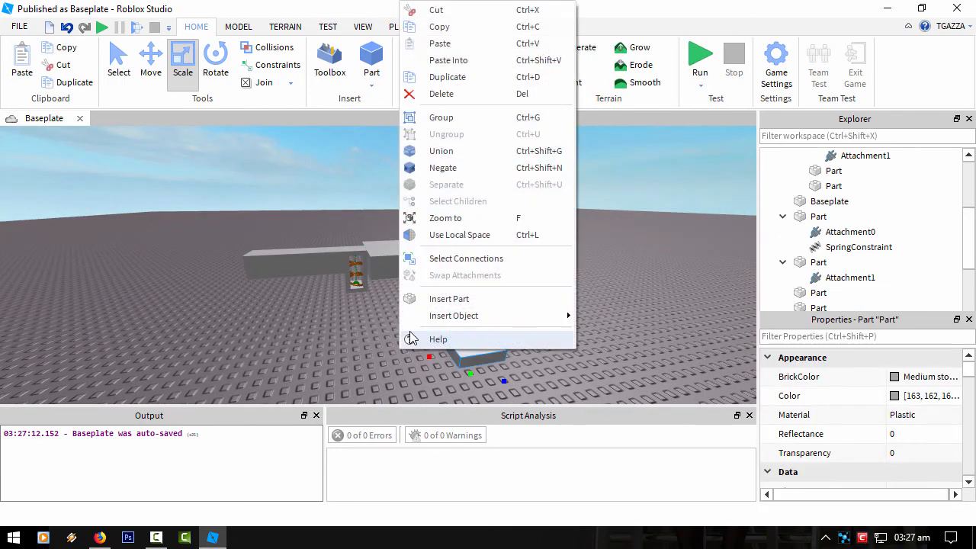
left_click(449, 299)
- Run the simulation and move the two small parts together to a position above the wide slab
left_click(701, 61)
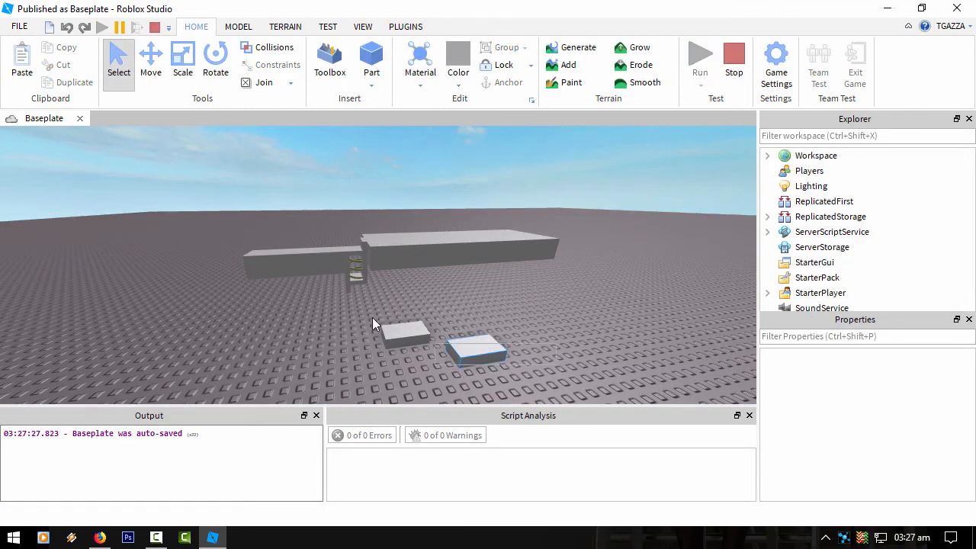
left_click(389, 330, "ctrl")
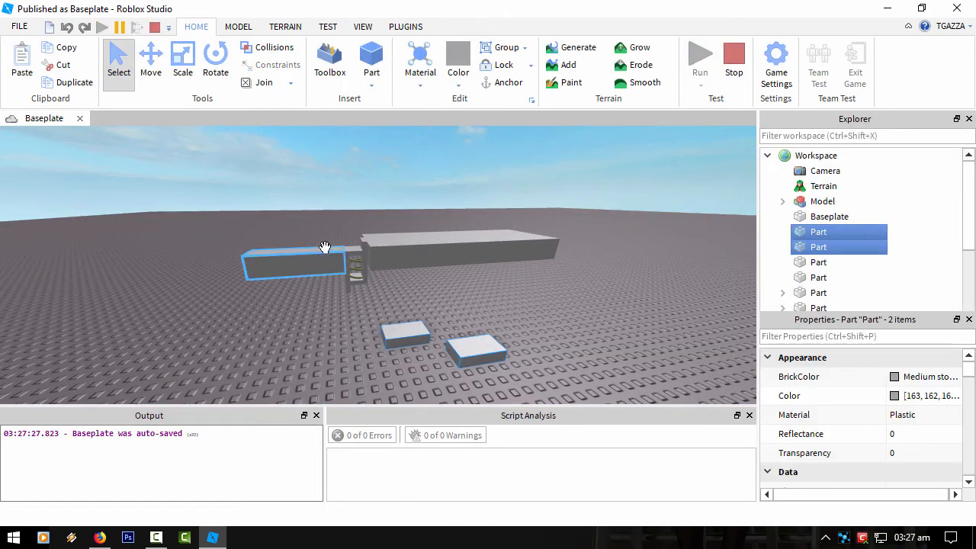
left_click(150, 61)
left_click_drag(442, 305, 440, 151)
right_click_drag(439, 145, 439, 168)
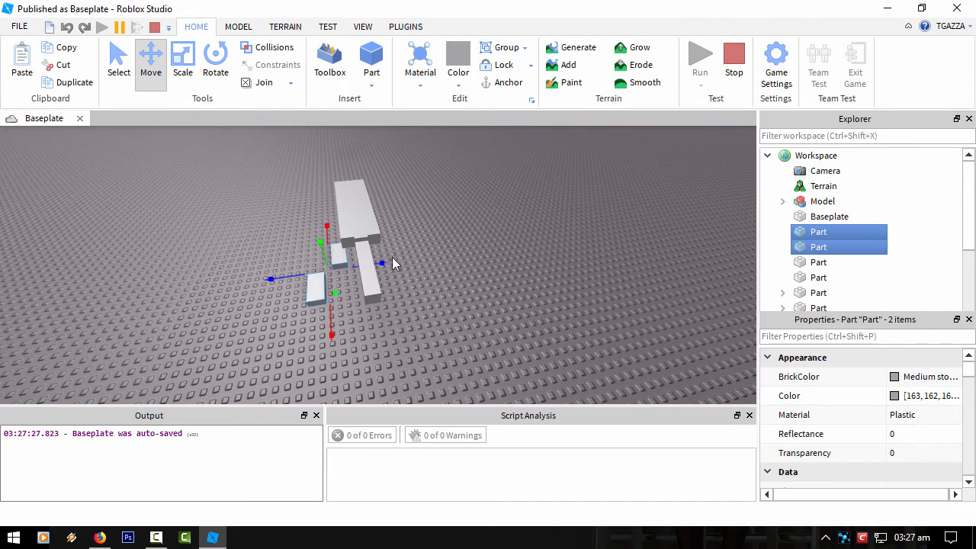
left_click_drag(393, 264, 418, 270)
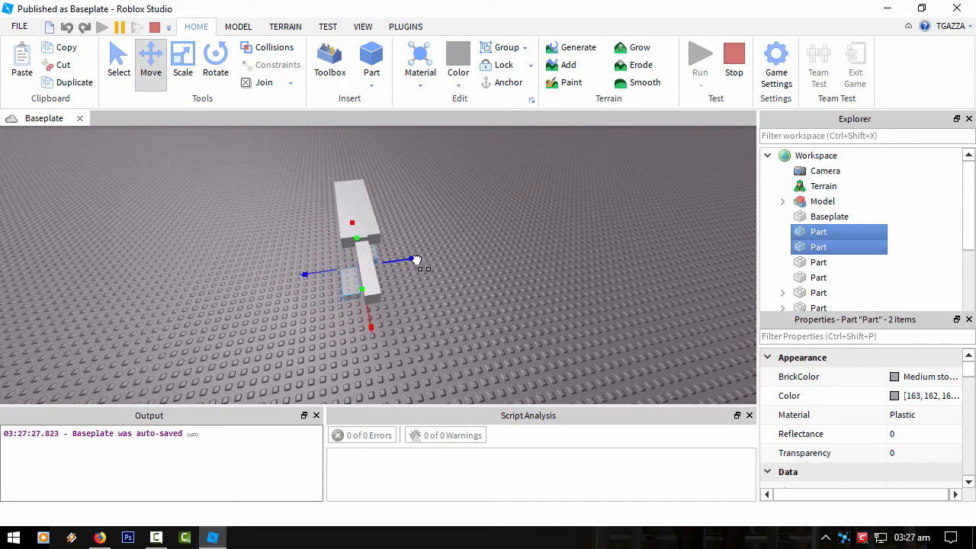
right_click_drag(417, 270, 420, 277)
left_click_drag(435, 222, 435, 162)
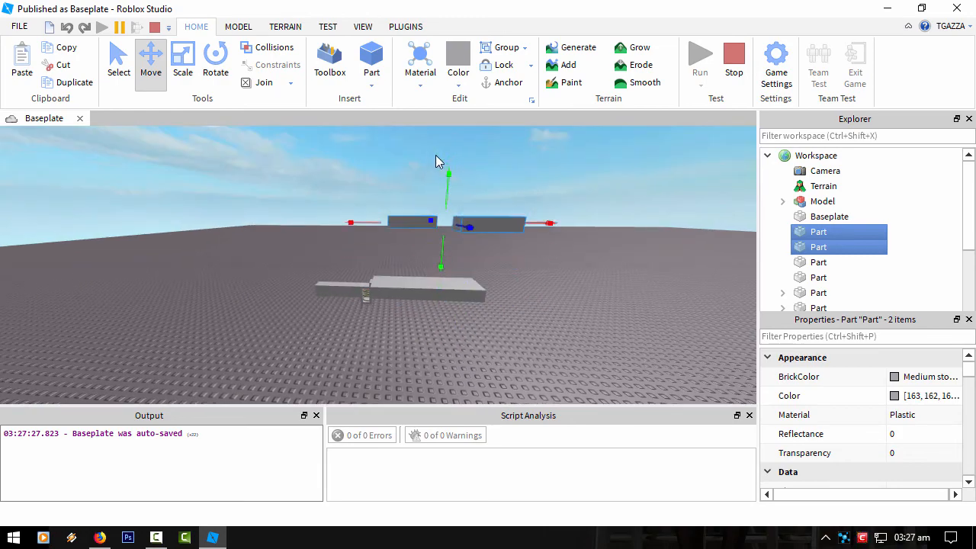
- Lift the small block resting on the slab during the simulation, delete it, and stop the run
key("ctrl+z")
key("ctrl+z")
right_click_drag(457, 259, 460, 316)
left_click(457, 323)
left_click(461, 315)
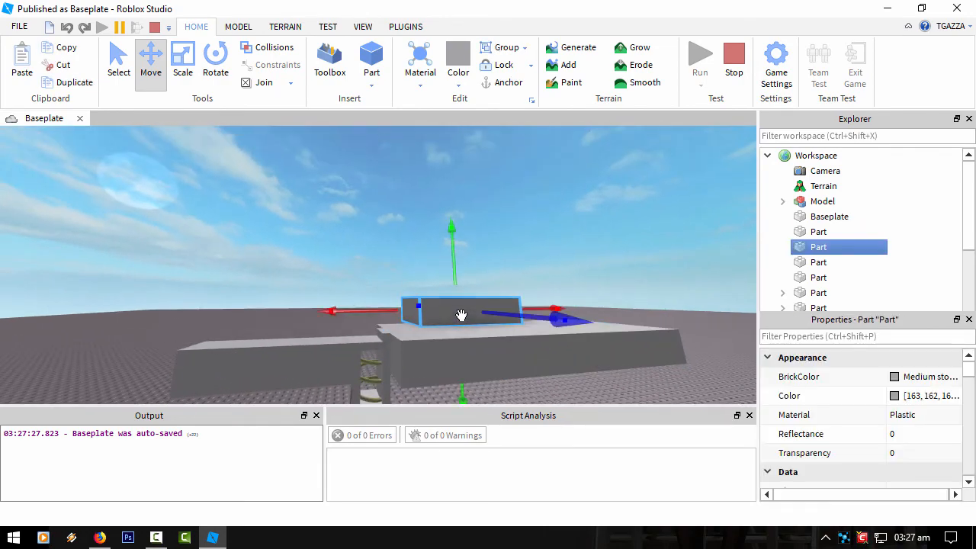
scroll(465, 300, "down", 3)
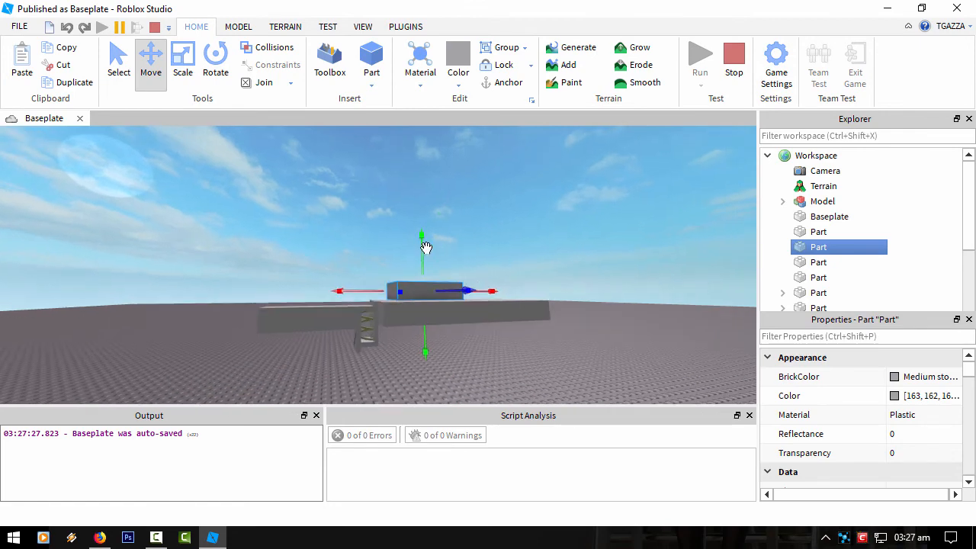
right_click_drag(425, 248, 424, 189)
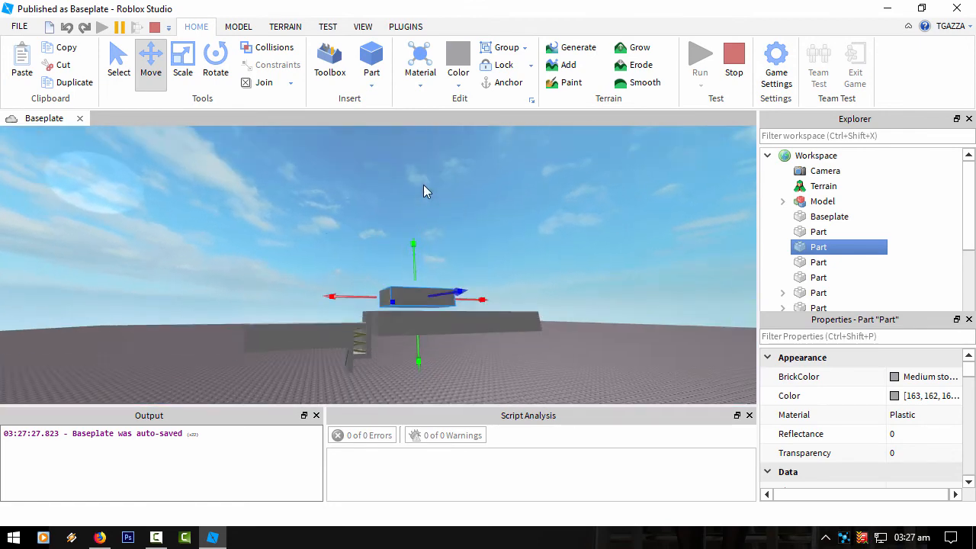
key("Delete")
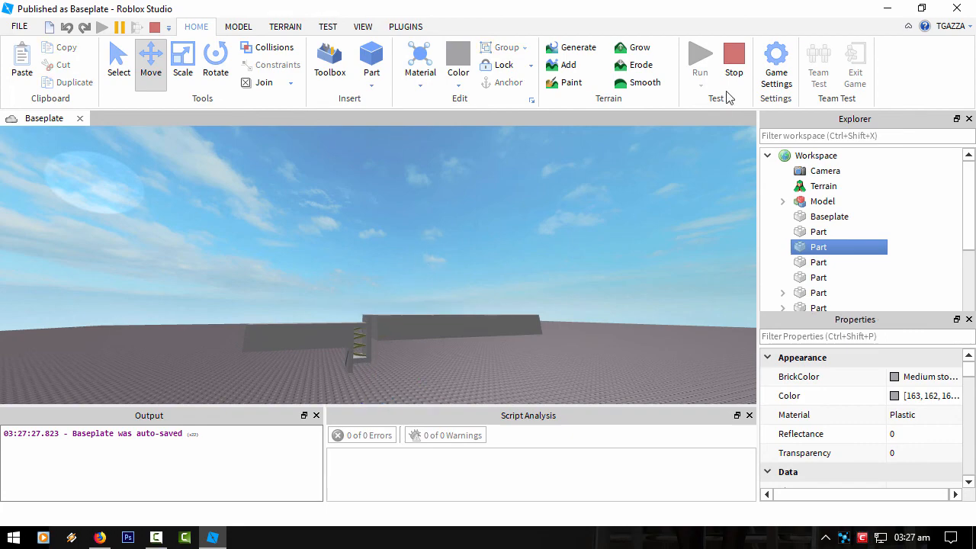
left_click(733, 61)
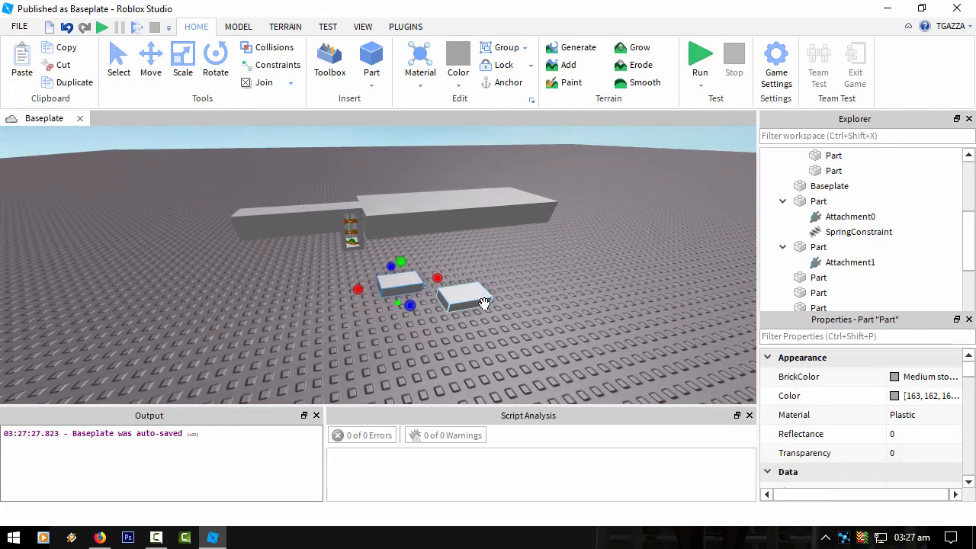
- Inspect the suspension model's attachments, spring and PrismaticConstraint, comparing them with the standalone spring's objects in the hierarchy
scroll(484, 303, "down", 5)
left_click_drag(520, 326, 377, 307)
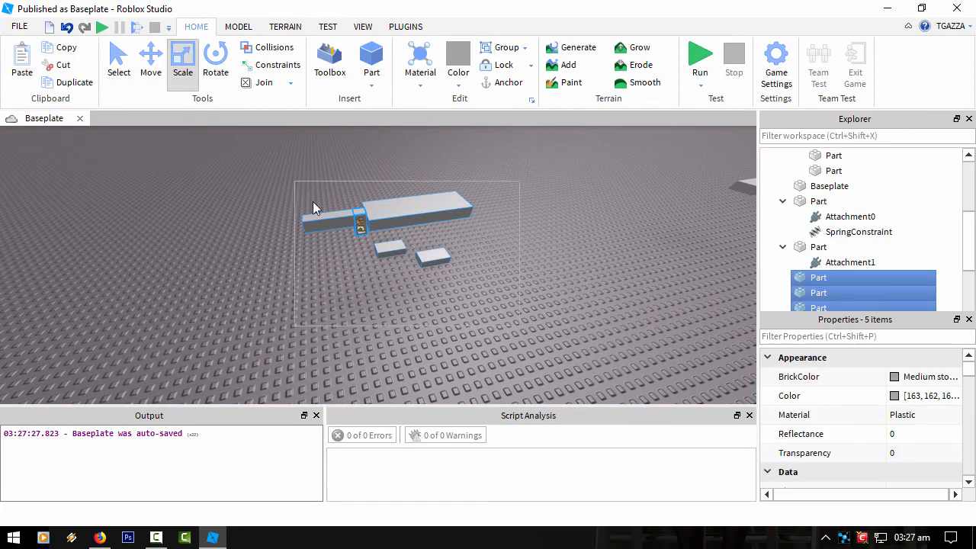
scroll(377, 309, "up", 10)
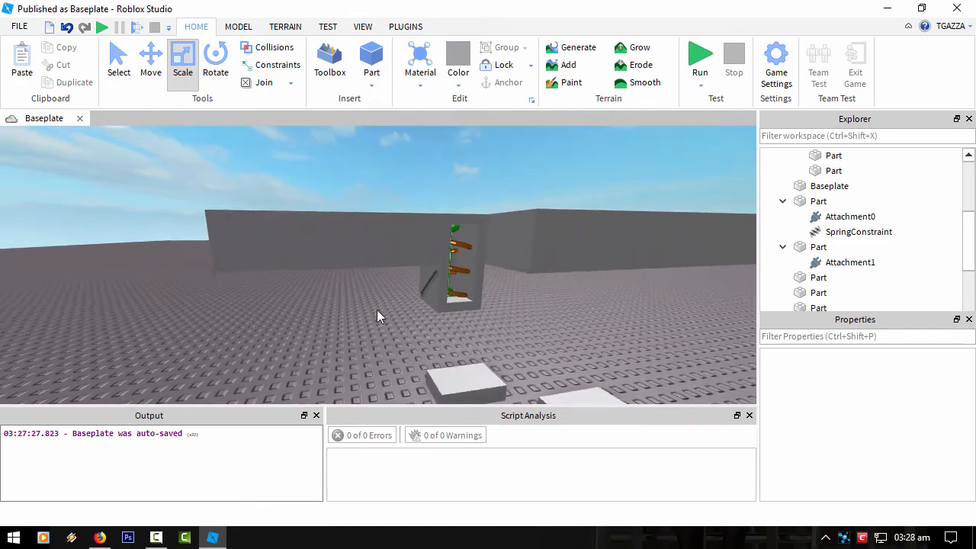
right_click_drag(377, 310, 397, 308)
left_click(831, 217)
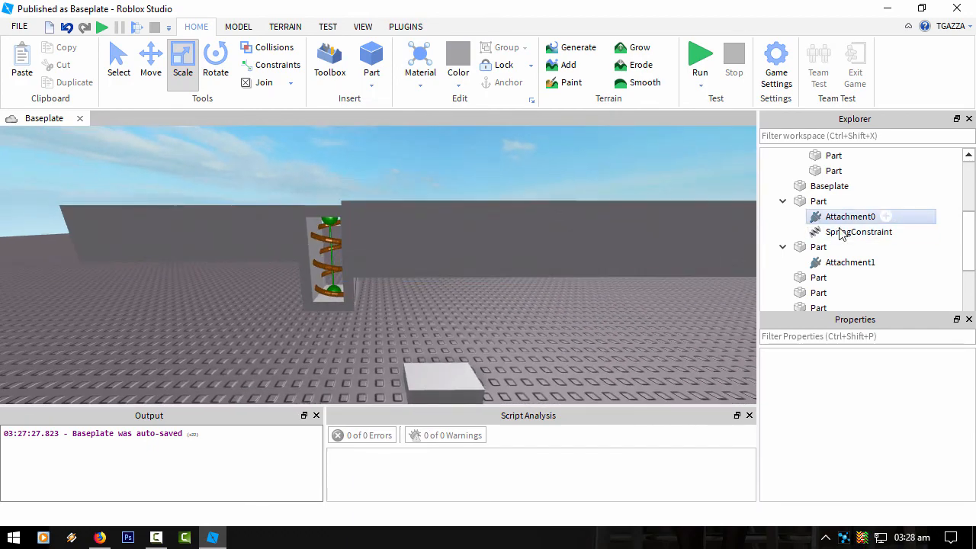
left_click(842, 262)
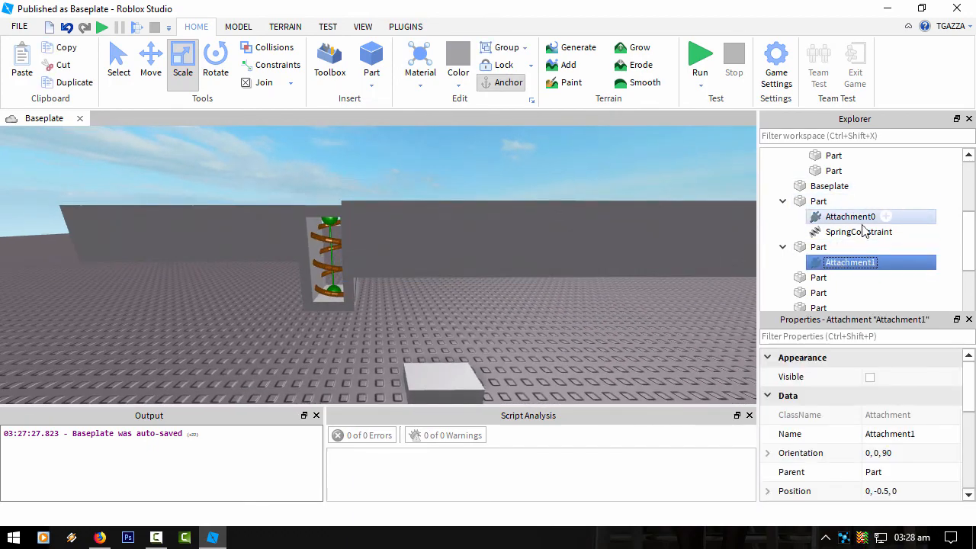
left_click(860, 232)
scroll(839, 272, "up", 2)
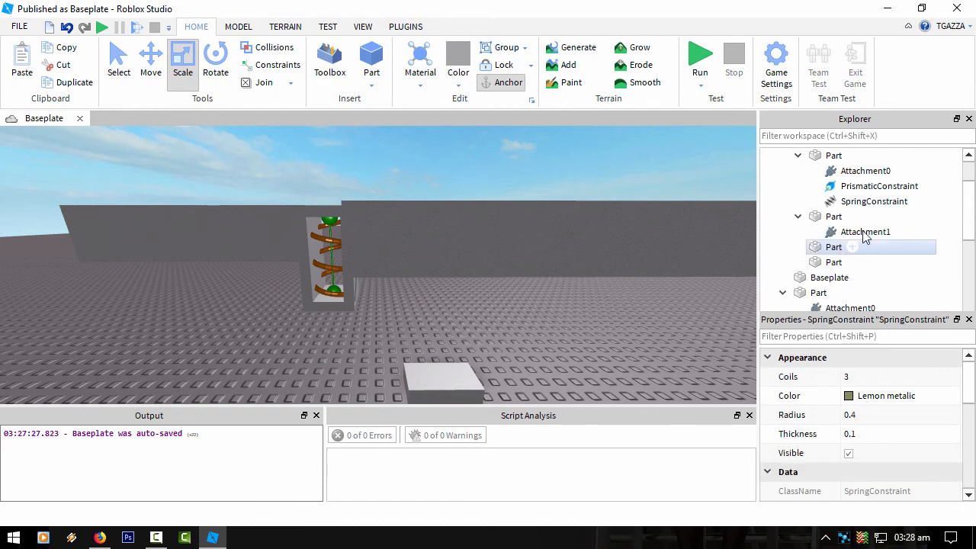
left_click(873, 187)
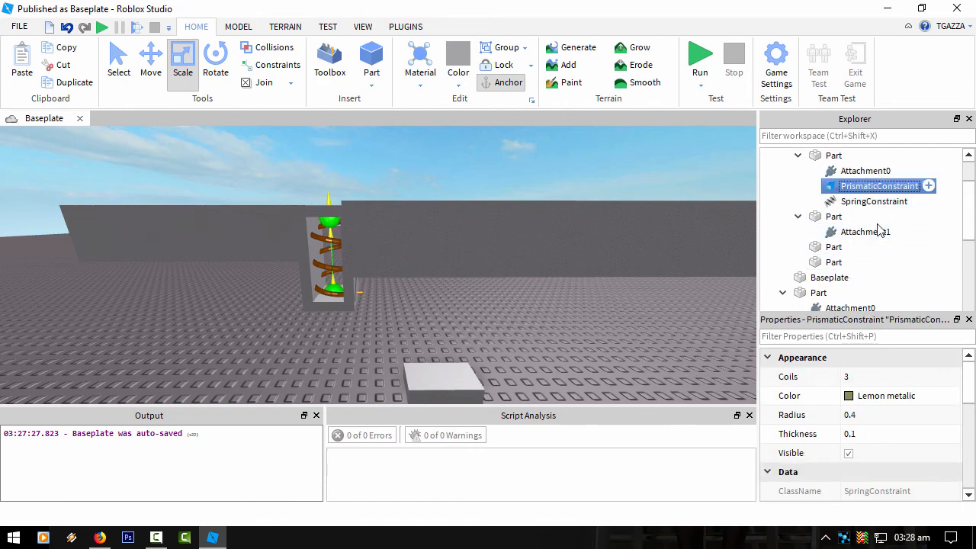
left_click(834, 218)
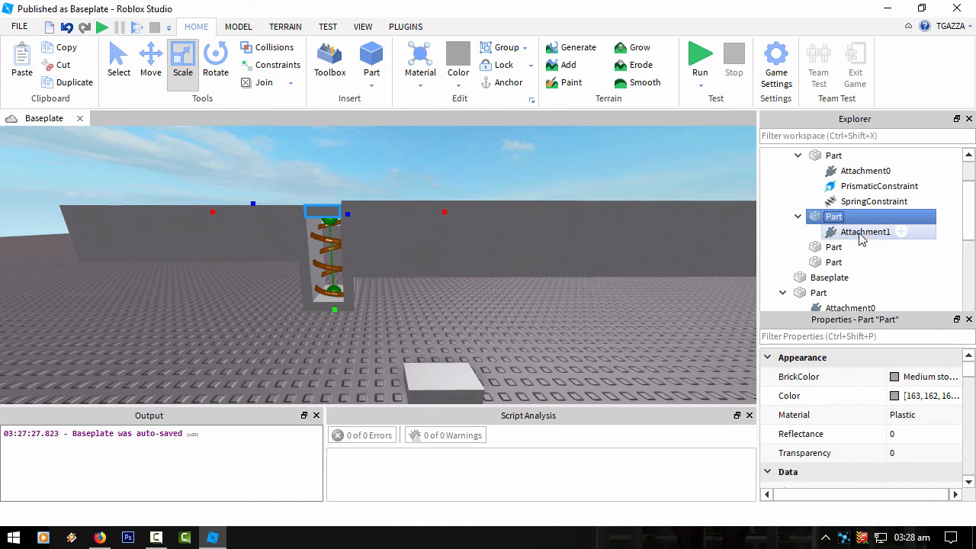
left_click(860, 233)
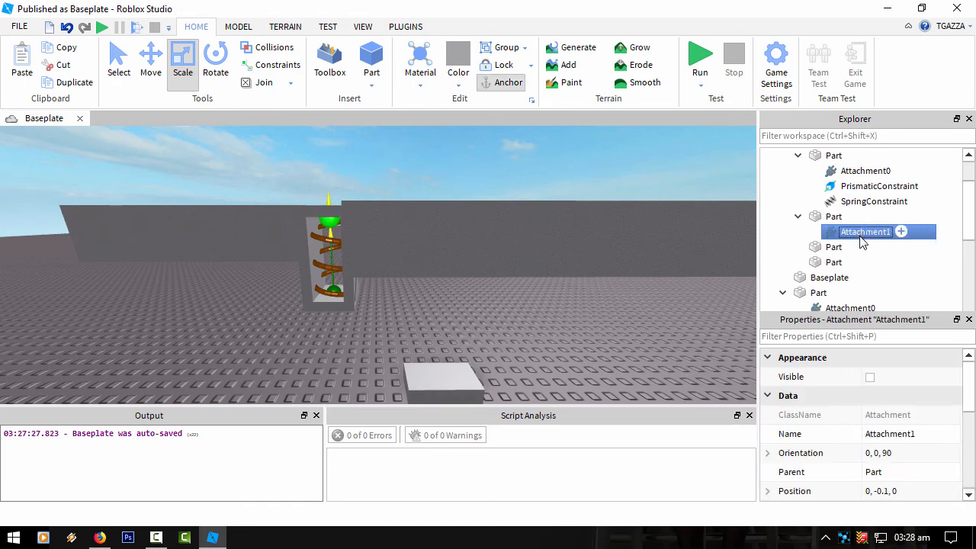
left_click(865, 172)
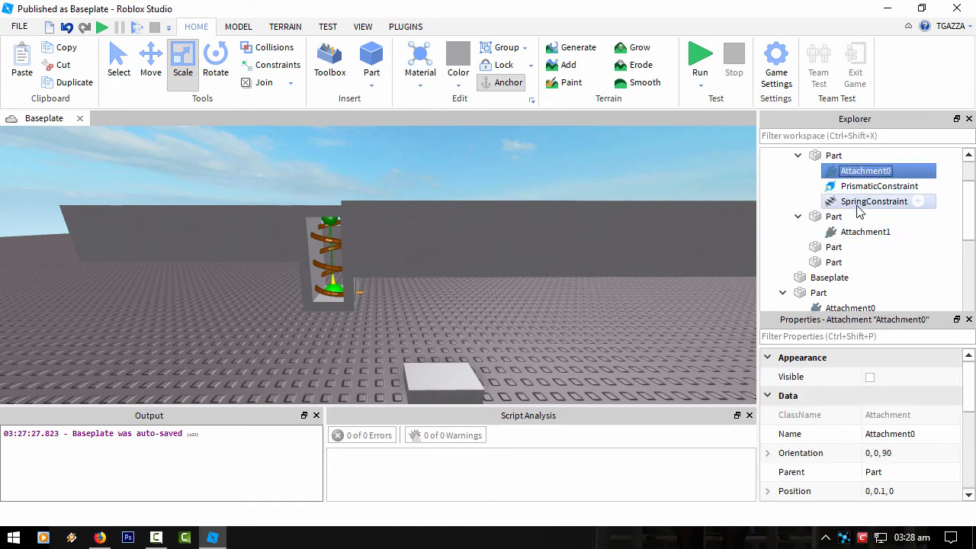
- Locate the part holding the standalone SpringConstraint in the scene and clear the selection
scroll(858, 214, "down", 2)
scroll(858, 214, "up", 2)
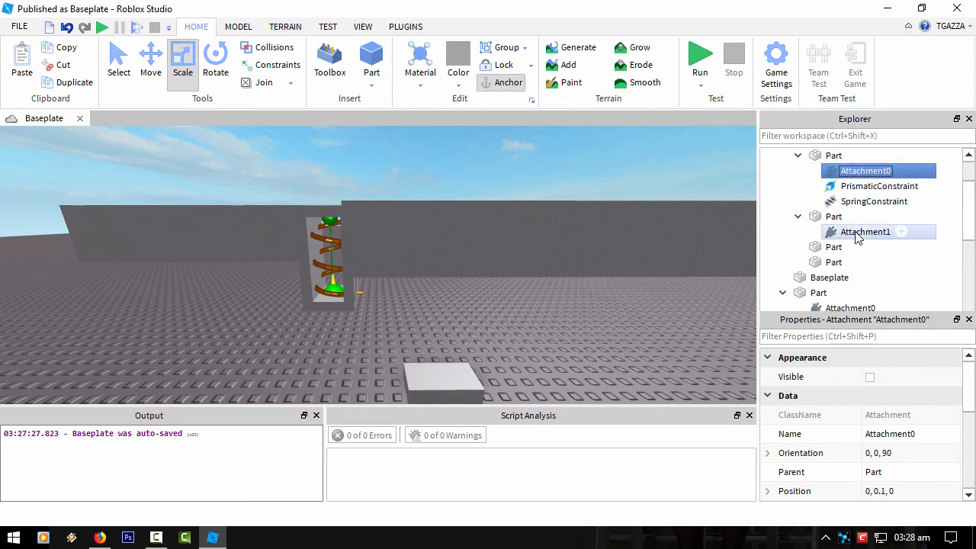
scroll(858, 237, "down", 2)
left_click(818, 247)
key("f")
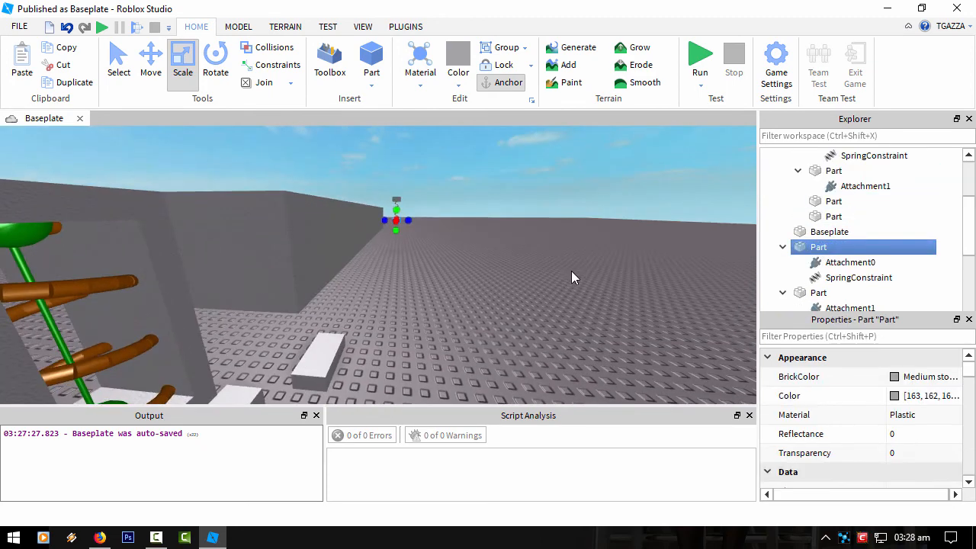
scroll(571, 271, "down", 10)
left_click(559, 308)
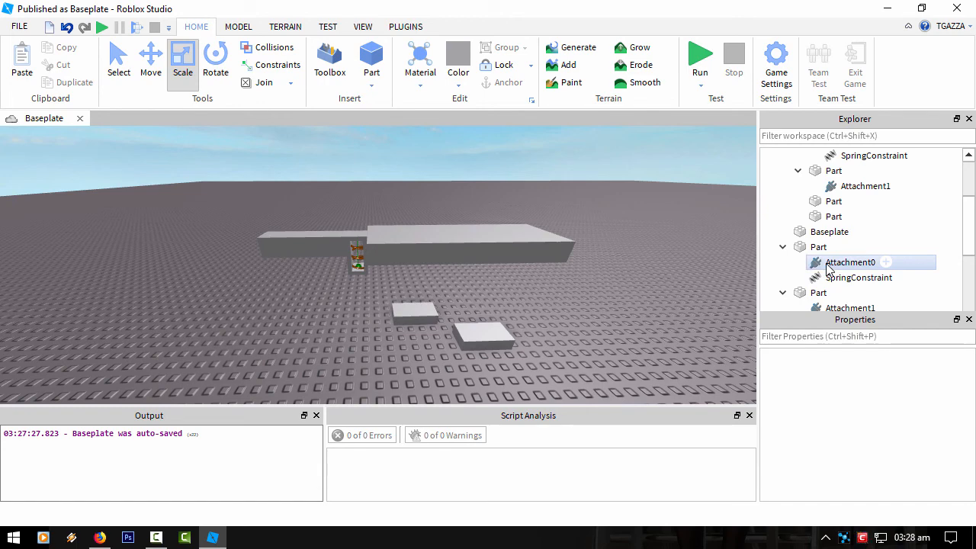
- Select the suspension model with its two adjoining slabs and both loose blocks, and delete them all
left_click(238, 26)
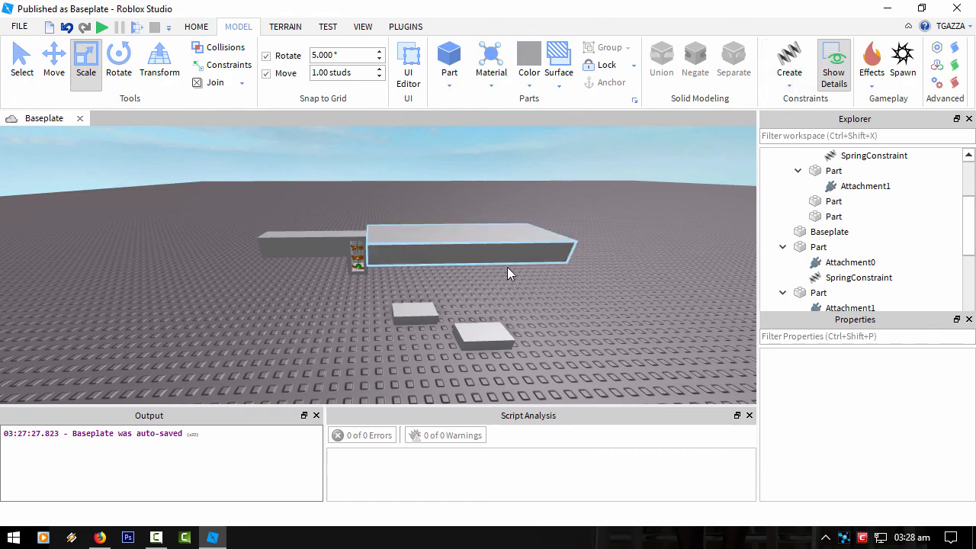
left_click_drag(582, 360, 247, 187)
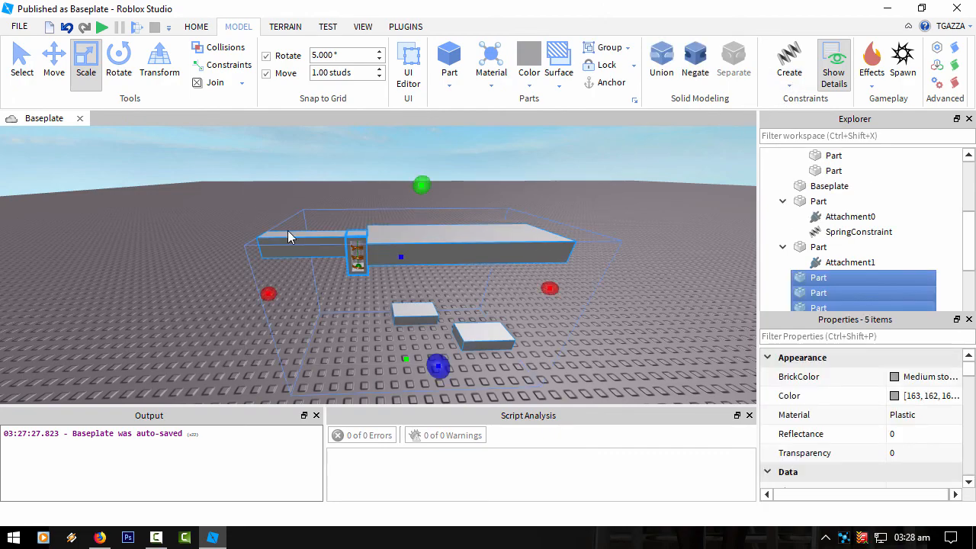
key("Delete")
- Delete the lower and upper attachments of the remaining spring between the two parts
right_click_drag(466, 283, 463, 283)
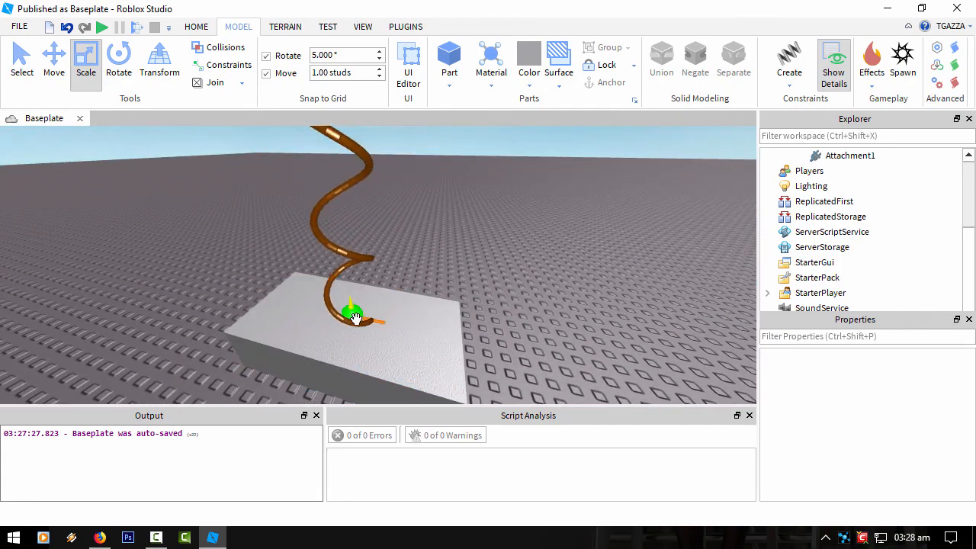
left_click(353, 314)
key("Delete")
right_click_drag(354, 314, 356, 320)
left_click(359, 150)
key("Delete")
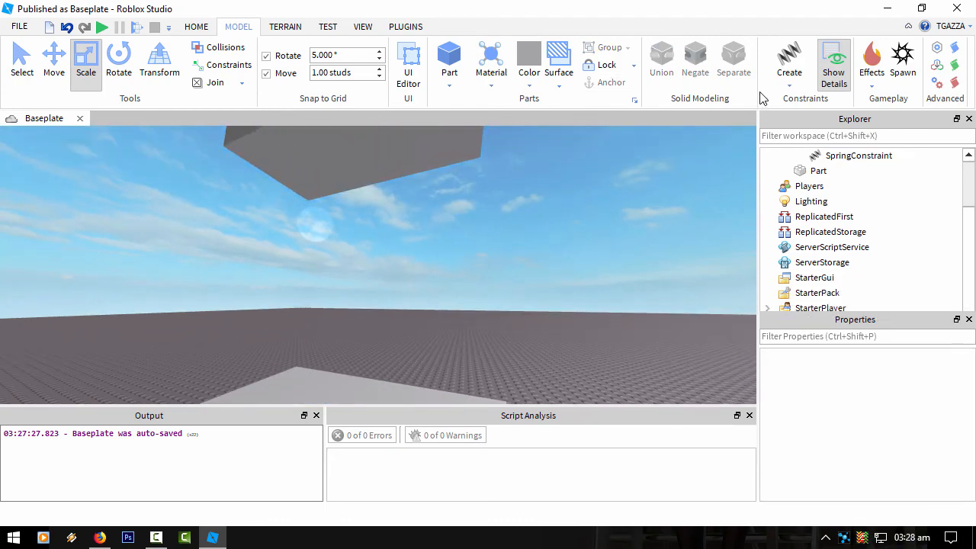
- Create a Weld constraint between the upper part and the lower part, and run the simulation to test it
left_click(796, 90)
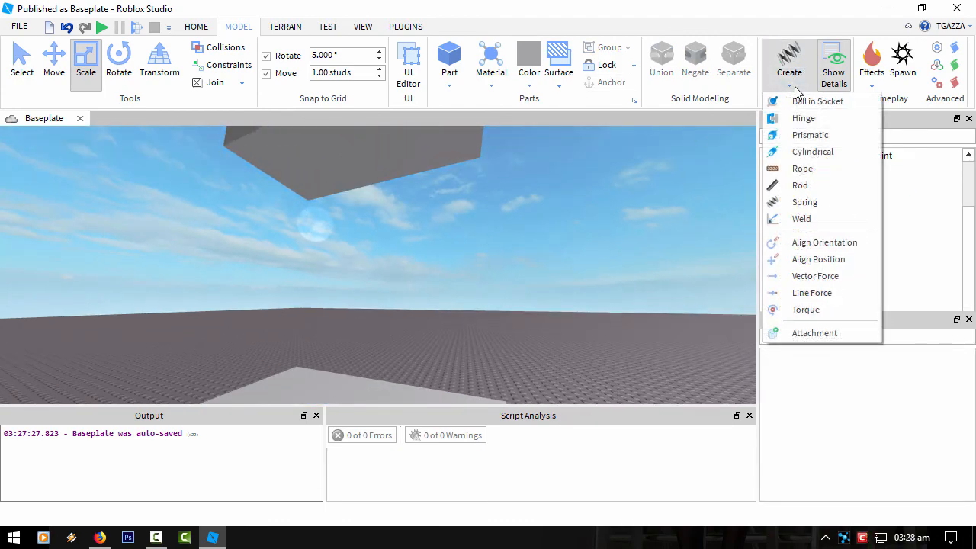
left_click(800, 222)
right_click_drag(427, 161, 375, 338)
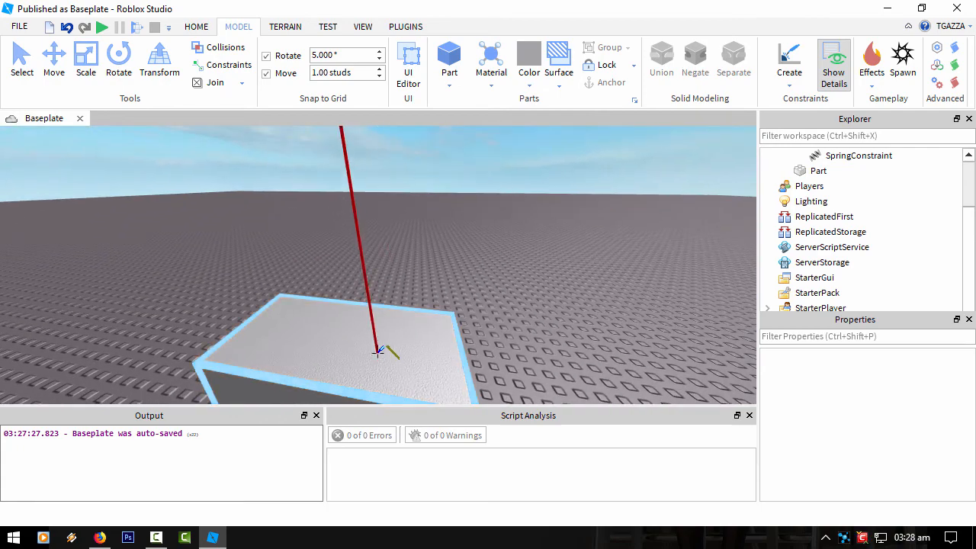
left_click(374, 348)
scroll(414, 332, "down", 8)
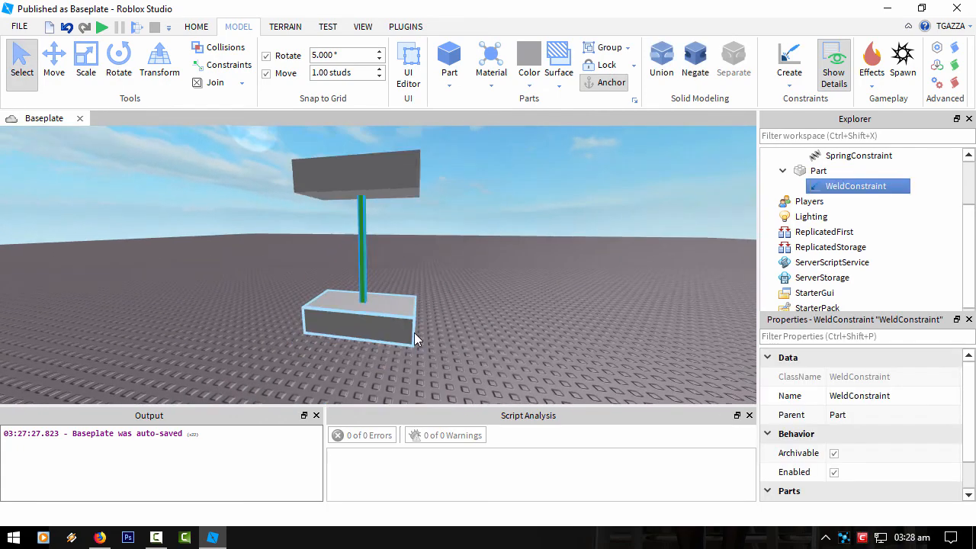
left_click(102, 28)
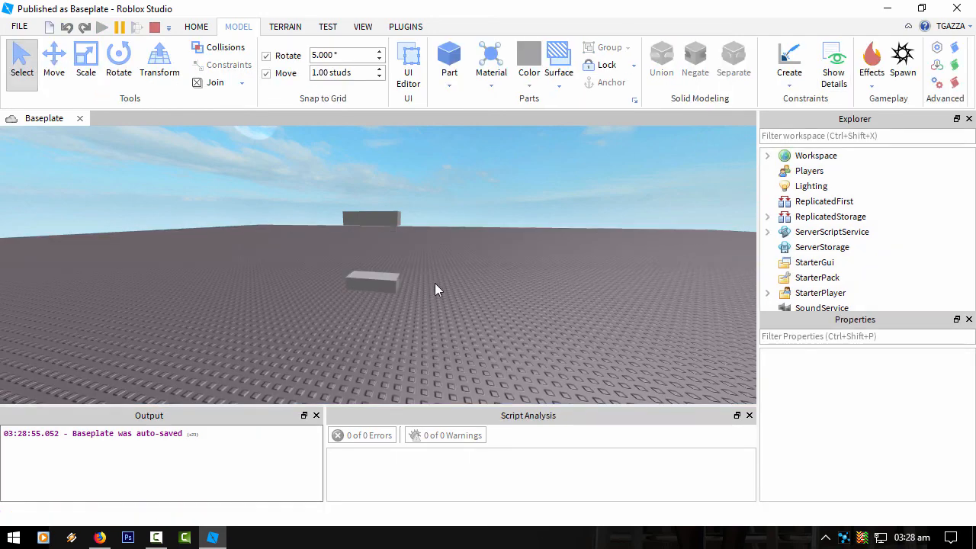
- Unanchor the lower part while the simulation runs to test the weld, and stop the simulation
left_click(381, 218)
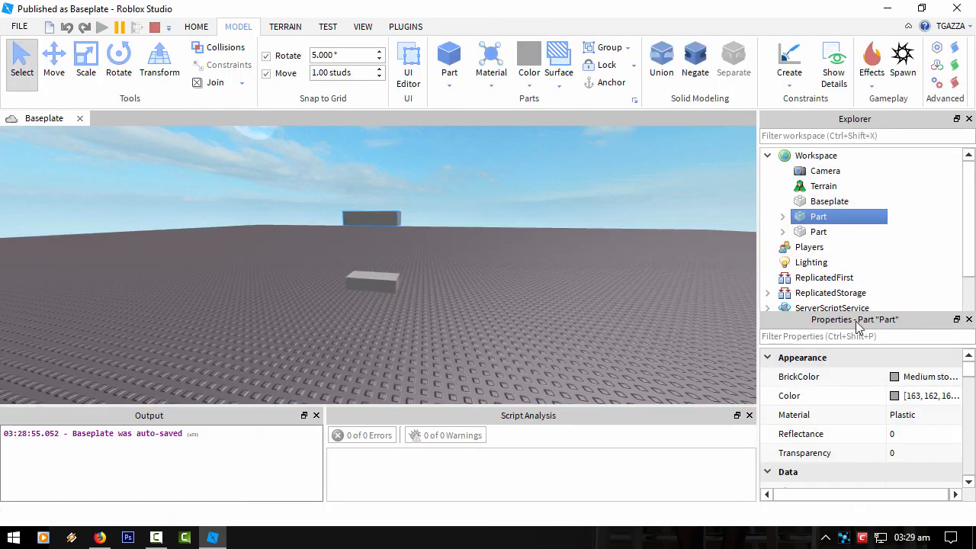
scroll(930, 431, "down", 5)
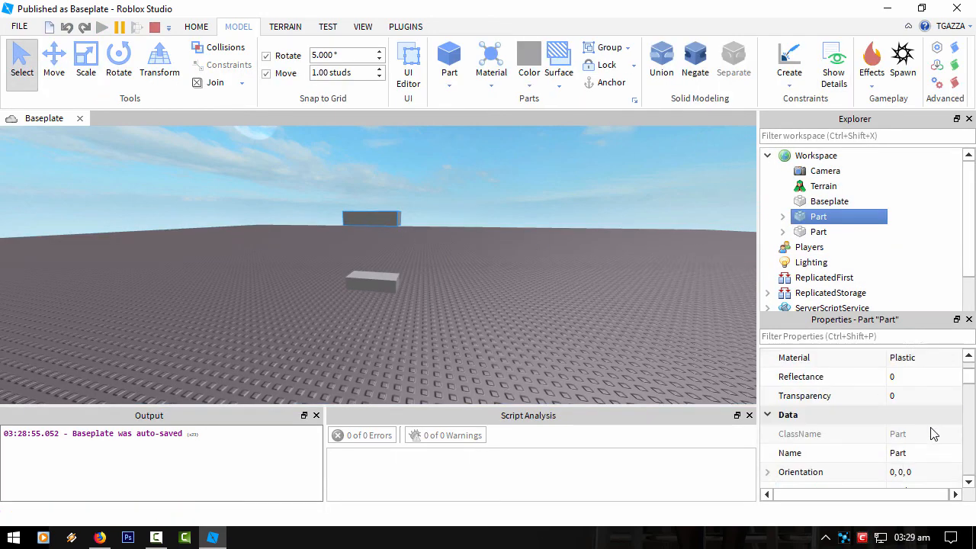
left_click(402, 282)
left_click(893, 416)
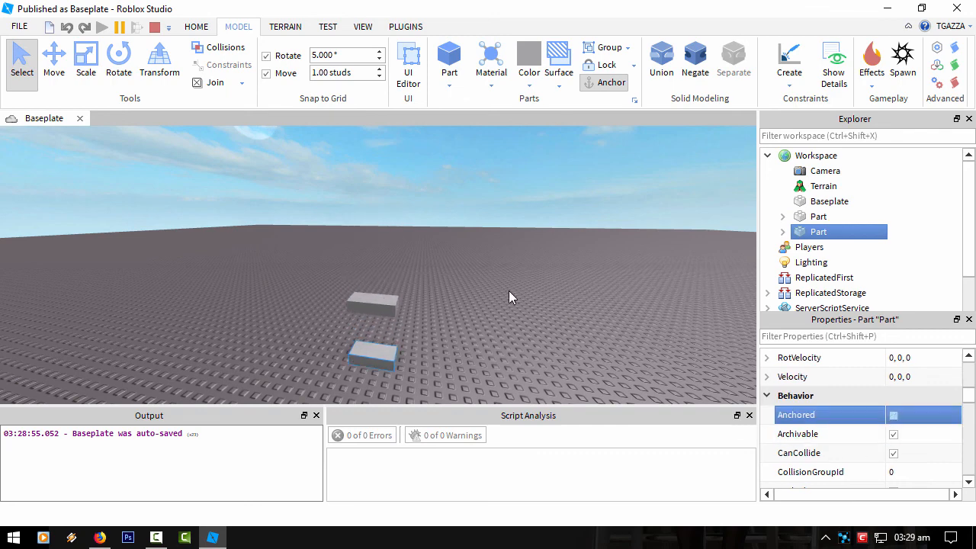
left_click(153, 29)
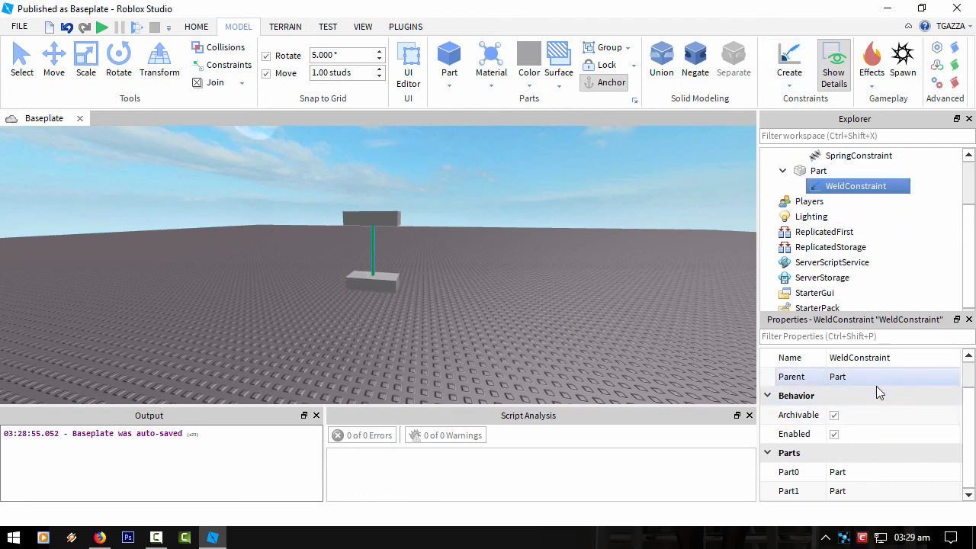
- Review the properties of the WeldConstraint between the upper and lower parts, and delete the constraint
scroll(970, 411, "up", 1)
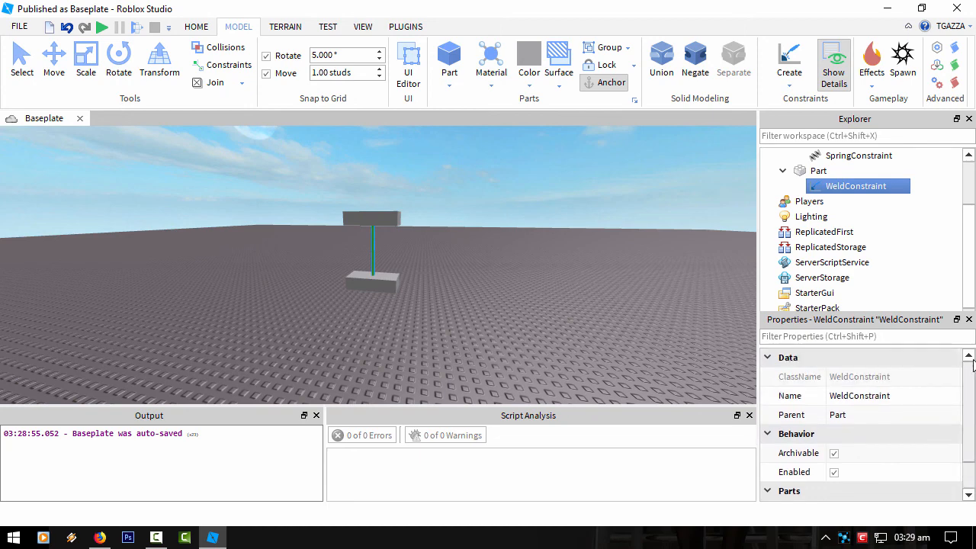
scroll(971, 397, "down", 1)
scroll(971, 366, "up", 2)
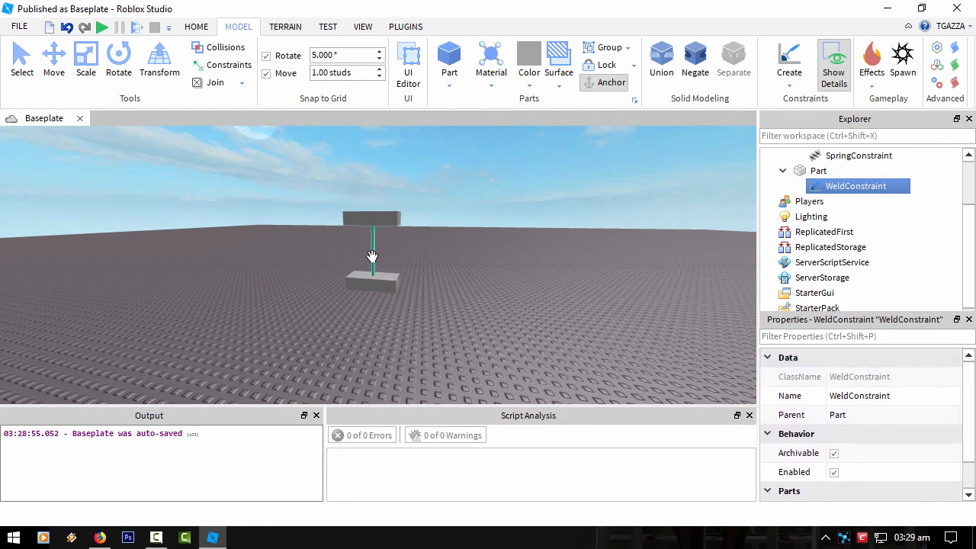
key("ctrl+1")
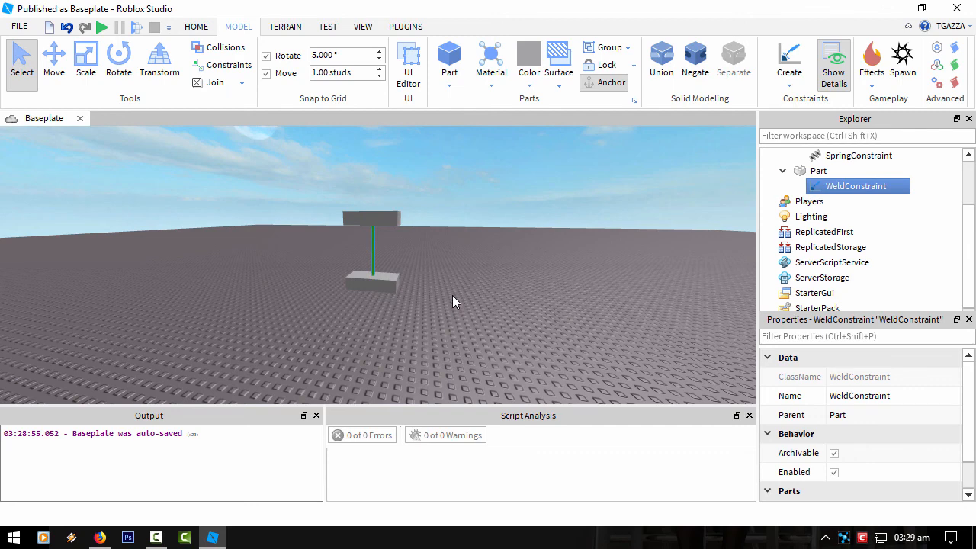
key("Delete")
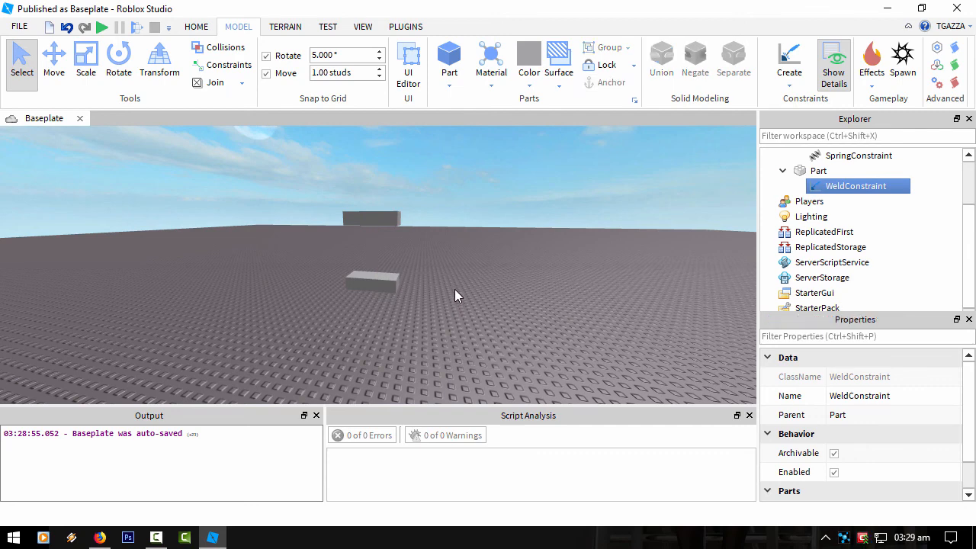